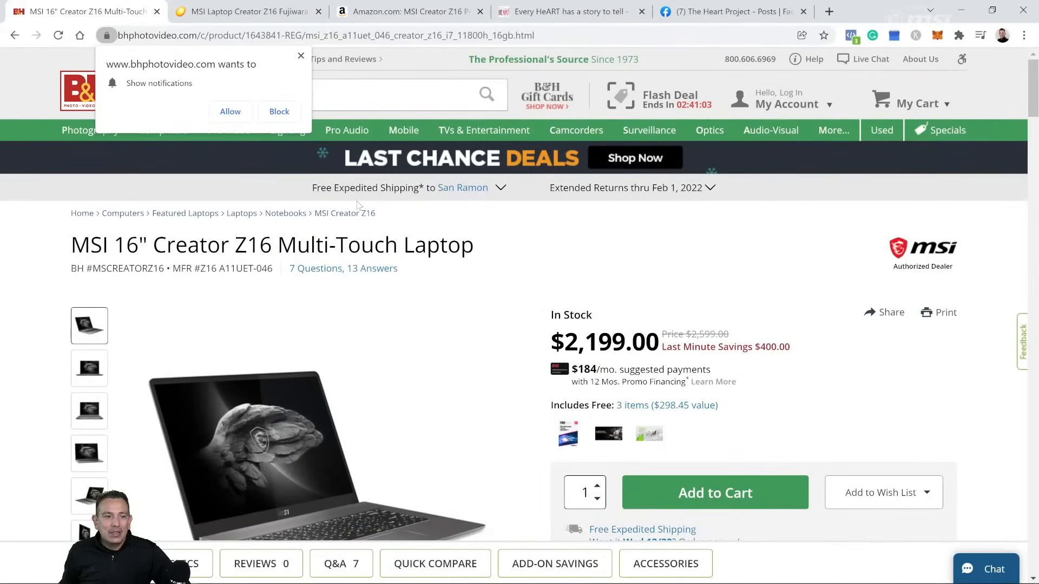
# Dismiss the notification request on the laptop product page and switch to the MSI Laptop Creator Z16 web page.
pyautogui.click(301, 56)
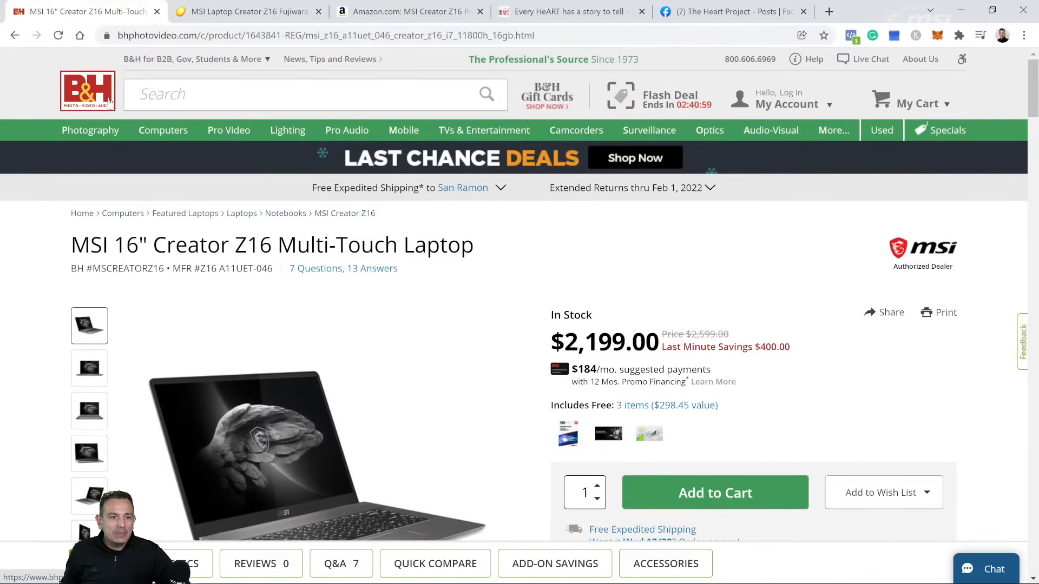
pyautogui.click(275, 13)
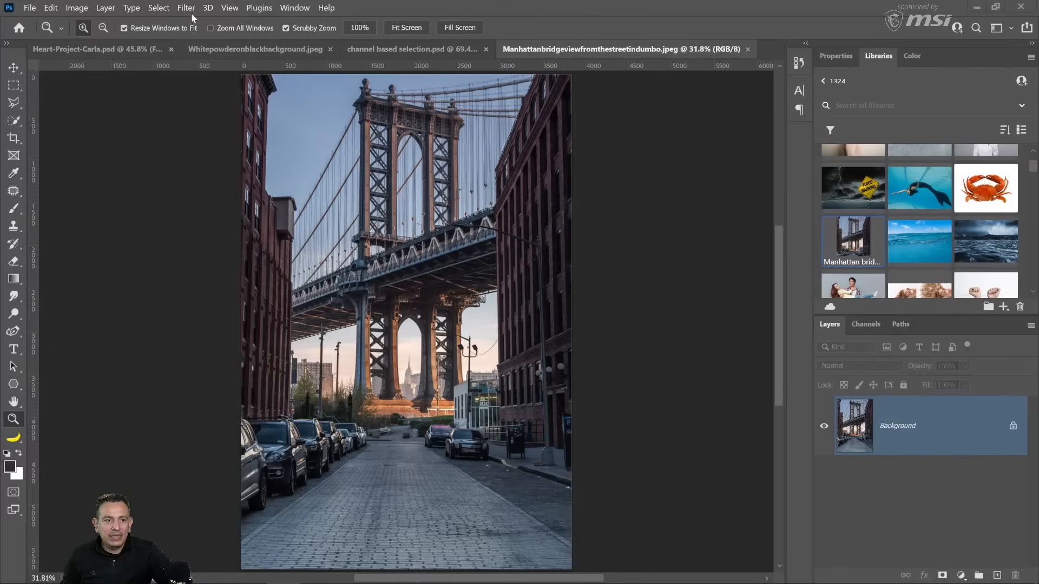
# Select the sky automatically and mask it out of the bridge photo with an inverted layer mask.
pyautogui.click(163, 8)
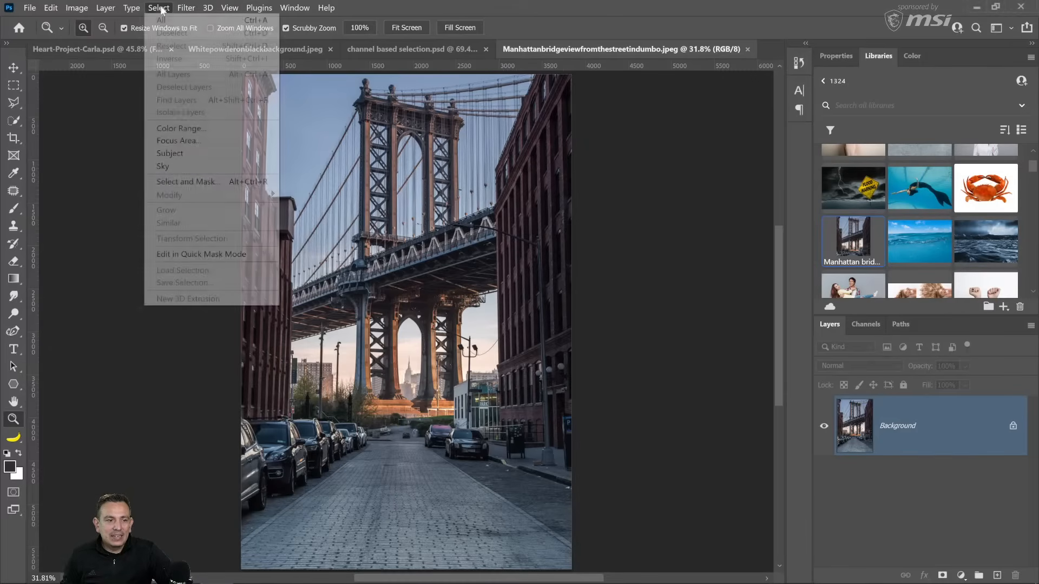
pyautogui.click(110, 172)
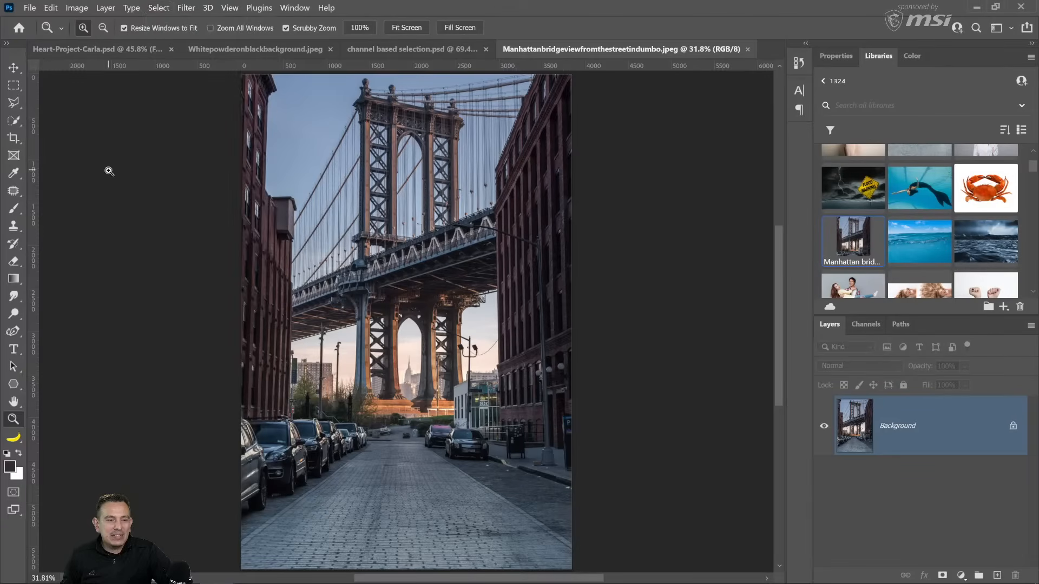
pyautogui.click(50, 8)
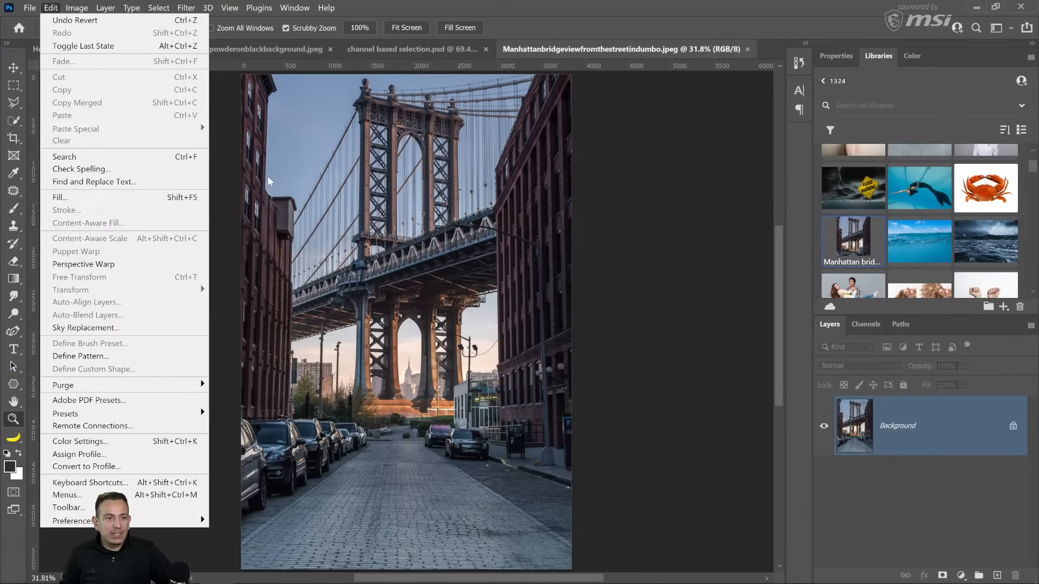
pyautogui.moveTo(161, 8)
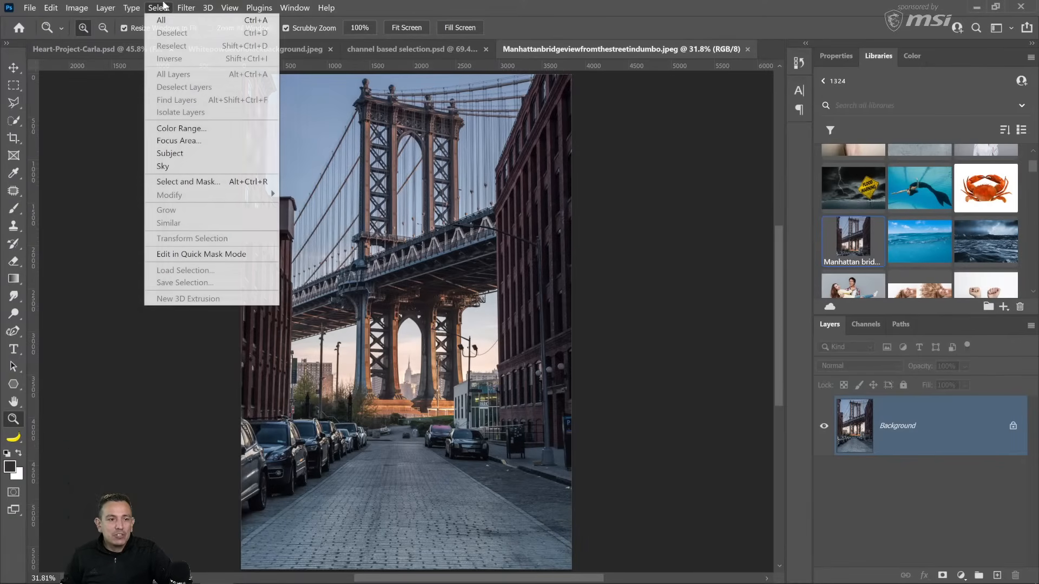
pyautogui.click(182, 167)
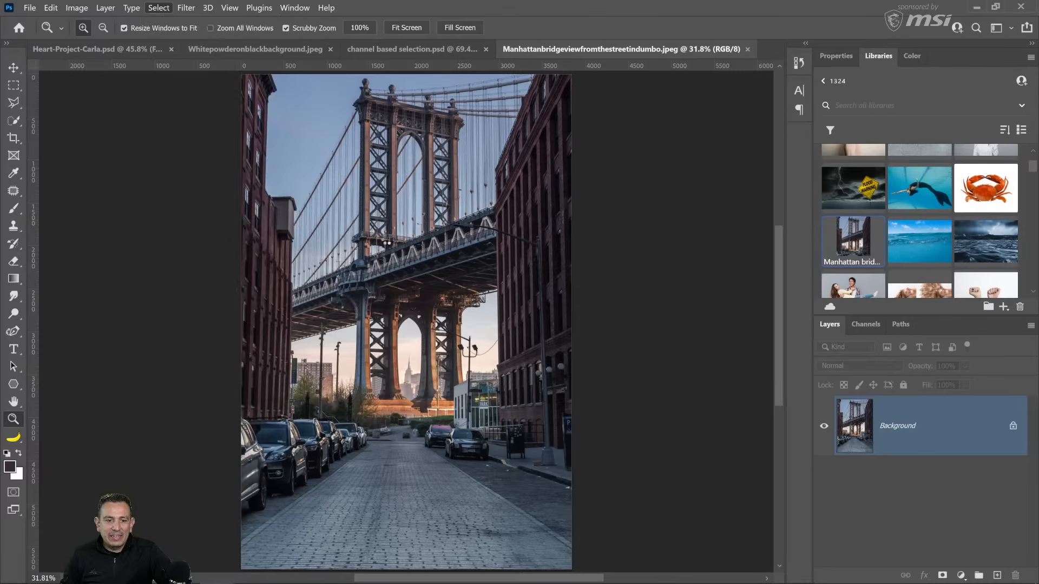
pyautogui.click(942, 575)
pyautogui.click(344, 216)
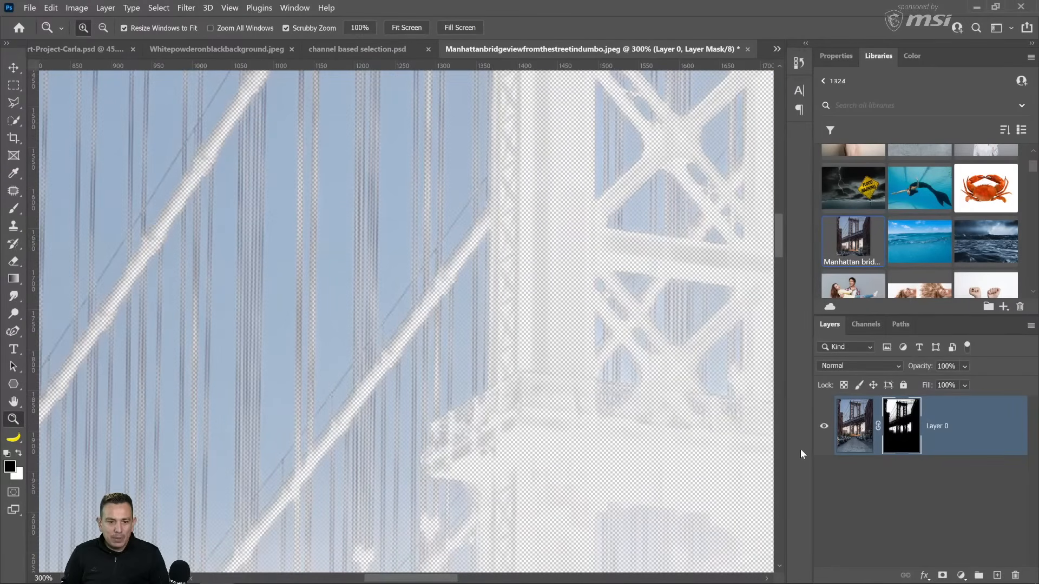
pyautogui.hotkey('ctrl', 'i')
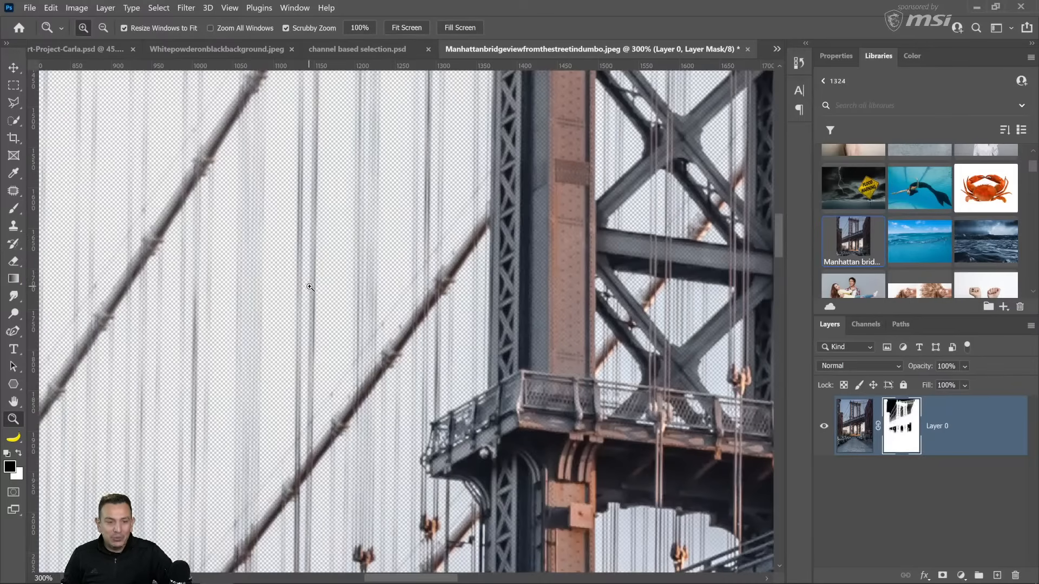
# Add a dark neutral grey Solid Color fill layer and place it beneath the masked bridge layer.
pyautogui.click(961, 575)
pyautogui.click(941, 341)
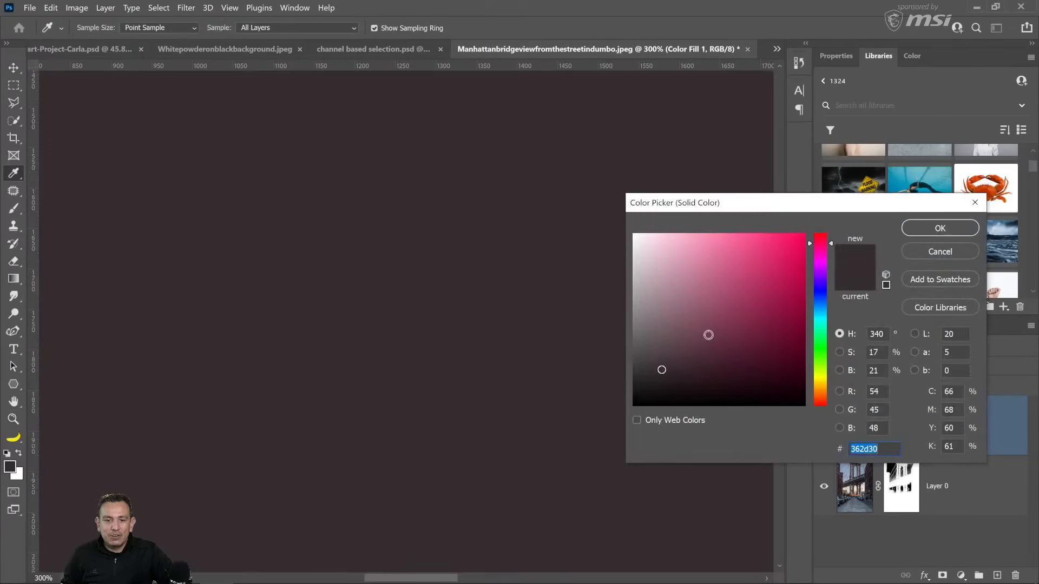
pyautogui.click(634, 361)
pyautogui.click(939, 228)
pyautogui.press('z')
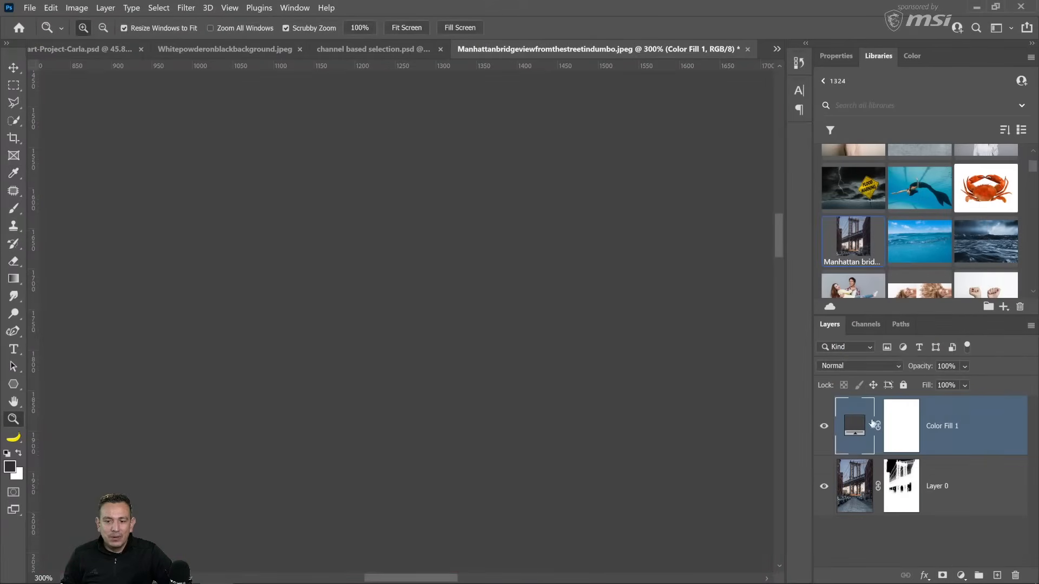
pyautogui.moveTo(939, 428); pyautogui.dragTo(926, 494)
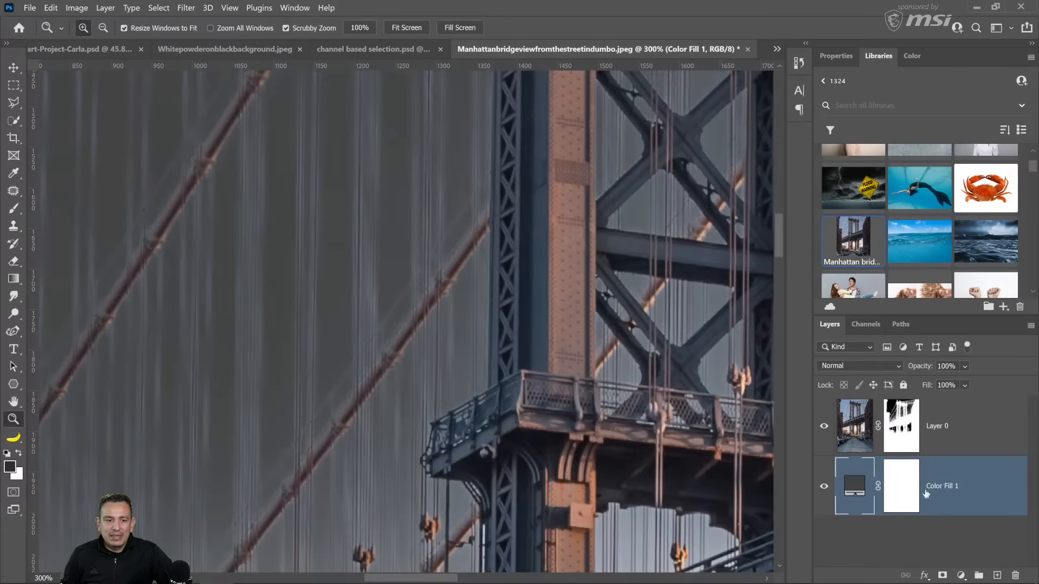
# Examine the mask edges around the bridge's cables up close and at full view against the grey fill.
pyautogui.click(181, 346)
pyautogui.click(181, 346)
pyautogui.rightClick(398, 301)
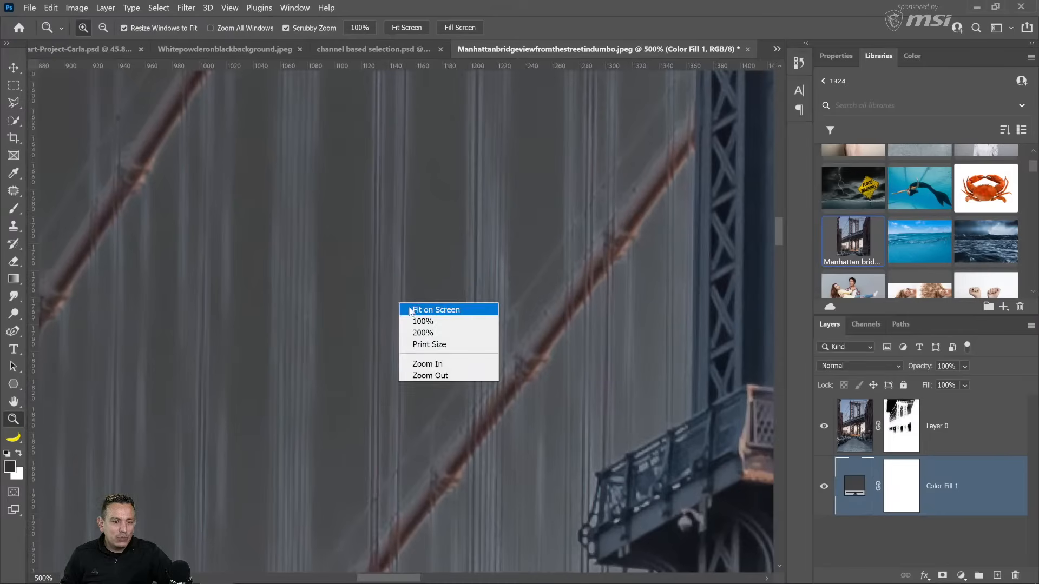
pyautogui.click(412, 309)
pyautogui.moveTo(352, 243); pyautogui.dragTo(352, 244)
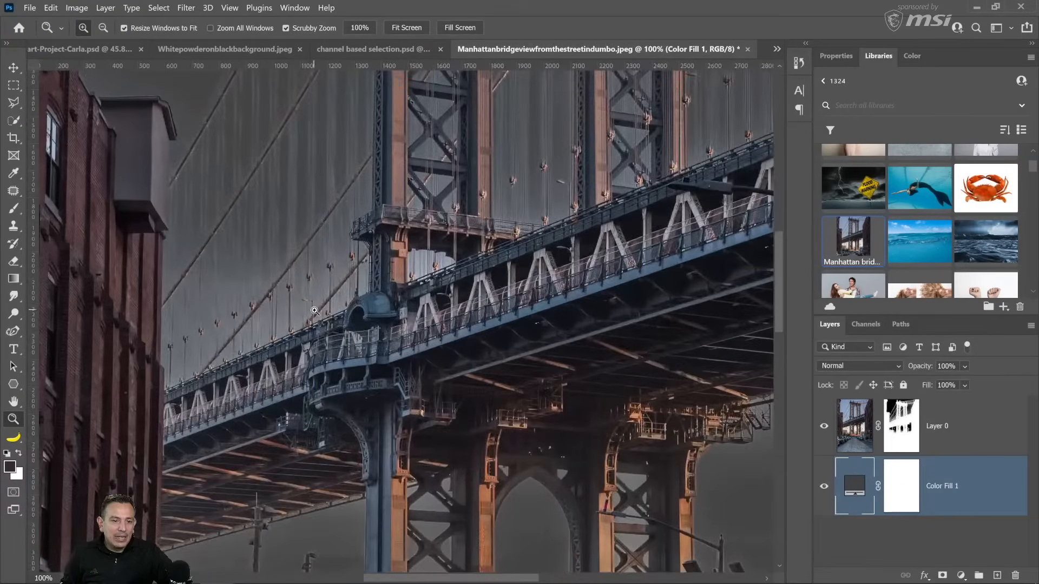
pyautogui.rightClick(303, 301)
pyautogui.click(325, 307)
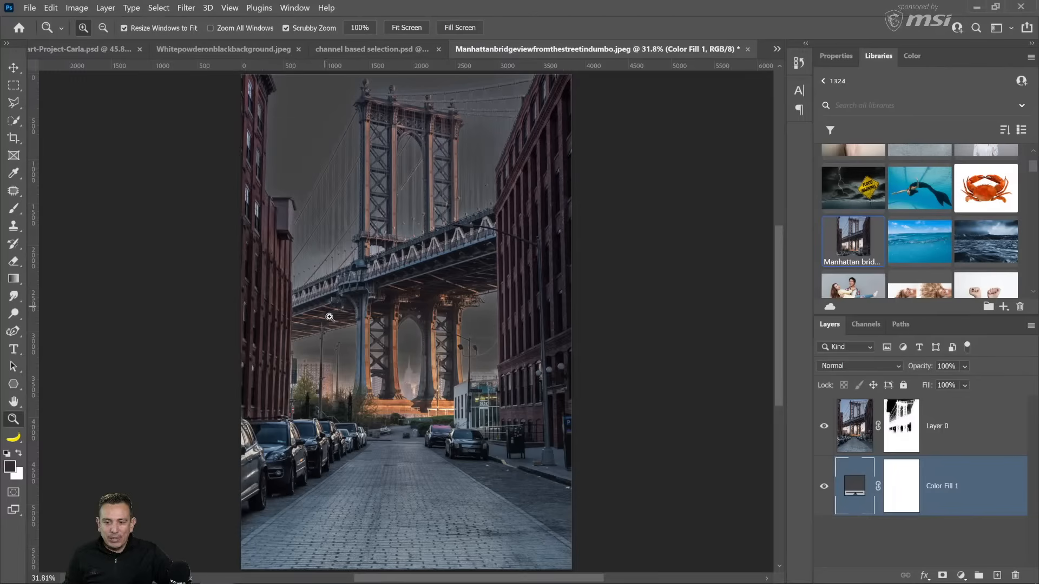
# Duplicate Layer 0 and delete the layer mask from the copy.
pyautogui.click(856, 442)
pyautogui.moveTo(856, 442); pyautogui.dragTo(997, 573)
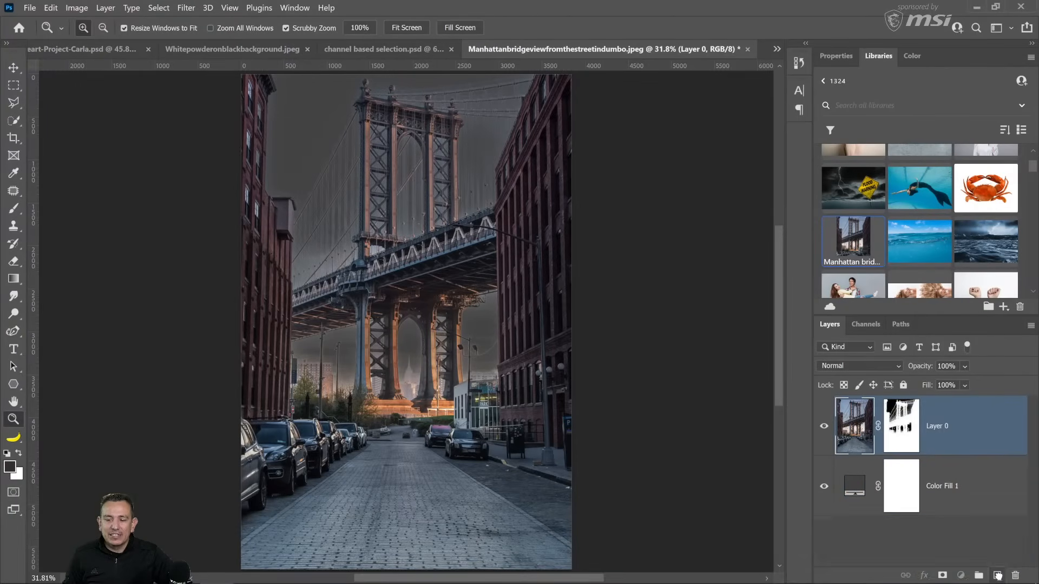
pyautogui.rightClick(906, 443)
pyautogui.click(923, 480)
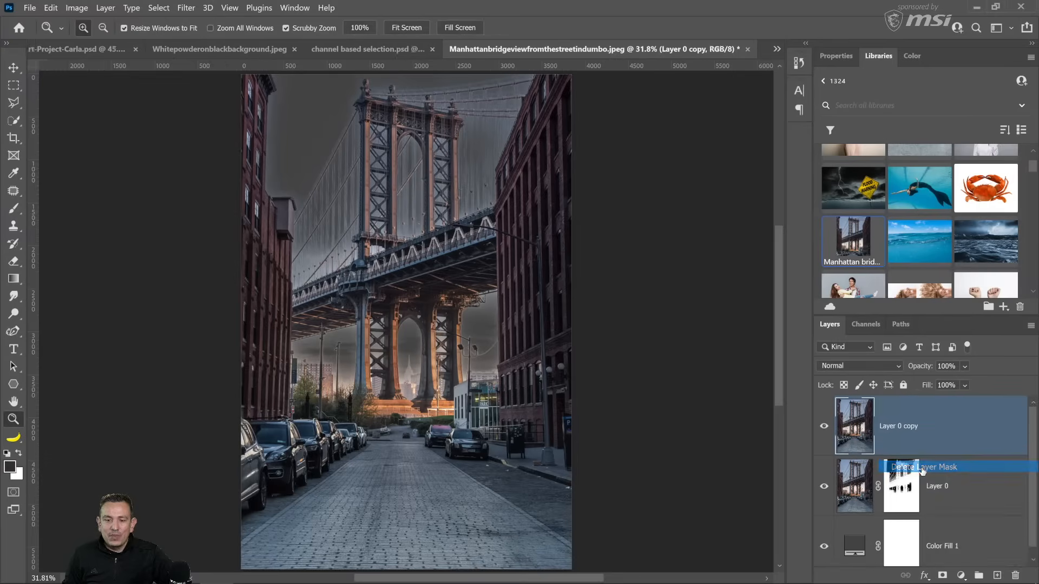
# Hide Layer 0 and Color Fill 1, and rename the unmasked copy as Manhattan.
pyautogui.click(828, 487)
pyautogui.click(829, 531)
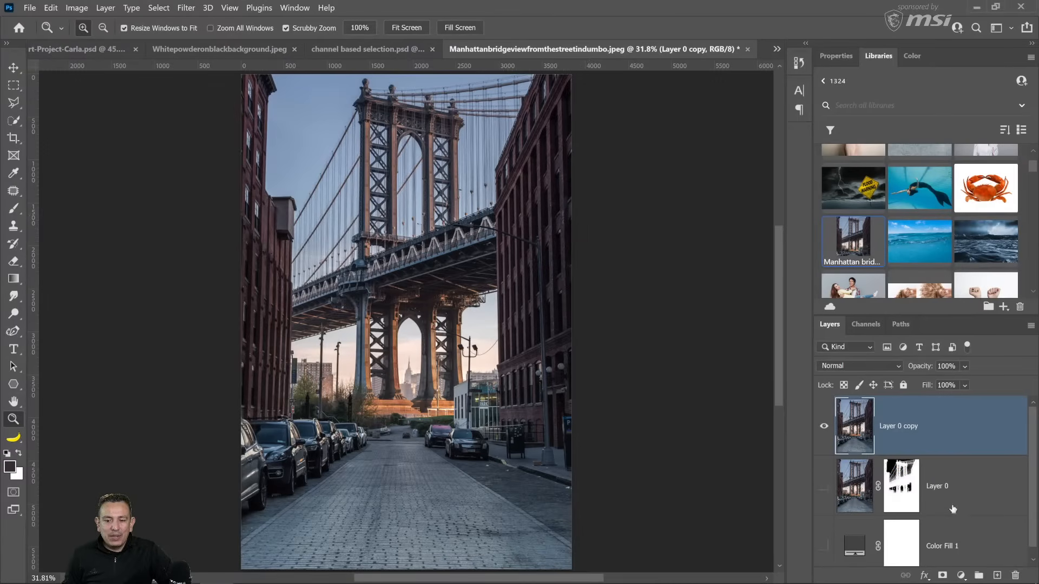
pyautogui.doubleClick(903, 427)
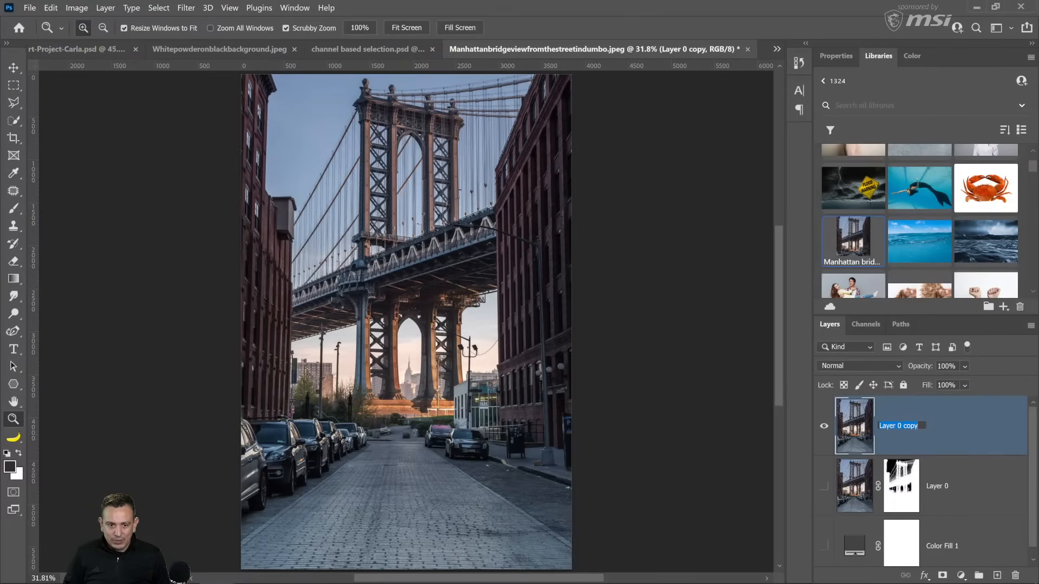
pyautogui.write('Manhattan')
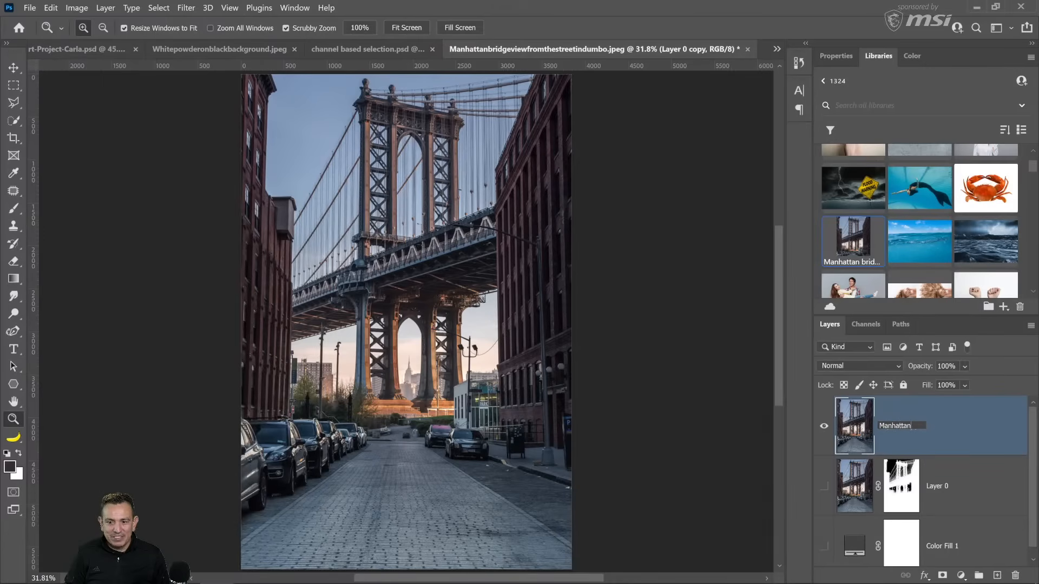
pyautogui.press('Return')
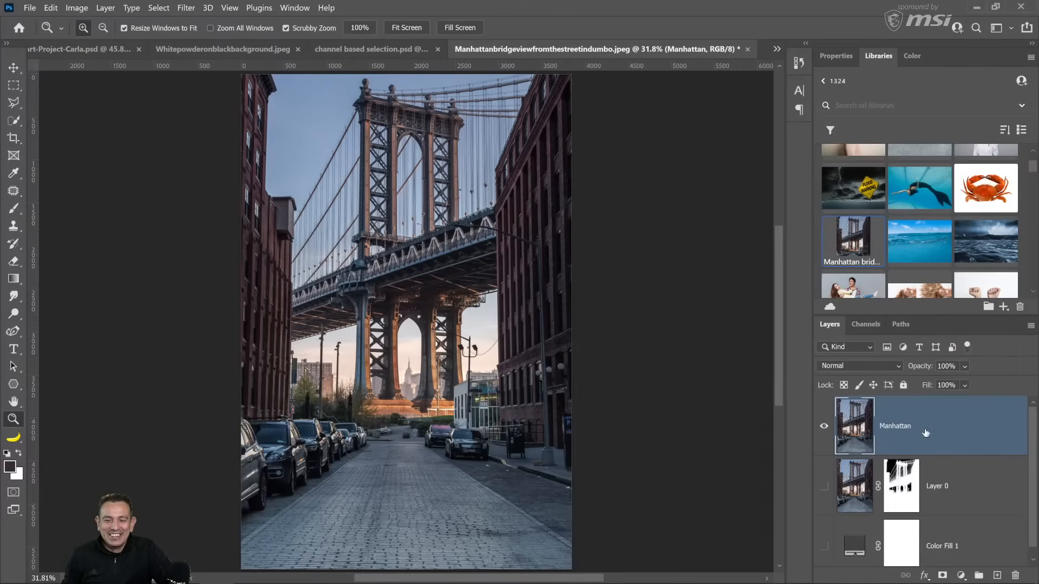
pyautogui.click(825, 427)
pyautogui.click(824, 427)
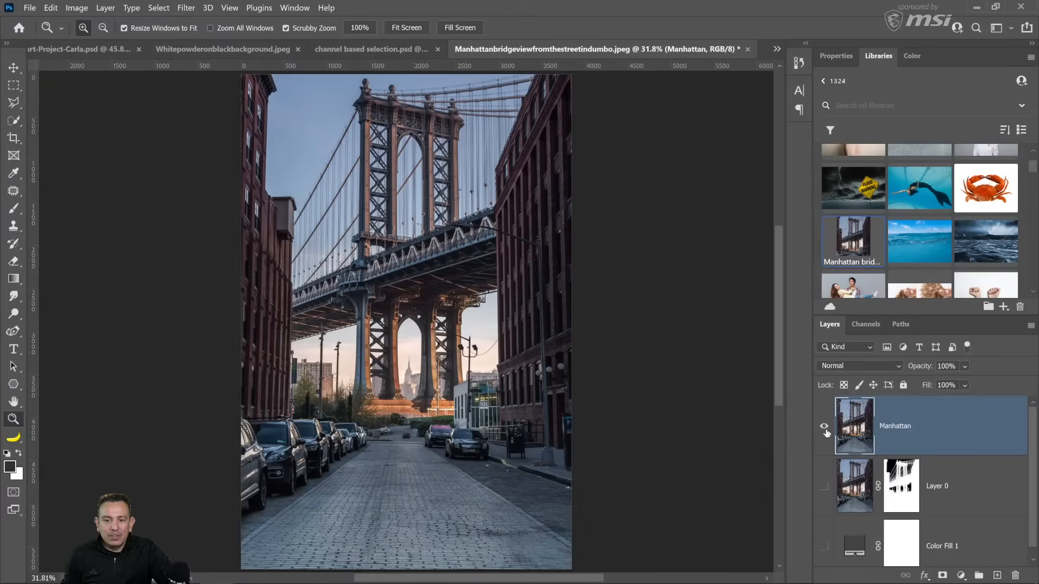
# Compare the Red, Green and Blue channels for contrast between the sky and the bridge, ending on Blue.
pyautogui.click(866, 324)
pyautogui.click(876, 382)
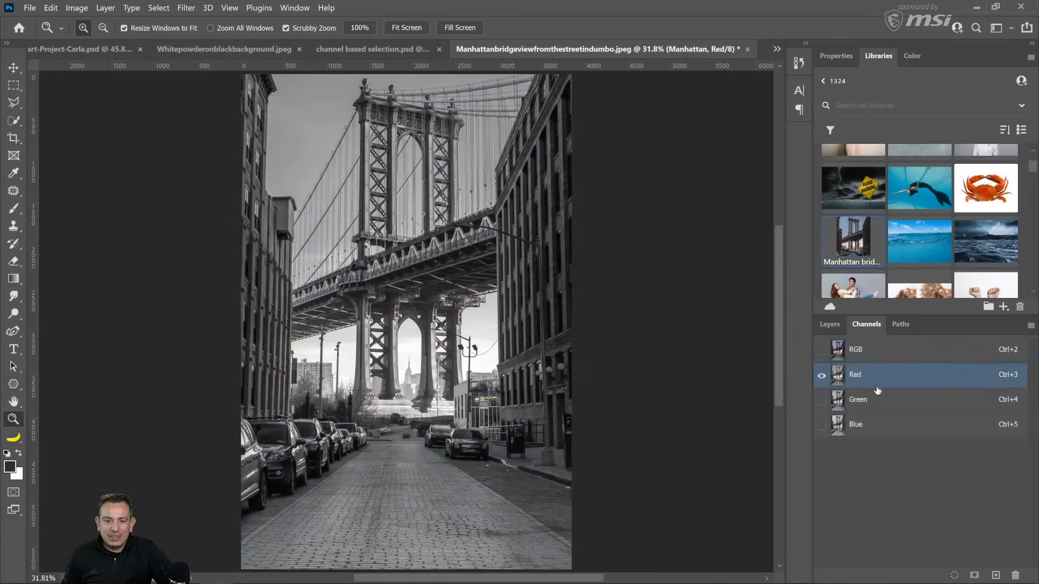
pyautogui.click(878, 399)
pyautogui.click(880, 430)
pyautogui.hotkey('ctrl', '4')
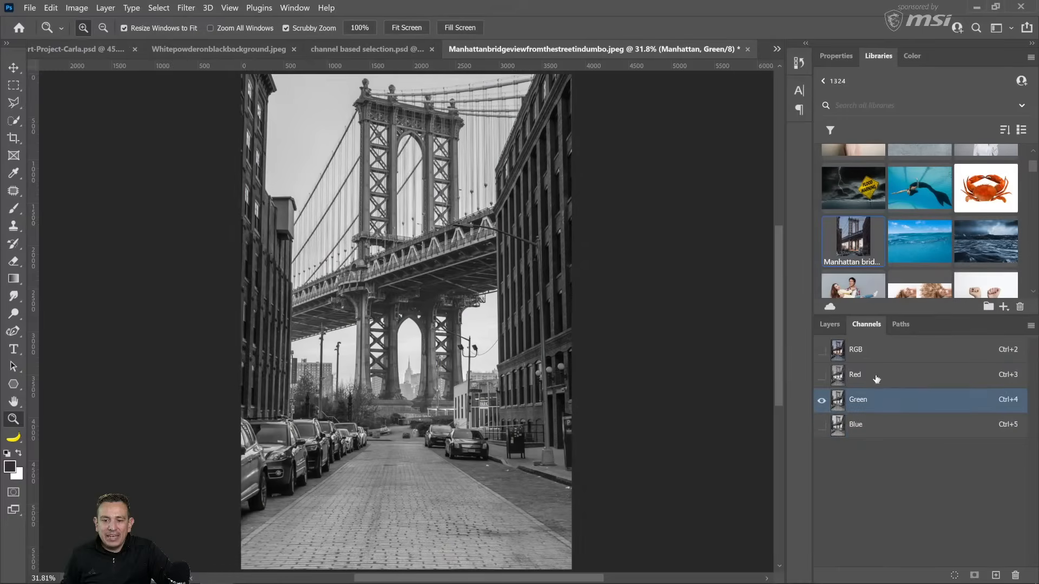
pyautogui.hotkey('ctrl', '3')
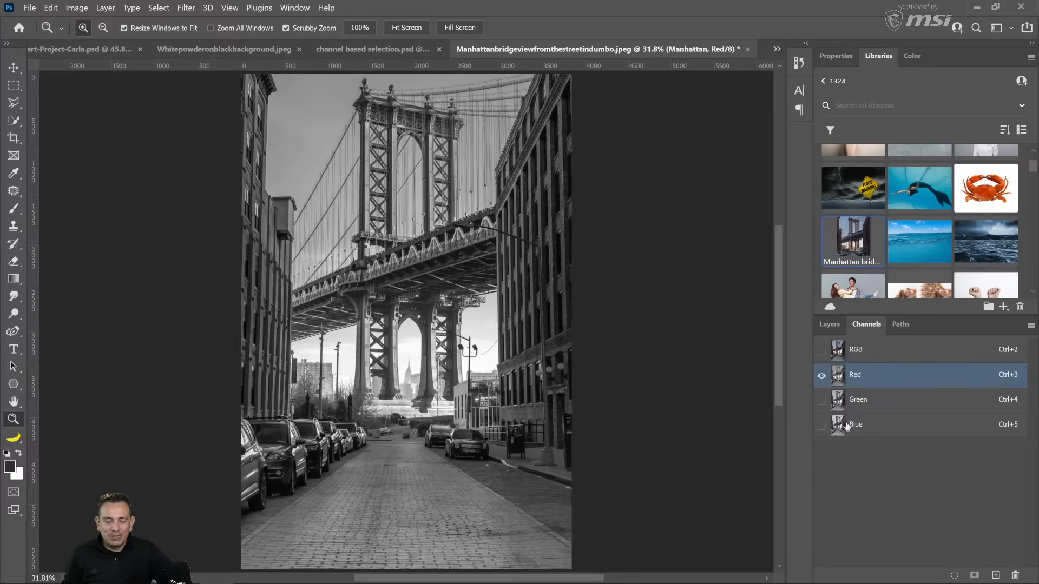
pyautogui.click(867, 400)
pyautogui.click(874, 435)
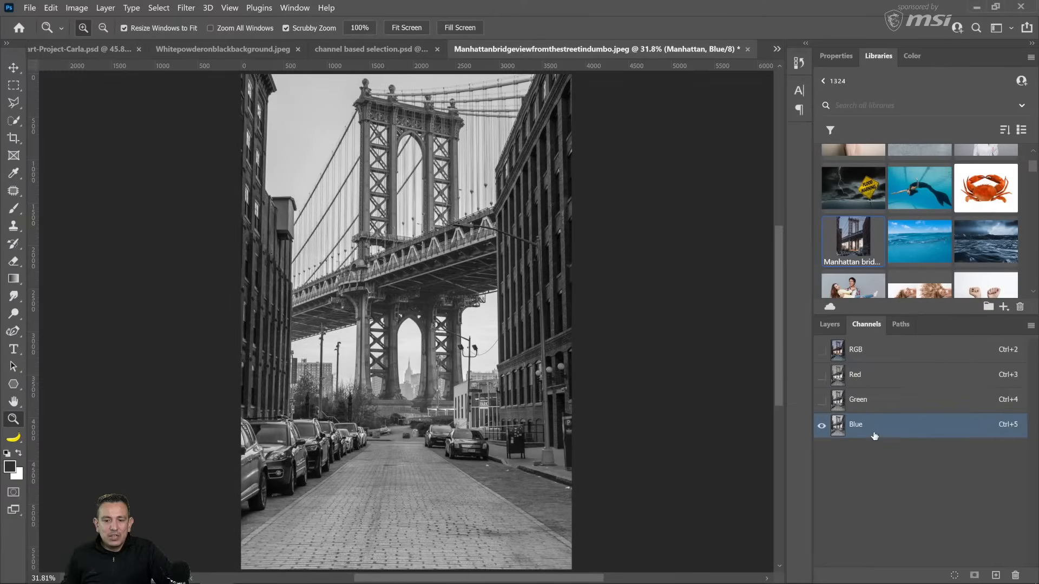
pyautogui.click(868, 375)
pyautogui.click(869, 433)
pyautogui.click(869, 400)
pyautogui.click(867, 375)
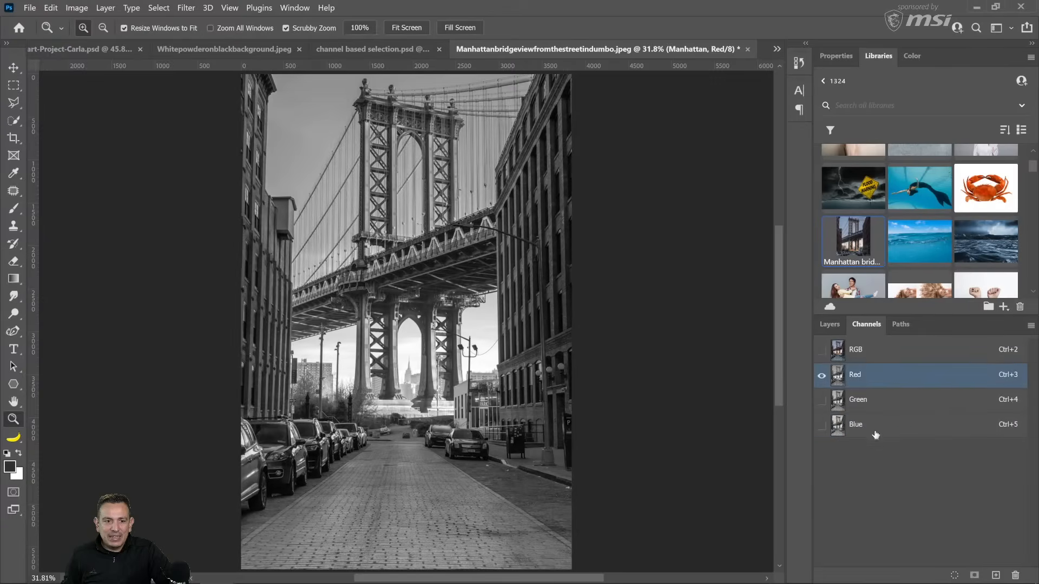
pyautogui.click(864, 431)
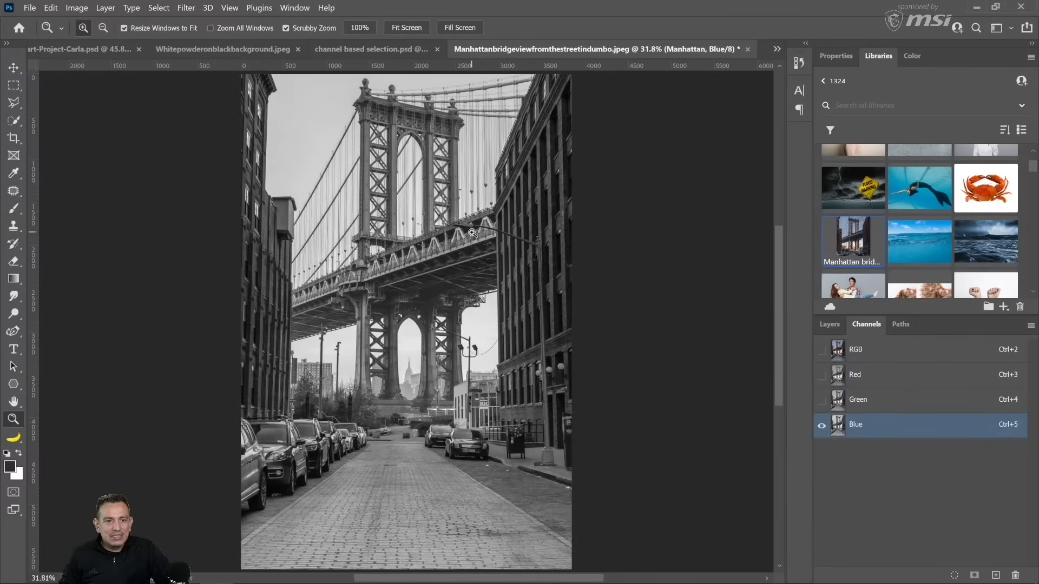
# Start Calculations with the Manhattan layer's Gray channel as Source 1 and set the blending to Multiply.
pyautogui.click(77, 9)
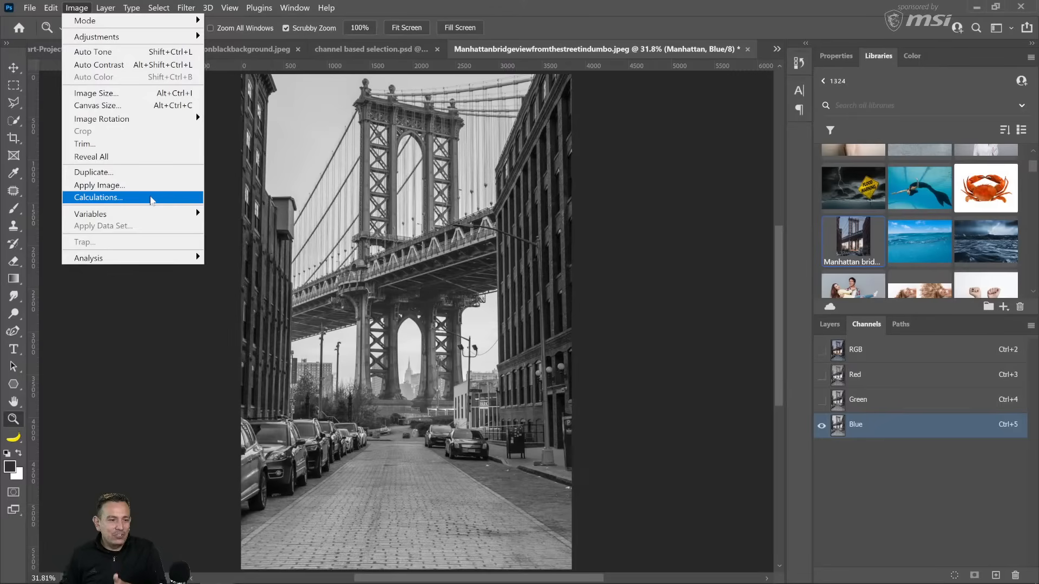
pyautogui.click(152, 199)
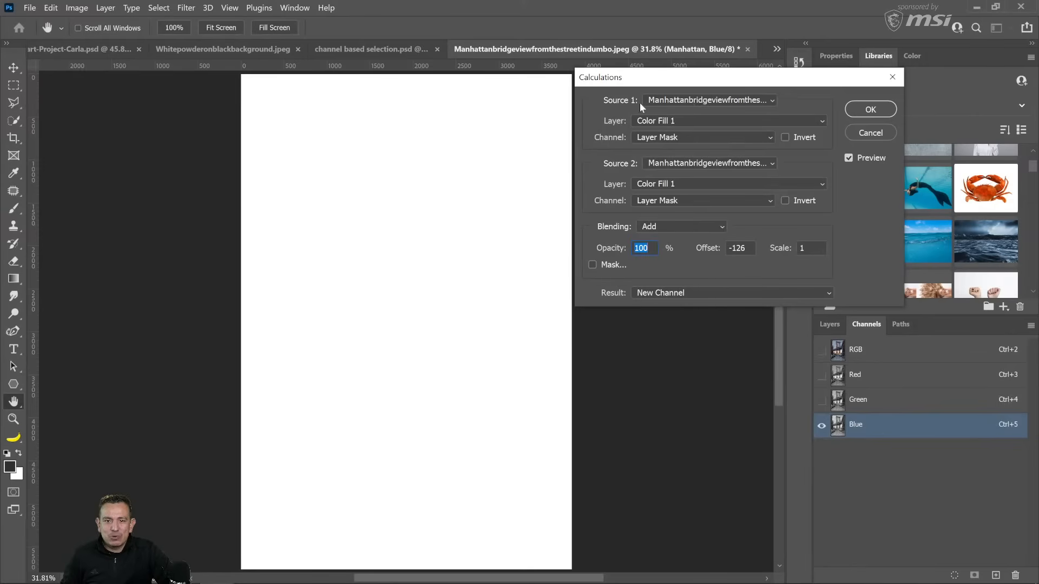
pyautogui.click(649, 121)
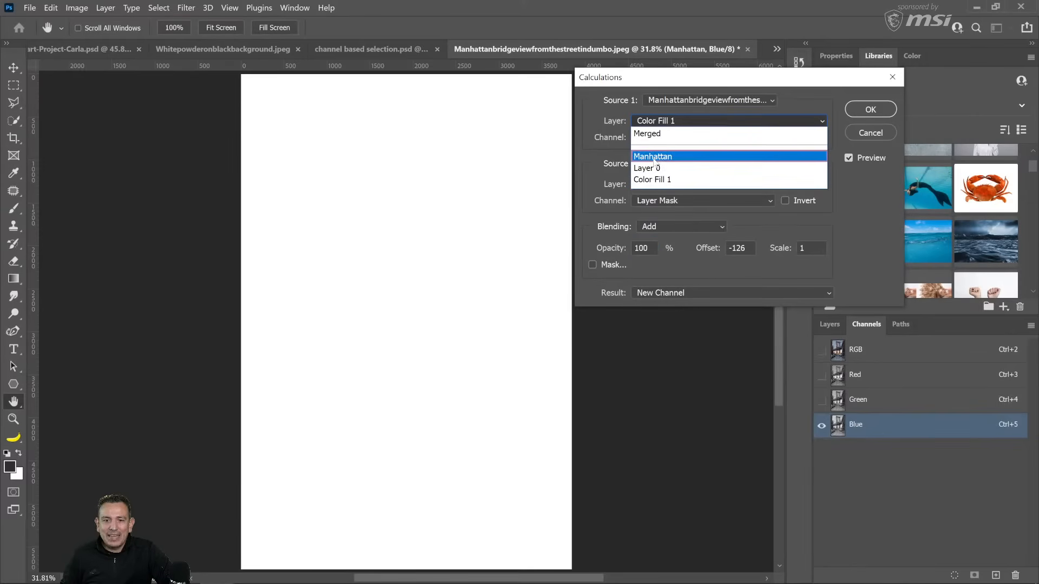
pyautogui.click(653, 156)
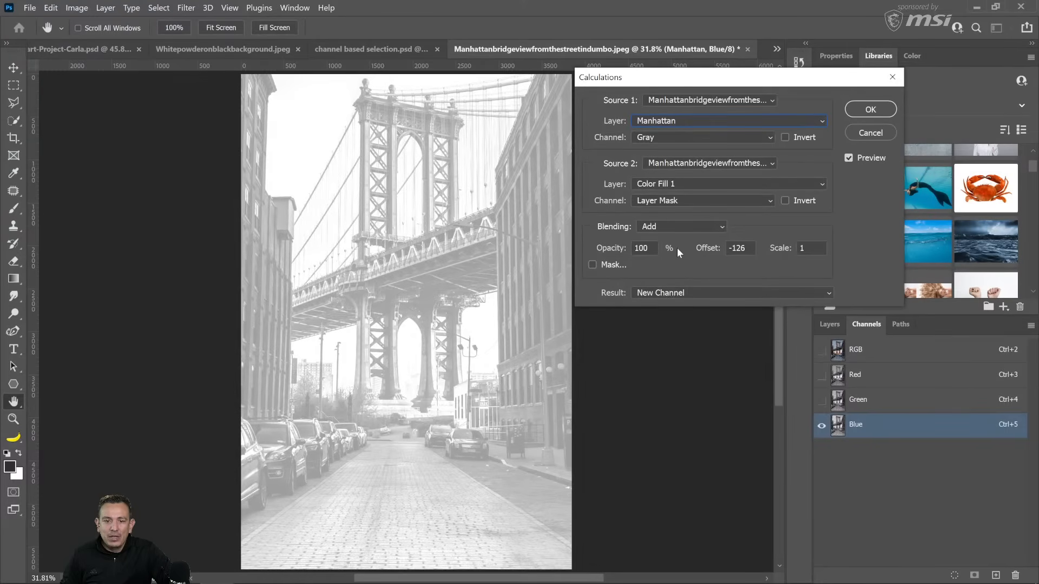
pyautogui.click(679, 228)
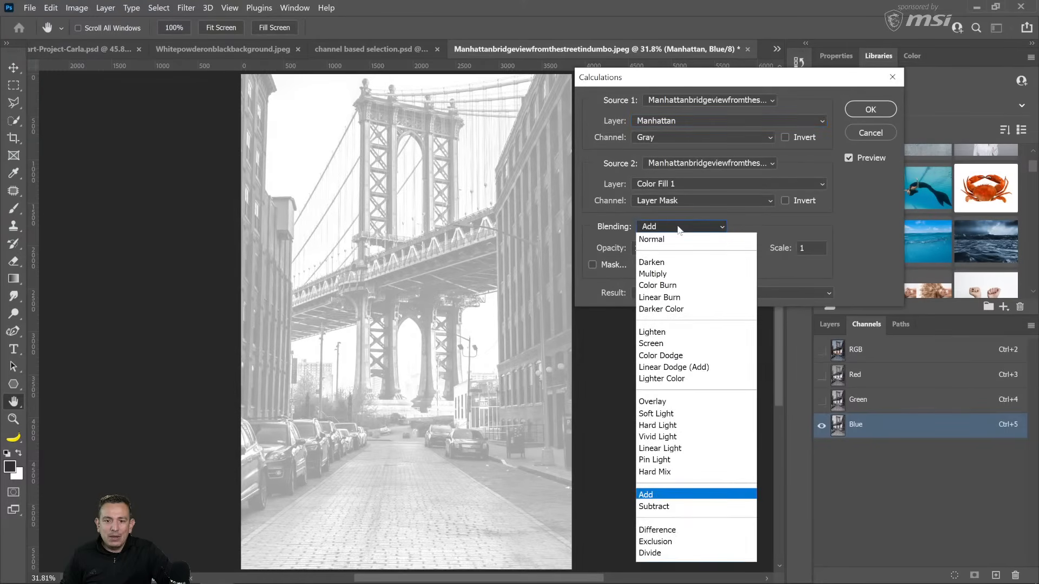
pyautogui.click(679, 275)
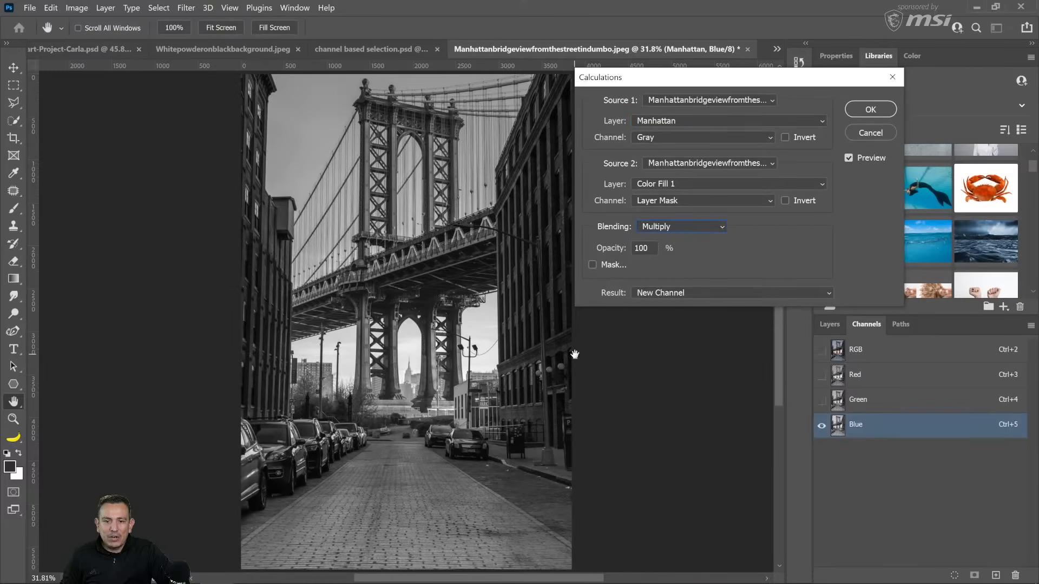
# Set Source 2 of the calculation to the Blue channel of the Manhattan layer.
pyautogui.click(650, 185)
pyautogui.click(656, 220)
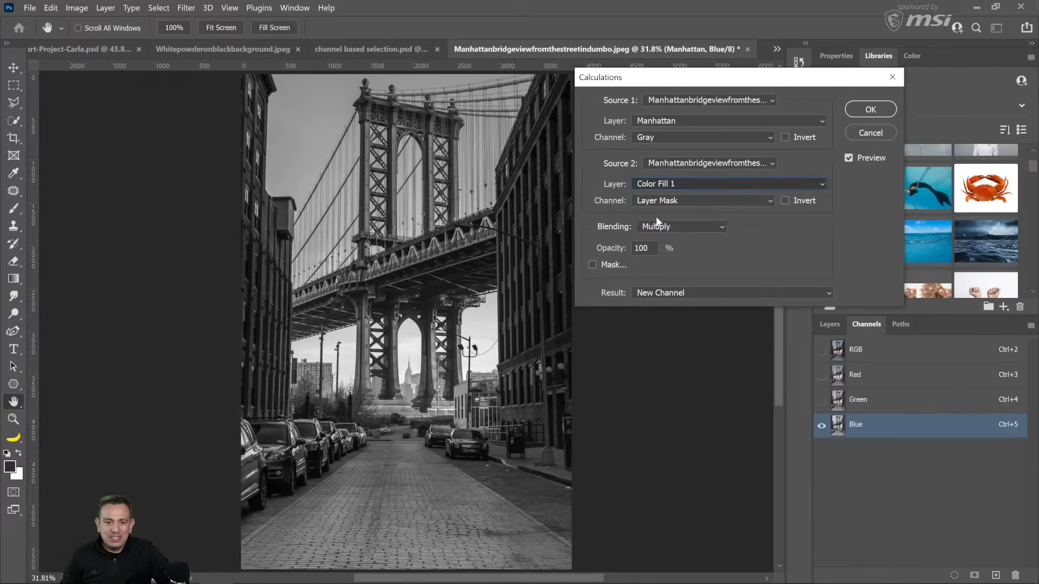
pyautogui.click(655, 199)
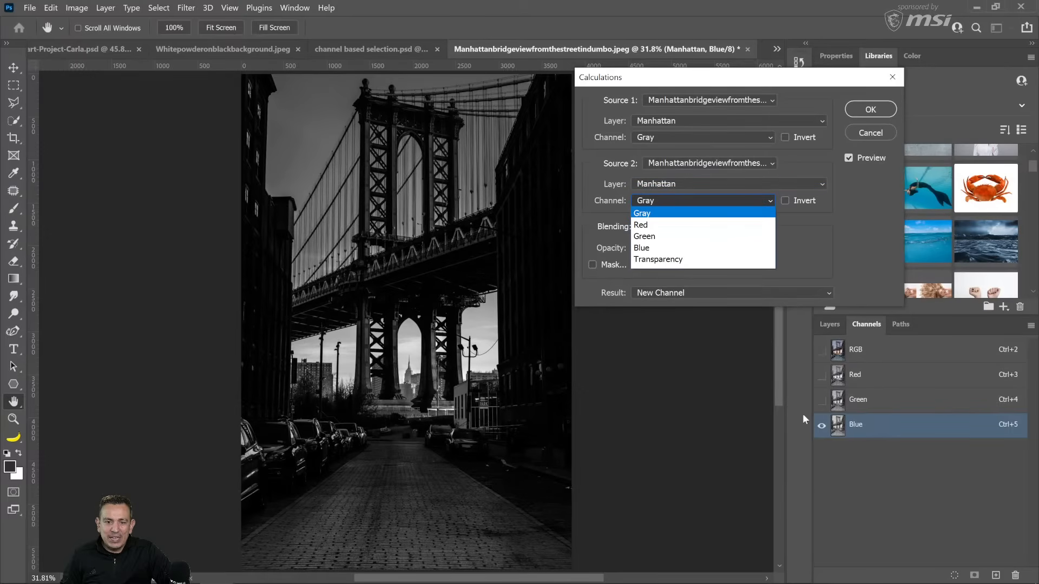
pyautogui.click(659, 249)
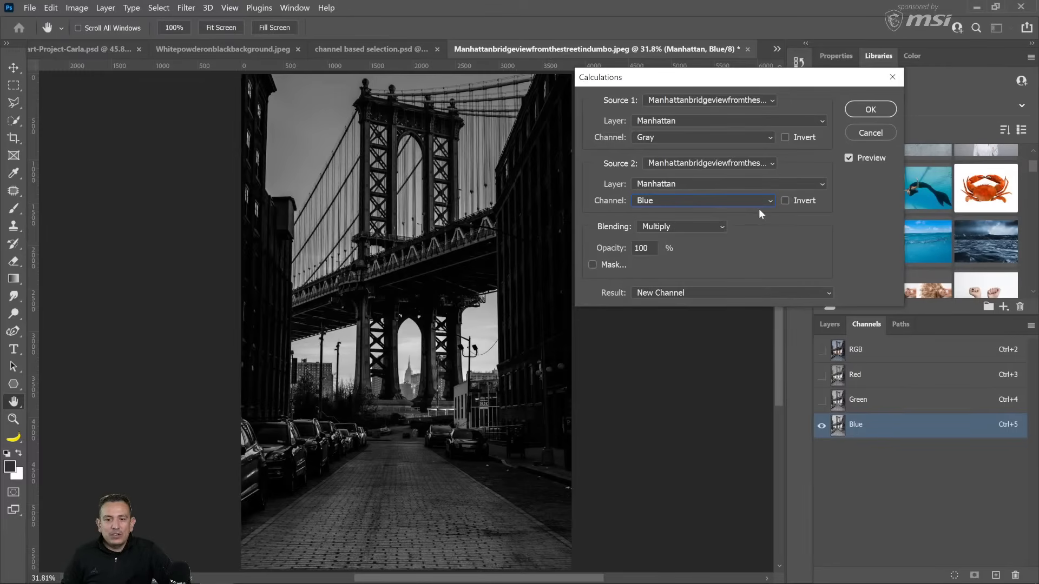
# Change the calculation's blending to Overlay and output the result as a new channel.
pyautogui.click(690, 229)
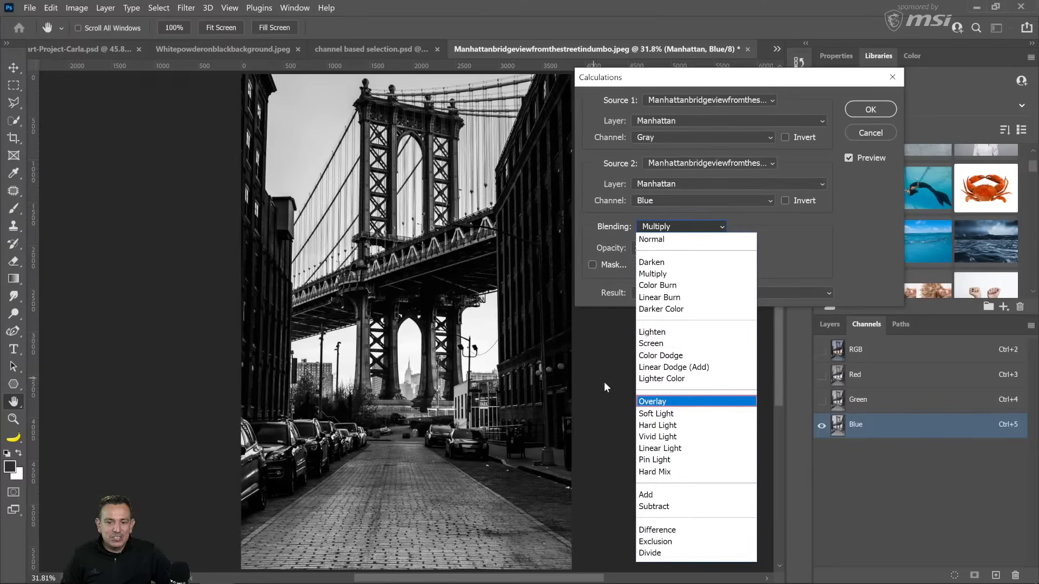
pyautogui.click(647, 403)
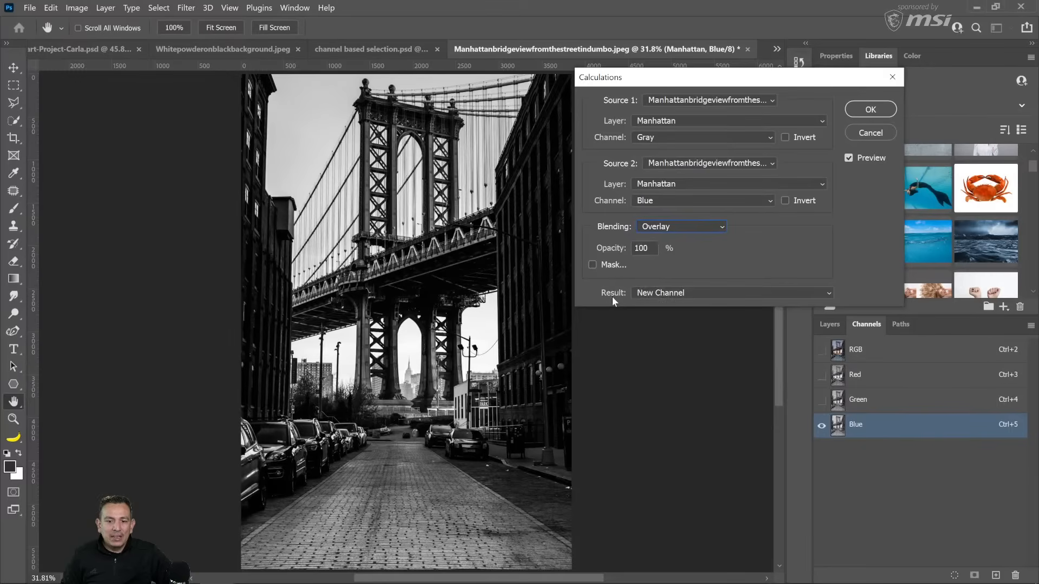
pyautogui.click(657, 293)
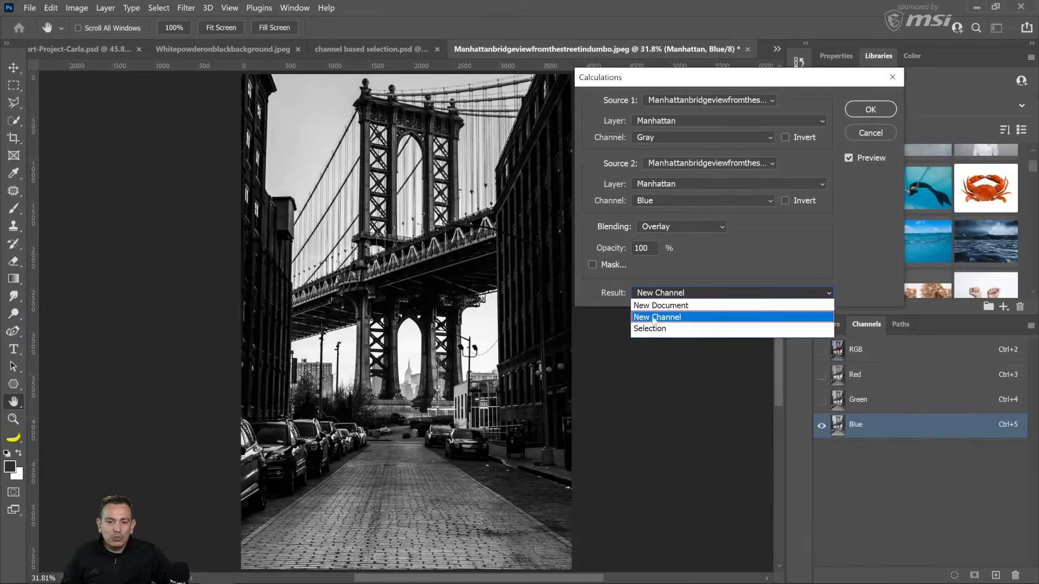
pyautogui.click(654, 318)
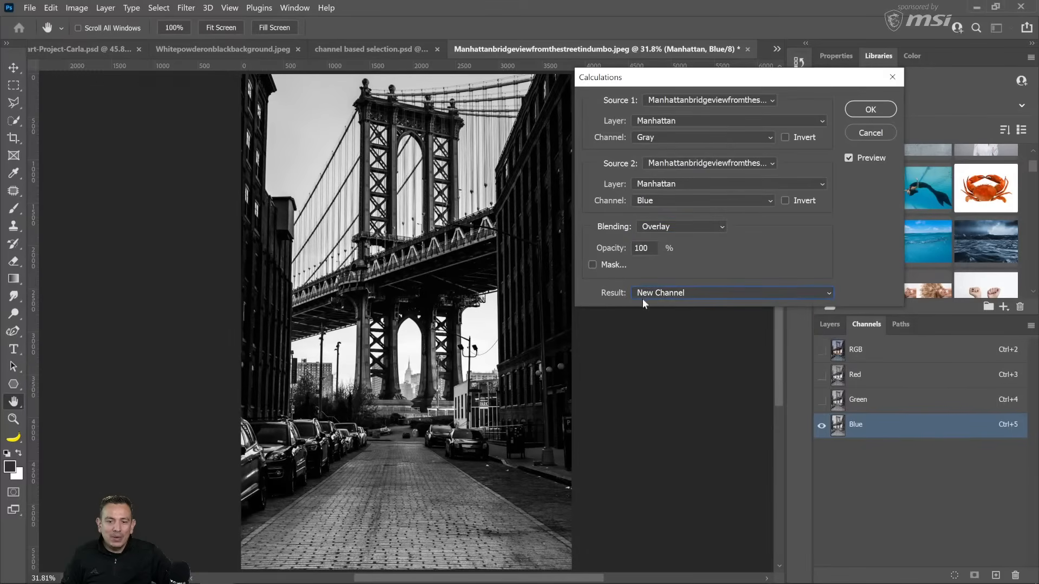
pyautogui.click(869, 110)
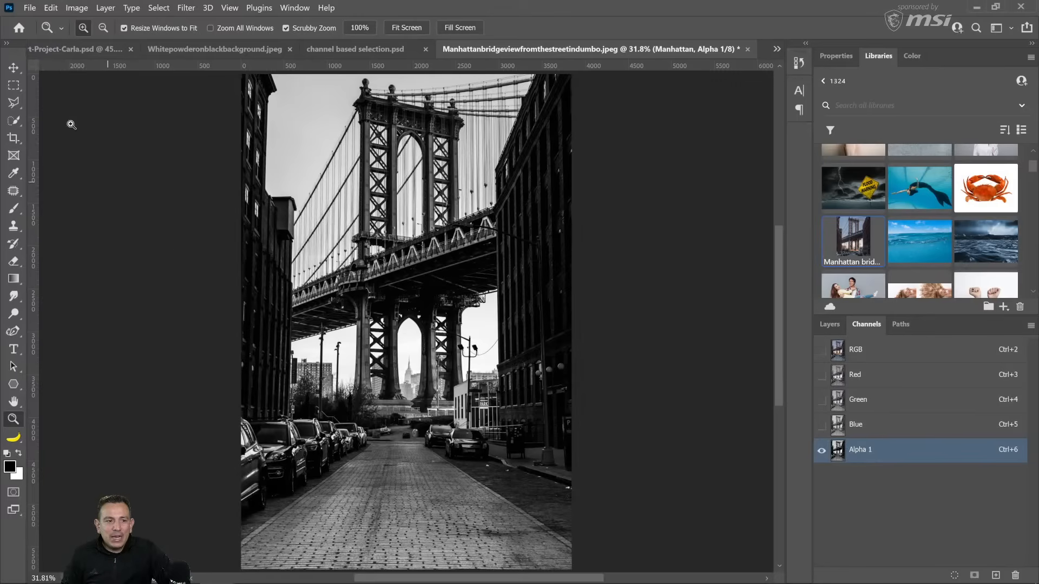
# Start a second Calculations with Alpha 1 as both sources, output to a new channel, and set the blending to Add.
pyautogui.click(78, 8)
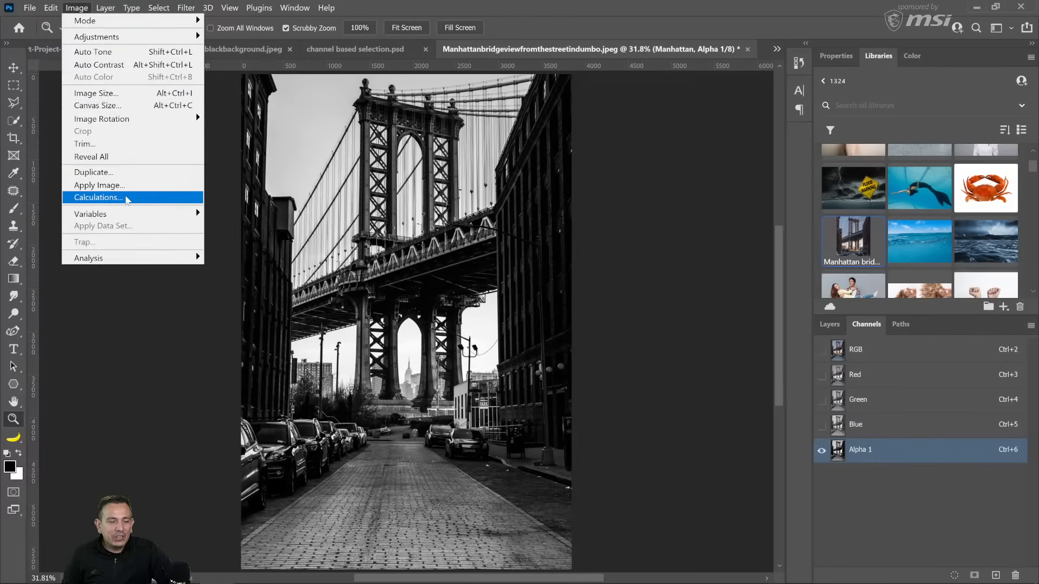
pyautogui.click(99, 197)
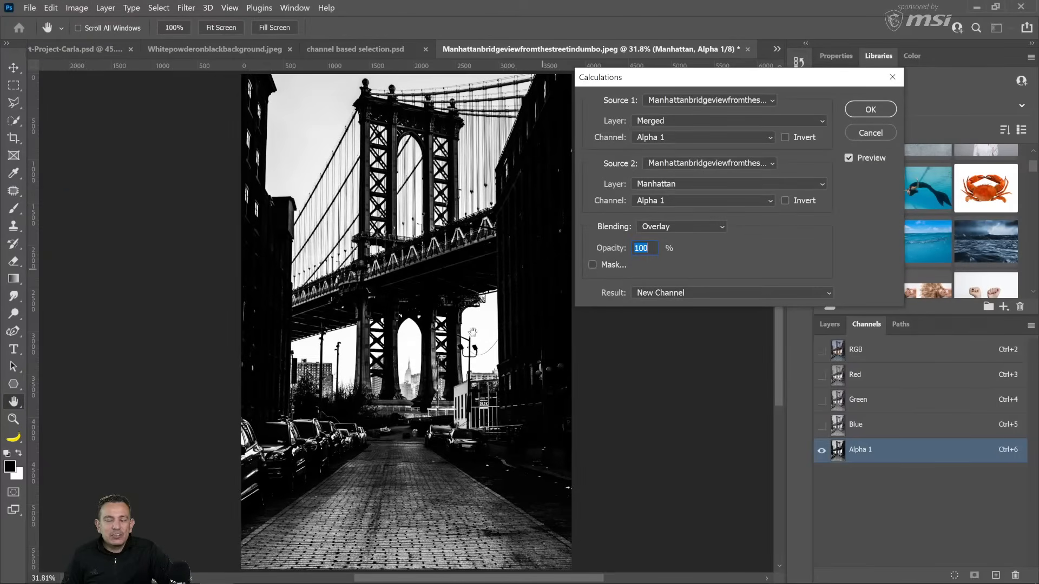
pyautogui.click(670, 293)
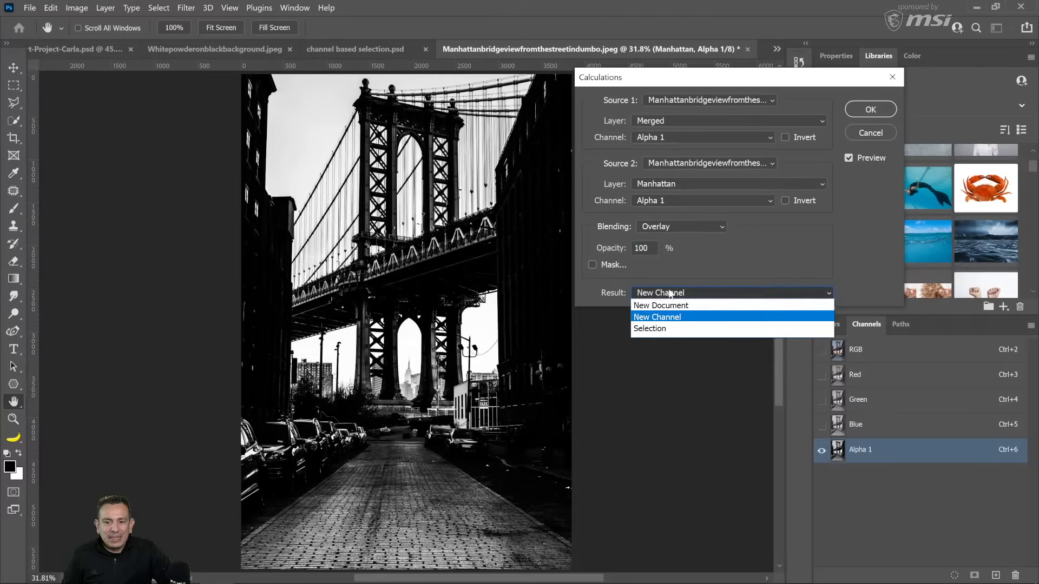
pyautogui.click(670, 294)
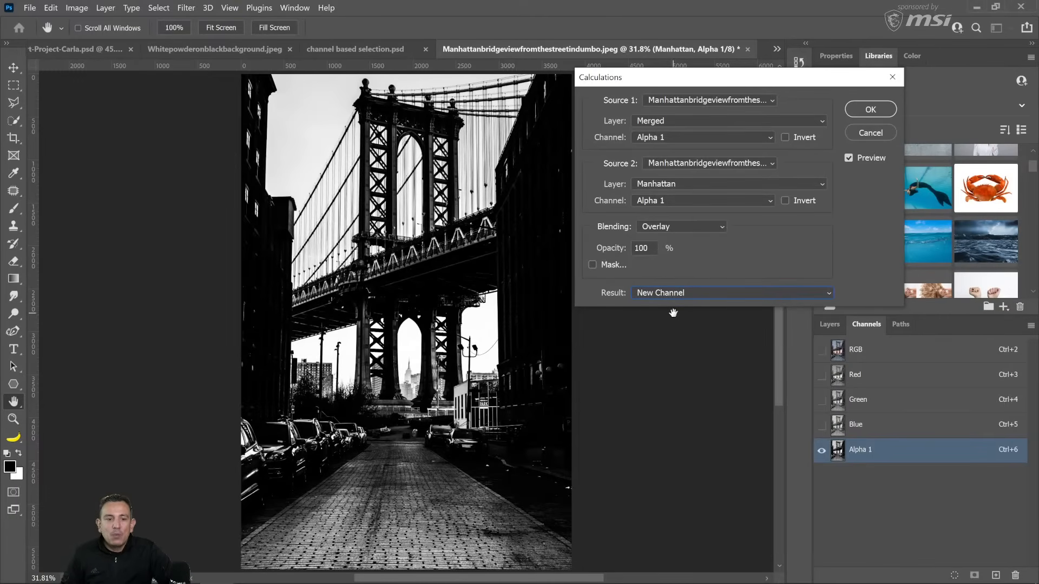
pyautogui.click(680, 233)
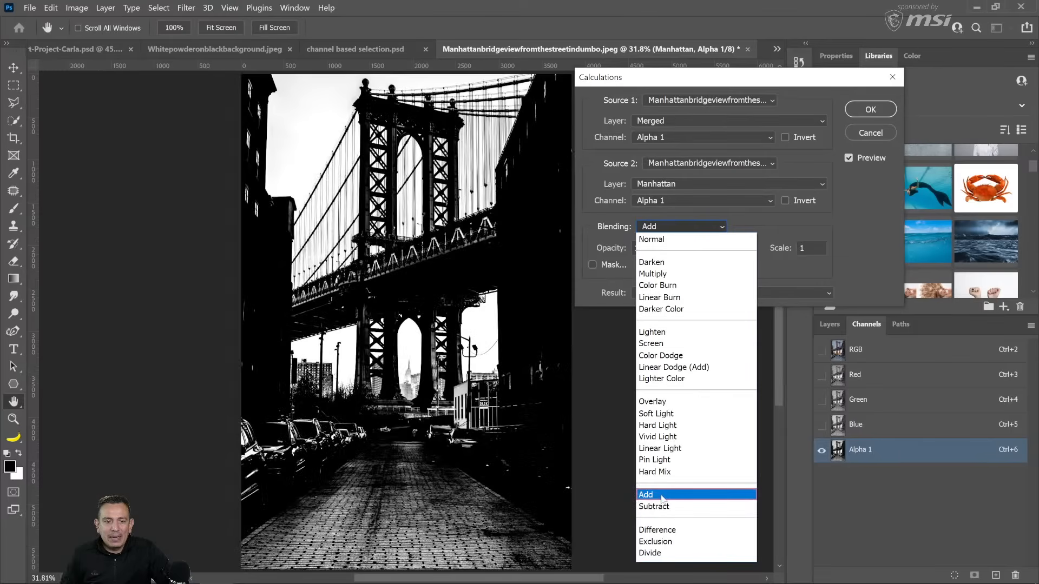
pyautogui.click(662, 498)
# Try Offset values of -255, 255 and 0 for the Add blending.
pyautogui.click(738, 247)
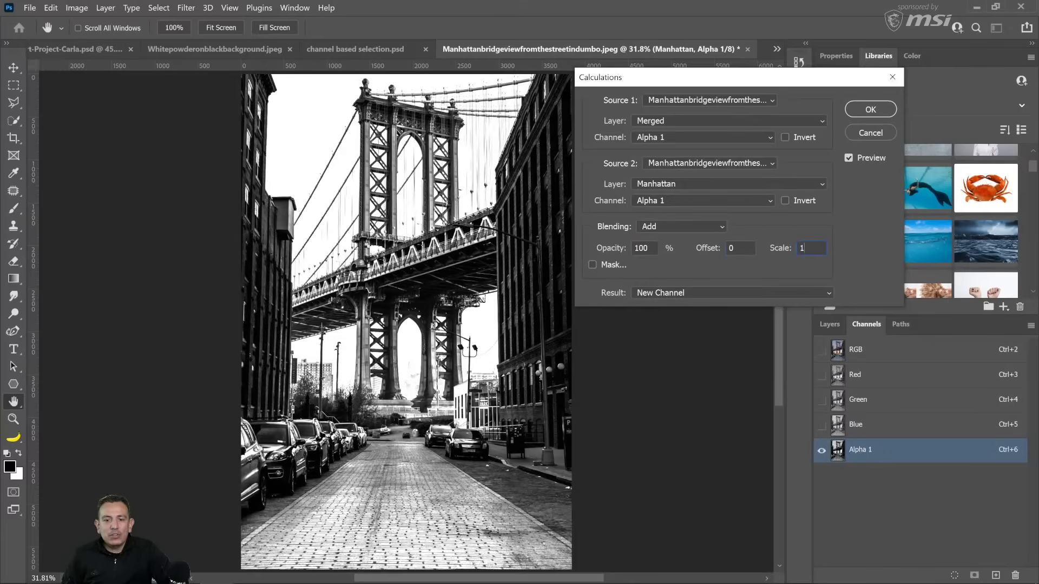
pyautogui.hotkey('shift', 'Tab')
pyautogui.write('-25')
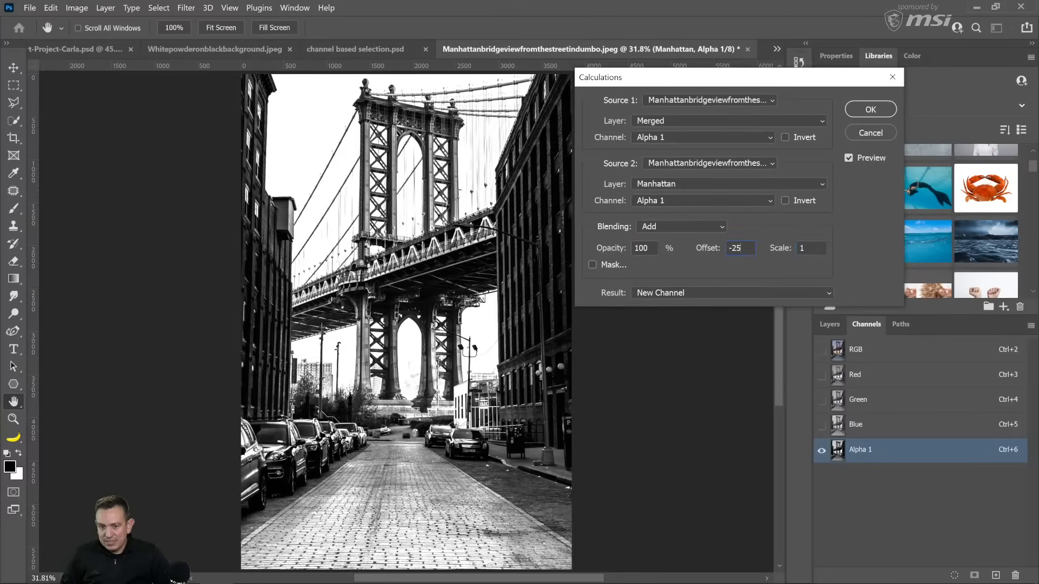
pyautogui.write('5')
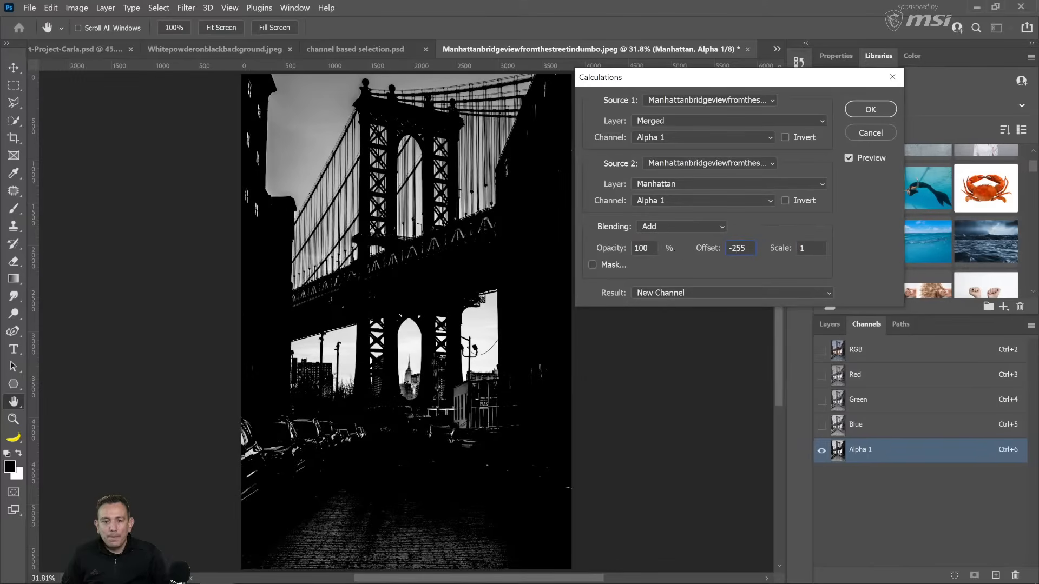
pyautogui.moveTo(736, 248); pyautogui.dragTo(724, 251)
pyautogui.write('2')
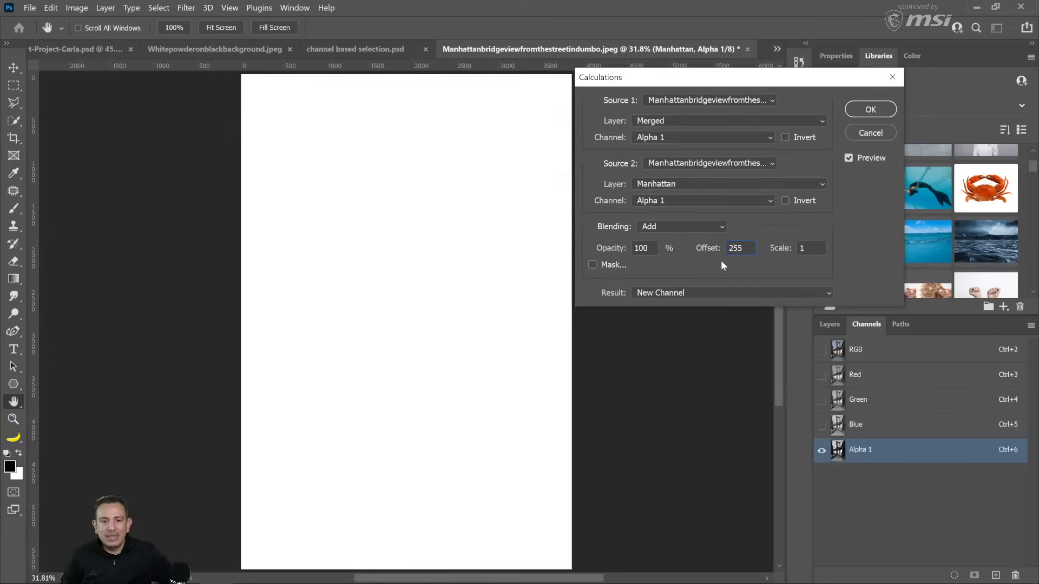
pyautogui.moveTo(742, 247); pyautogui.dragTo(694, 249)
pyautogui.write('0')
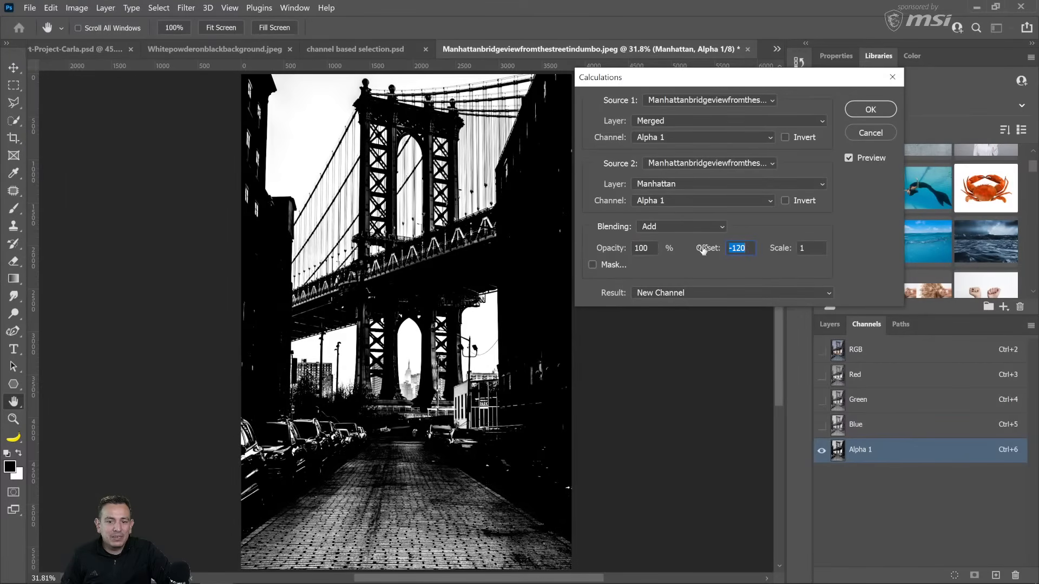
# Set the Add blending's Offset to -139 and create the new channel from the calculation.
pyautogui.moveTo(706, 250)
pyautogui.mouseDown()
pyautogui.moveTo(687, 244)
pyautogui.moveTo(710, 250)
pyautogui.mouseUp()
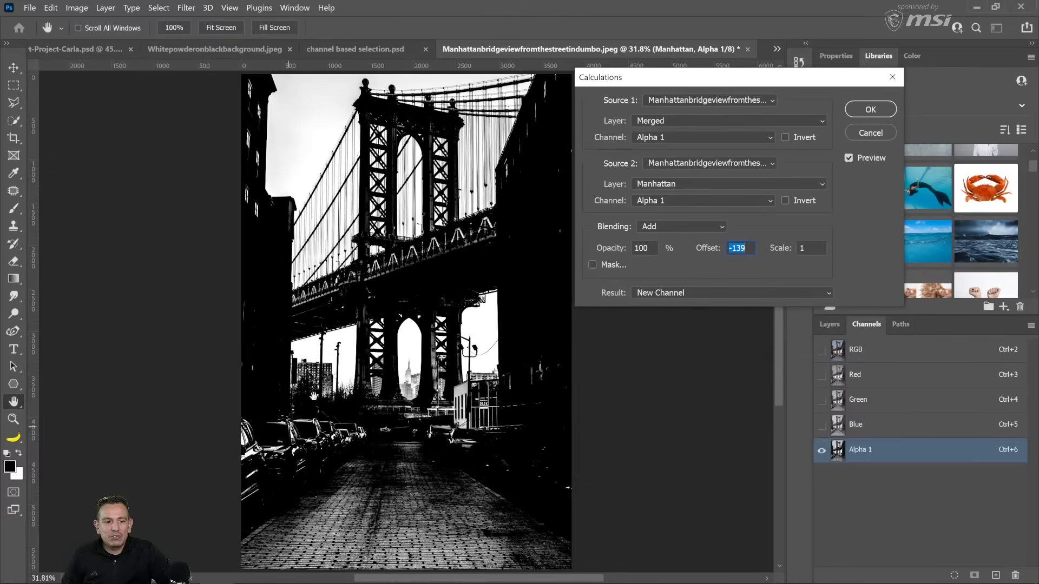
pyautogui.click(870, 112)
pyautogui.press('z')
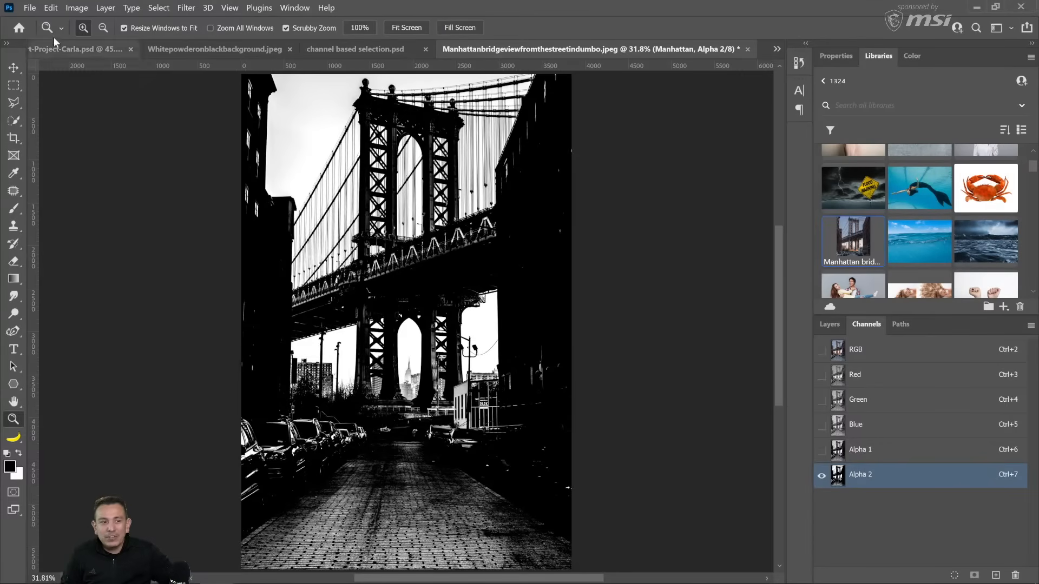
pyautogui.click(76, 7)
pyautogui.click(128, 185)
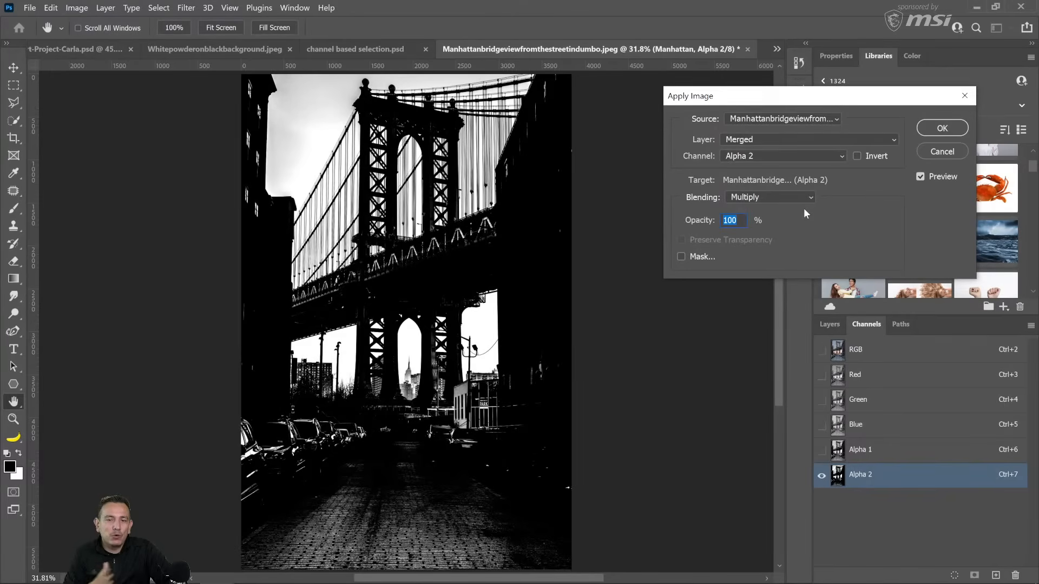
pyautogui.click(746, 197)
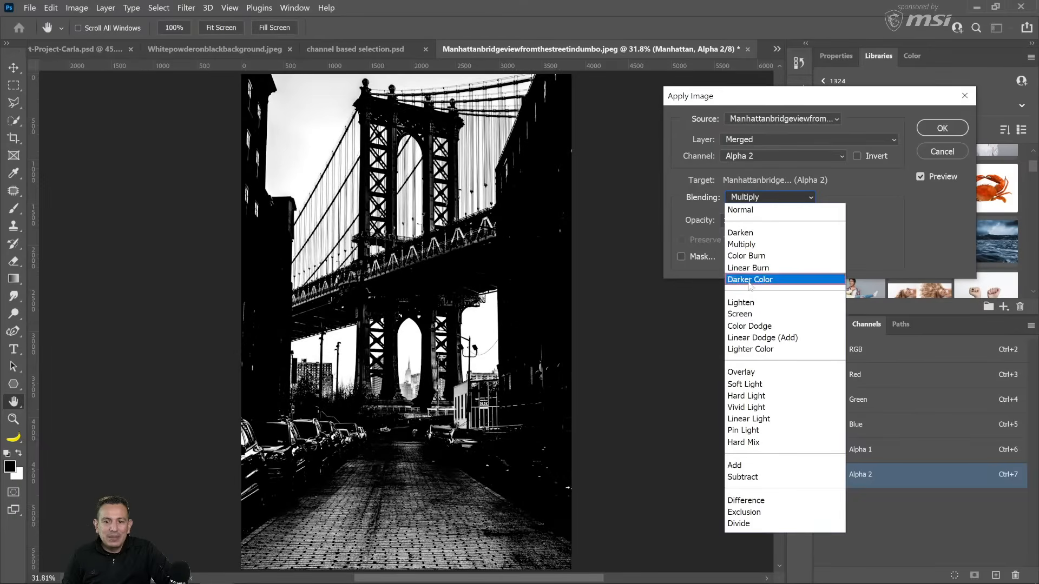
pyautogui.click(875, 170)
pyautogui.click(940, 156)
pyautogui.press('z')
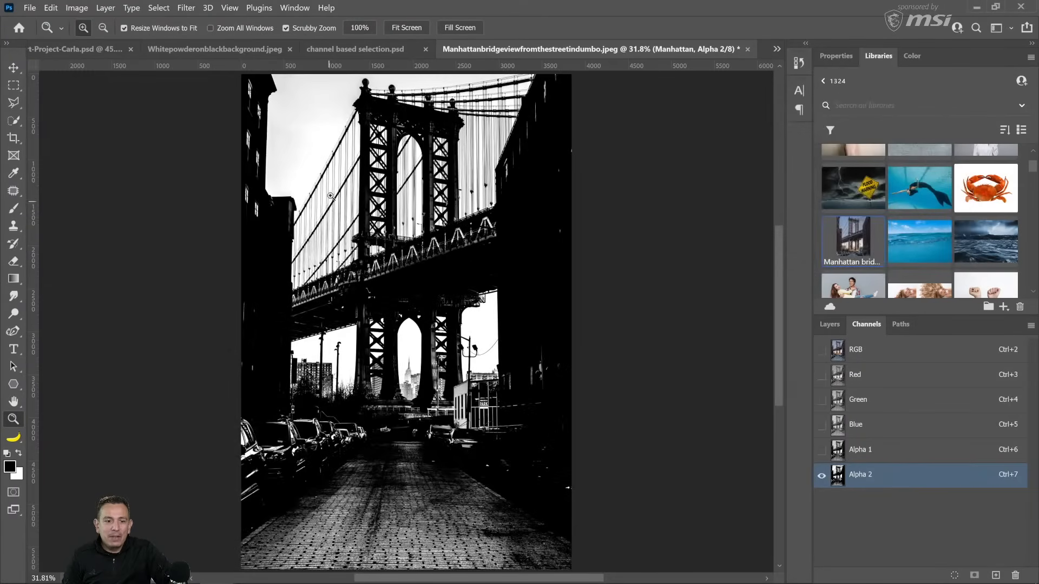
# Apply Levels to the Alpha 2 channel with input black at 9 and input white at 243.
pyautogui.moveTo(330, 196); pyautogui.dragTo(368, 218)
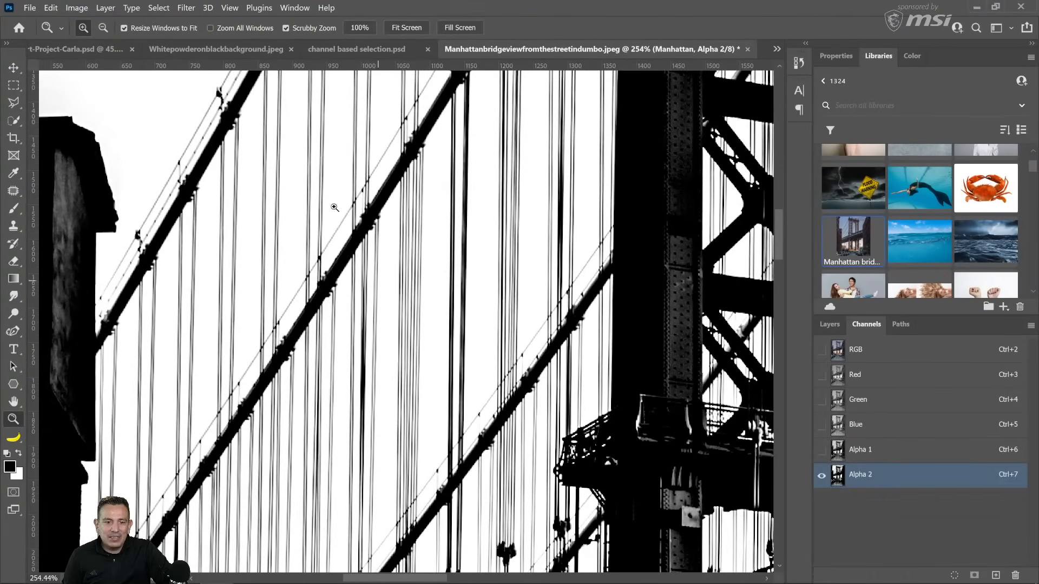
pyautogui.scroll(3, 311, 268)
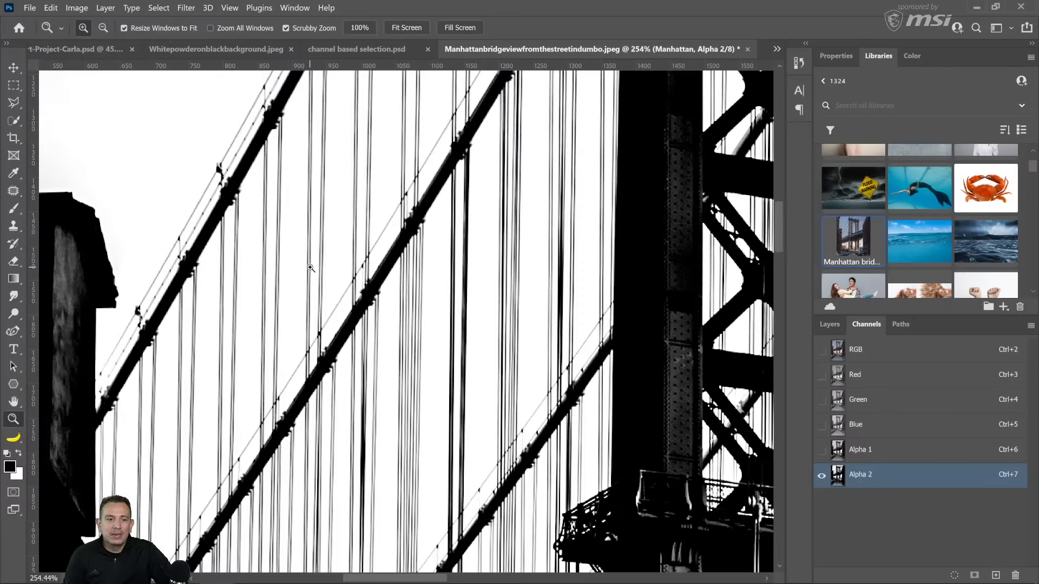
pyautogui.rightClick(311, 267)
pyautogui.click(318, 274)
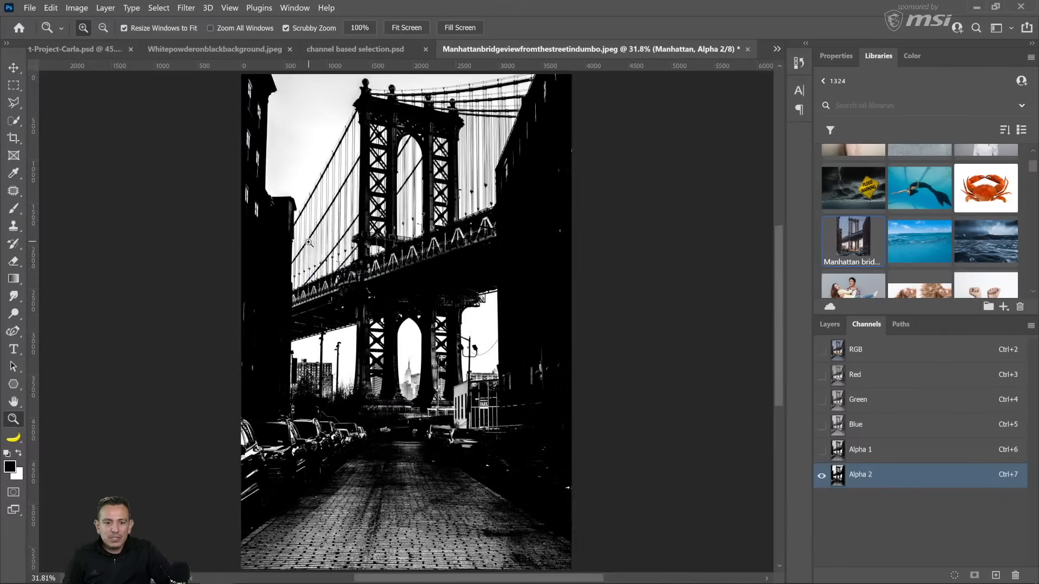
pyautogui.click(77, 7)
pyautogui.moveTo(86, 36)
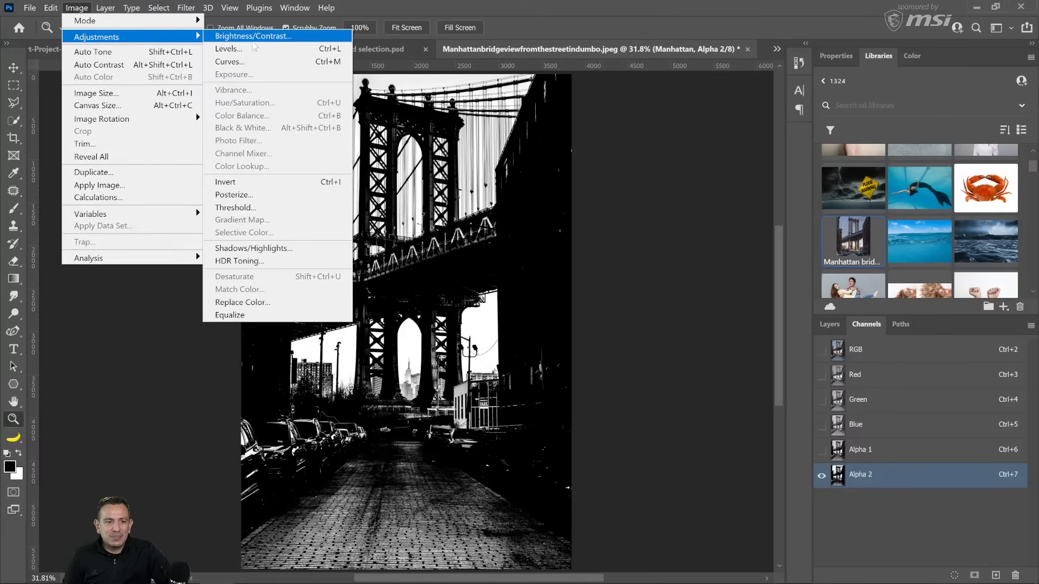
pyautogui.click(253, 48)
pyautogui.moveTo(660, 209); pyautogui.dragTo(664, 212)
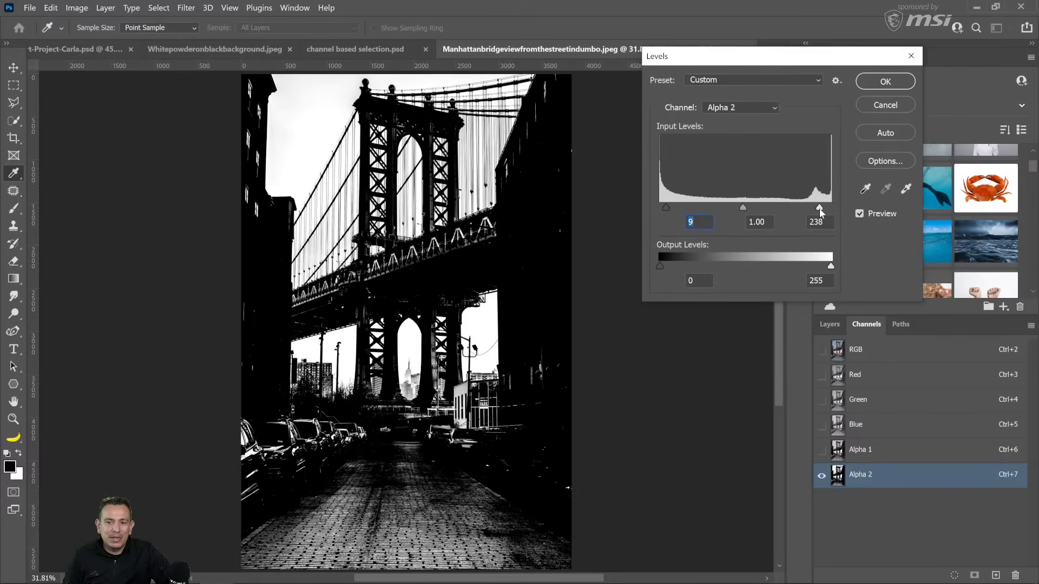
pyautogui.moveTo(822, 209); pyautogui.dragTo(822, 209)
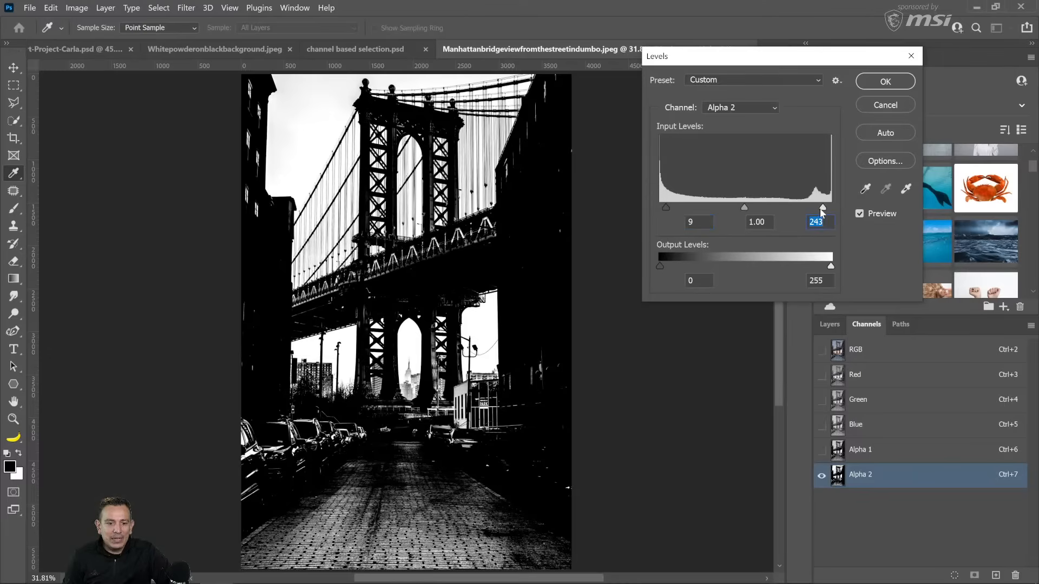
pyautogui.click(873, 85)
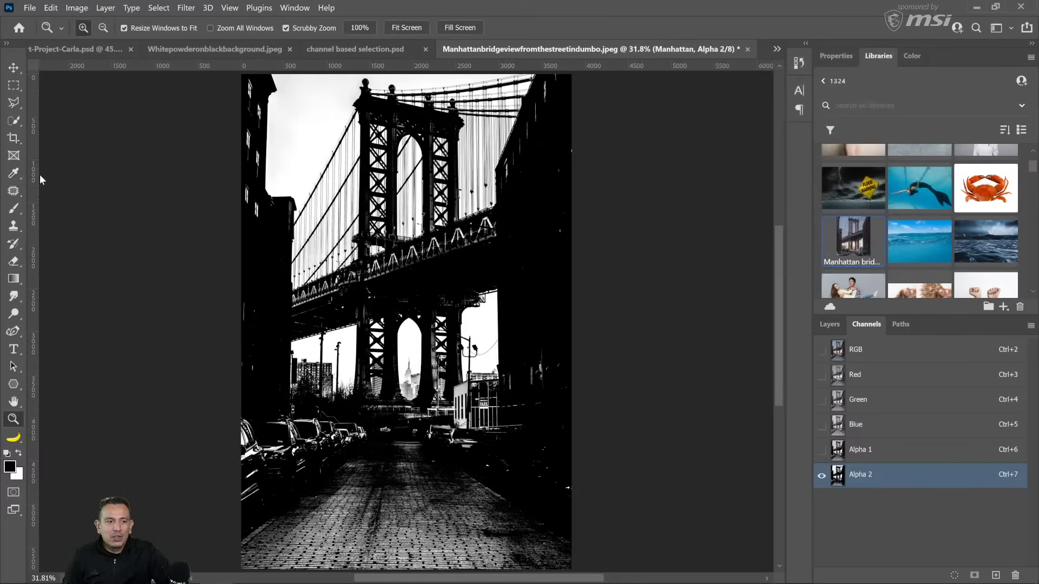
# Lasso the street and parked cars across the lower part of the channel, fill them with black, and deselect.
pyautogui.click(14, 103)
pyautogui.click(48, 103)
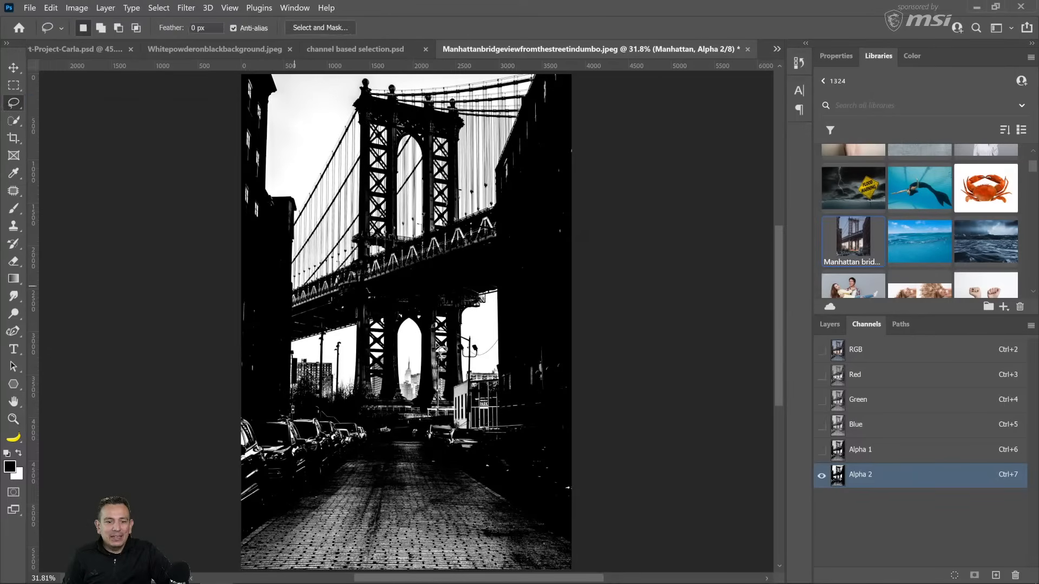
pyautogui.moveTo(590, 442)
pyautogui.mouseDown()
pyautogui.moveTo(306, 408)
pyautogui.moveTo(214, 425)
pyautogui.moveTo(193, 577)
pyautogui.moveTo(627, 579)
pyautogui.moveTo(663, 519)
pyautogui.moveTo(651, 433)
pyautogui.mouseUp()
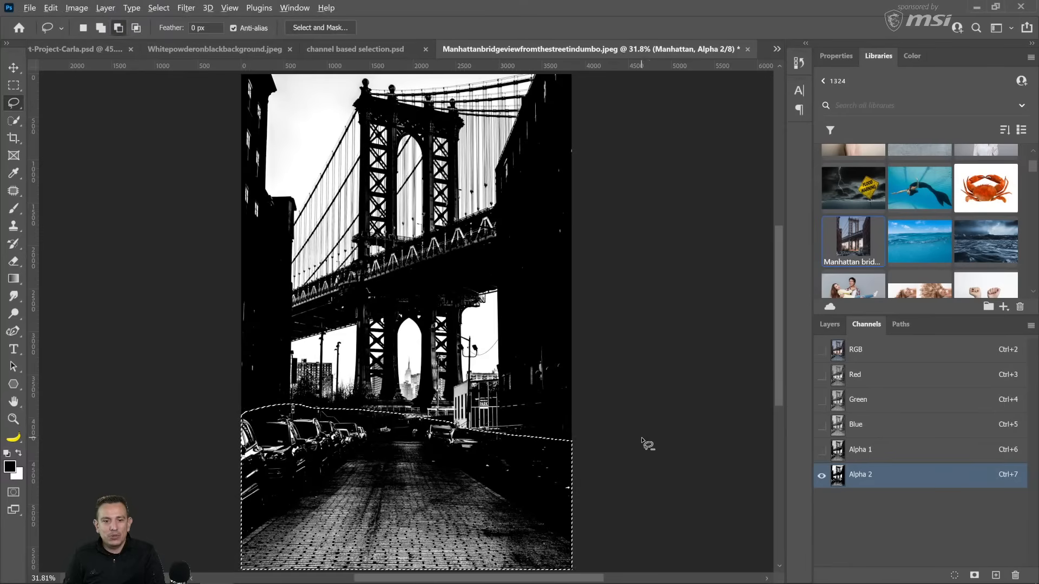
pyautogui.hotkey('alt', 'BackSpace')
pyautogui.hotkey('ctrl', 'd')
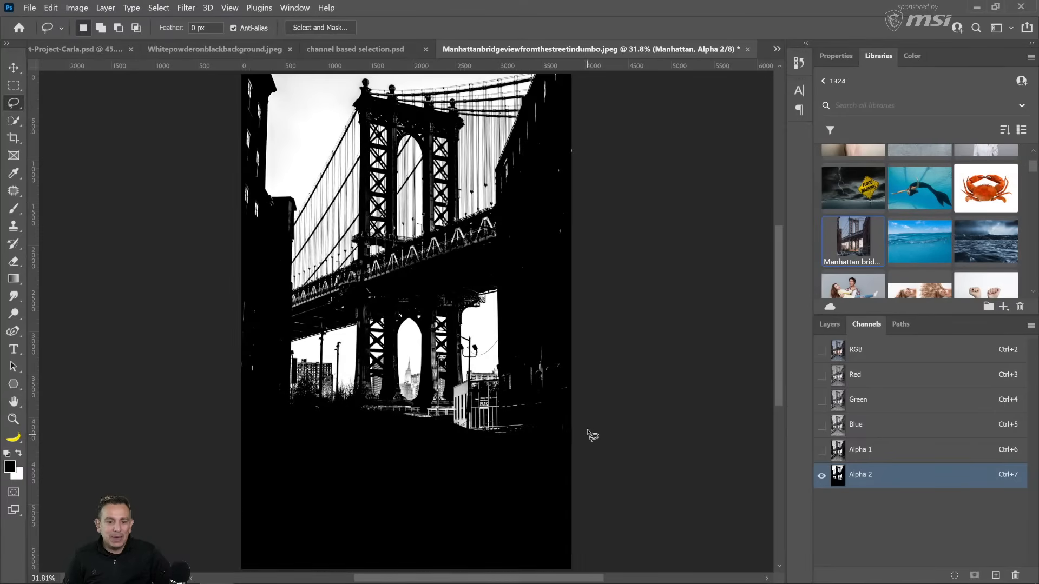
# Lasso the small building at lower right and the bright remnants beside it, fill both areas with black, and deselect.
pyautogui.moveTo(592, 433)
pyautogui.mouseDown()
pyautogui.moveTo(541, 351)
pyautogui.moveTo(514, 376)
pyautogui.moveTo(457, 387)
pyautogui.moveTo(456, 426)
pyautogui.moveTo(441, 413)
pyautogui.moveTo(371, 408)
pyautogui.moveTo(471, 477)
pyautogui.moveTo(573, 474)
pyautogui.mouseUp()
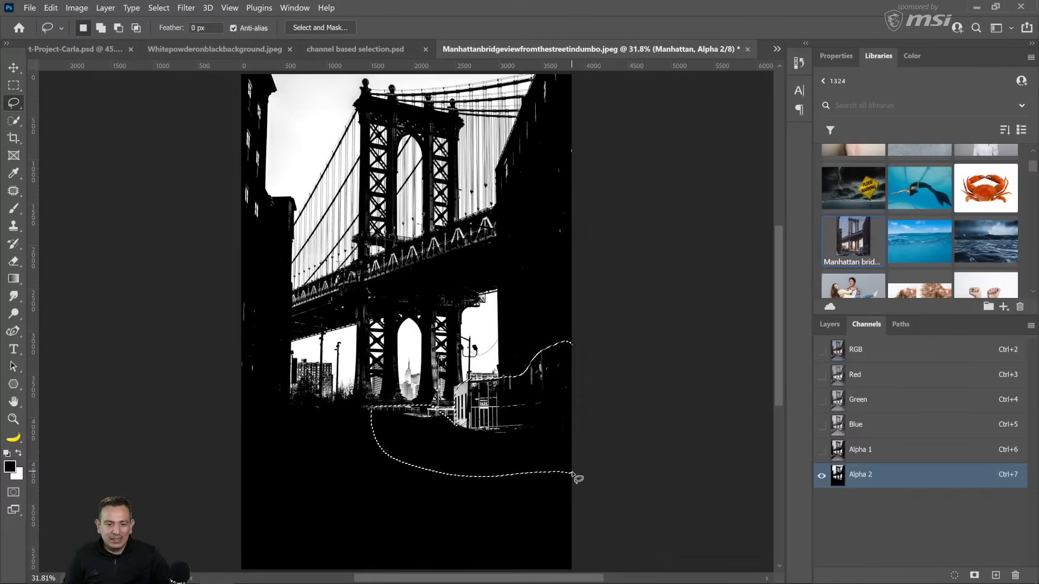
pyautogui.hotkey('alt', 'BackSpace')
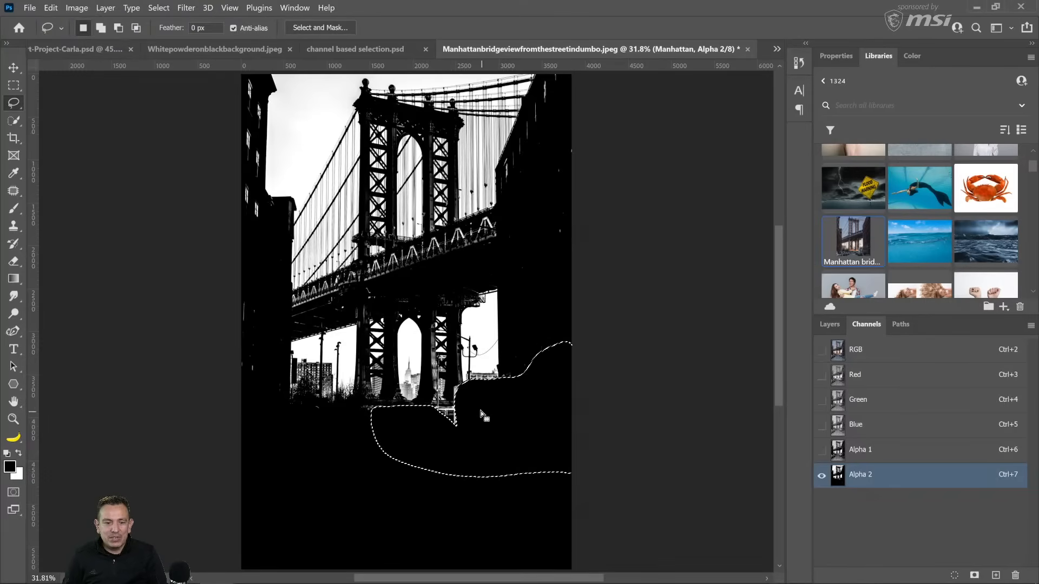
pyautogui.moveTo(469, 406)
pyautogui.mouseDown()
pyautogui.moveTo(432, 408)
pyautogui.moveTo(412, 445)
pyautogui.moveTo(496, 455)
pyautogui.mouseUp()
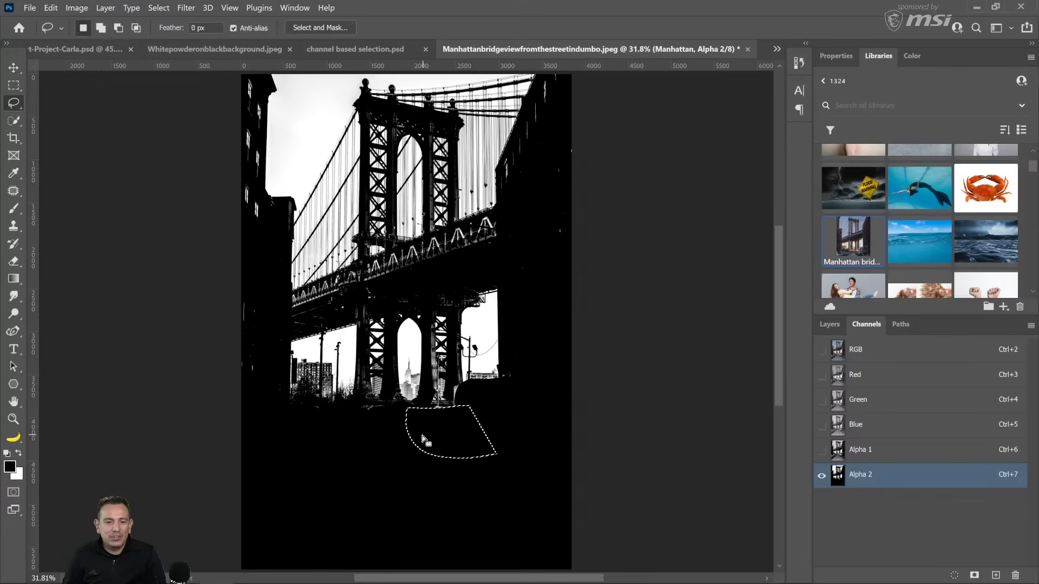
pyautogui.hotkey('ctrl', 'd')
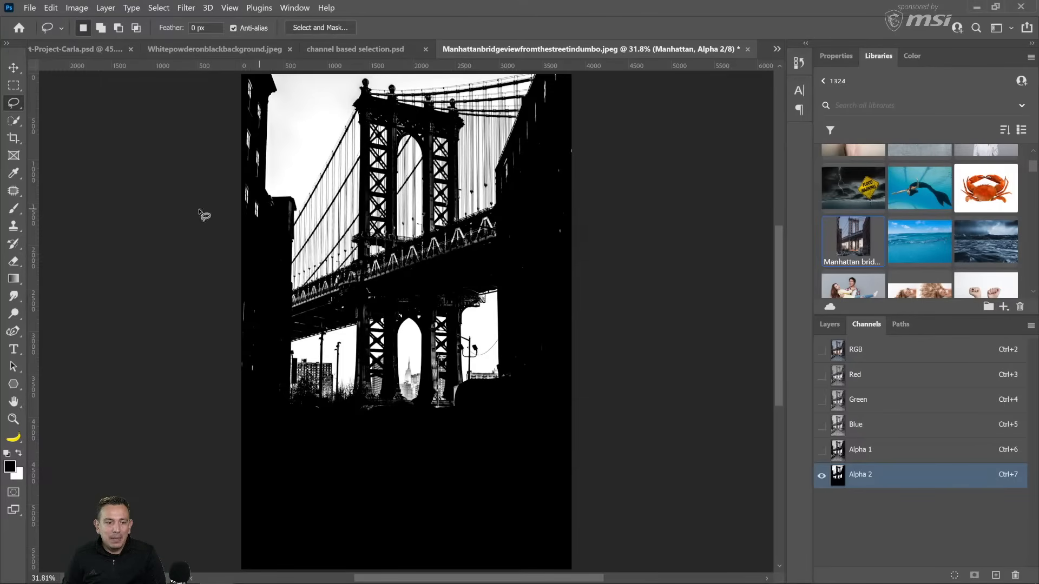
# Outline the bridge deck from building to building with the Polygonal Lasso, fill it with black, and deselect.
pyautogui.rightClick(18, 105)
pyautogui.click(76, 111)
pyautogui.click(504, 207)
pyautogui.click(253, 306)
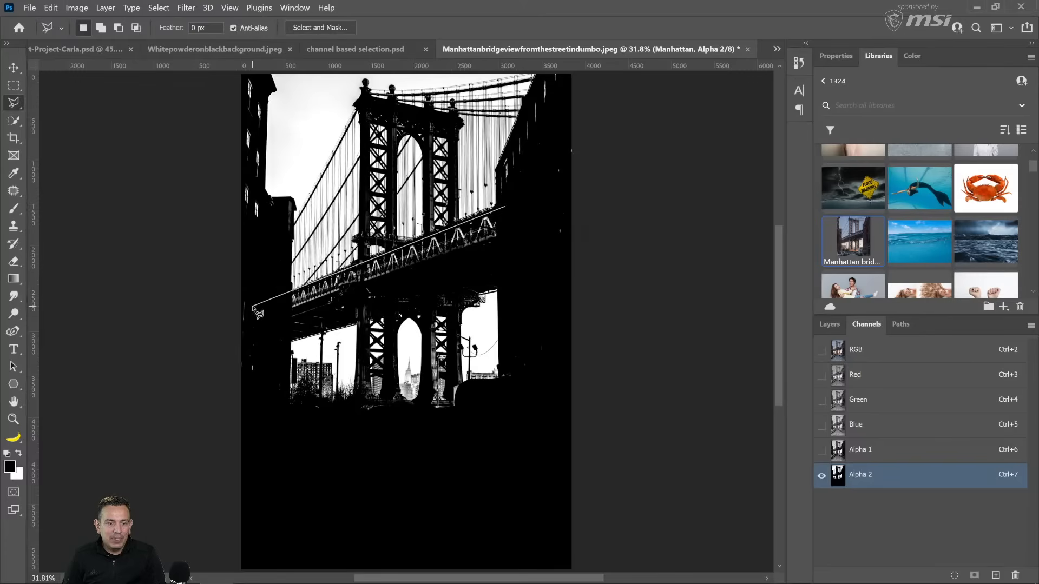
pyautogui.click(280, 344)
pyautogui.click(297, 331)
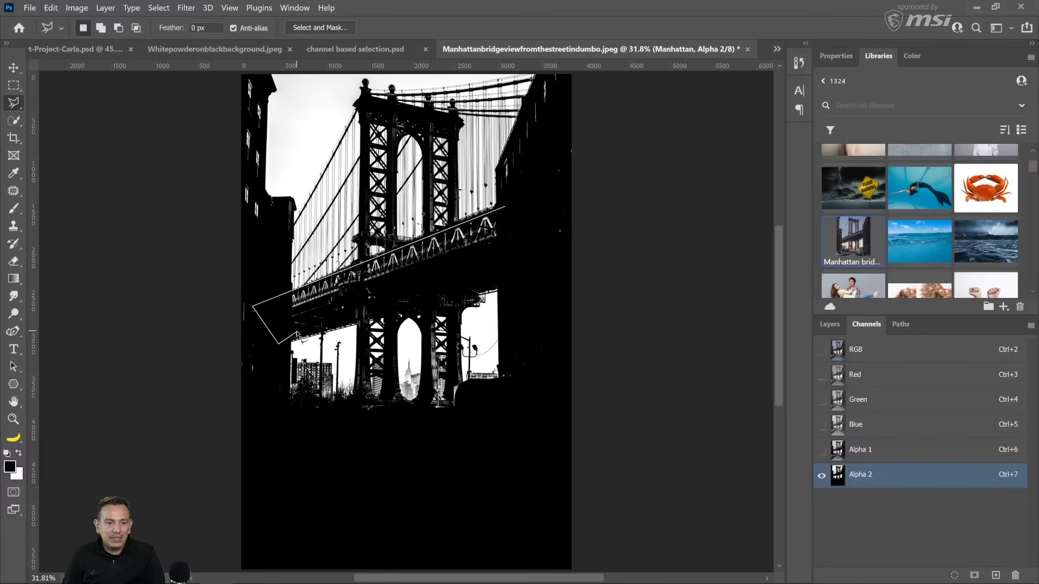
pyautogui.click(509, 278)
pyautogui.doubleClick(524, 201)
pyautogui.hotkey('alt', 'BackSpace')
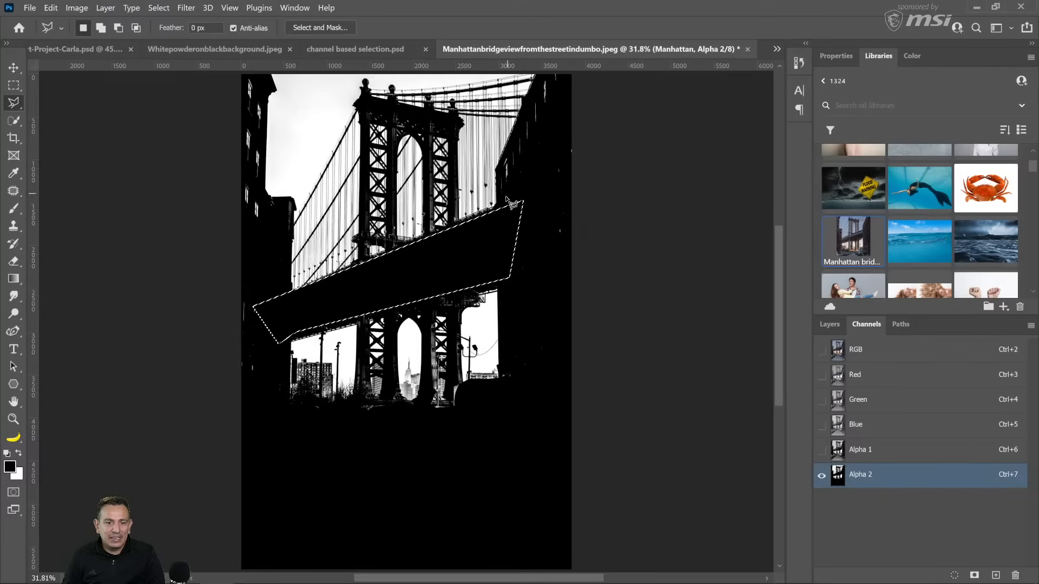
pyautogui.hotkey('ctrl', 'd')
# Outline the tall building right of the bridge with the Polygonal Lasso, fill it with black, and deselect.
pyautogui.click(496, 203)
pyautogui.click(498, 172)
pyautogui.click(547, 74)
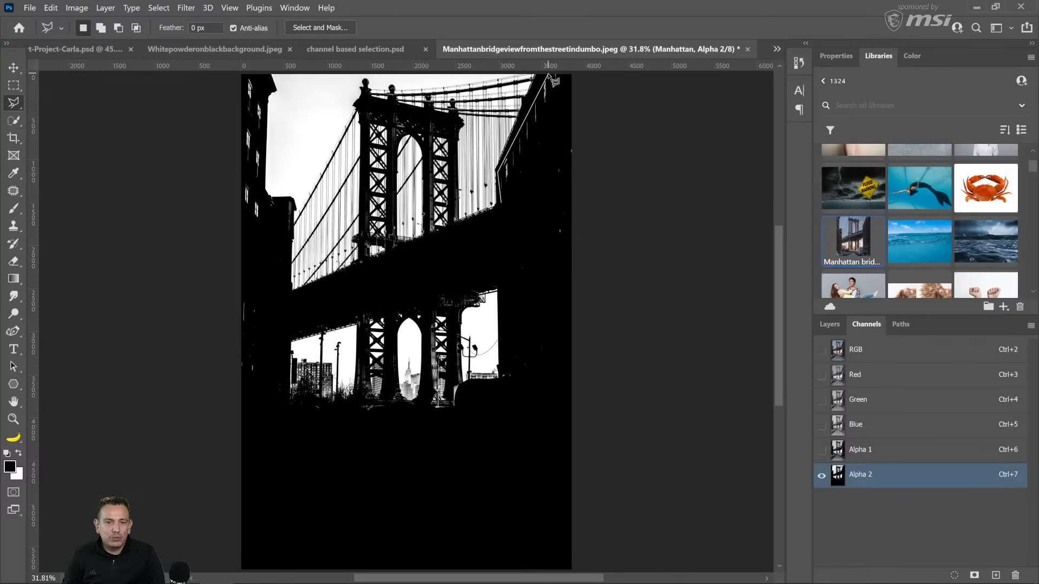
pyautogui.click(582, 76)
pyautogui.click(603, 313)
pyautogui.click(506, 289)
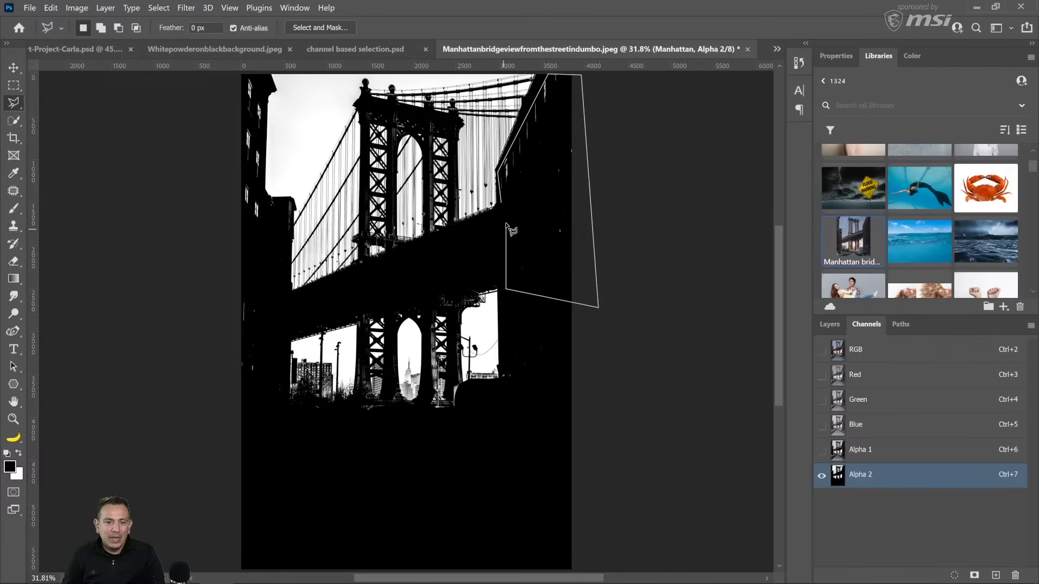
pyautogui.doubleClick(507, 225)
pyautogui.hotkey('alt', 'BackSpace')
pyautogui.hotkey('ctrl', 'd')
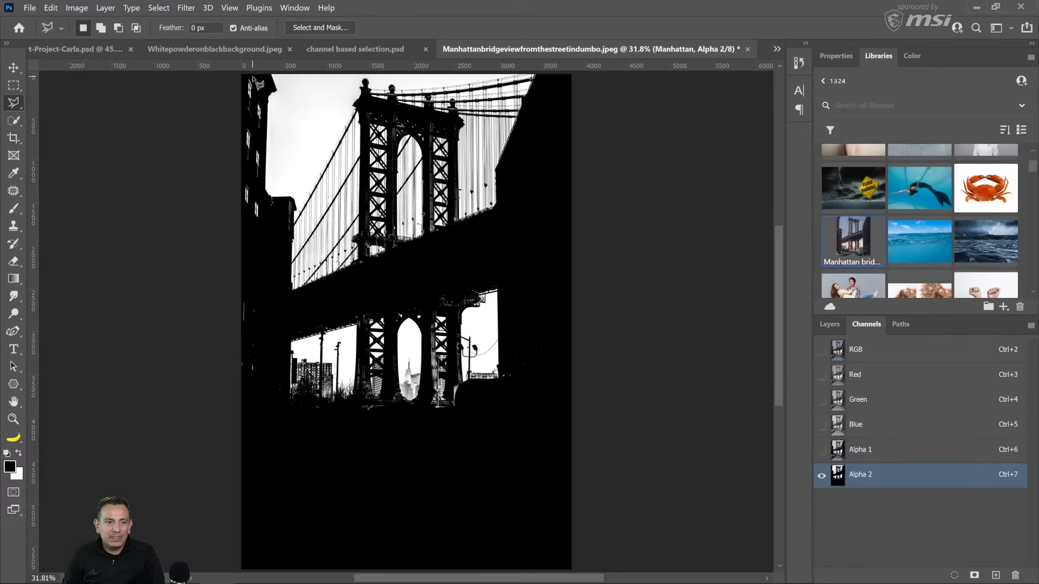
# Outline the building with bright windows on the image's left edge, fill it with black, and deselect.
pyautogui.click(265, 104)
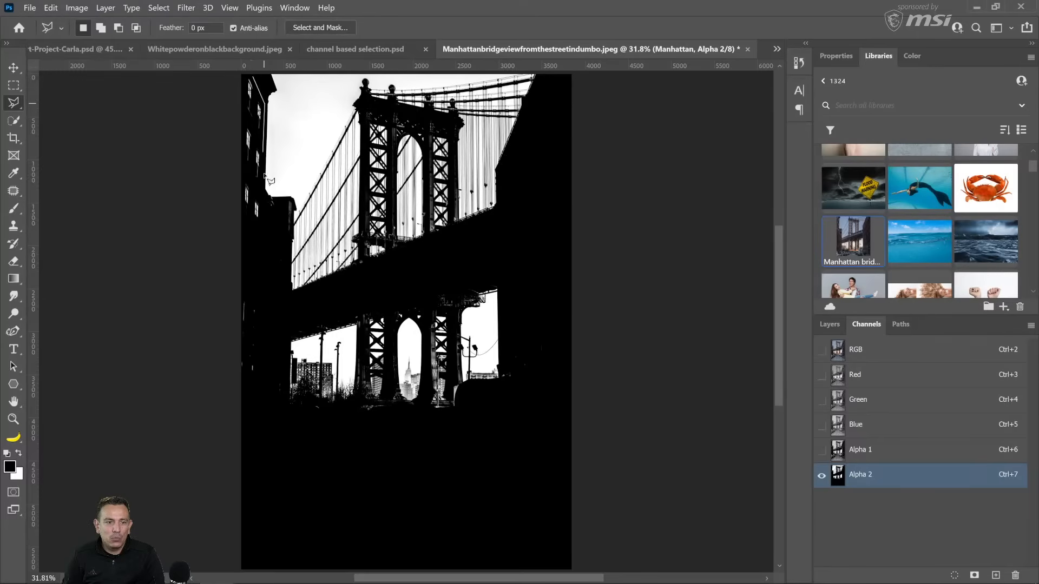
pyautogui.click(266, 206)
pyautogui.click(269, 418)
pyautogui.click(215, 399)
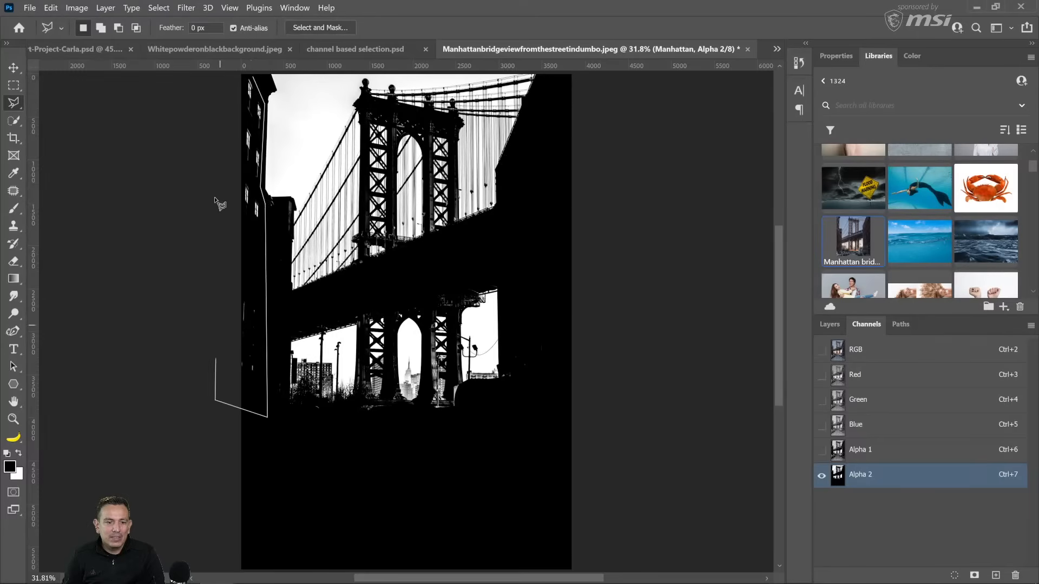
pyautogui.doubleClick(221, 87)
pyautogui.hotkey('alt', 'BackSpace')
pyautogui.hotkey('ctrl', 'd')
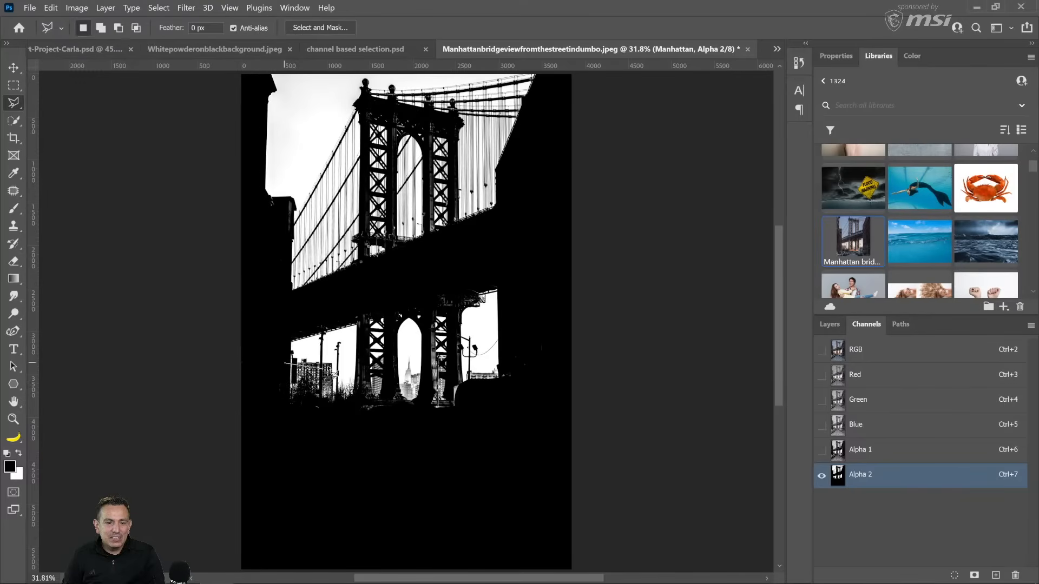
# Outline the low building beneath the left end of the bridge deck and fill it with black.
pyautogui.click(285, 362)
pyautogui.click(333, 418)
pyautogui.doubleClick(272, 424)
pyautogui.hotkey('alt', 'BackSpace')
# Outline the lower part of the left bridge leg and the ground beside it, fill the area with black, and deselect.
pyautogui.click(339, 420)
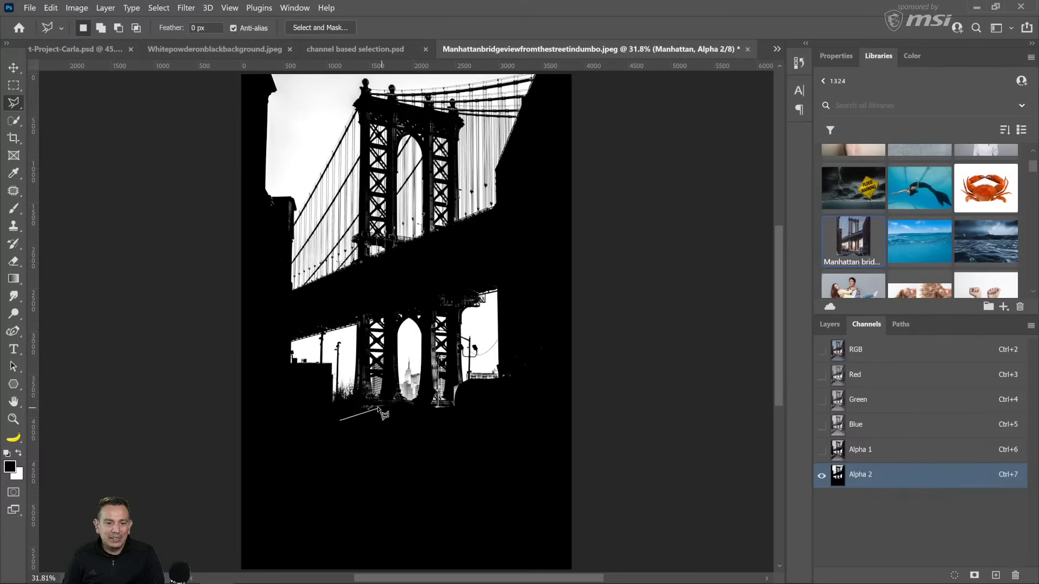
pyautogui.click(377, 405)
pyautogui.click(373, 362)
pyautogui.click(387, 355)
pyautogui.click(399, 414)
pyautogui.click(361, 441)
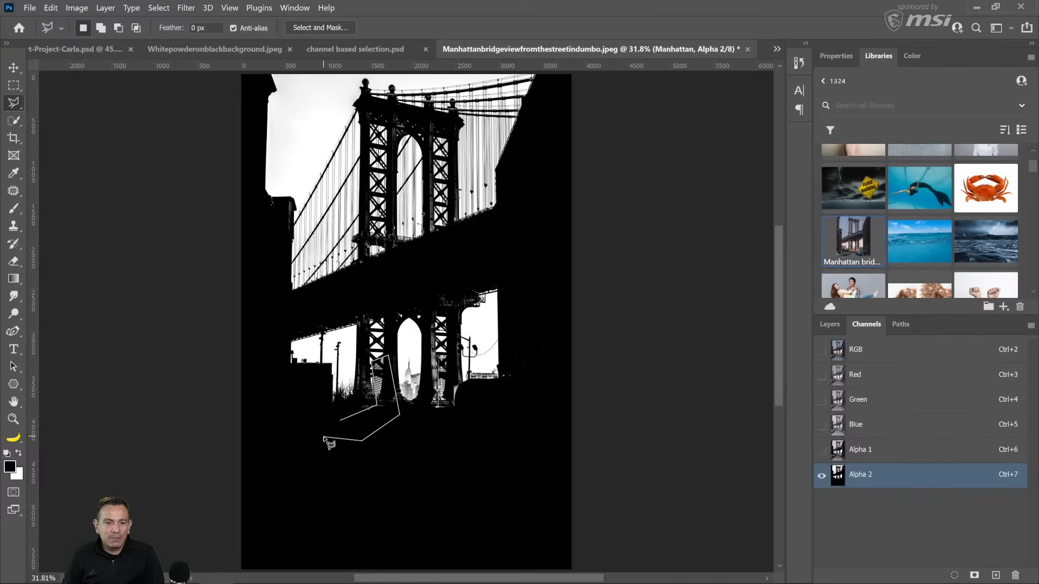
pyautogui.doubleClick(326, 439)
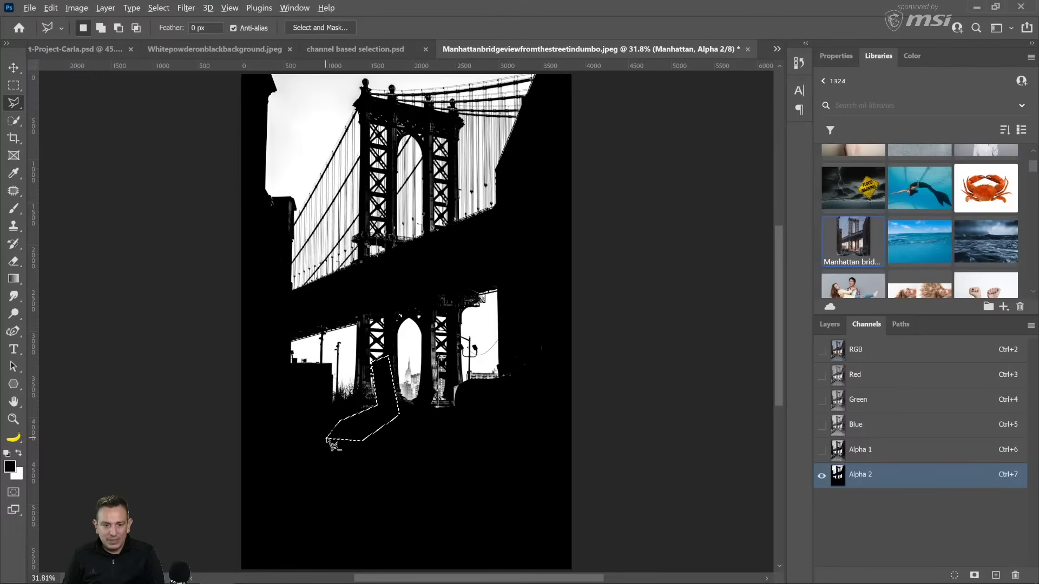
pyautogui.scroll(6, 421, 397)
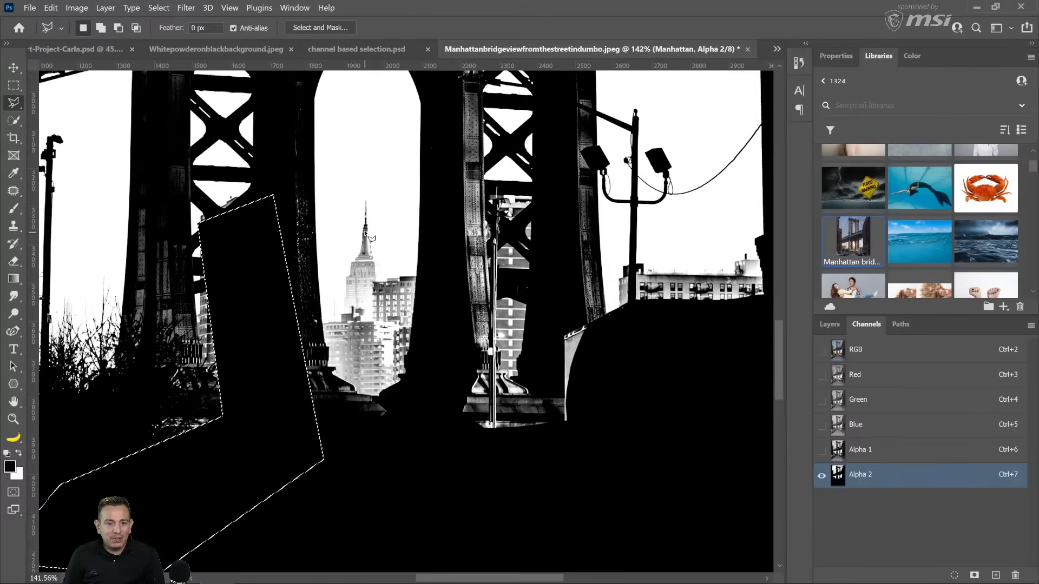
pyautogui.hotkey('ctrl', 'd')
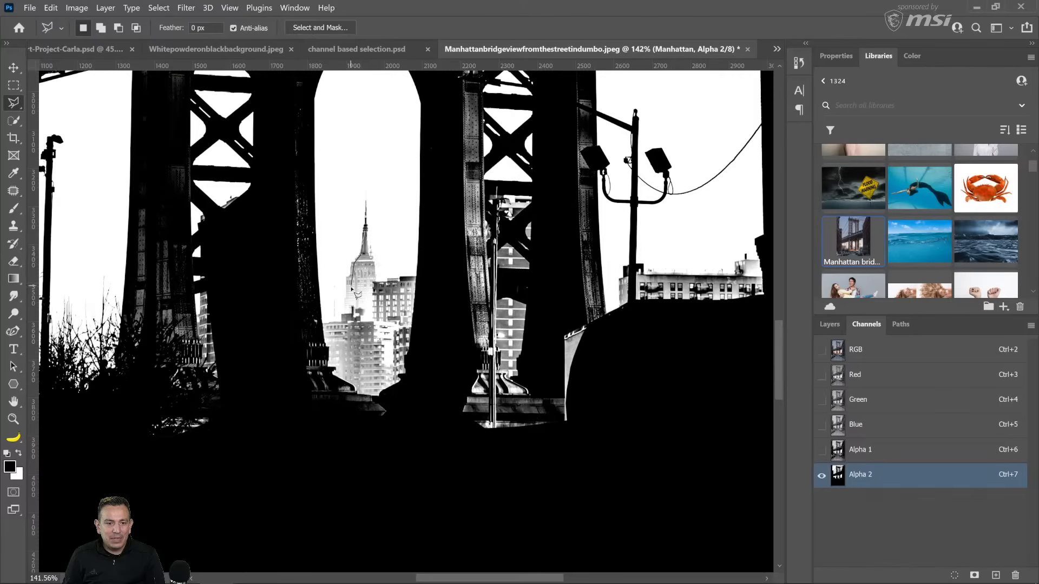
# Outline the skyline, the right bridge legs, and the low rooftops and ground beneath them, fill the area with black, and deselect.
pyautogui.click(342, 322)
pyautogui.click(276, 324)
pyautogui.click(251, 437)
pyautogui.click(605, 445)
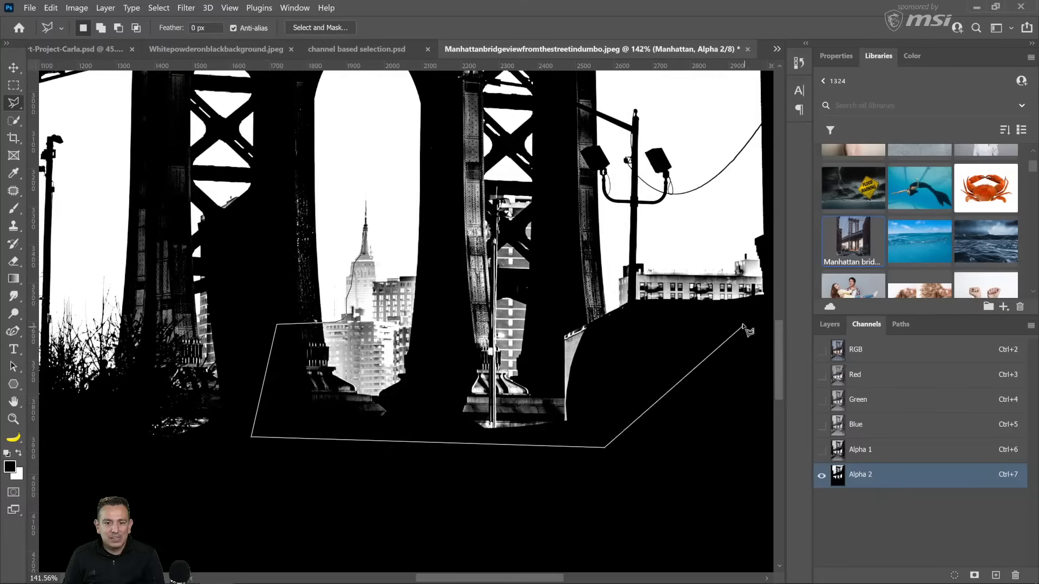
pyautogui.click(766, 301)
pyautogui.click(719, 267)
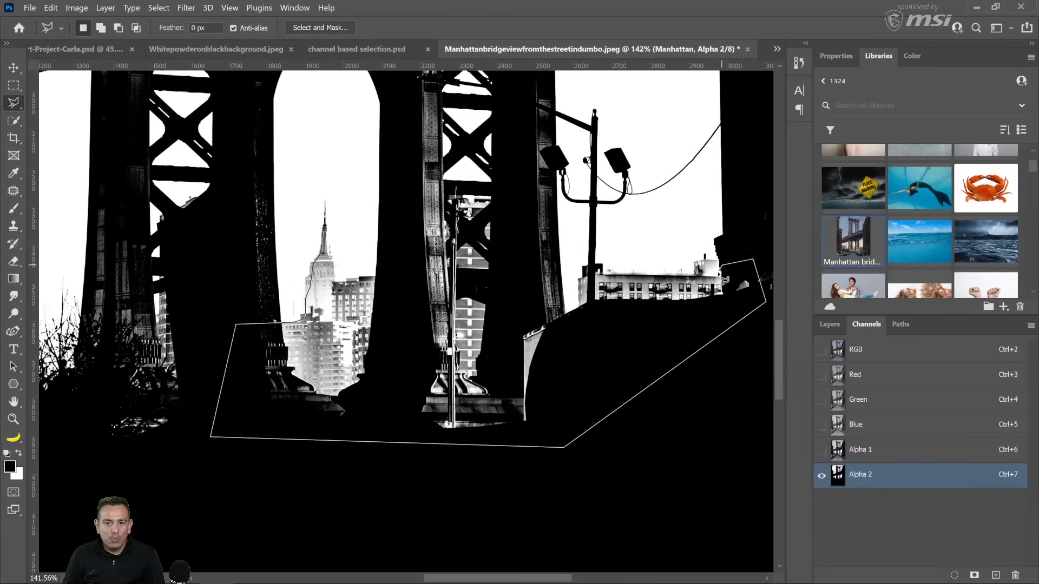
pyautogui.click(701, 277)
pyautogui.click(580, 279)
pyautogui.click(564, 313)
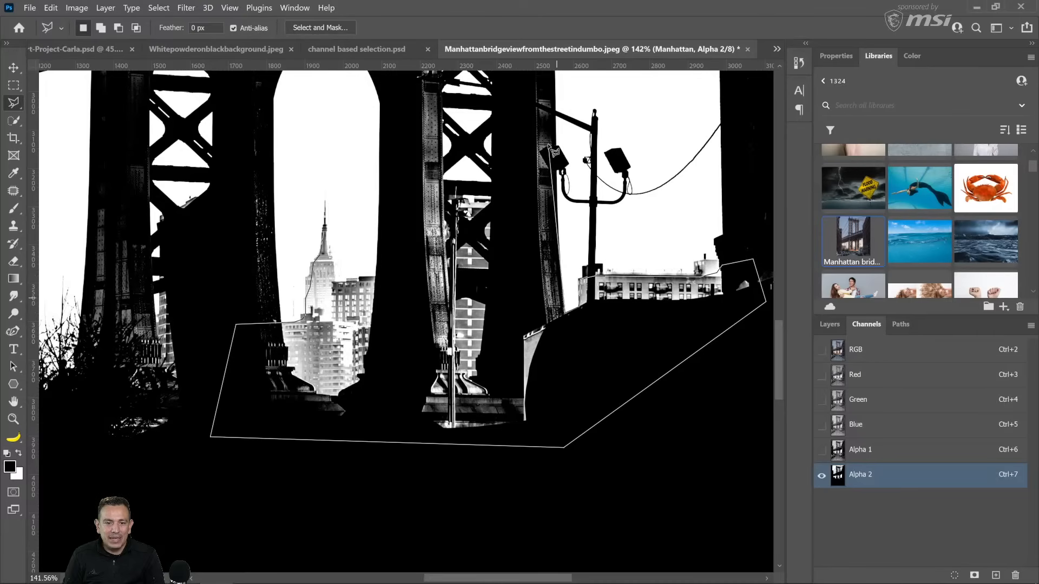
pyautogui.click(548, 90)
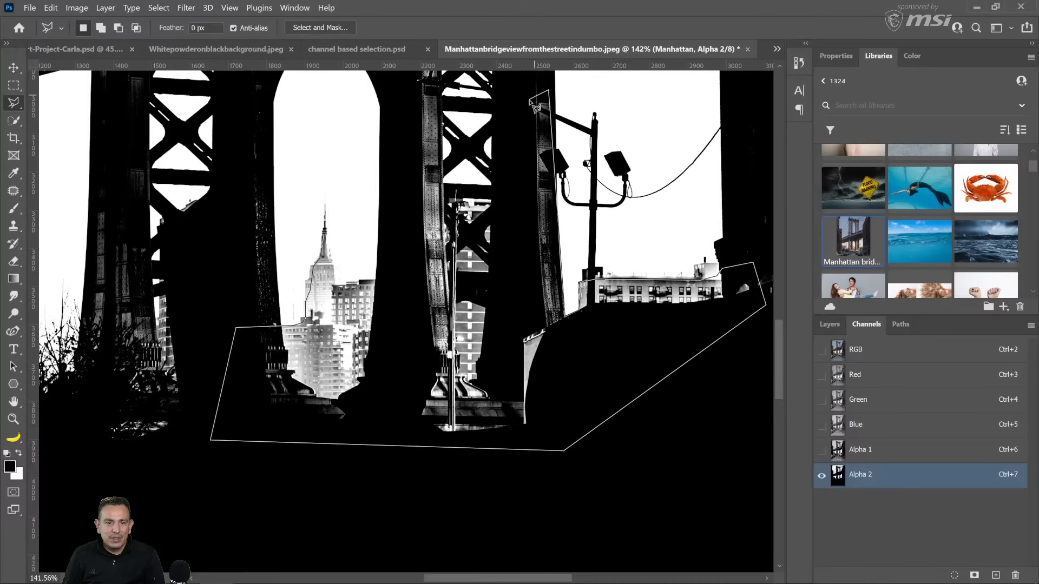
pyautogui.click(529, 103)
pyautogui.click(520, 198)
pyautogui.click(445, 186)
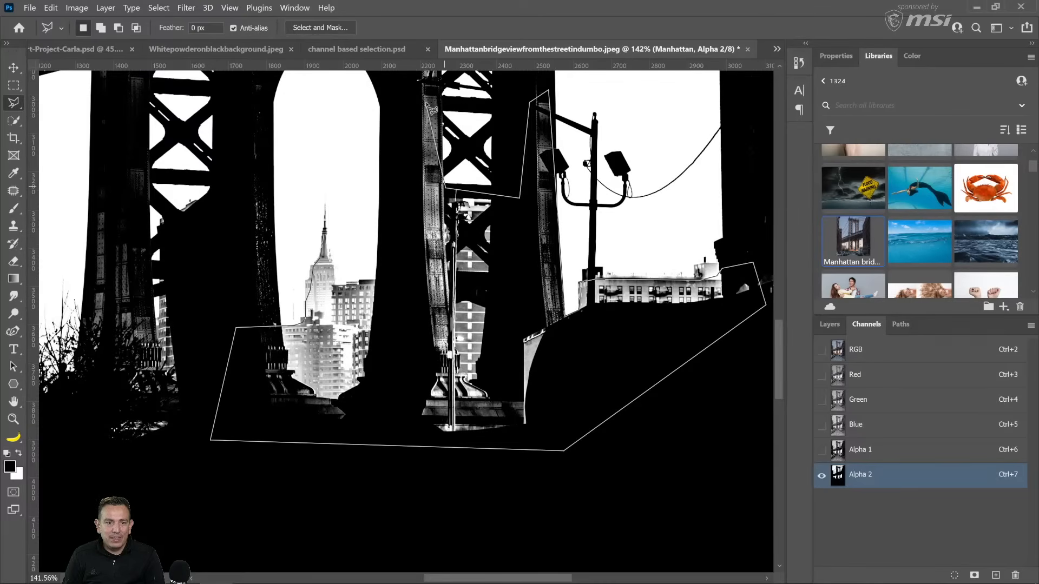
pyautogui.click(433, 91)
pyautogui.click(411, 245)
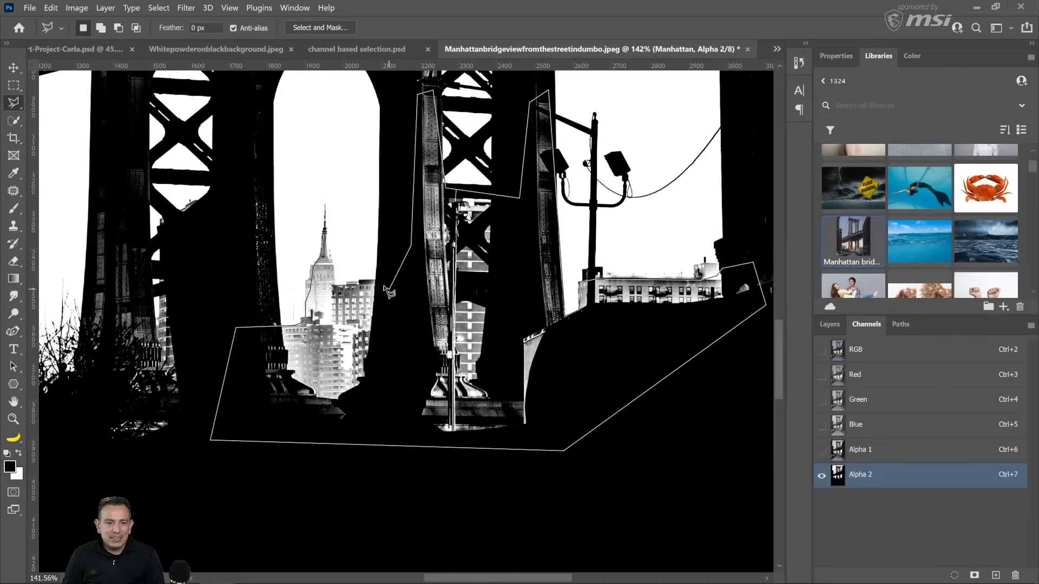
pyautogui.click(376, 279)
pyautogui.click(342, 284)
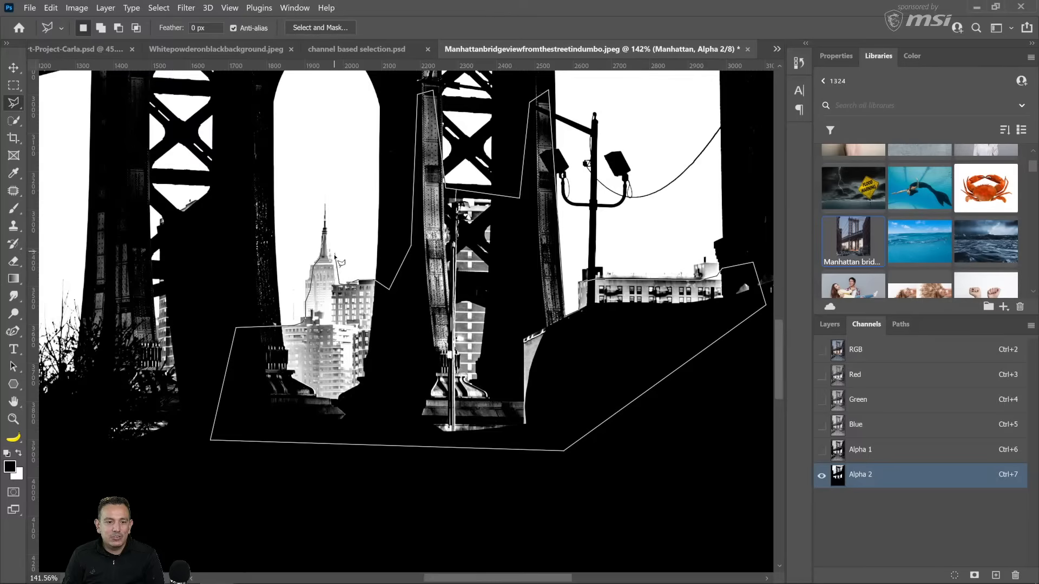
pyautogui.doubleClick(328, 253)
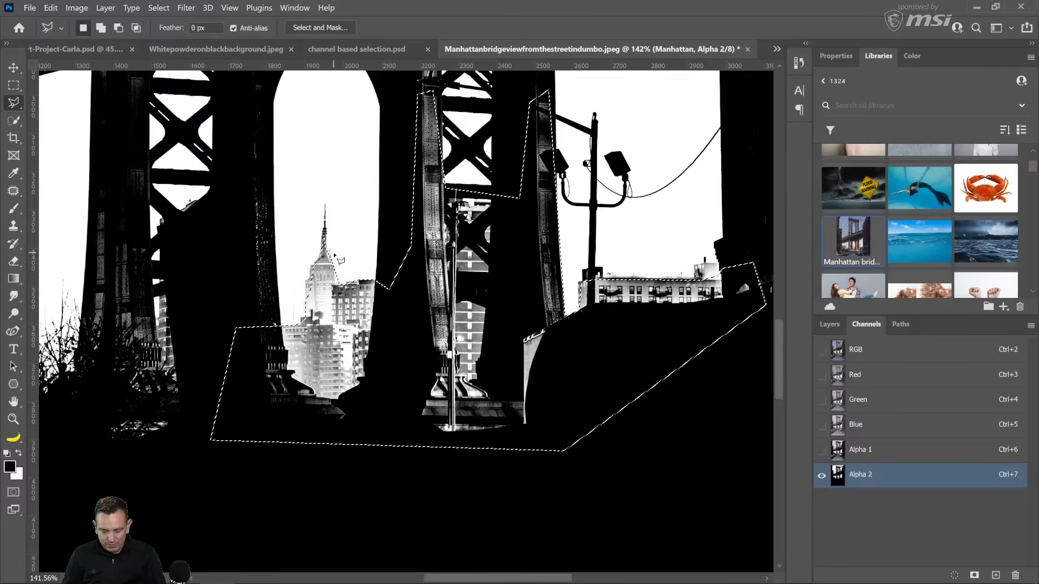
pyautogui.hotkey('alt', 'BackSpace')
pyautogui.hotkey('ctrl', 'd')
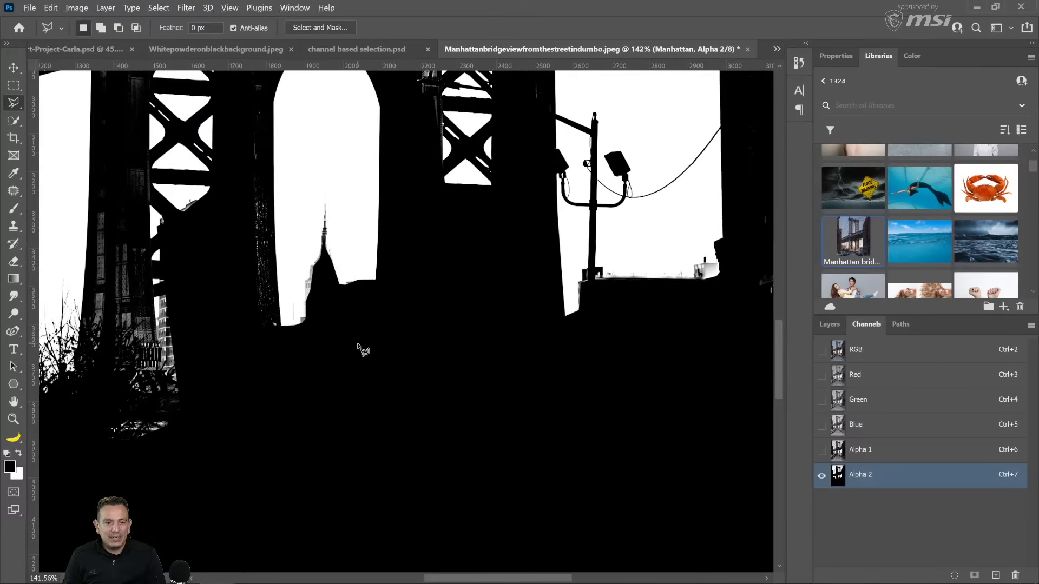
# Fit the whole image in view and invert the Alpha 2 channel.
pyautogui.doubleClick(13, 402)
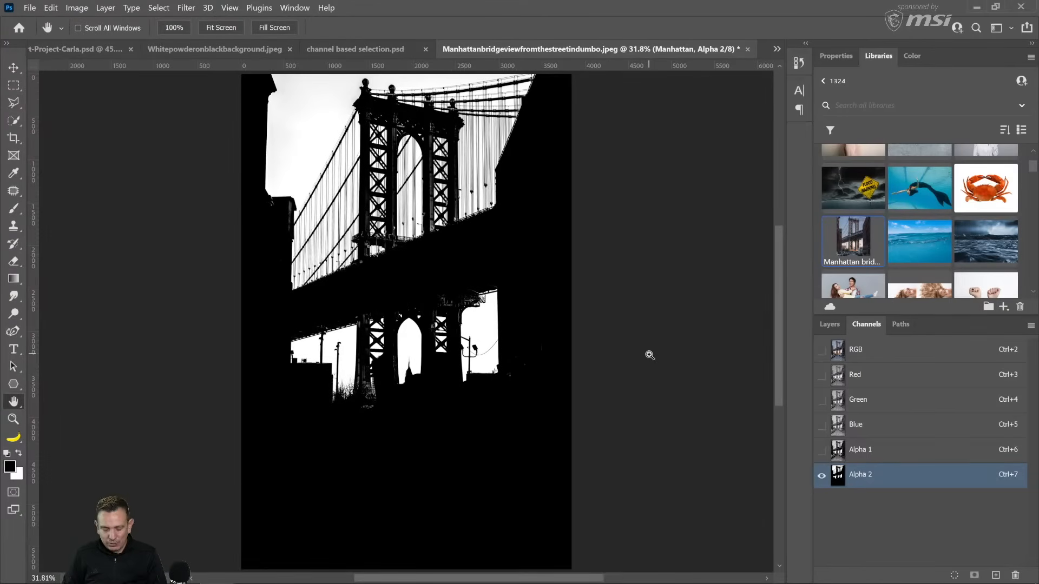
pyautogui.hotkey('ctrl', 'i')
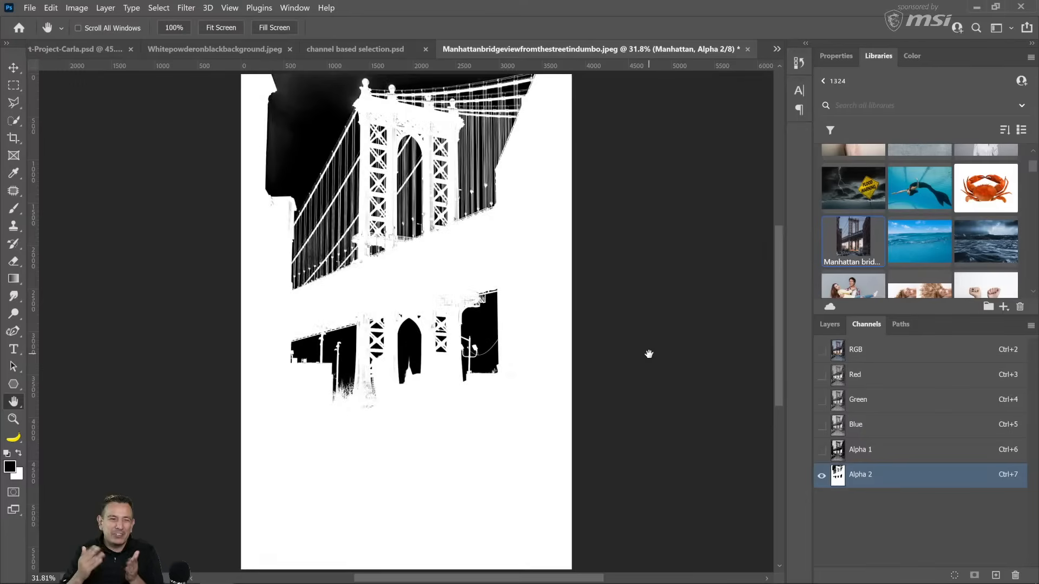
pyautogui.scroll(1, 649, 353)
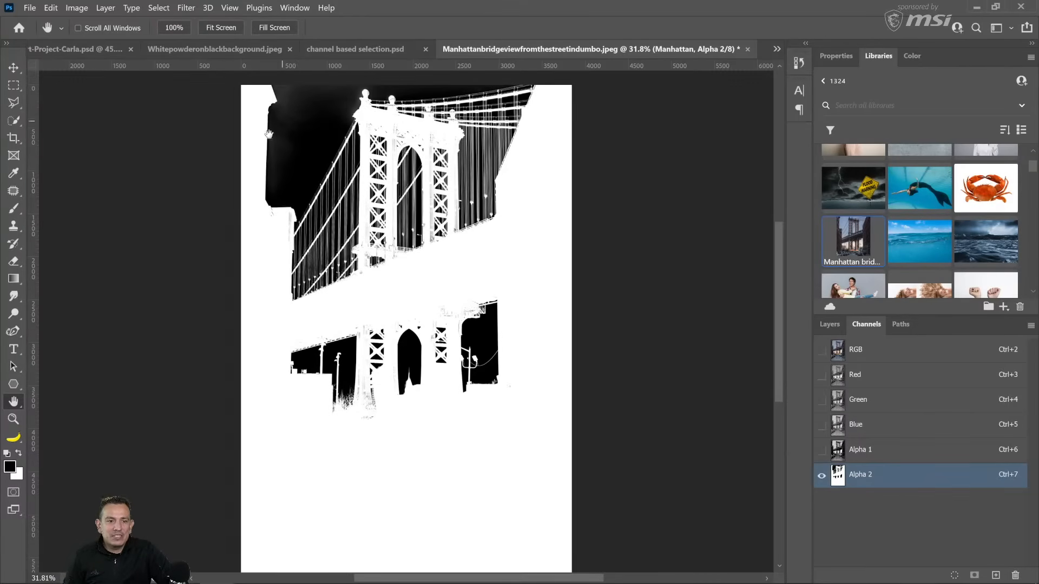
# Darken the grey haze in the upper sky to solid black using the Burn tool on Shadows at 100% exposure.
pyautogui.click(13, 418)
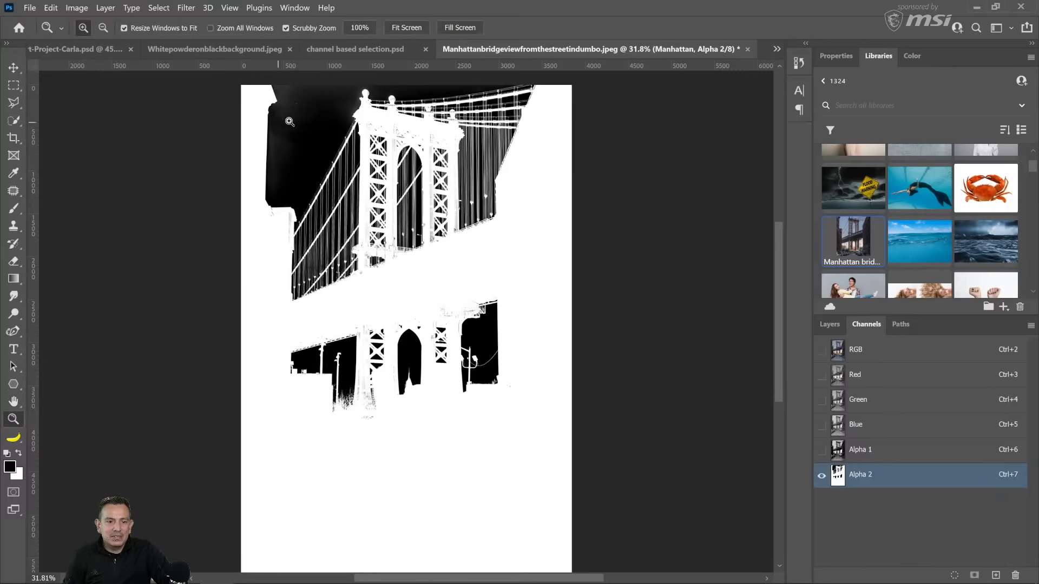
pyautogui.click(285, 111)
pyautogui.click(285, 123)
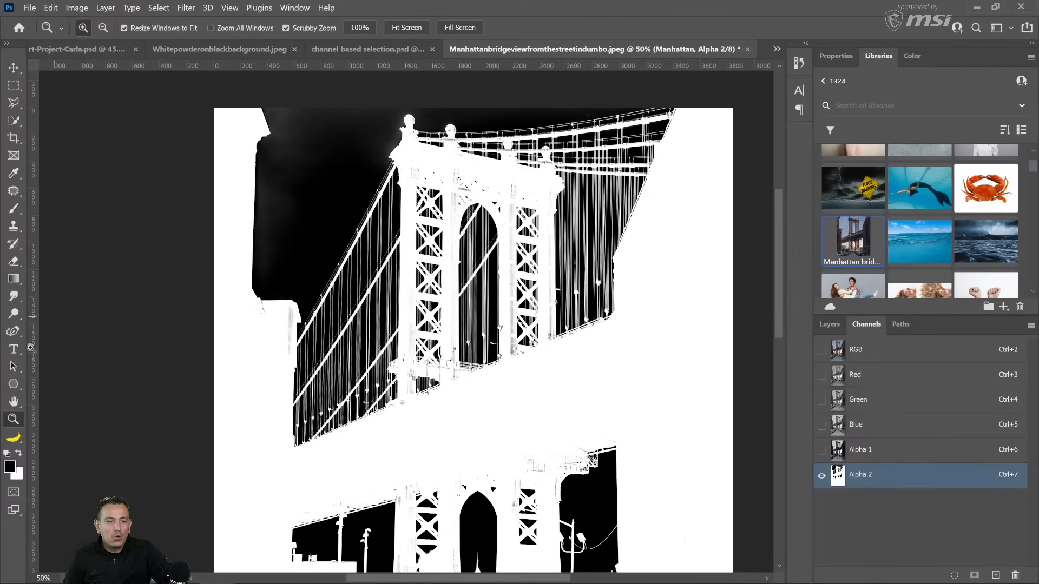
pyautogui.click(13, 314)
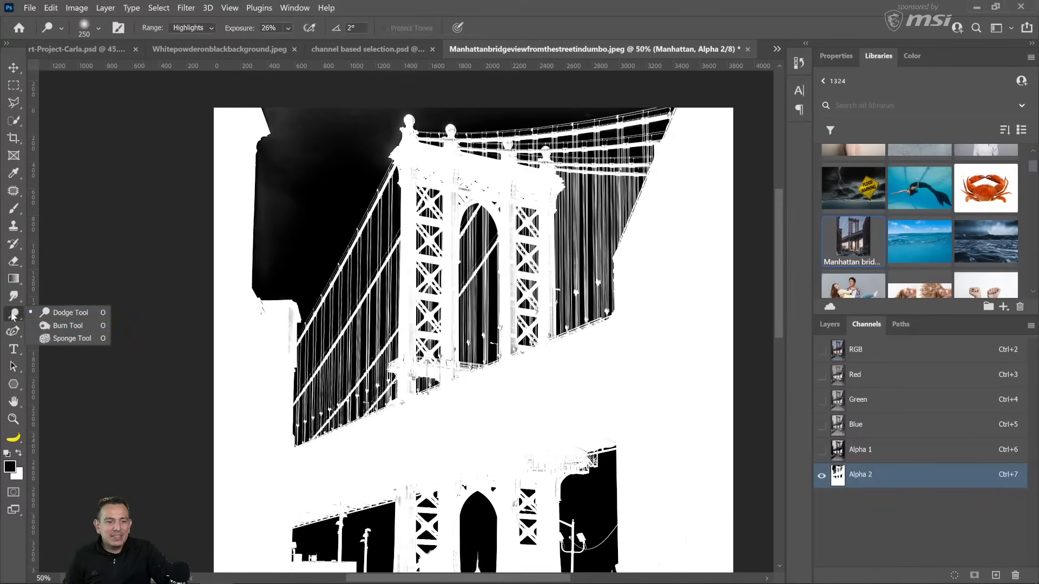
pyautogui.click(67, 326)
pyautogui.moveTo(308, 211)
pyautogui.mouseDown()
pyautogui.moveTo(281, 153)
pyautogui.moveTo(287, 111)
pyautogui.moveTo(312, 132)
pyautogui.moveTo(305, 205)
pyautogui.moveTo(370, 136)
pyautogui.moveTo(368, 154)
pyautogui.mouseUp()
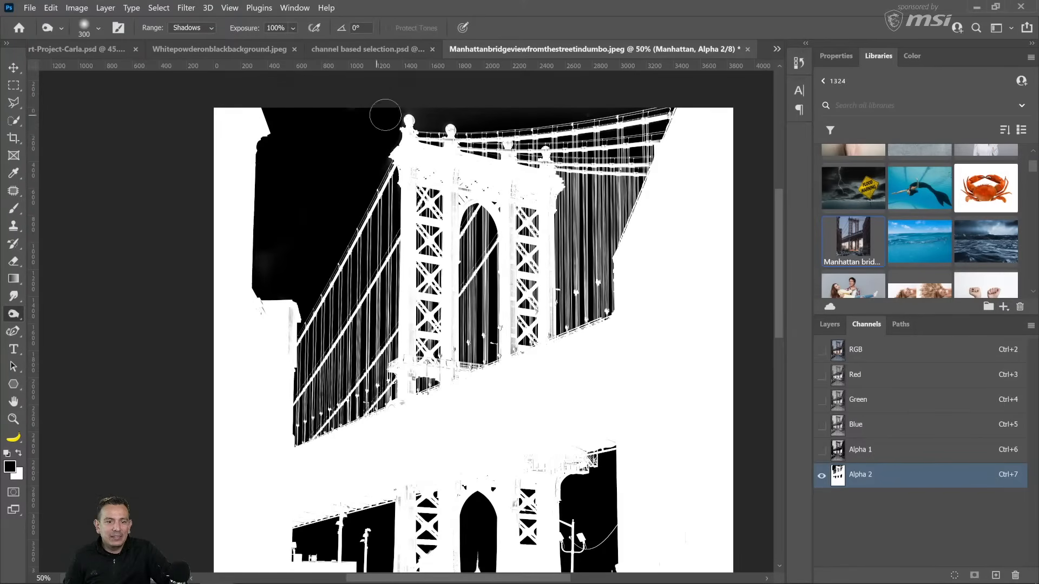
pyautogui.moveTo(424, 121)
pyautogui.mouseDown()
pyautogui.moveTo(427, 103)
pyautogui.moveTo(655, 91)
pyautogui.mouseUp()
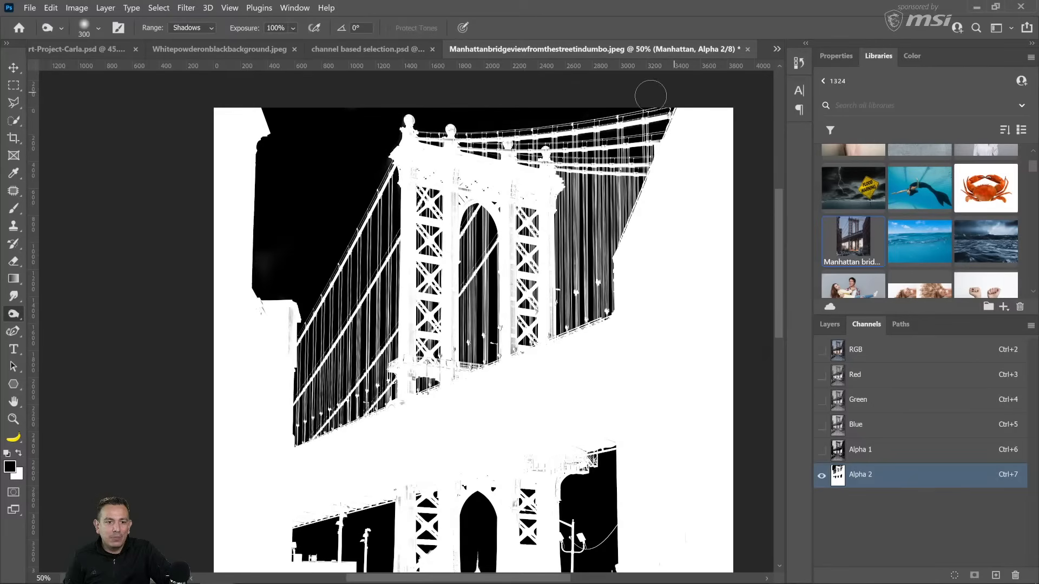
# Load Alpha 2 as a selection, apply it as a layer mask on the Manhattan layer, and show Color Fill 1.
pyautogui.keyDown('ctrl'); pyautogui.click(838, 488); pyautogui.keyUp('ctrl')
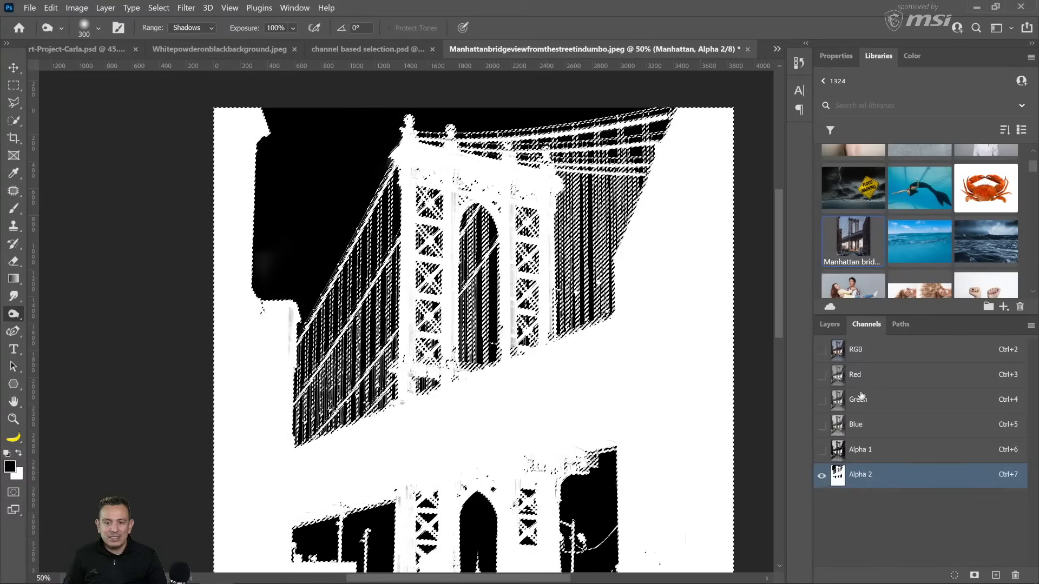
pyautogui.click(882, 350)
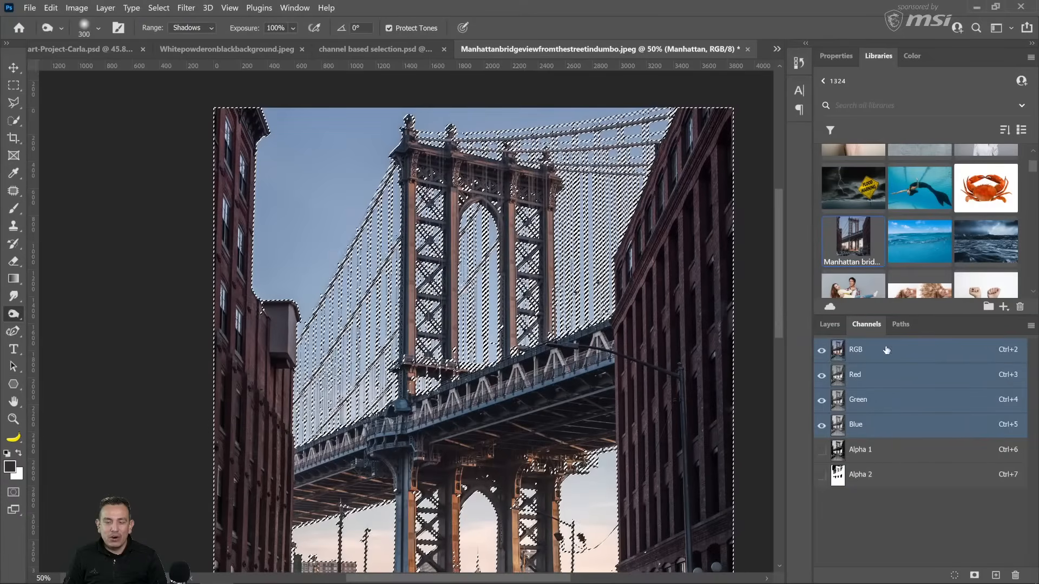
pyautogui.click(833, 328)
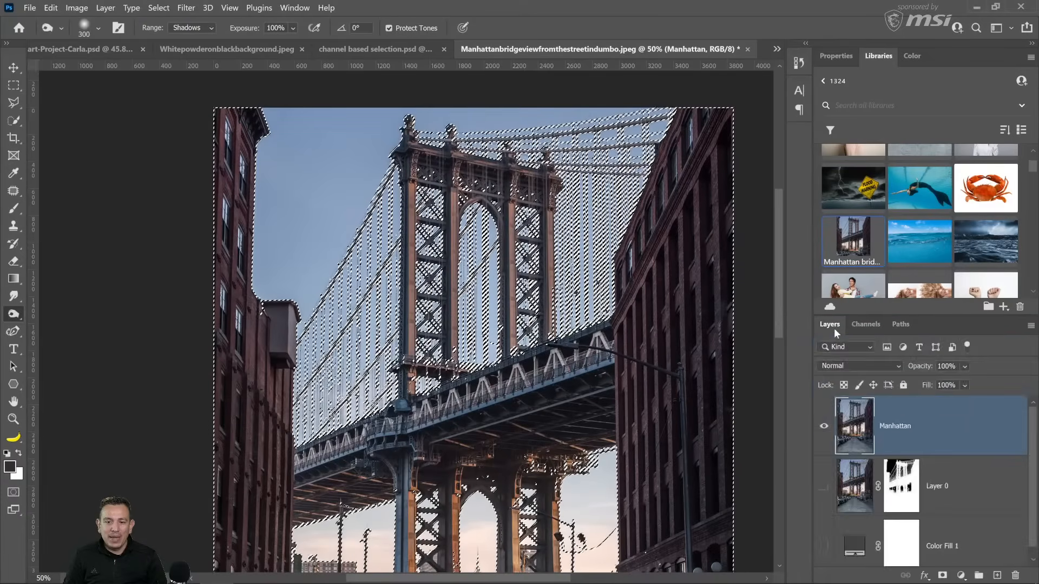
pyautogui.click(941, 576)
pyautogui.click(824, 547)
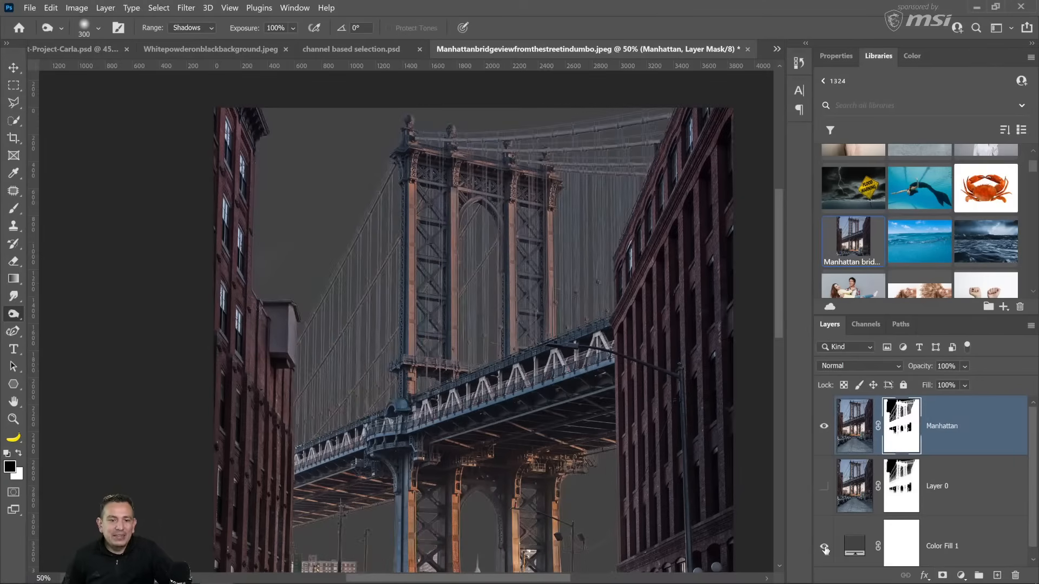
# Compare the masked Manhattan layer with Layer 0 by alternating their visibility, examining the suspension cables at 200% zoom.
pyautogui.click(824, 427)
pyautogui.click(823, 487)
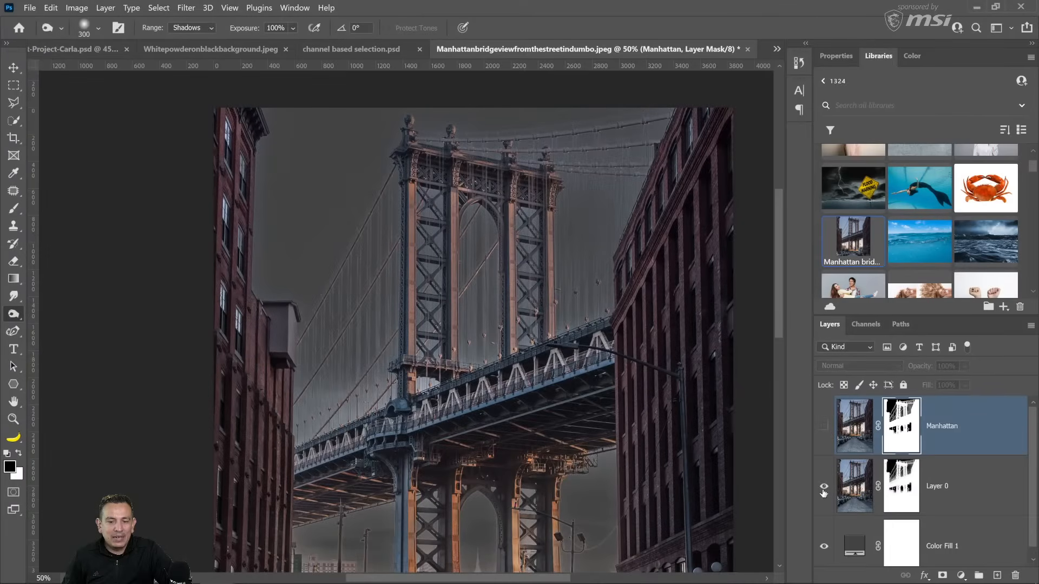
pyautogui.click(14, 419)
pyautogui.click(366, 343)
pyautogui.click(366, 343)
pyautogui.click(366, 343)
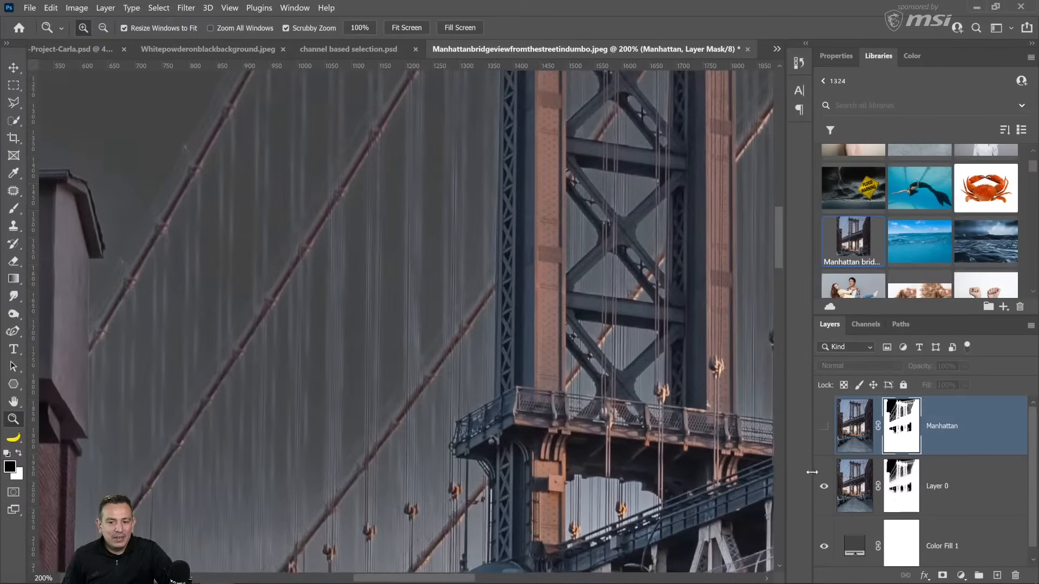
pyautogui.click(824, 487)
pyautogui.click(823, 427)
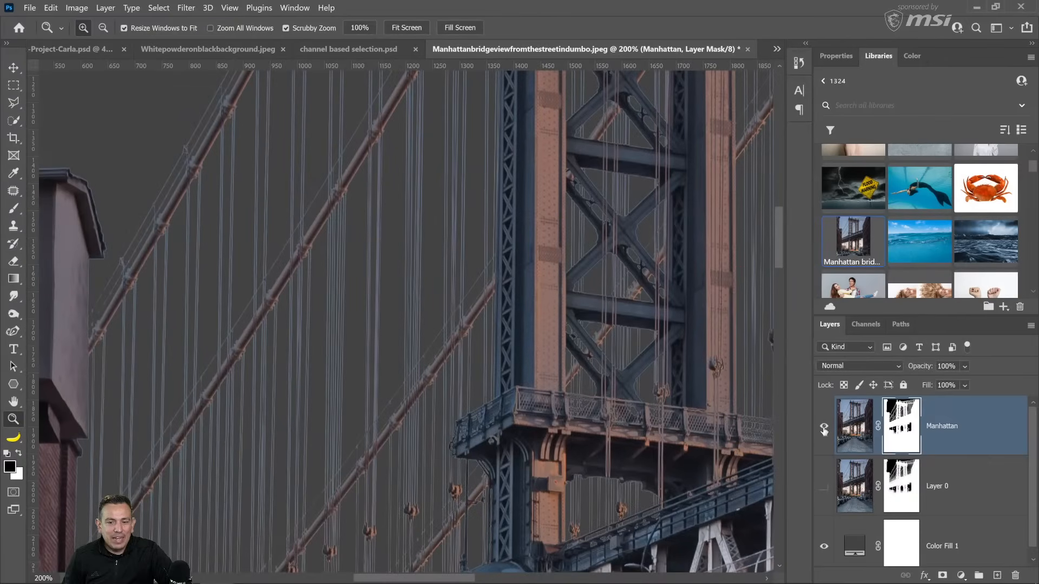
pyautogui.click(824, 428)
pyautogui.click(824, 486)
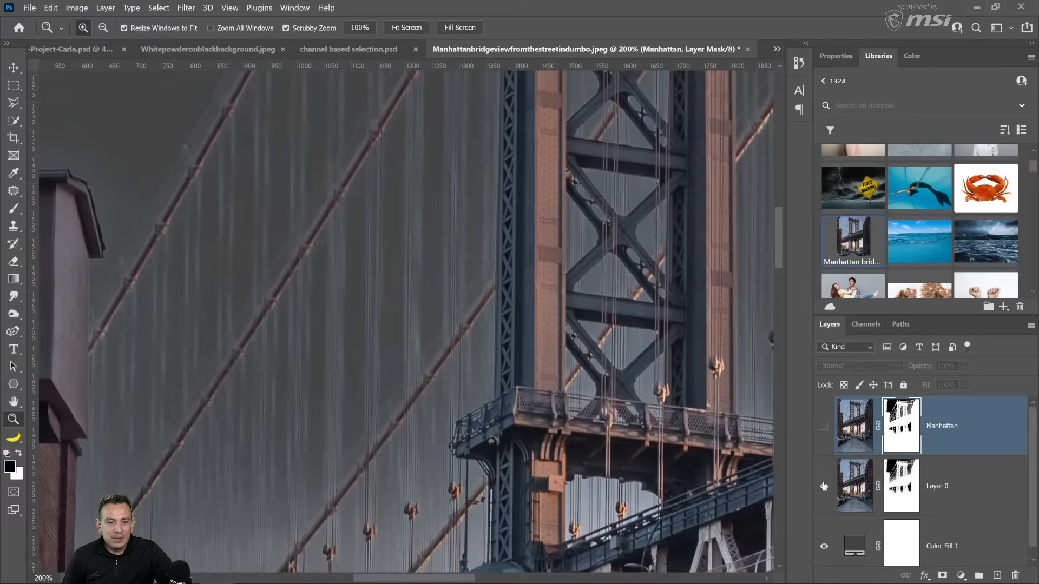
pyautogui.click(824, 486)
pyautogui.click(823, 426)
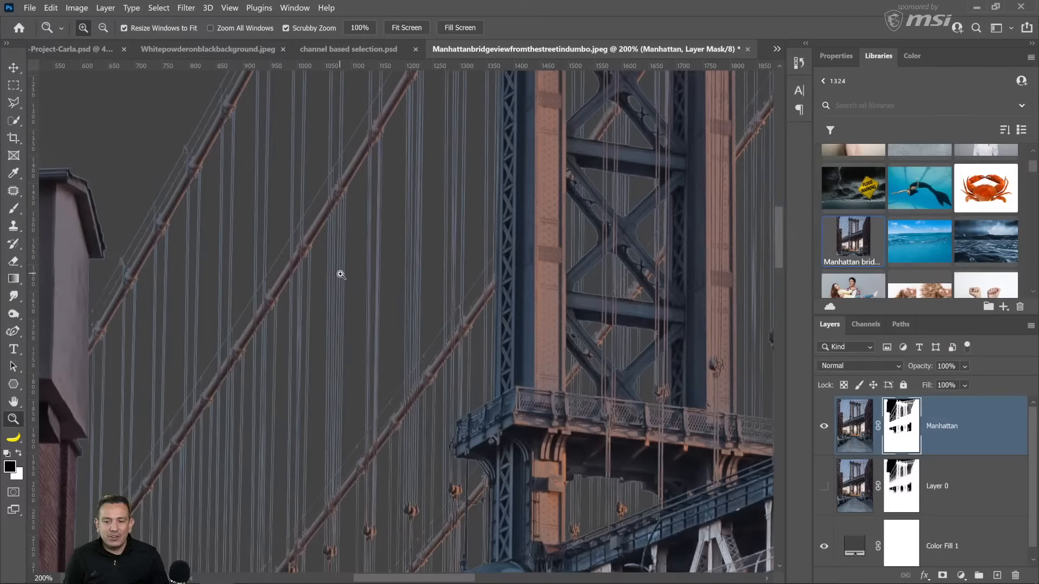
# Add a new layer clipped to the Manhattan layer and brush over the bluish vertical cables with colour sampled from a diagonal cable.
pyautogui.click(997, 576)
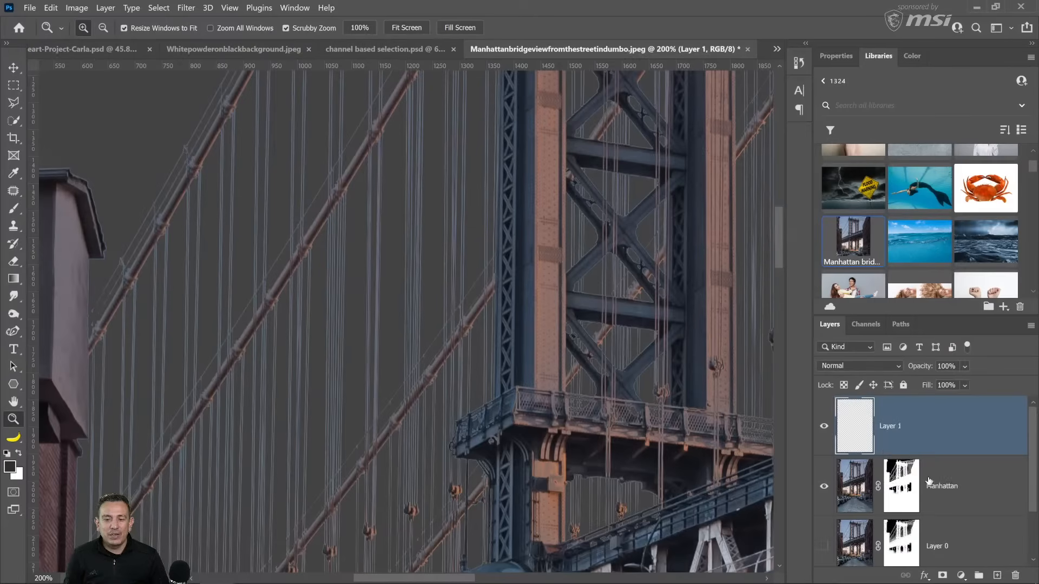
pyautogui.hotkey('ctrl', 'alt', 'g')
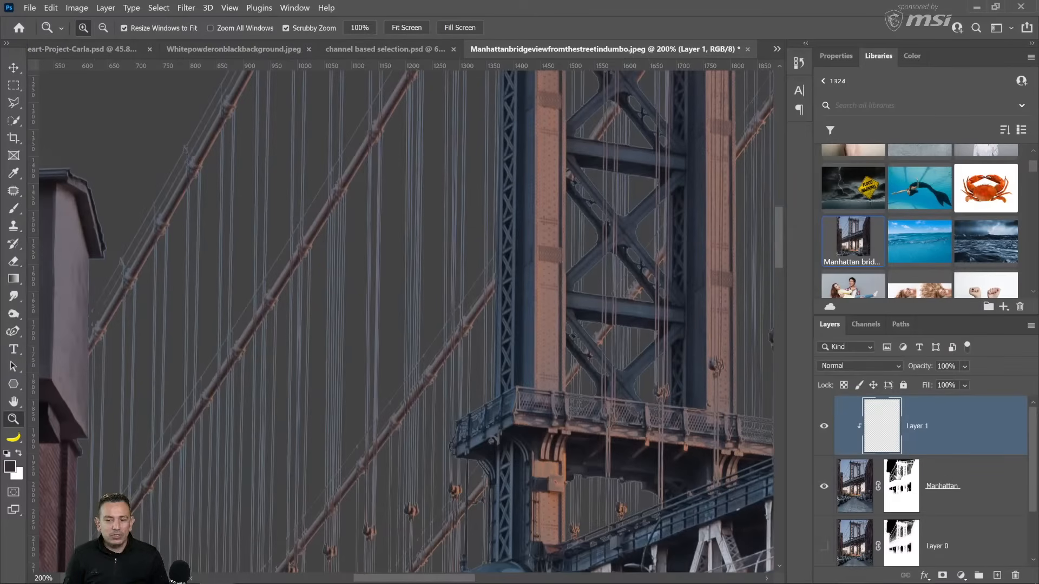
pyautogui.click(12, 211)
pyautogui.click(39, 210)
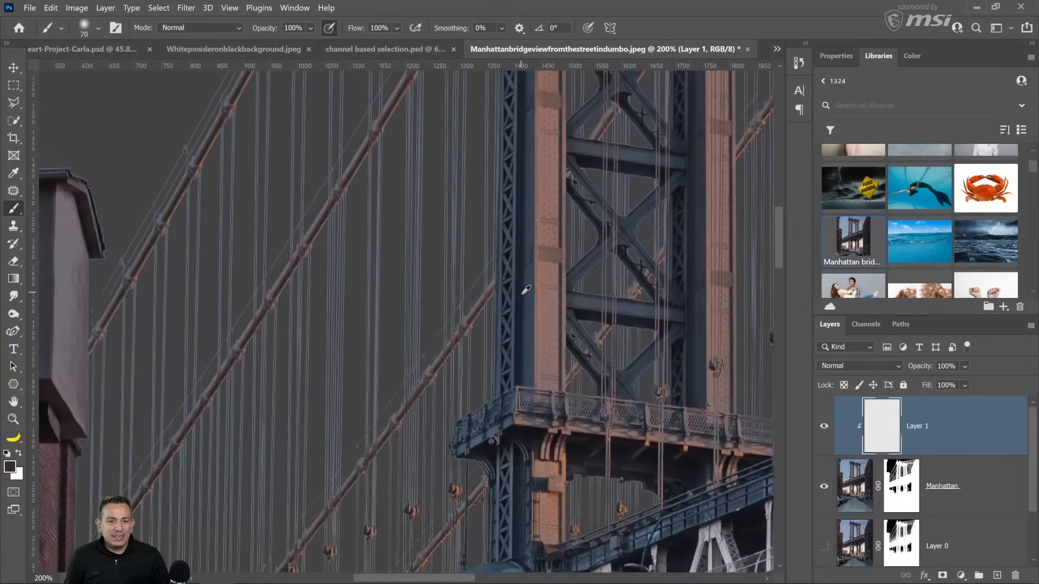
pyautogui.keyDown('alt'); pyautogui.click(321, 217); pyautogui.keyUp('alt')
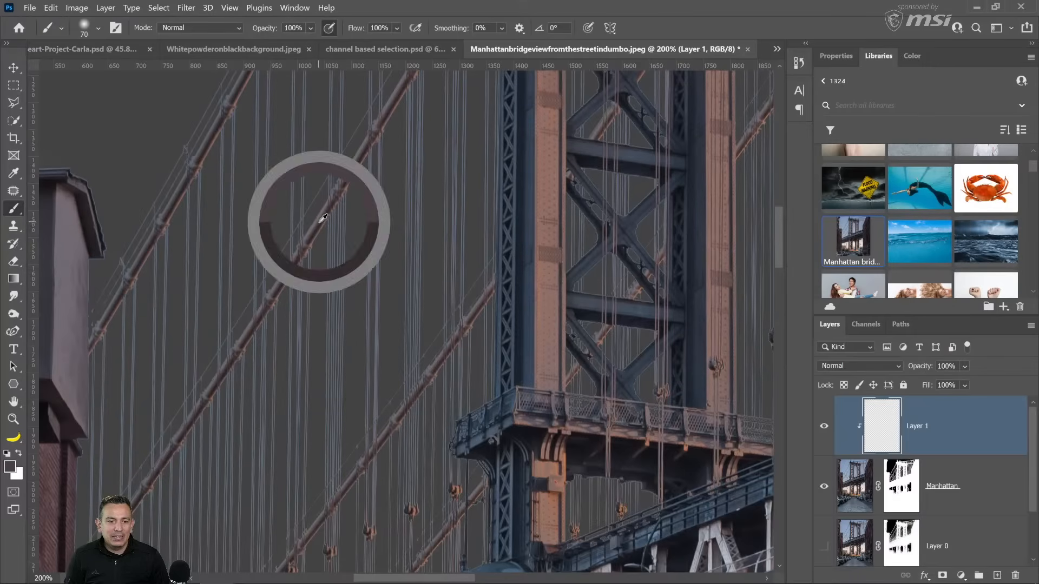
pyautogui.moveTo(333, 244)
pyautogui.mouseDown()
pyautogui.moveTo(345, 282)
pyautogui.moveTo(325, 314)
pyautogui.moveTo(357, 216)
pyautogui.moveTo(328, 374)
pyautogui.moveTo(302, 423)
pyautogui.moveTo(292, 400)
pyautogui.moveTo(332, 301)
pyautogui.mouseUp()
# Change the Color Fill 1 layer's colour to the lighter grey 5b5b5b.
pyautogui.scroll(-2, 915, 505)
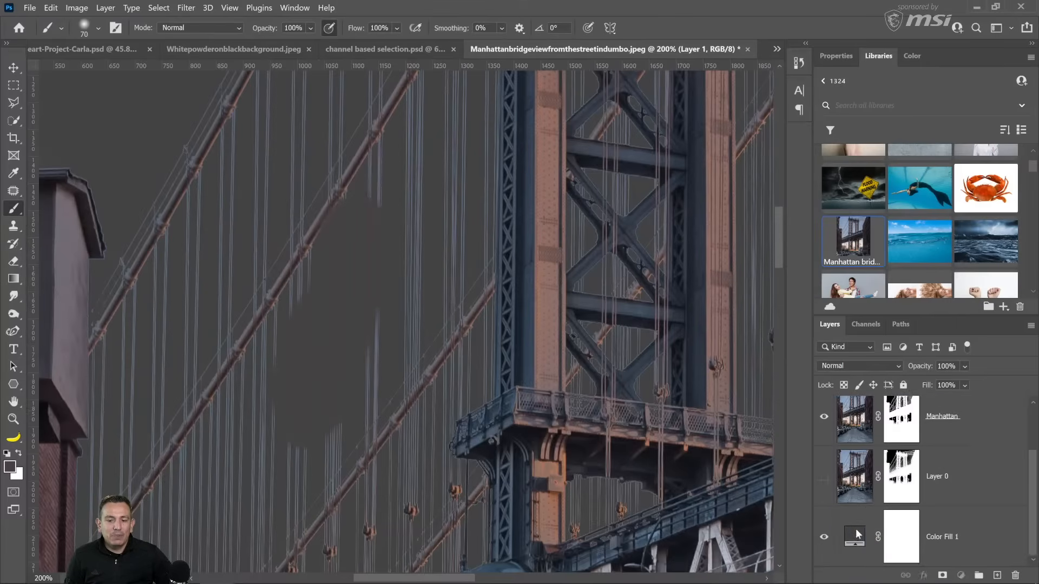
pyautogui.doubleClick(855, 537)
pyautogui.moveTo(648, 342)
pyautogui.mouseDown()
pyautogui.moveTo(627, 339)
pyautogui.moveTo(627, 323)
pyautogui.moveTo(629, 390)
pyautogui.moveTo(628, 316)
pyautogui.moveTo(629, 344)
pyautogui.mouseUp()
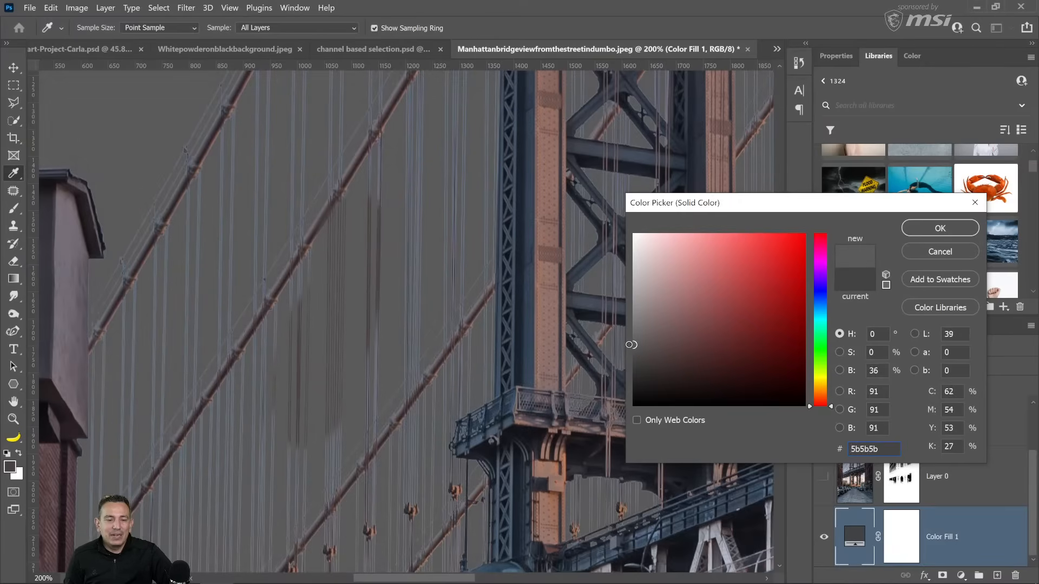
pyautogui.click(914, 230)
# Brush the sampled cable colour over more vertical cables beside the bridge tower on the clipped layer.
pyautogui.press('b')
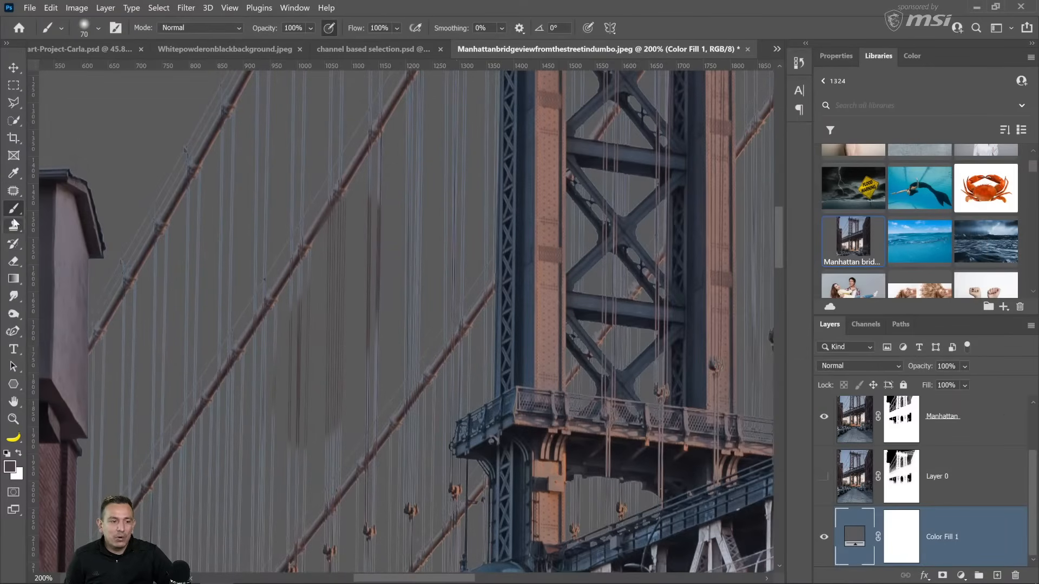
pyautogui.scroll(3, 900, 526)
pyautogui.click(894, 427)
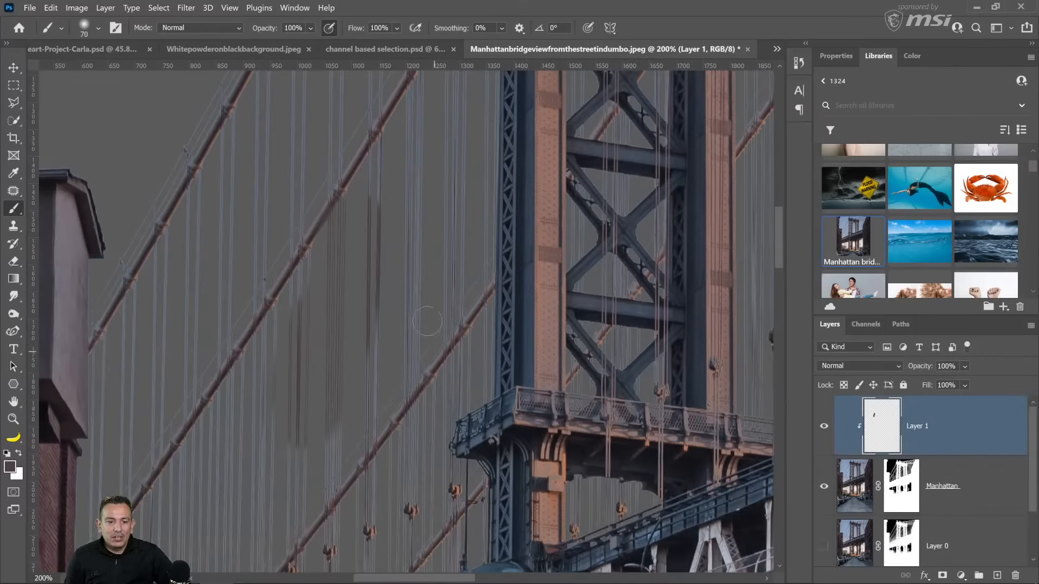
pyautogui.moveTo(419, 307)
pyautogui.mouseDown()
pyautogui.moveTo(352, 400)
pyautogui.moveTo(440, 147)
pyautogui.moveTo(363, 199)
pyautogui.moveTo(427, 119)
pyautogui.moveTo(414, 313)
pyautogui.moveTo(471, 137)
pyautogui.moveTo(468, 248)
pyautogui.moveTo(455, 116)
pyautogui.moveTo(416, 94)
pyautogui.mouseUp()
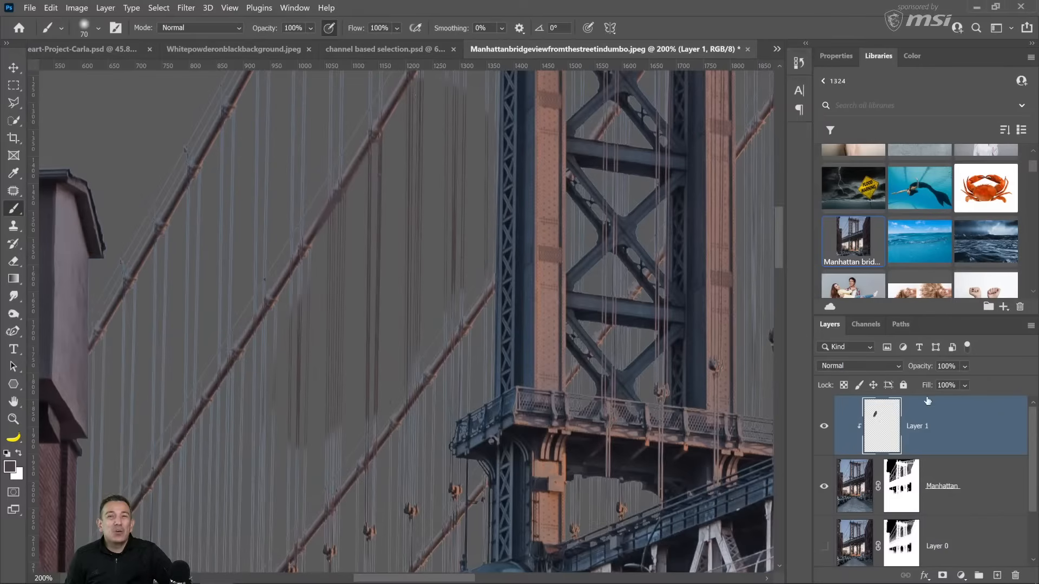
# Set Layer 1's blend mode to Darken and brush the sampled cable colour over the remaining bluish vertical cables beside the tower.
pyautogui.click(865, 366)
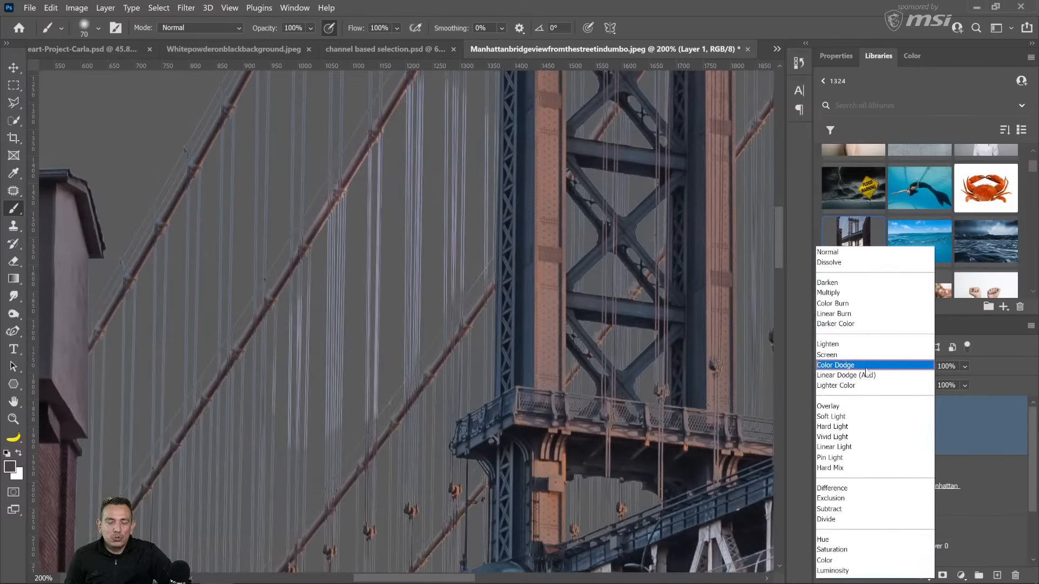
pyautogui.click(853, 284)
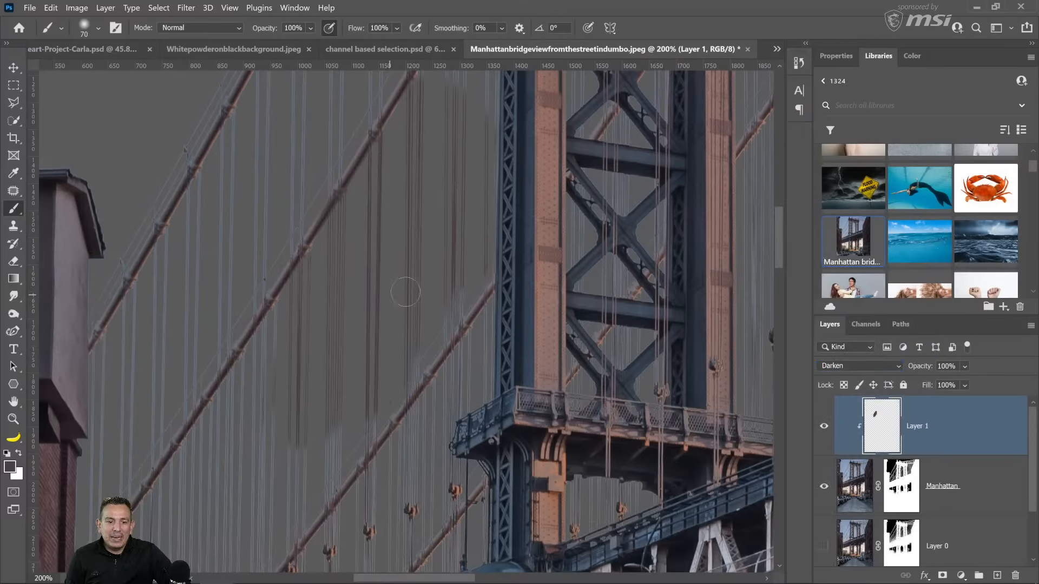
pyautogui.moveTo(337, 452)
pyautogui.mouseDown()
pyautogui.moveTo(268, 523)
pyautogui.moveTo(289, 422)
pyautogui.moveTo(233, 470)
pyautogui.moveTo(246, 395)
pyautogui.moveTo(275, 351)
pyautogui.mouseUp()
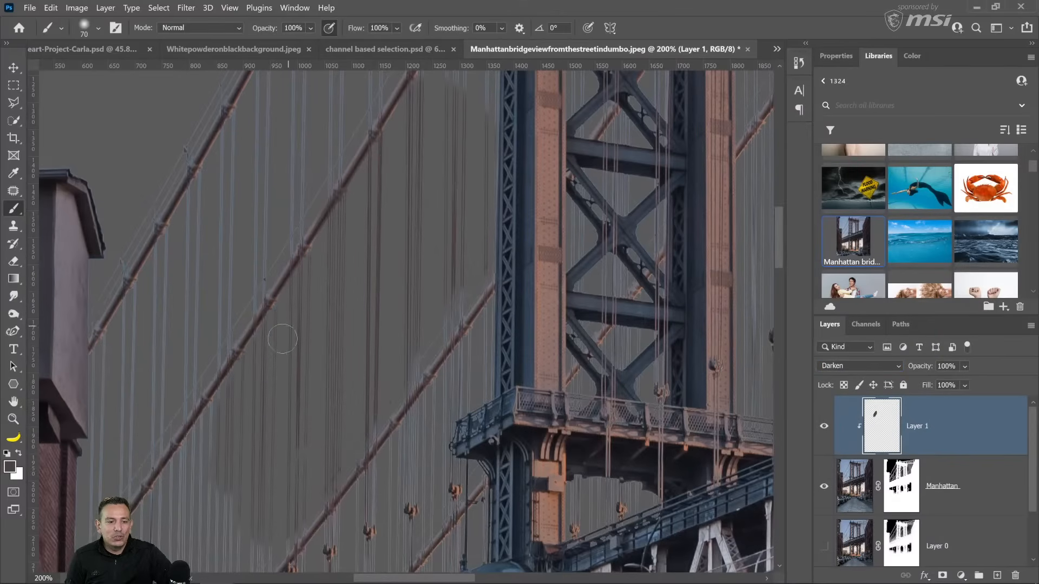
pyautogui.moveTo(292, 427); pyautogui.dragTo(418, 196)
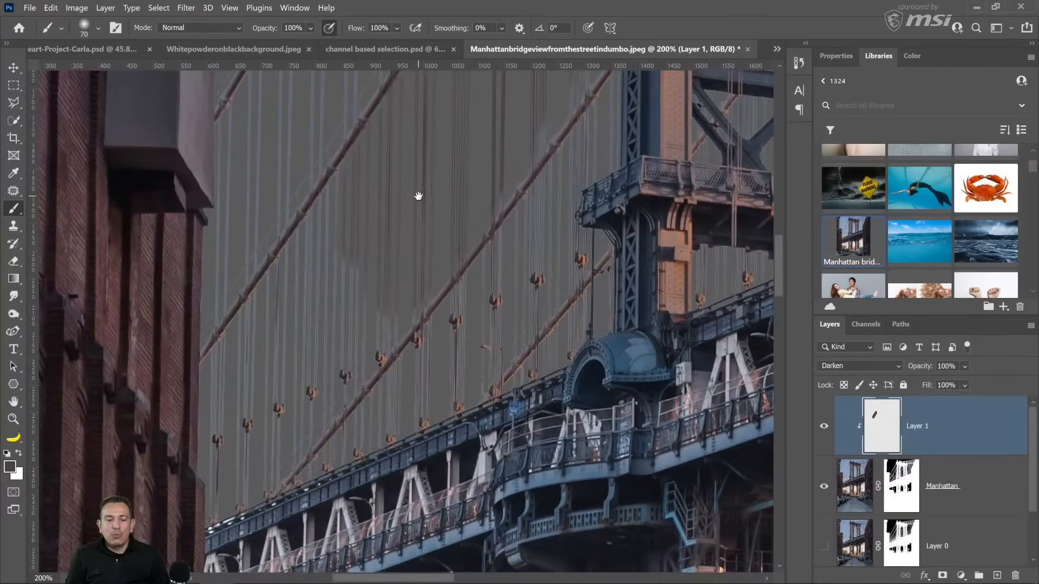
pyautogui.moveTo(384, 308)
pyautogui.mouseDown()
pyautogui.moveTo(357, 338)
pyautogui.moveTo(344, 254)
pyautogui.mouseUp()
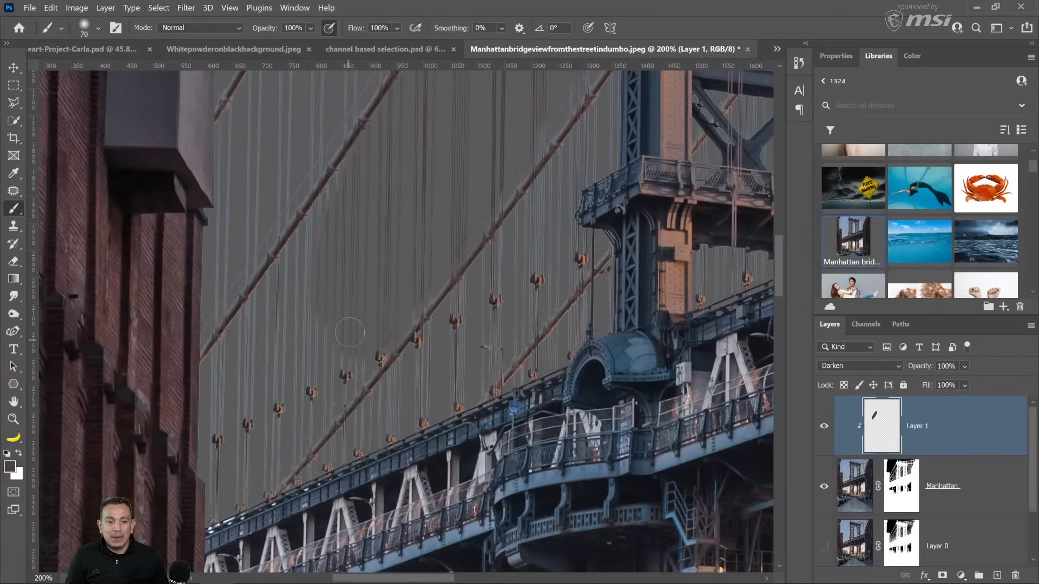
pyautogui.moveTo(322, 381)
pyautogui.mouseDown()
pyautogui.moveTo(288, 302)
pyautogui.moveTo(255, 309)
pyautogui.moveTo(341, 157)
pyautogui.mouseUp()
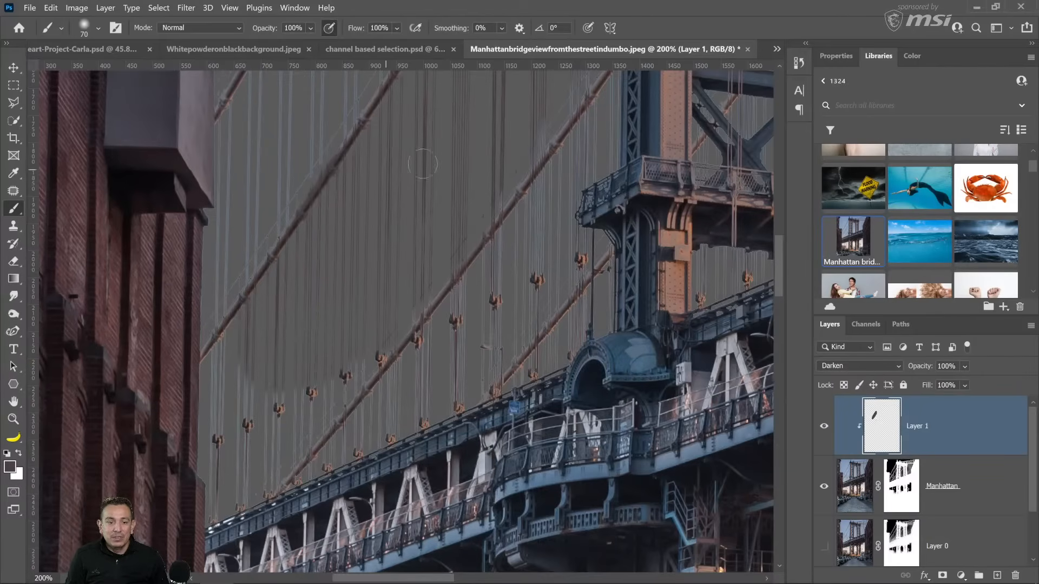
pyautogui.moveTo(526, 109)
pyautogui.mouseDown()
pyautogui.moveTo(430, 253)
pyautogui.moveTo(325, 358)
pyautogui.moveTo(236, 409)
pyautogui.moveTo(254, 332)
pyautogui.mouseUp()
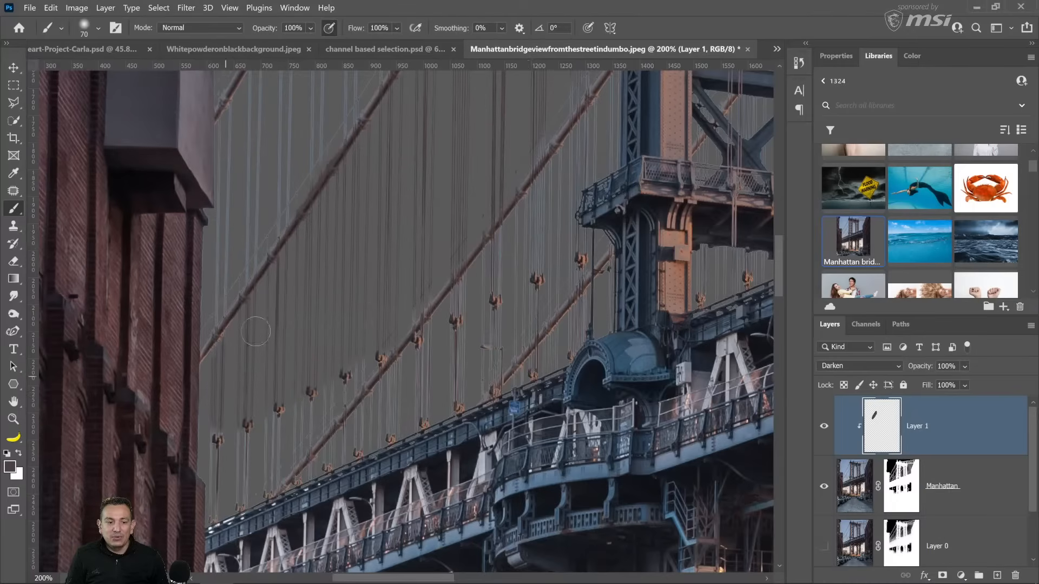
# Search the libraries for "sky" and place the Bright beautiful sunset sky background directly below the Manhattan layer.
pyautogui.doubleClick(13, 403)
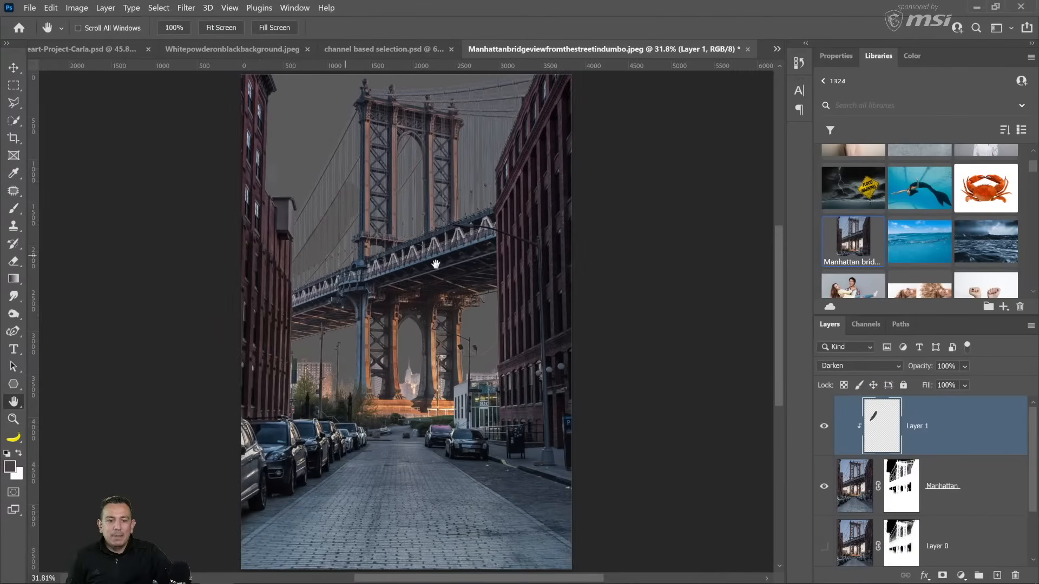
pyautogui.scroll(-6, 882, 233)
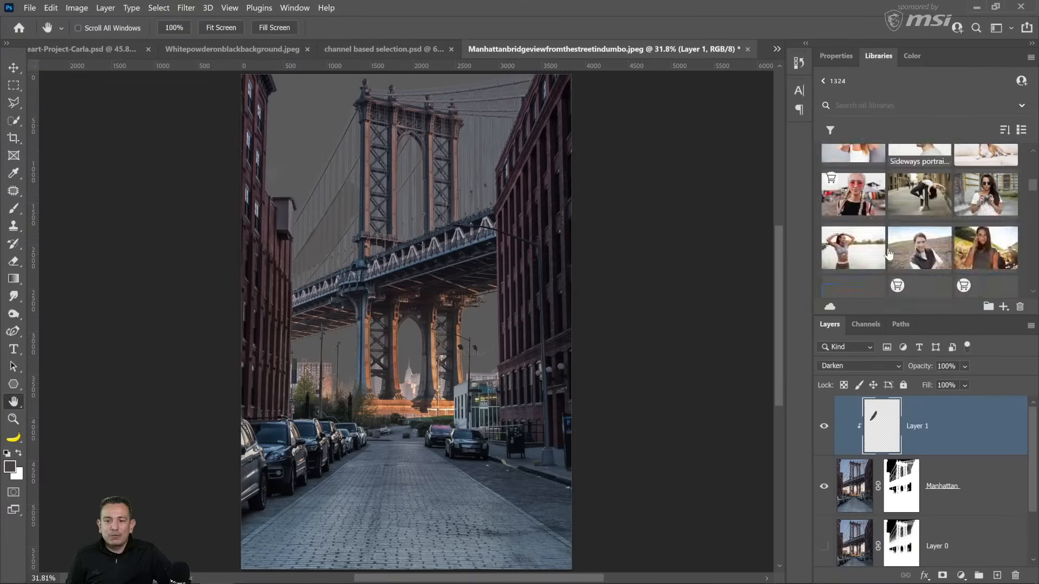
pyautogui.scroll(6, 889, 253)
pyautogui.click(877, 105)
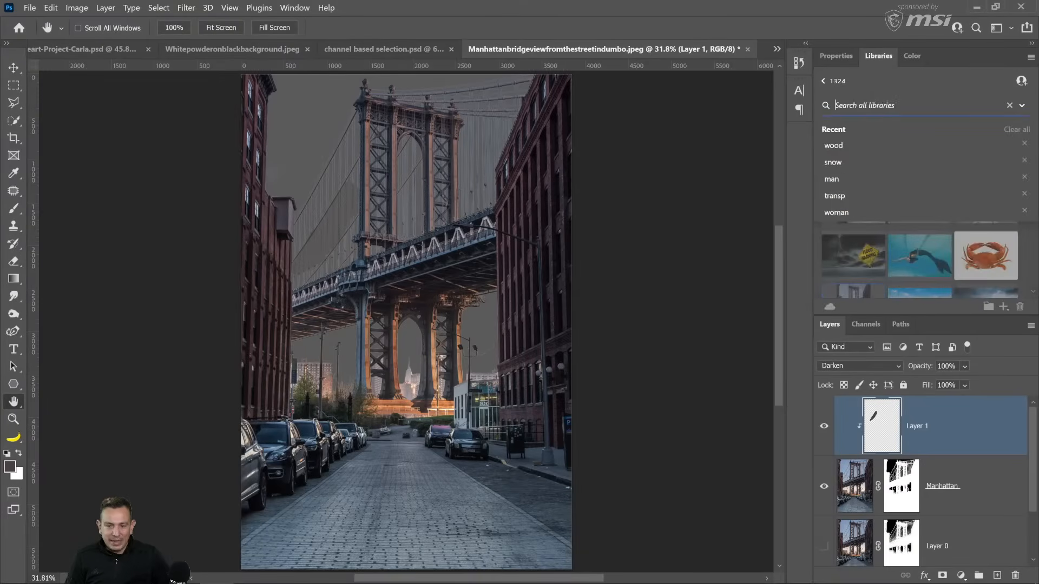
pyautogui.write('sky')
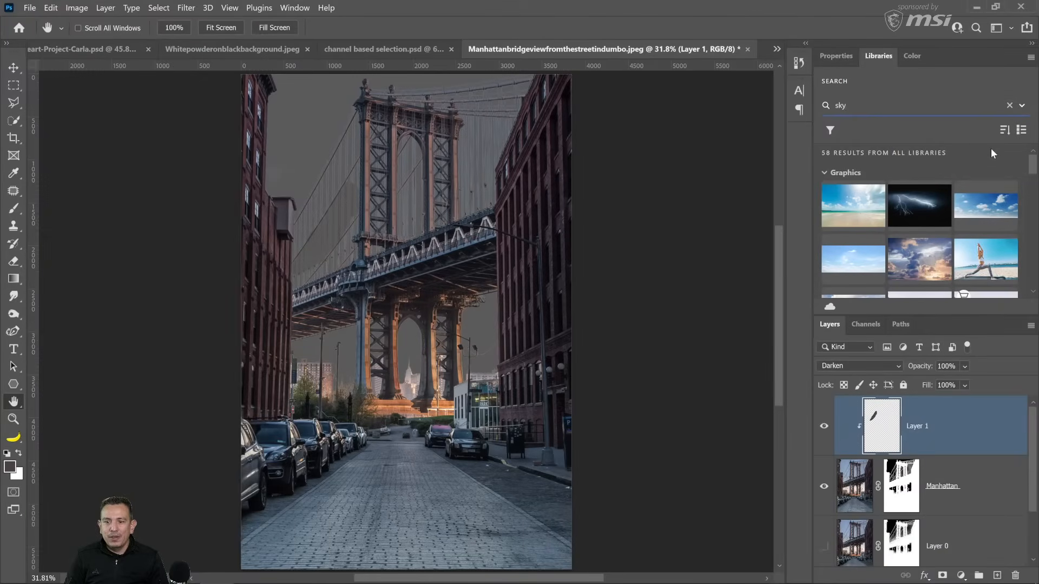
pyautogui.scroll(-1, 964, 227)
pyautogui.moveTo(917, 201); pyautogui.dragTo(937, 530)
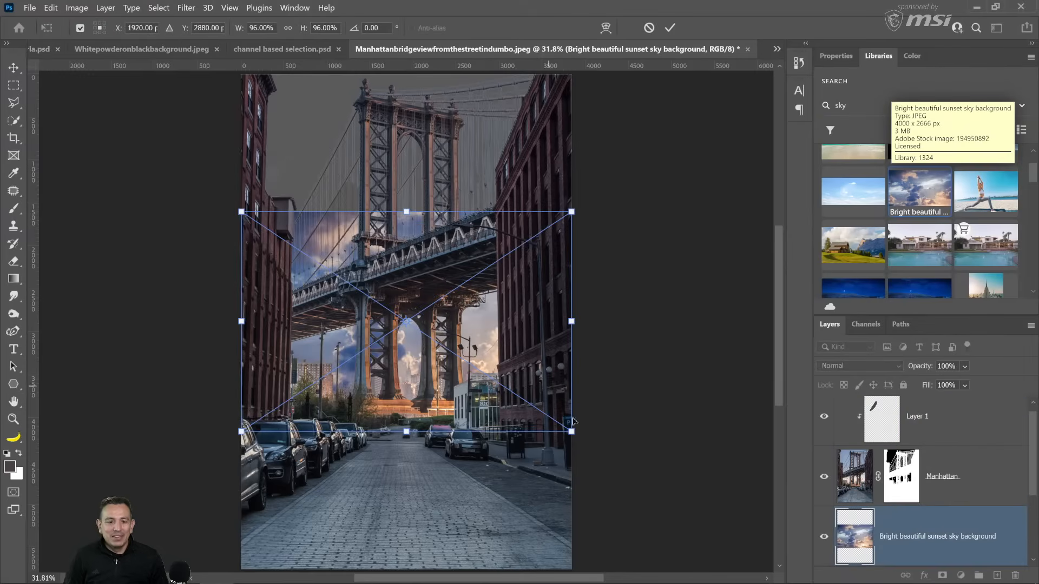
# Enlarge the sunset sky to about 144% and move it up to fill the open sky behind the bridge.
pyautogui.moveTo(575, 437); pyautogui.dragTo(654, 487)
pyautogui.moveTo(487, 335); pyautogui.dragTo(440, 252)
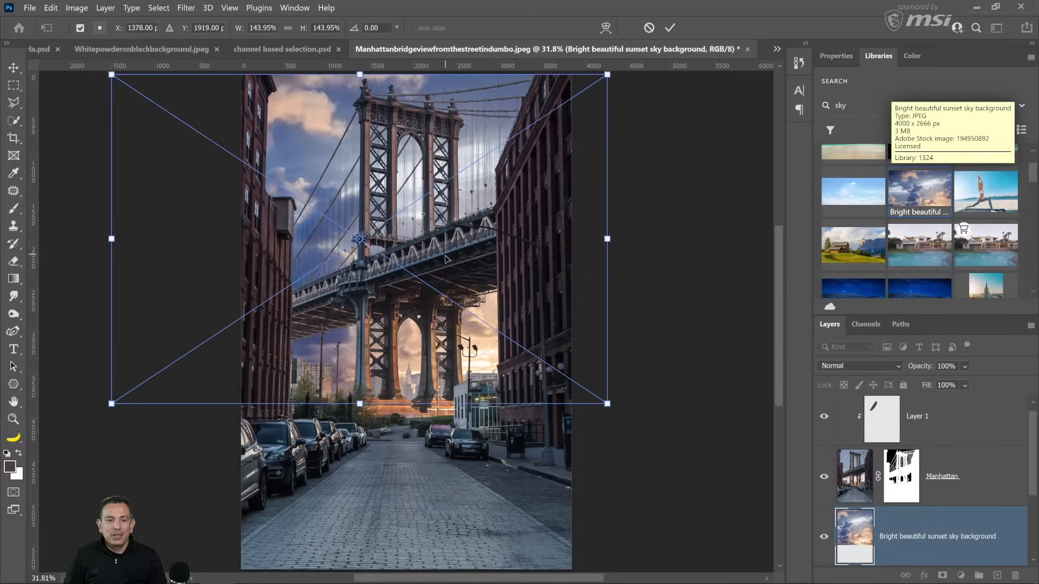
pyautogui.press('Return')
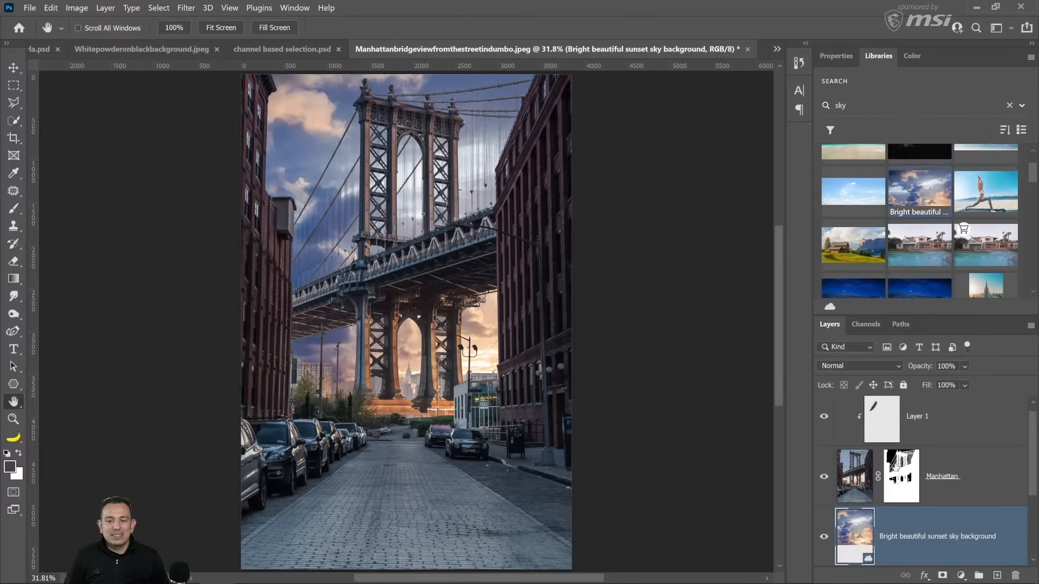
# Compare the original and replaced sky by alternately disabling and enabling the Manhattan layer mask, with Layer 1 hidden for part of the comparison.
pyautogui.keyDown('shift'); pyautogui.click(898, 483); pyautogui.keyUp('shift')
pyautogui.keyDown('shift'); pyautogui.click(891, 487); pyautogui.keyUp('shift')
pyautogui.keyDown('shift'); pyautogui.click(892, 486); pyautogui.keyUp('shift')
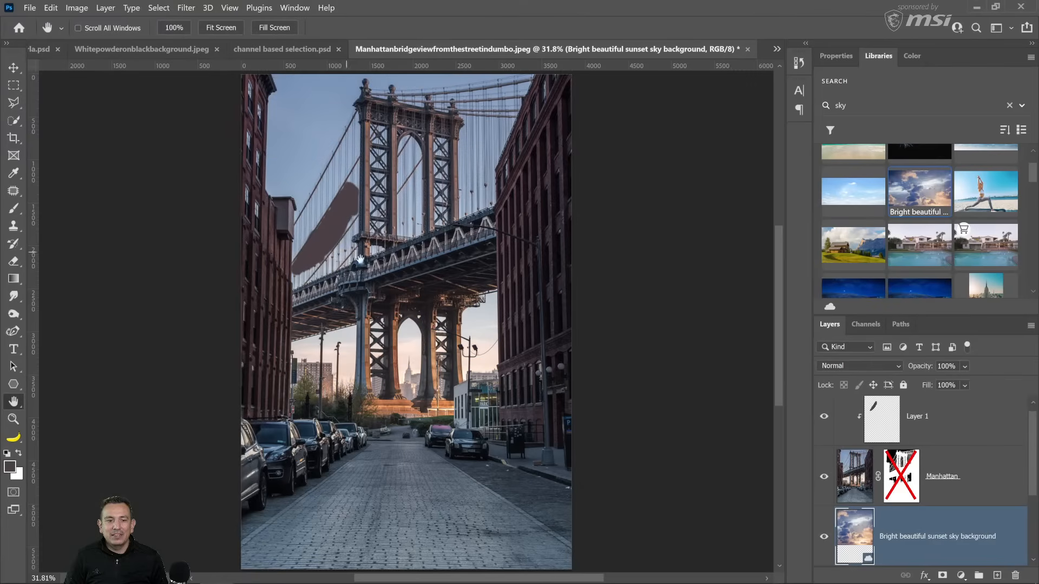
pyautogui.click(824, 417)
pyautogui.keyDown('shift'); pyautogui.click(909, 489); pyautogui.keyUp('shift')
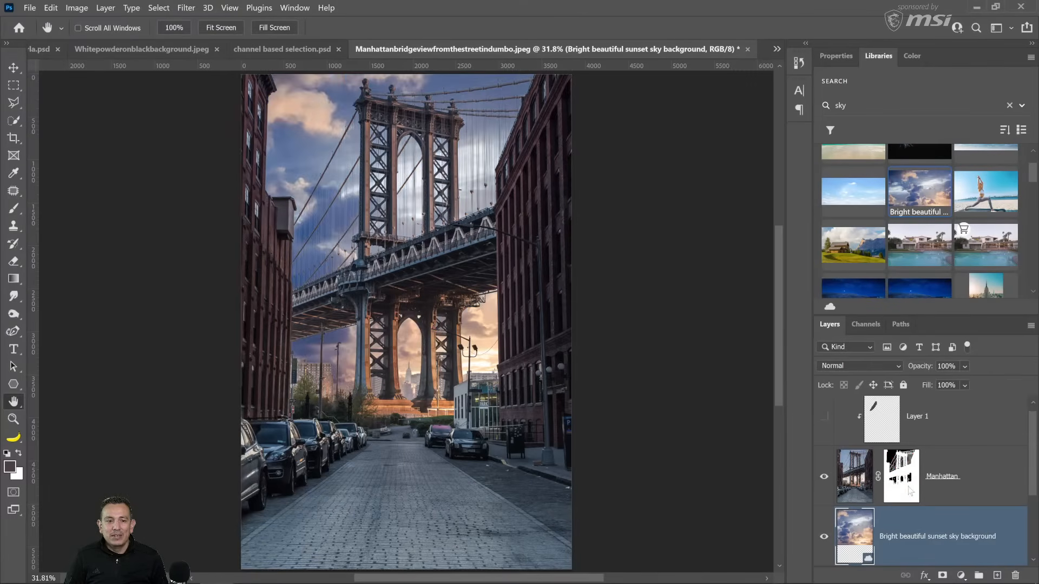
pyautogui.keyDown('shift'); pyautogui.click(909, 490); pyautogui.keyUp('shift')
pyautogui.keyDown('shift'); pyautogui.click(908, 489); pyautogui.keyUp('shift')
pyautogui.keyDown('shift'); pyautogui.click(909, 489); pyautogui.keyUp('shift')
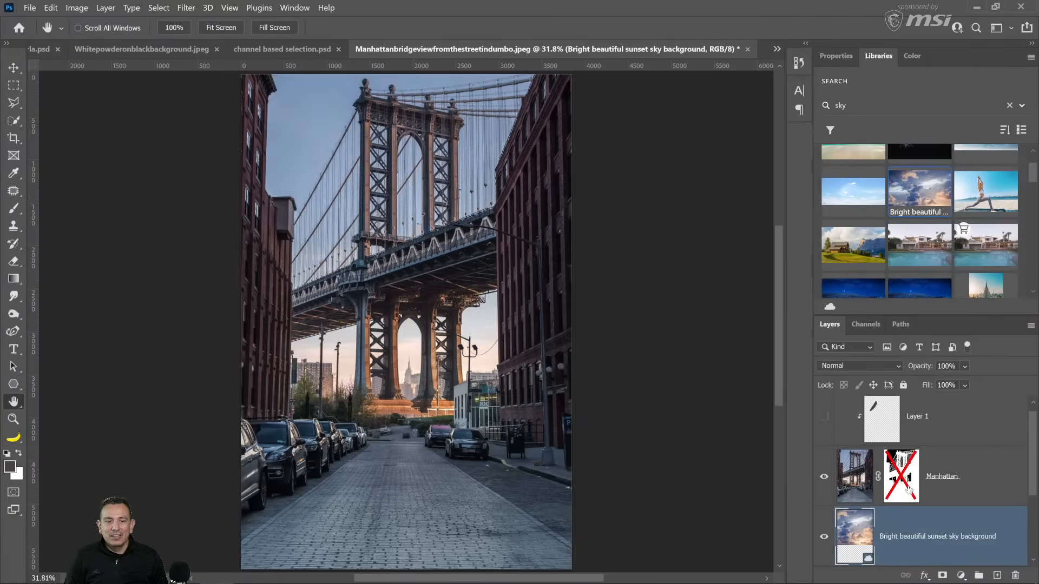
pyautogui.keyDown('shift'); pyautogui.click(909, 490); pyautogui.keyUp('shift')
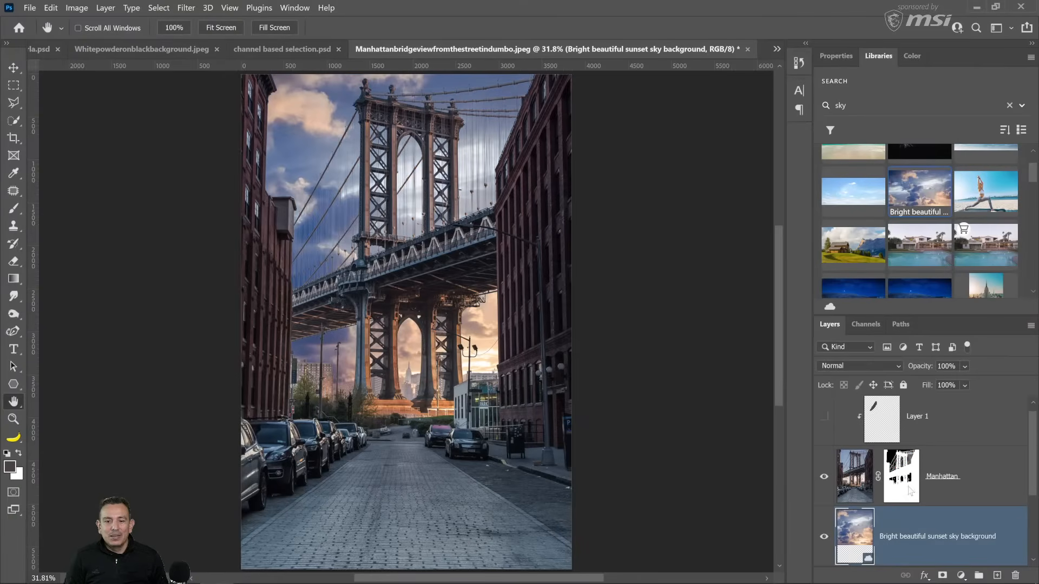
pyautogui.click(824, 416)
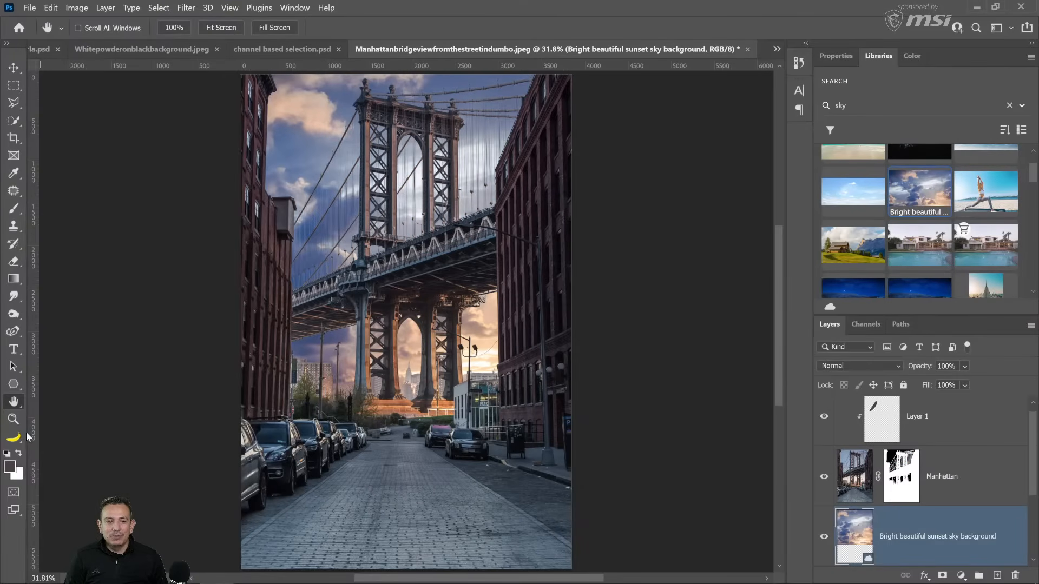
# Examine the suspension cables beside the bridge tower up close against the sunset sky, and return to the full image.
pyautogui.click(14, 419)
pyautogui.click(326, 227)
pyautogui.click(326, 226)
pyautogui.click(326, 227)
pyautogui.click(326, 227)
pyautogui.click(326, 227)
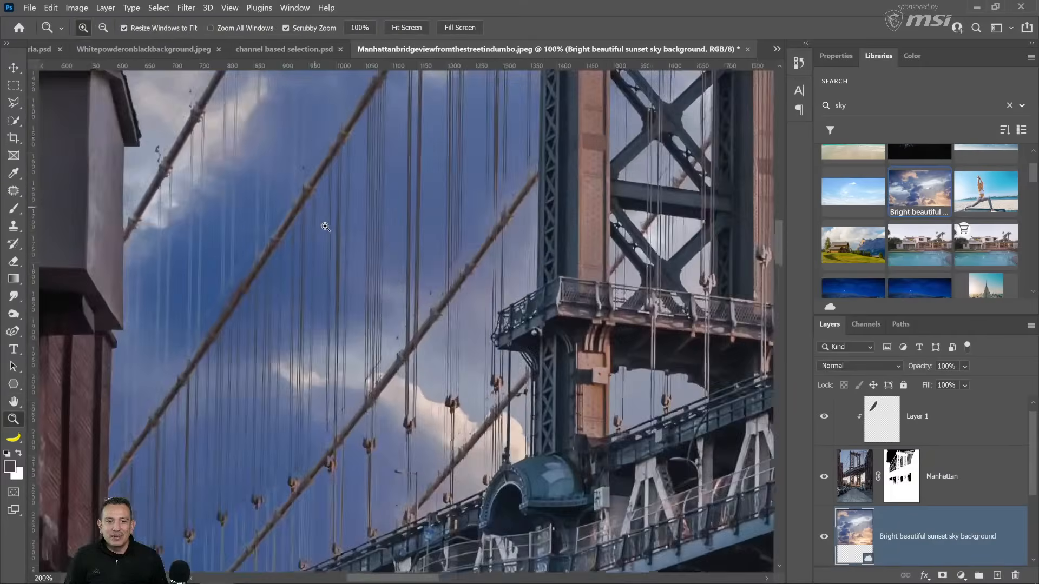
pyautogui.click(325, 225)
pyautogui.click(322, 225)
pyautogui.rightClick(359, 234)
pyautogui.click(369, 242)
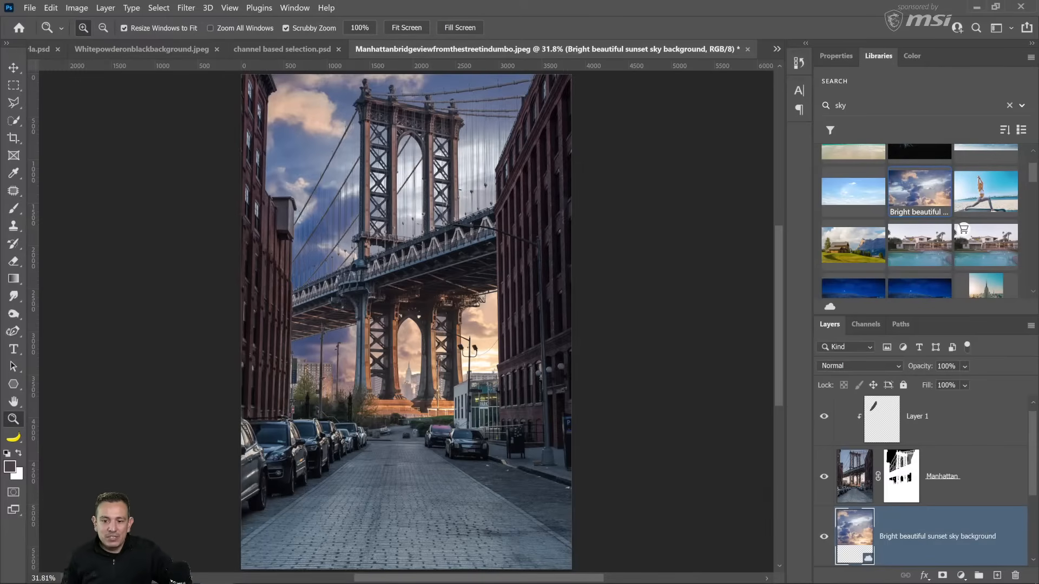
# View the Blue channel alone and review the Calculations settings without applying them.
pyautogui.click(852, 323)
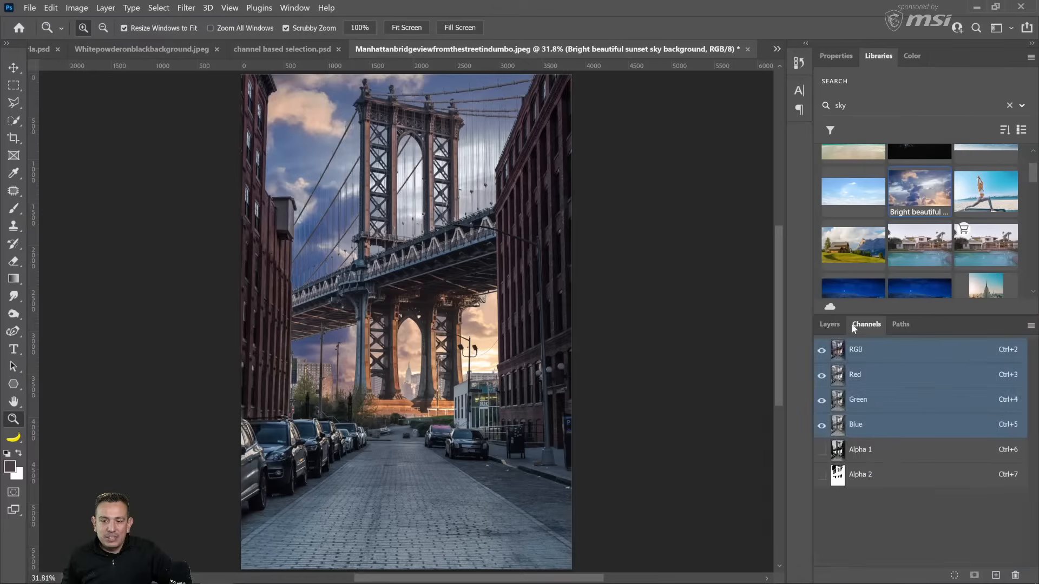
pyautogui.click(855, 425)
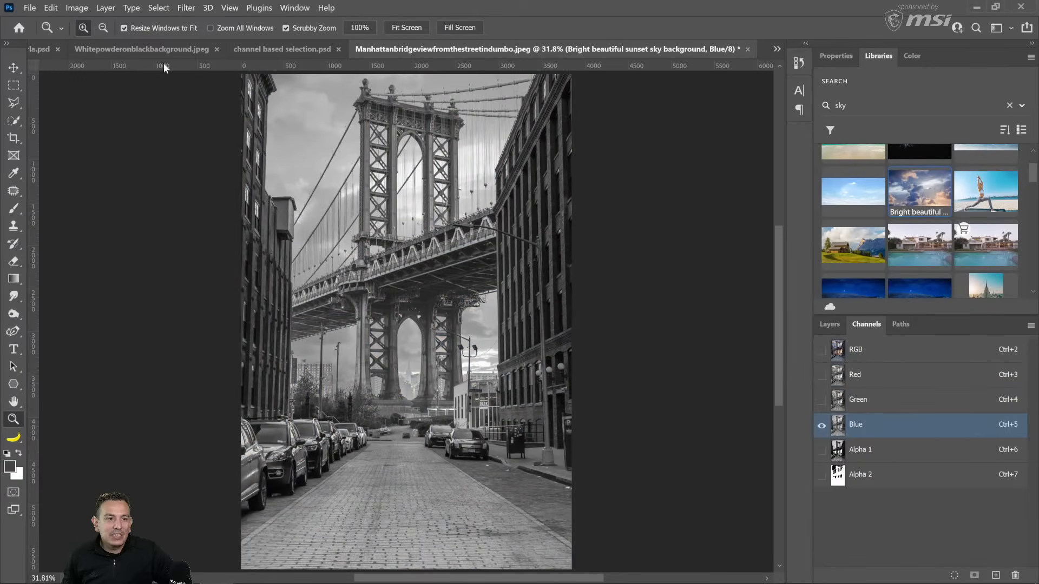
pyautogui.click(81, 10)
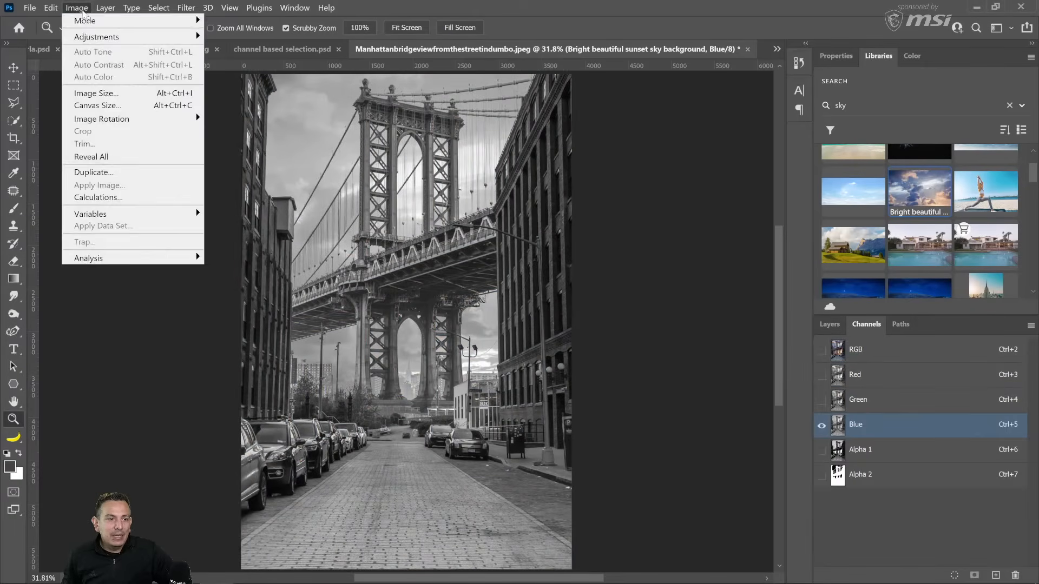
pyautogui.click(97, 197)
pyautogui.moveTo(629, 77); pyautogui.dragTo(577, 101)
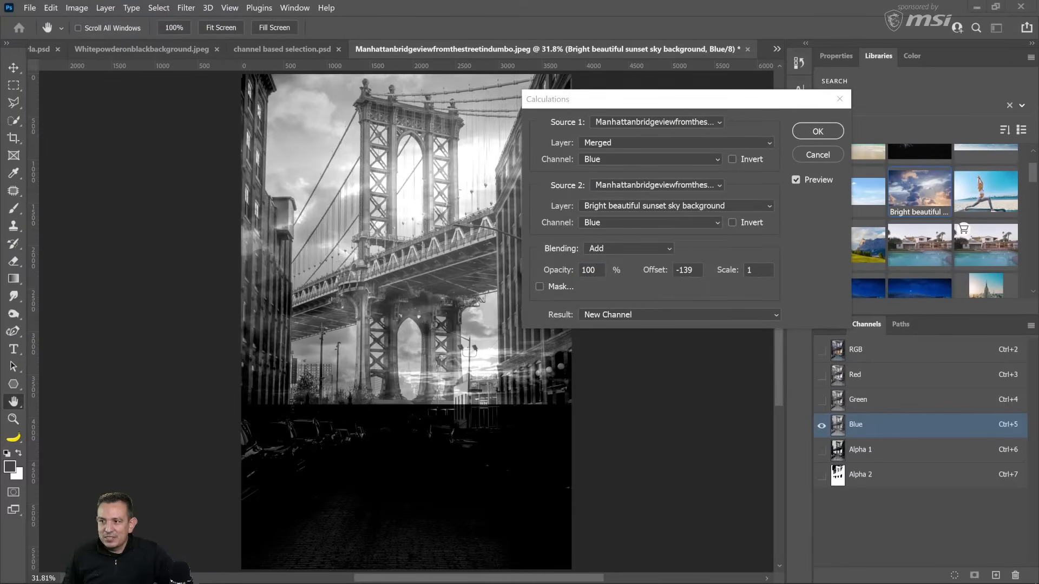
pyautogui.click(822, 155)
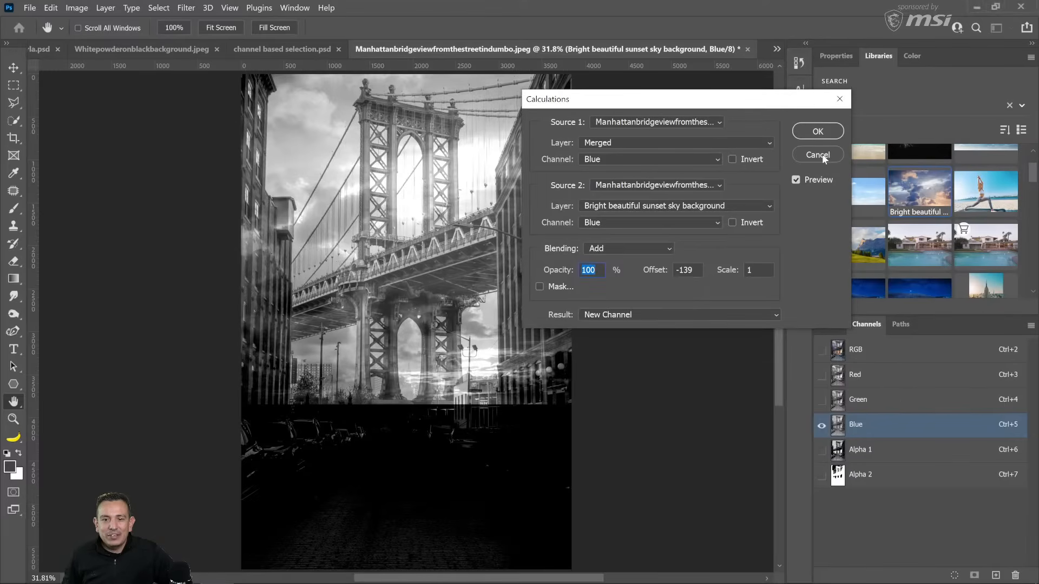
pyautogui.click(825, 155)
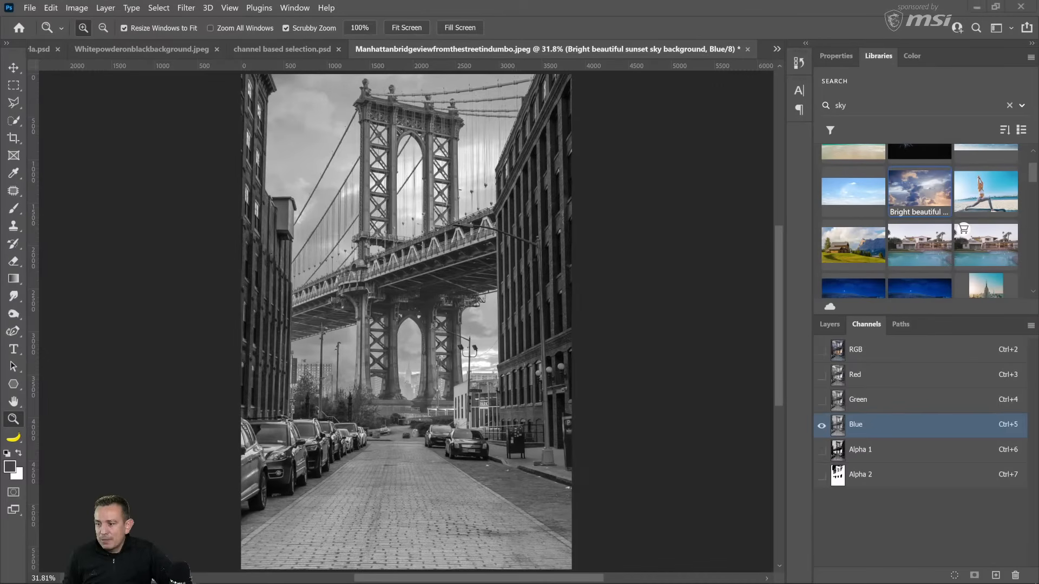
# Close the Manhattan bridge document without saving its changes.
pyautogui.click(748, 49)
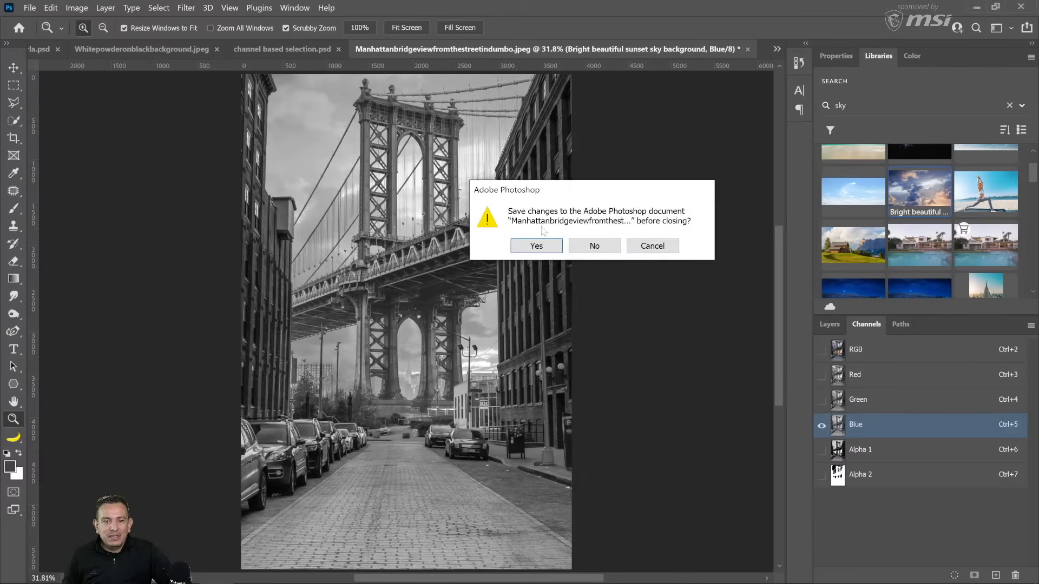
pyautogui.click(600, 242)
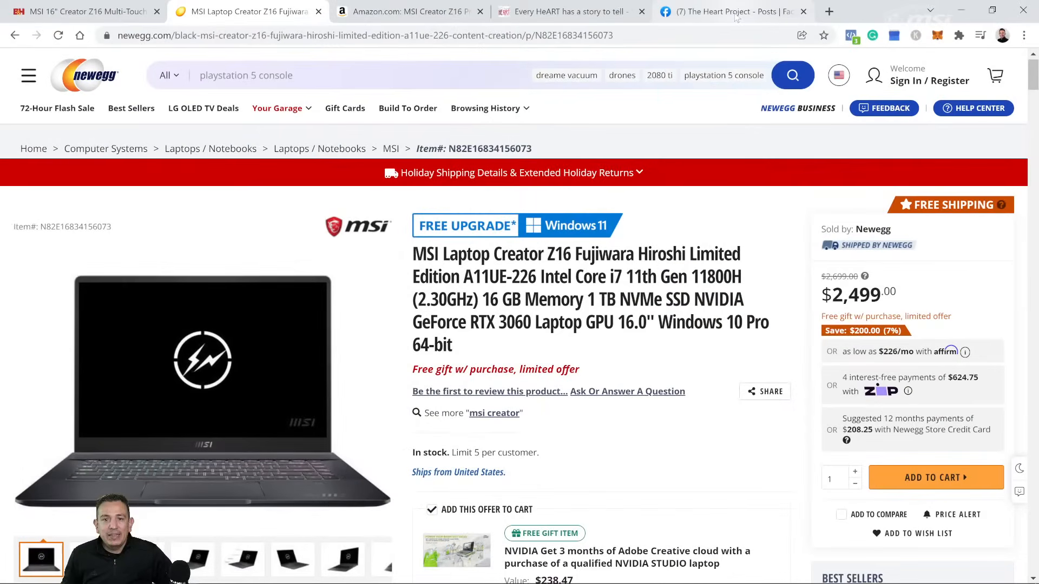
# Switch to The Heart Project's Facebook page in the browser and look over its before-and-after Christmas Wish Team 2021 photo post.
pyautogui.click(736, 16)
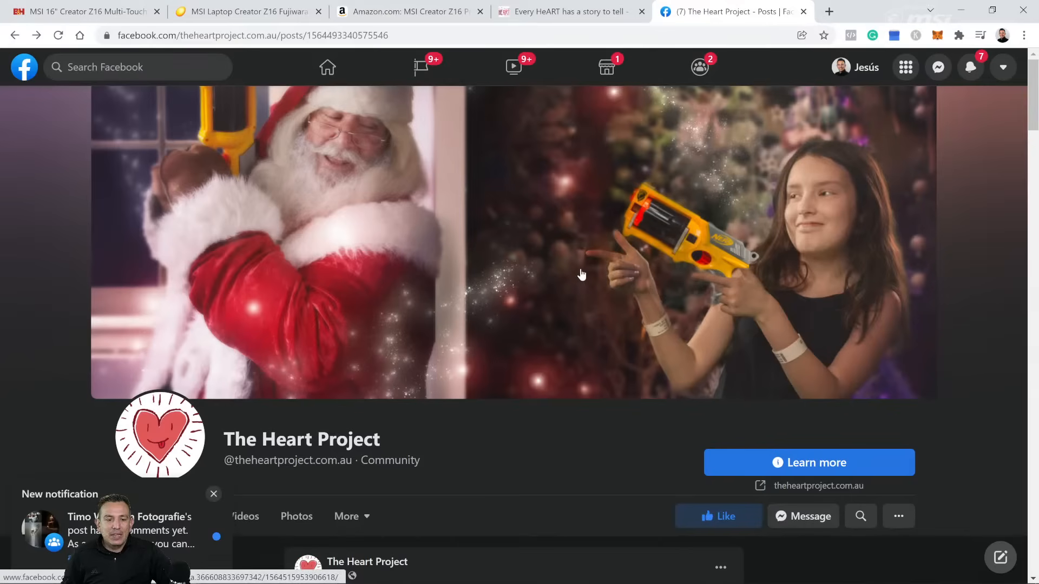
pyautogui.scroll(-1, 578, 271)
pyautogui.scroll(-3, 577, 265)
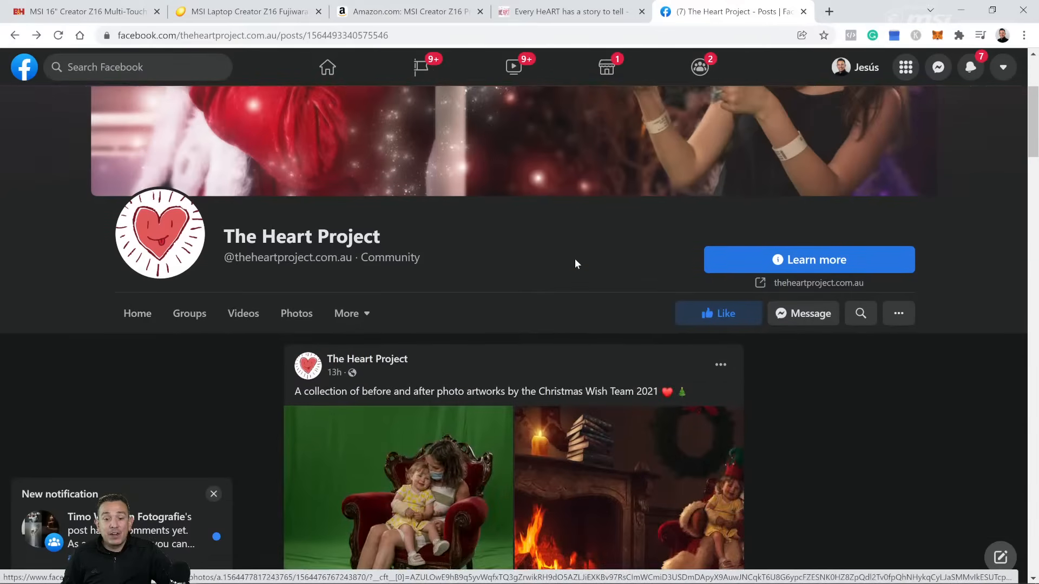
pyautogui.scroll(-2, 883, 401)
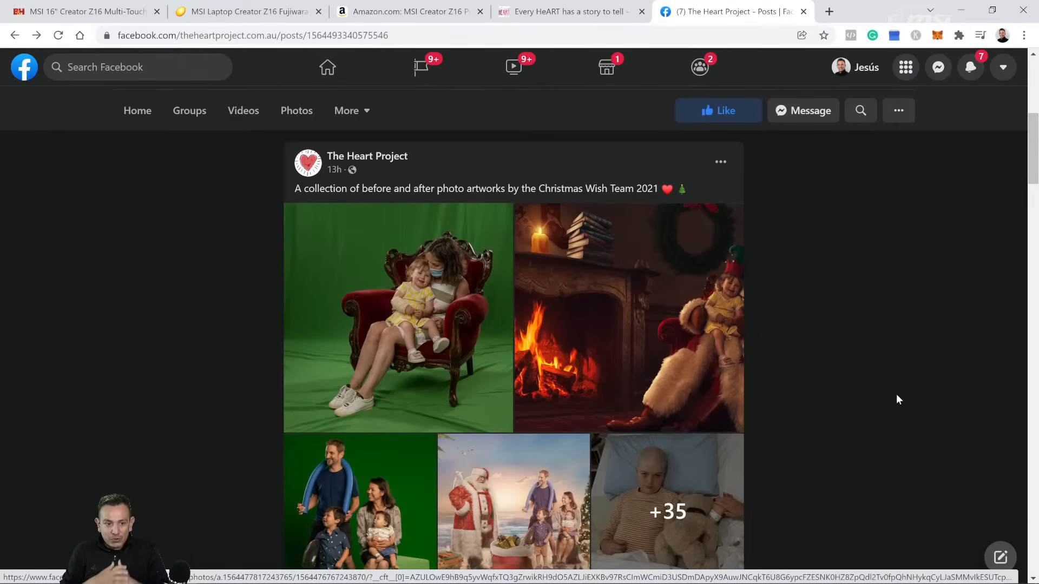
pyautogui.scroll(-1, 896, 399)
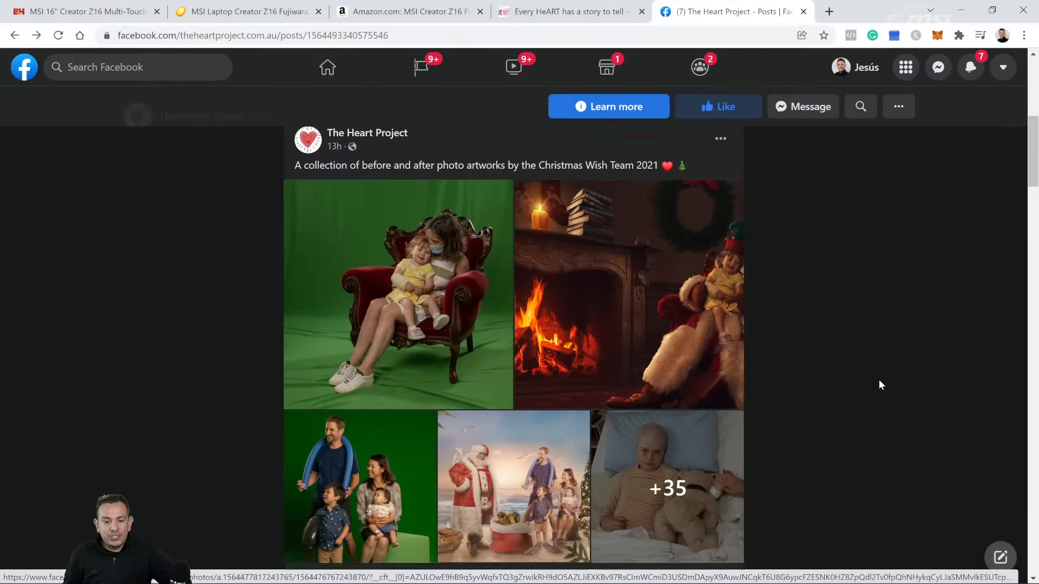
pyautogui.scroll(1, 863, 381)
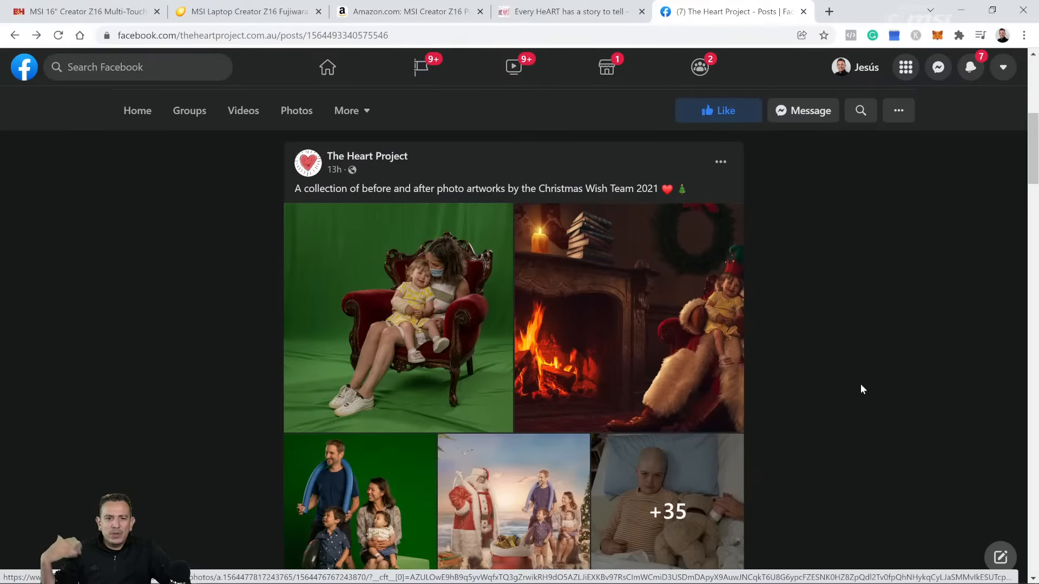
pyautogui.scroll(-1, 848, 377)
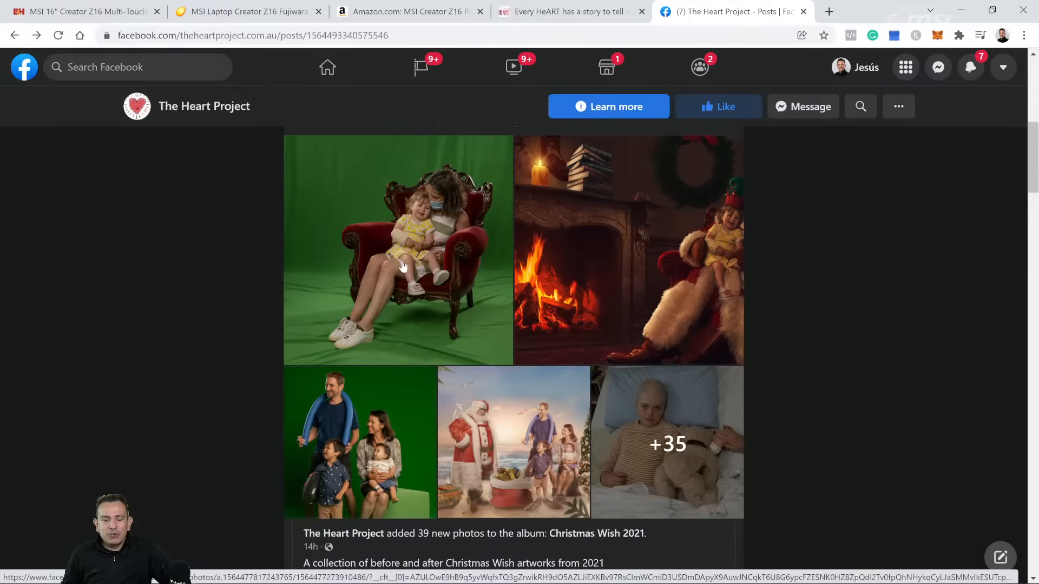
# View the hospital photo from The Heart Project's Christmas Wish 2021 post and its edited beach artwork.
pyautogui.scroll(1, 411, 273)
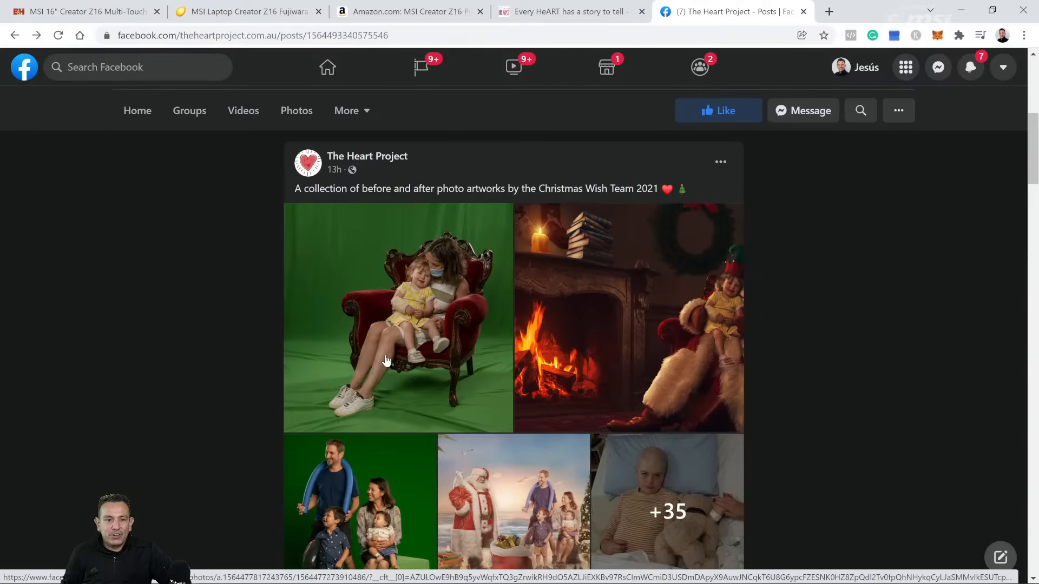
pyautogui.scroll(-1, 407, 305)
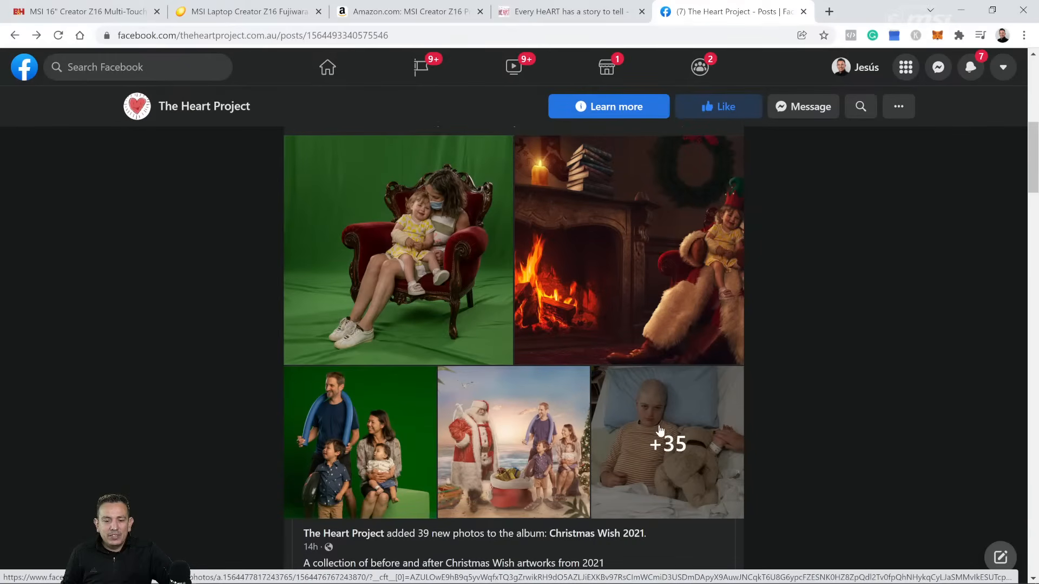
pyautogui.click(665, 426)
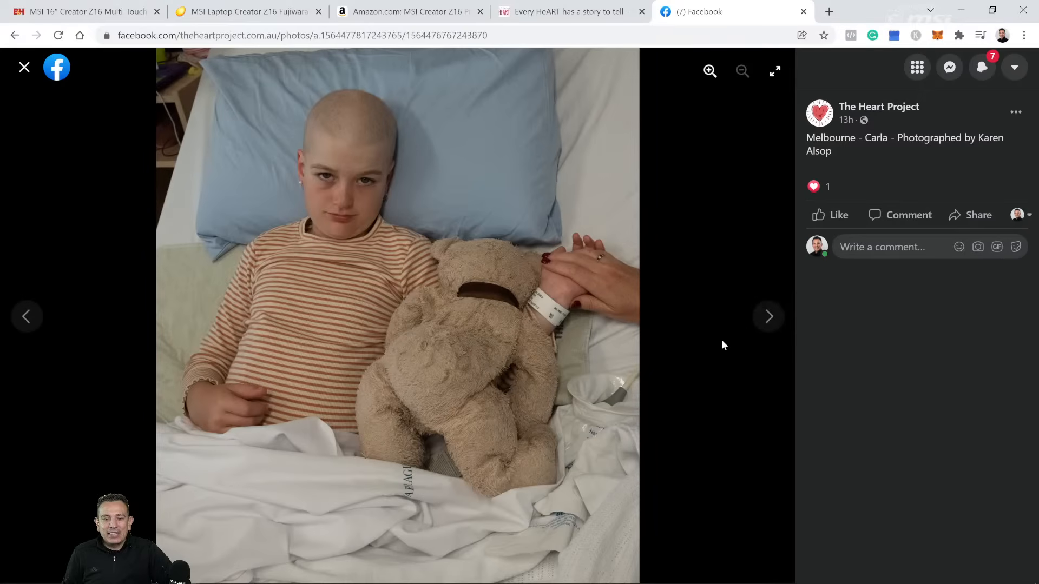
pyautogui.click(765, 326)
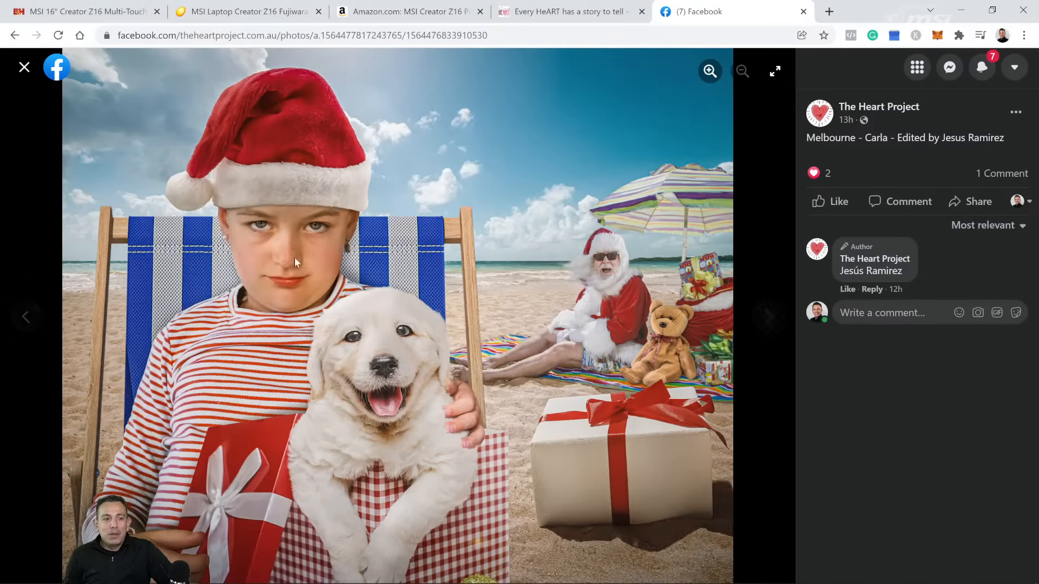
# Look over The Heart Project's website home page down to its videos, and return to the beach artwork on Facebook.
pyautogui.click(541, 12)
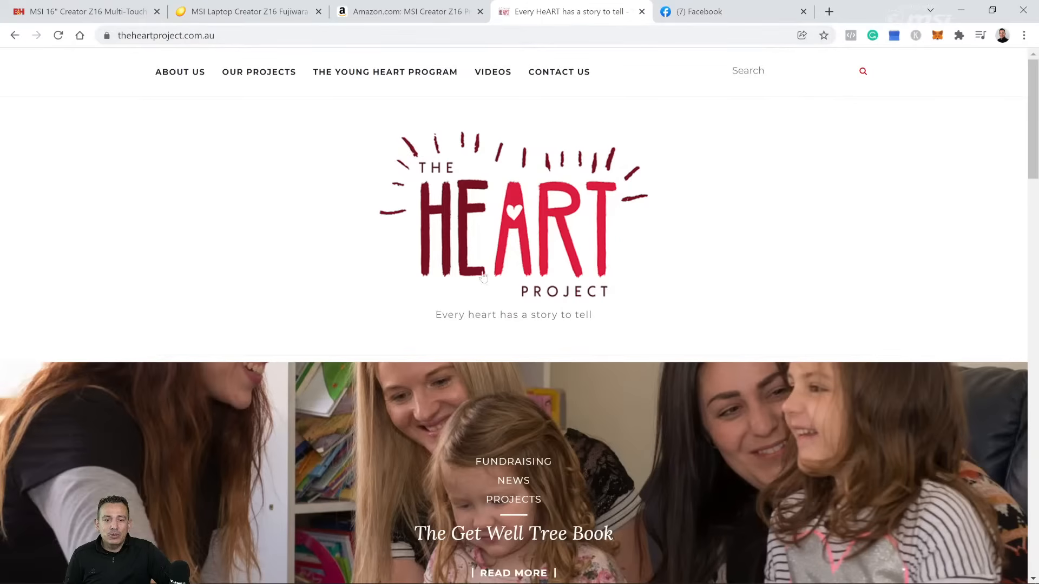
pyautogui.scroll(-12, 469, 276)
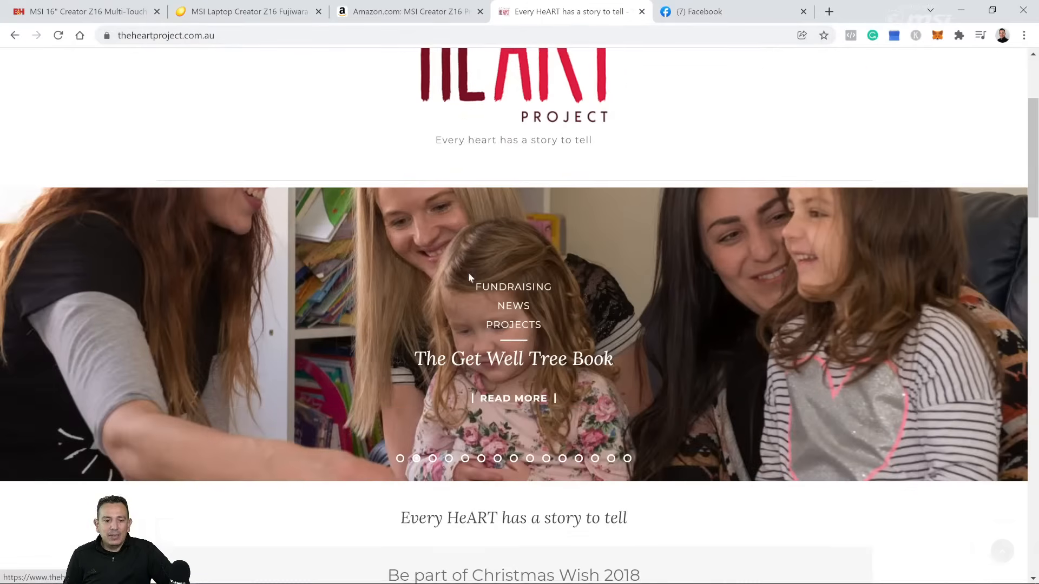
pyautogui.scroll(-14, 470, 281)
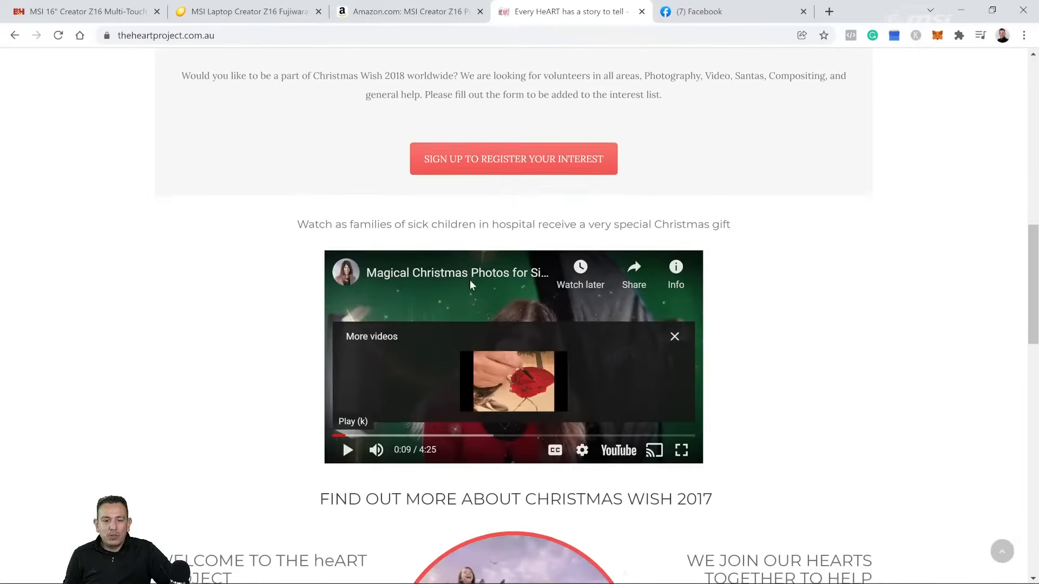
pyautogui.scroll(-3, 471, 291)
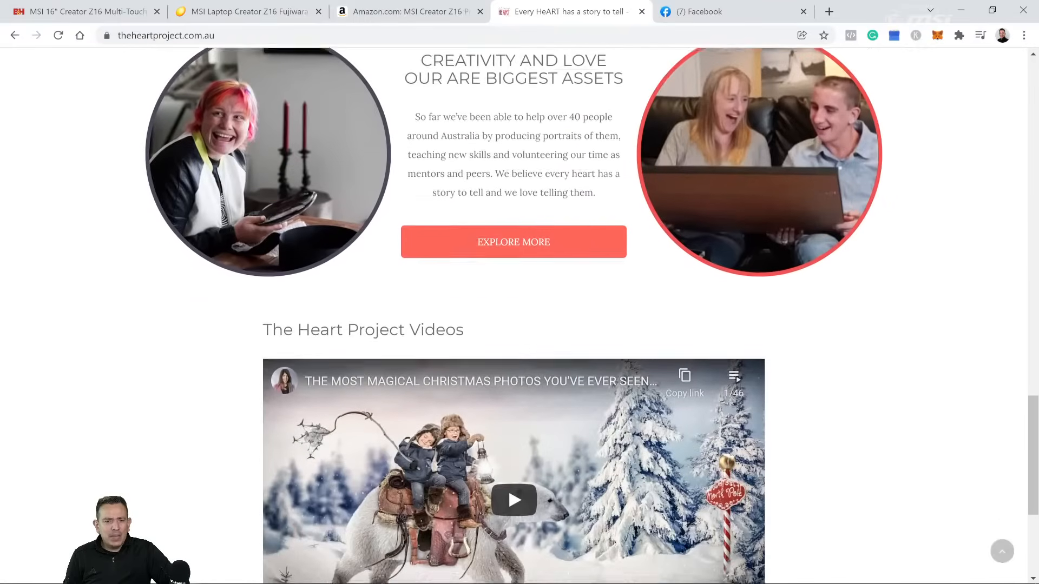
pyautogui.scroll(-3, 470, 290)
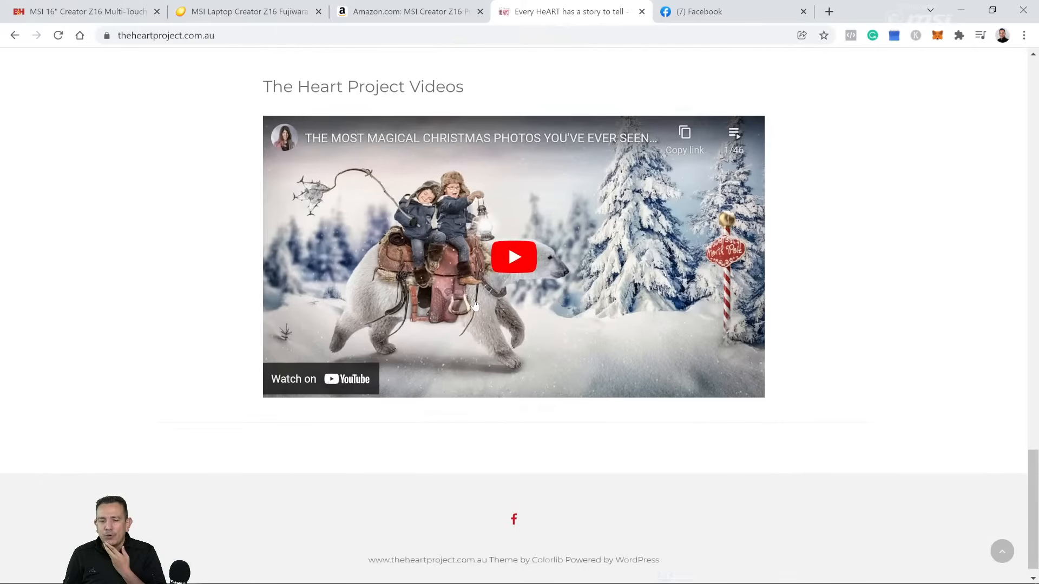
pyautogui.scroll(10, 473, 300)
pyautogui.scroll(12, 462, 314)
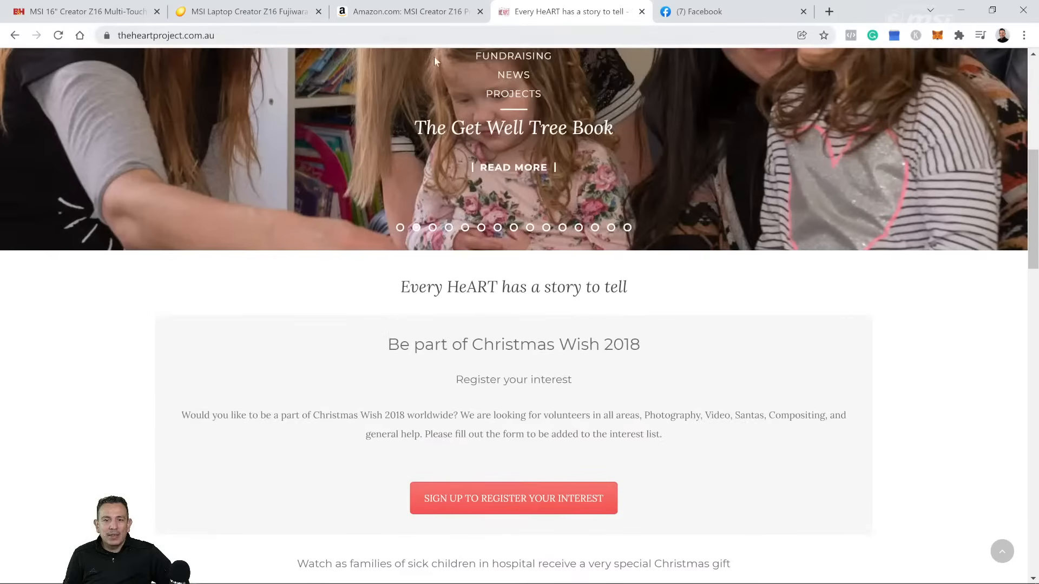
pyautogui.click(673, 16)
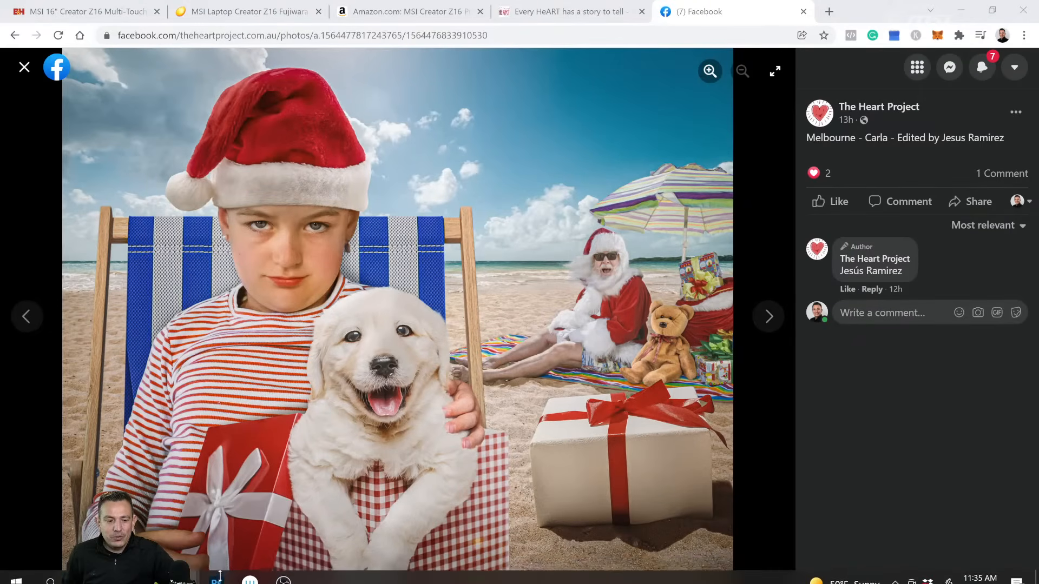
# Switch to Photoshop and display the layer stack of the Heart Project beach composite.
pyautogui.click(216, 571)
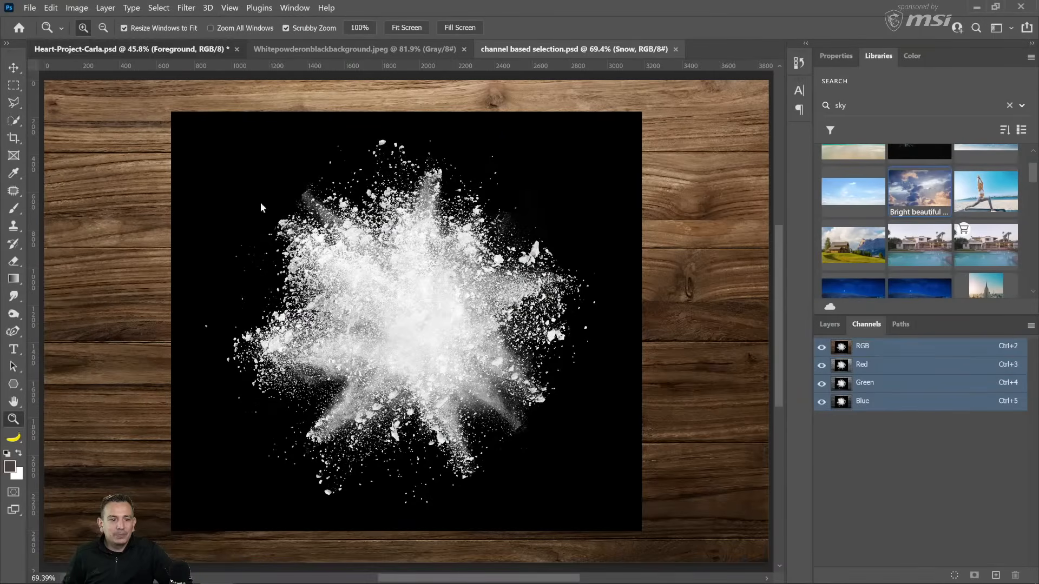
pyautogui.click(93, 52)
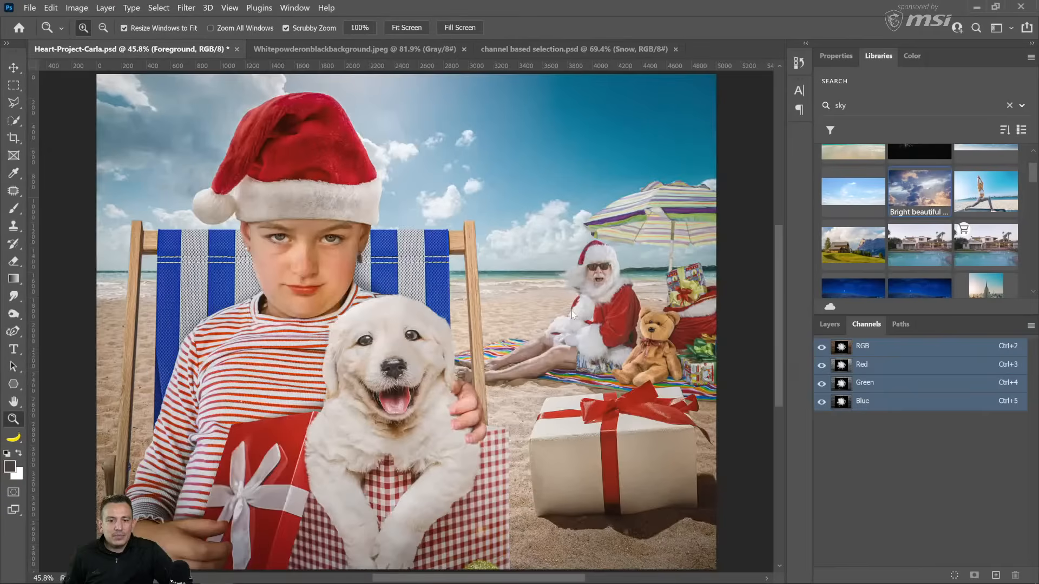
pyautogui.click(829, 324)
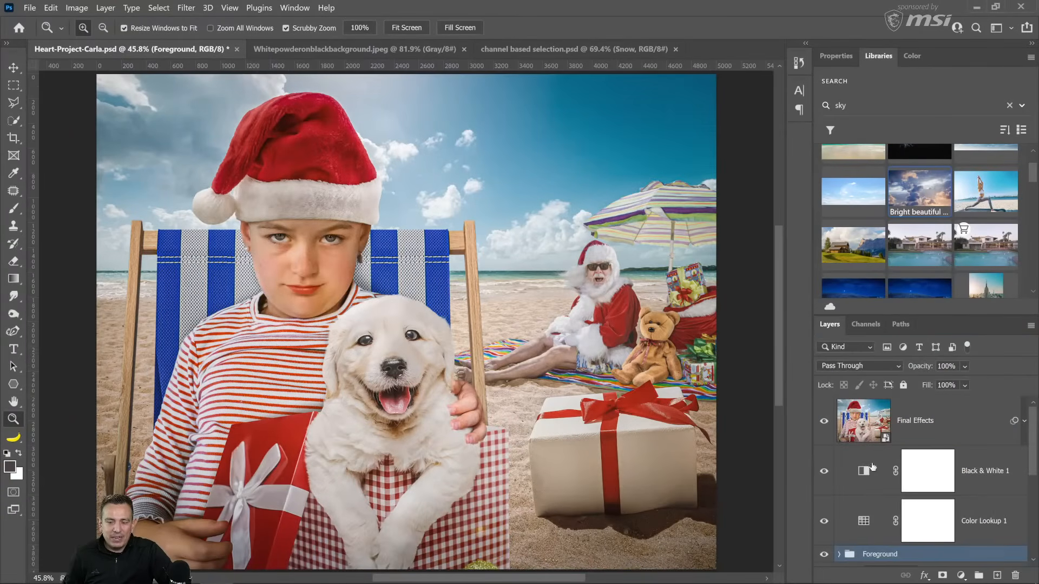
# Hide the Black & White 1 adjustment and compare the composite with and without the Final Effects layer.
pyautogui.click(823, 424)
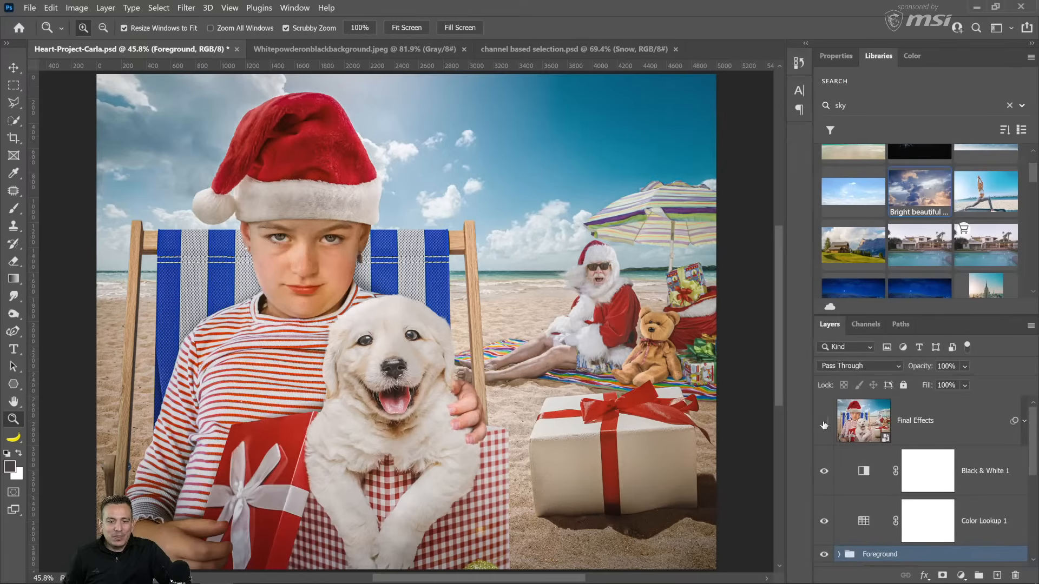
pyautogui.click(824, 424)
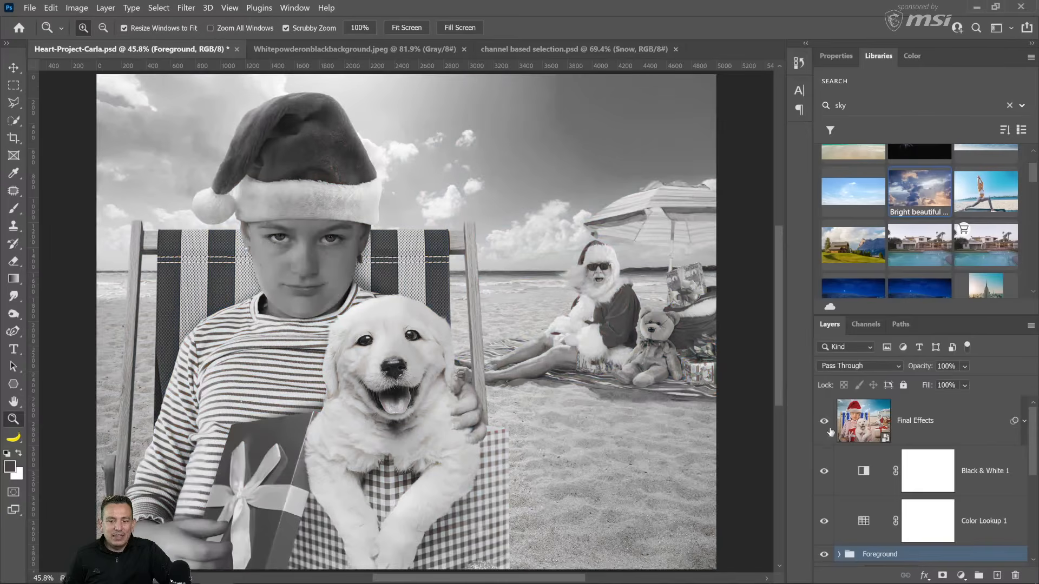
pyautogui.click(875, 434)
pyautogui.click(824, 425)
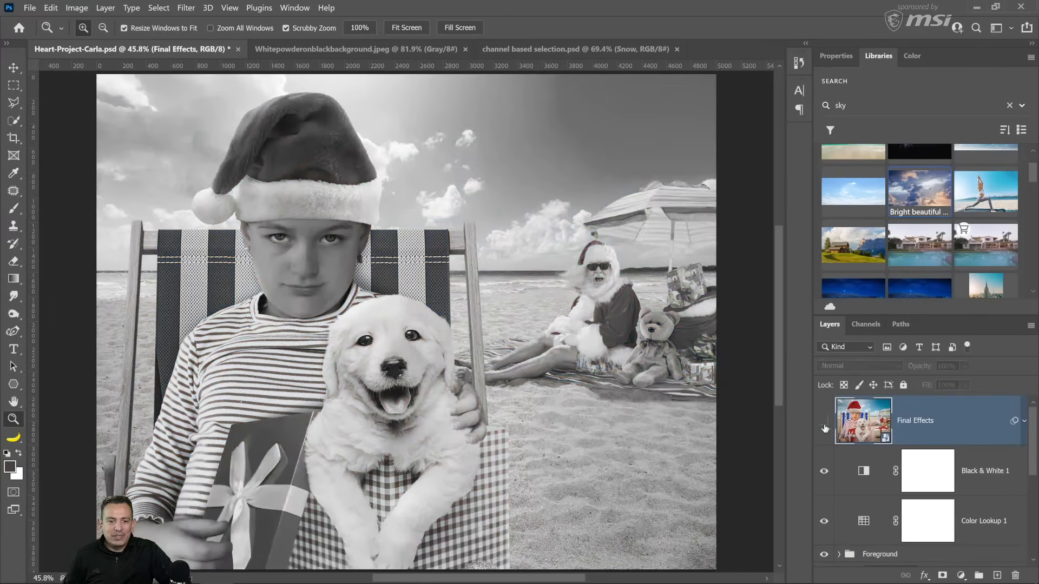
pyautogui.click(823, 472)
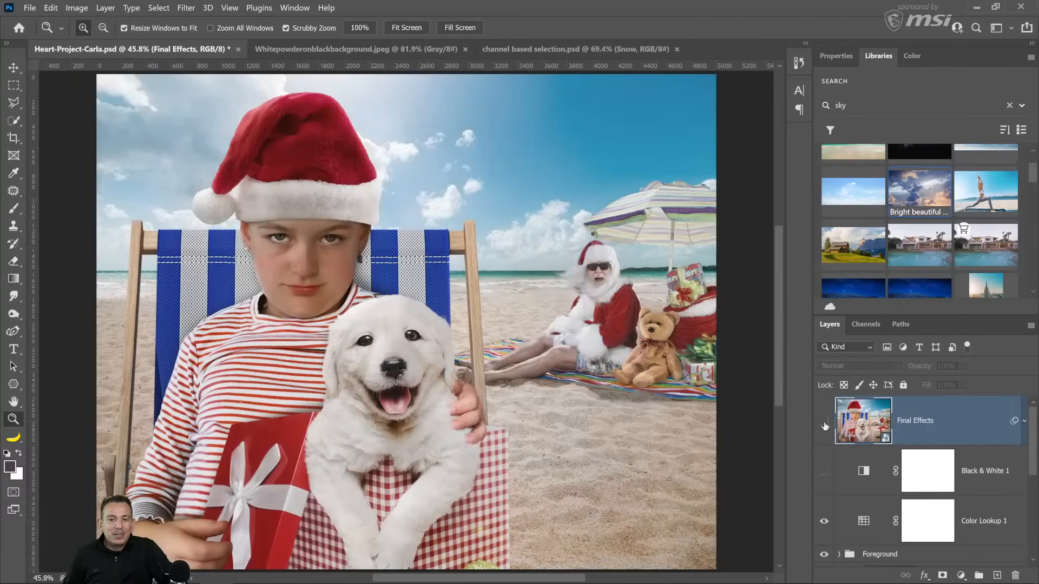
pyautogui.click(825, 426)
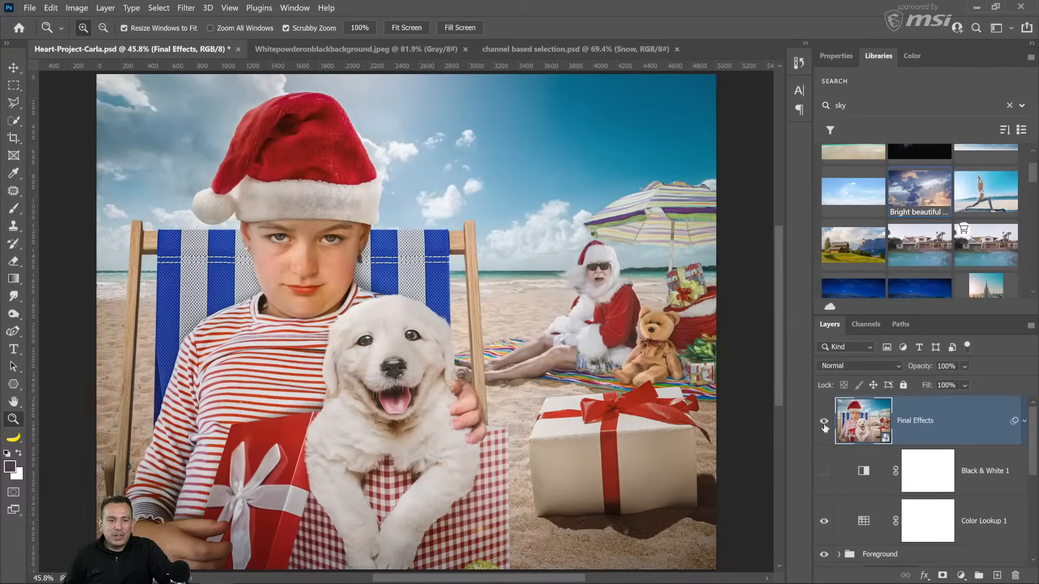
pyautogui.click(824, 425)
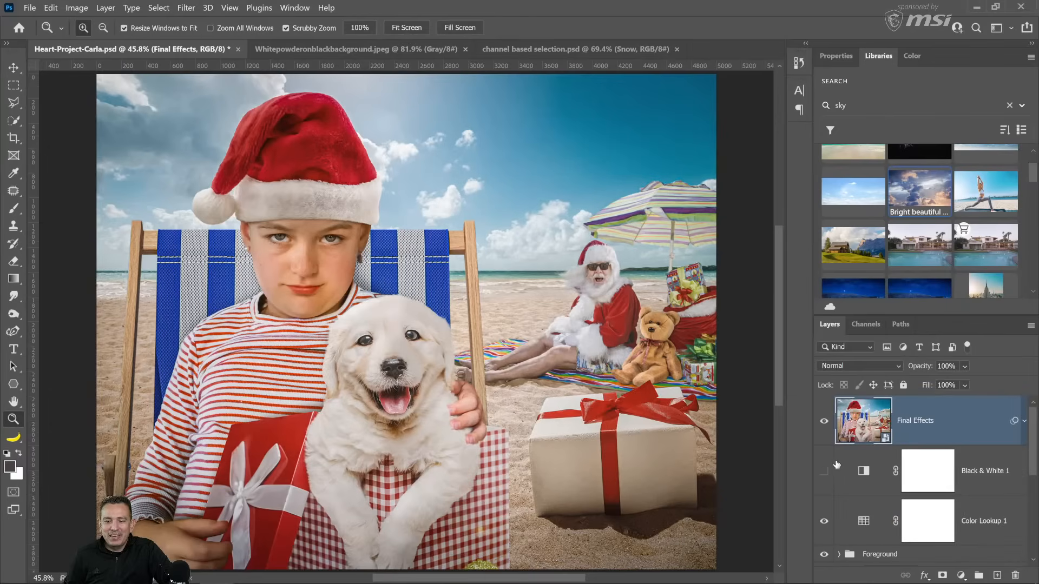
# Hide the Final Effects layer and the Color Lookup 1 adjustment.
pyautogui.click(825, 424)
pyautogui.scroll(-1, 824, 472)
pyautogui.click(824, 475)
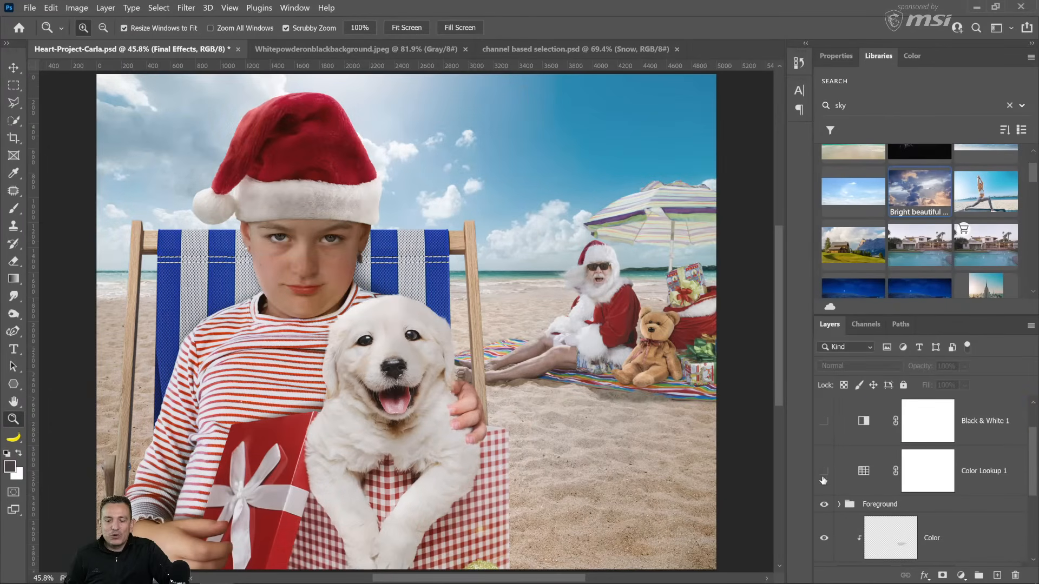
# Expand the Foreground group and hide the white gift box layer along with the two adjustments clipped to it.
pyautogui.scroll(-1, 823, 506)
pyautogui.click(839, 455)
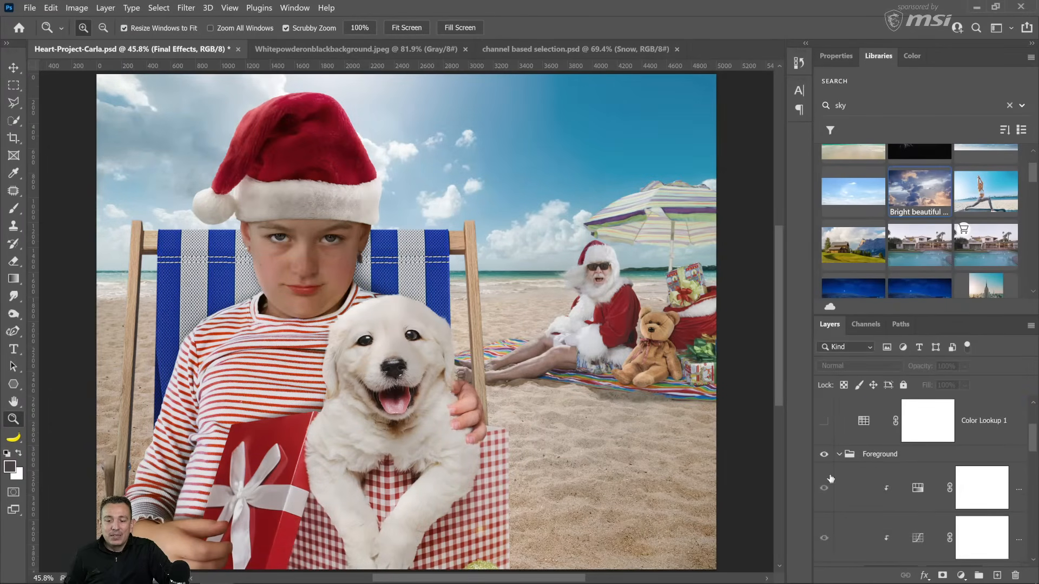
pyautogui.click(823, 490)
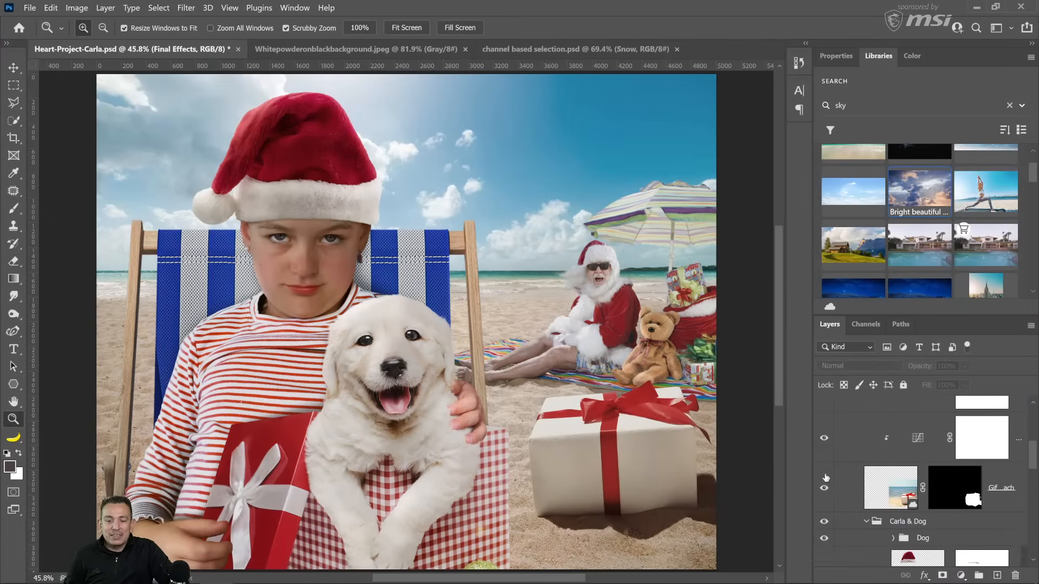
pyautogui.click(823, 538)
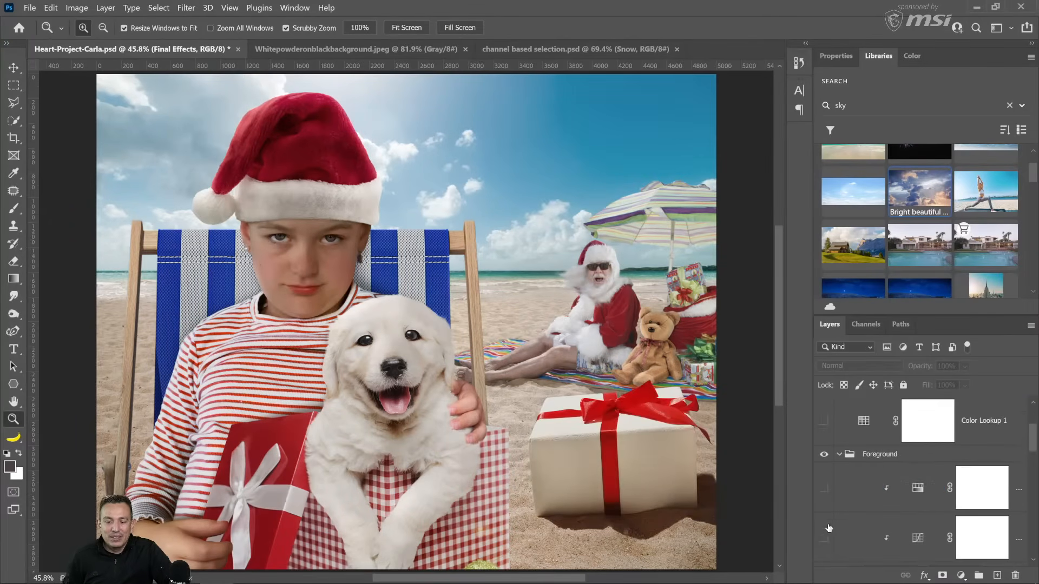
pyautogui.scroll(-2, 829, 516)
pyautogui.click(823, 488)
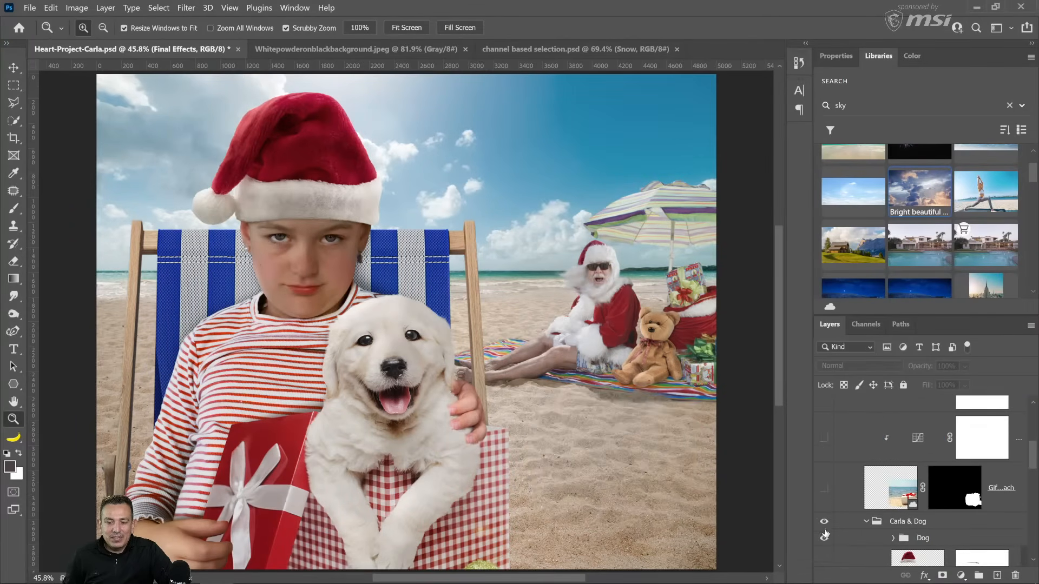
# Hide the Dog group, the Santa hat, and the Face Color, Hat Shadow and masked Curves layers clipped to the child.
pyautogui.scroll(-1, 824, 522)
pyautogui.click(824, 488)
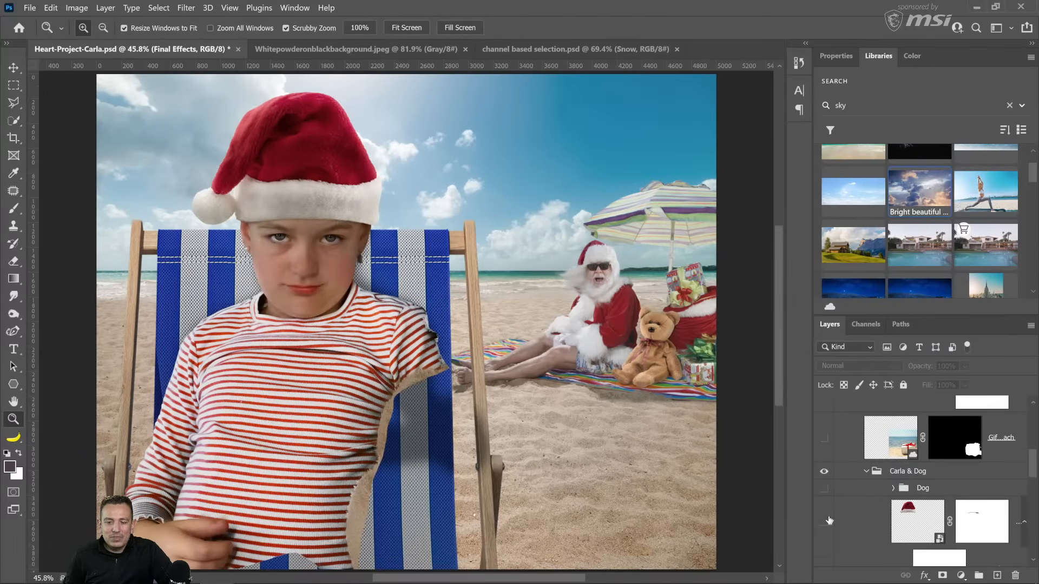
pyautogui.click(824, 522)
pyautogui.scroll(-2, 828, 511)
pyautogui.click(824, 532)
pyautogui.scroll(-1, 823, 530)
pyautogui.click(823, 530)
pyautogui.scroll(-1, 823, 527)
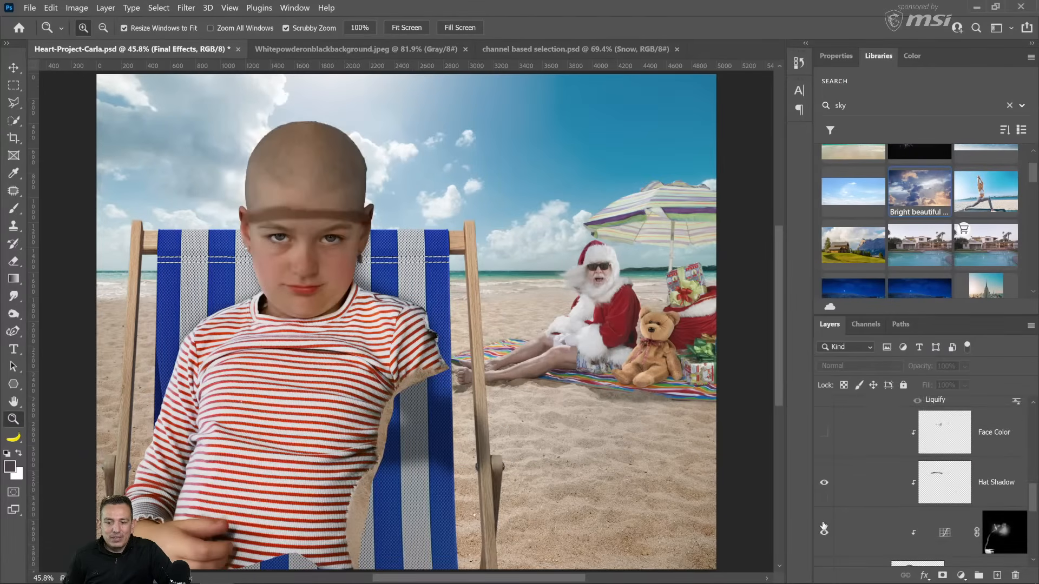
pyautogui.click(823, 532)
pyautogui.scroll(-1, 824, 536)
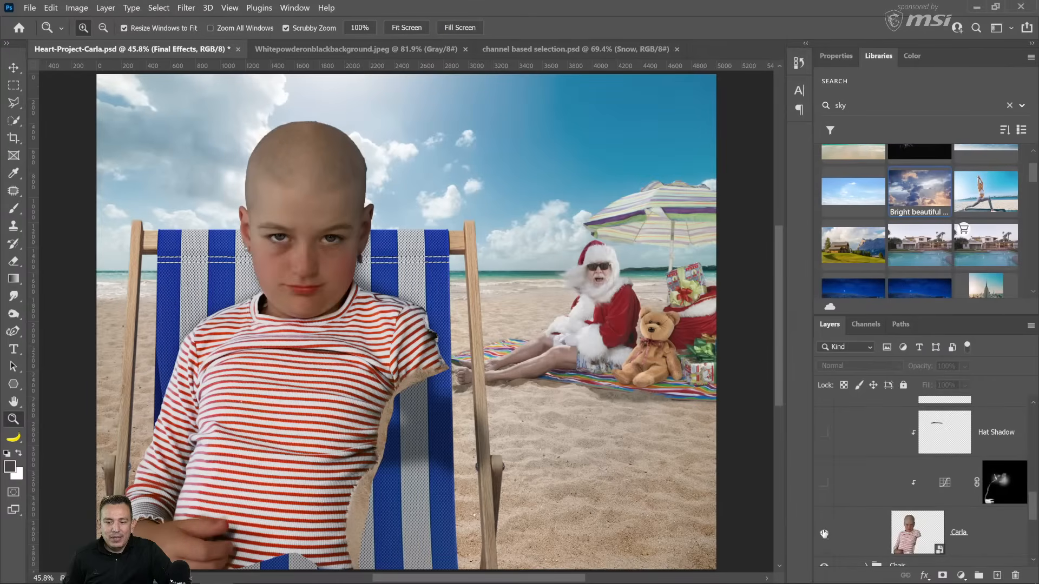
# Check the child's layer by toggling its visibility, open its smart object to look through the retouching layers, and close it.
pyautogui.click(823, 535)
pyautogui.click(823, 535)
pyautogui.doubleClick(925, 538)
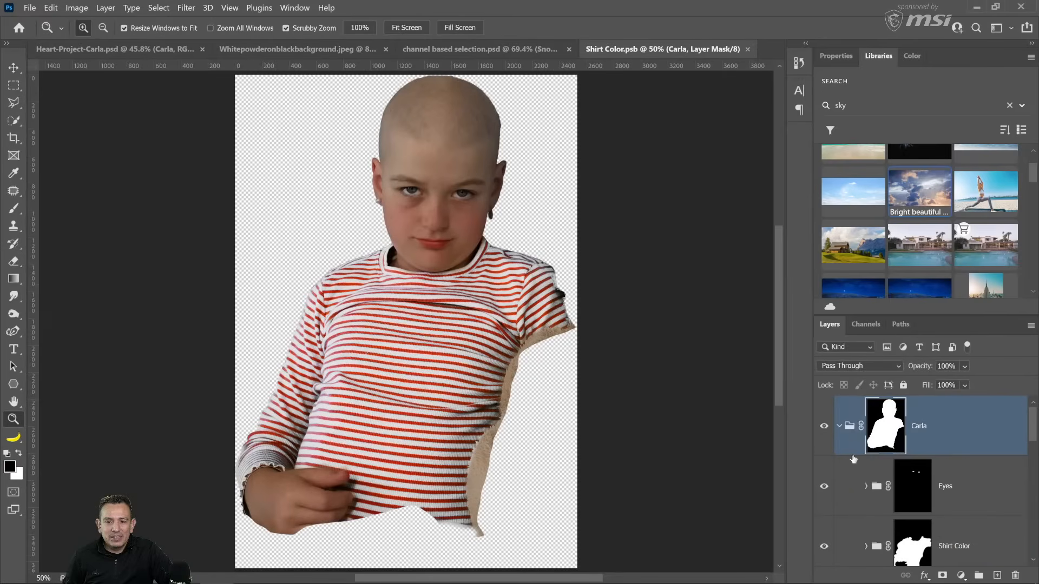
pyautogui.scroll(-5, 842, 437)
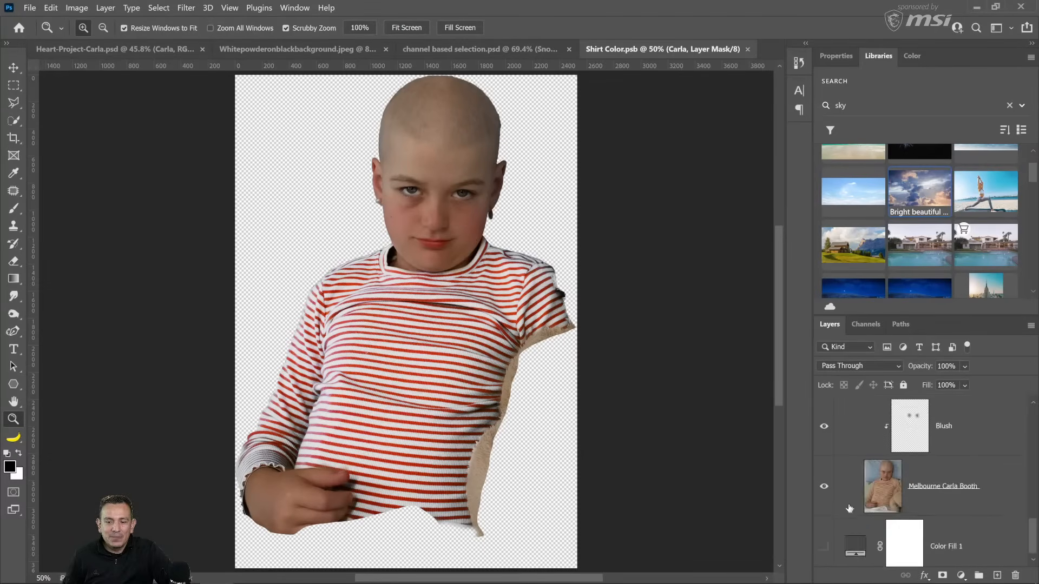
pyautogui.scroll(3, 849, 510)
pyautogui.click(747, 50)
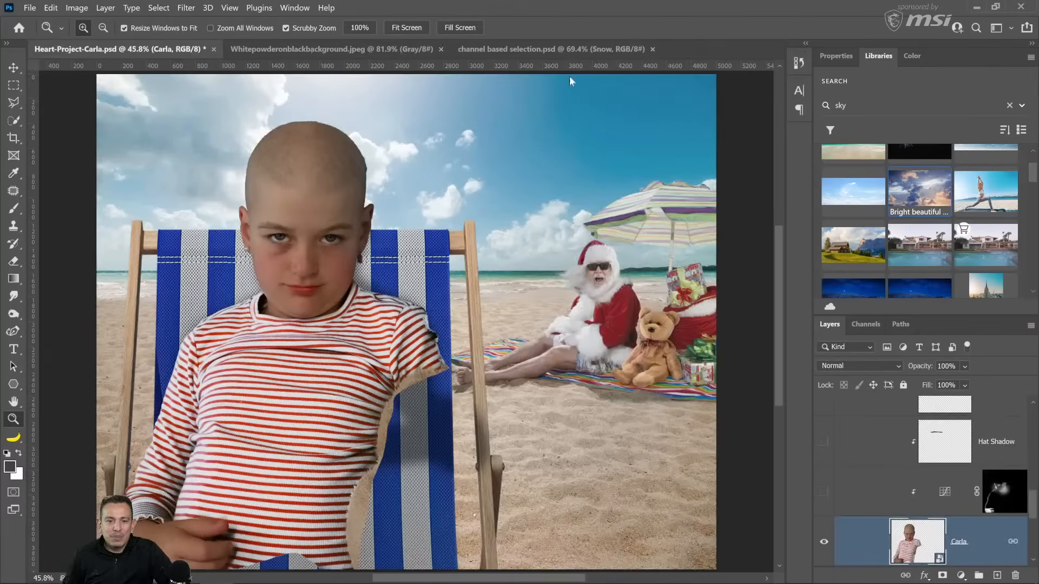
# Hide the Chair group and the Color layer clipped to the Santa layer.
pyautogui.scroll(-2, 869, 489)
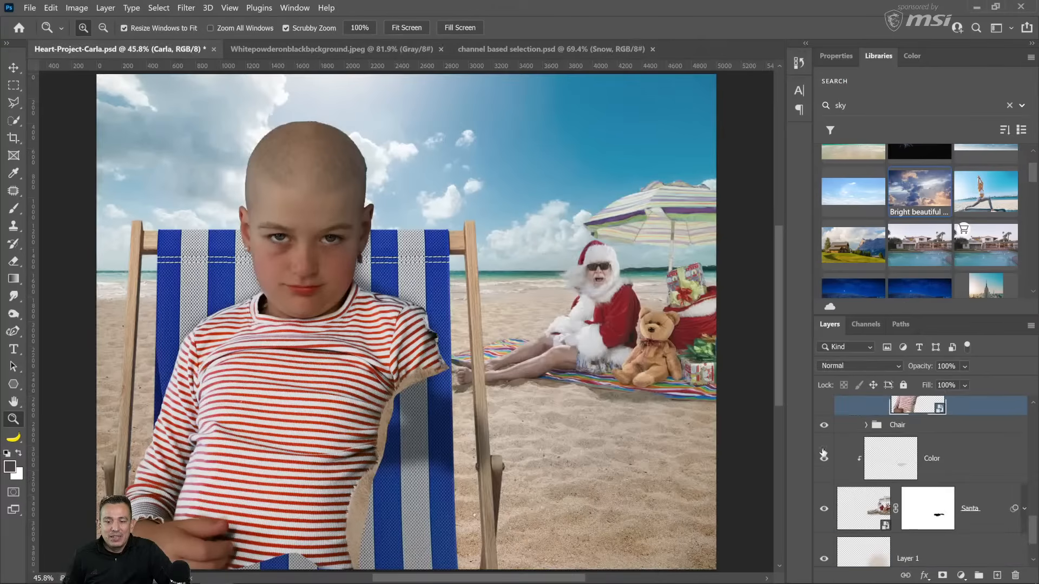
pyautogui.click(823, 426)
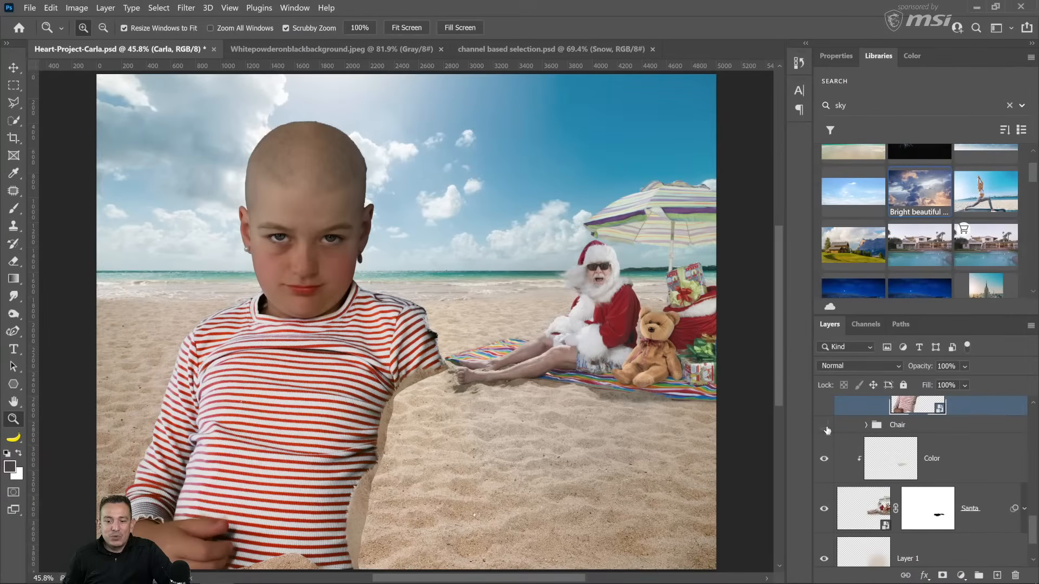
pyautogui.click(823, 425)
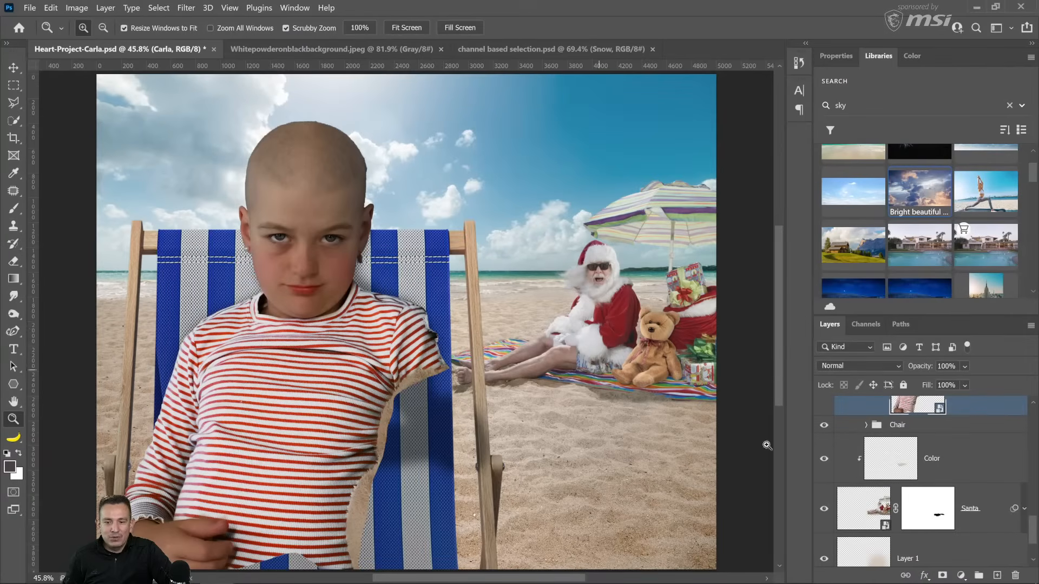
pyautogui.moveTo(822, 427); pyautogui.dragTo(819, 469)
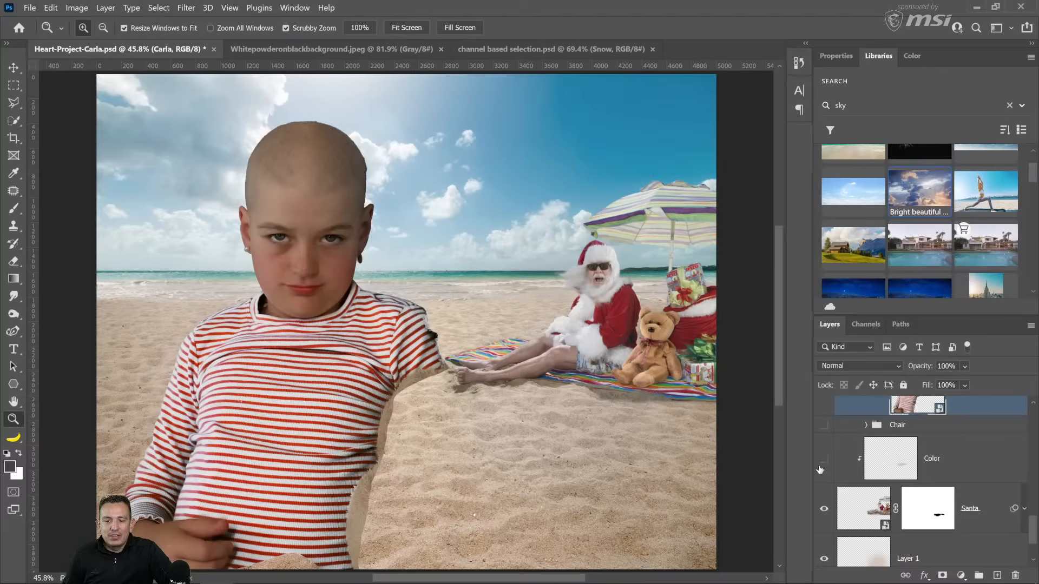
# Check what the Santa layer contributes by toggling its visibility off and on, leaving it shown.
pyautogui.click(823, 508)
pyautogui.click(824, 510)
pyautogui.click(824, 511)
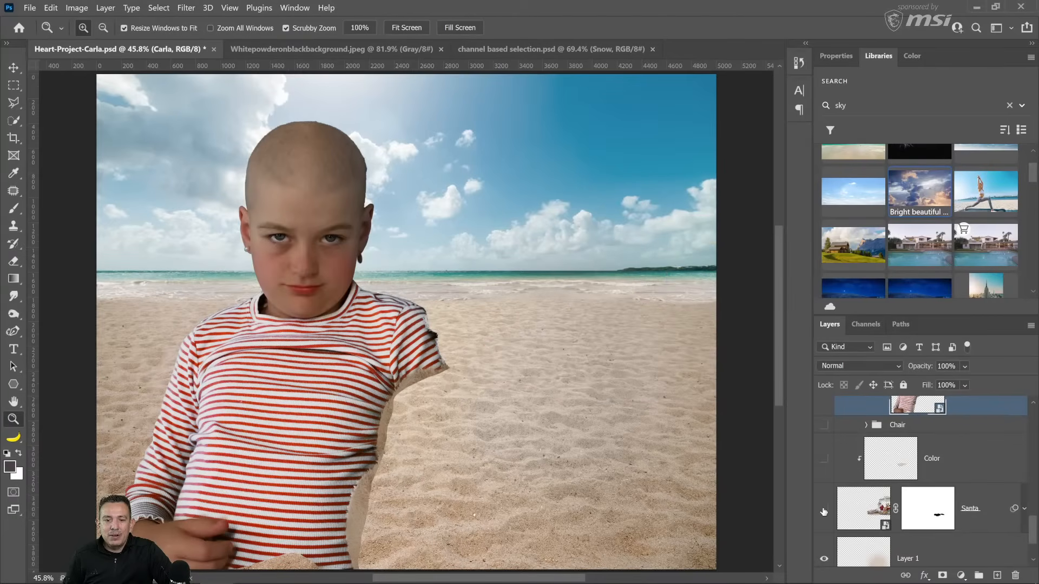
pyautogui.scroll(-1, 823, 511)
pyautogui.click(824, 479)
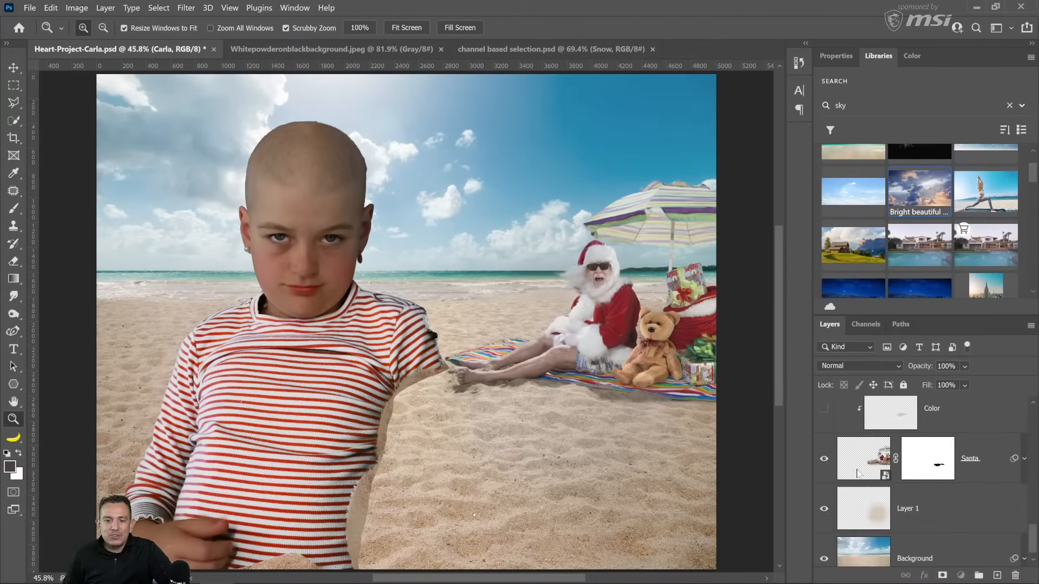
# Open the Santa smart object, toggle its masked Layer 1 above the Teddy group, and close it, saving the changes.
pyautogui.doubleClick(857, 474)
pyautogui.scroll(4, 872, 495)
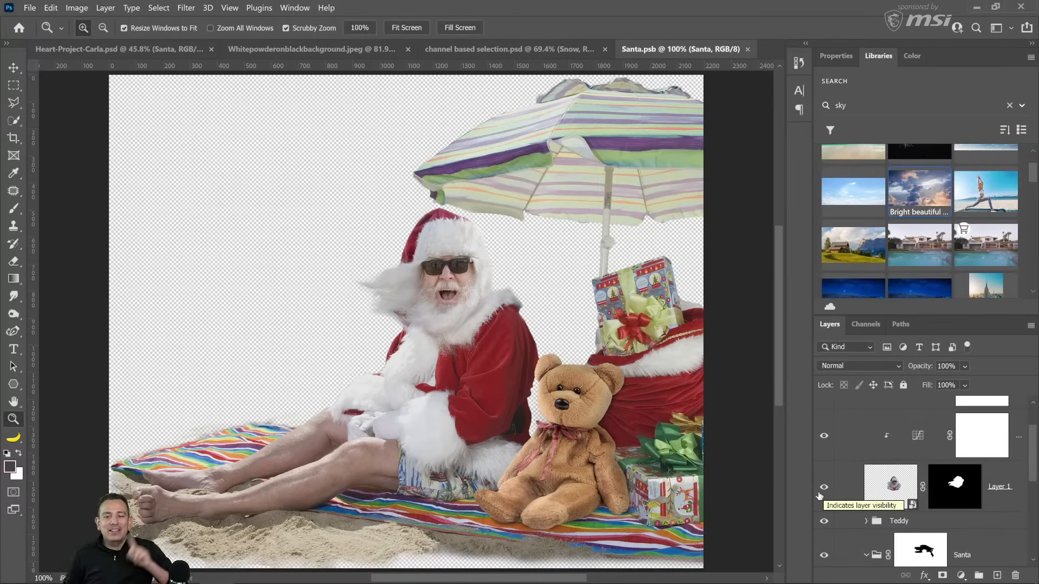
pyautogui.click(823, 488)
pyautogui.click(824, 490)
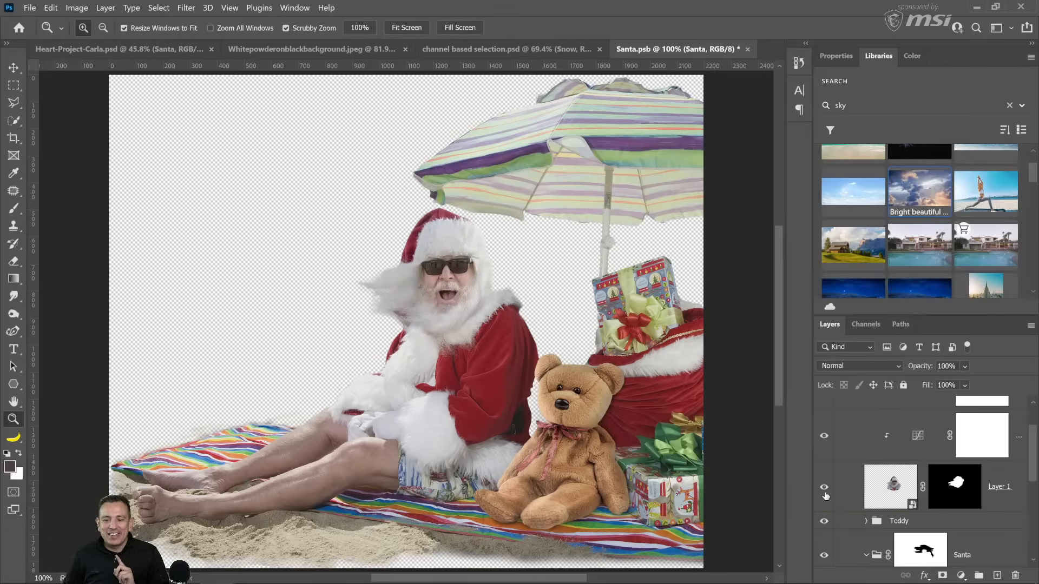
pyautogui.click(824, 490)
pyautogui.click(824, 490)
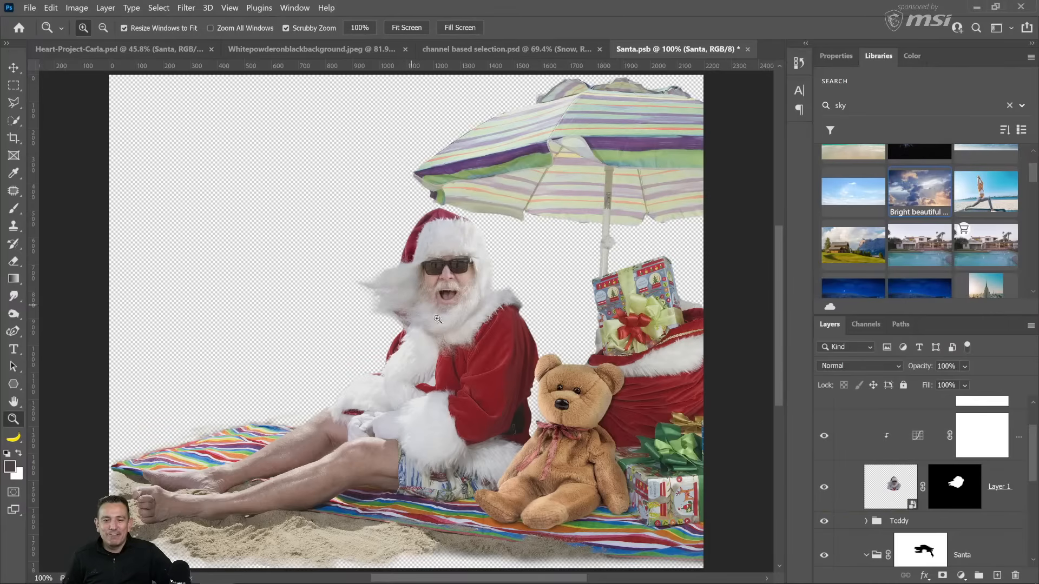
pyautogui.click(747, 50)
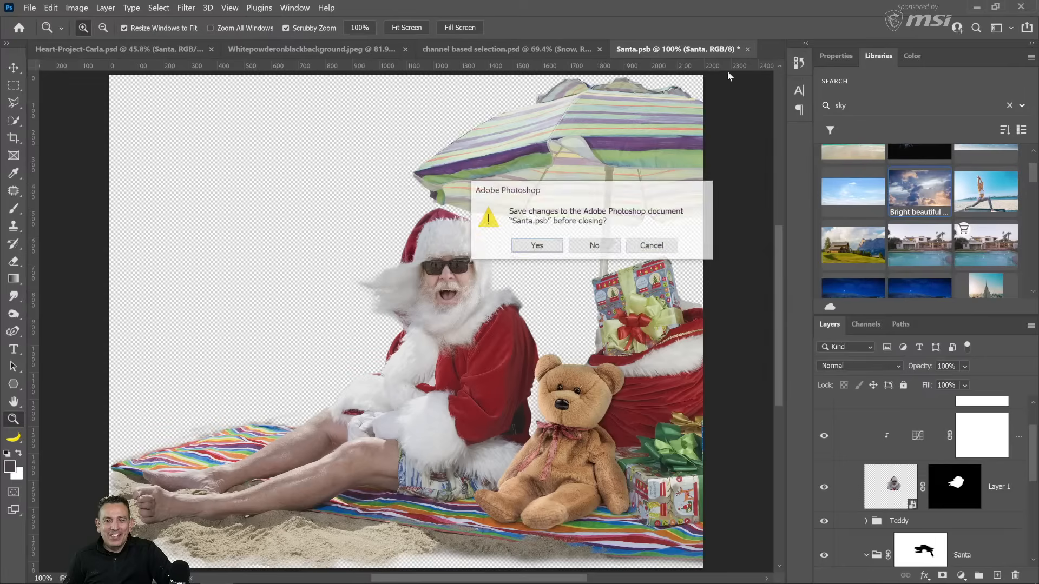
pyautogui.click(536, 244)
# Hide the Santa layer and Layer 1 beneath it, and open the Background smart object.
pyautogui.scroll(-3, 904, 454)
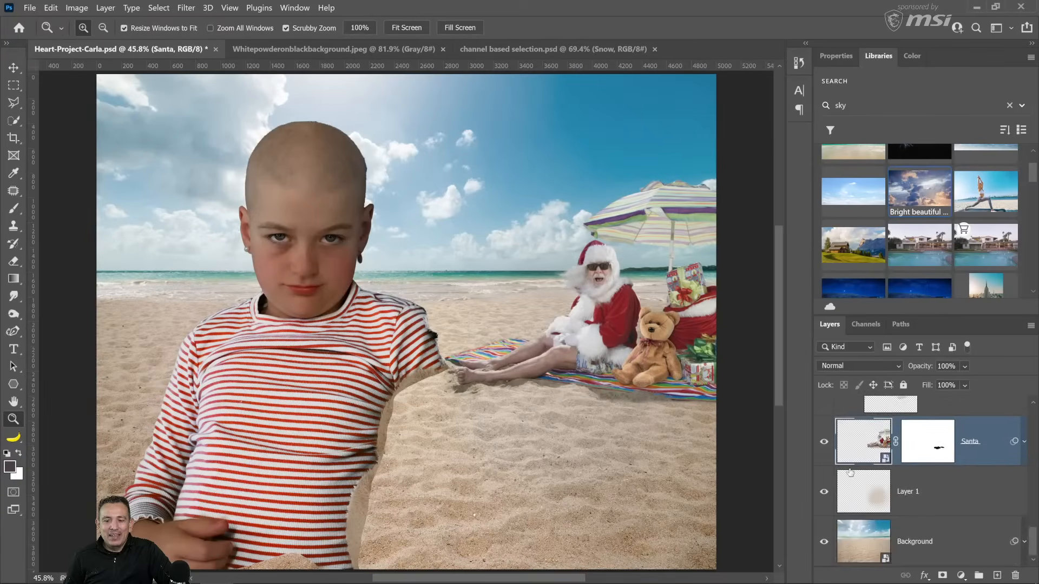
pyautogui.click(824, 441)
pyautogui.doubleClick(853, 553)
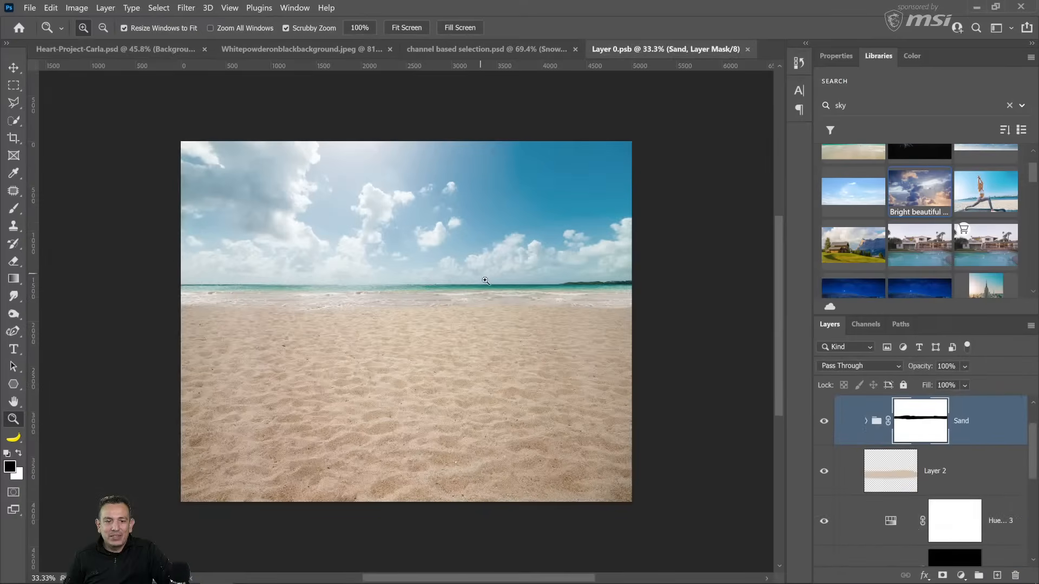
# Toggle the Sand group's visibility and hide the layers below it to examine the original beach photo and sky.
pyautogui.click(824, 423)
pyautogui.click(825, 422)
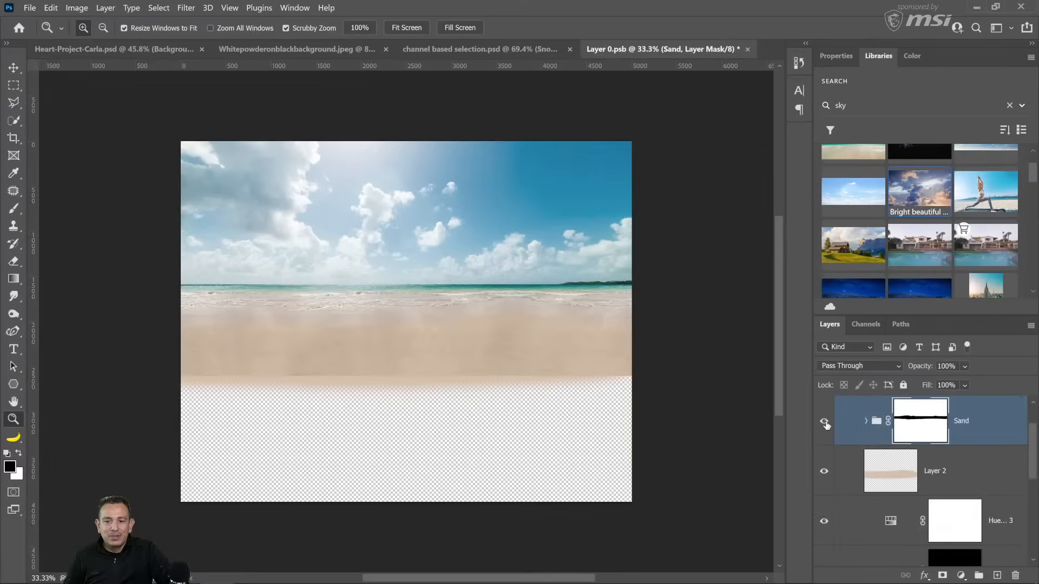
pyautogui.click(825, 422)
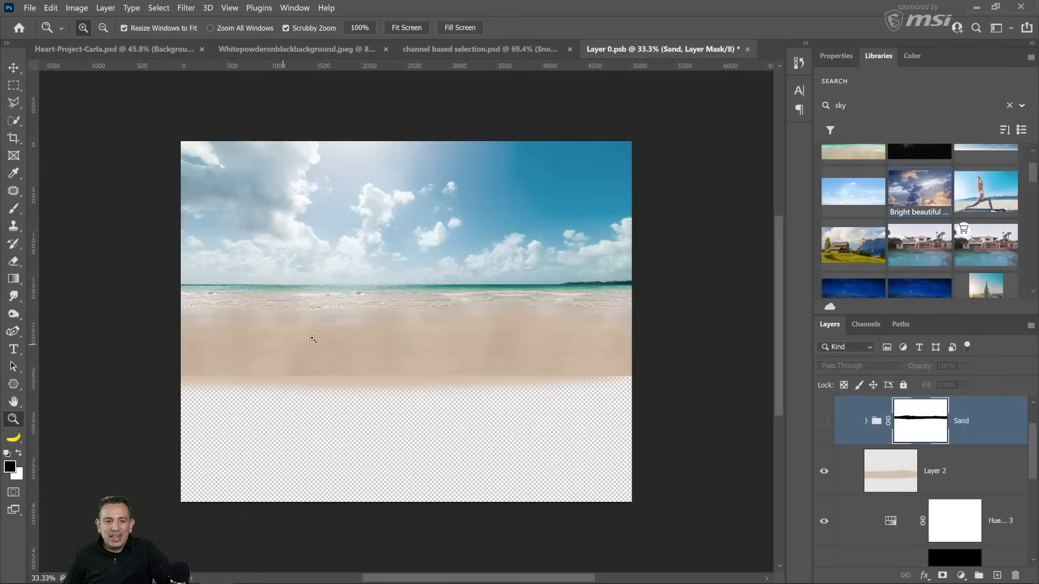
pyautogui.click(823, 423)
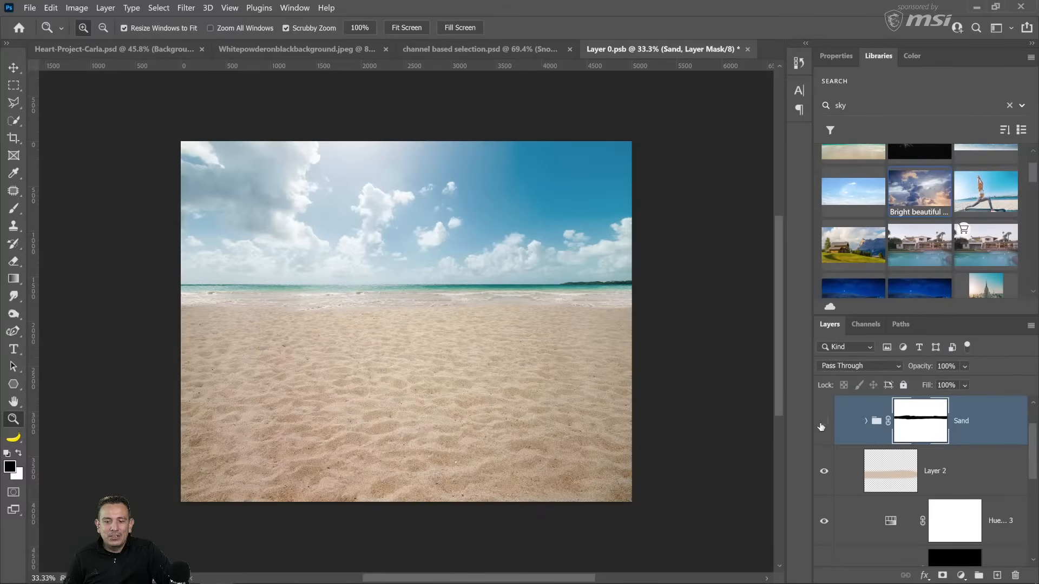
pyautogui.moveTo(823, 423); pyautogui.dragTo(809, 536)
pyautogui.scroll(-3, 857, 524)
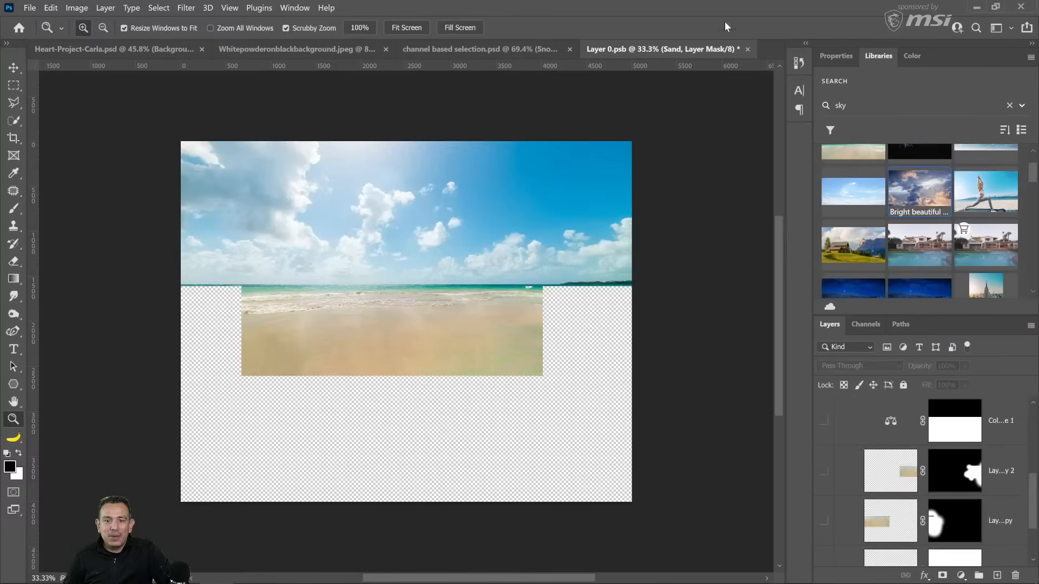
# Close the Background smart object without saving and show the Final Effects layer in the composite.
pyautogui.click(747, 49)
pyautogui.click(595, 244)
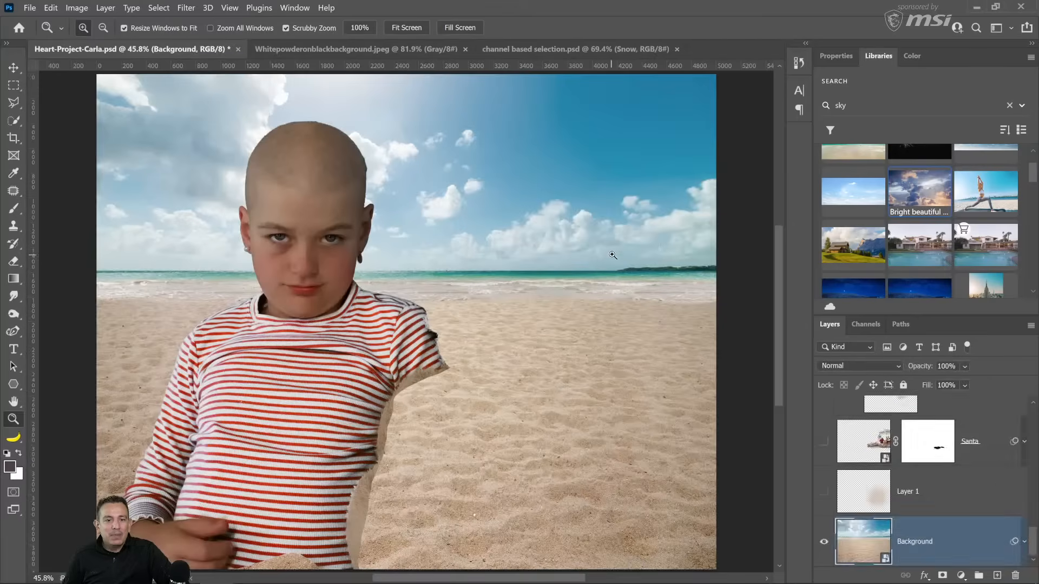
pyautogui.scroll(5, 827, 433)
pyautogui.click(823, 421)
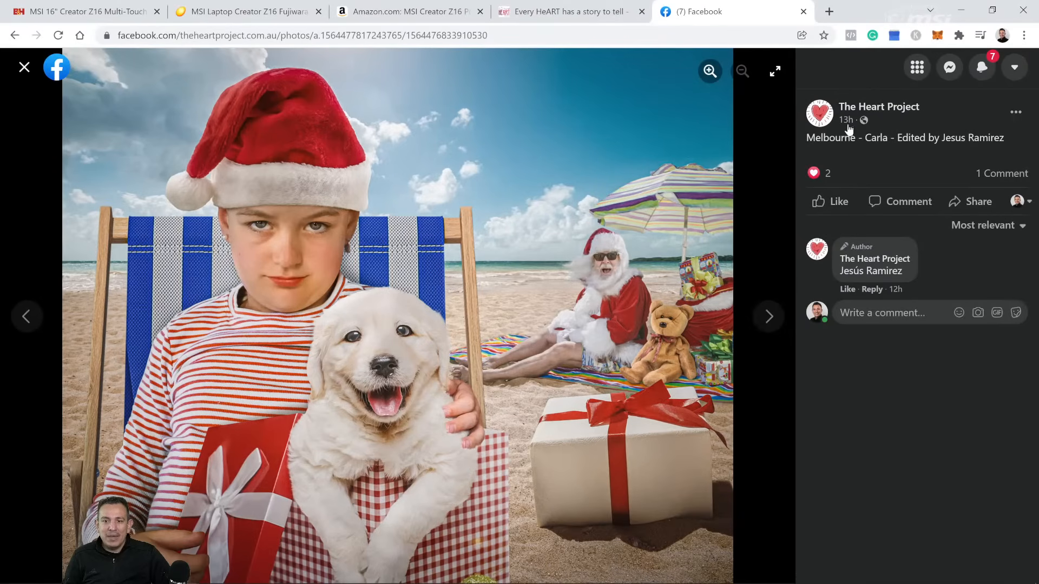
# View The Heart Project's Facebook page details and its website in the browser, and return to Photoshop.
pyautogui.moveTo(892, 114)
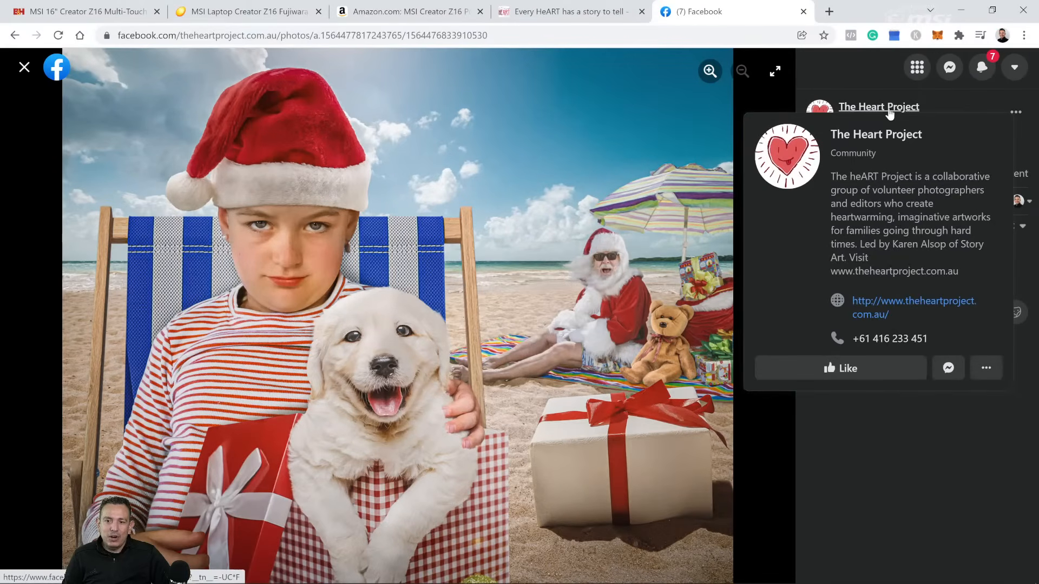
pyautogui.click(532, 14)
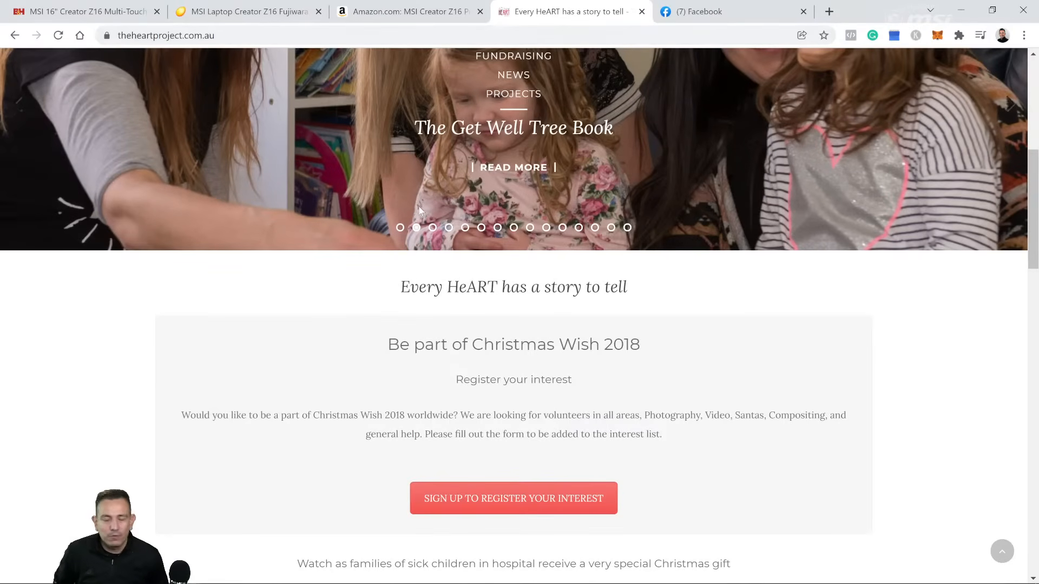
pyautogui.click(961, 13)
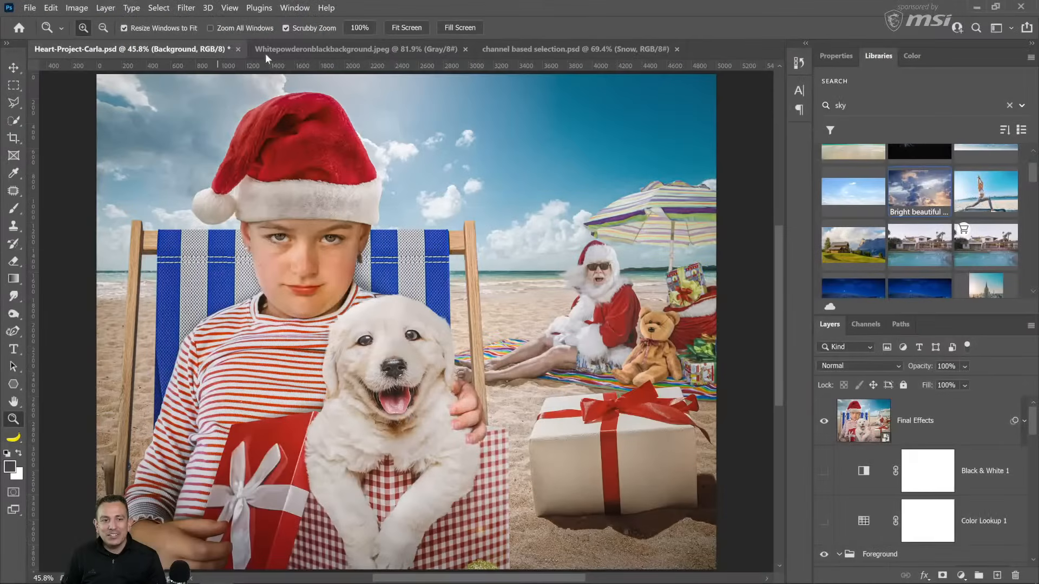
# Close the Christmas beach composite without saving, and close Whitepowderonblackbackground.jpeg.
pyautogui.click(237, 49)
pyautogui.click(595, 247)
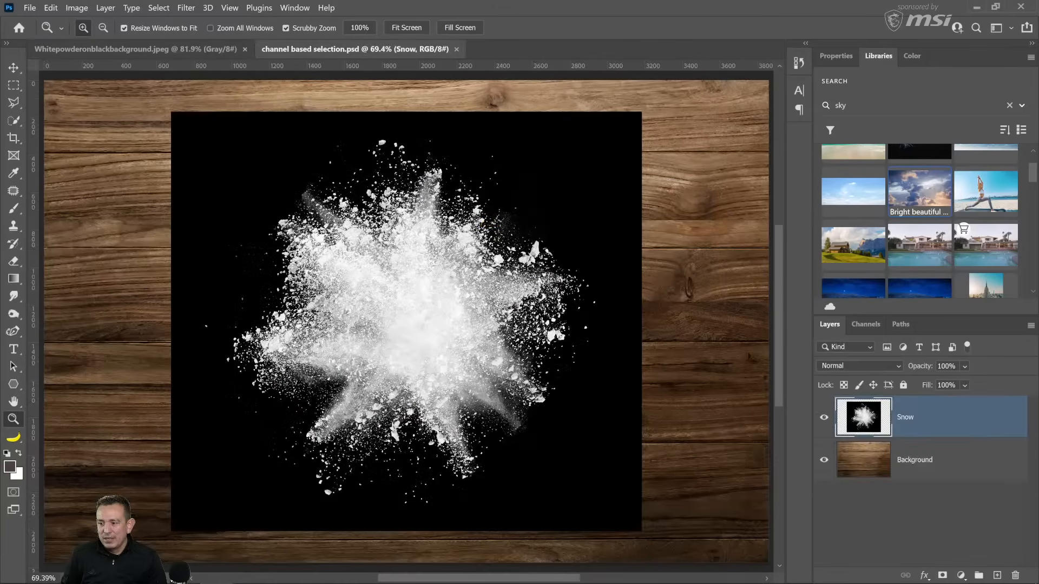
pyautogui.click(125, 56)
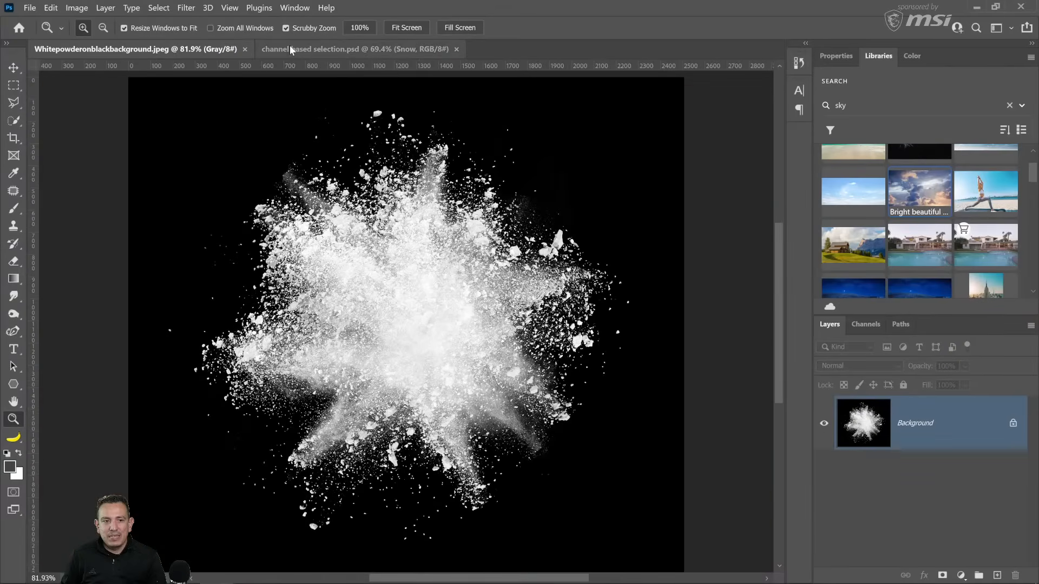
pyautogui.click(290, 47)
pyautogui.click(246, 49)
# Open man.jpg from the Masking Live folder and fit the image on screen.
pyautogui.click(30, 7)
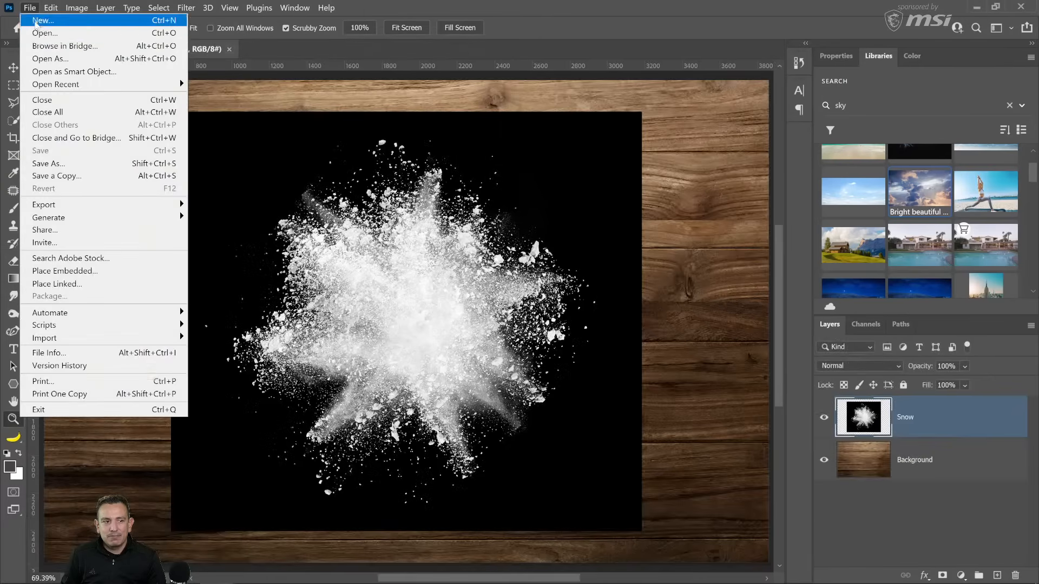
pyautogui.click(70, 32)
pyautogui.doubleClick(303, 140)
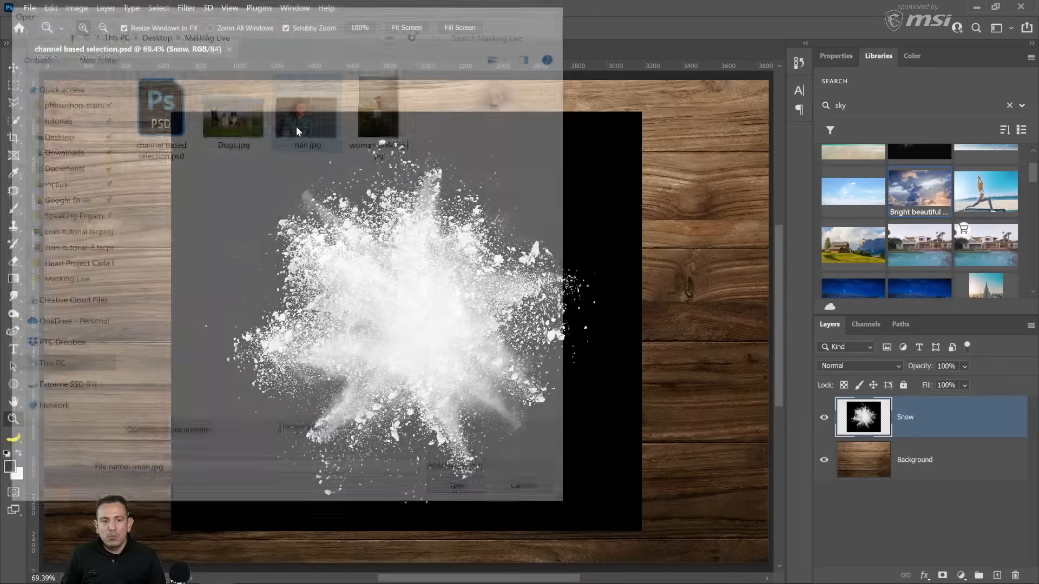
pyautogui.doubleClick(13, 400)
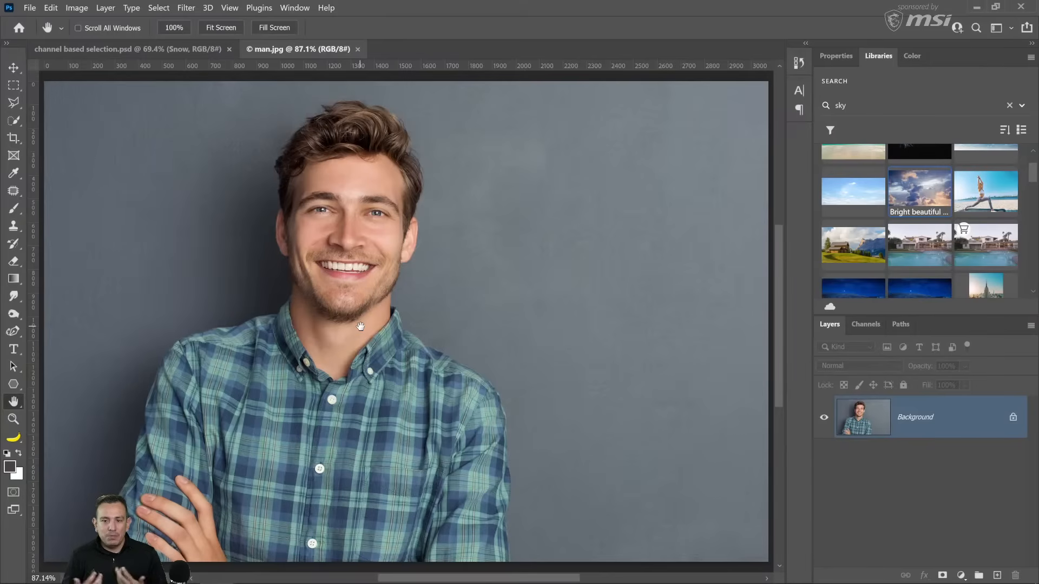
# Enter the Select and Mask workspace, set the Onion Skin transparency to 50%, and review the available view modes.
pyautogui.click(836, 56)
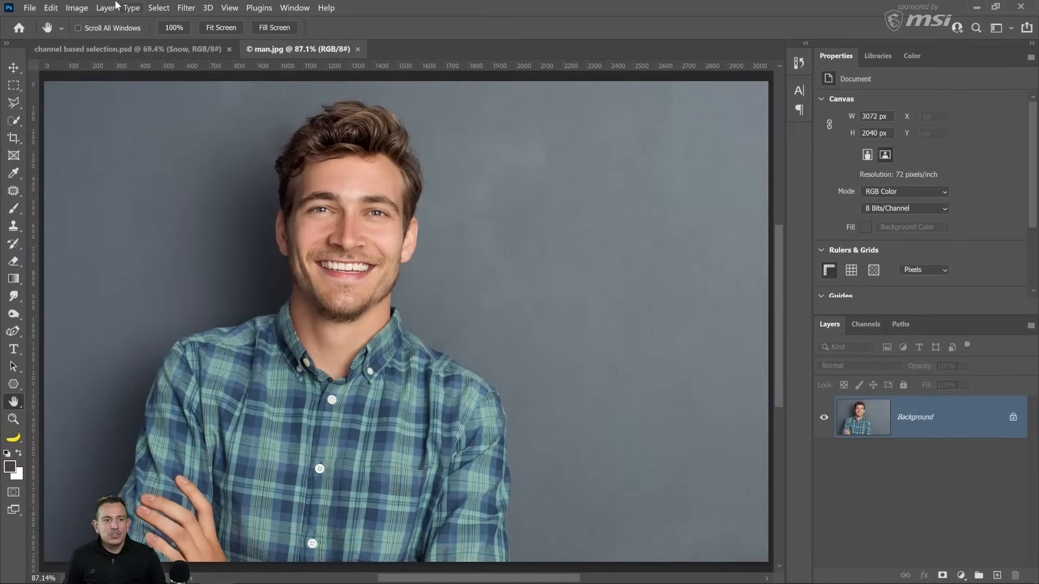
pyautogui.click(152, 9)
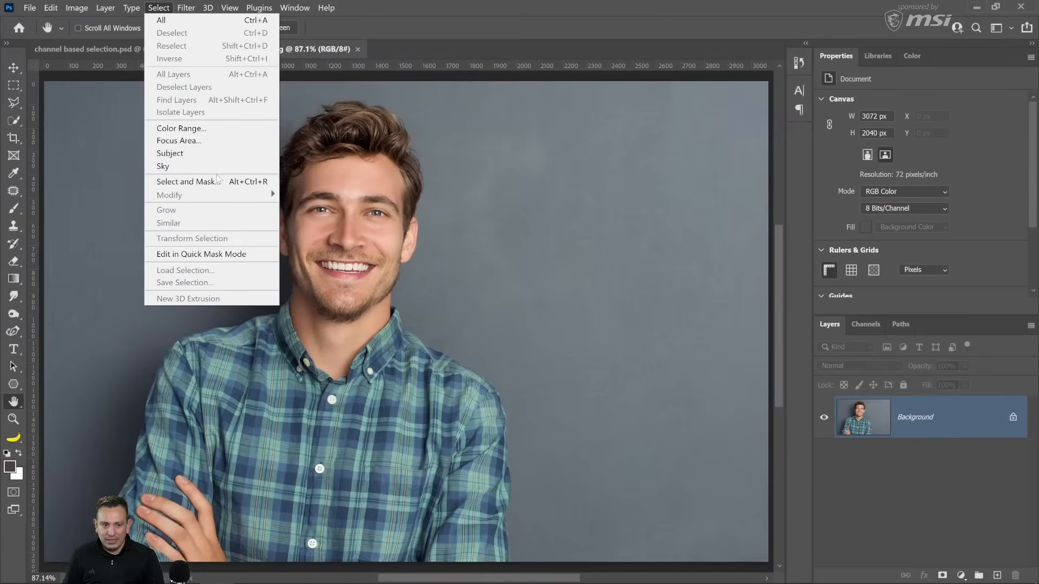
pyautogui.click(219, 181)
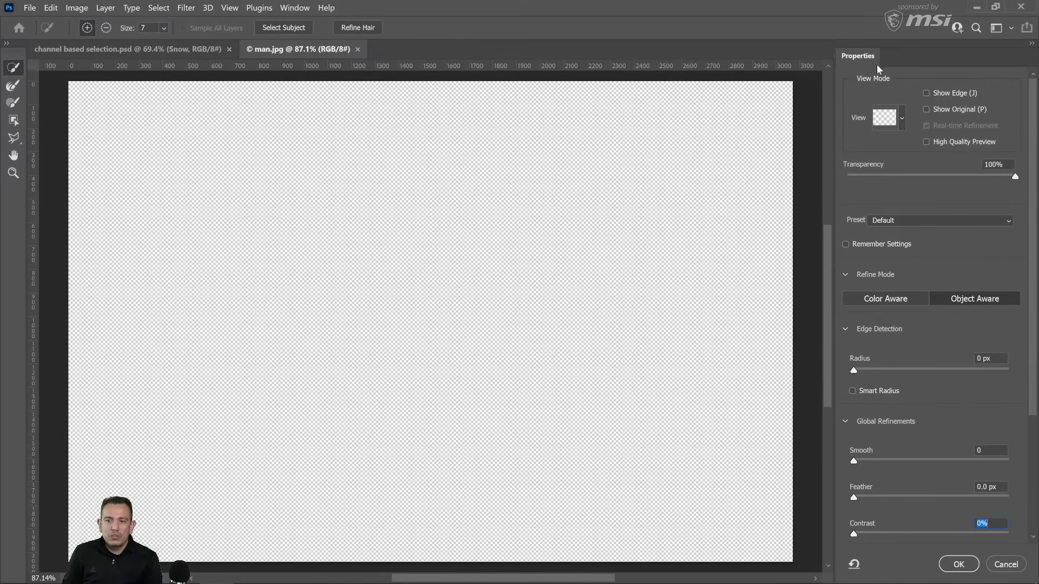
pyautogui.click(903, 123)
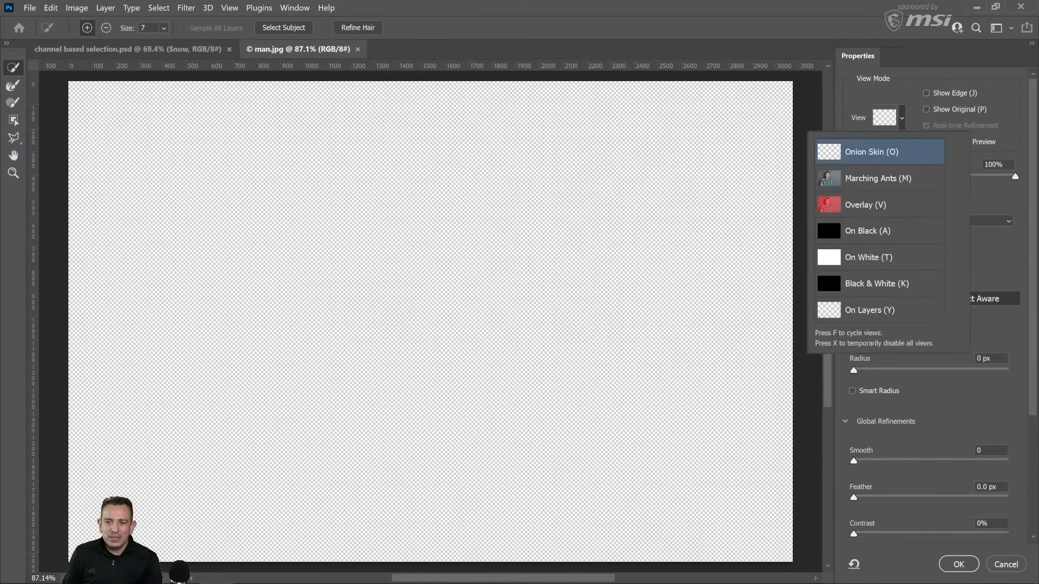
pyautogui.moveTo(992, 164); pyautogui.dragTo(956, 165)
pyautogui.write('5')
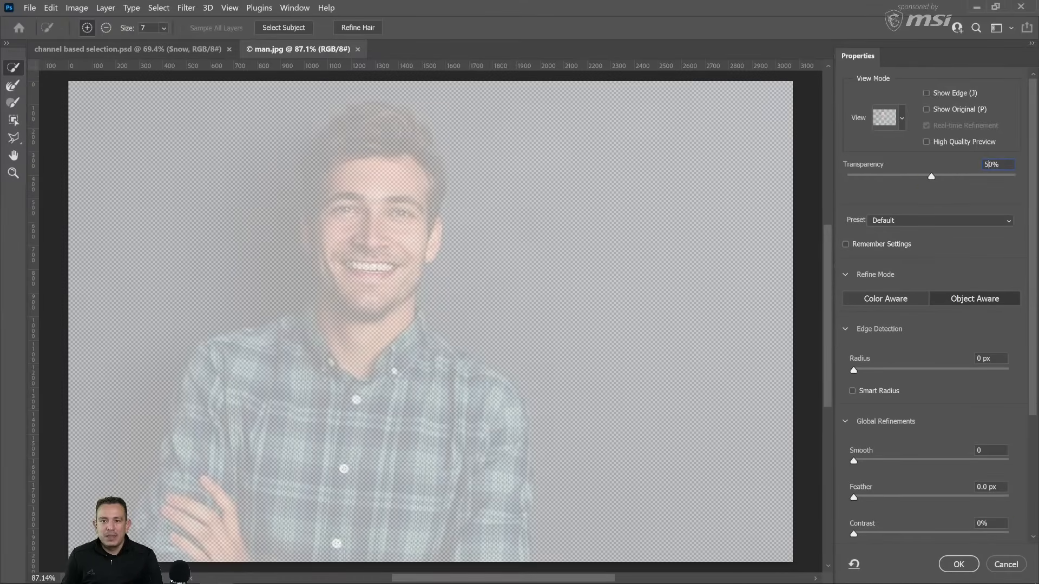
pyautogui.click(902, 118)
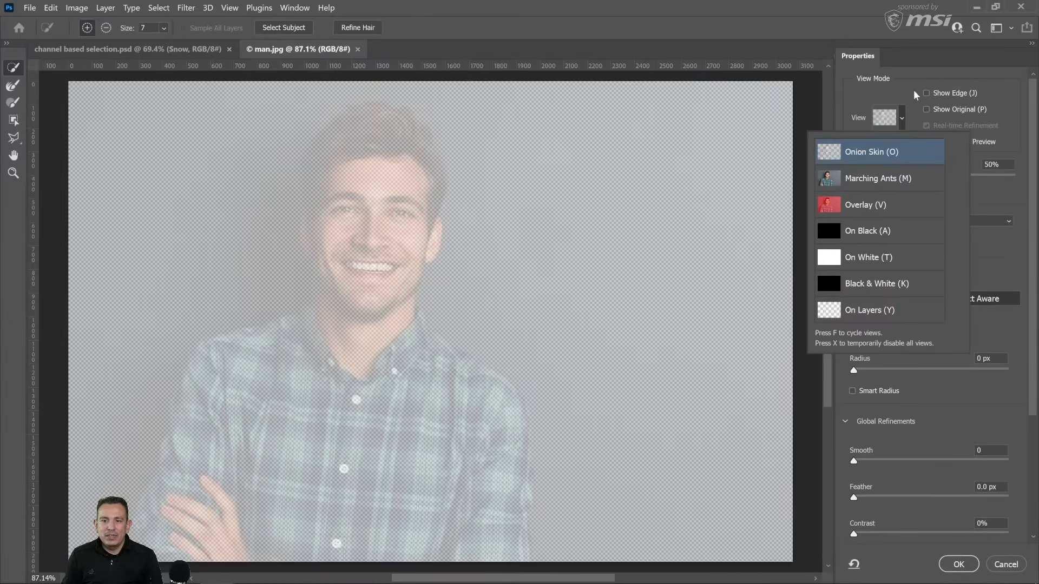
pyautogui.click(914, 95)
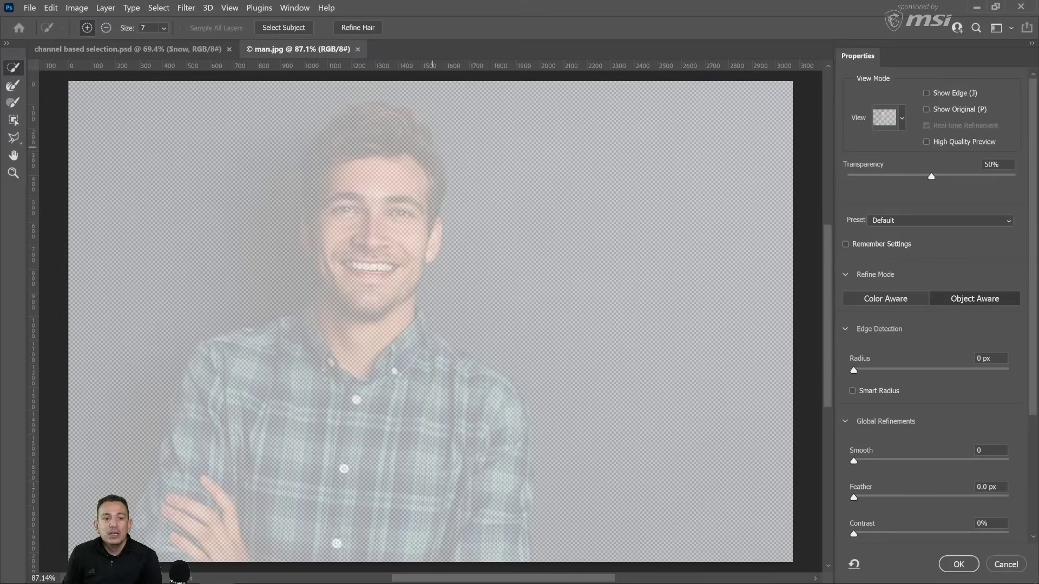
# Select the man with Select Subject and display the mask in the Black & White view.
pyautogui.click(288, 31)
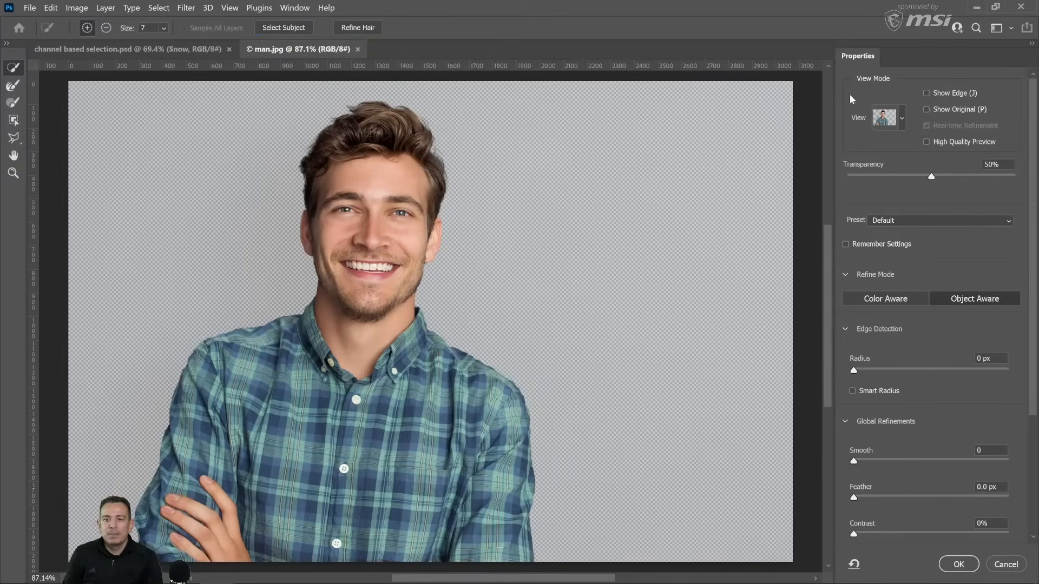
pyautogui.click(901, 118)
pyautogui.click(880, 285)
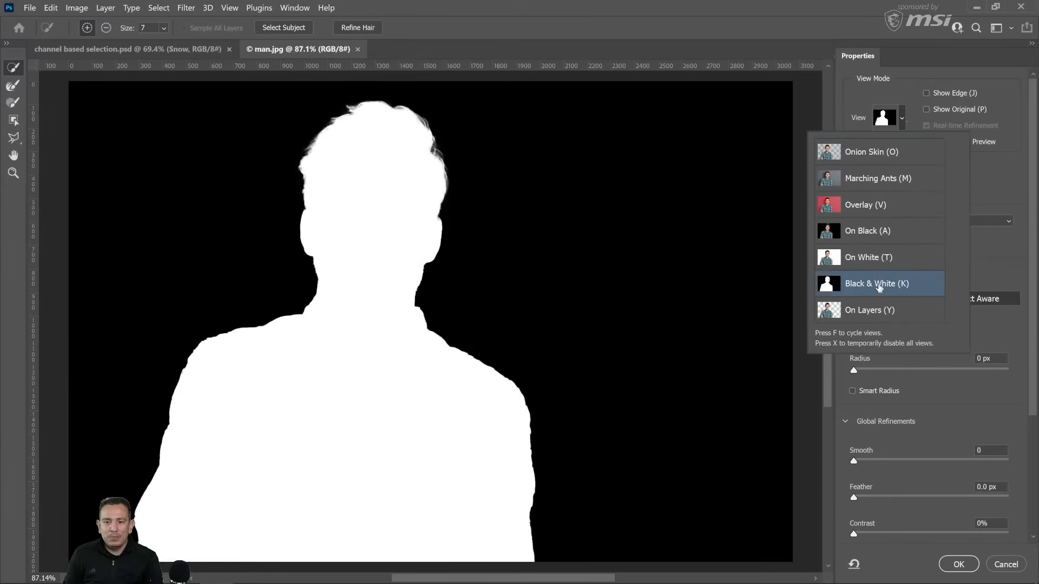
# Smooth the jagged mask edge along the man's shoulder by setting Smooth to 21.
pyautogui.click(13, 174)
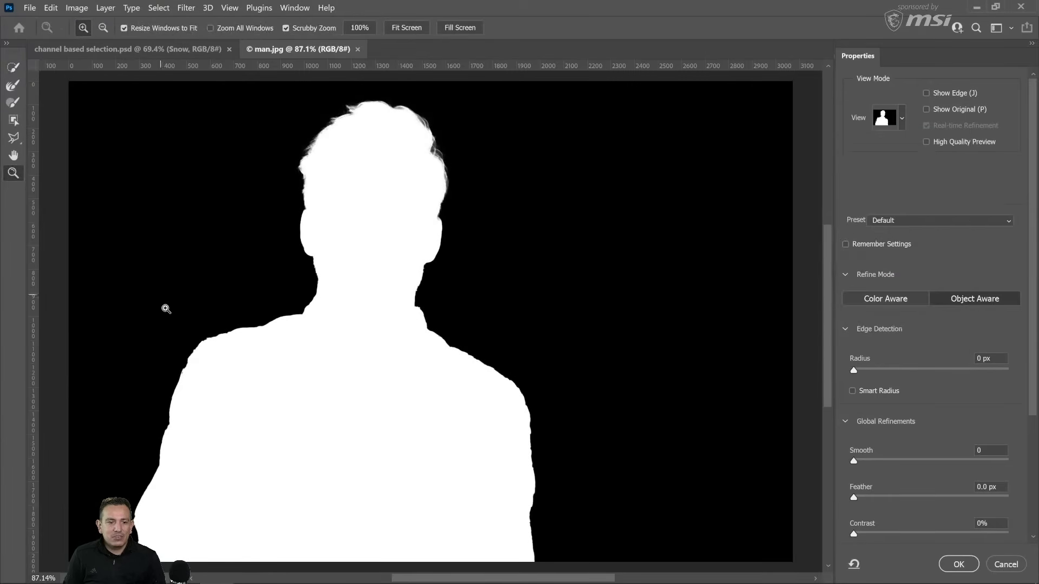
pyautogui.moveTo(189, 346); pyautogui.dragTo(222, 336)
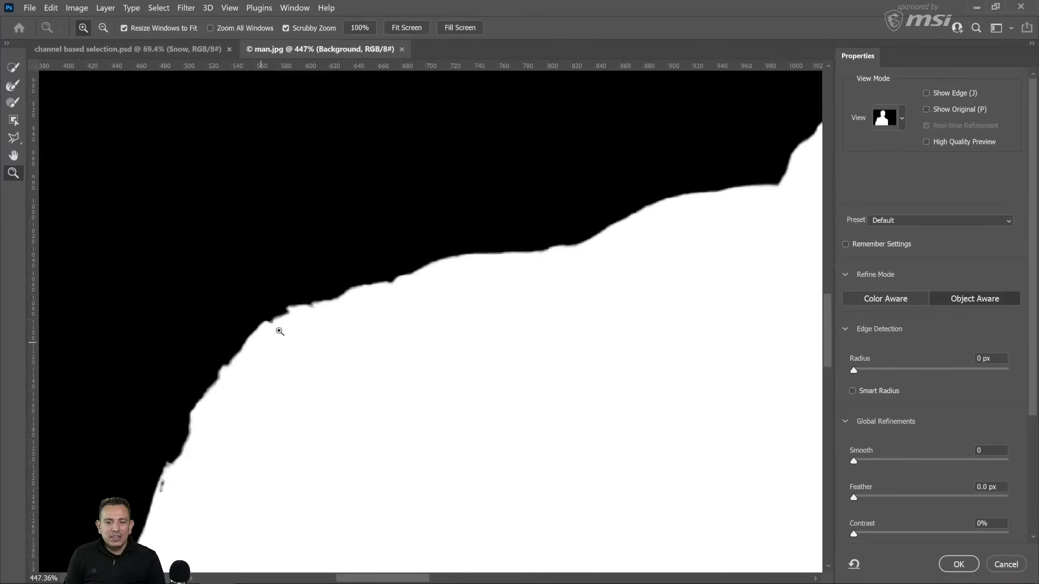
pyautogui.scroll(-5, 909, 447)
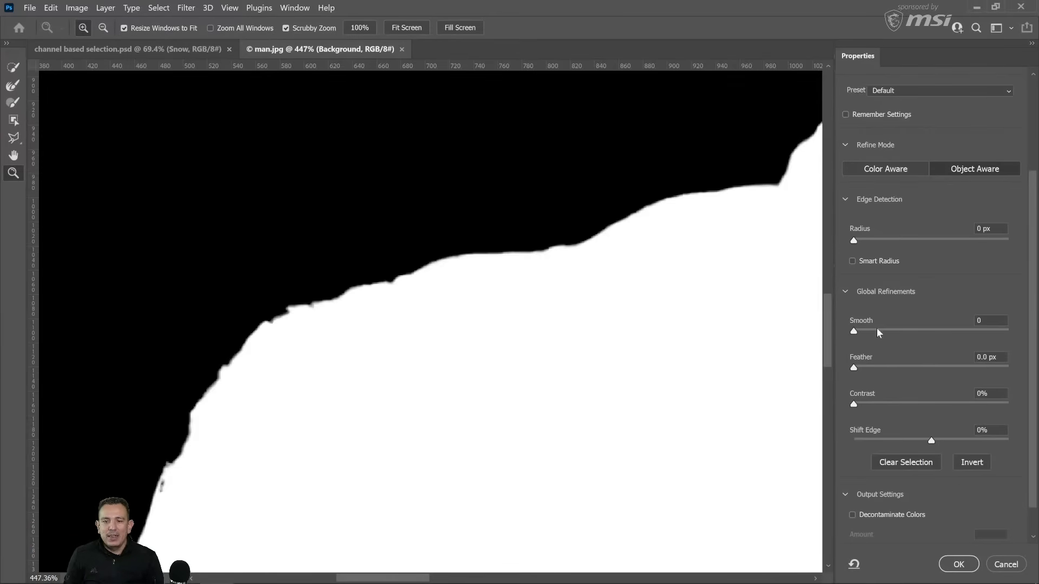
pyautogui.moveTo(854, 332); pyautogui.dragTo(888, 338)
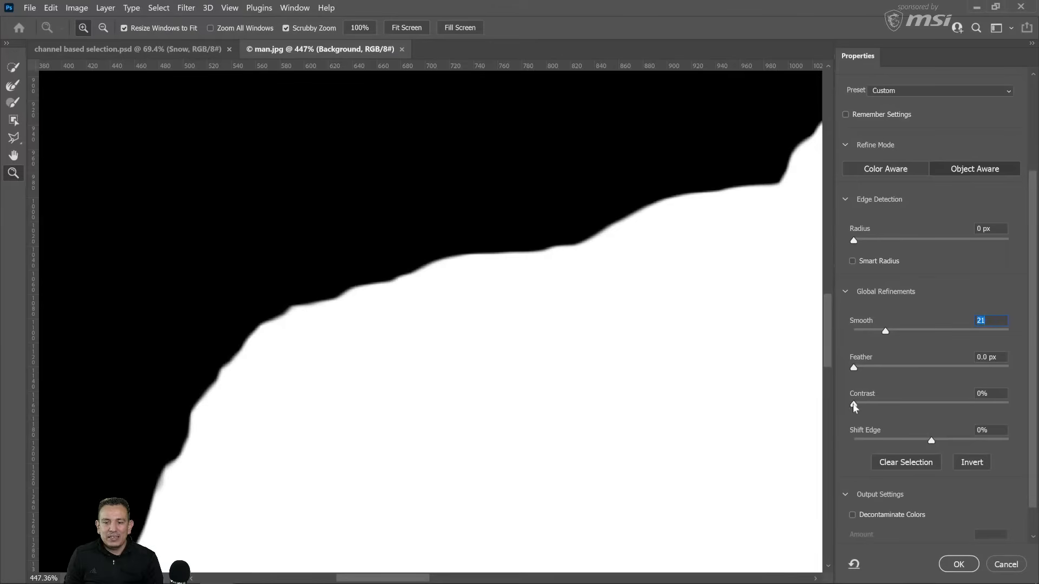
# Set the mask's Contrast to 21% and Feather to 0.9 px, and check the edges around the shoulder and hair.
pyautogui.moveTo(853, 404); pyautogui.dragTo(886, 407)
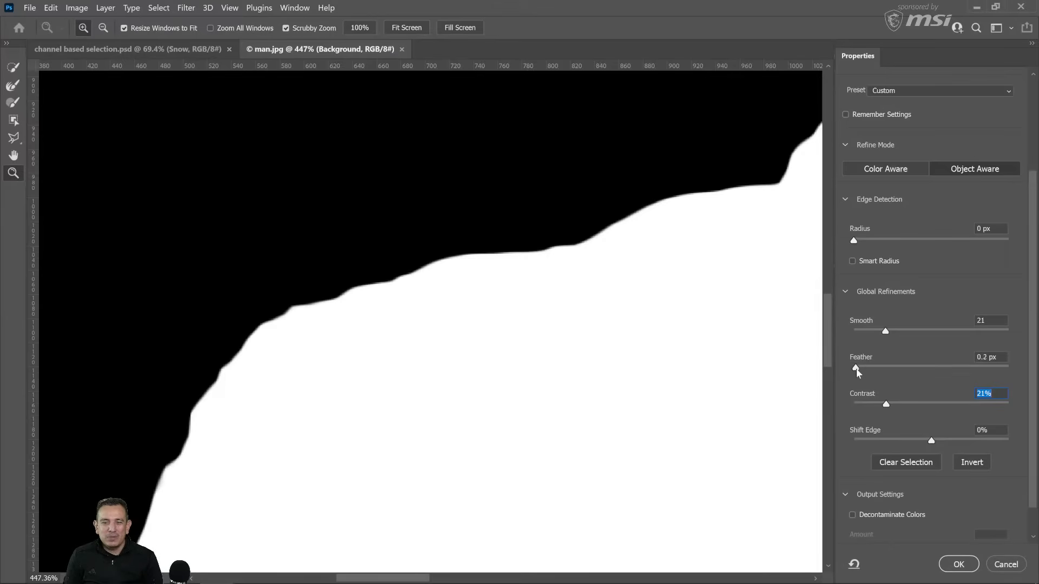
pyautogui.moveTo(856, 373)
pyautogui.mouseDown()
pyautogui.moveTo(871, 373)
pyautogui.moveTo(854, 373)
pyautogui.moveTo(862, 375)
pyautogui.mouseUp()
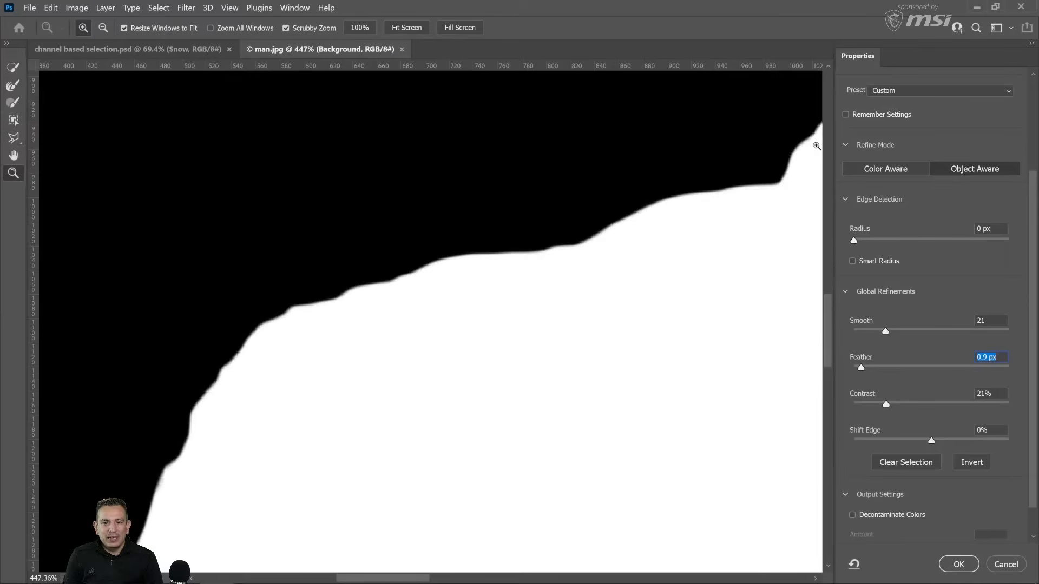
pyautogui.click(14, 156)
pyautogui.moveTo(353, 173); pyautogui.dragTo(323, 378)
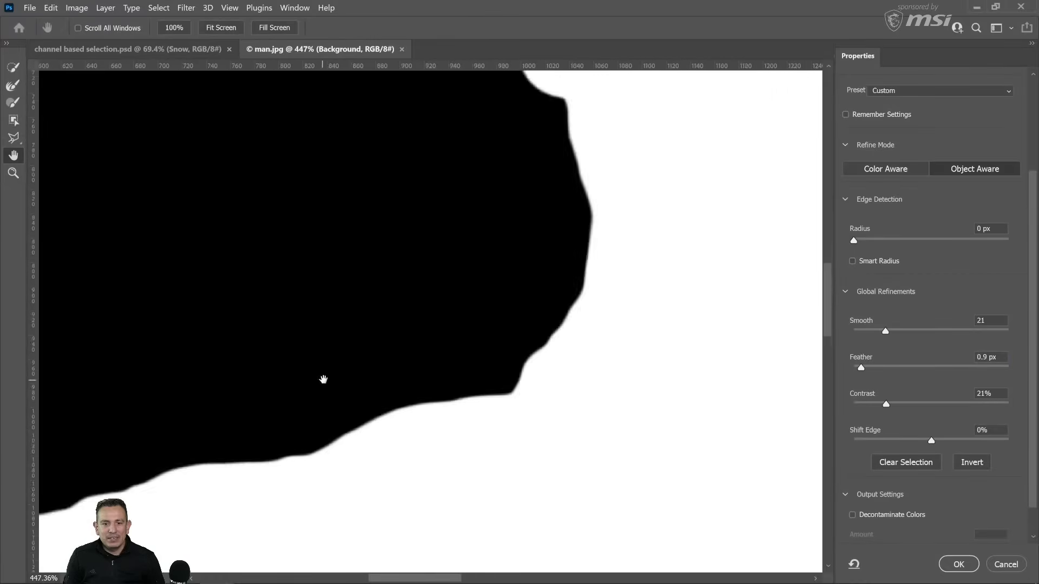
pyautogui.moveTo(553, 312); pyautogui.dragTo(656, 372)
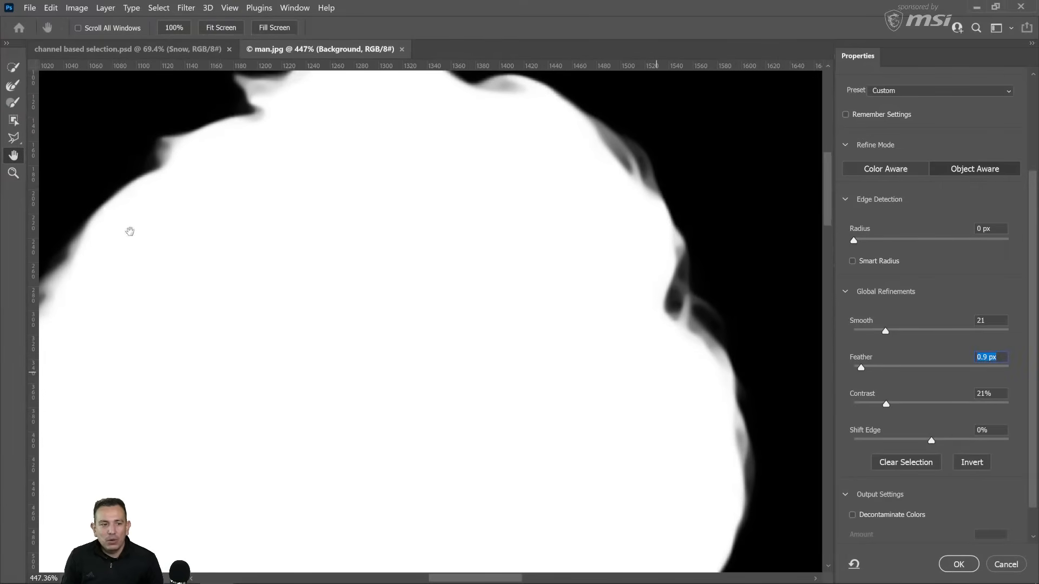
pyautogui.doubleClick(21, 159)
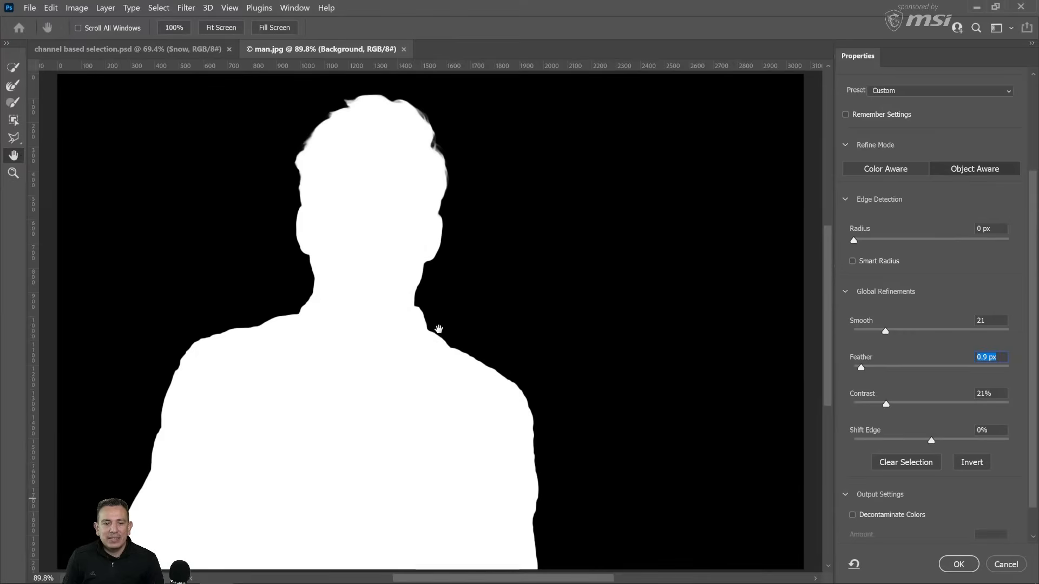
# Preview the cutout in the On White view and apply the refined selection as a layer mask on the man.
pyautogui.scroll(5, 939, 340)
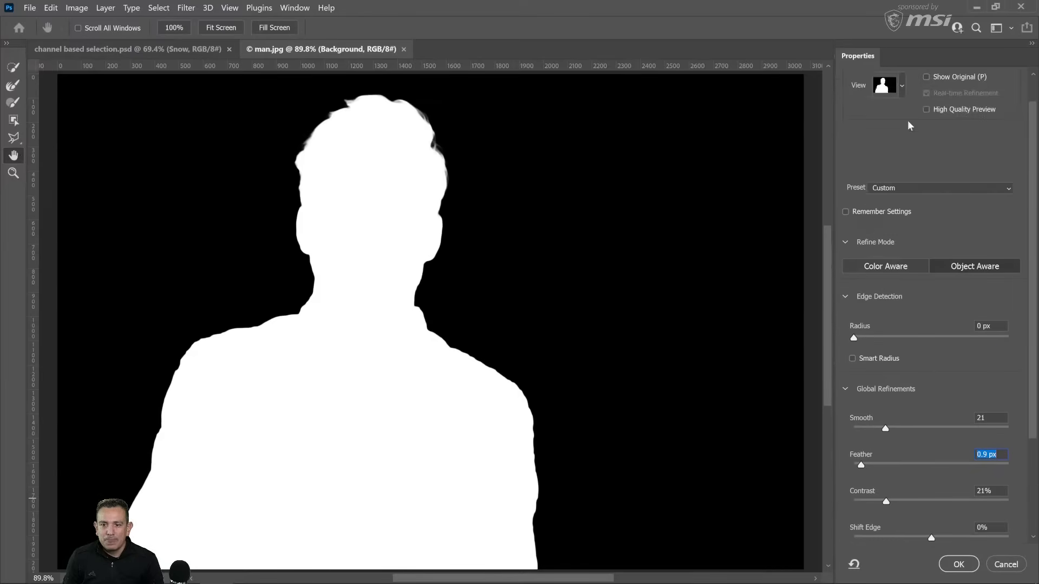
pyautogui.click(902, 119)
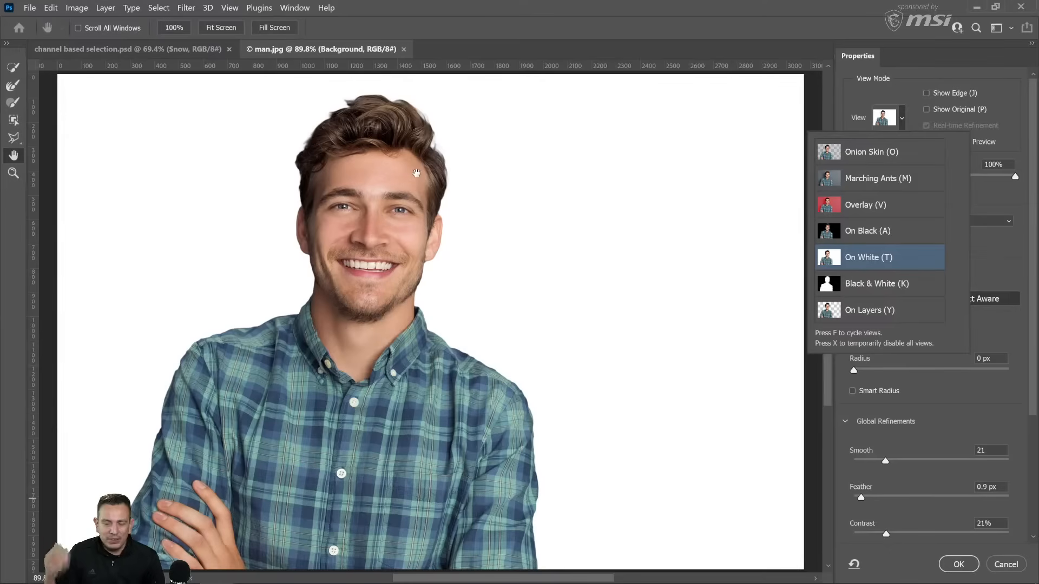
pyautogui.click(864, 96)
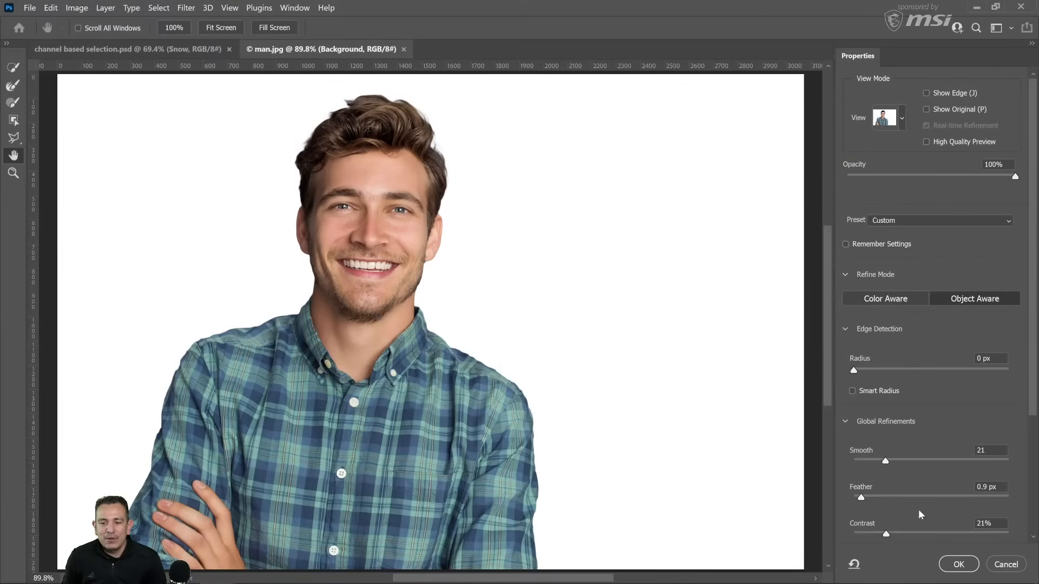
pyautogui.click(949, 565)
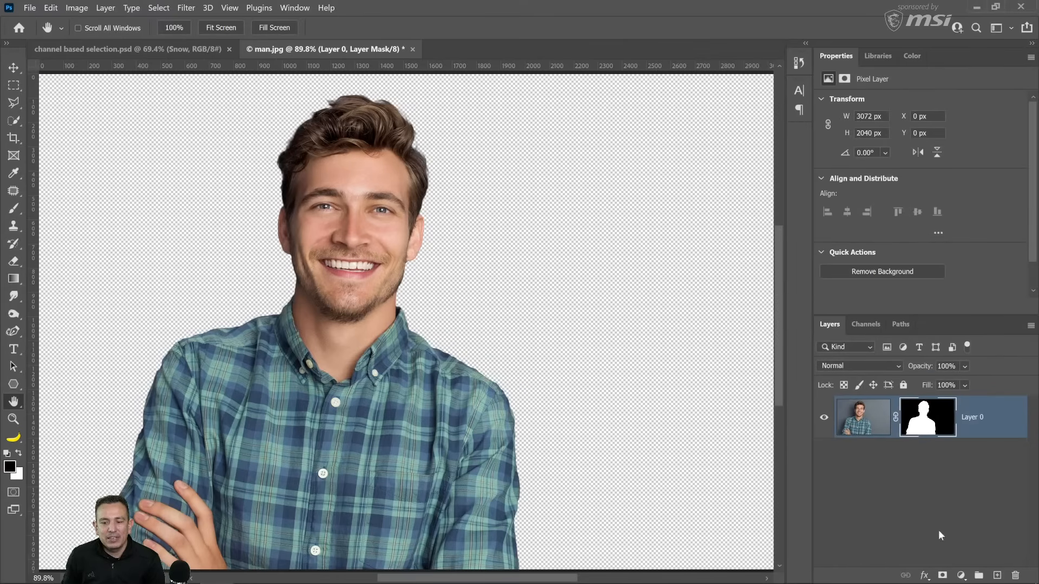
# Add a grey (6f6f6f) Solid Color fill layer and move it beneath the masked man's layer.
pyautogui.click(961, 575)
pyautogui.click(952, 338)
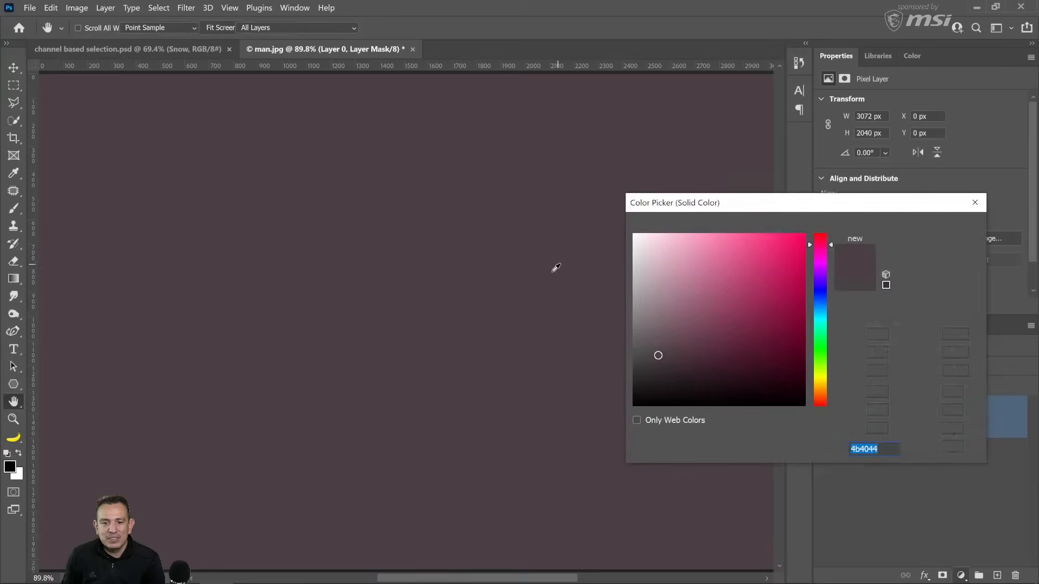
pyautogui.moveTo(644, 346); pyautogui.dragTo(629, 331)
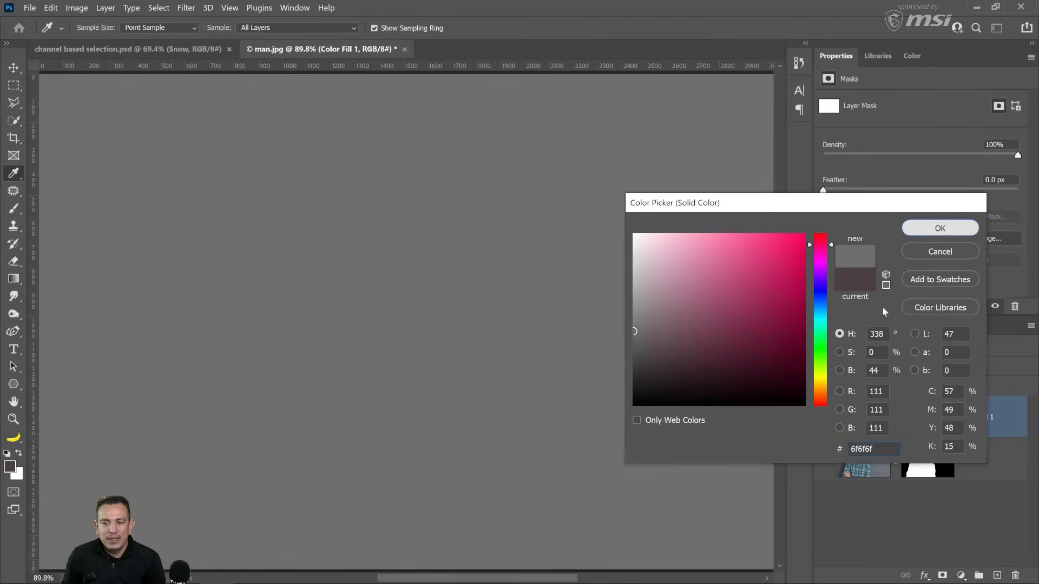
pyautogui.click(940, 227)
pyautogui.press('h')
pyautogui.hotkey('ctrl', '[')
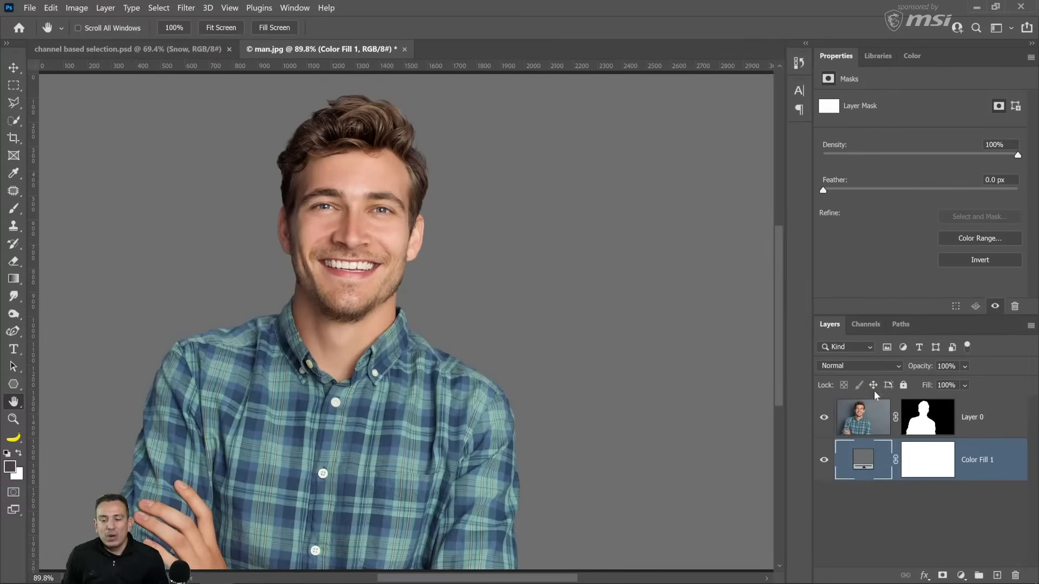
# Reopen the man's layer mask in the Select and Mask workspace.
pyautogui.click(919, 423)
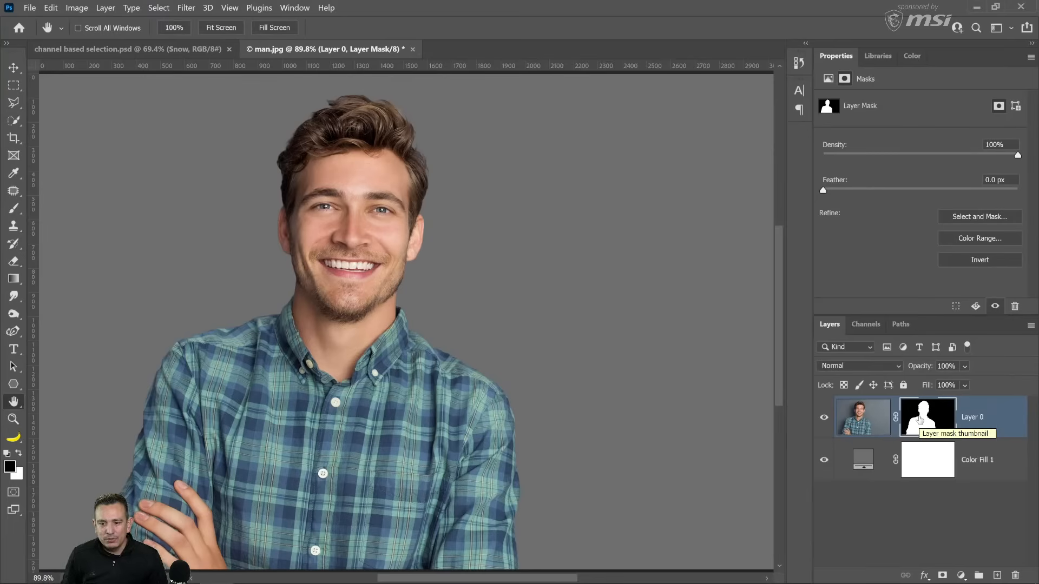
pyautogui.doubleClick(919, 421)
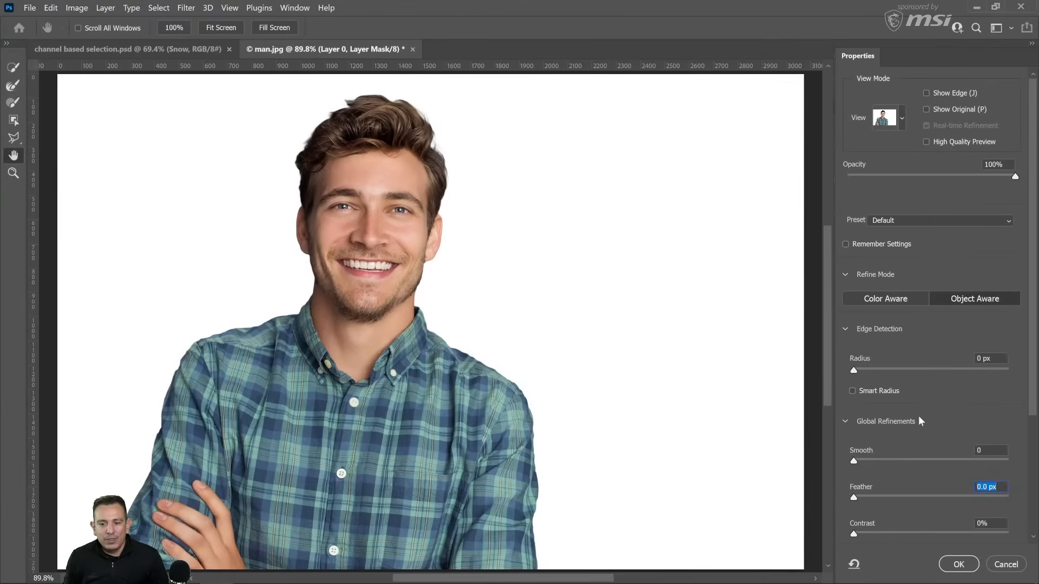
pyautogui.scroll(-1, 902, 459)
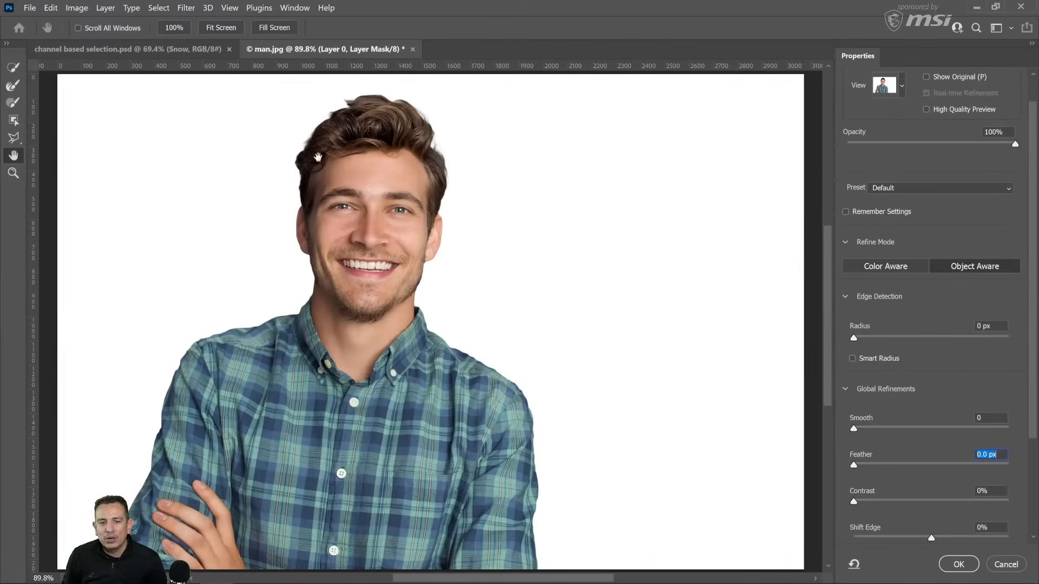
pyautogui.scroll(-1, 895, 428)
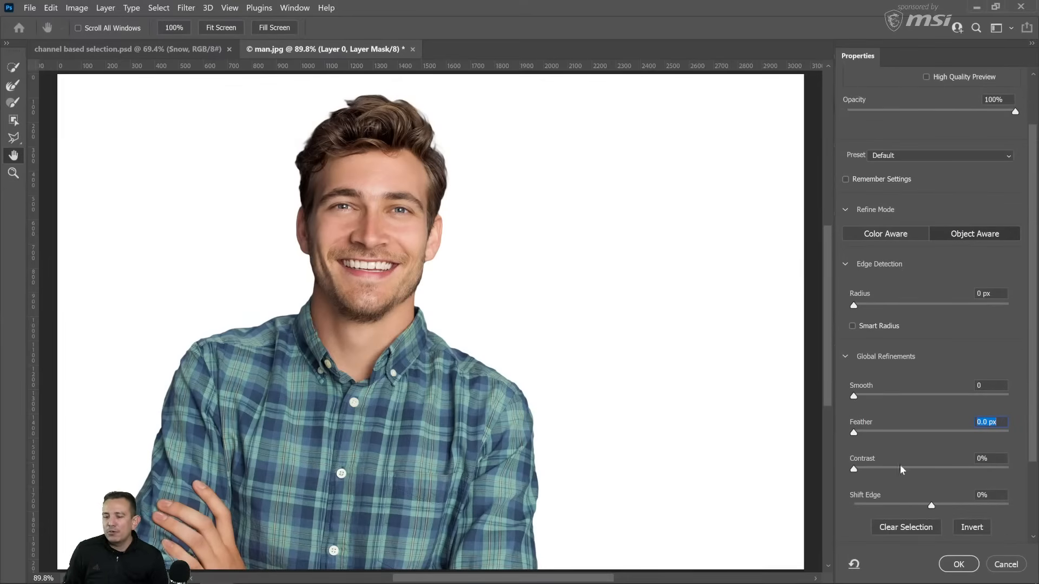
pyautogui.scroll(2, 906, 490)
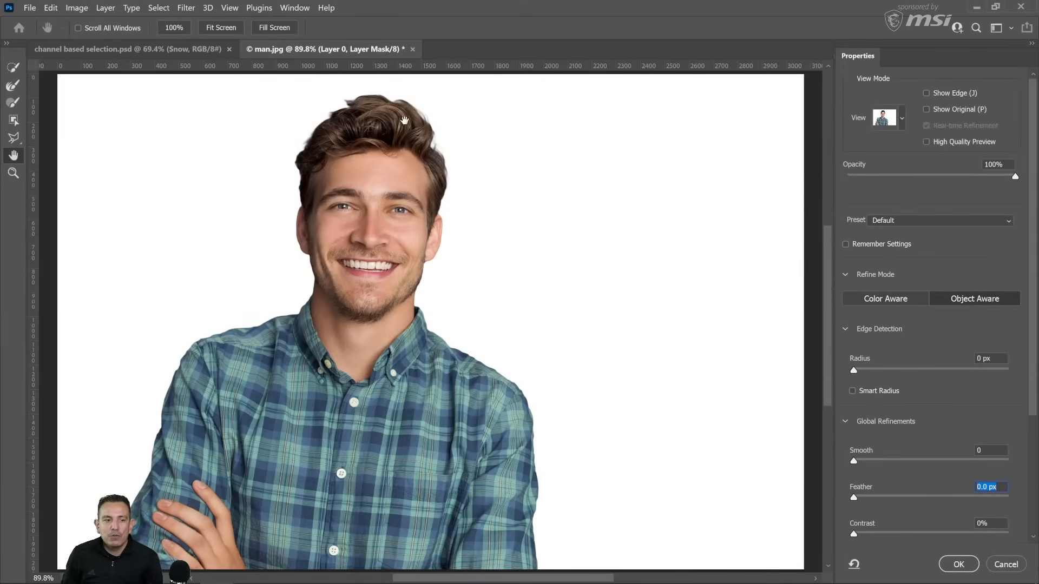
# Paint along the man's hair edge from ear to ear with the Refine Edge Brush at size 60.
pyautogui.click(13, 86)
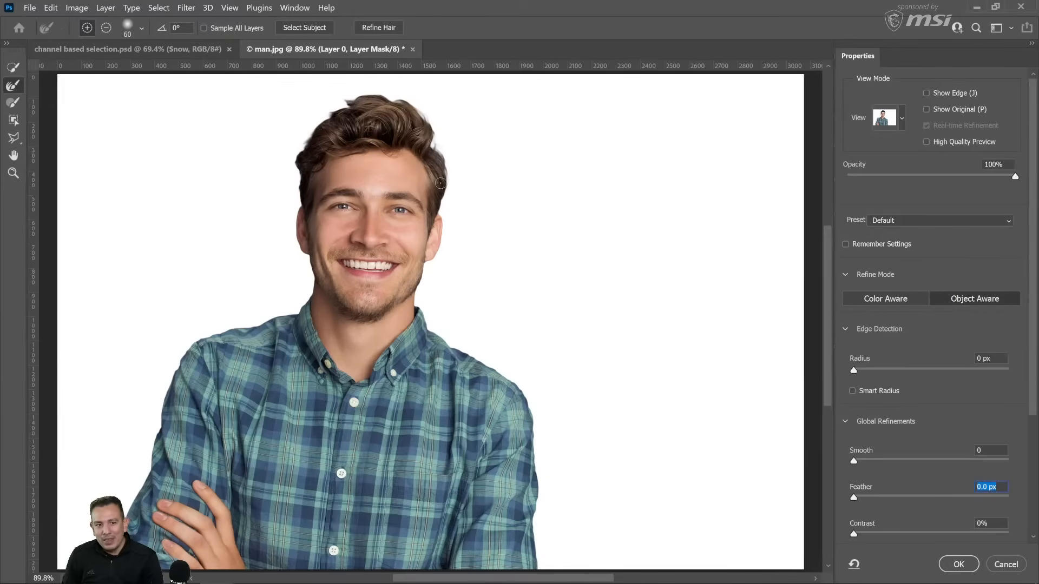
pyautogui.click(378, 27)
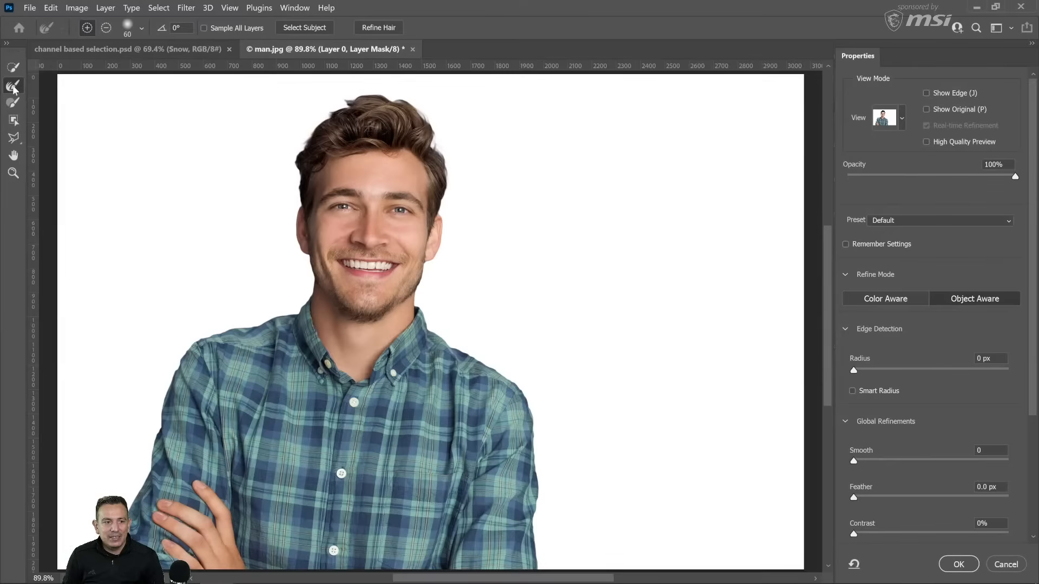
pyautogui.moveTo(300, 200)
pyautogui.mouseDown()
pyautogui.moveTo(294, 157)
pyautogui.moveTo(313, 132)
pyautogui.moveTo(340, 105)
pyautogui.moveTo(405, 90)
pyautogui.moveTo(441, 140)
pyautogui.moveTo(450, 217)
pyautogui.mouseUp()
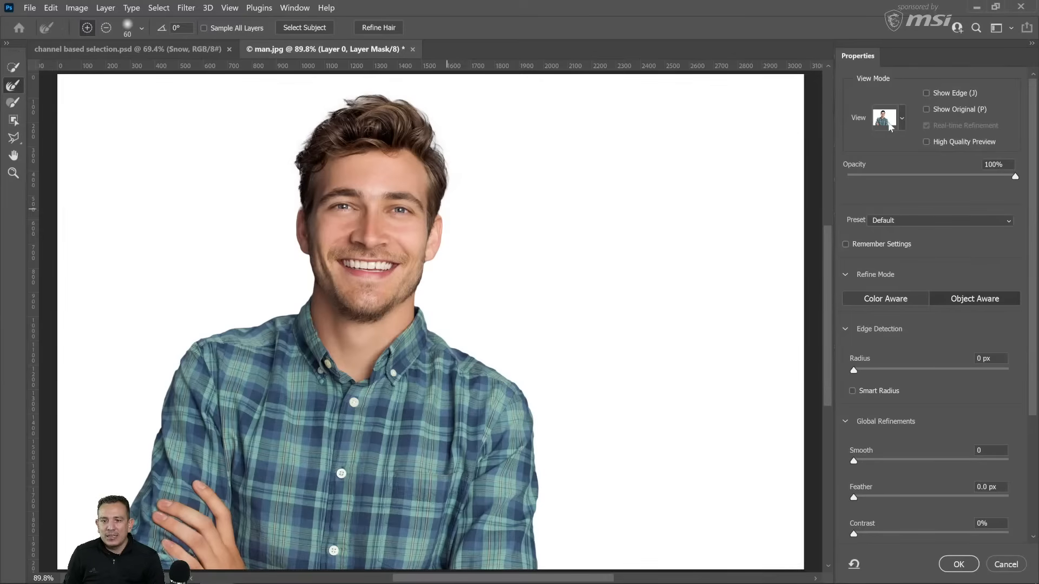
# Turn on Show Edge to examine the brushed refinement area, and undo the brush stroke around the hair.
pyautogui.click(926, 93)
pyautogui.click(926, 94)
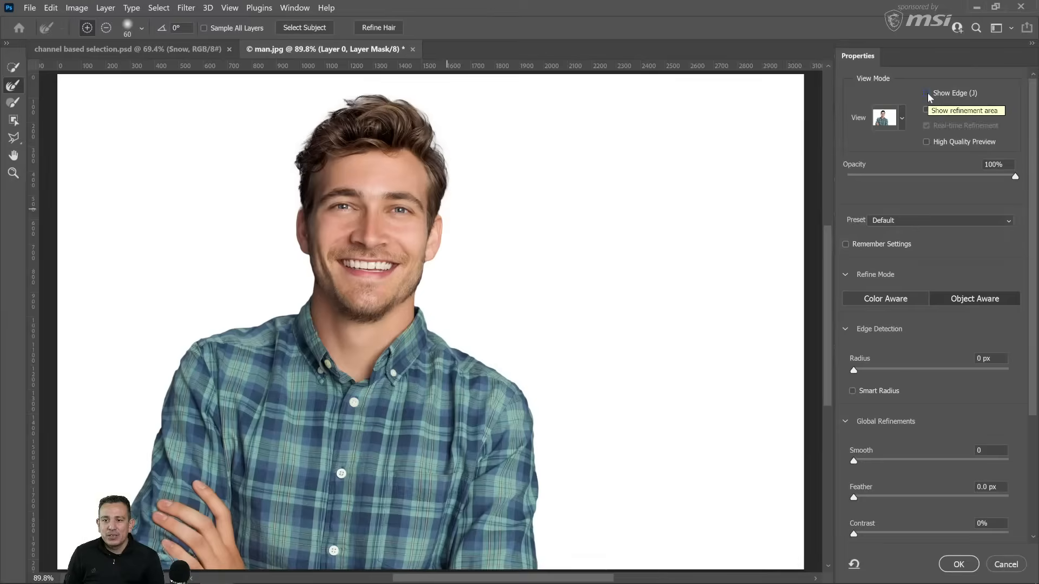
pyautogui.click(926, 94)
pyautogui.click(902, 119)
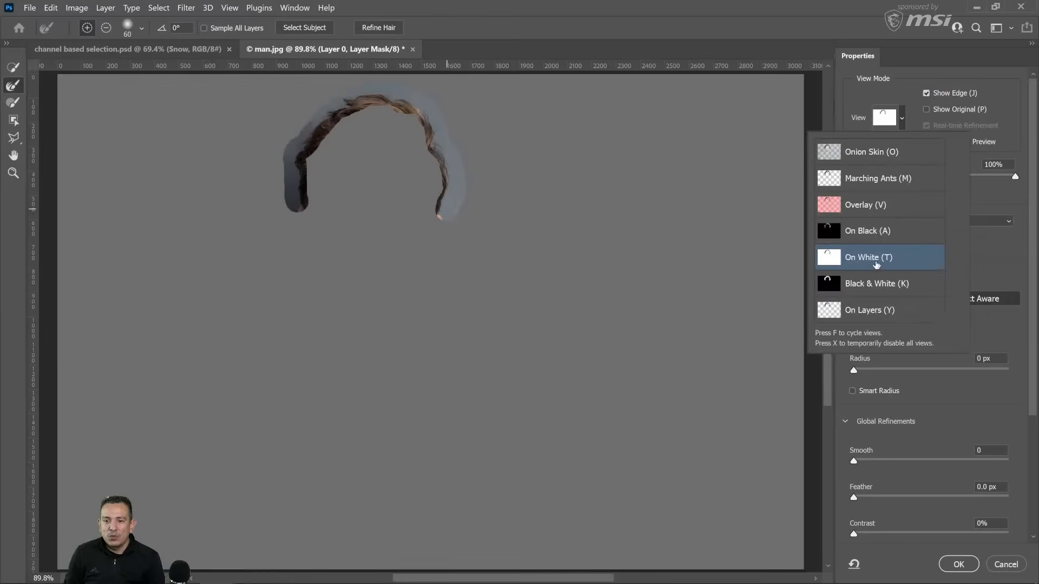
pyautogui.click(920, 83)
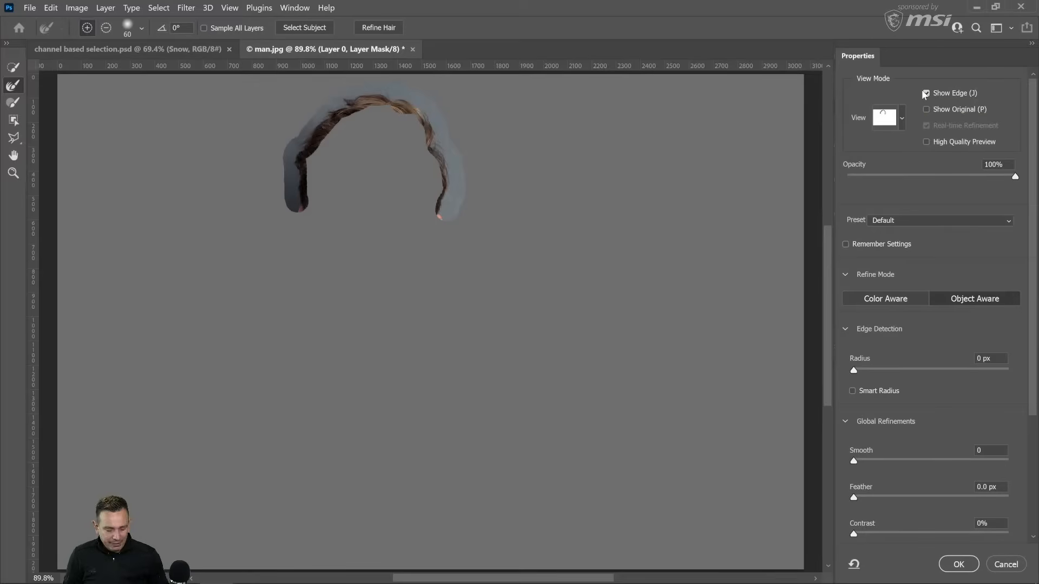
pyautogui.hotkey('ctrl', 'z')
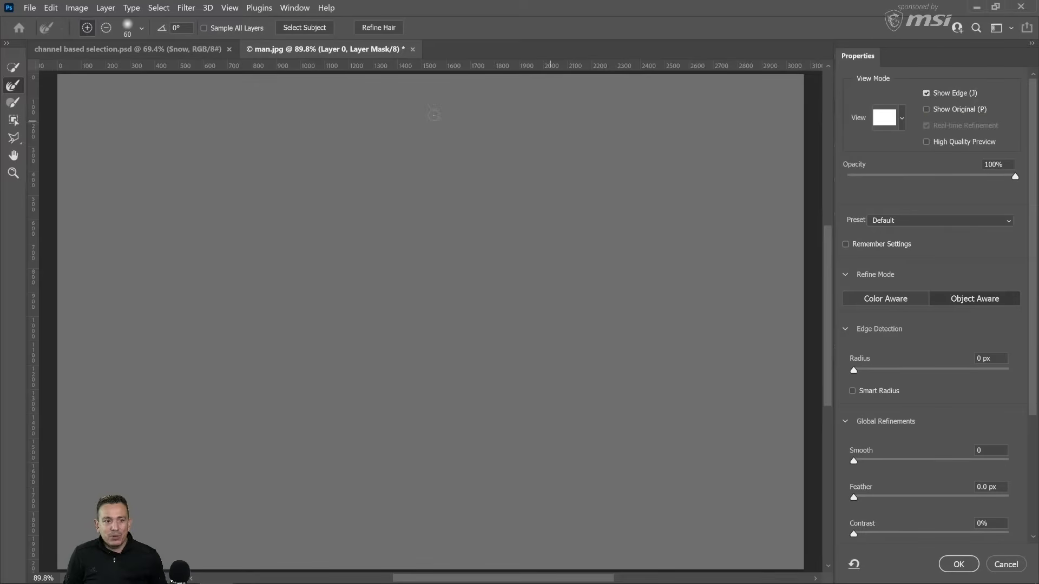
# Apply Refine Hair, erase its refinement area around the hair with the subtracting Refine Edge Brush, and check the result with Show Edge.
pyautogui.click(392, 30)
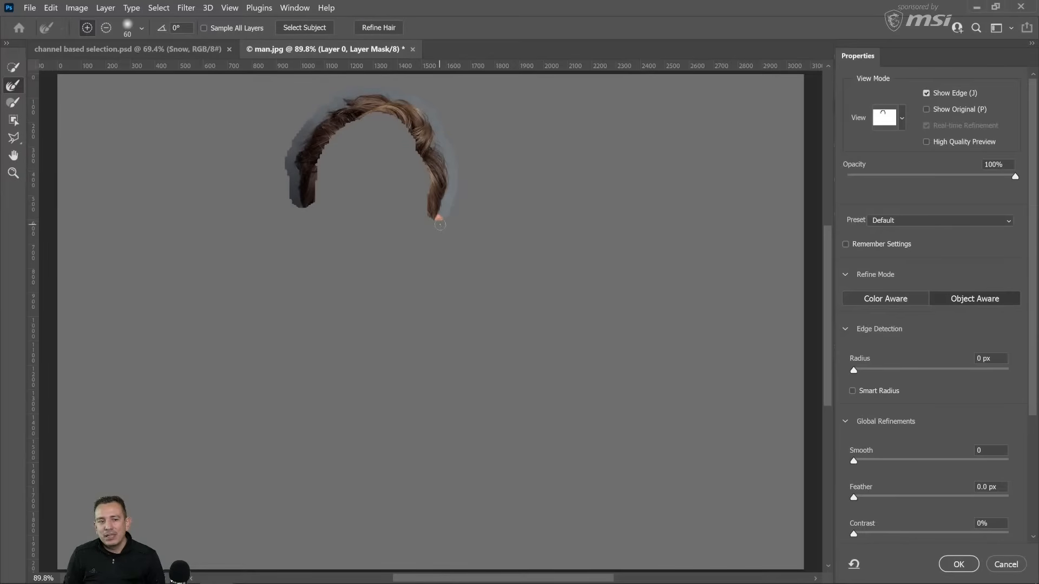
pyautogui.click(106, 27)
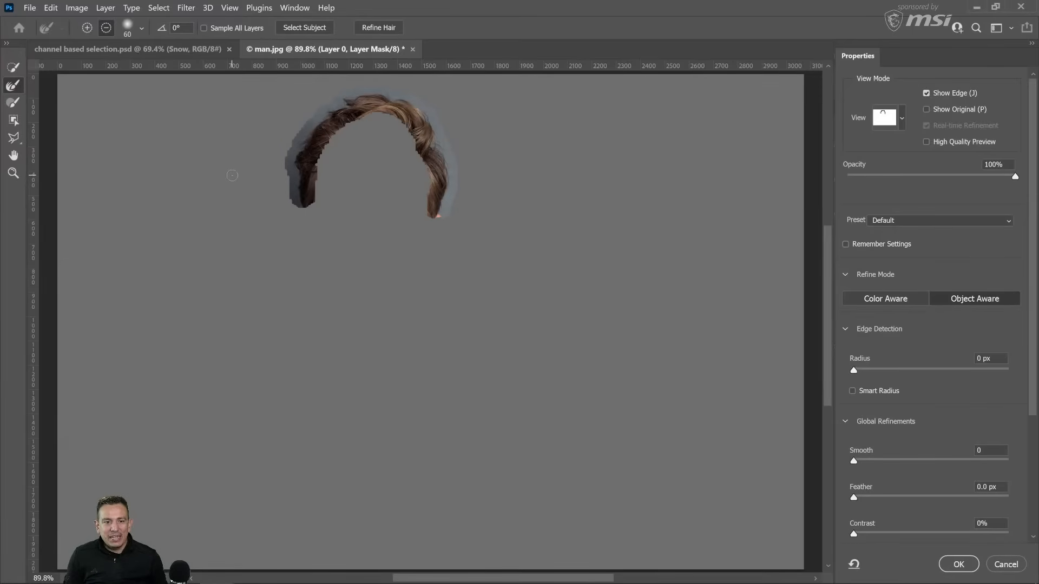
pyautogui.click(926, 93)
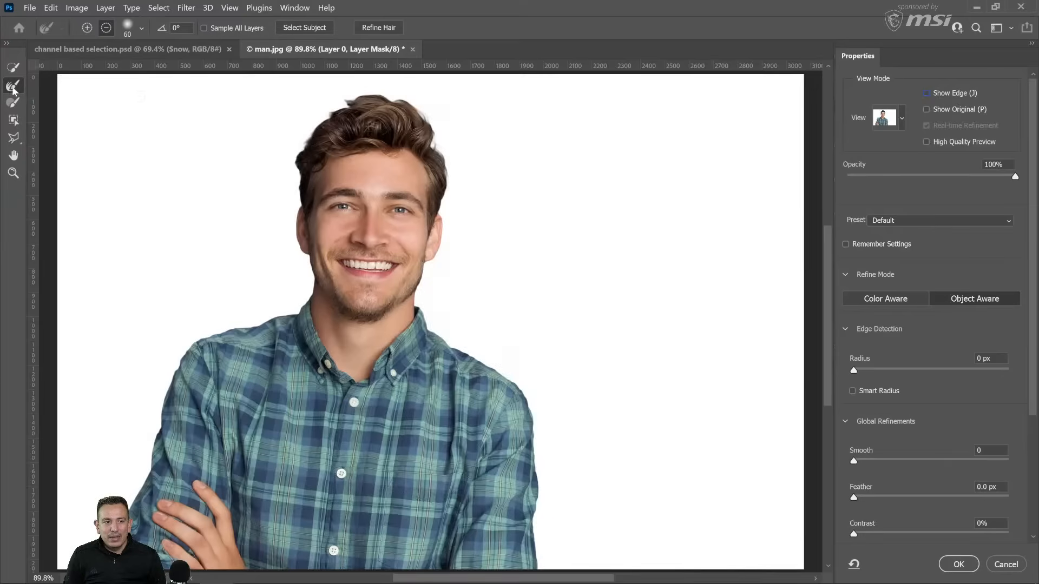
pyautogui.moveTo(299, 199)
pyautogui.mouseDown()
pyautogui.moveTo(290, 168)
pyautogui.moveTo(315, 124)
pyautogui.moveTo(376, 92)
pyautogui.moveTo(406, 97)
pyautogui.moveTo(431, 123)
pyautogui.moveTo(453, 165)
pyautogui.moveTo(448, 212)
pyautogui.mouseUp()
pyautogui.click(927, 94)
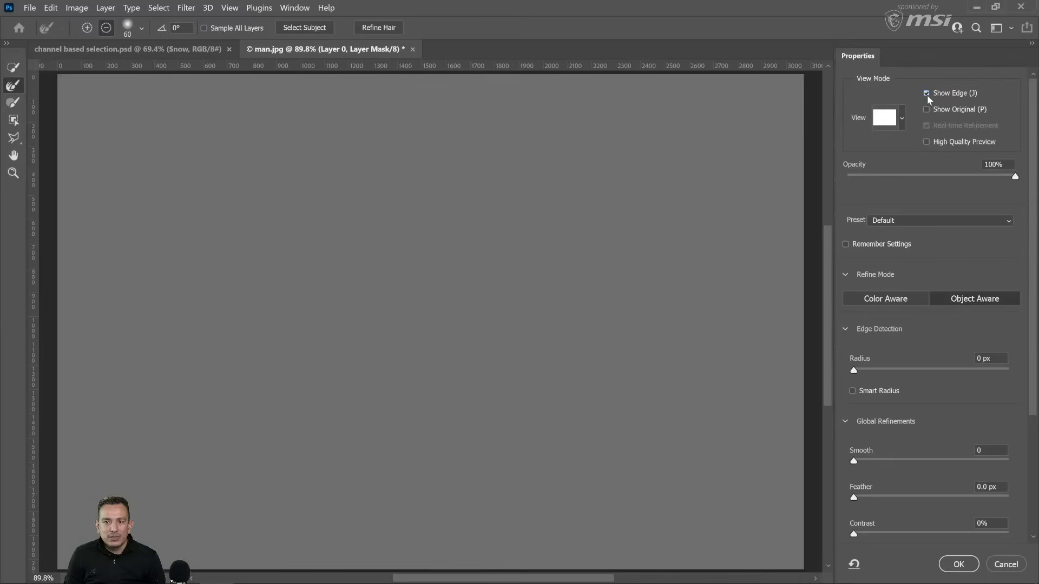
pyautogui.click(926, 94)
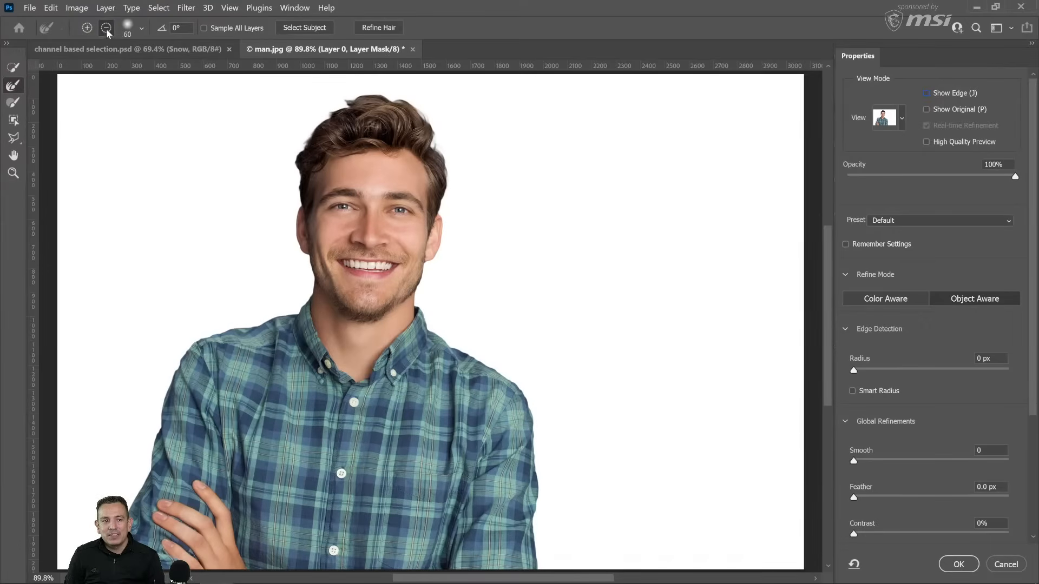
# Brush the refinement area back along the hair with the Refine Edge Brush in add mode, and turn on Show Edge.
pyautogui.click(90, 32)
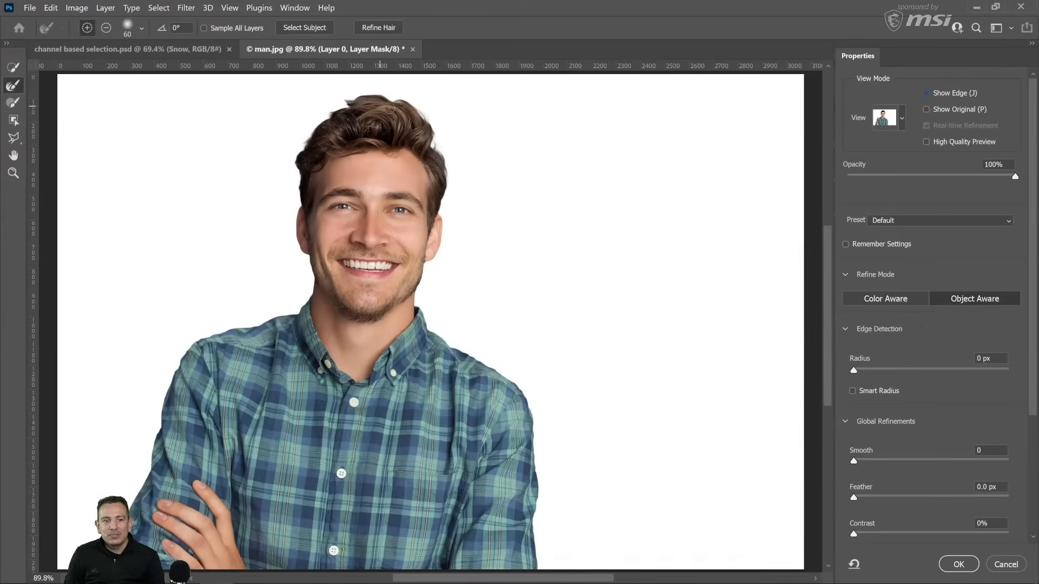
pyautogui.moveTo(336, 104); pyautogui.dragTo(367, 93)
pyautogui.moveTo(299, 199)
pyautogui.mouseDown()
pyautogui.moveTo(292, 149)
pyautogui.moveTo(308, 125)
pyautogui.moveTo(369, 96)
pyautogui.moveTo(398, 101)
pyautogui.moveTo(426, 125)
pyautogui.moveTo(454, 167)
pyautogui.moveTo(453, 213)
pyautogui.mouseUp()
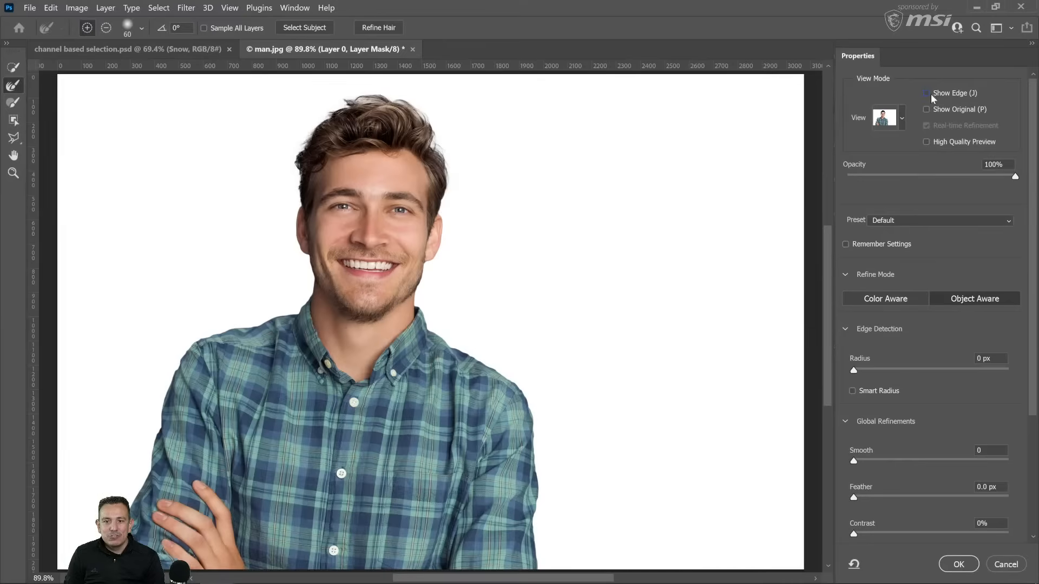
pyautogui.click(927, 93)
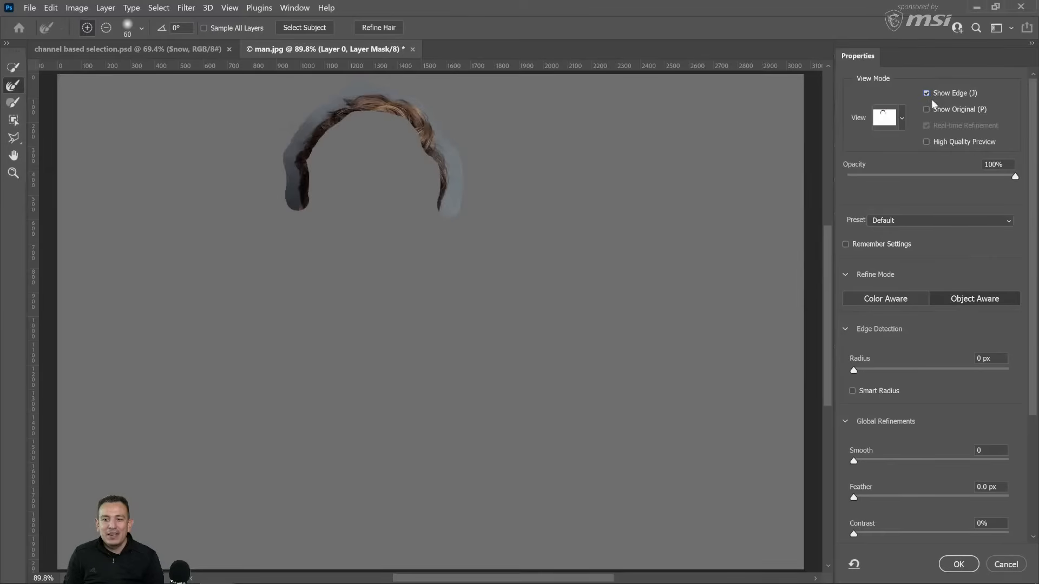
# Set the Edge Detection Radius to 67 px to widen the refinement area around the man's whole outline.
pyautogui.scroll(-3, 927, 323)
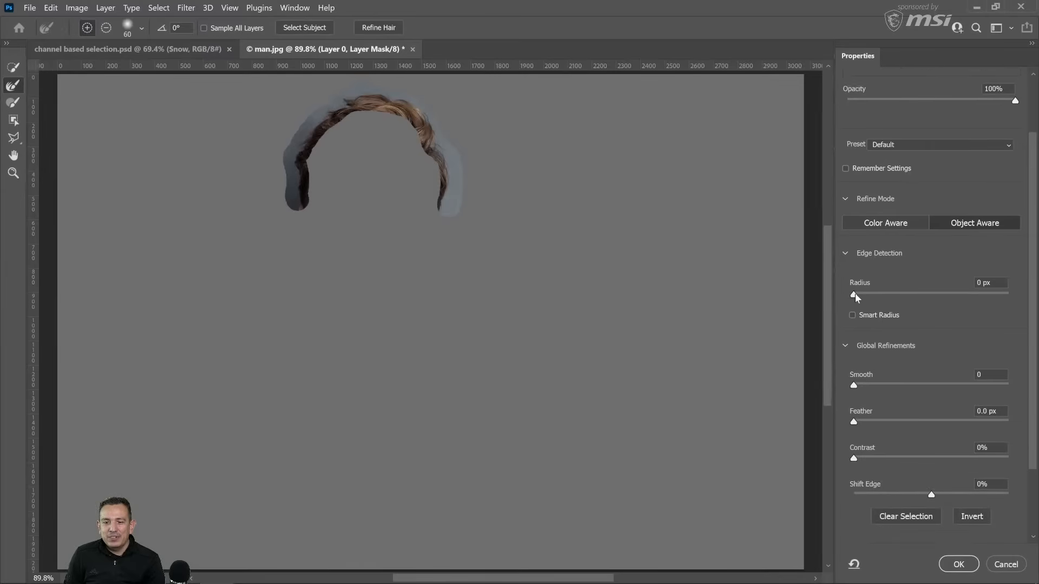
pyautogui.moveTo(853, 295); pyautogui.dragTo(930, 295)
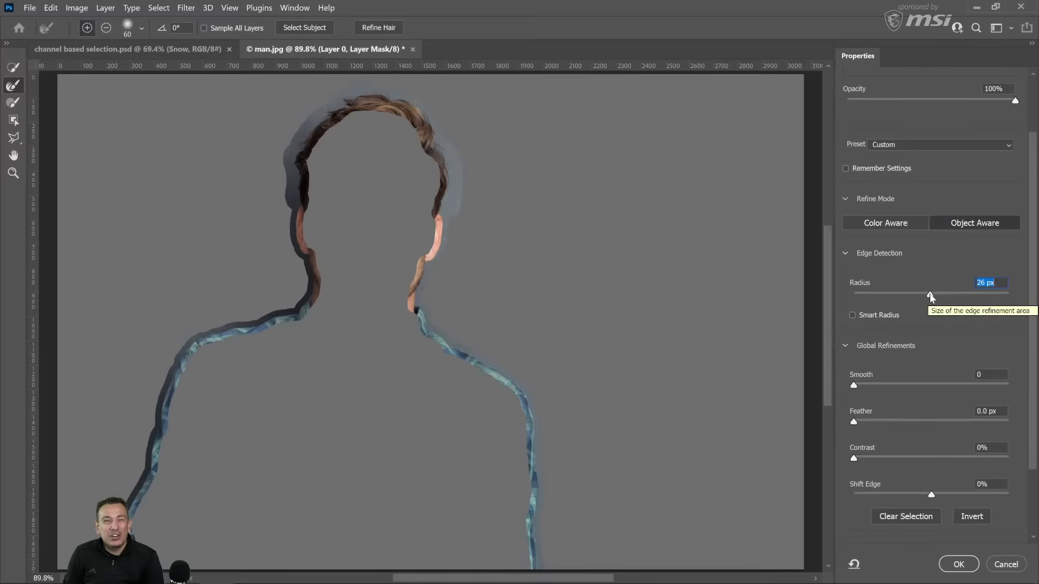
pyautogui.moveTo(932, 298); pyautogui.dragTo(965, 297)
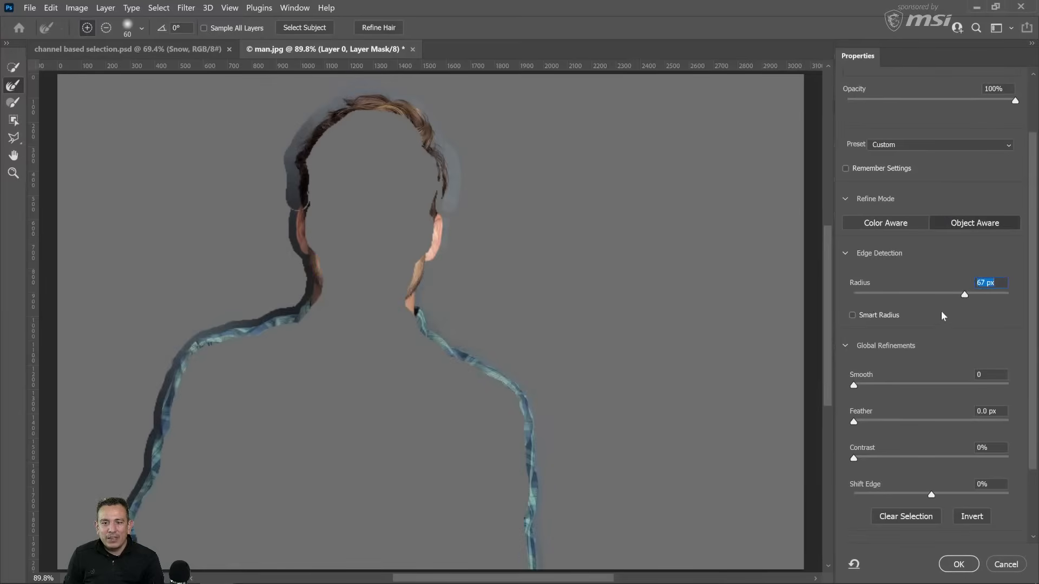
# Toggle Smart Radius on and off twice to compare its effect on the refinement area around the man's outline.
pyautogui.click(853, 316)
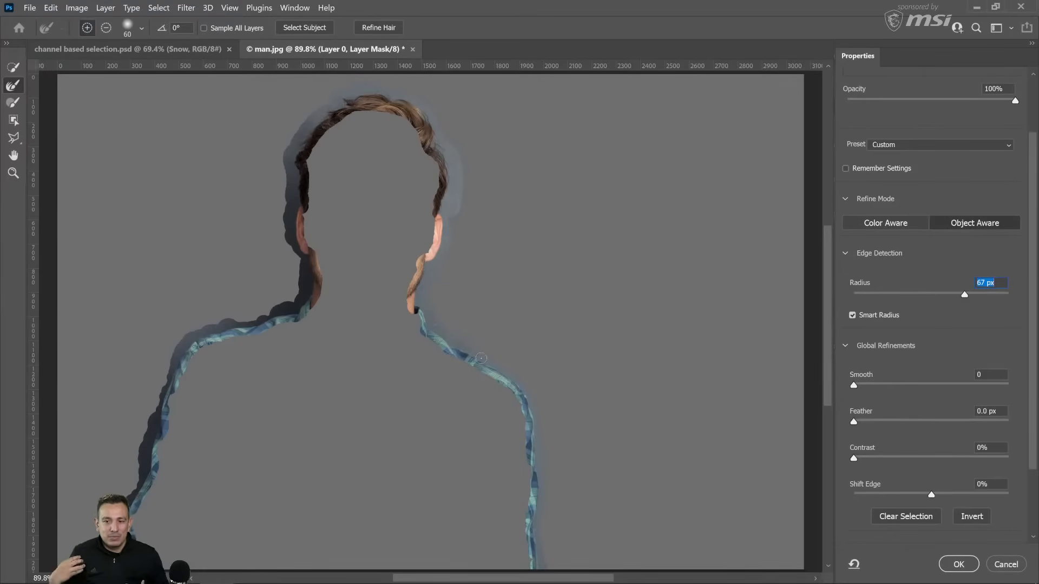
pyautogui.click(853, 316)
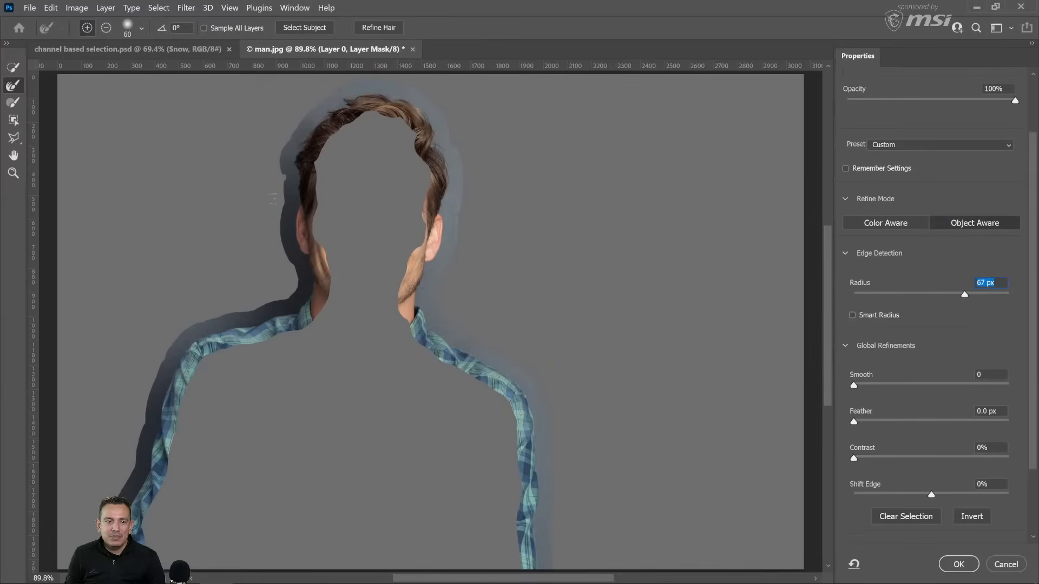
pyautogui.click(886, 322)
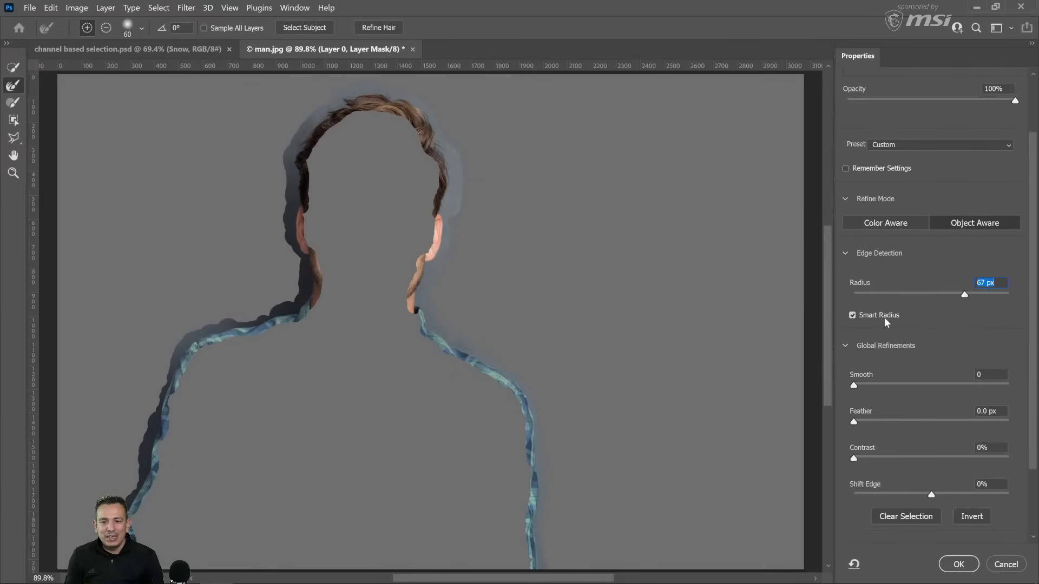
pyautogui.click(852, 315)
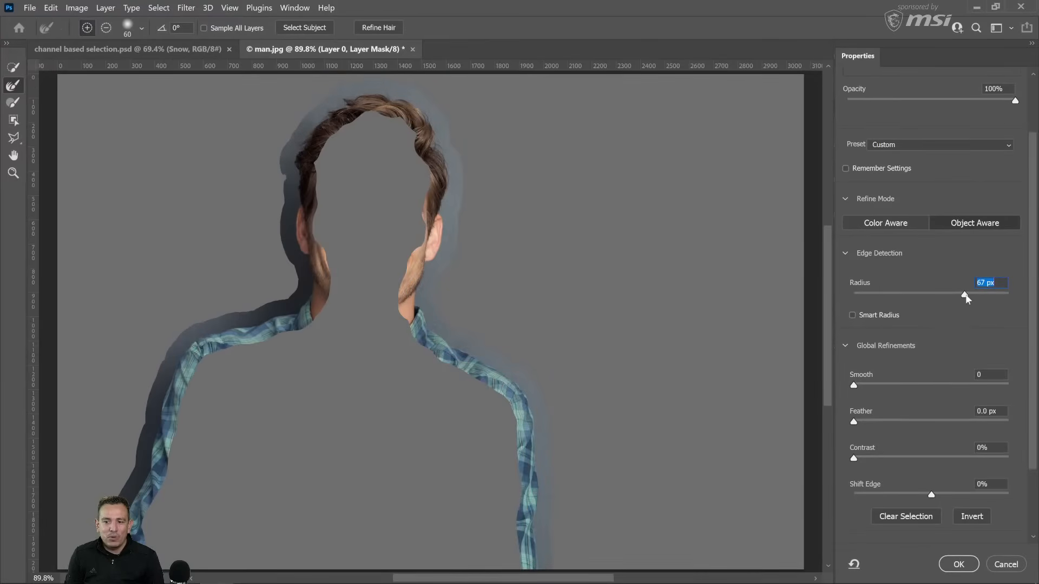
# Set the Edge Detection Radius to 0 px, turn off Show Edge, and accept the Select and Mask result.
pyautogui.moveTo(965, 296); pyautogui.dragTo(827, 303)
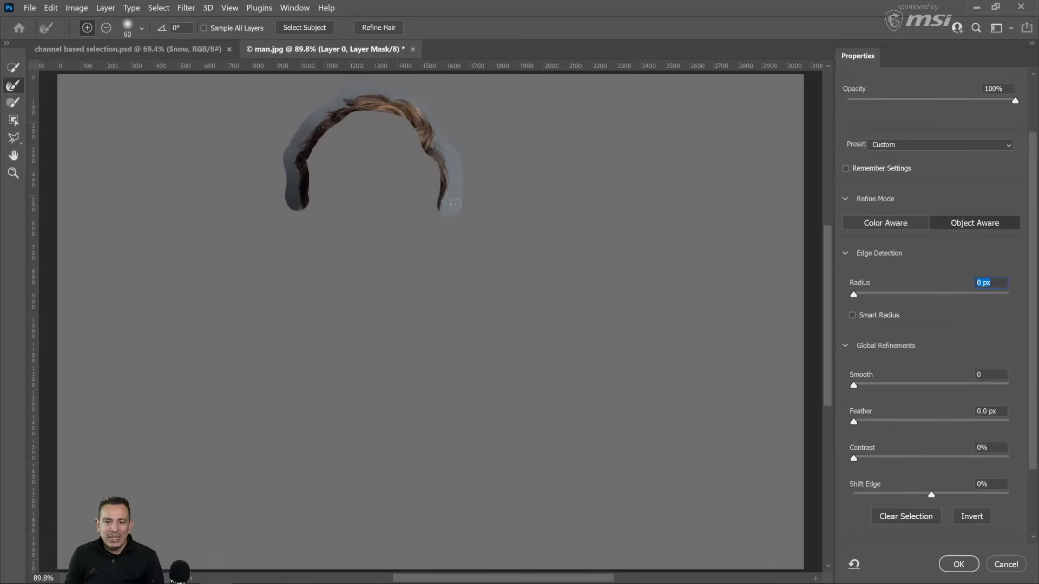
pyautogui.scroll(2, 944, 200)
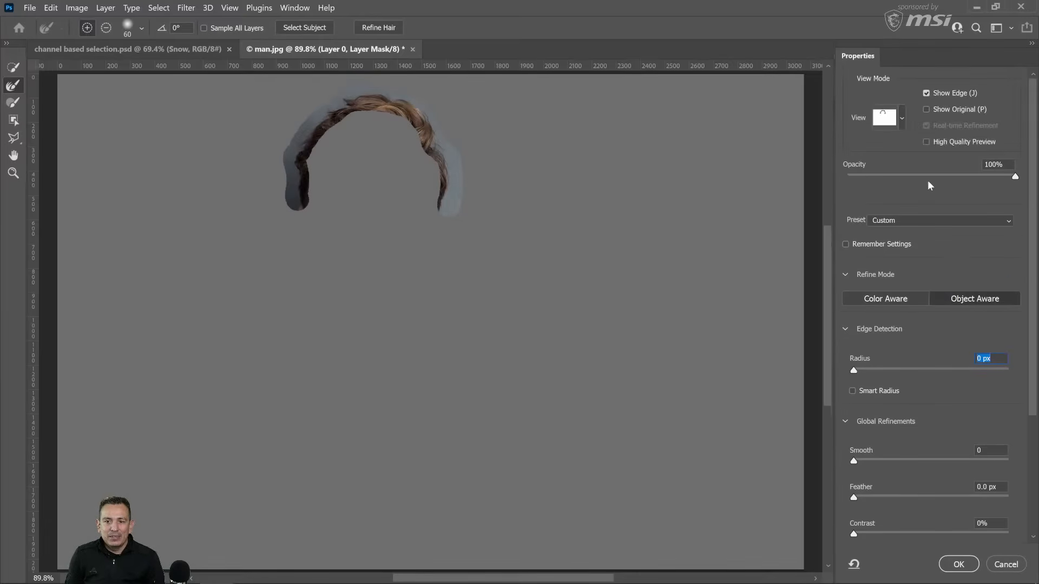
pyautogui.click(926, 93)
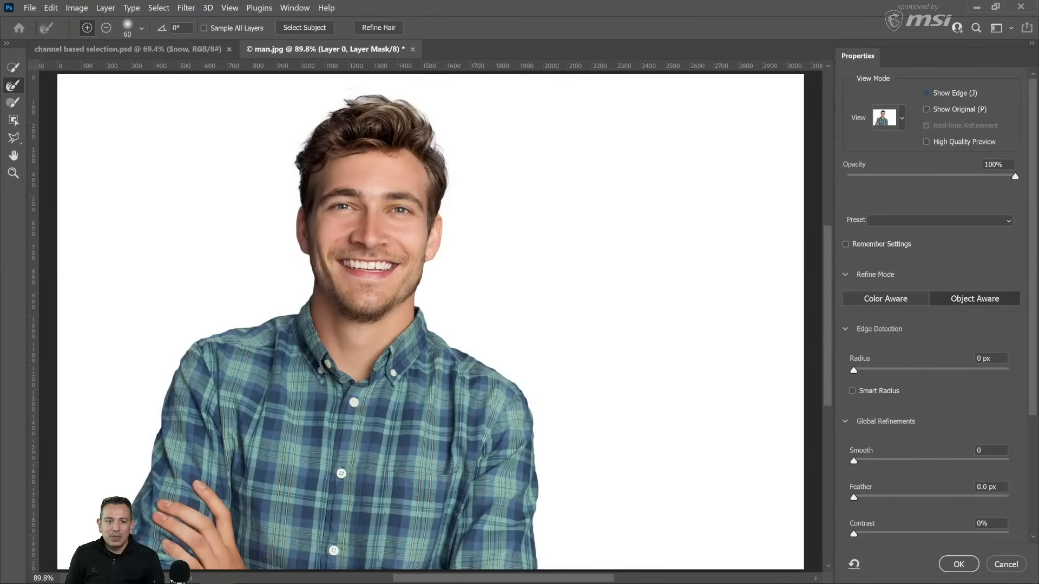
pyautogui.click(964, 567)
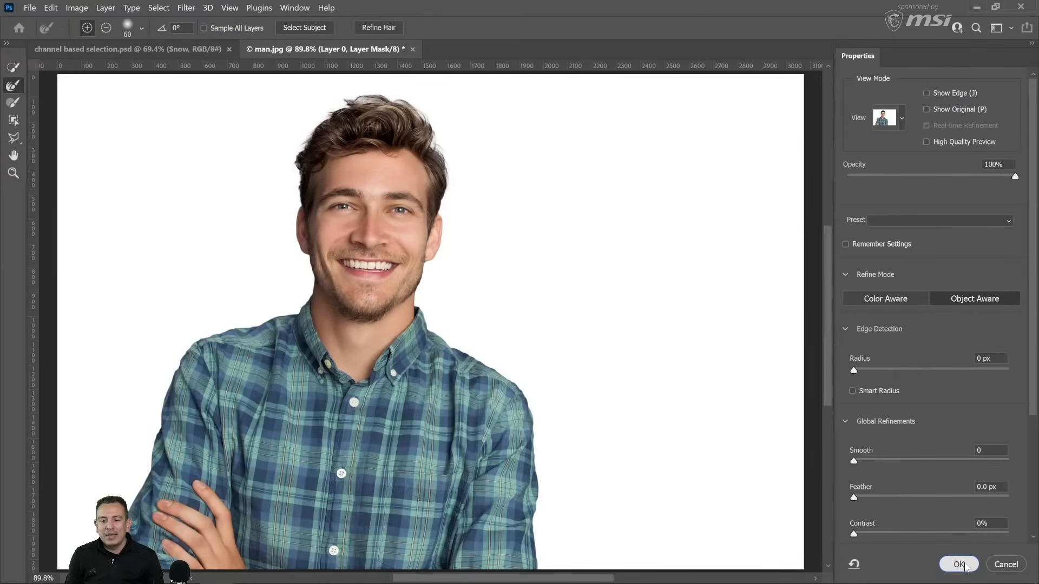
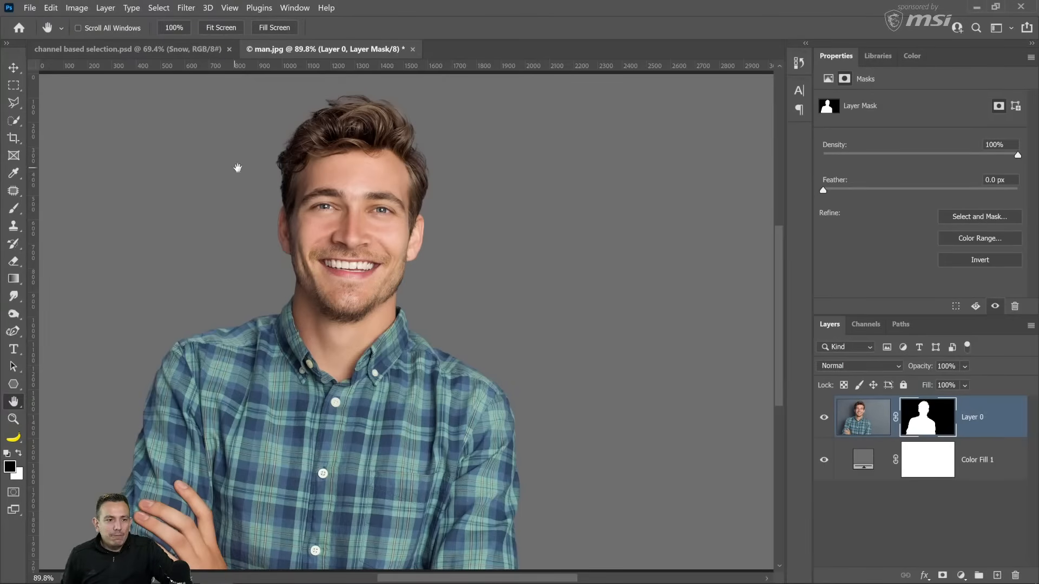
# Open a second window for man.jpg.
pyautogui.click(224, 9)
pyautogui.moveTo(250, 9)
pyautogui.moveTo(295, 8)
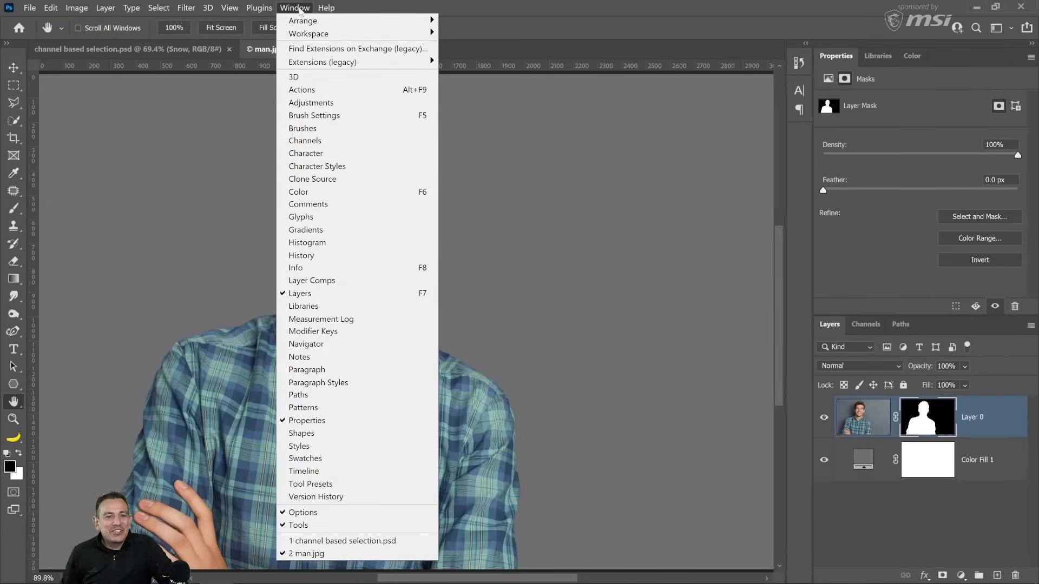
pyautogui.moveTo(308, 35)
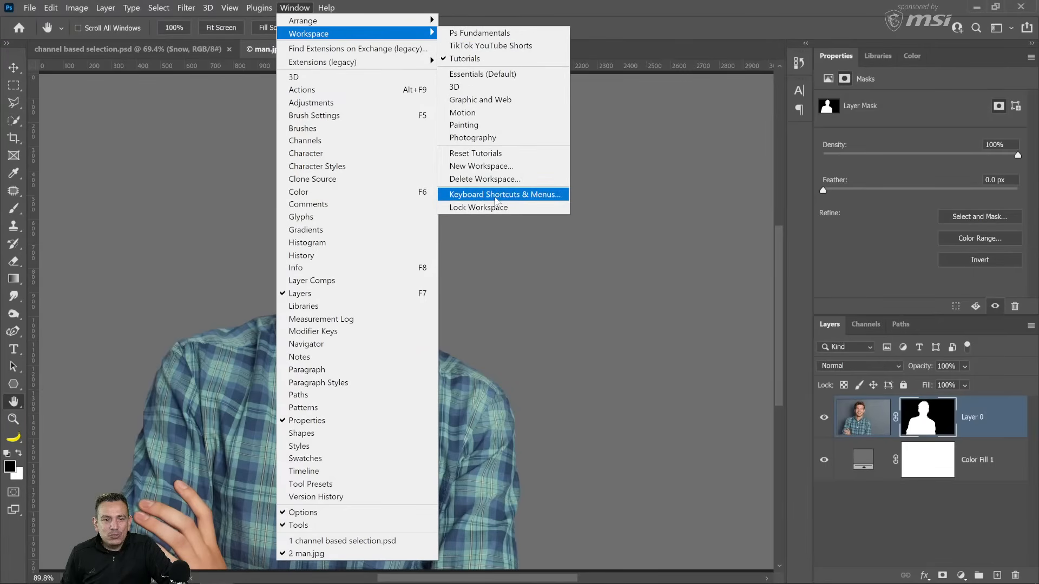
pyautogui.moveTo(378, 25)
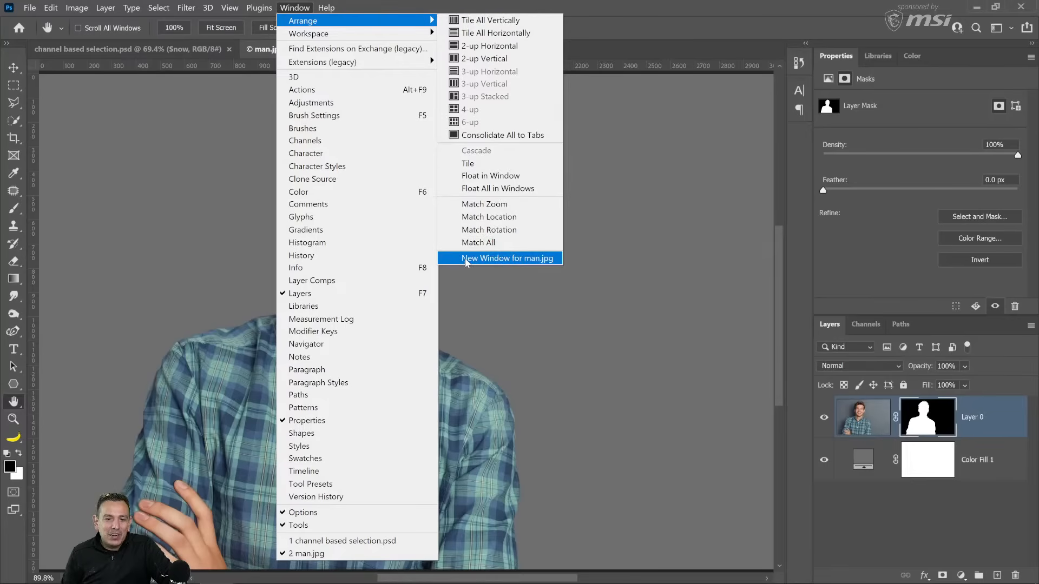
pyautogui.click(549, 263)
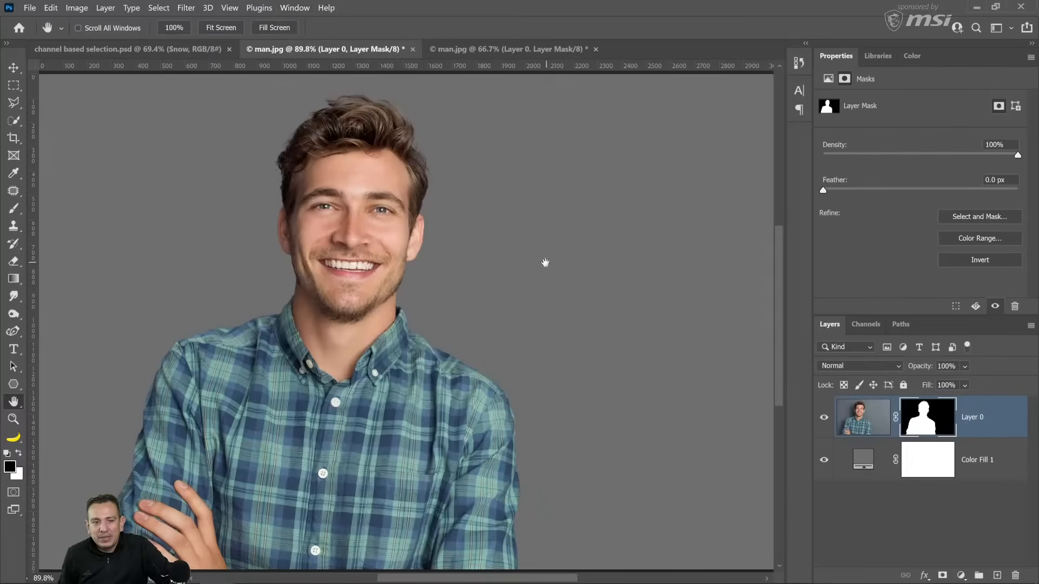
# Arrange the two man.jpg windows side by side in the 2-up Vertical layout.
pyautogui.click(431, 51)
pyautogui.click(341, 50)
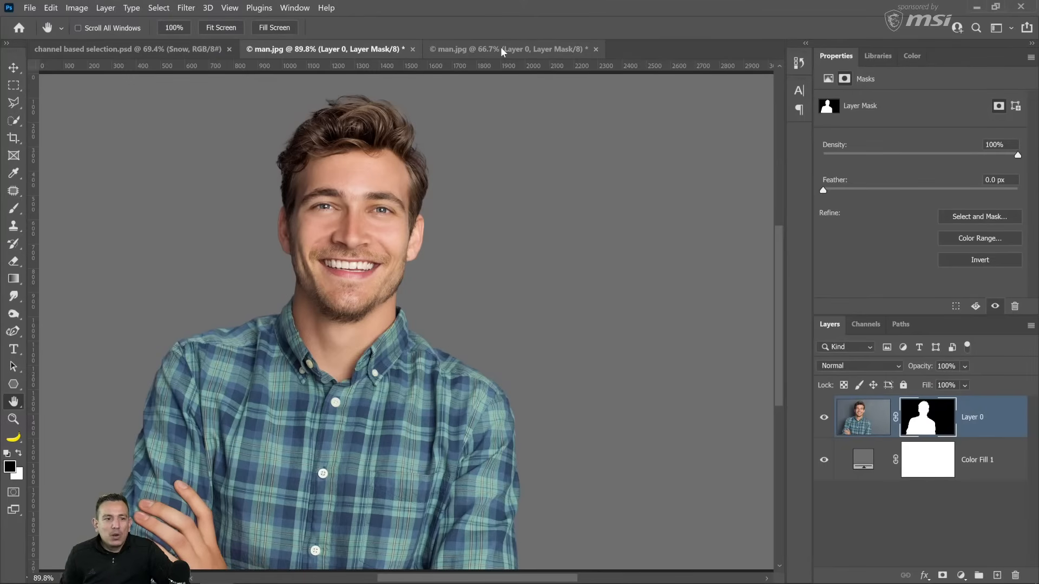
pyautogui.click(471, 50)
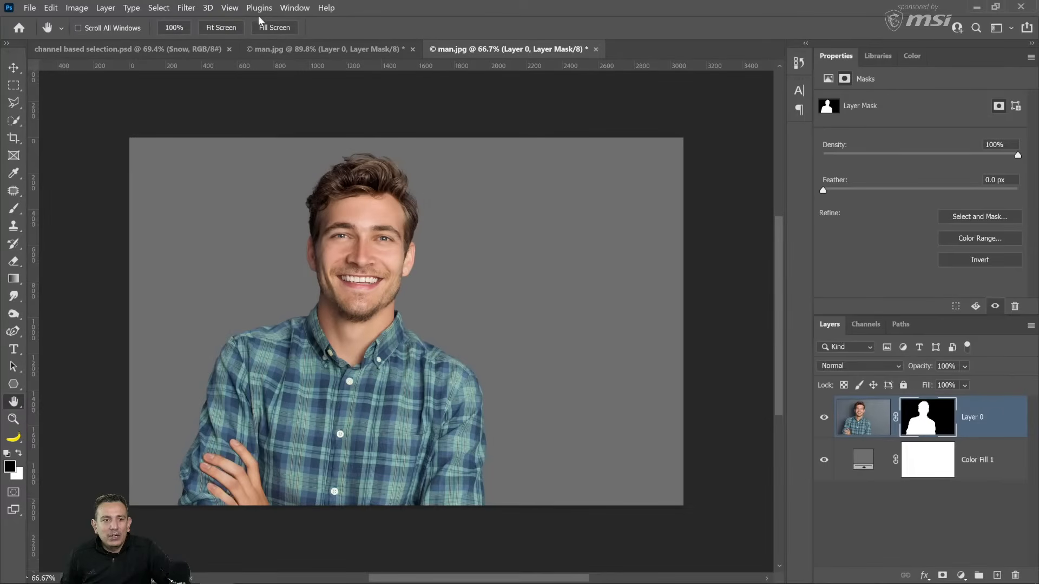
pyautogui.click(294, 8)
pyautogui.moveTo(324, 20)
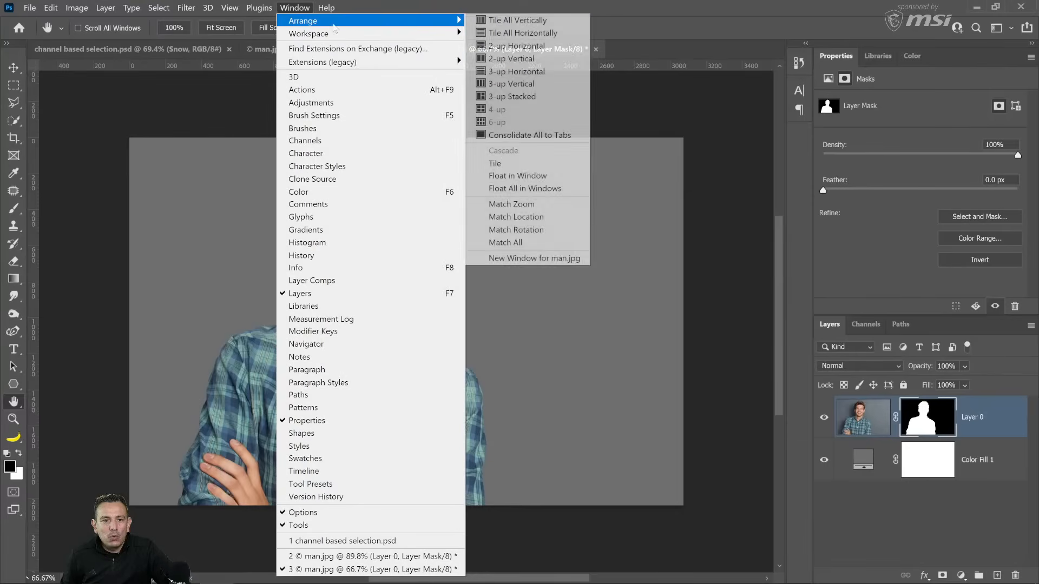
pyautogui.click(524, 60)
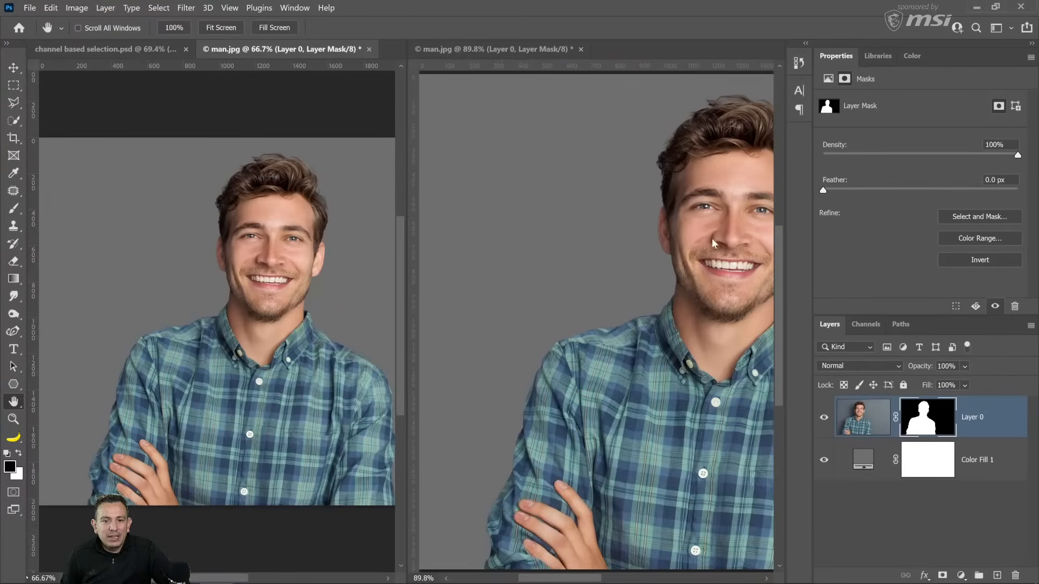
# Display Layer 0's layer mask in the 89.8% man.jpg window and enlarge it to 300% at the hair.
pyautogui.moveTo(712, 238); pyautogui.dragTo(591, 228)
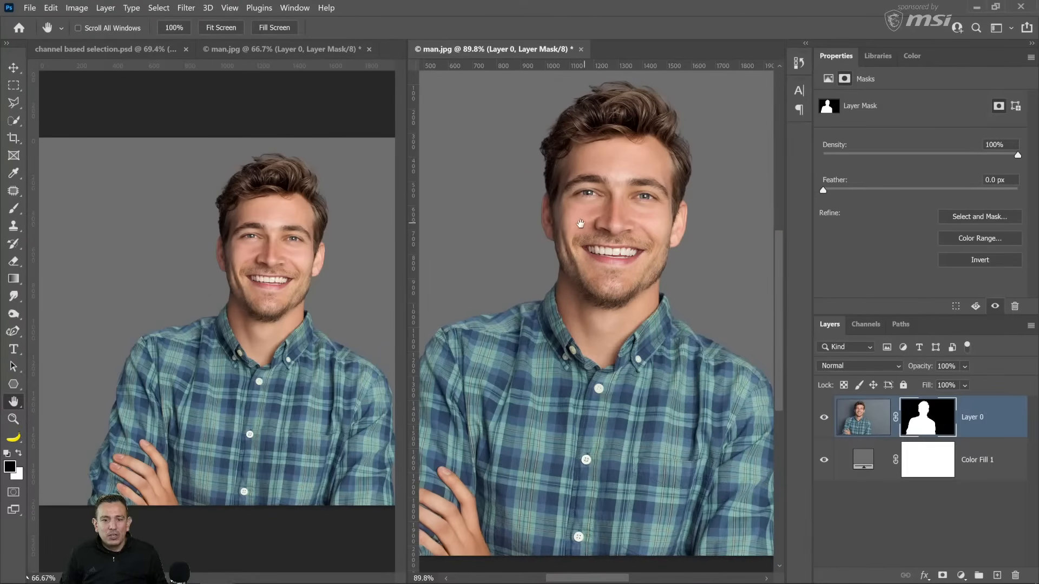
pyautogui.moveTo(580, 223); pyautogui.dragTo(543, 232)
pyautogui.moveTo(607, 232); pyautogui.dragTo(660, 271)
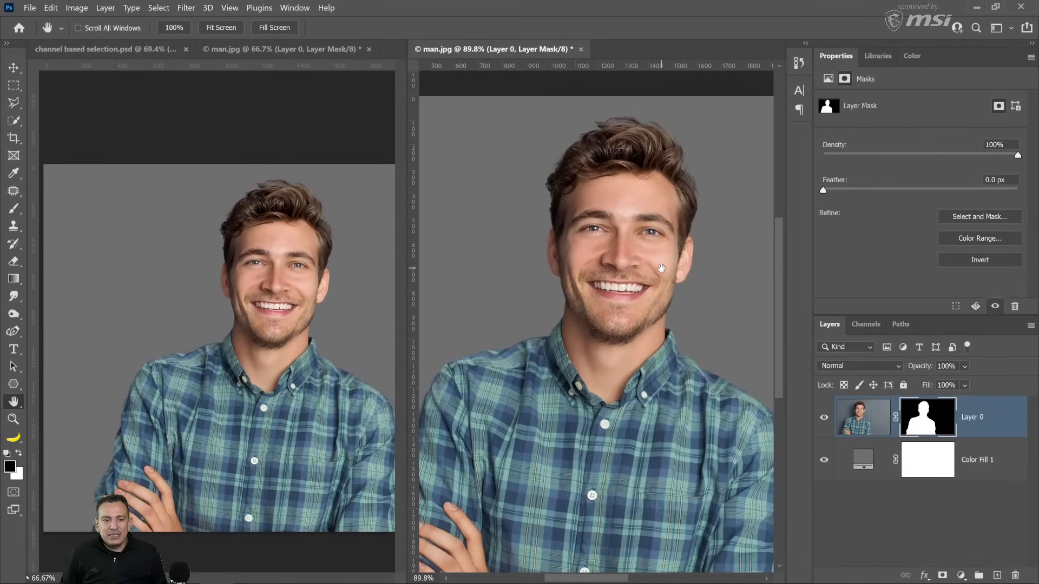
pyautogui.keyDown('alt'); pyautogui.click(939, 424); pyautogui.keyUp('alt')
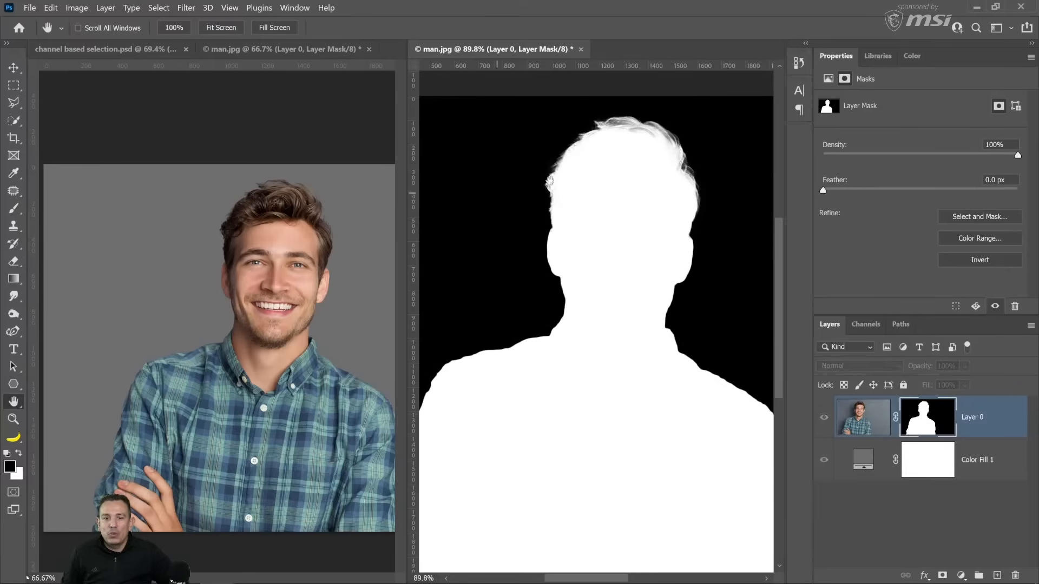
pyautogui.click(13, 419)
pyautogui.click(663, 122)
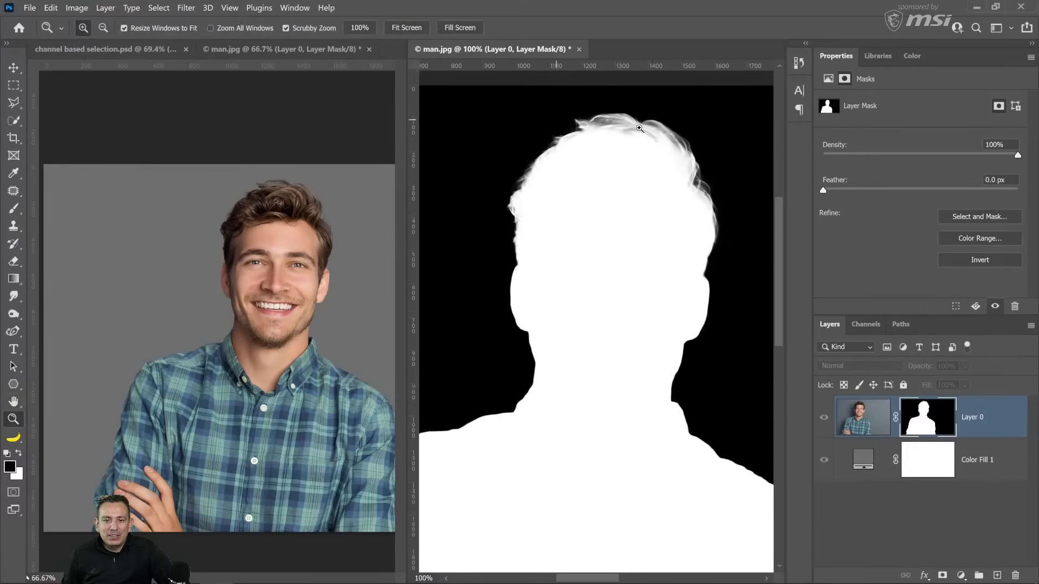
pyautogui.click(13, 401)
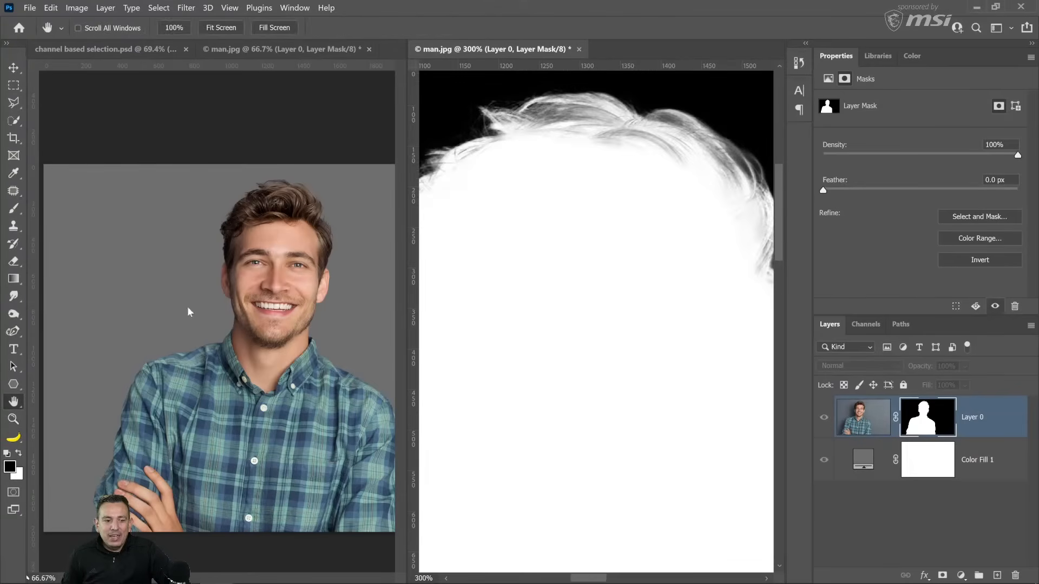
# Enlarge the composite view in the other window to 100% on the man's face, and frame the hair's top edge in the mask view.
pyautogui.click(216, 294)
pyautogui.moveTo(259, 281); pyautogui.dragTo(191, 286)
pyautogui.press('z')
pyautogui.click(161, 269)
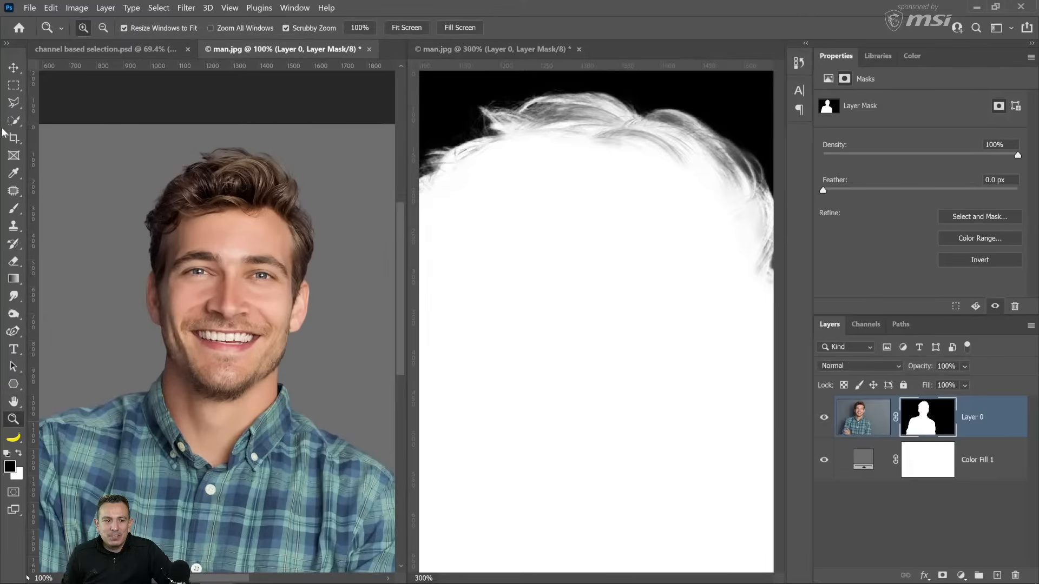
pyautogui.click(13, 402)
pyautogui.moveTo(228, 331); pyautogui.dragTo(209, 329)
pyautogui.click(631, 172)
pyautogui.moveTo(624, 176); pyautogui.dragTo(640, 269)
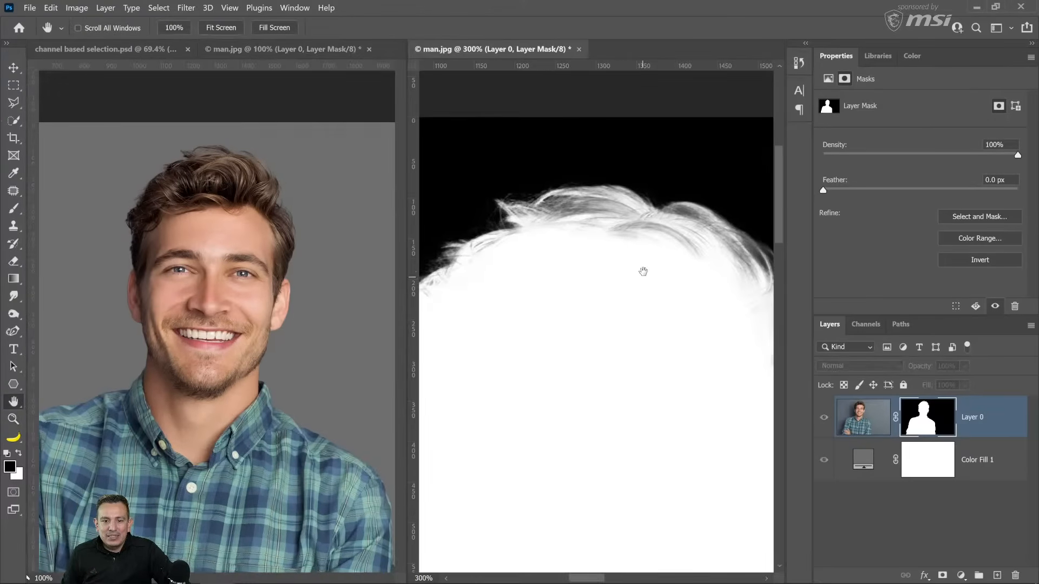
# Try painting white over the top of the hair in the layer mask with the 70 px Brush, and undo the strokes.
pyautogui.click(14, 208)
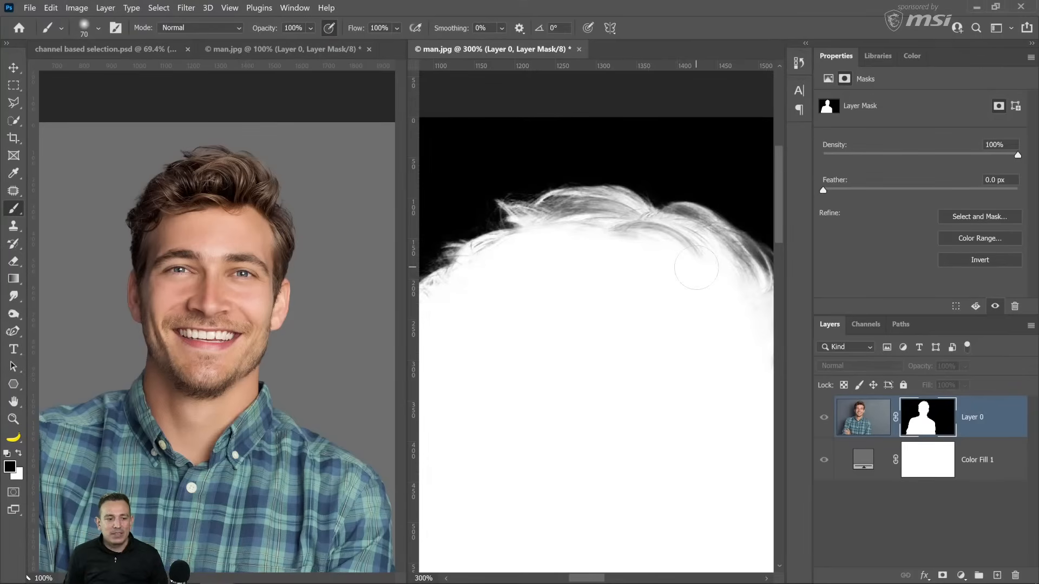
pyautogui.click(18, 455)
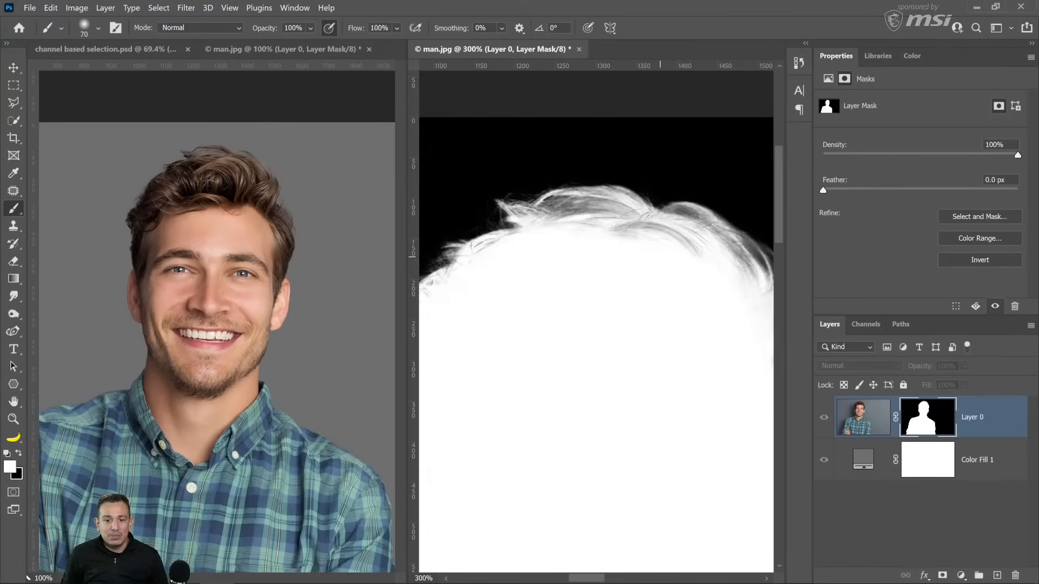
pyautogui.moveTo(676, 232)
pyautogui.mouseDown()
pyautogui.moveTo(643, 248)
pyautogui.moveTo(649, 166)
pyautogui.moveTo(511, 200)
pyautogui.moveTo(531, 220)
pyautogui.moveTo(607, 178)
pyautogui.moveTo(538, 176)
pyautogui.moveTo(725, 168)
pyautogui.moveTo(723, 204)
pyautogui.mouseUp()
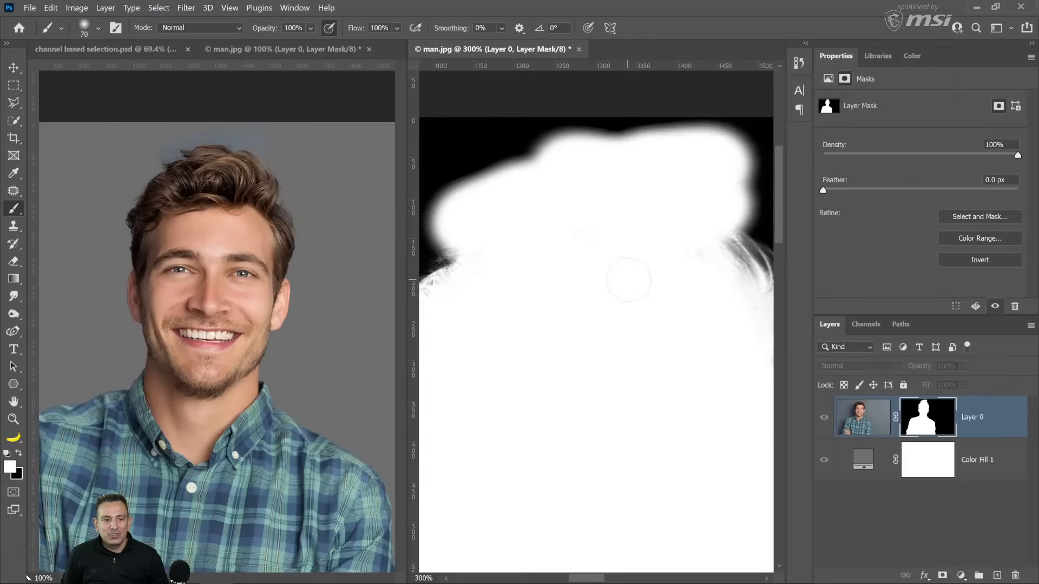
pyautogui.hotkey('ctrl', 'z')
pyautogui.hotkey('ctrl', 'z')
pyautogui.hotkey('ctrl', 'z')
pyautogui.hotkey('ctrl', 'z')
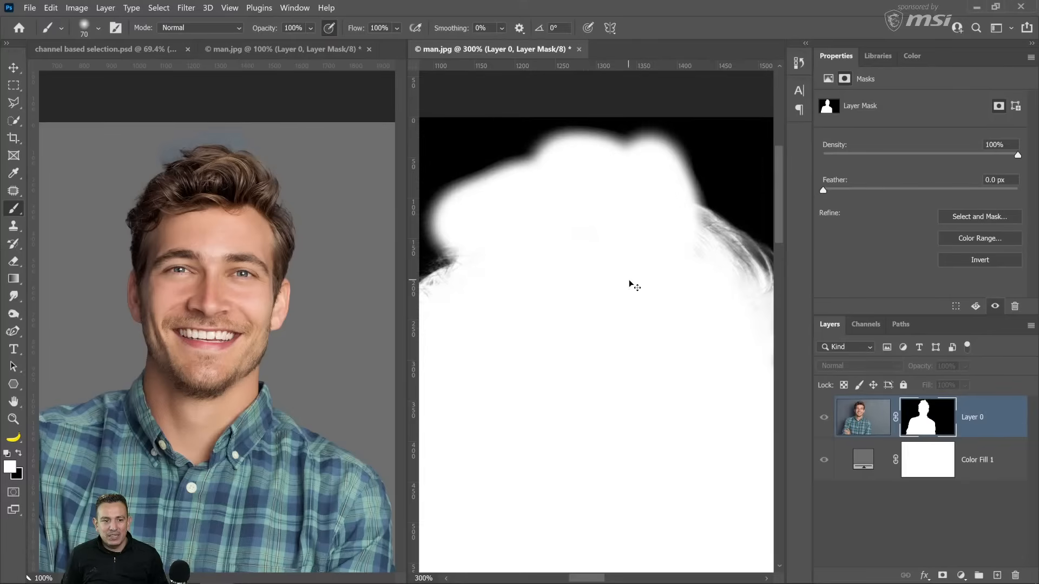
pyautogui.hotkey('ctrl', 'z')
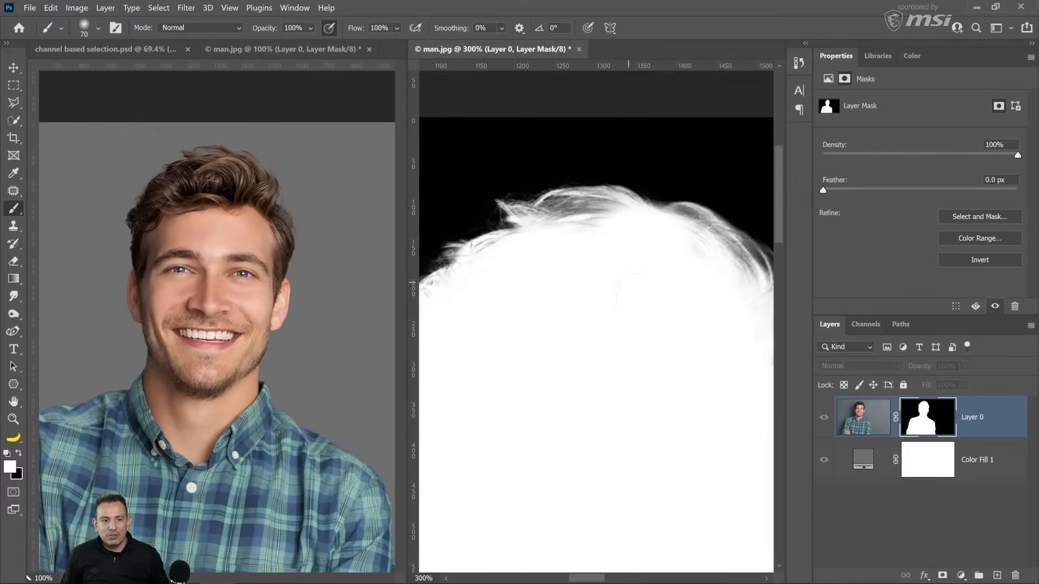
# Change the Color Fill 1 background to dark grey 262626.
pyautogui.doubleClick(863, 460)
pyautogui.moveTo(639, 358); pyautogui.dragTo(637, 381)
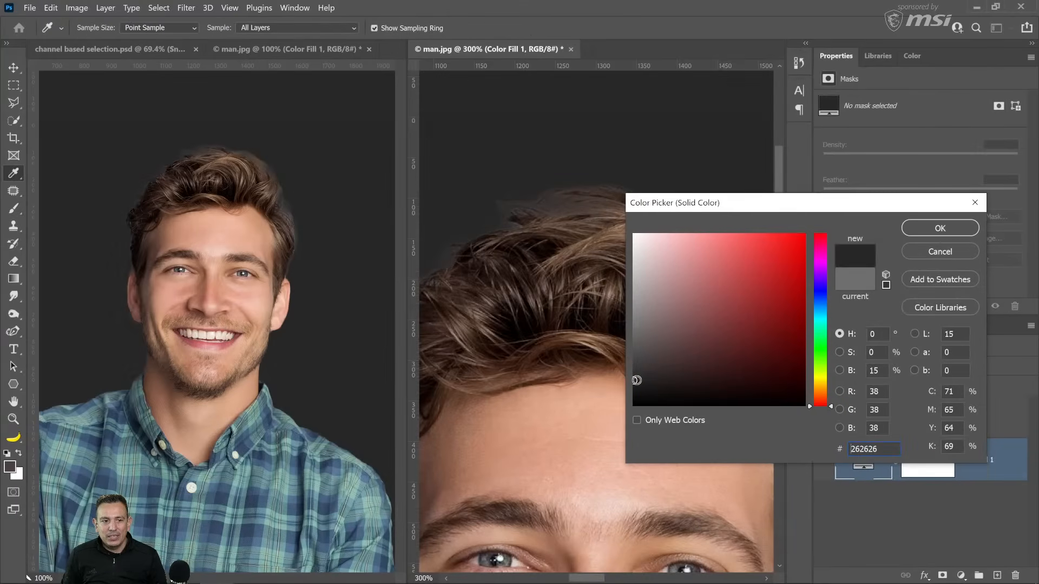
pyautogui.click(919, 226)
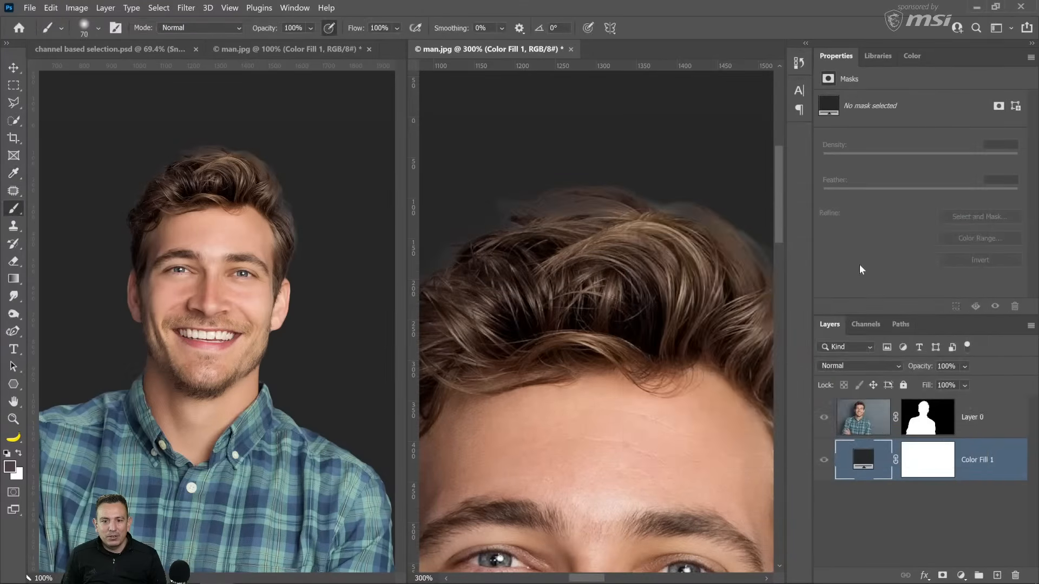
# Display Layer 0's mask again and paint two white Brush strokes across and above the top of the hair.
pyautogui.click(921, 417)
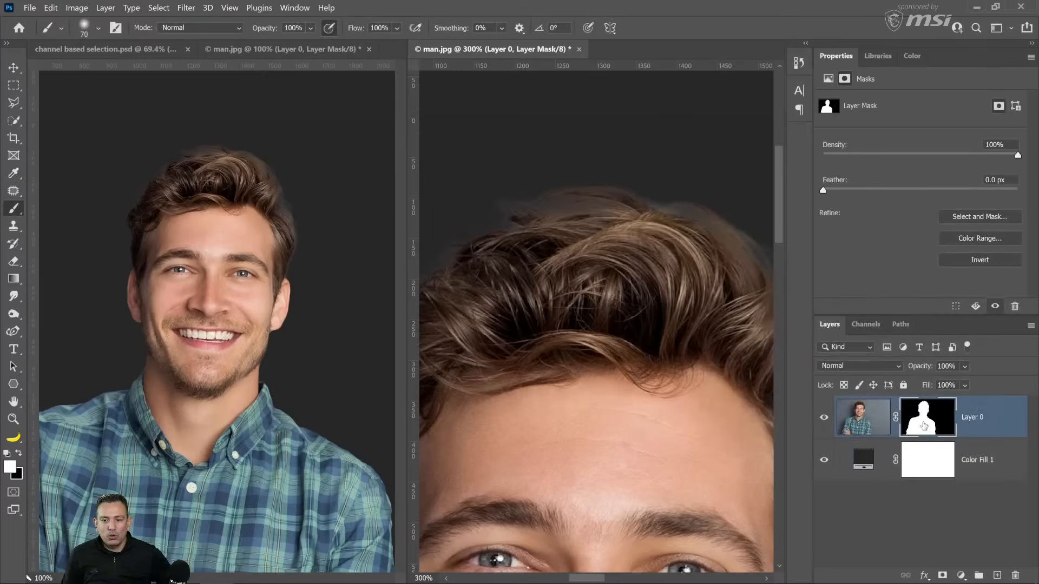
pyautogui.keyDown('alt'); pyautogui.click(925, 418); pyautogui.keyUp('alt')
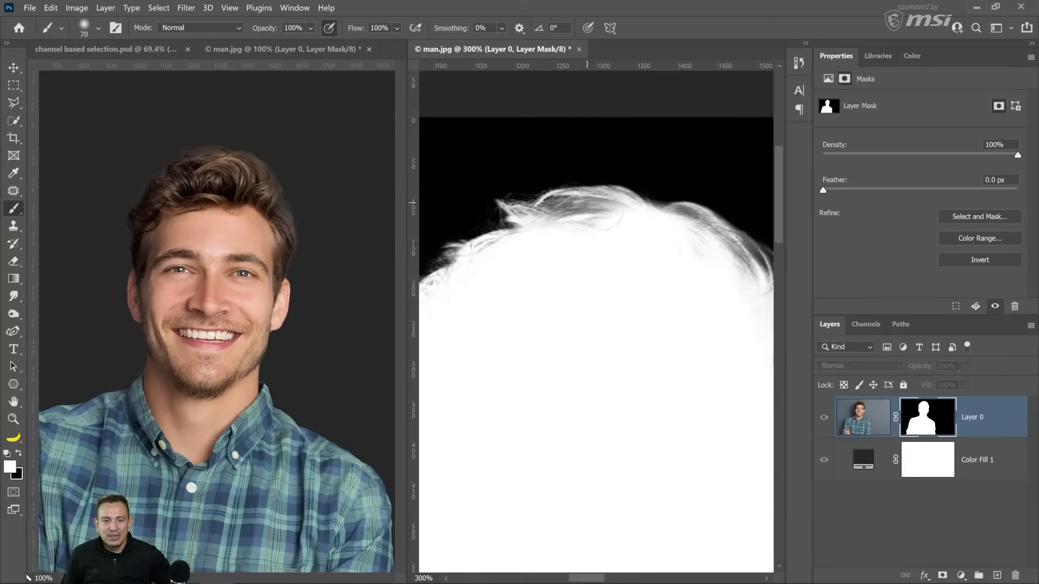
pyautogui.moveTo(663, 208); pyautogui.dragTo(508, 138)
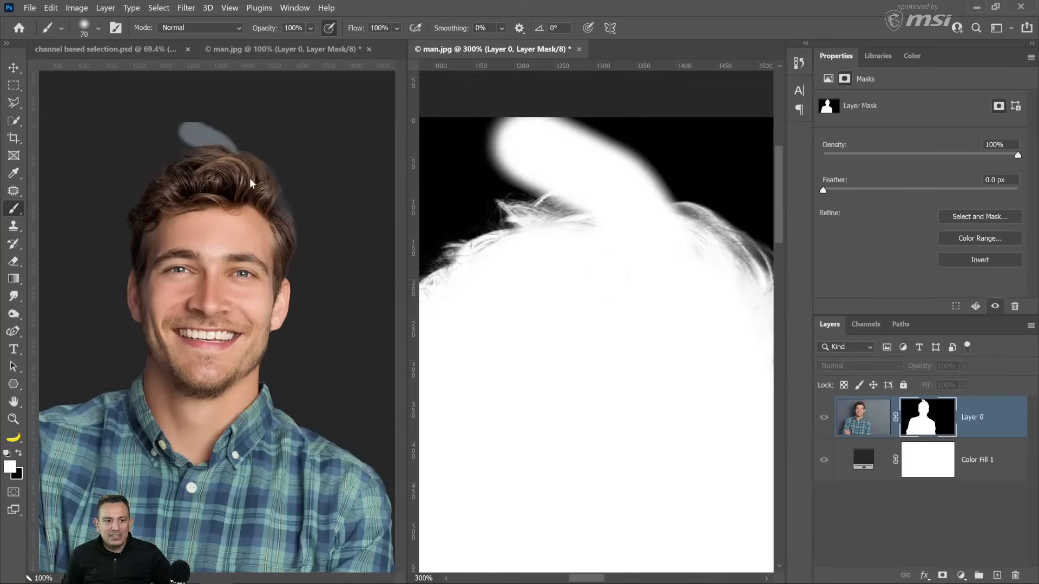
pyautogui.moveTo(558, 242); pyautogui.dragTo(684, 250)
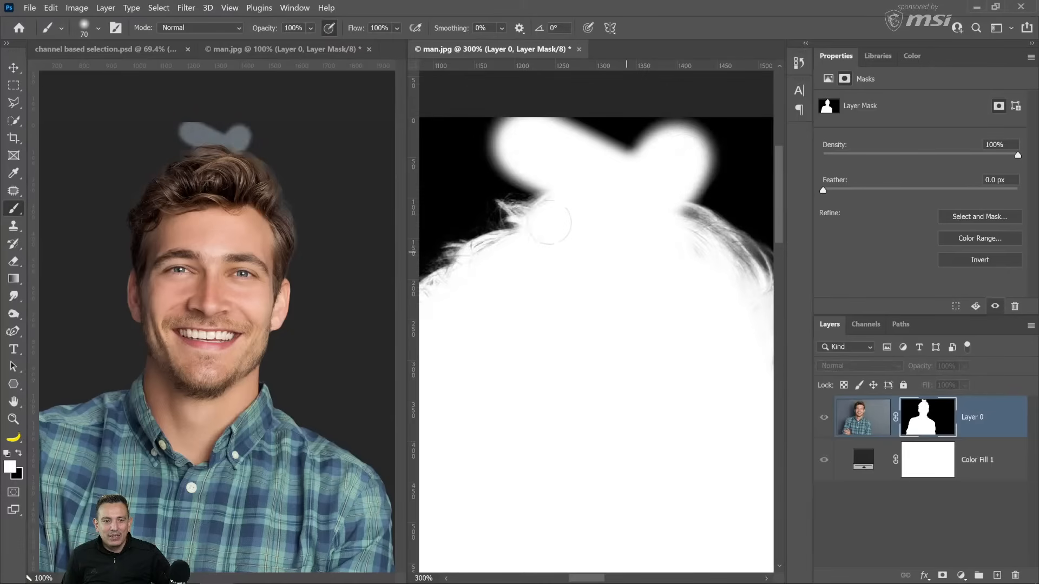
# Undo the white test strokes over the top of the hair, check the composite, and display Layer 0's mask again.
pyautogui.moveTo(566, 230); pyautogui.dragTo(547, 250)
pyautogui.hotkey('ctrl', 'z')
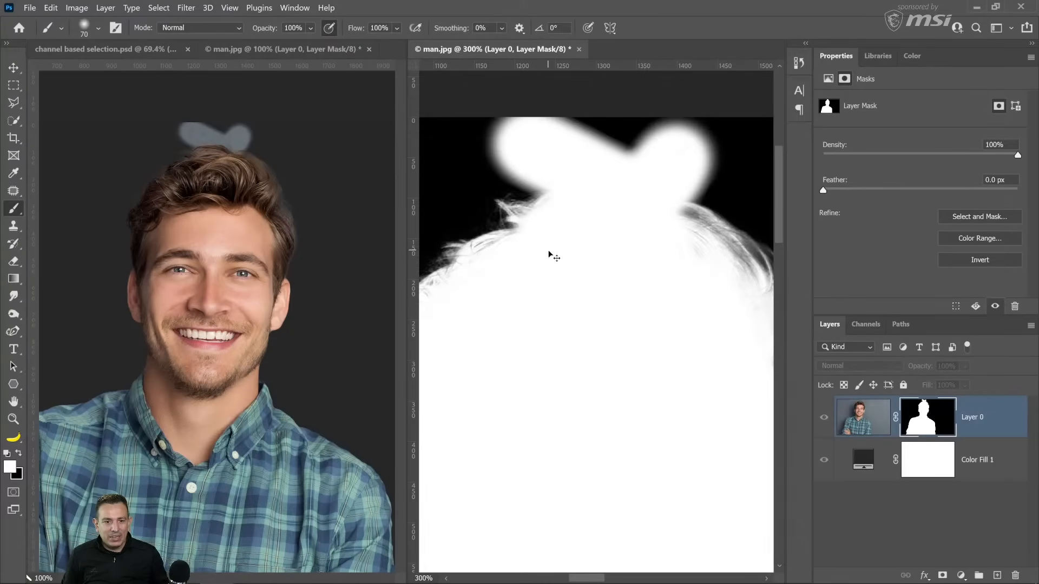
pyautogui.hotkey('ctrl', 'z')
pyautogui.keyDown('alt'); pyautogui.click(928, 425); pyautogui.keyUp('alt')
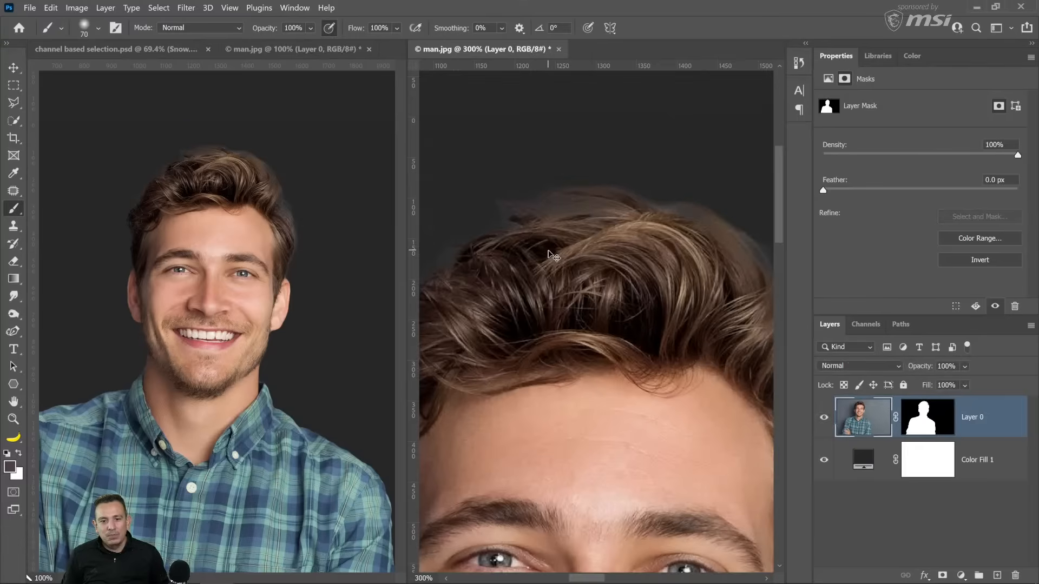
pyautogui.keyDown('alt'); pyautogui.click(929, 424); pyautogui.keyUp('alt')
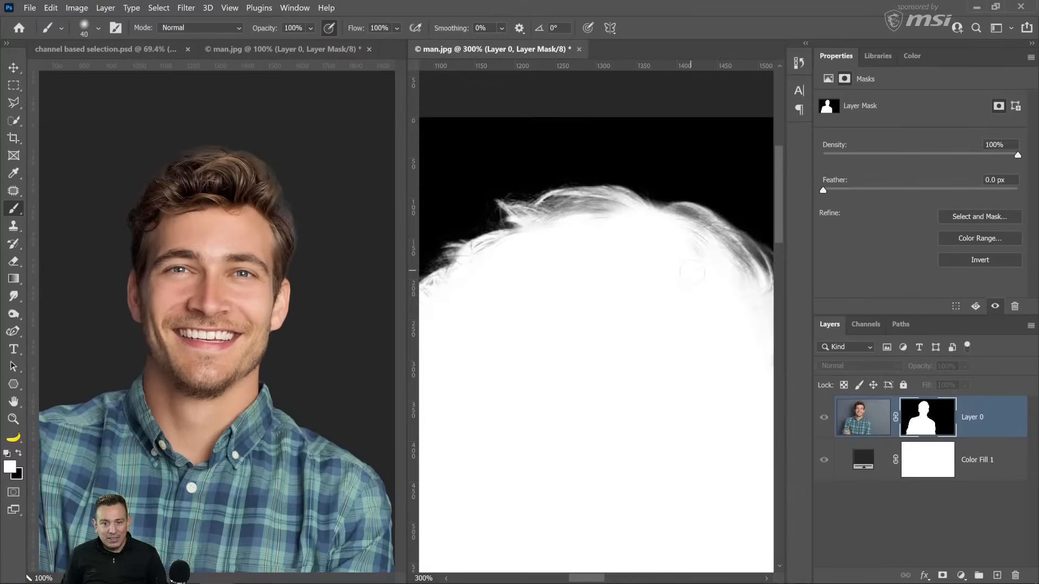
# Paint black with the 40 px Brush along the outer edge of the hair's upper right side in the mask.
pyautogui.moveTo(730, 289); pyautogui.dragTo(586, 264)
pyautogui.press('x')
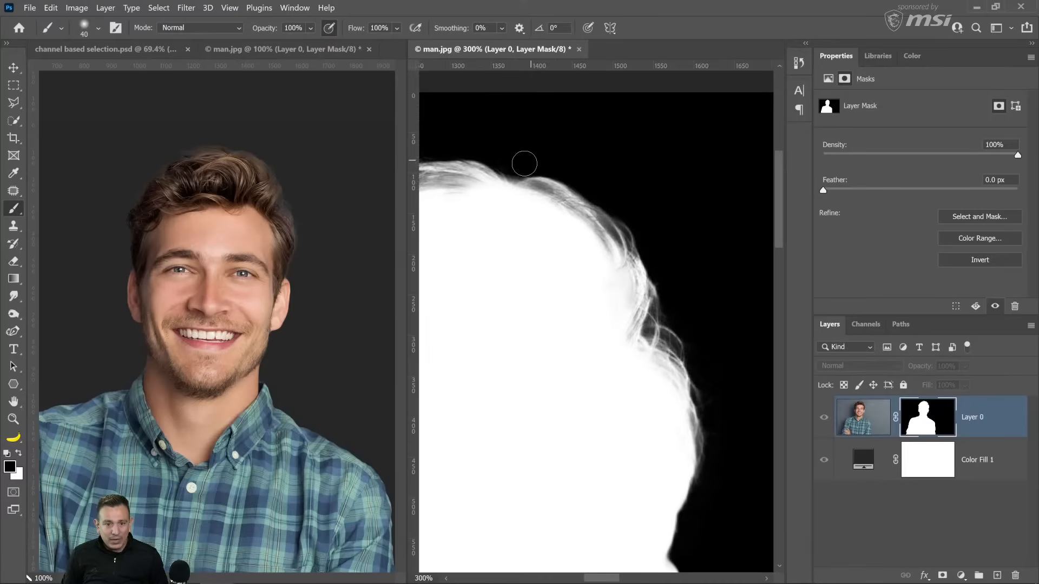
pyautogui.moveTo(550, 162)
pyautogui.mouseDown()
pyautogui.moveTo(596, 176)
pyautogui.moveTo(542, 168)
pyautogui.moveTo(597, 181)
pyautogui.moveTo(545, 163)
pyautogui.moveTo(682, 248)
pyautogui.mouseUp()
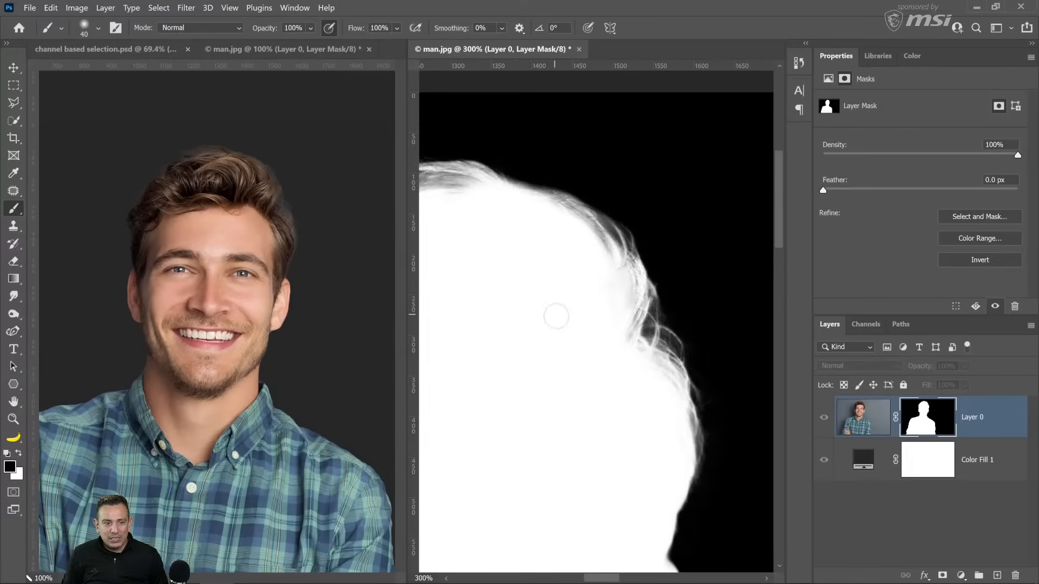
# Paint white with the 40 px Brush just inside the hair's left edge, from beside the ear up to the top of the head.
pyautogui.moveTo(570, 330)
pyautogui.mouseDown()
pyautogui.moveTo(622, 230)
pyautogui.moveTo(649, 311)
pyautogui.mouseUp()
pyautogui.moveTo(552, 195); pyautogui.dragTo(627, 232)
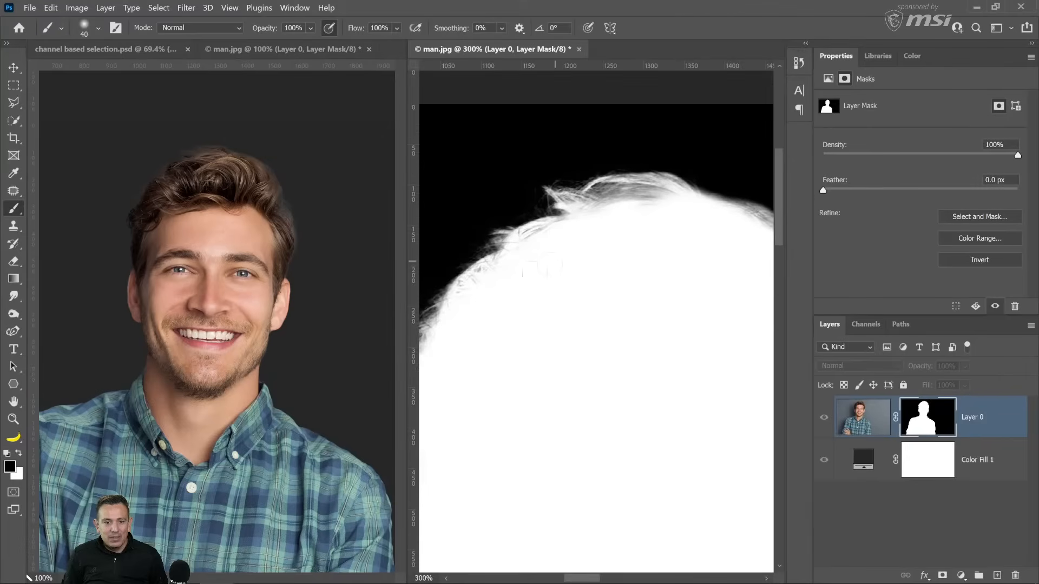
pyautogui.moveTo(546, 300); pyautogui.dragTo(579, 265)
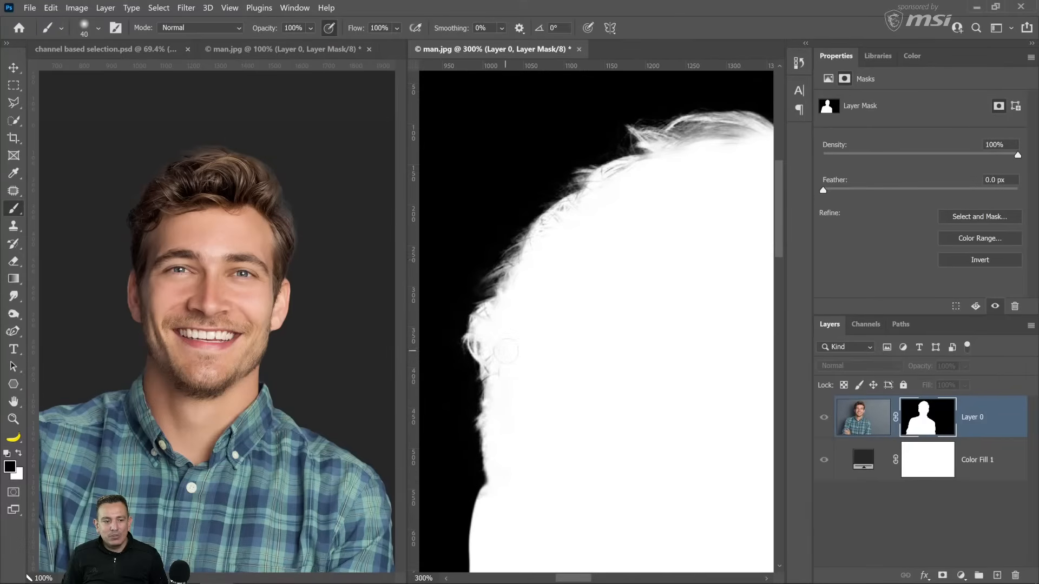
pyautogui.press('x')
pyautogui.moveTo(501, 351); pyautogui.dragTo(498, 388)
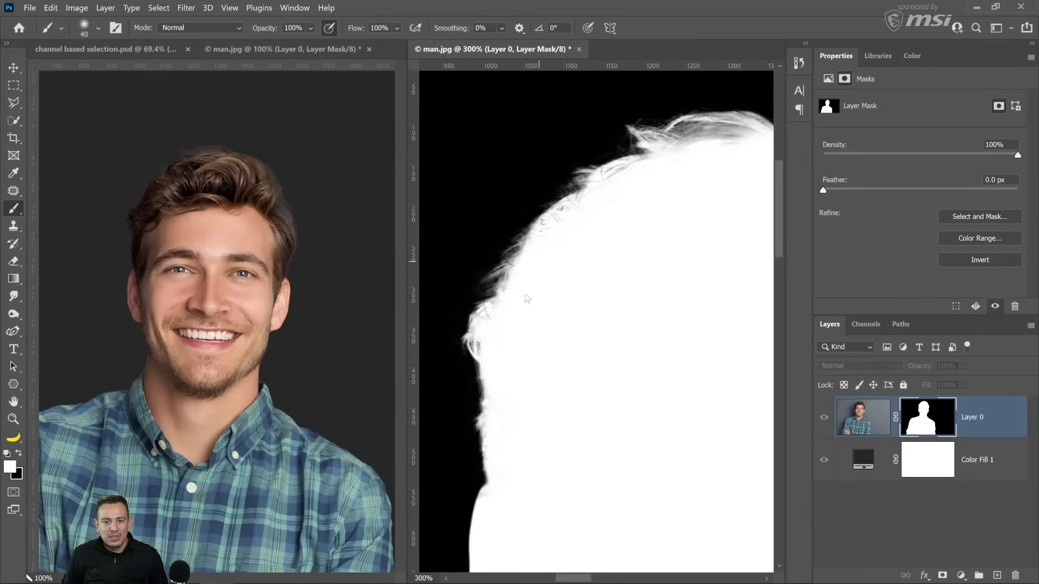
pyautogui.moveTo(560, 246)
pyautogui.mouseDown()
pyautogui.moveTo(581, 215)
pyautogui.moveTo(679, 157)
pyautogui.moveTo(728, 153)
pyautogui.moveTo(740, 163)
pyautogui.mouseUp()
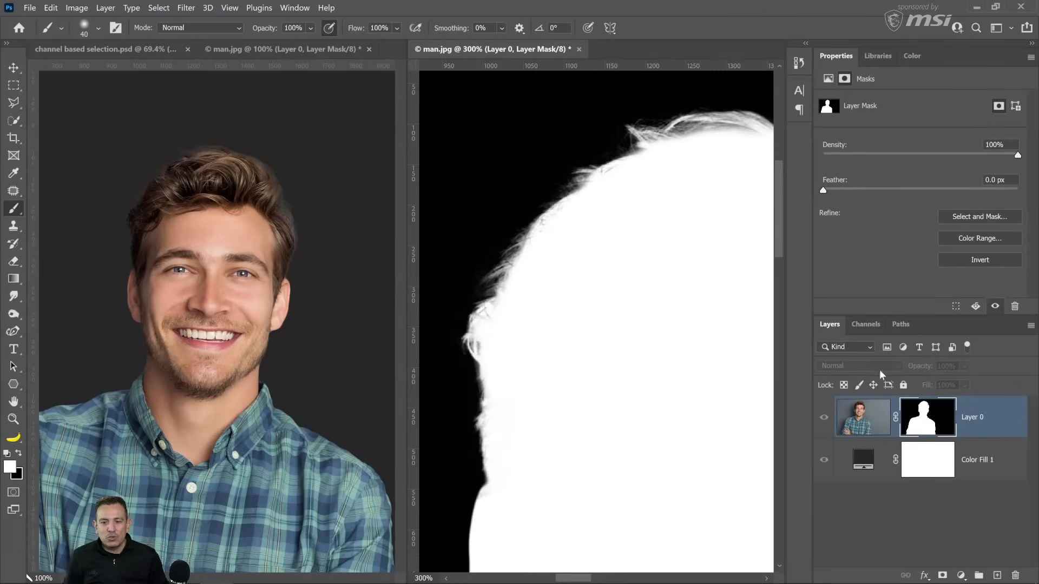
# Merge the 300% man.jpg view into the tab group and compare Layer 0's mask with the masked image.
pyautogui.moveTo(465, 49); pyautogui.dragTo(303, 54)
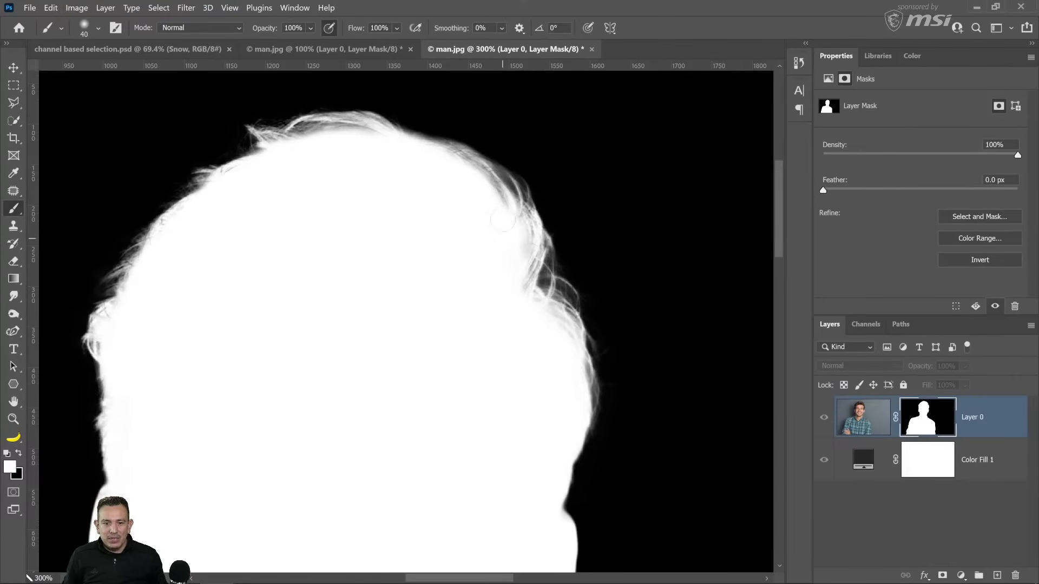
pyautogui.keyDown('alt'); pyautogui.click(928, 424); pyautogui.keyUp('alt')
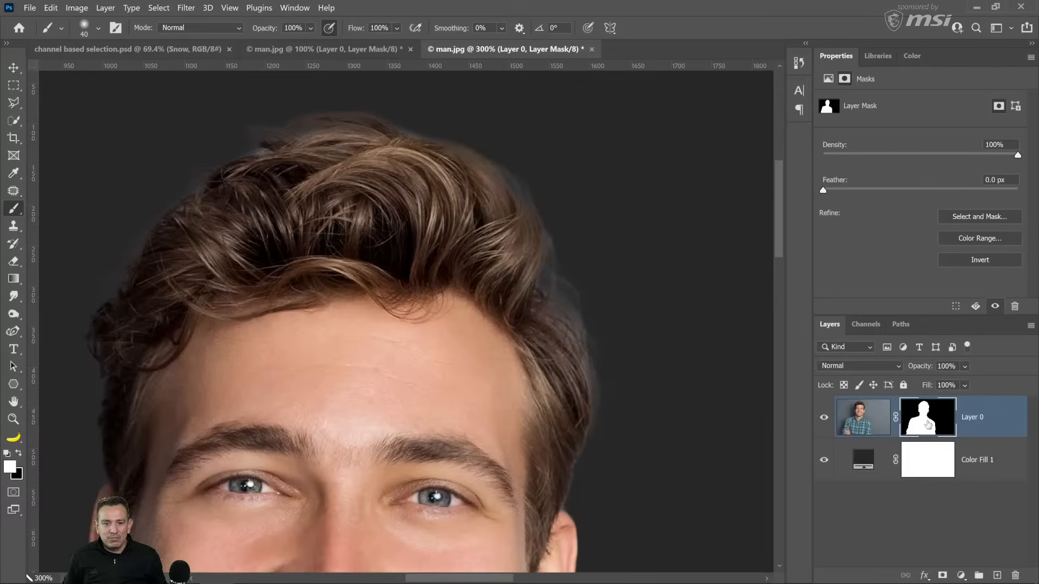
pyautogui.keyDown('alt'); pyautogui.click(928, 424); pyautogui.keyUp('alt')
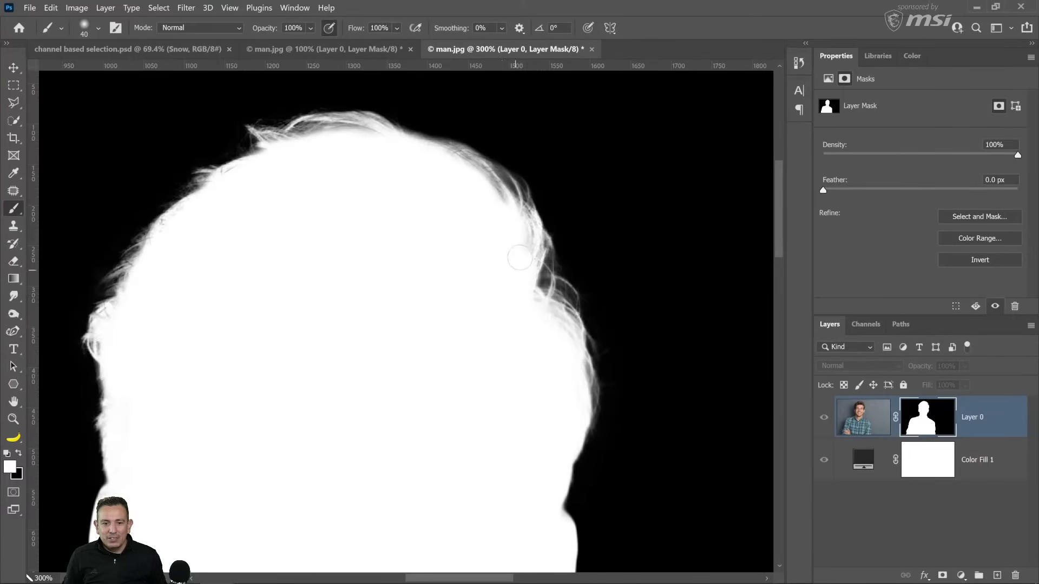
pyautogui.keyDown('alt'); pyautogui.click(917, 426); pyautogui.keyUp('alt')
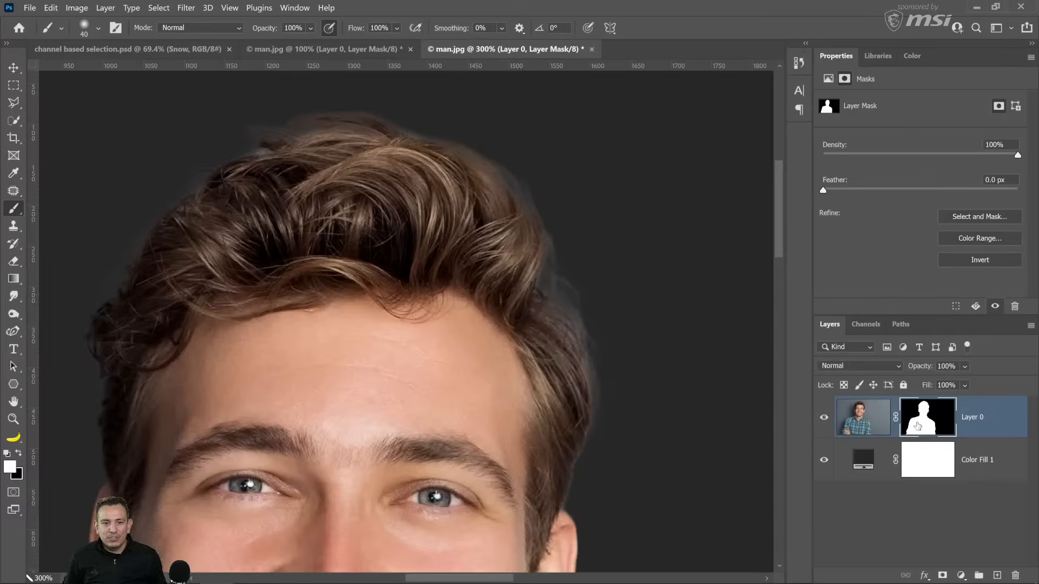
# Paint white past the man's right hairline on Layer 0's mask, check the image, and paint the excess black again.
pyautogui.keyDown('alt'); pyautogui.click(908, 430); pyautogui.keyUp('alt')
pyautogui.moveTo(527, 321)
pyautogui.mouseDown()
pyautogui.moveTo(576, 371)
pyautogui.moveTo(588, 363)
pyautogui.moveTo(608, 372)
pyautogui.mouseUp()
pyautogui.keyDown('alt'); pyautogui.click(901, 416); pyautogui.keyUp('alt')
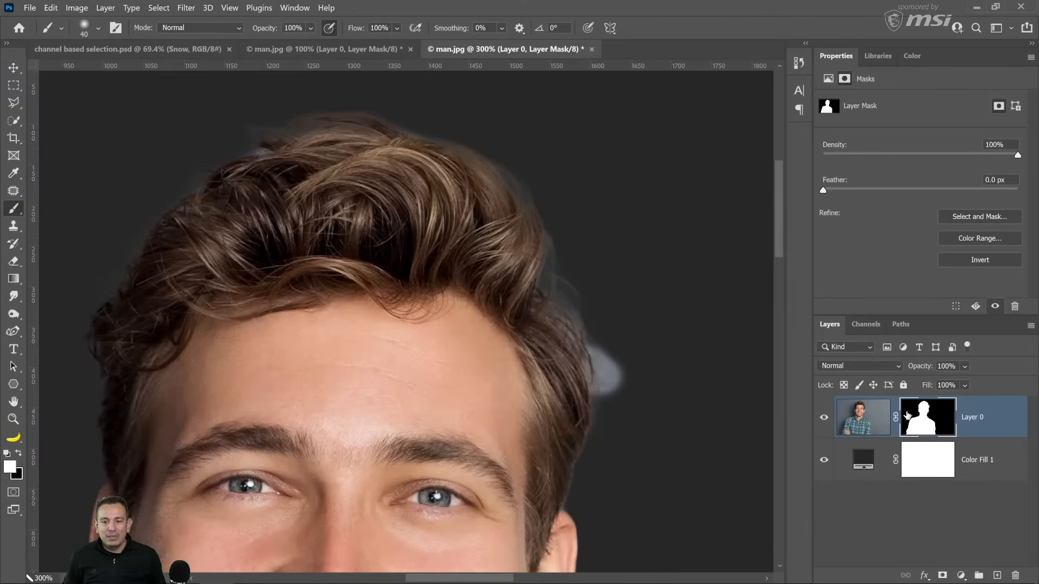
pyautogui.keyDown('alt'); pyautogui.click(908, 415); pyautogui.keyUp('alt')
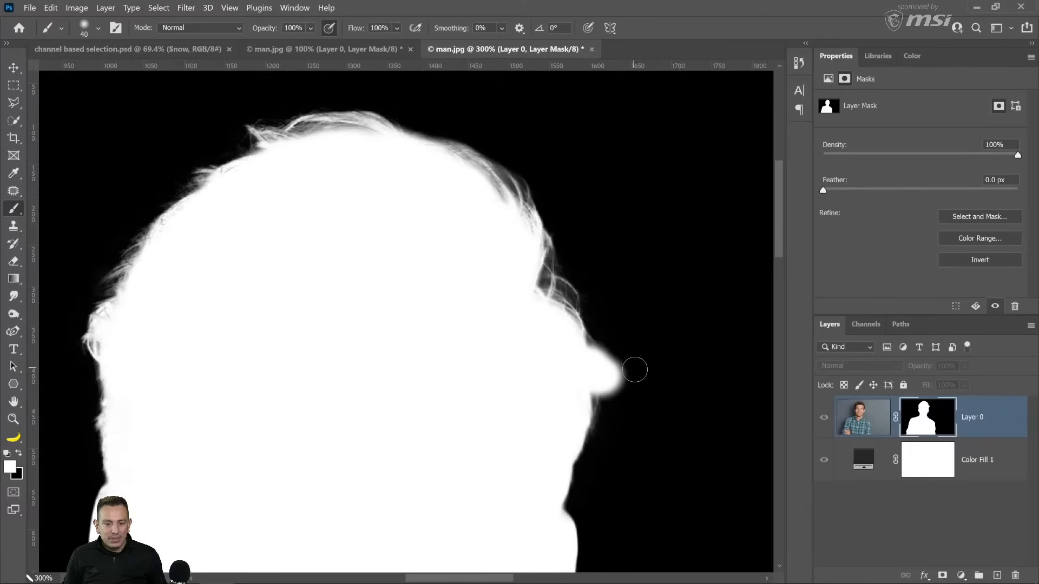
pyautogui.press('x')
pyautogui.moveTo(635, 366)
pyautogui.mouseDown()
pyautogui.moveTo(631, 401)
pyautogui.moveTo(615, 362)
pyautogui.moveTo(617, 372)
pyautogui.mouseUp()
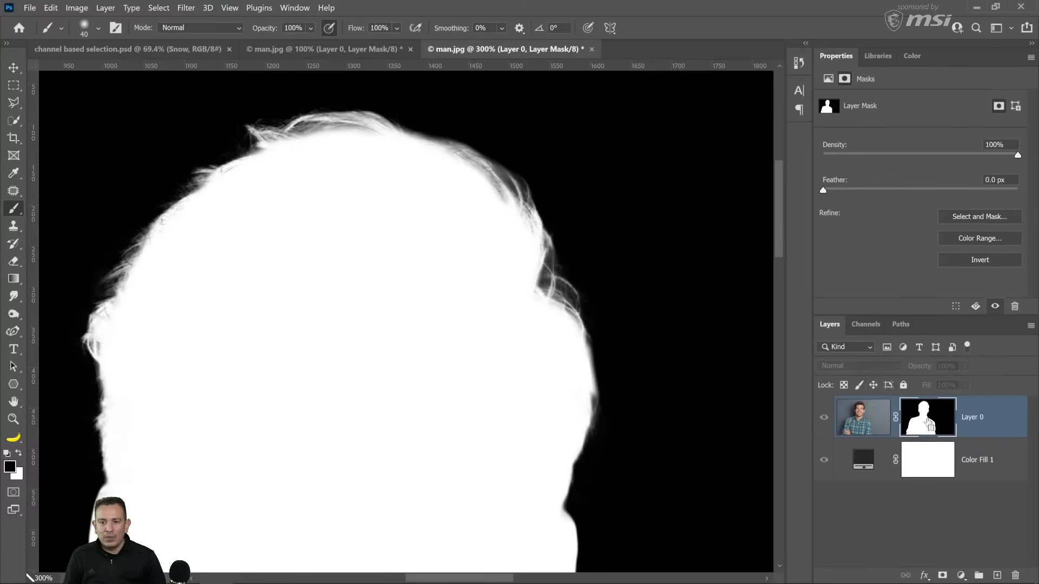
# Invert Layer 0's mask and invert it back.
pyautogui.hotkey('ctrl', 'i')
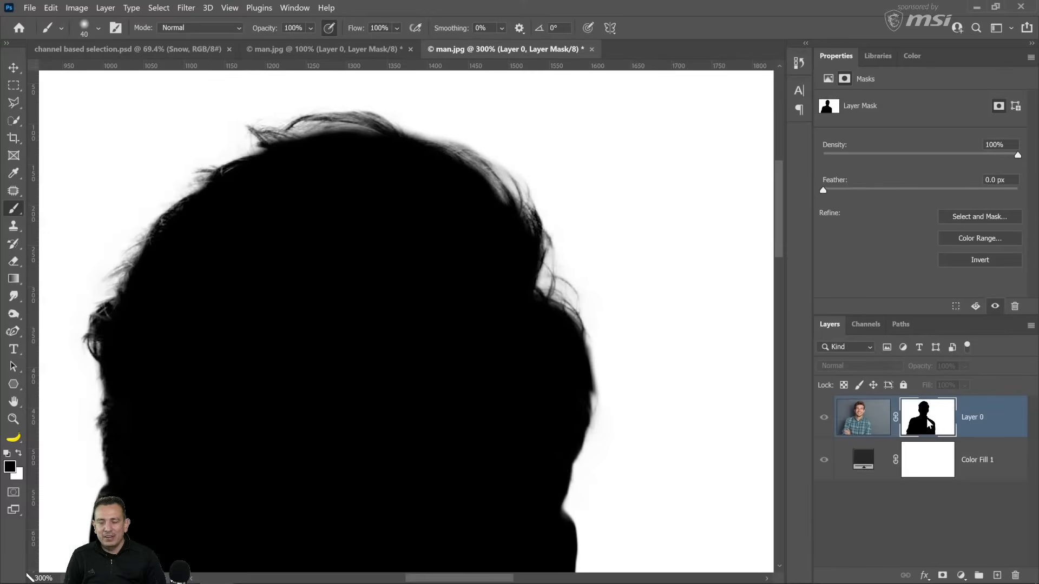
pyautogui.hotkey('ctrl', 'i')
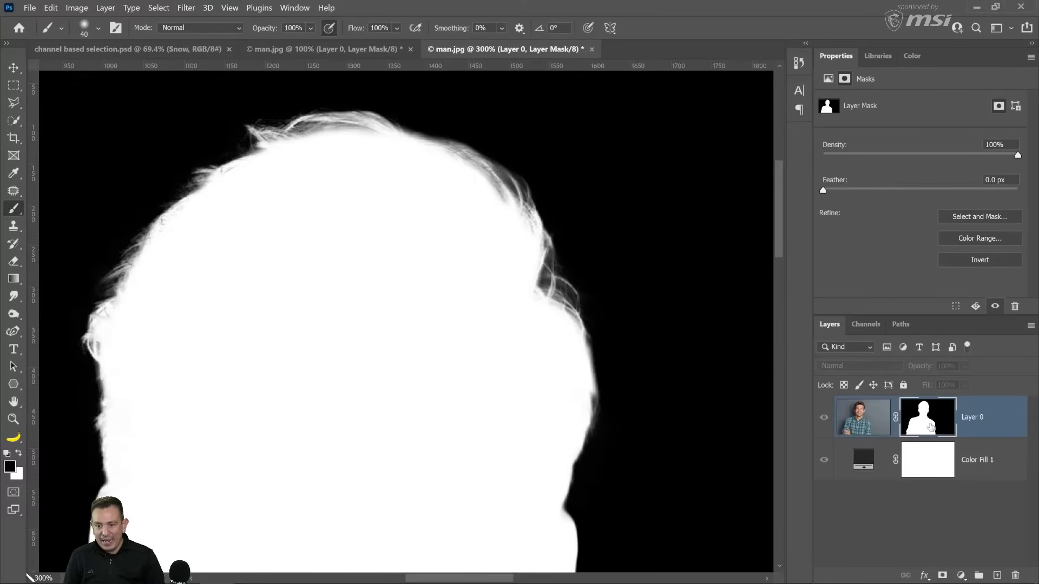
# Apply the layer mask to Layer 0.
pyautogui.rightClick(931, 426)
pyautogui.click(949, 458)
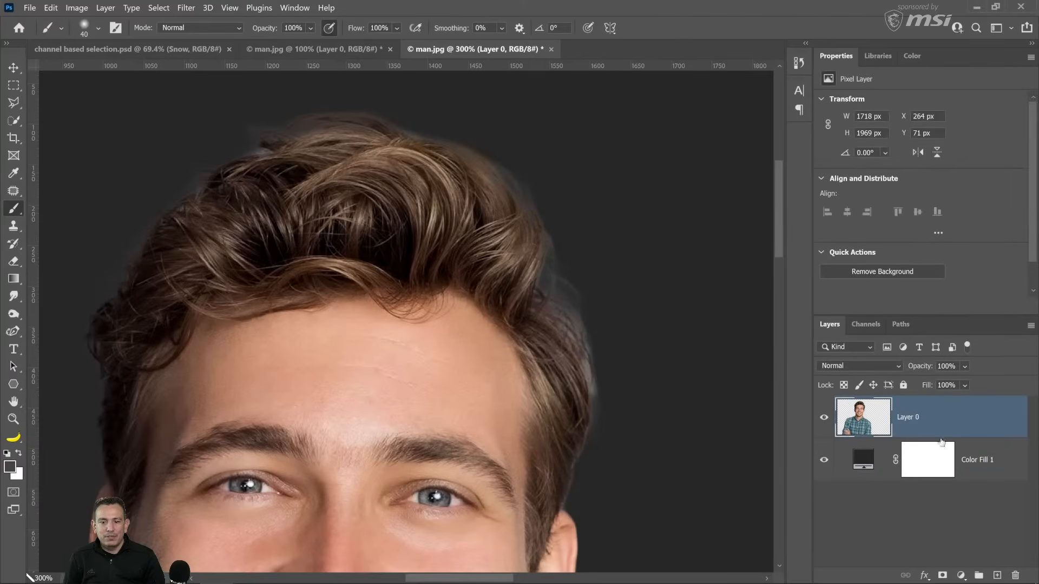
# Load Layer 0's pixels as a selection and invert it to select the area around the man.
pyautogui.keyDown('ctrl'); pyautogui.click(864, 431); pyautogui.keyUp('ctrl')
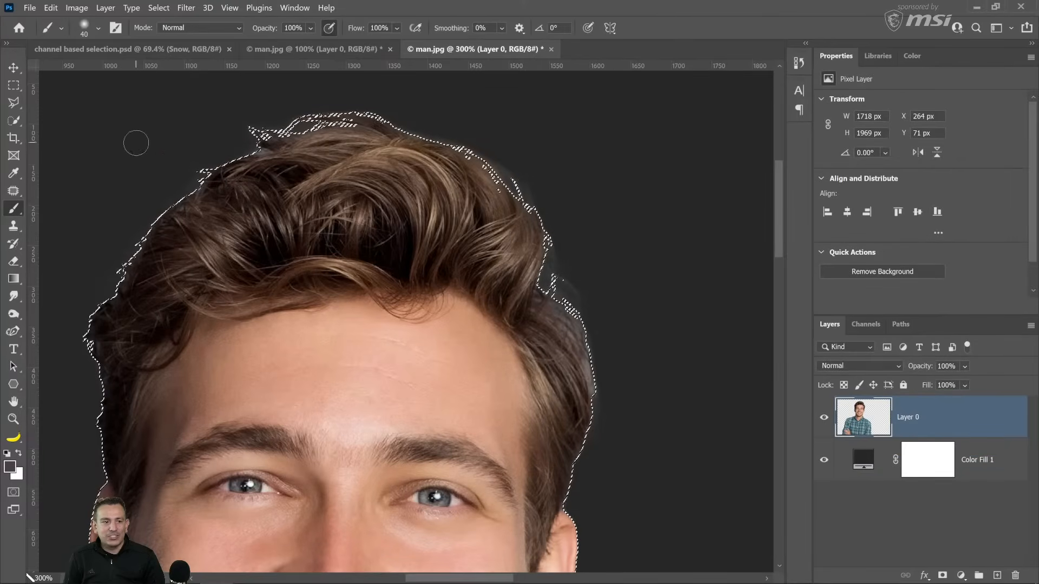
pyautogui.click(13, 85)
pyautogui.rightClick(281, 144)
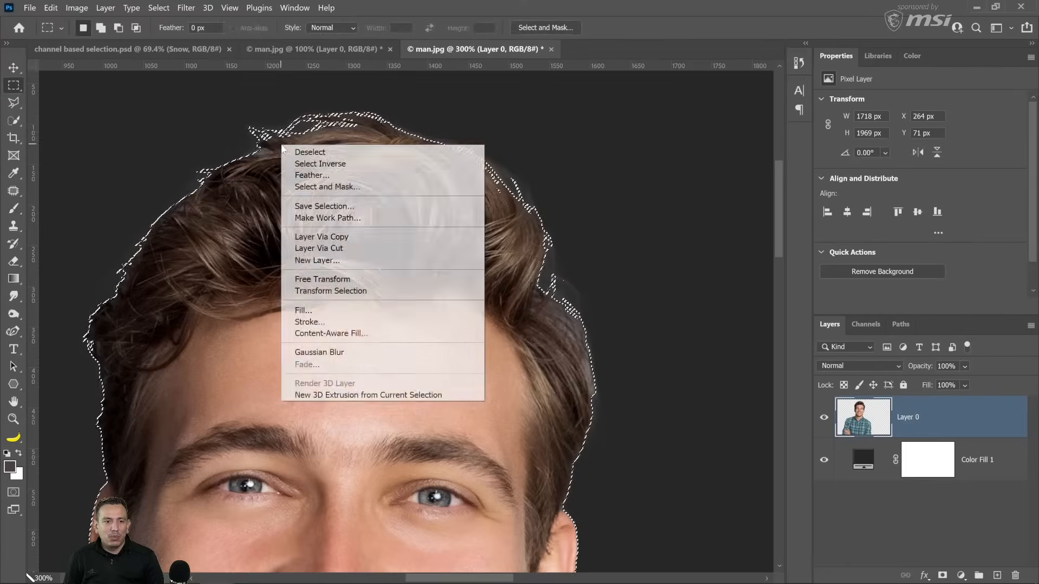
pyautogui.click(13, 87)
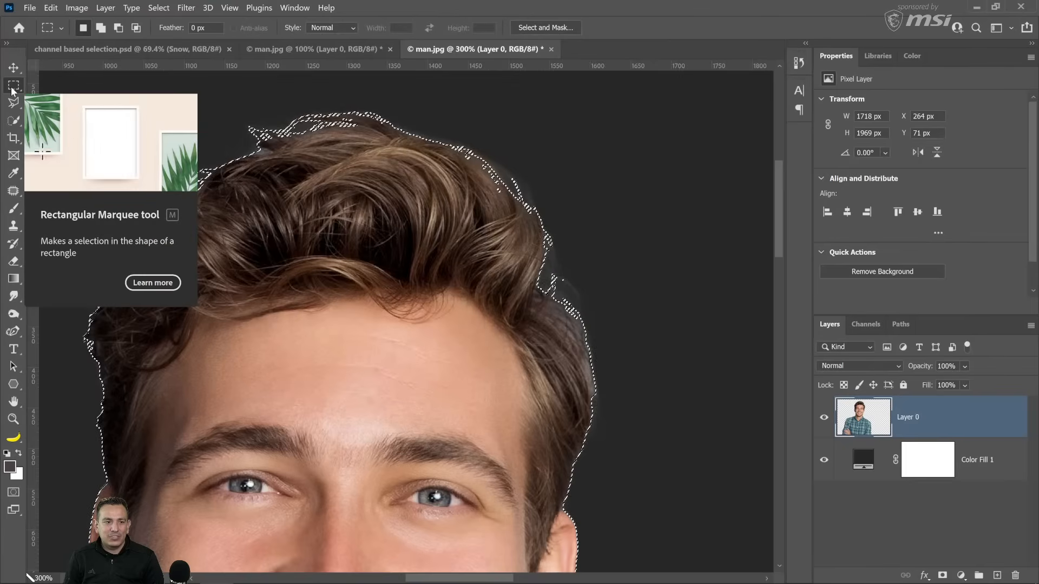
pyautogui.rightClick(321, 188)
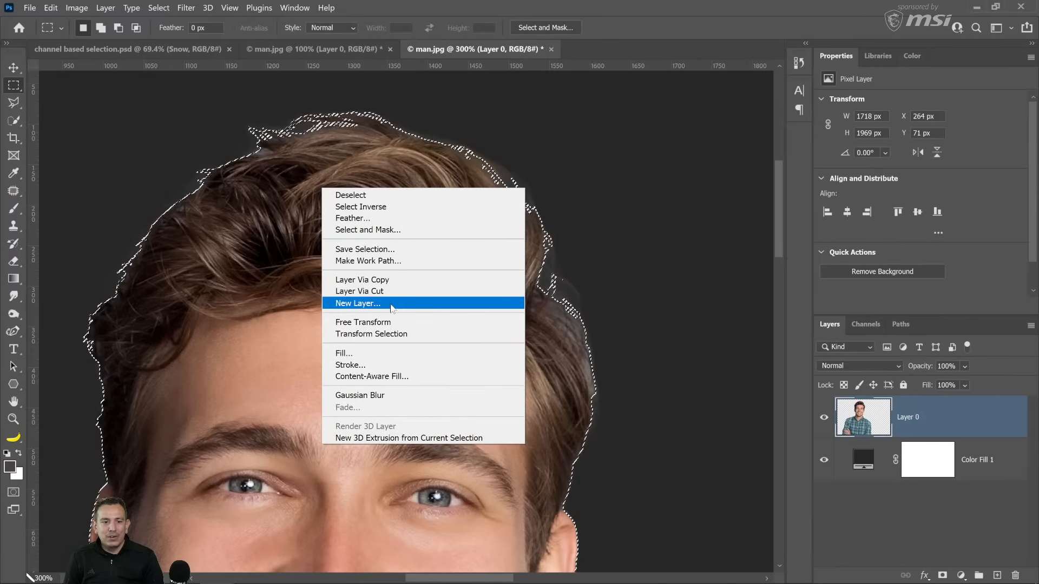
pyautogui.click(376, 207)
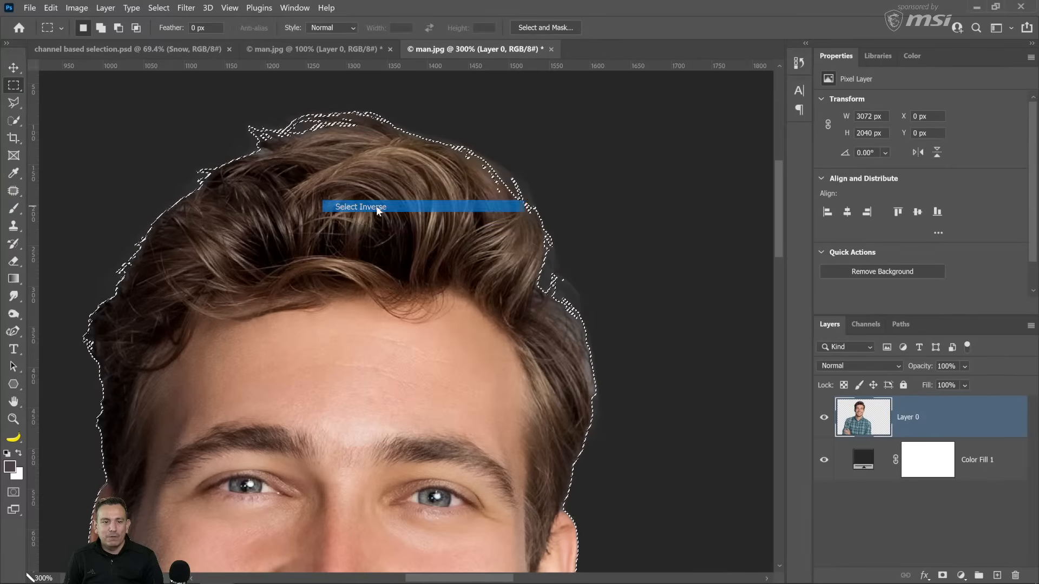
# Switch the selection back to the man at 100% view and invert it again to the surrounding area.
pyautogui.doubleClick(13, 419)
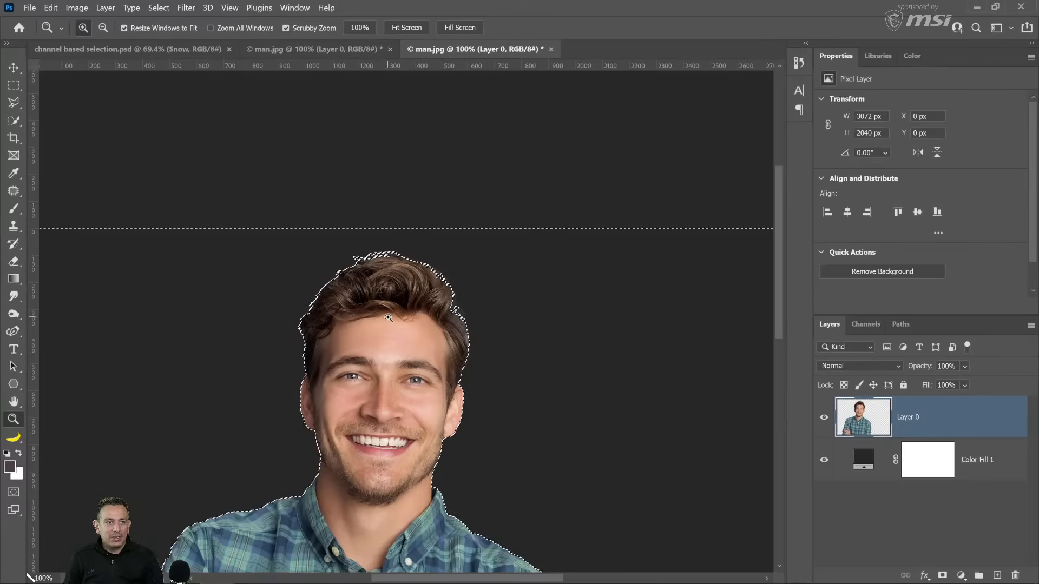
pyautogui.press('m')
pyautogui.rightClick(443, 339)
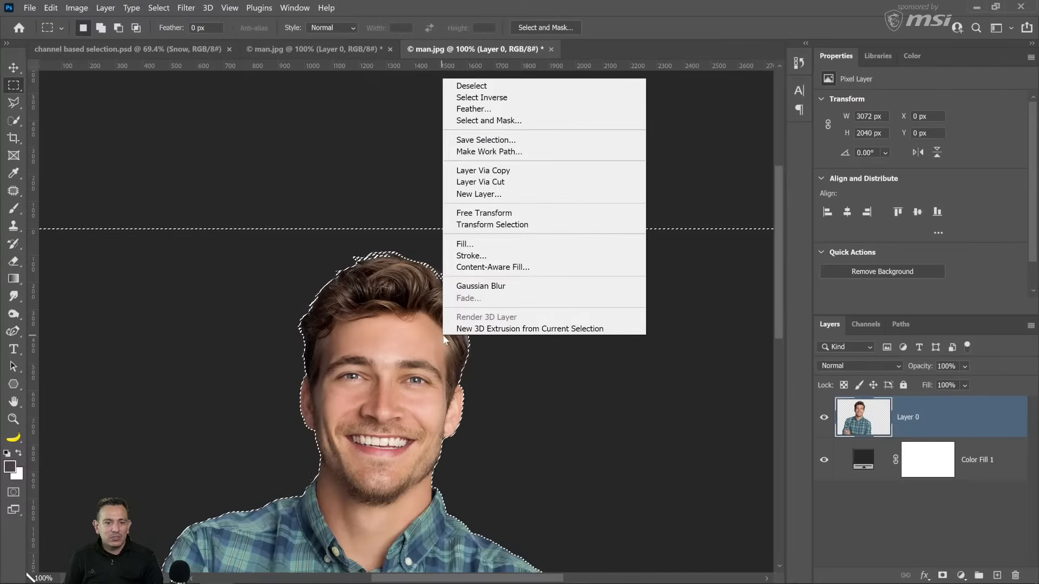
pyautogui.click(503, 99)
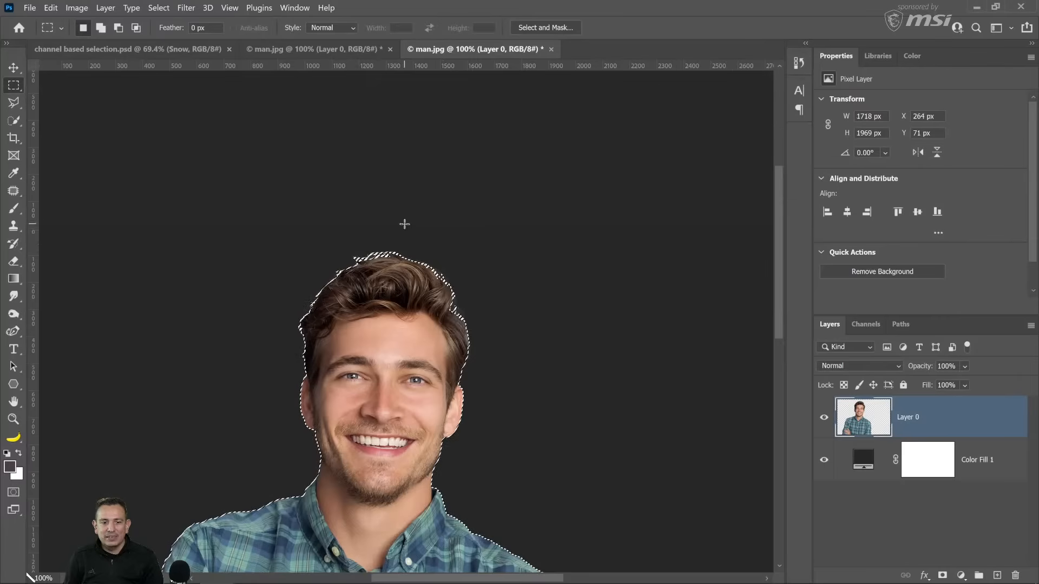
pyautogui.rightClick(429, 262)
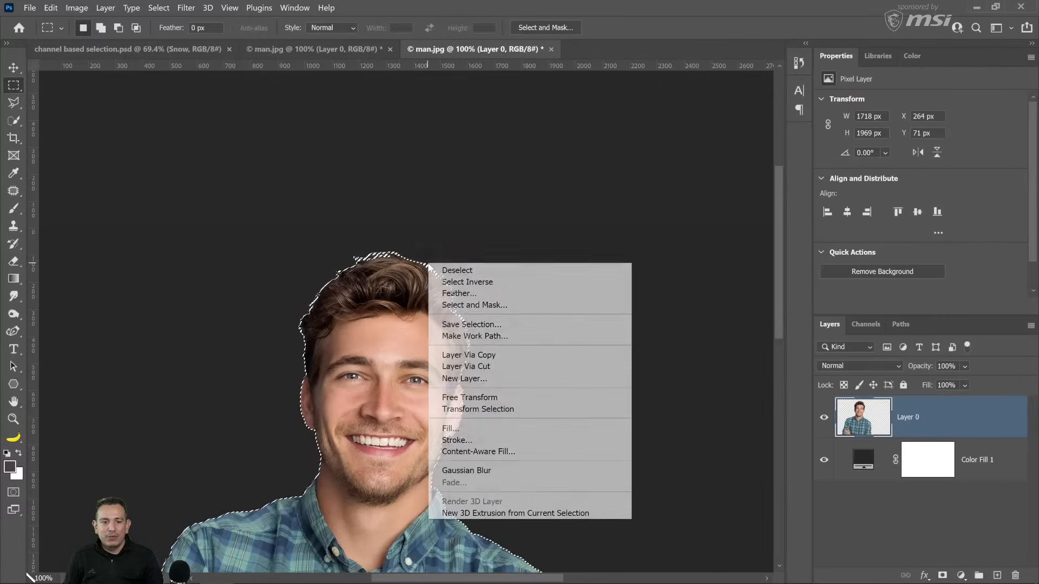
pyautogui.click(476, 281)
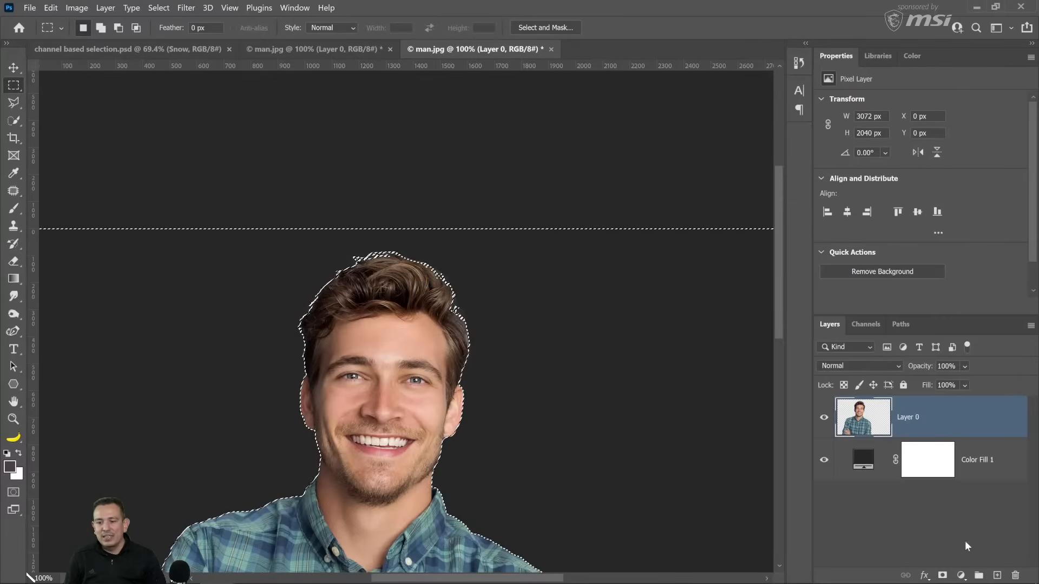
# Fill the selected background with white on a new layer and deselect.
pyautogui.click(996, 575)
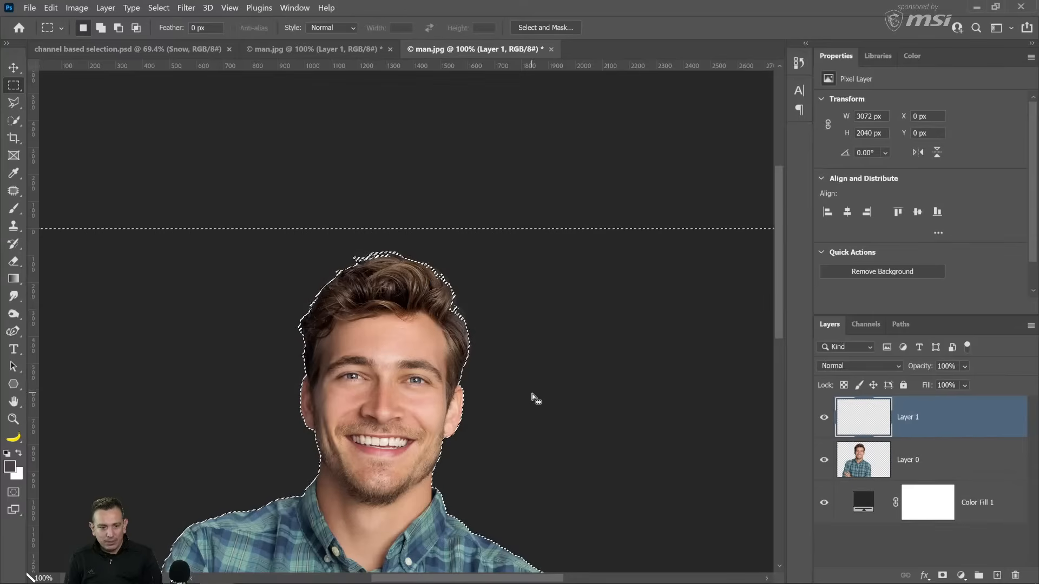
pyautogui.hotkey('ctrl', 'BackSpace')
pyautogui.hotkey('ctrl', 'd')
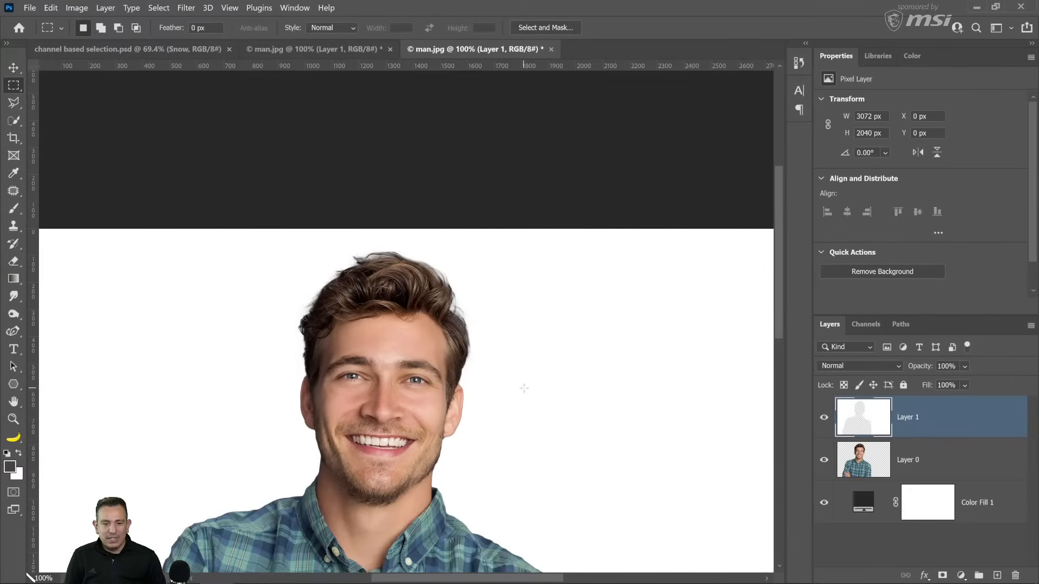
# Hide Layer 0 and Color Fill 1, delete the white-filled Layer 1, and show Layer 0 again.
pyautogui.moveTo(824, 460); pyautogui.dragTo(825, 504)
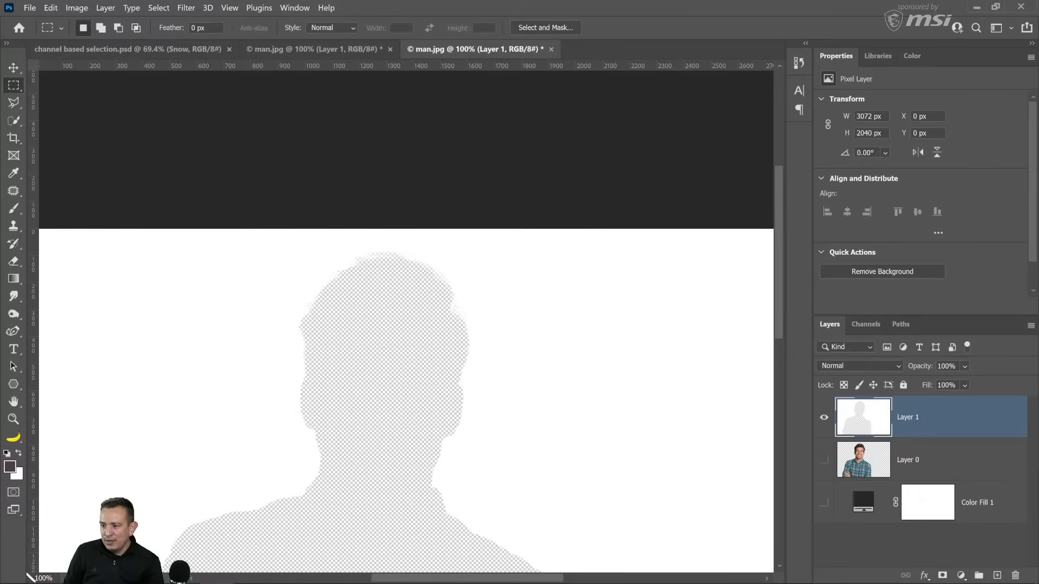
pyautogui.moveTo(882, 421); pyautogui.dragTo(1016, 575)
pyautogui.click(824, 417)
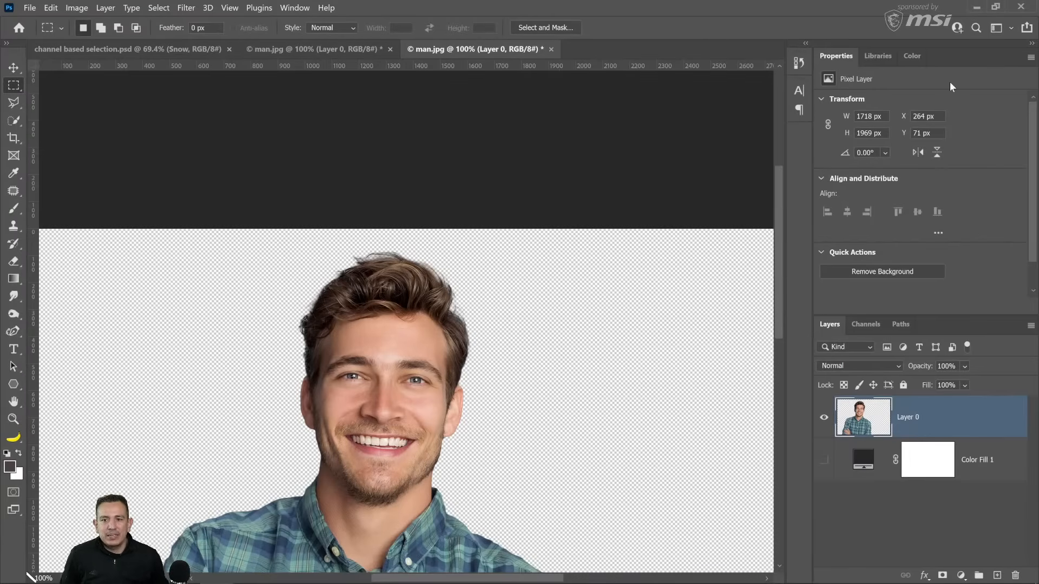
# Search all libraries for "land" and open the mountain lake photo with the fisherman.
pyautogui.click(881, 58)
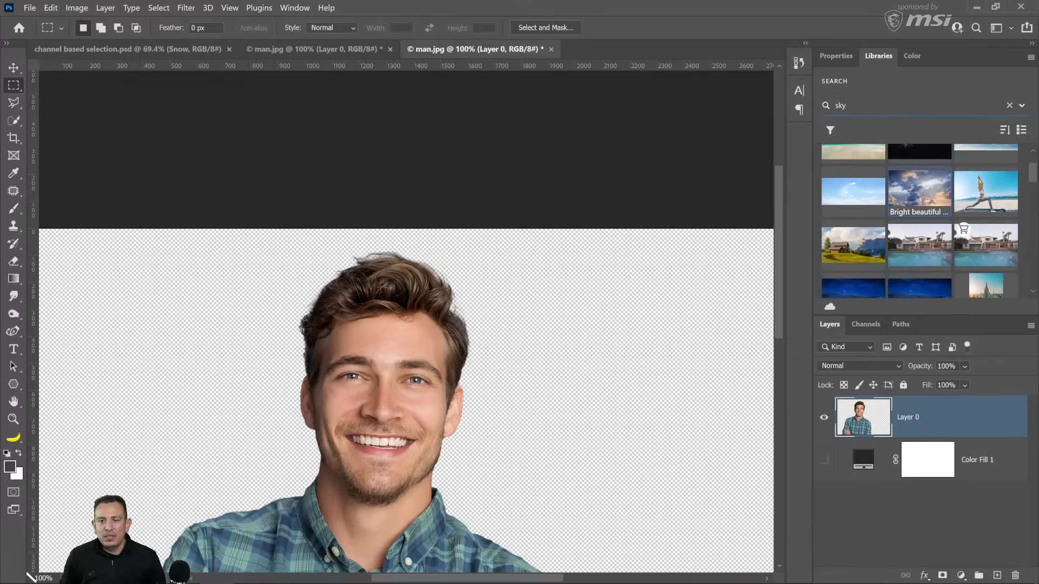
pyautogui.doubleClick(841, 105)
pyautogui.write(';a')
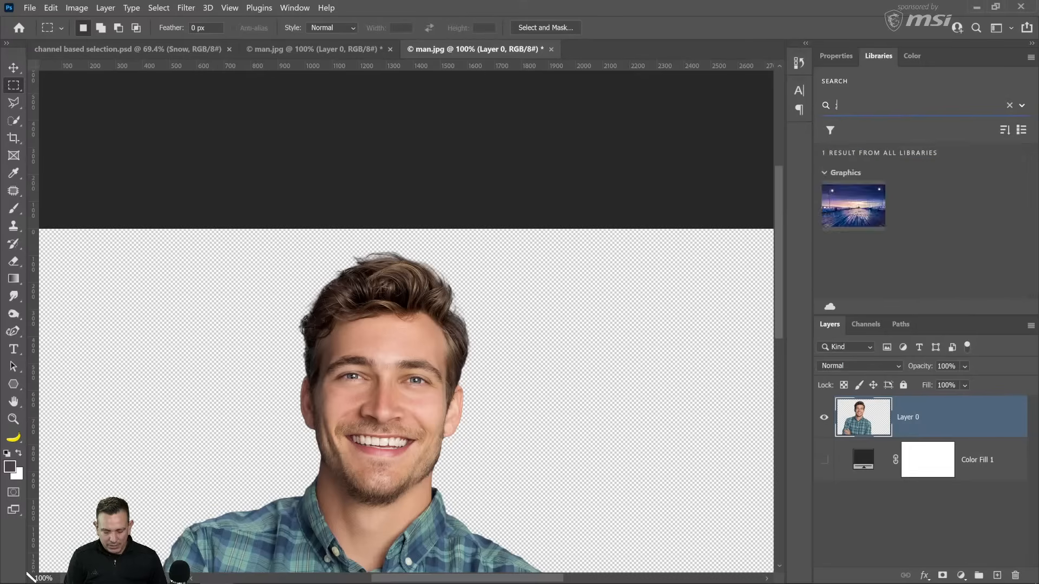
pyautogui.press('BackSpace')
pyautogui.press('BackSpace')
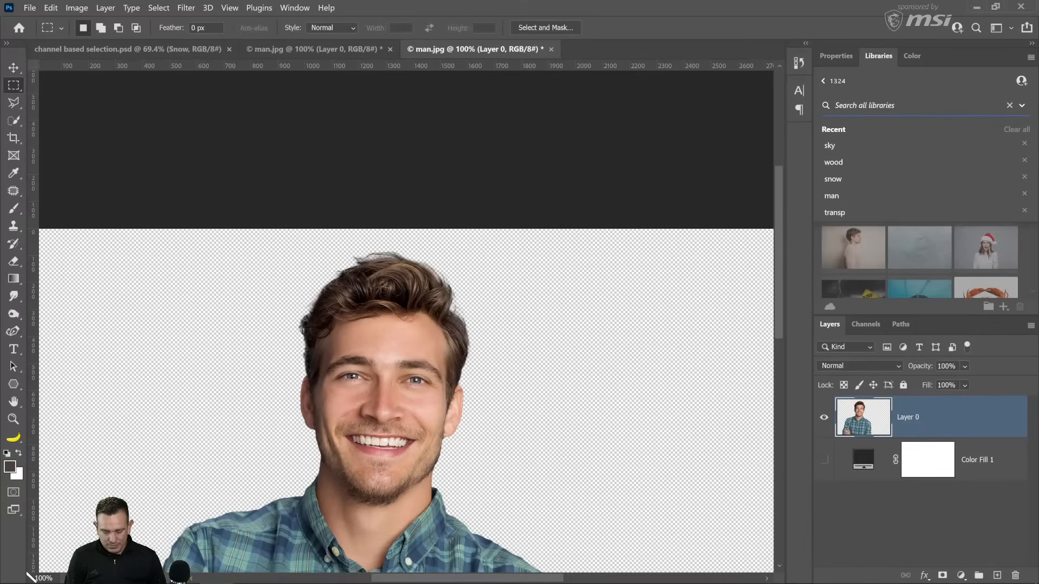
pyautogui.write('land')
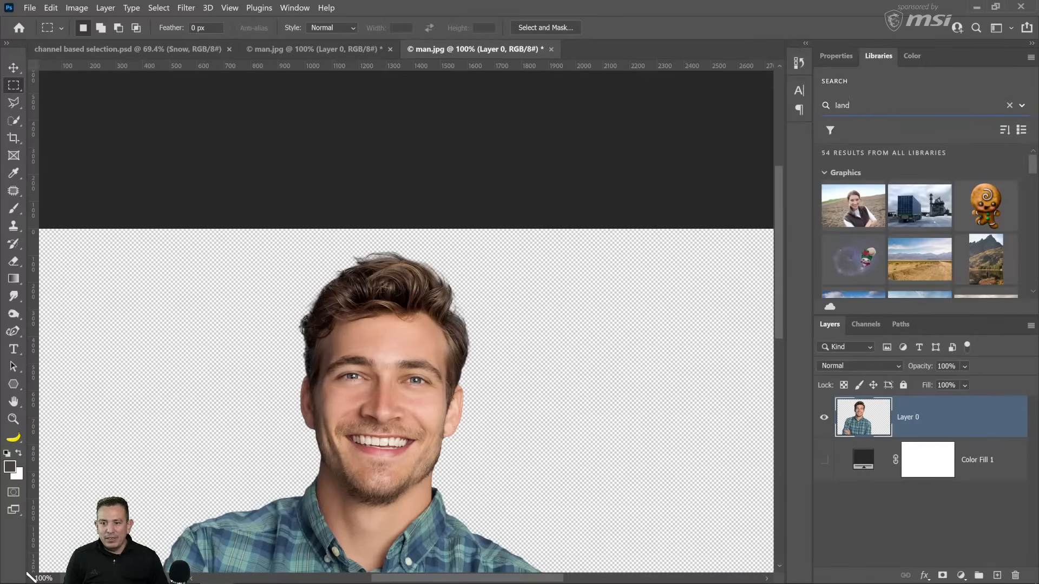
pyautogui.doubleClick(998, 262)
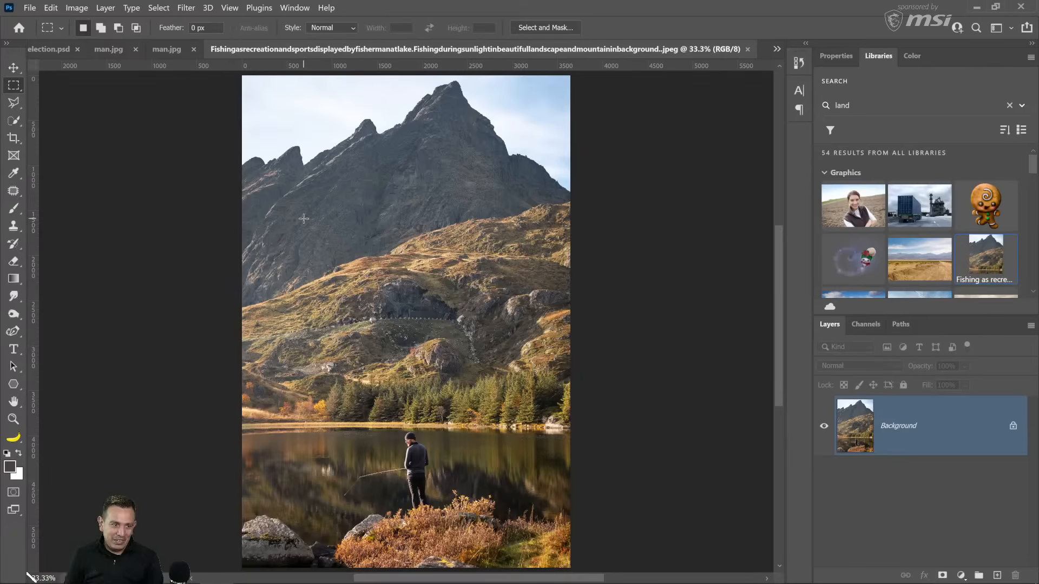
# Open Neural Filters for the mountain lake photo, enable Landscape Mixer, and look through its season settings.
pyautogui.click(836, 56)
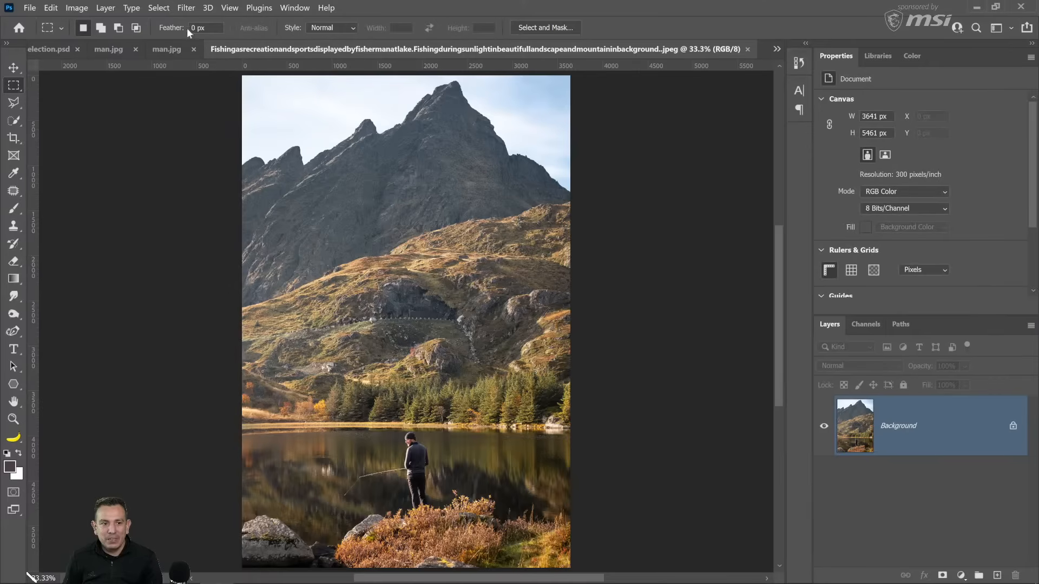
pyautogui.click(183, 8)
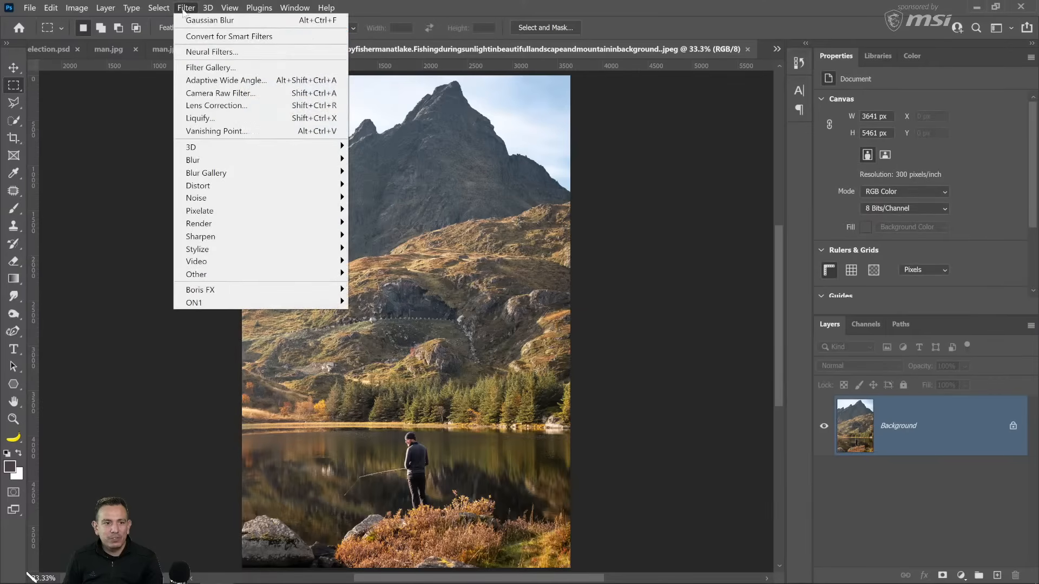
pyautogui.click(205, 51)
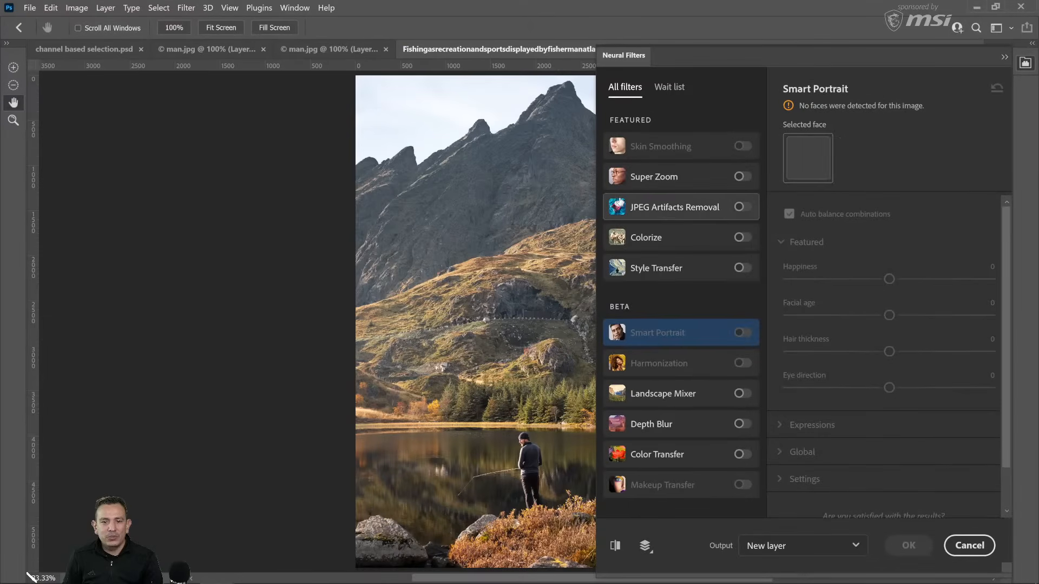
pyautogui.click(742, 393)
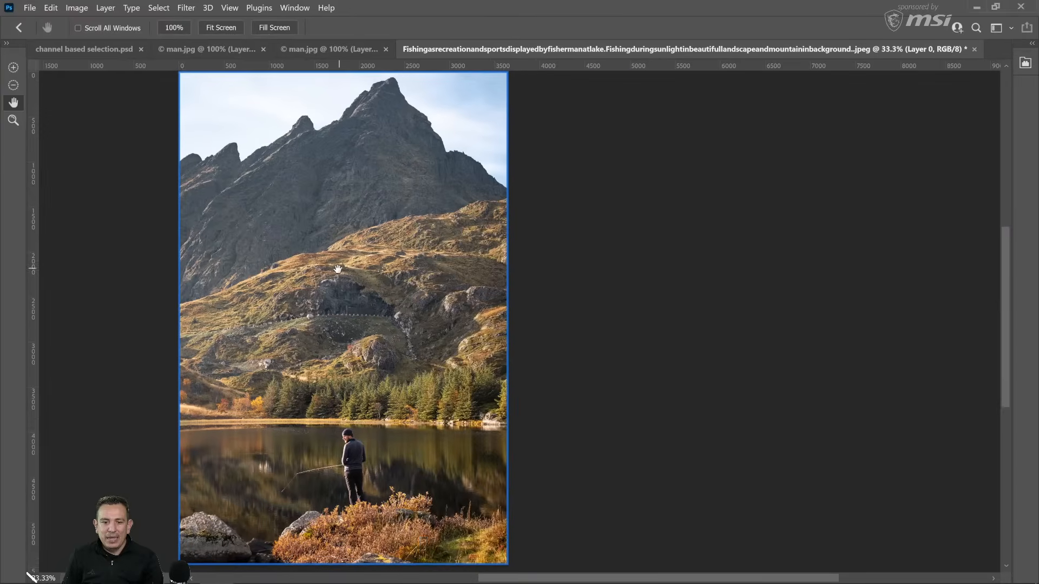
pyautogui.click(1026, 63)
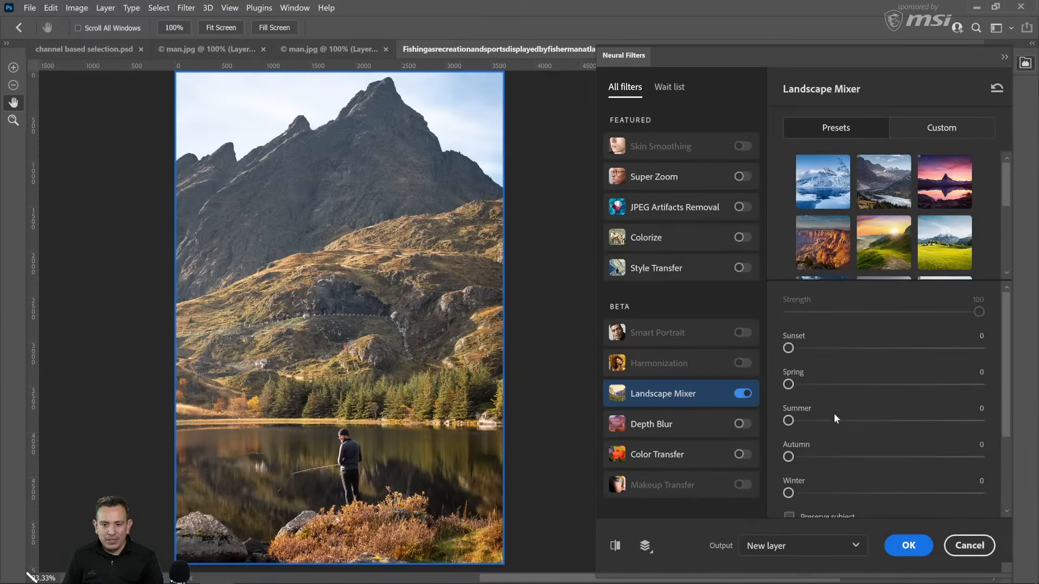
pyautogui.scroll(-3, 833, 393)
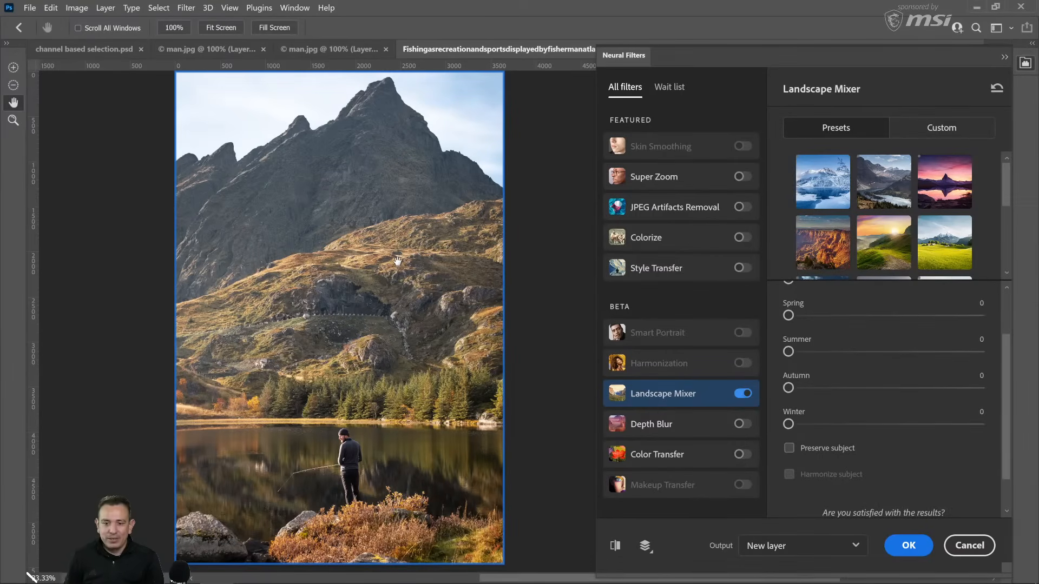
# Set the Landscape Mixer's Winter amount to 100 and collapse the Neural Filters panel.
pyautogui.moveTo(788, 424); pyautogui.dragTo(923, 427)
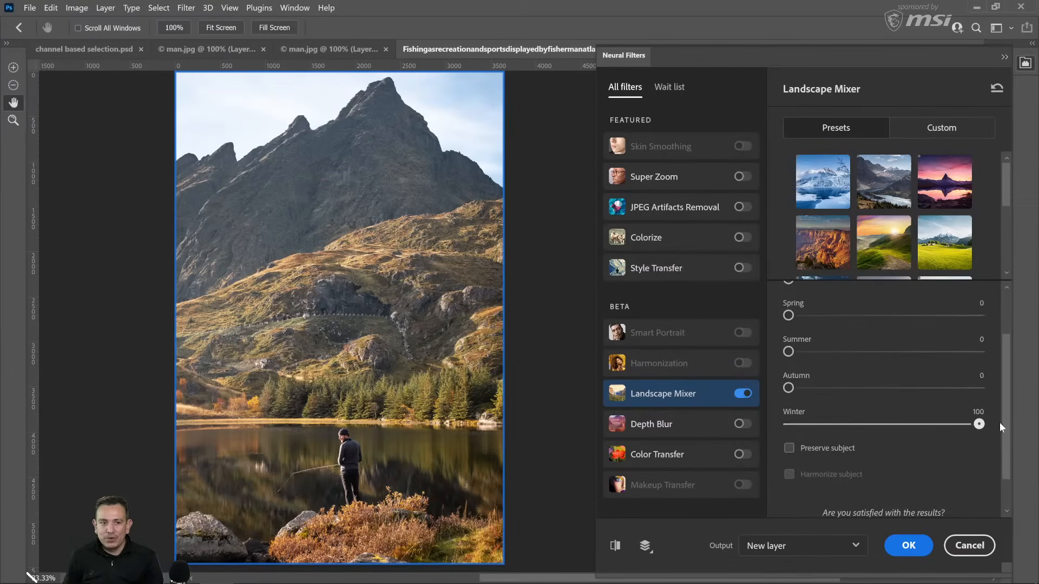
pyautogui.moveTo(999, 422); pyautogui.dragTo(1000, 423)
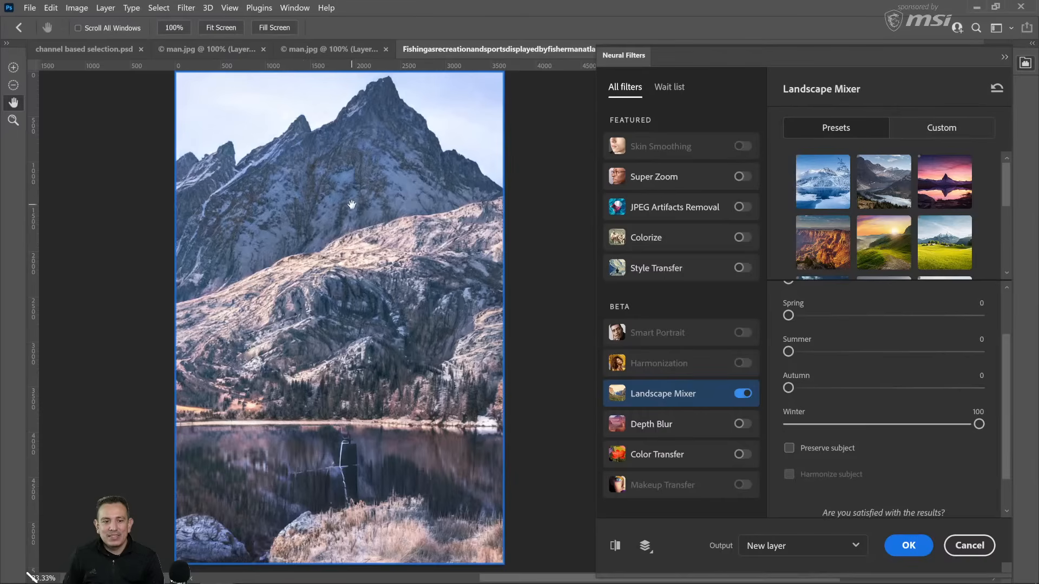
pyautogui.press('Return')
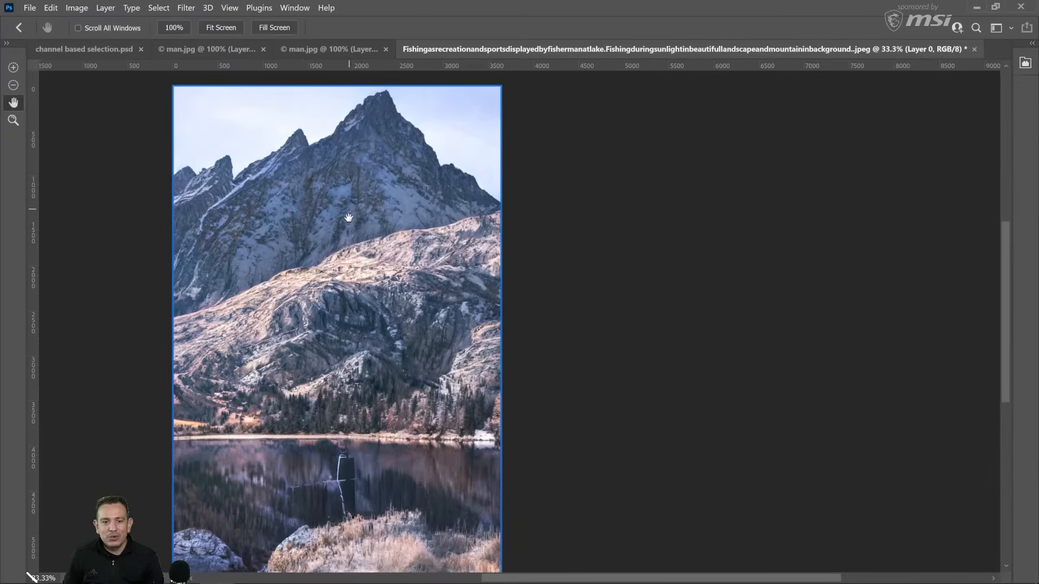
pyautogui.click(1023, 66)
# Activate the add-to-selection brush, invert the filter mask, and turn off the mask overlay.
pyautogui.click(9, 69)
pyautogui.click(11, 70)
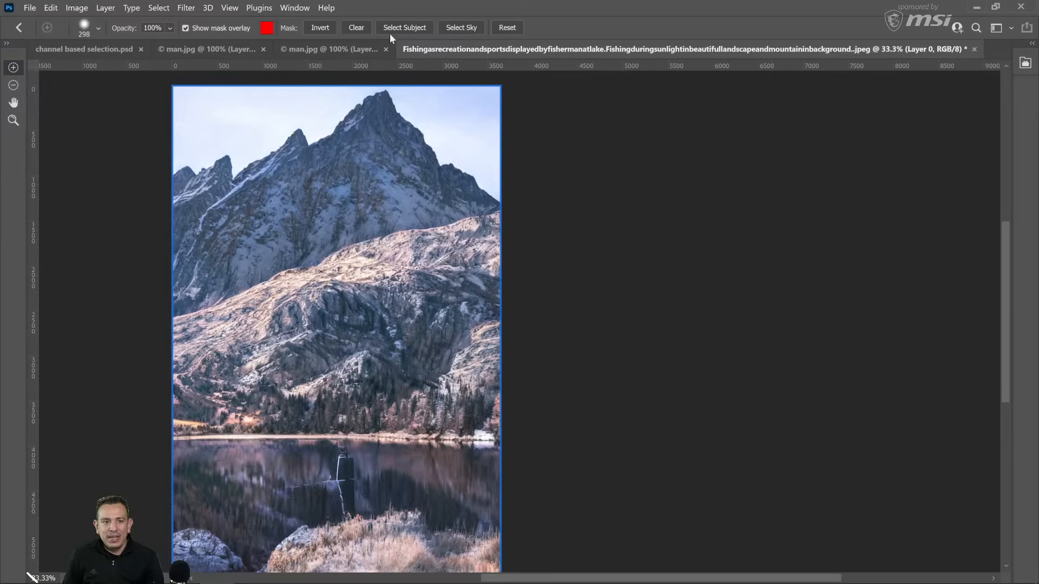
pyautogui.click(322, 29)
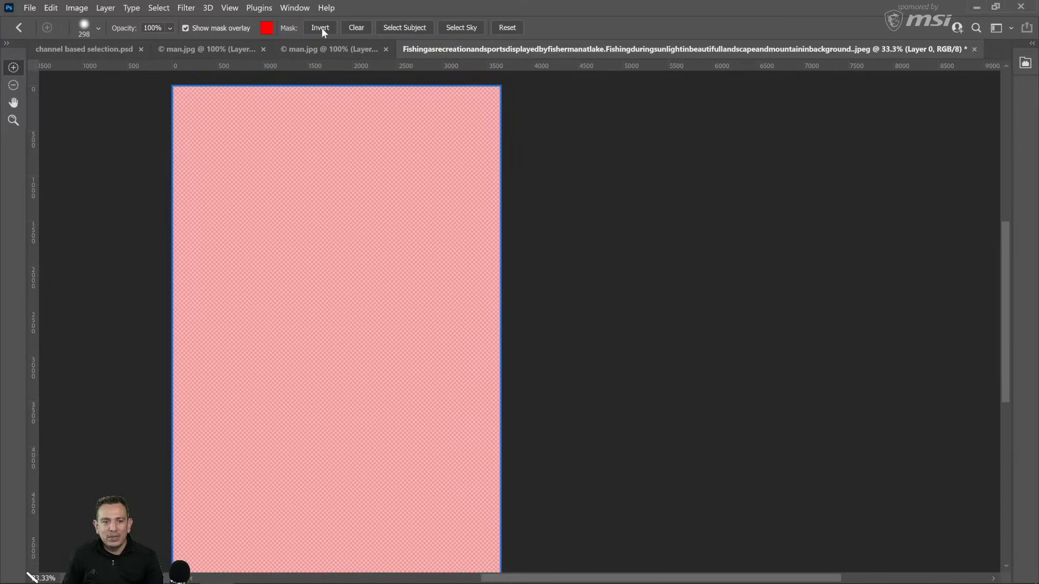
pyautogui.click(186, 28)
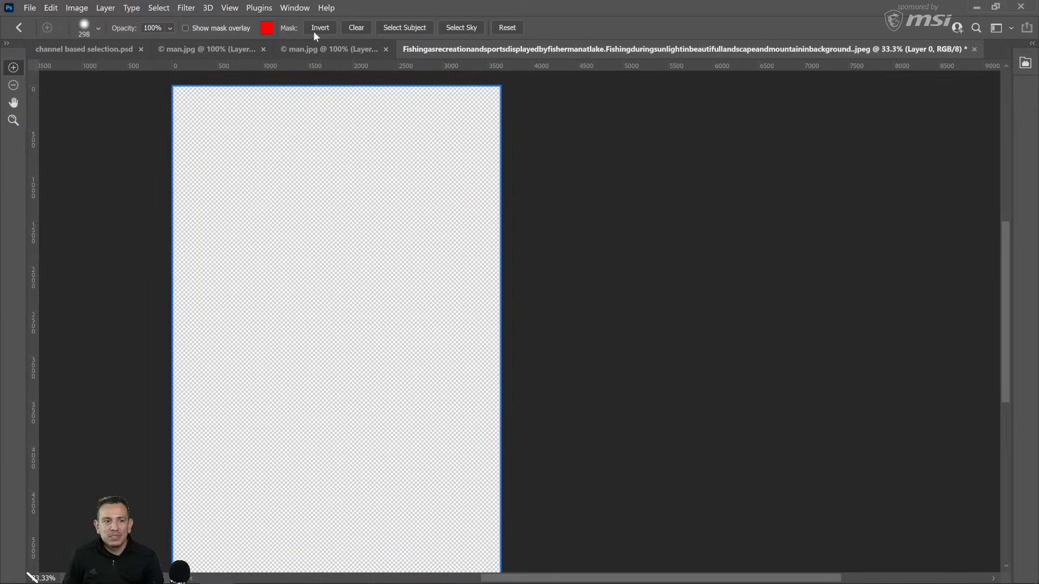
# Paint the winter effect back over the mountain and sky with the 298 px brush at 100% opacity.
pyautogui.moveTo(313, 145)
pyautogui.mouseDown()
pyautogui.moveTo(233, 176)
pyautogui.moveTo(215, 170)
pyautogui.moveTo(218, 138)
pyautogui.moveTo(277, 127)
pyautogui.moveTo(361, 135)
pyautogui.moveTo(168, 238)
pyautogui.mouseUp()
pyautogui.moveTo(133, 30)
pyautogui.mouseDown()
pyautogui.moveTo(106, 32)
pyautogui.moveTo(137, 30)
pyautogui.mouseUp()
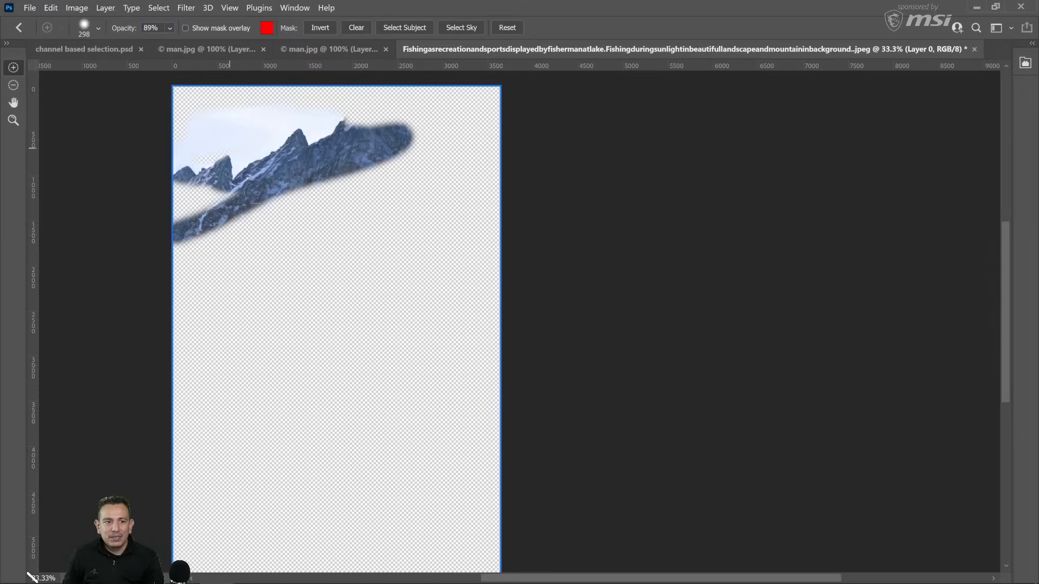
pyautogui.moveTo(231, 215); pyautogui.dragTo(224, 195)
pyautogui.moveTo(124, 28); pyautogui.dragTo(142, 29)
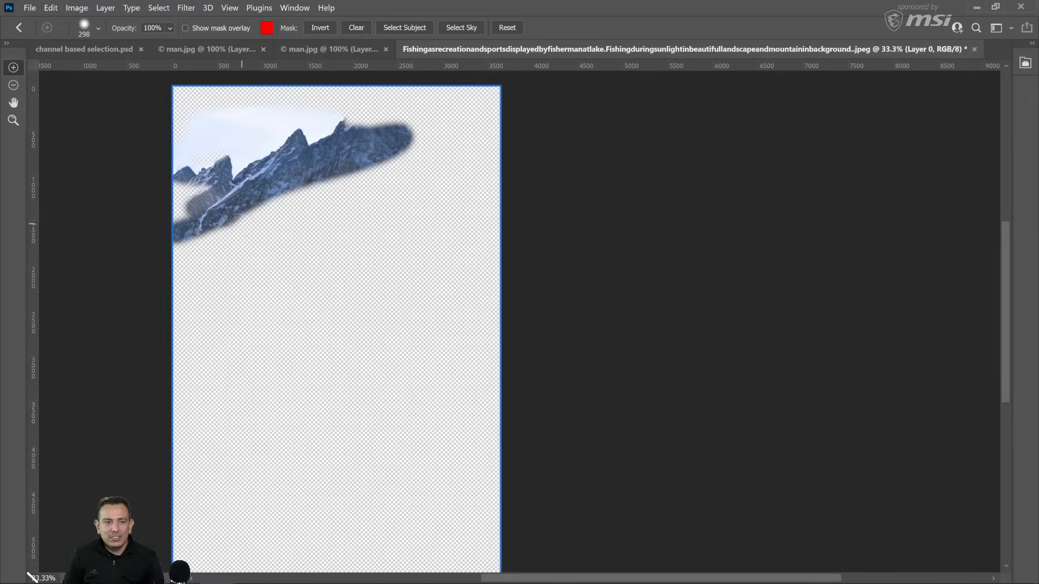
pyautogui.moveTo(238, 230)
pyautogui.mouseDown()
pyautogui.moveTo(219, 195)
pyautogui.moveTo(228, 158)
pyautogui.moveTo(449, 162)
pyautogui.moveTo(508, 114)
pyautogui.moveTo(487, 102)
pyautogui.moveTo(583, 102)
pyautogui.moveTo(471, 176)
pyautogui.moveTo(304, 191)
pyautogui.moveTo(92, 311)
pyautogui.mouseUp()
pyautogui.click(1026, 63)
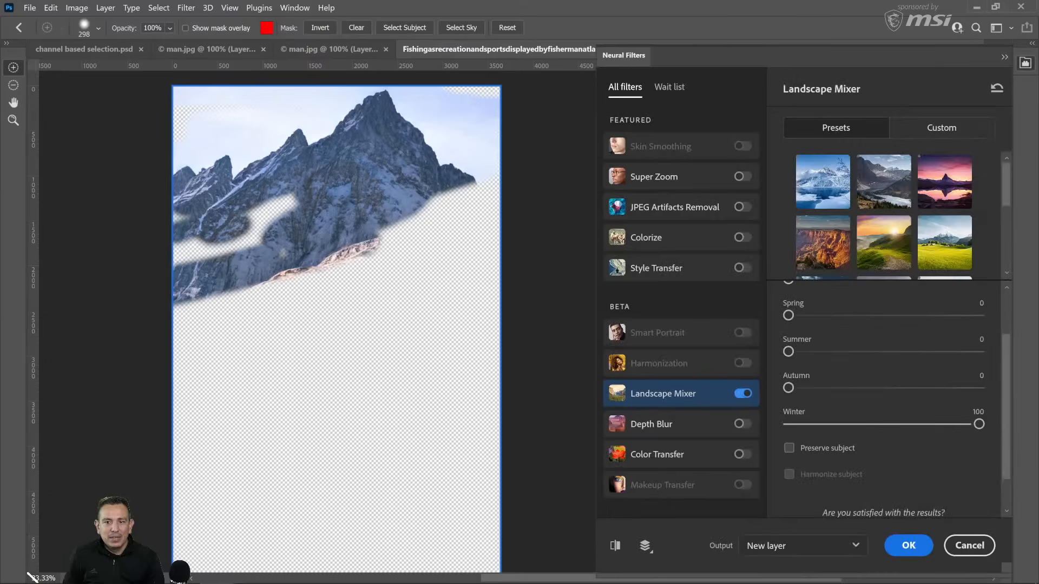
pyautogui.moveTo(241, 228)
pyautogui.mouseDown()
pyautogui.moveTo(261, 232)
pyautogui.moveTo(138, 285)
pyautogui.moveTo(270, 277)
pyautogui.moveTo(159, 326)
pyautogui.moveTo(309, 282)
pyautogui.moveTo(167, 364)
pyautogui.moveTo(395, 260)
pyautogui.moveTo(580, 149)
pyautogui.moveTo(395, 230)
pyautogui.moveTo(293, 227)
pyautogui.moveTo(296, 184)
pyautogui.mouseUp()
pyautogui.moveTo(280, 109)
pyautogui.mouseDown()
pyautogui.moveTo(564, 65)
pyautogui.moveTo(514, 106)
pyautogui.mouseUp()
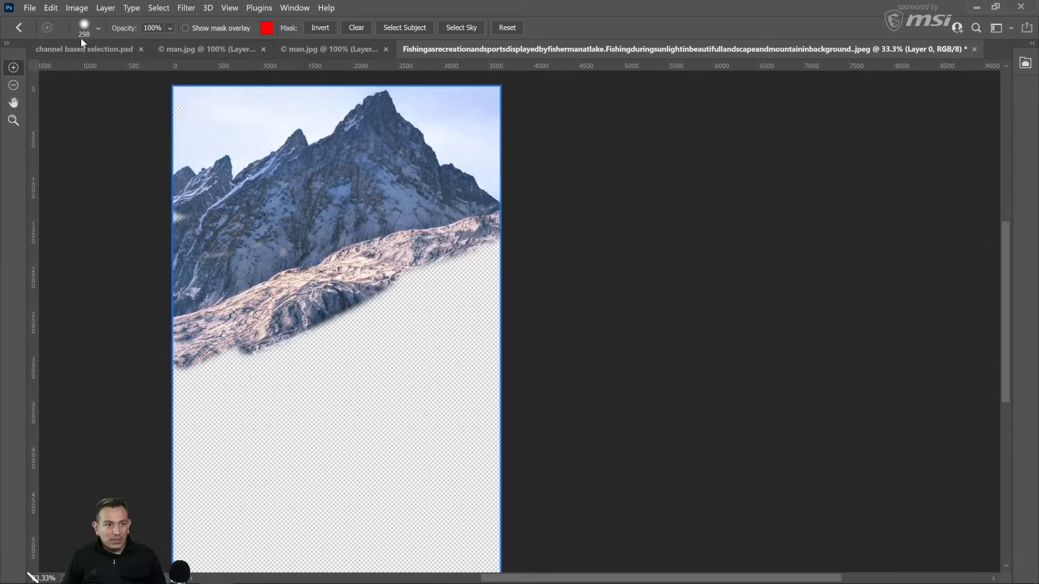
# Subtract the grassy hillside below the mountain ridge from the filter mask.
pyautogui.click(12, 84)
pyautogui.moveTo(204, 337)
pyautogui.mouseDown()
pyautogui.moveTo(195, 337)
pyautogui.moveTo(323, 286)
pyautogui.mouseUp()
pyautogui.moveTo(241, 311)
pyautogui.mouseDown()
pyautogui.moveTo(368, 254)
pyautogui.moveTo(465, 230)
pyautogui.moveTo(512, 231)
pyautogui.moveTo(200, 357)
pyautogui.moveTo(215, 334)
pyautogui.moveTo(489, 232)
pyautogui.moveTo(375, 267)
pyautogui.mouseUp()
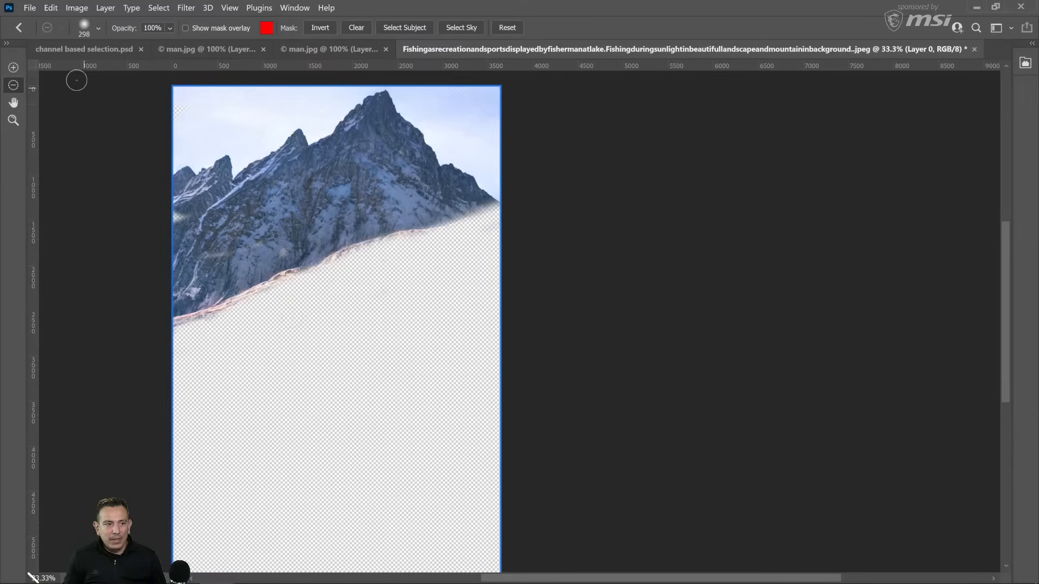
# Apply the masked Landscape Mixer result with the output set to New layer.
pyautogui.click(12, 69)
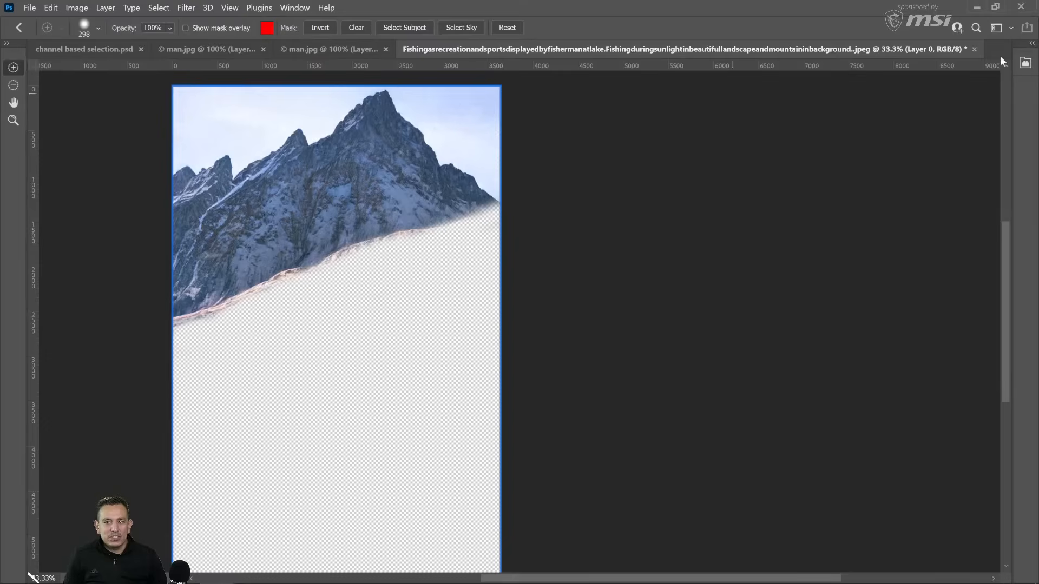
pyautogui.click(1025, 63)
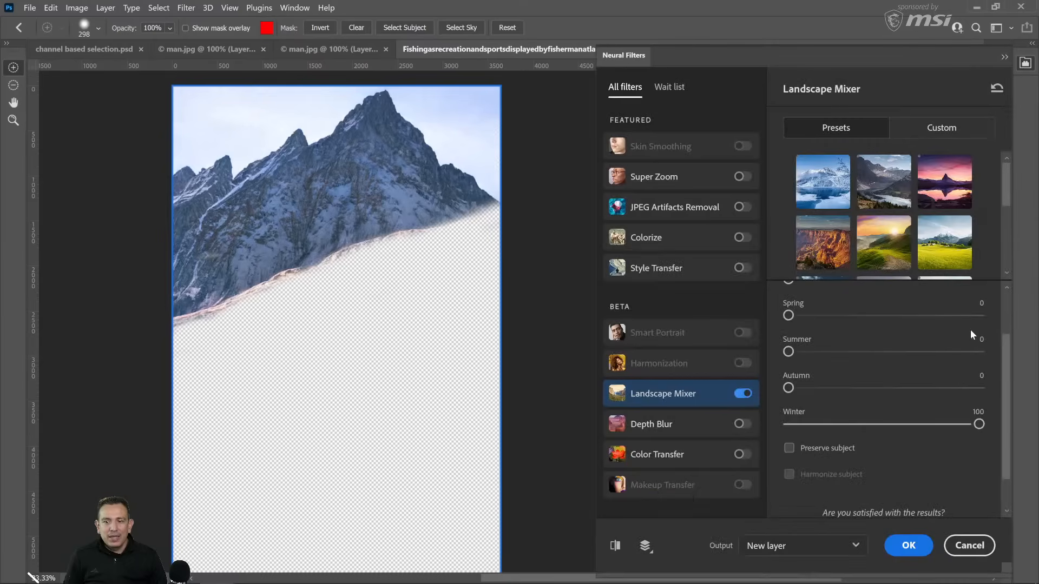
pyautogui.click(817, 548)
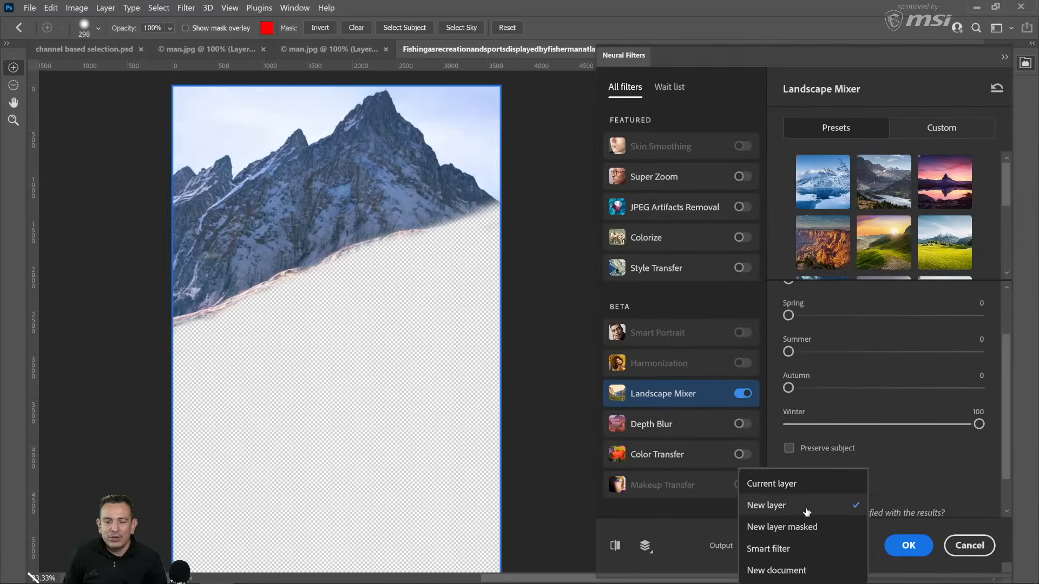
pyautogui.click(924, 552)
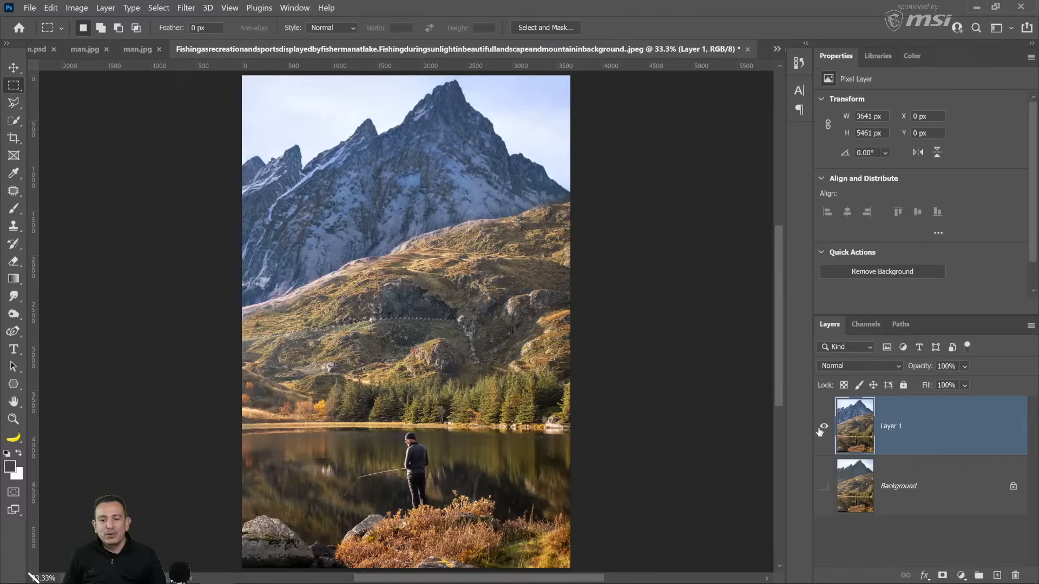
# Show the Background layer and toggle Layer 1 to compare the filter's effect, leaving Layer 1 hidden.
pyautogui.click(821, 428)
pyautogui.click(824, 486)
pyautogui.click(823, 429)
pyautogui.click(823, 433)
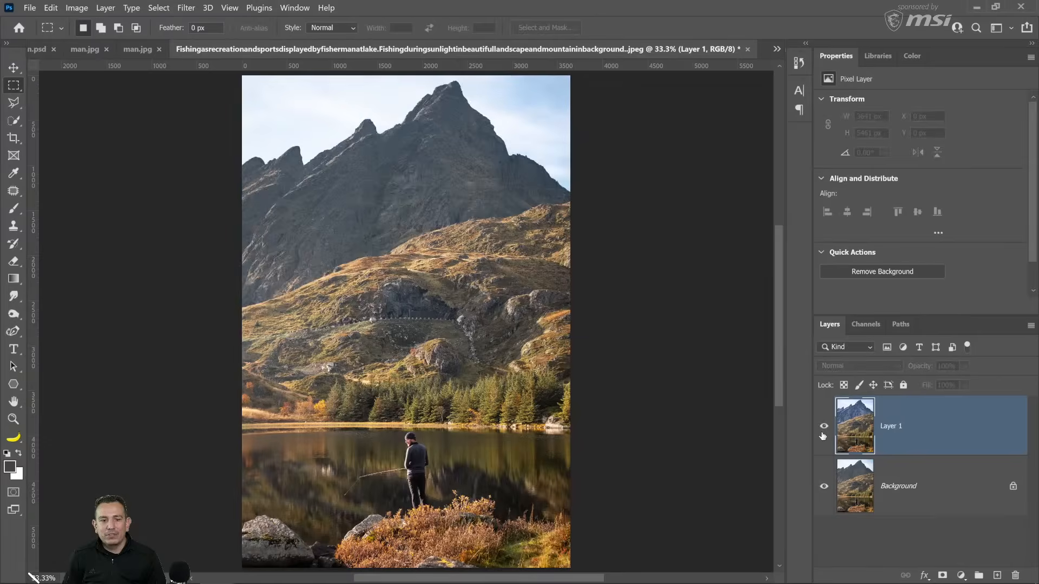
pyautogui.click(823, 435)
# Duplicate the Background layer and convert the copy to a smart object.
pyautogui.click(898, 486)
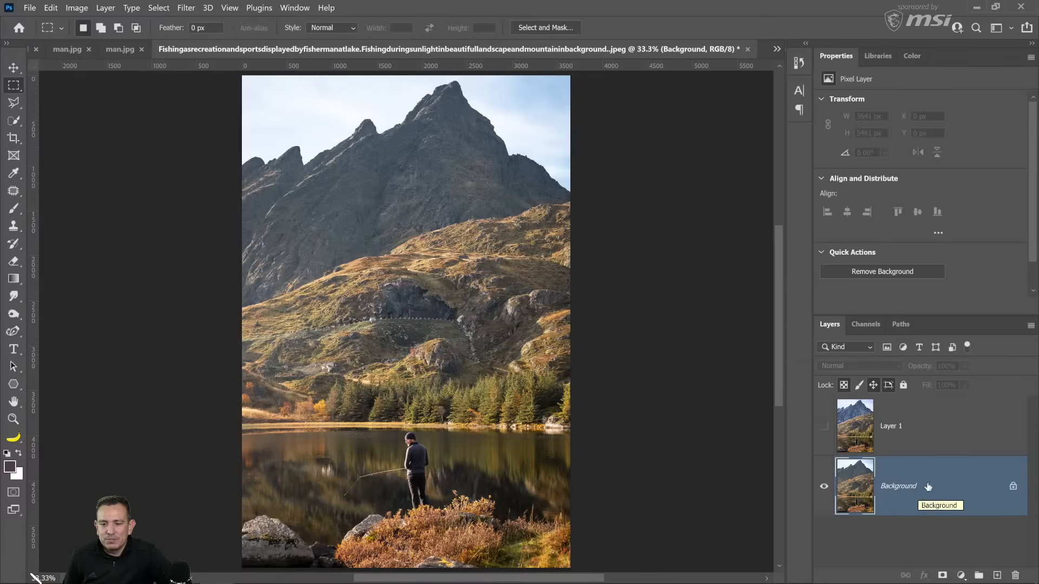
pyautogui.moveTo(944, 510); pyautogui.dragTo(1007, 578)
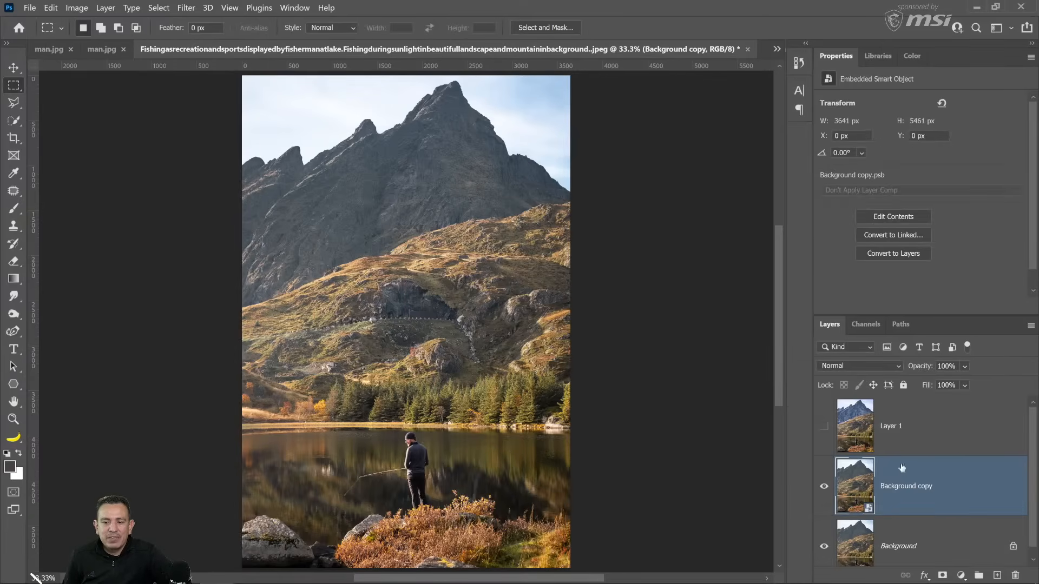
# Open Neural Filters for the Background copy, enable Landscape Mixer, and set Winter to 100.
pyautogui.click(187, 8)
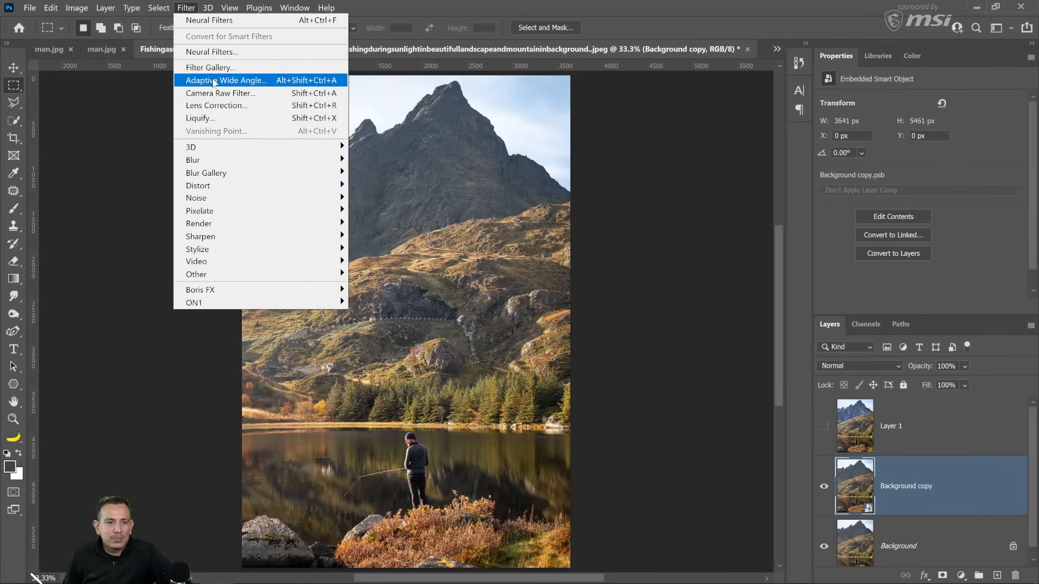
pyautogui.click(206, 51)
pyautogui.click(740, 394)
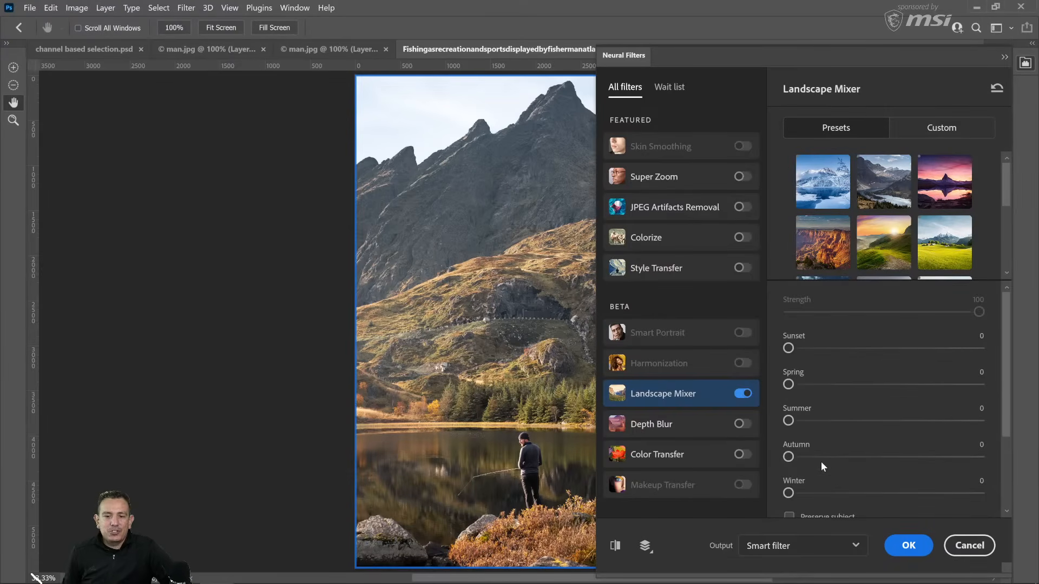
pyautogui.scroll(-2, 807, 455)
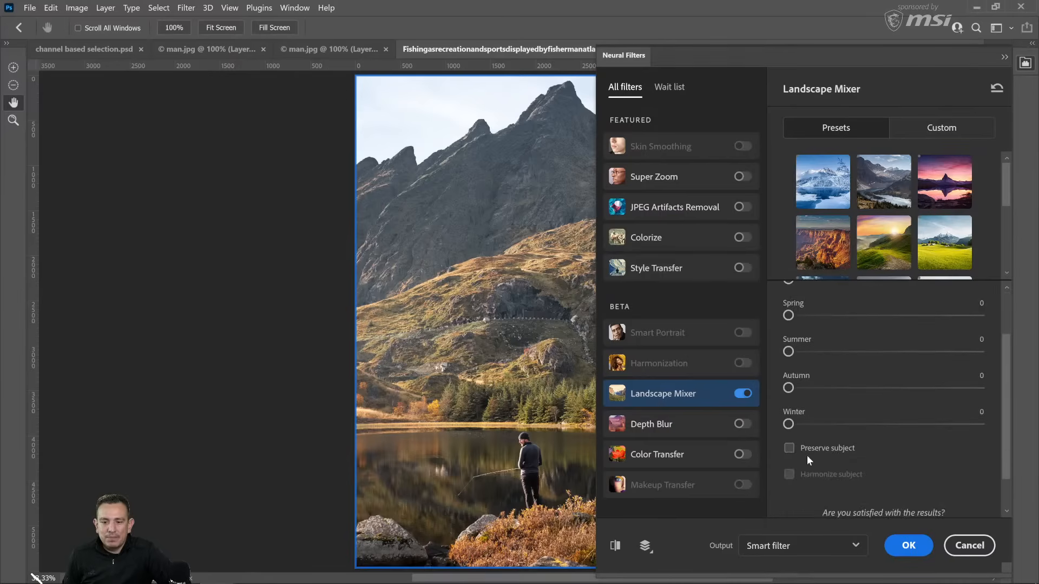
pyautogui.scroll(2, 804, 453)
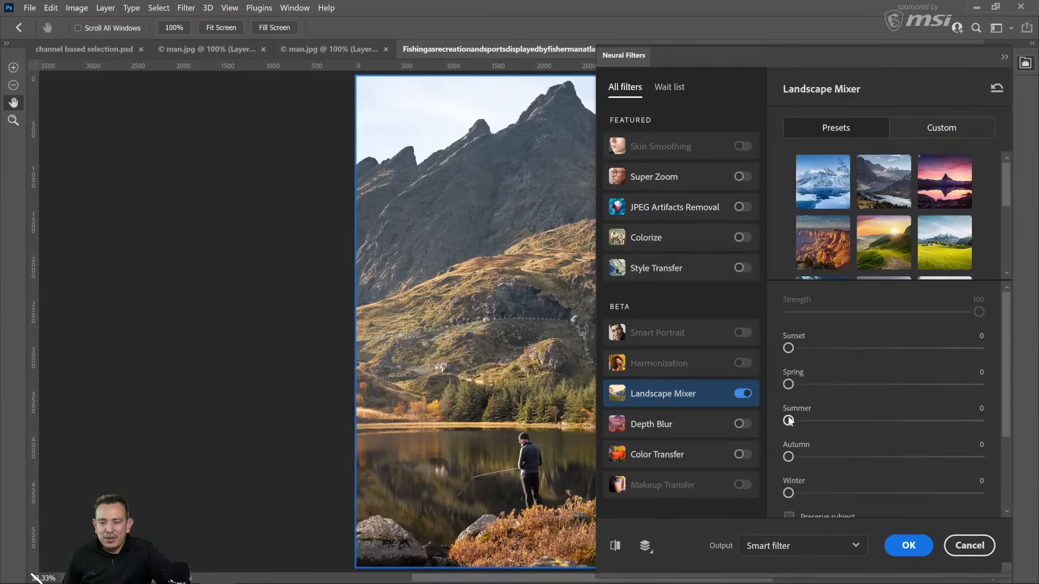
pyautogui.moveTo(790, 493); pyautogui.dragTo(959, 489)
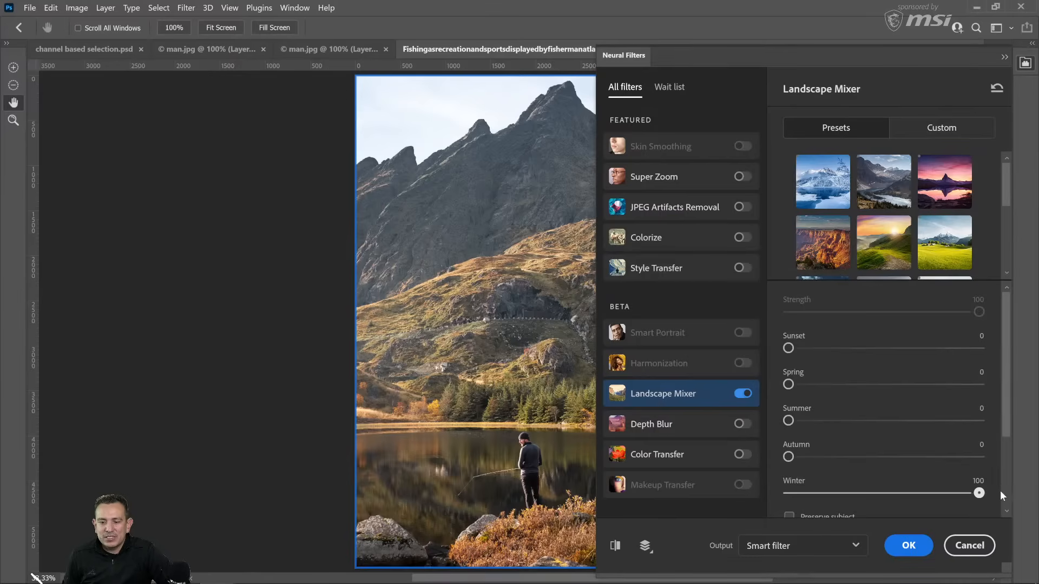
# Invert the filter mask and paint the winter effect onto only the mountain of the Background copy.
pyautogui.click(909, 545)
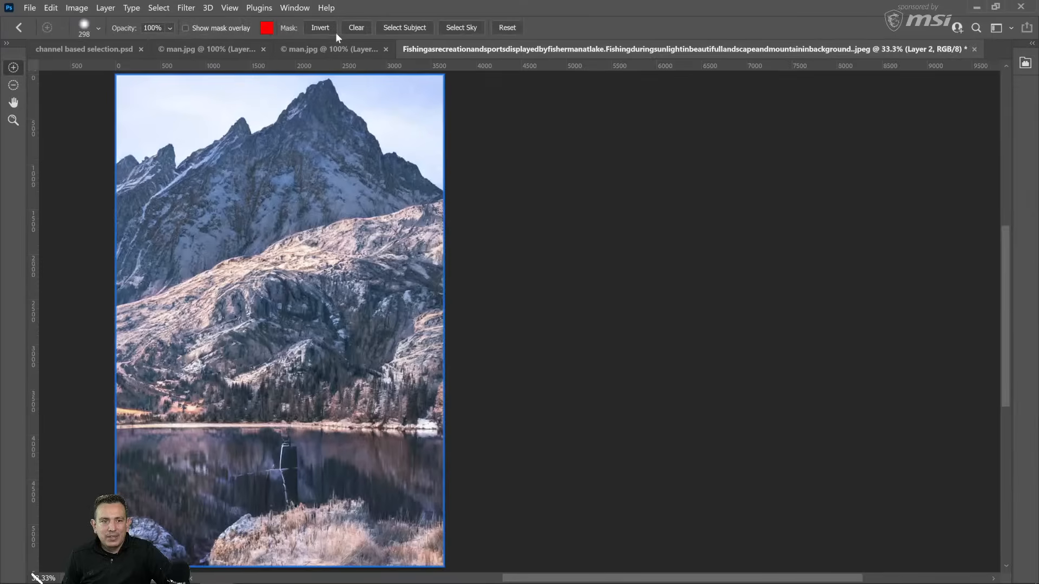
pyautogui.click(324, 27)
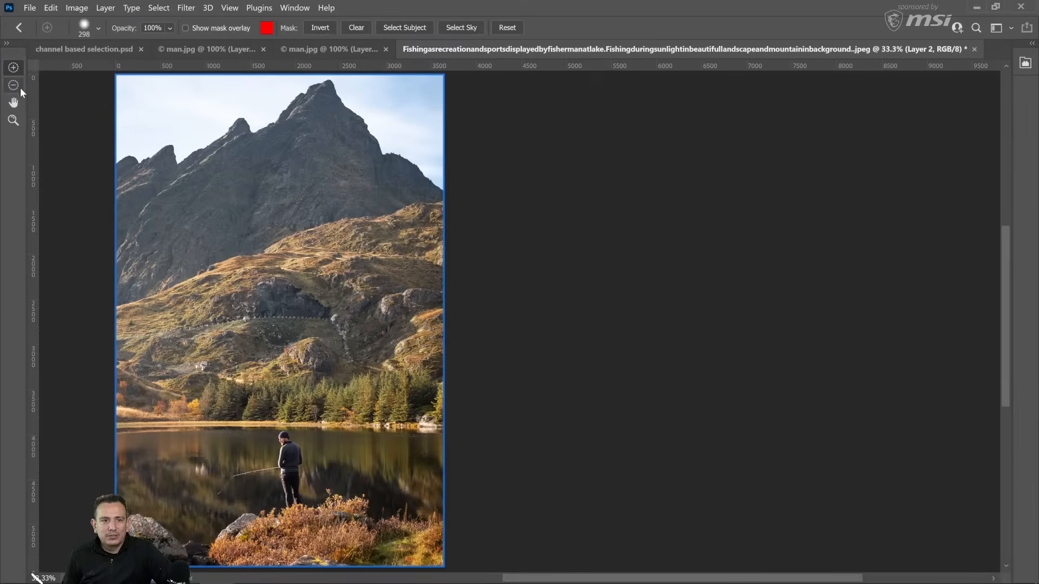
pyautogui.moveTo(129, 172)
pyautogui.mouseDown()
pyautogui.moveTo(306, 125)
pyautogui.moveTo(330, 92)
pyautogui.mouseUp()
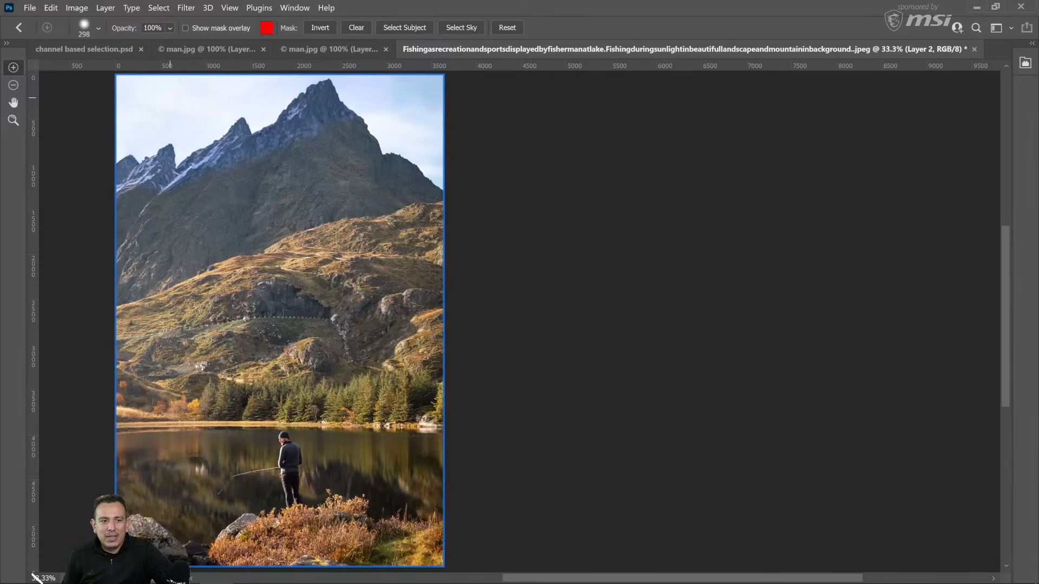
pyautogui.moveTo(368, 130); pyautogui.dragTo(303, 146)
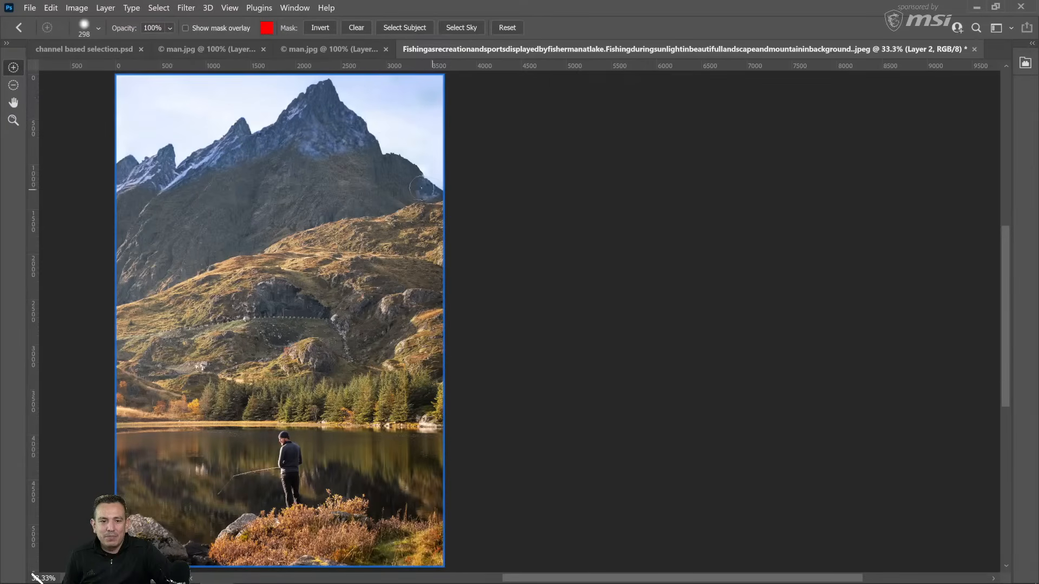
pyautogui.moveTo(421, 188)
pyautogui.mouseDown()
pyautogui.moveTo(99, 292)
pyautogui.moveTo(222, 243)
pyautogui.moveTo(178, 246)
pyautogui.moveTo(379, 193)
pyautogui.moveTo(351, 189)
pyautogui.moveTo(453, 159)
pyautogui.moveTo(114, 259)
pyautogui.moveTo(122, 238)
pyautogui.moveTo(230, 177)
pyautogui.moveTo(446, 114)
pyautogui.moveTo(366, 130)
pyautogui.moveTo(174, 216)
pyautogui.mouseUp()
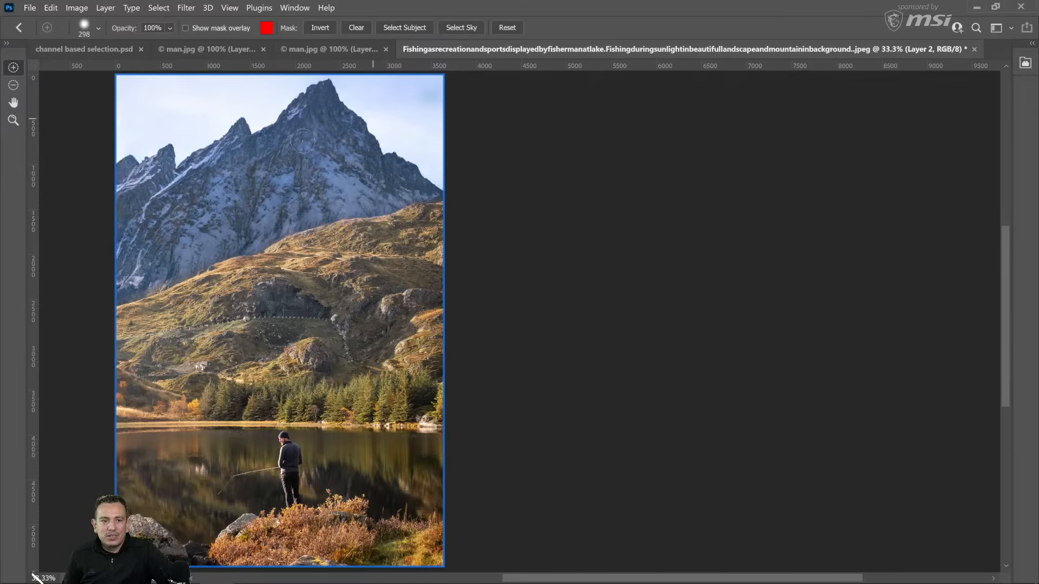
# Apply Landscape Mixer as a smart filter, review its mask under Background copy, and collapse the smart filter list.
pyautogui.click(1025, 62)
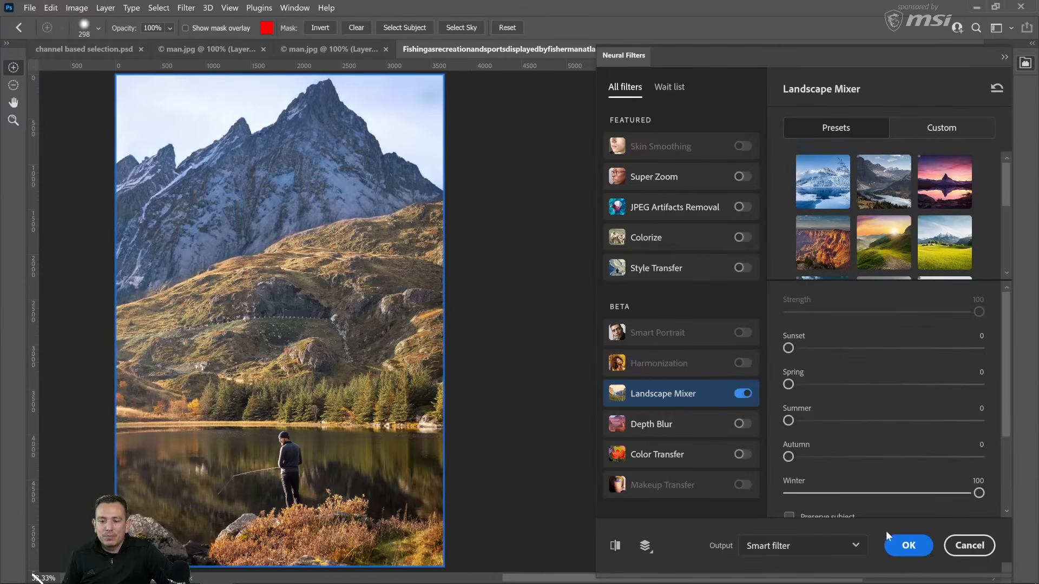
pyautogui.click(911, 544)
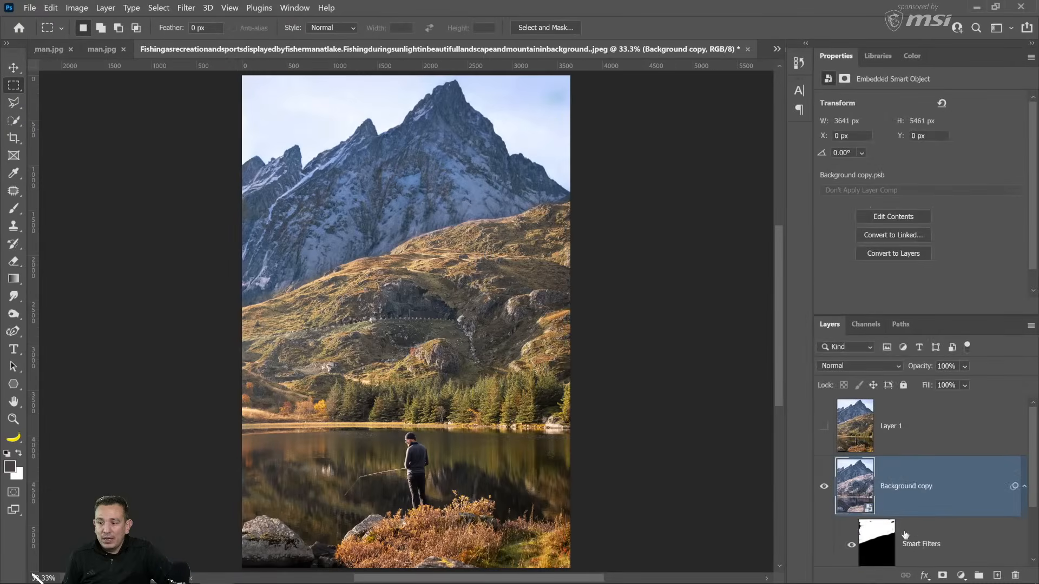
pyautogui.scroll(-2, 902, 497)
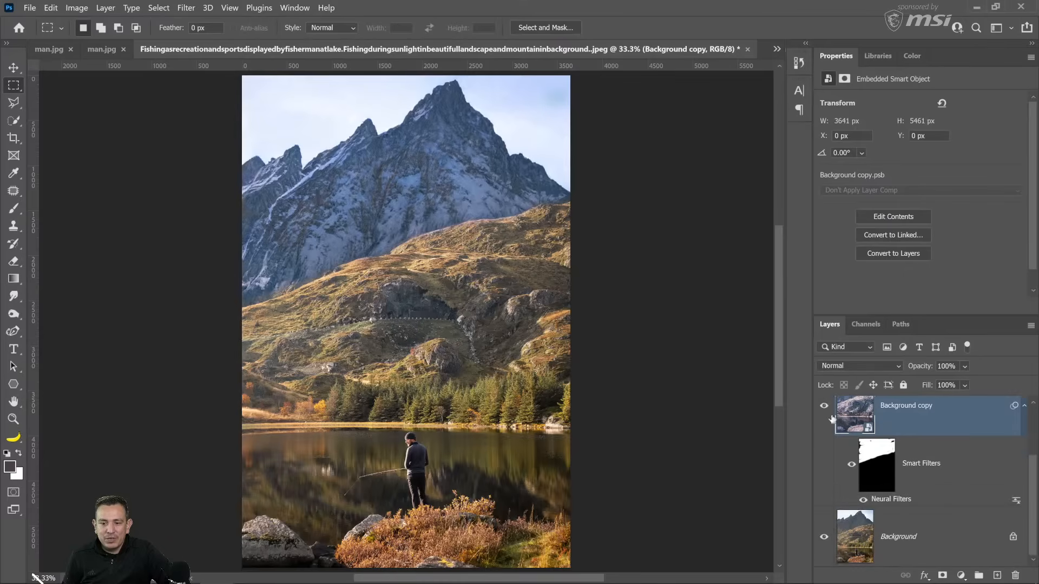
pyautogui.scroll(2, 974, 470)
pyautogui.click(1024, 467)
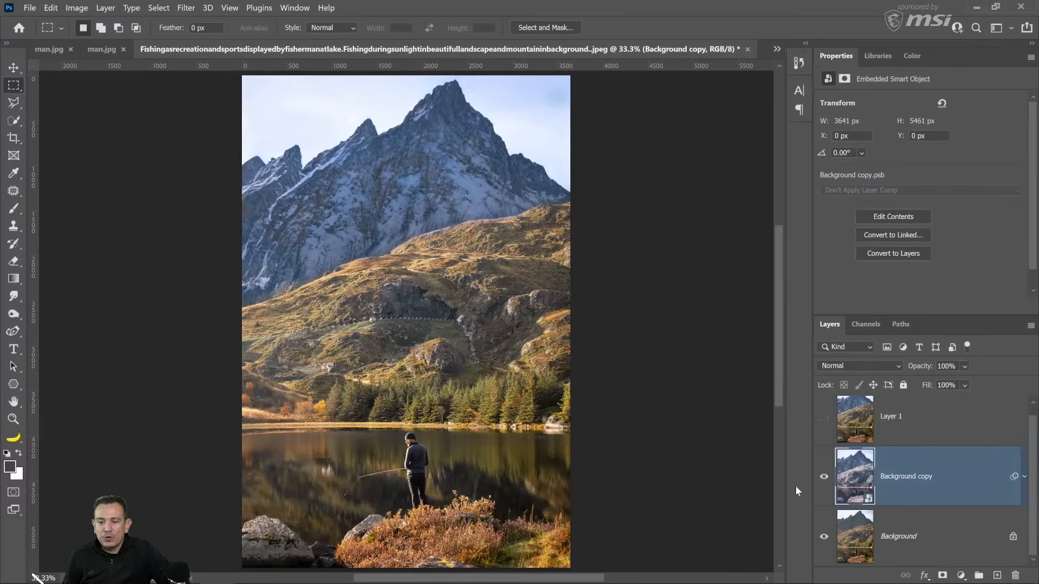
# Hide Background copy and convert the Background layer to a smart object.
pyautogui.click(825, 477)
pyautogui.click(922, 536)
pyautogui.rightClick(942, 535)
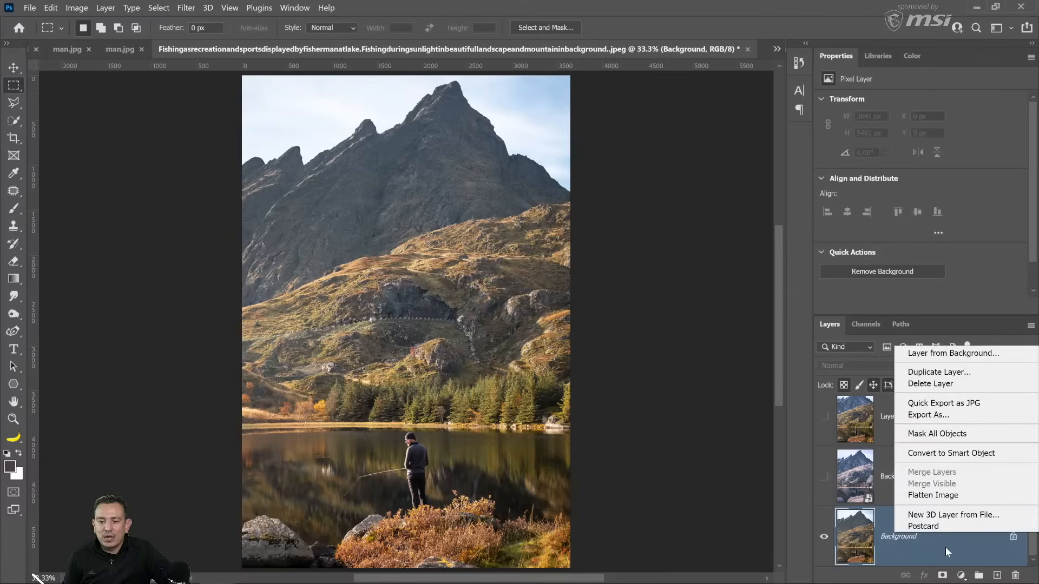
pyautogui.click(951, 454)
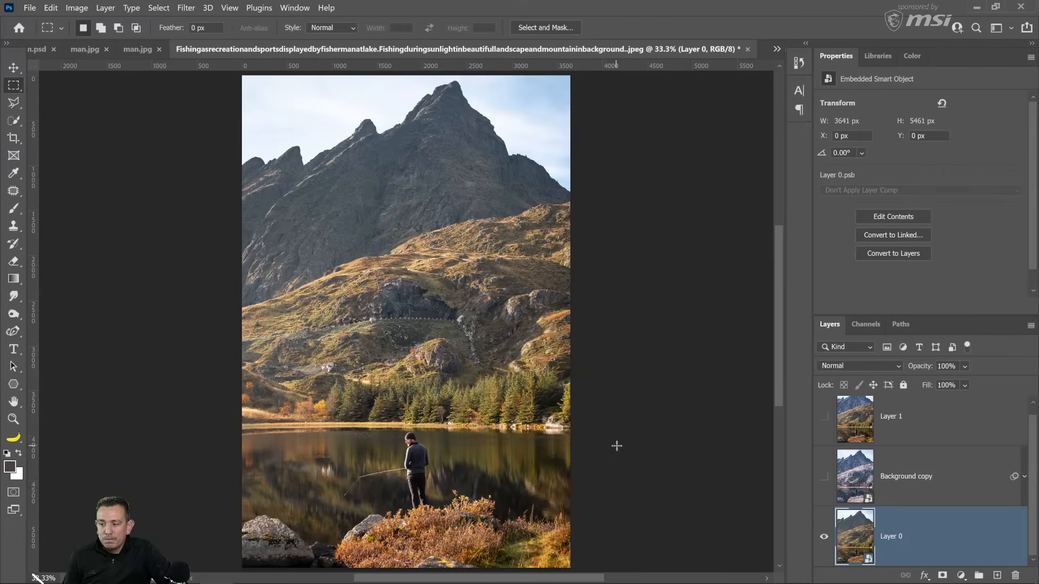
# Close the fishing landscape document without saving, and switch to the man.jpg document with the active selection around the man.
pyautogui.click(746, 48)
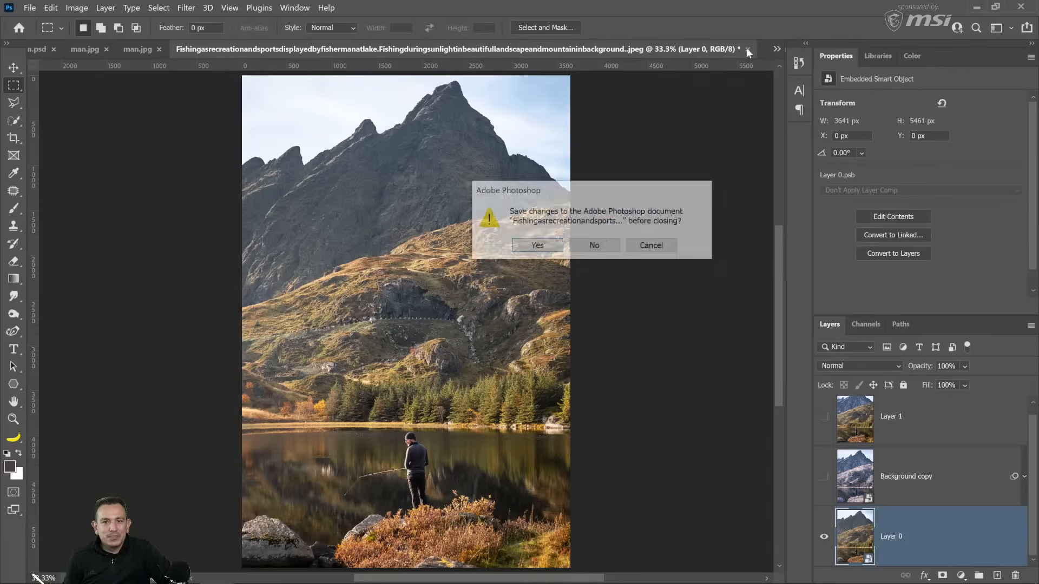
pyautogui.click(594, 246)
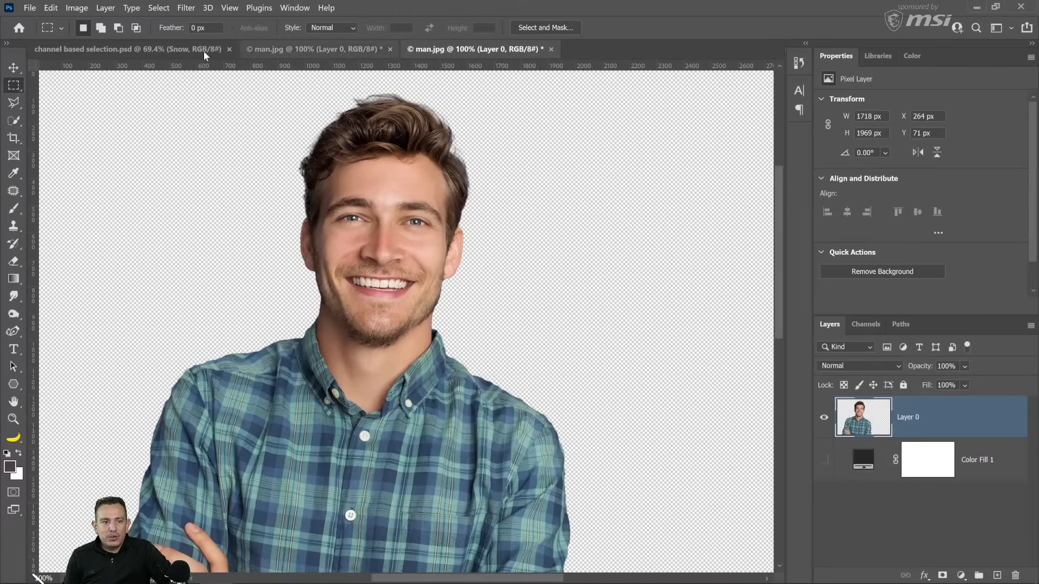
pyautogui.click(165, 48)
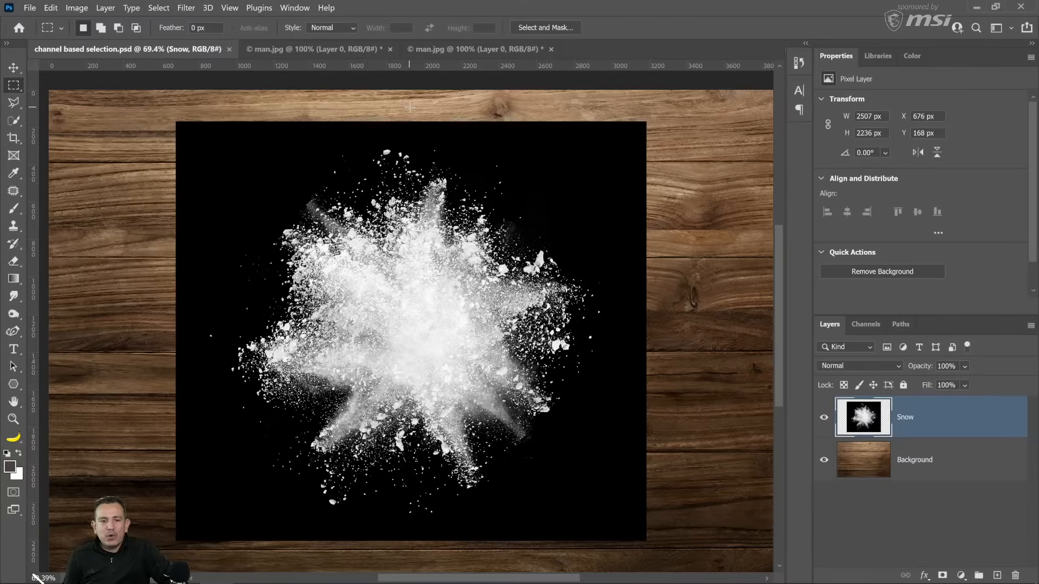
pyautogui.click(293, 49)
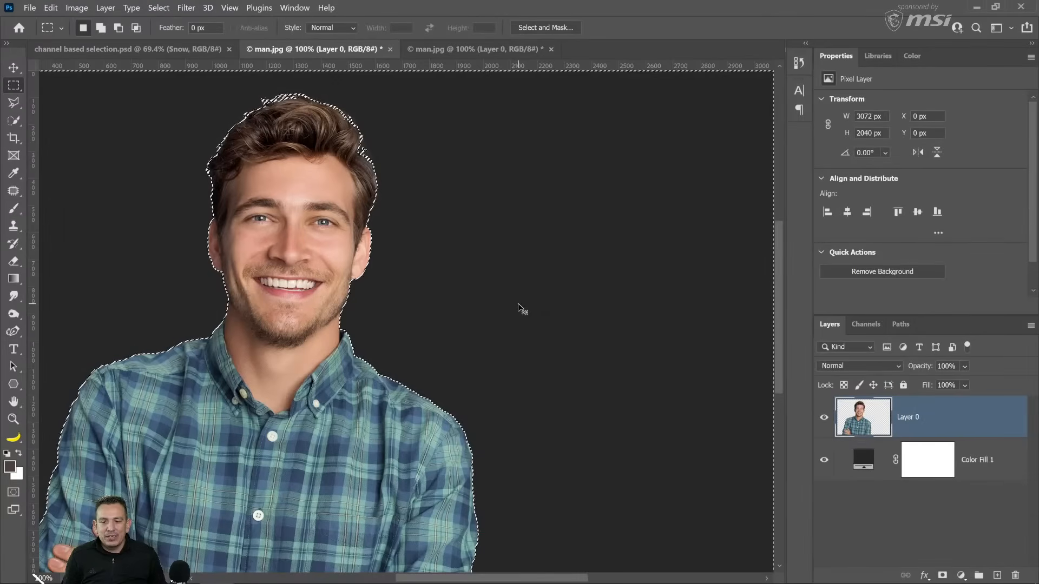
# Undo recent edits in man.jpg back to the masked Layer 0, and invert its mask to show the man over the dark fill.
pyautogui.hotkey('ctrl', 'z')
pyautogui.hotkey('ctrl', 'z')
pyautogui.hotkey('ctrl', 'z')
pyautogui.hotkey('ctrl', 'z')
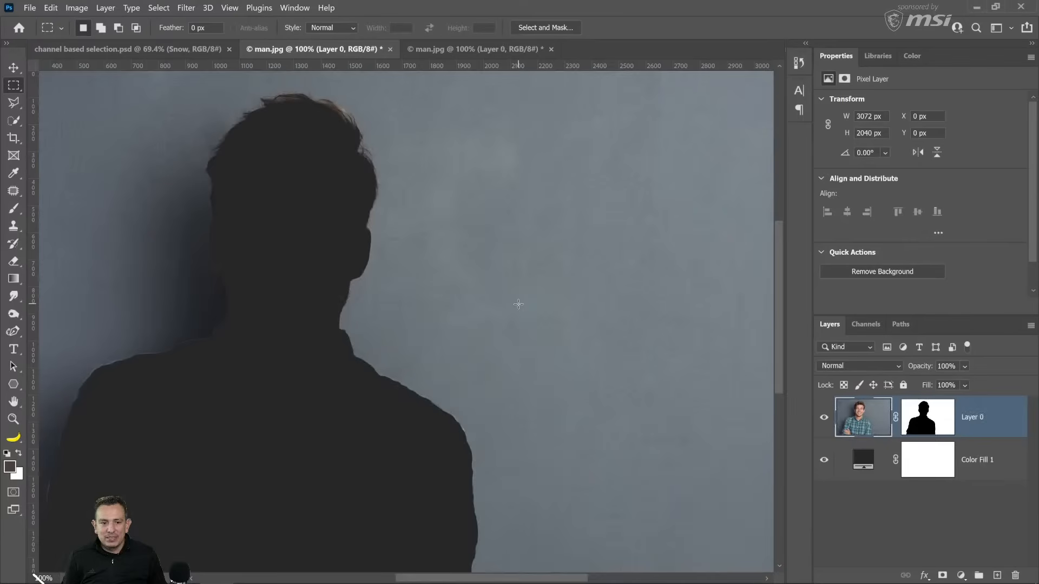
pyautogui.hotkey('ctrl', 'i')
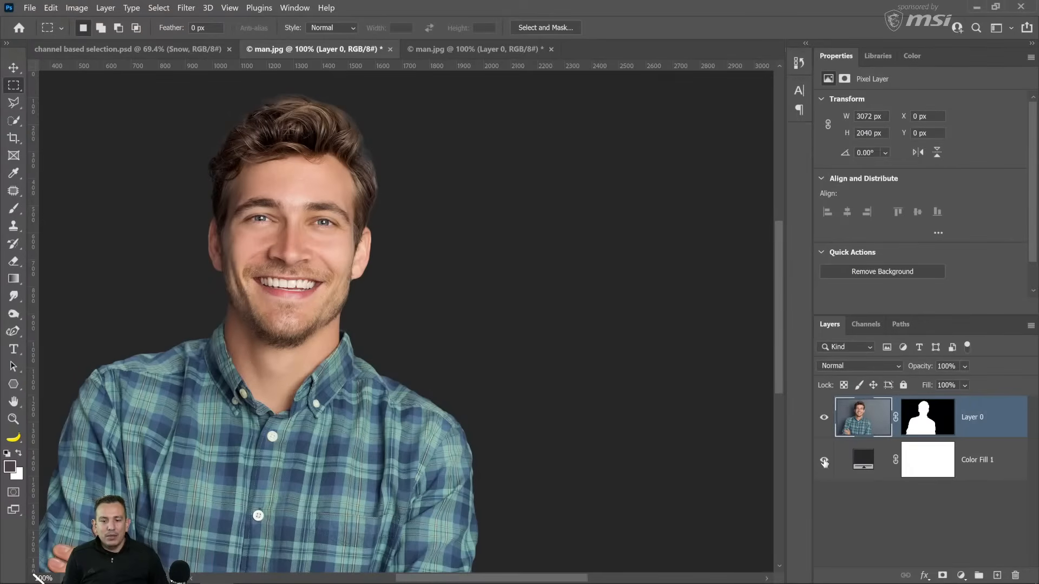
pyautogui.click(824, 461)
pyautogui.click(828, 461)
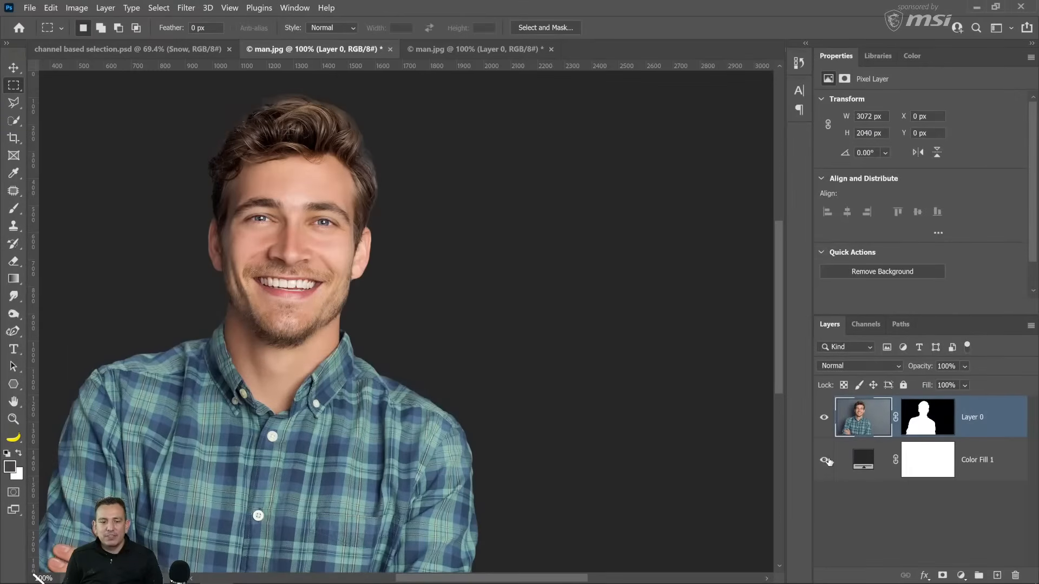
# Open the Minimum filter on Layer 0's mask and set Preserve to Roundness, keeping the man's shoulder edge in view.
pyautogui.click(15, 422)
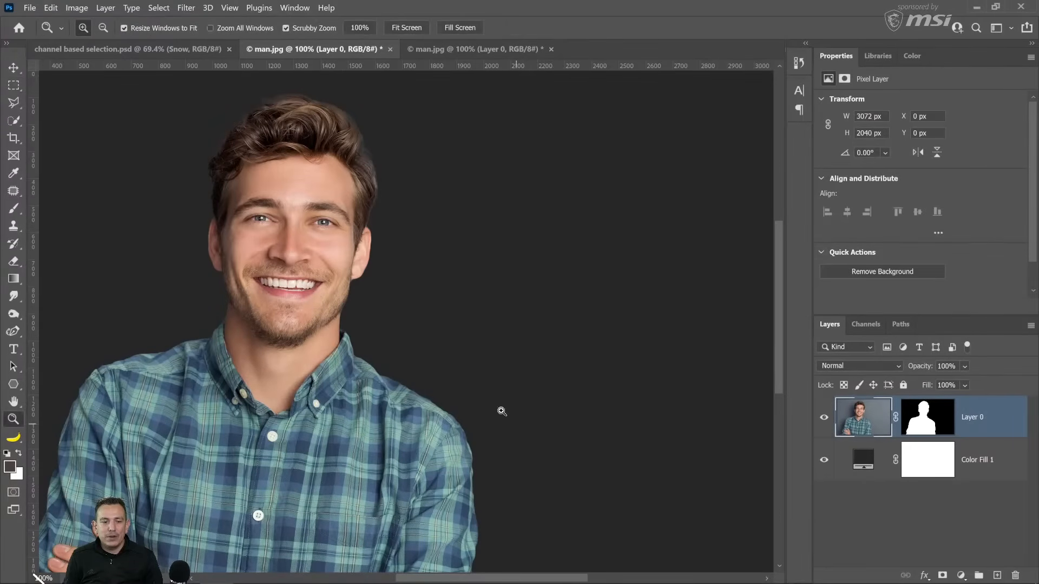
pyautogui.moveTo(409, 389); pyautogui.dragTo(528, 468)
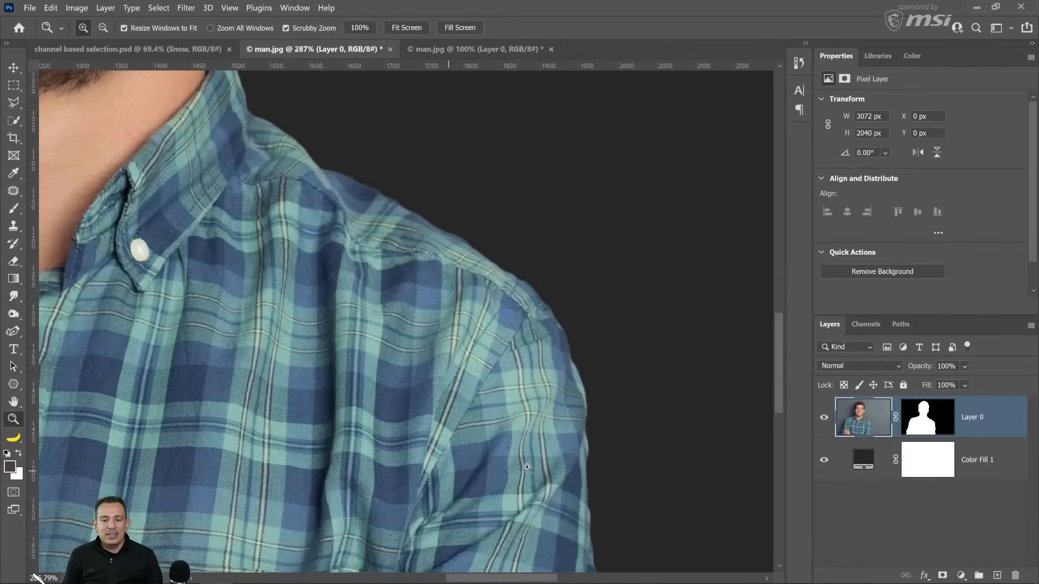
pyautogui.click(948, 430)
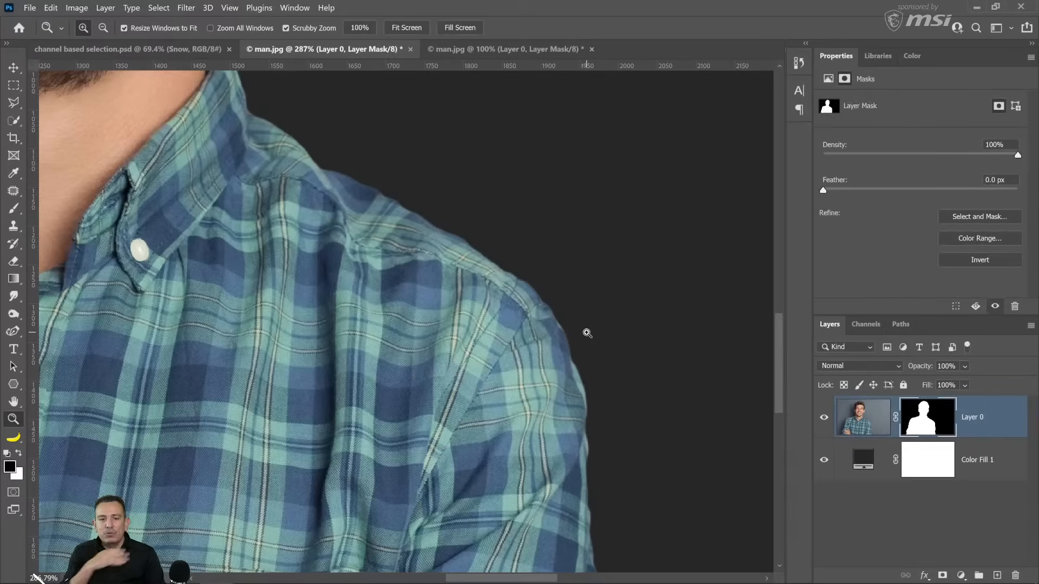
pyautogui.scroll(-1, 336, 172)
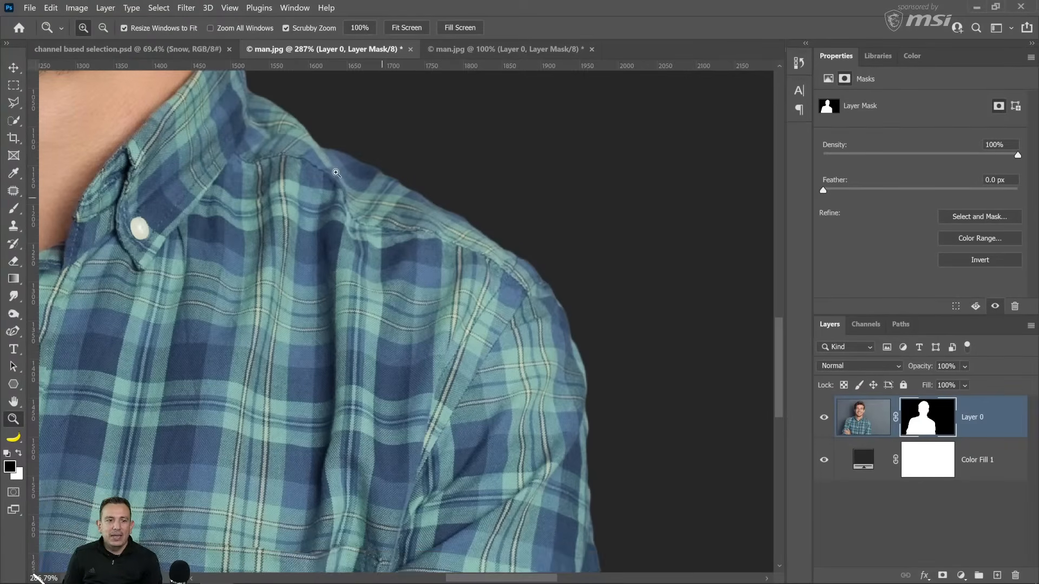
pyautogui.scroll(1, 336, 172)
pyautogui.click(187, 8)
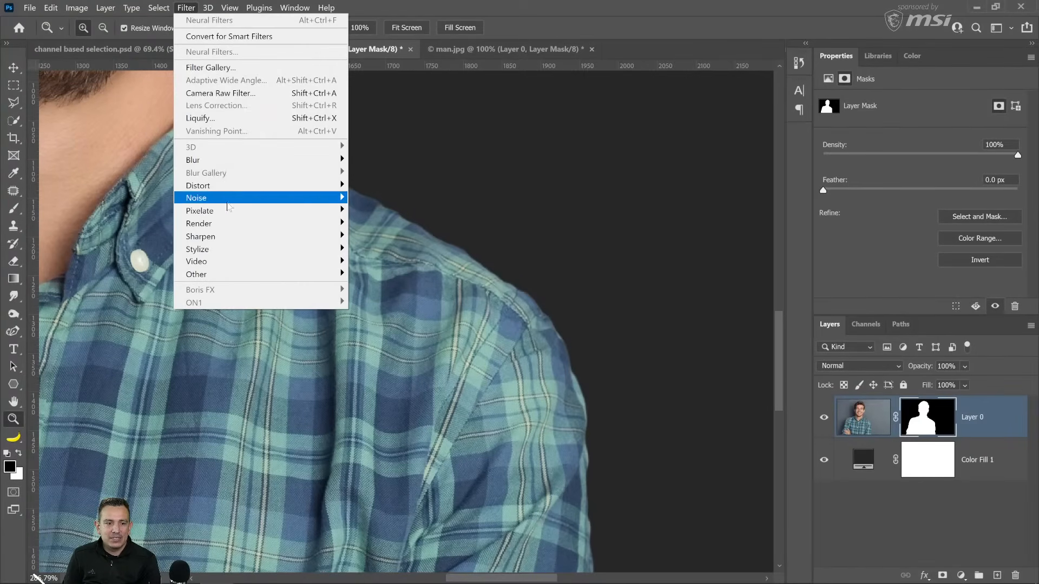
pyautogui.moveTo(335, 274)
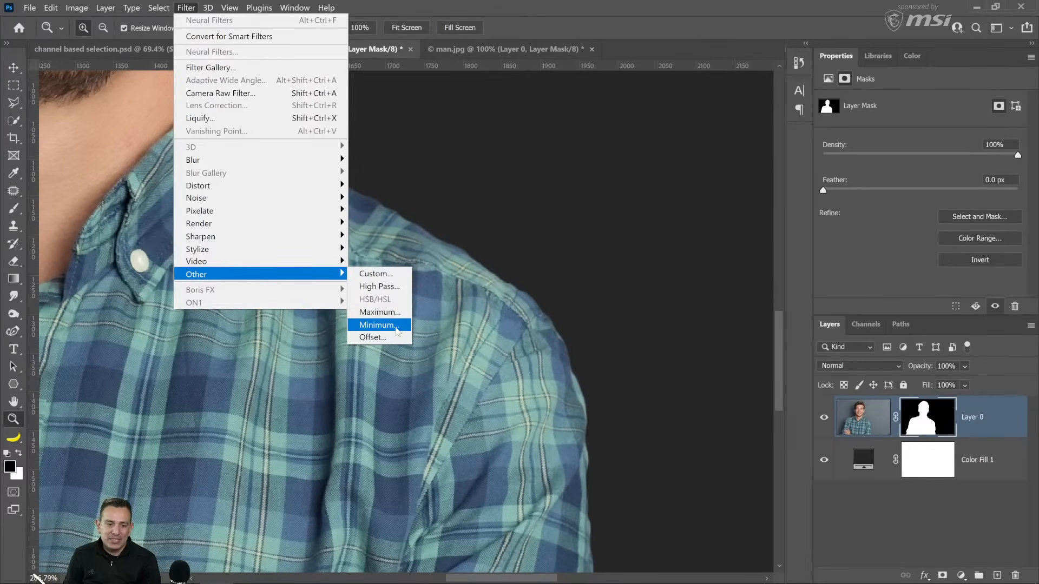
pyautogui.click(397, 328)
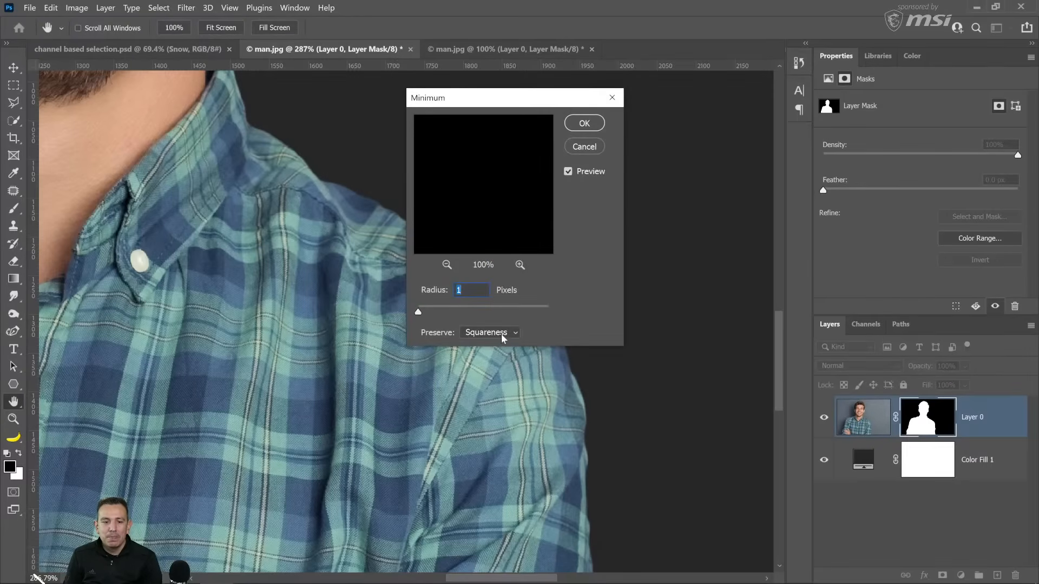
pyautogui.click(485, 334)
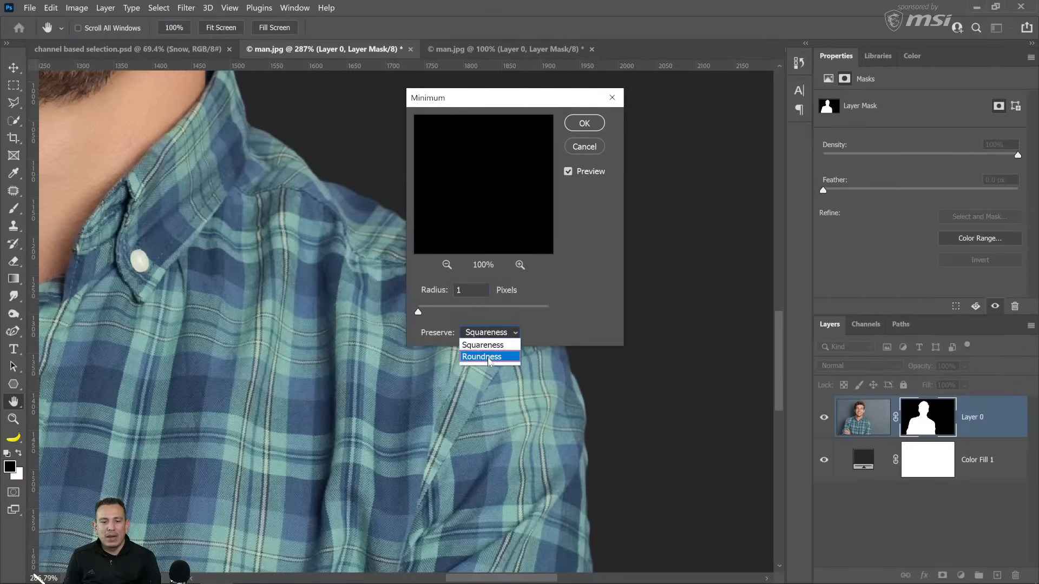
pyautogui.click(487, 357)
pyautogui.moveTo(484, 106); pyautogui.dragTo(669, 108)
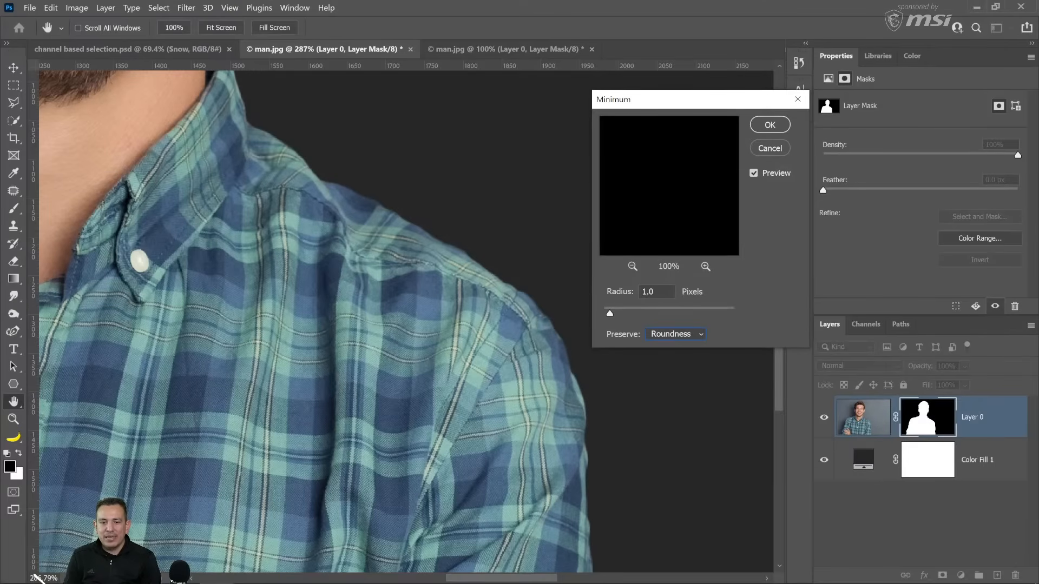
# Try Squareness with the lowest radius in the Minimum filter, and return Preserve to Roundness.
pyautogui.click(670, 333)
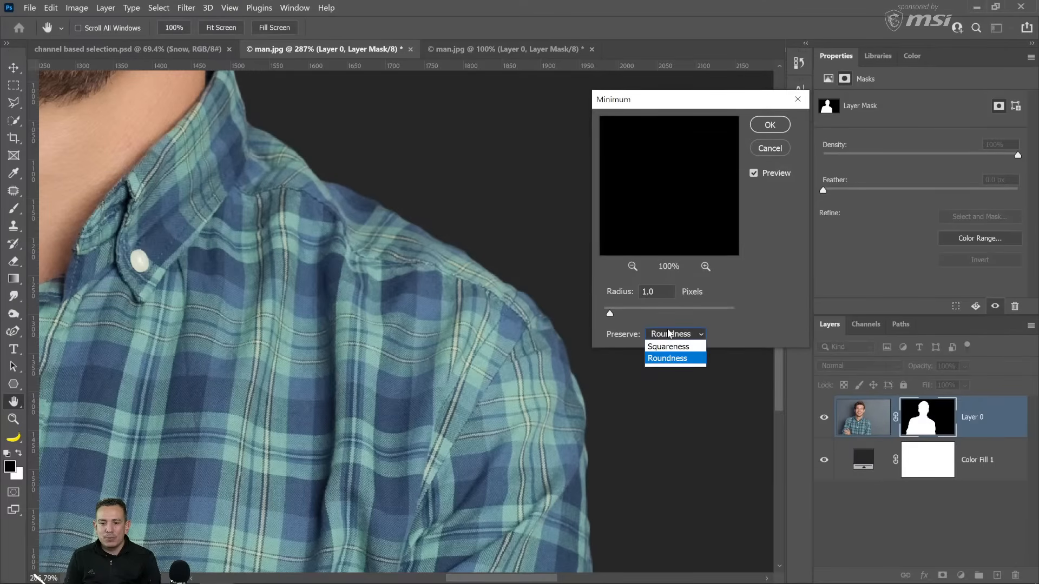
pyautogui.click(669, 346)
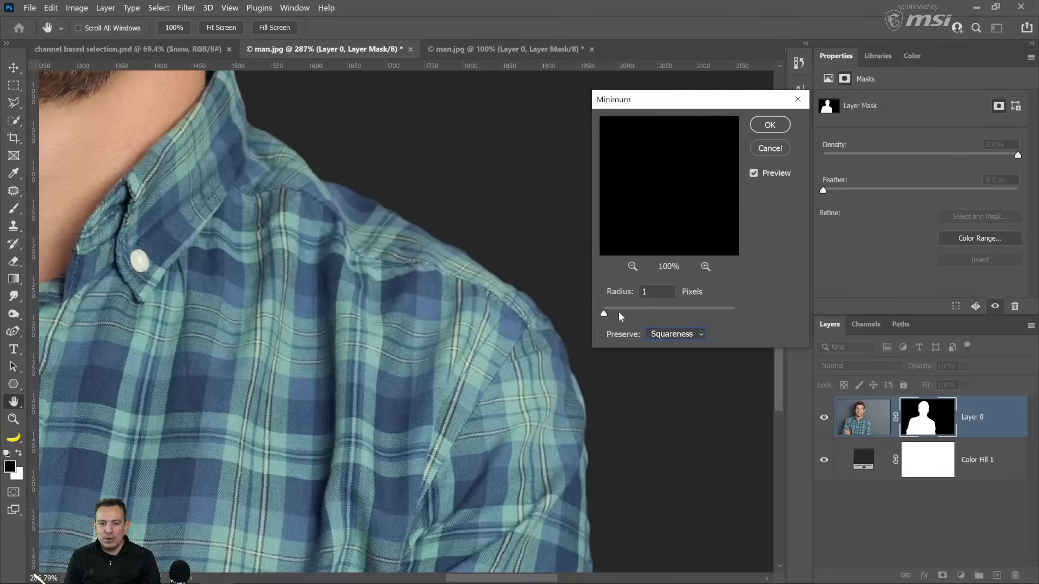
pyautogui.moveTo(604, 313); pyautogui.dragTo(568, 318)
pyautogui.click(675, 334)
pyautogui.click(667, 356)
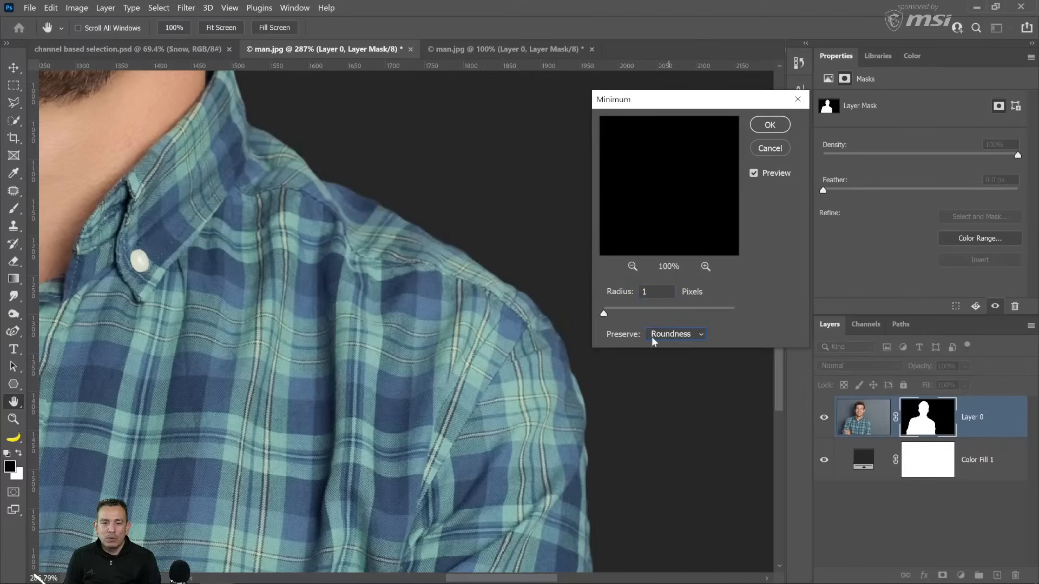
# Try a 0.6-pixel radius and an exaggerated radius of 143.8 pixels in the Minimum filter.
pyautogui.press('Down')
pyautogui.press('Down')
pyautogui.press('Down')
pyautogui.press('Down')
pyautogui.press('Down')
pyautogui.press('Down')
pyautogui.press('Down')
pyautogui.press('Down')
pyautogui.write('0.6')
pyautogui.moveTo(606, 314); pyautogui.dragTo(692, 315)
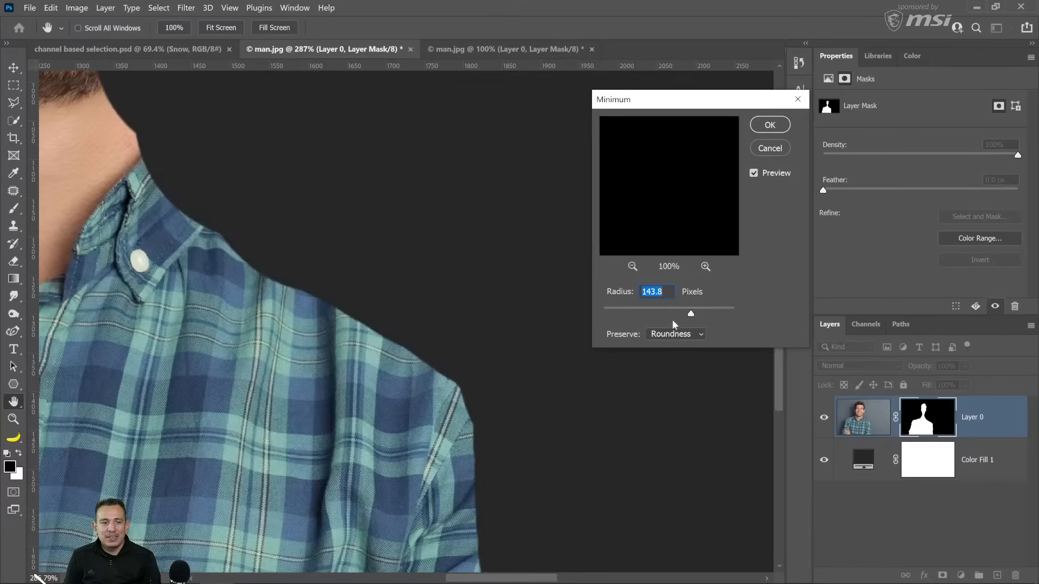
# Set the Minimum radius to 2.0 pixels, compare the mask edge with and without the preview, and apply the filter.
pyautogui.click(613, 309)
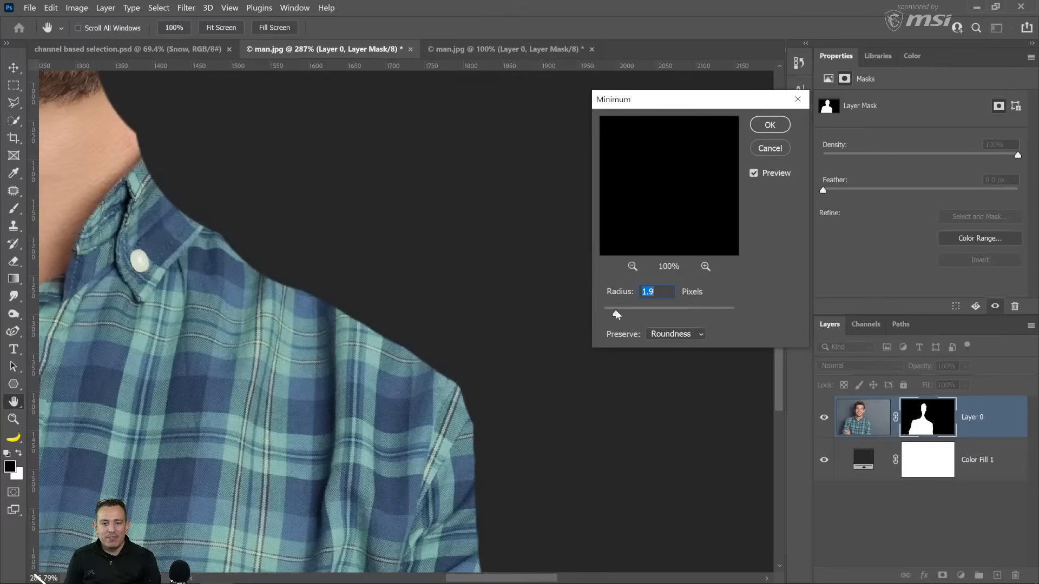
pyautogui.moveTo(618, 318)
pyautogui.mouseDown()
pyautogui.moveTo(594, 318)
pyautogui.moveTo(620, 322)
pyautogui.mouseUp()
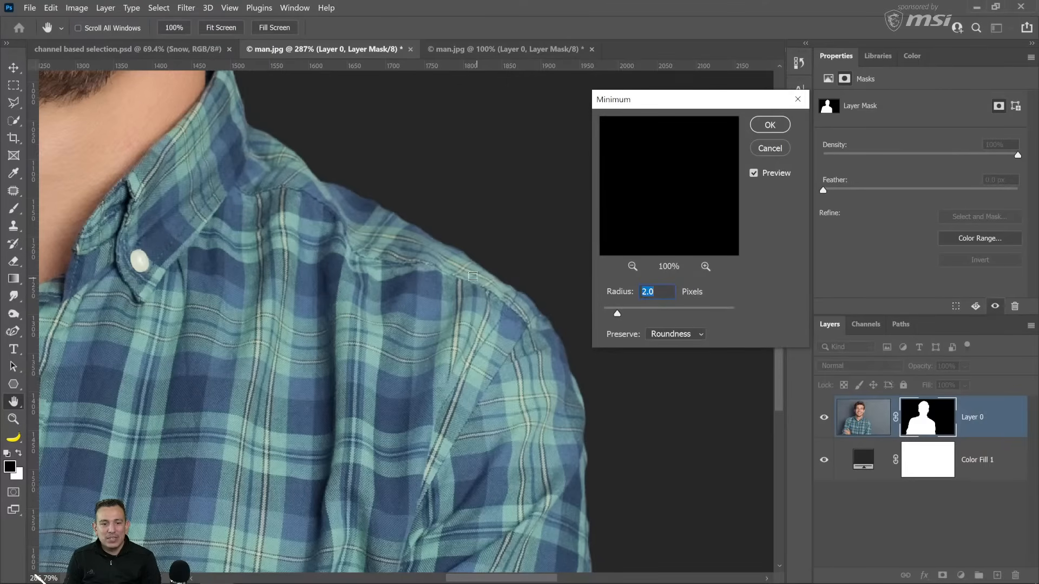
pyautogui.click(754, 173)
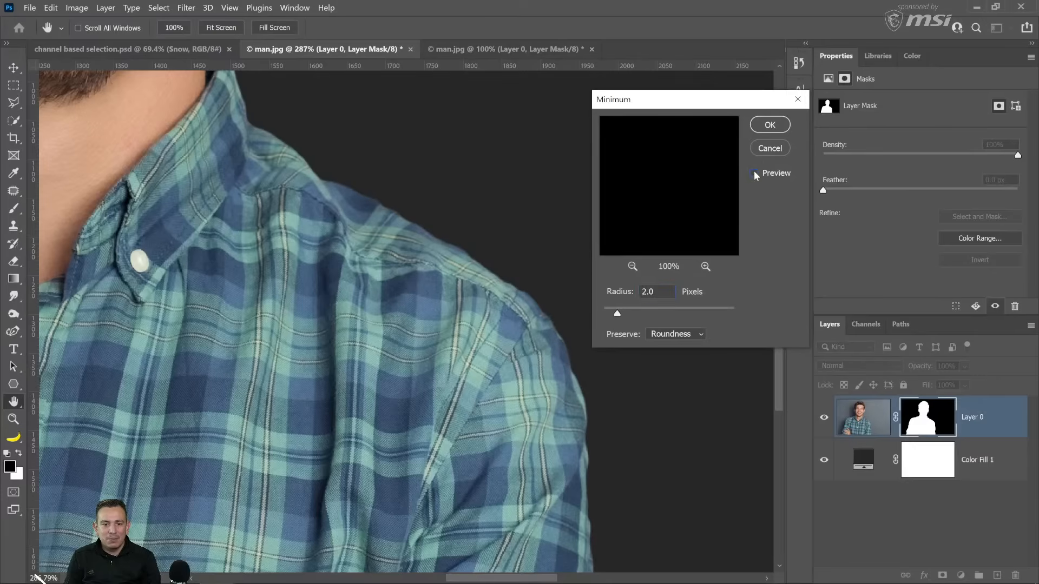
pyautogui.click(753, 173)
pyautogui.click(754, 173)
pyautogui.click(754, 174)
pyautogui.click(754, 173)
pyautogui.click(753, 173)
pyautogui.click(754, 173)
pyautogui.click(754, 173)
pyautogui.click(753, 173)
pyautogui.click(753, 173)
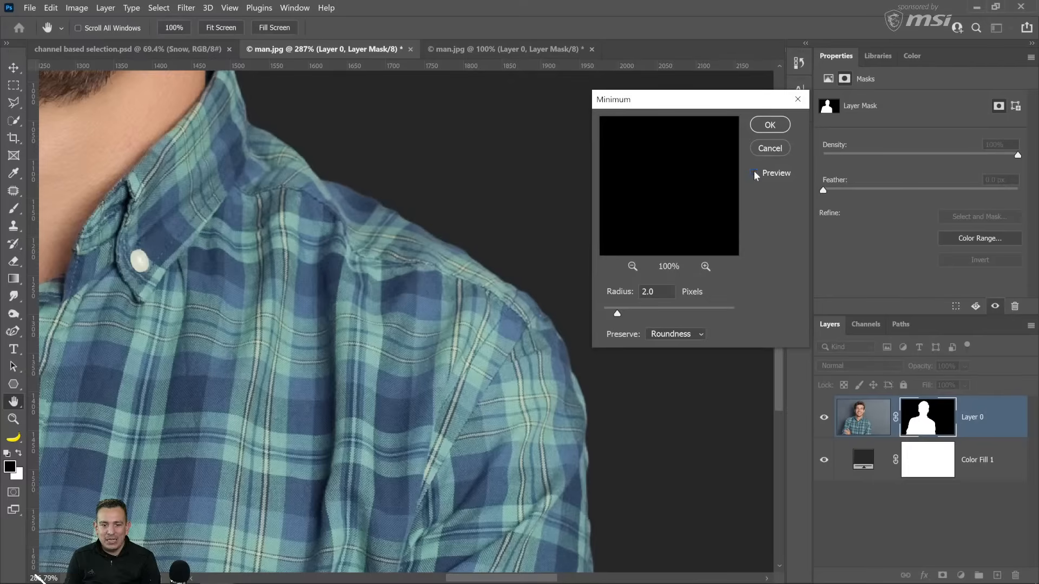
pyautogui.click(754, 173)
pyautogui.click(782, 129)
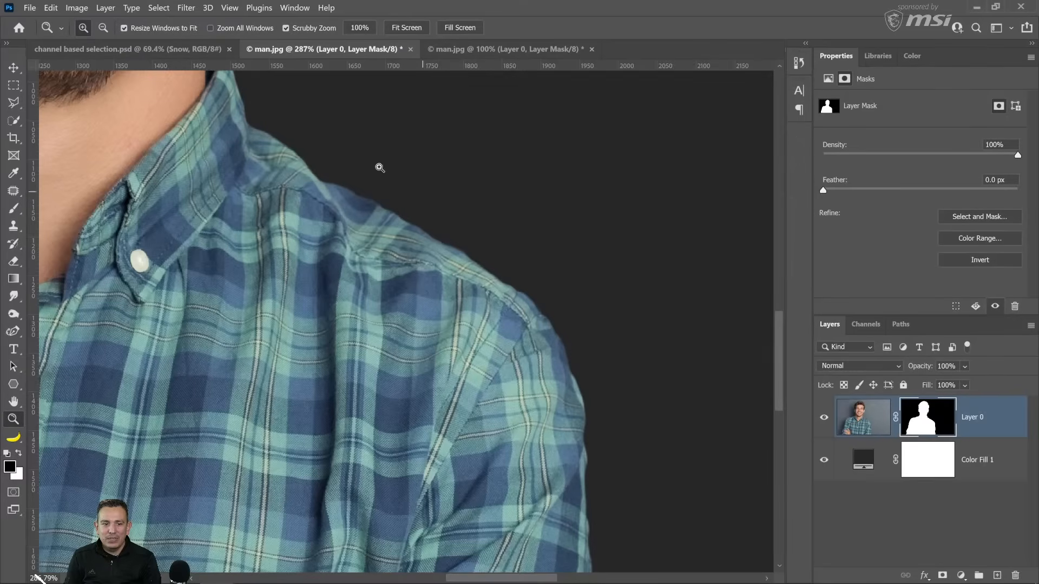
# Load Layer 0's mask as a selection, contract it by 2 pixels, and deselect it.
pyautogui.scroll(-1, 581, 428)
pyautogui.scroll(-10, 581, 422)
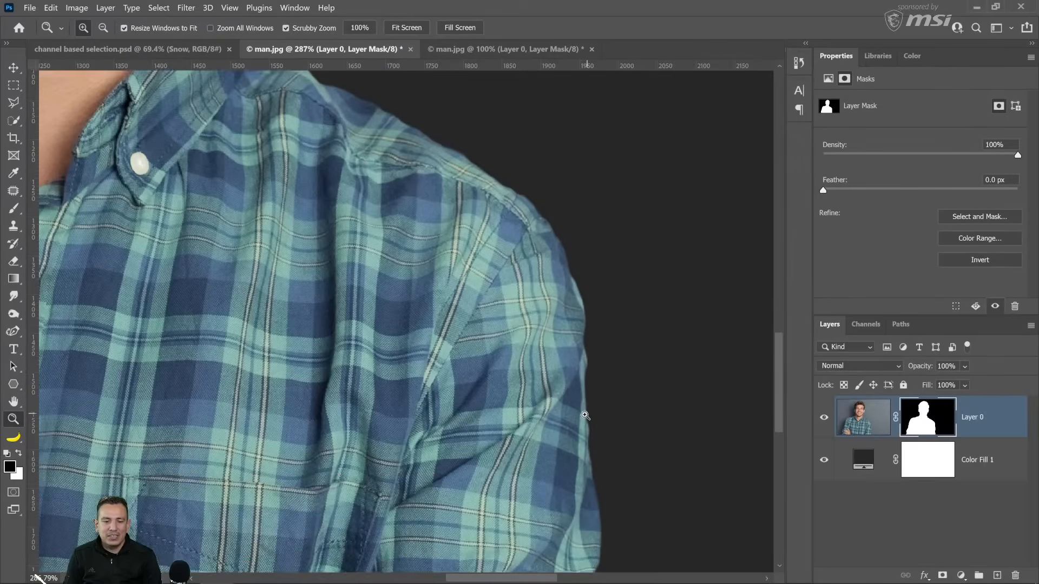
pyautogui.scroll(-2, 586, 396)
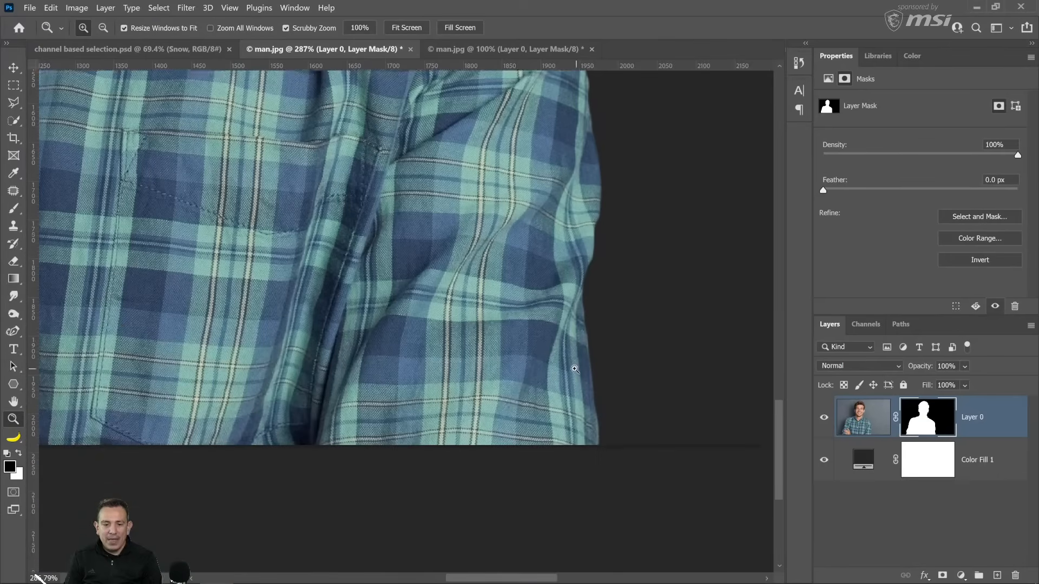
pyautogui.scroll(10, 557, 343)
pyautogui.scroll(5, 562, 341)
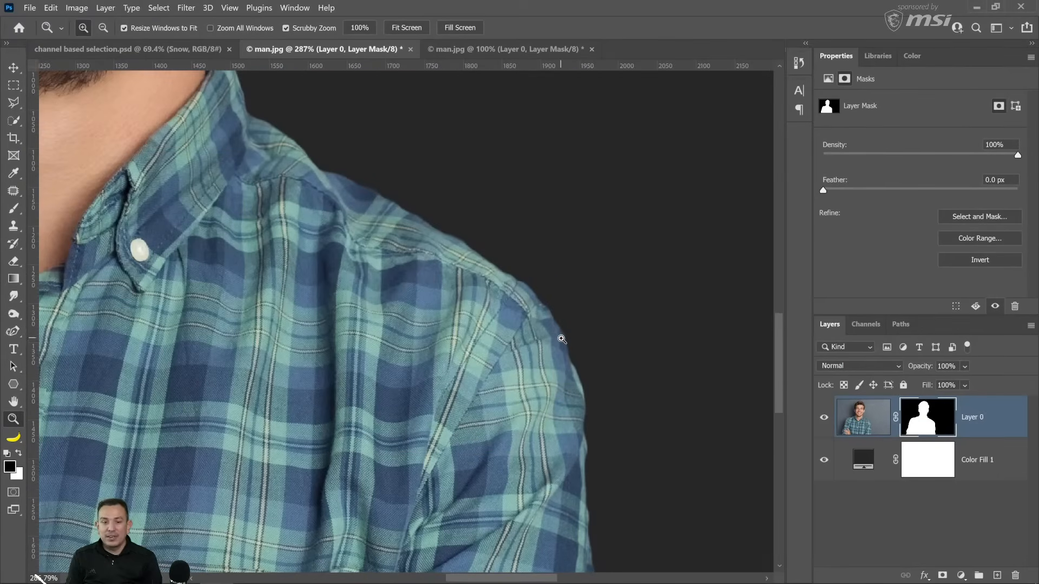
pyautogui.keyDown('ctrl'); pyautogui.click(930, 428); pyautogui.keyUp('ctrl')
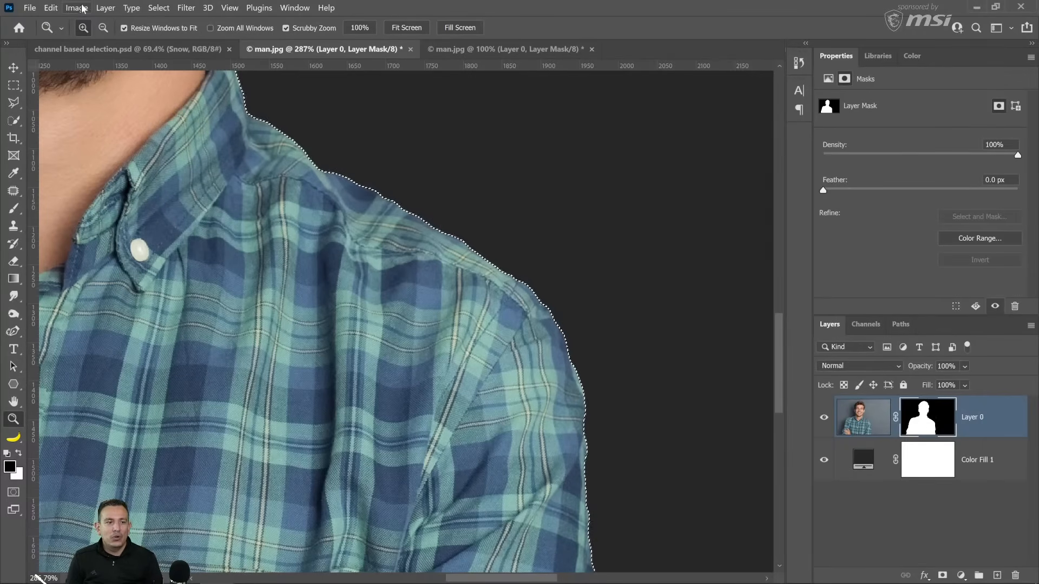
pyautogui.click(157, 8)
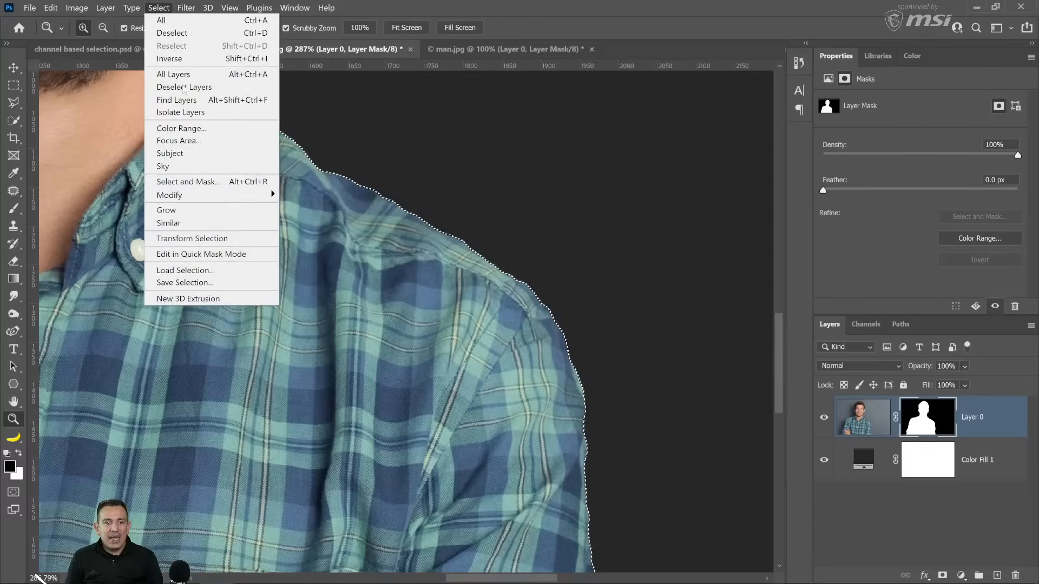
pyautogui.moveTo(199, 201)
pyautogui.click(303, 236)
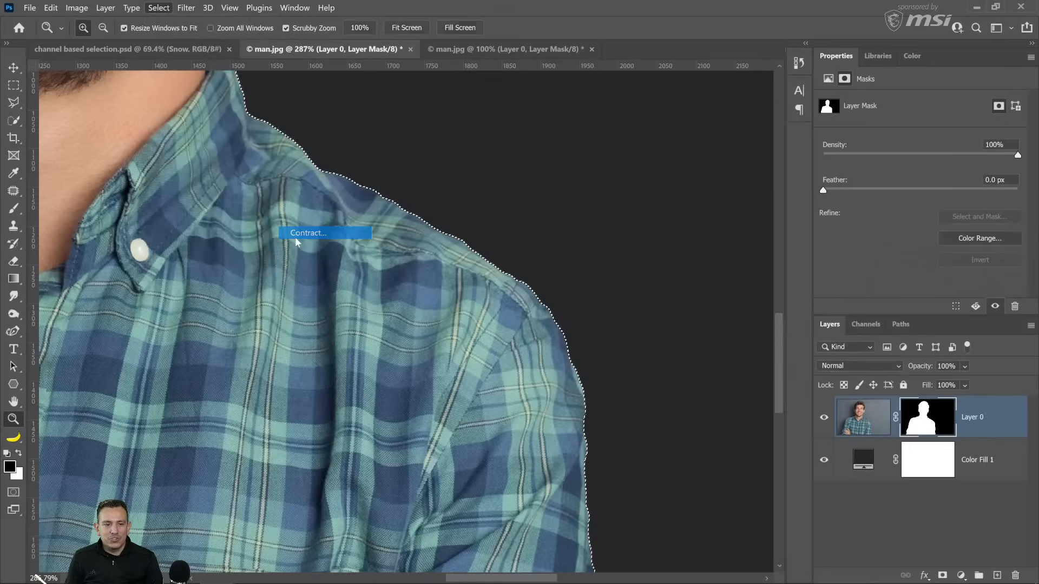
pyautogui.moveTo(973, 233); pyautogui.dragTo(599, 131)
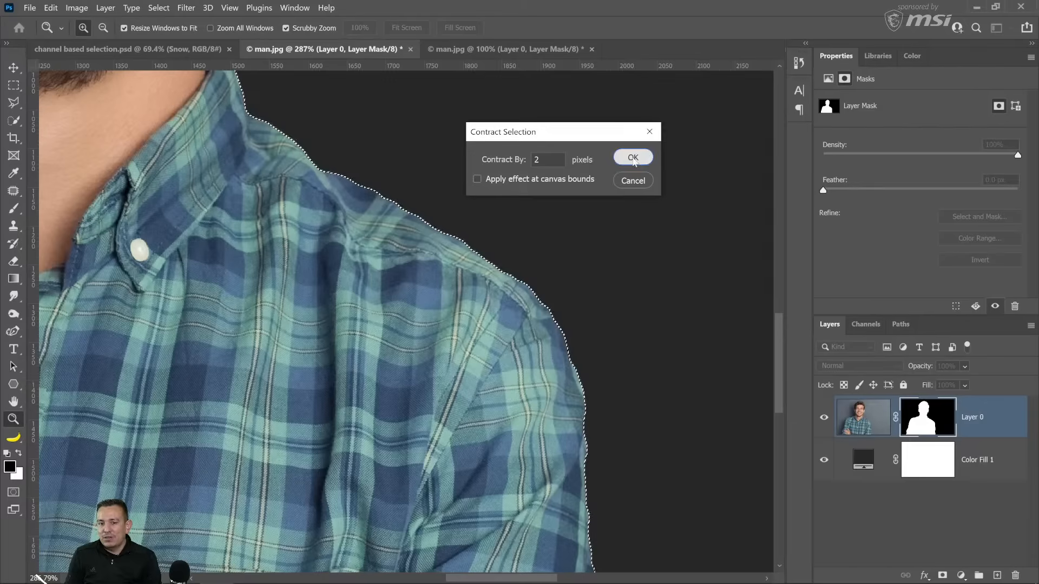
pyautogui.click(632, 156)
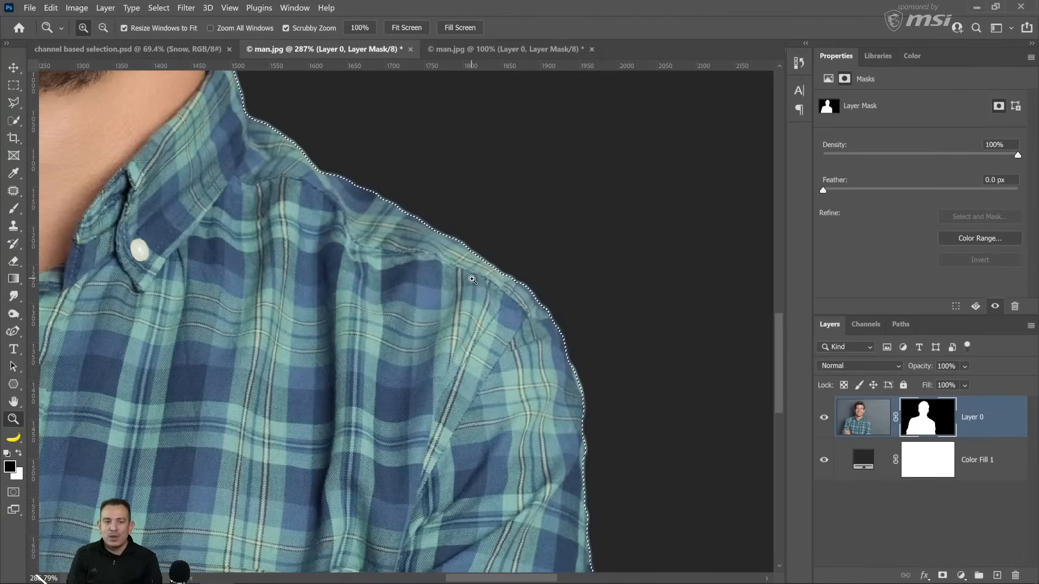
pyautogui.hotkey('ctrl', 'd')
pyautogui.rightClick(534, 335)
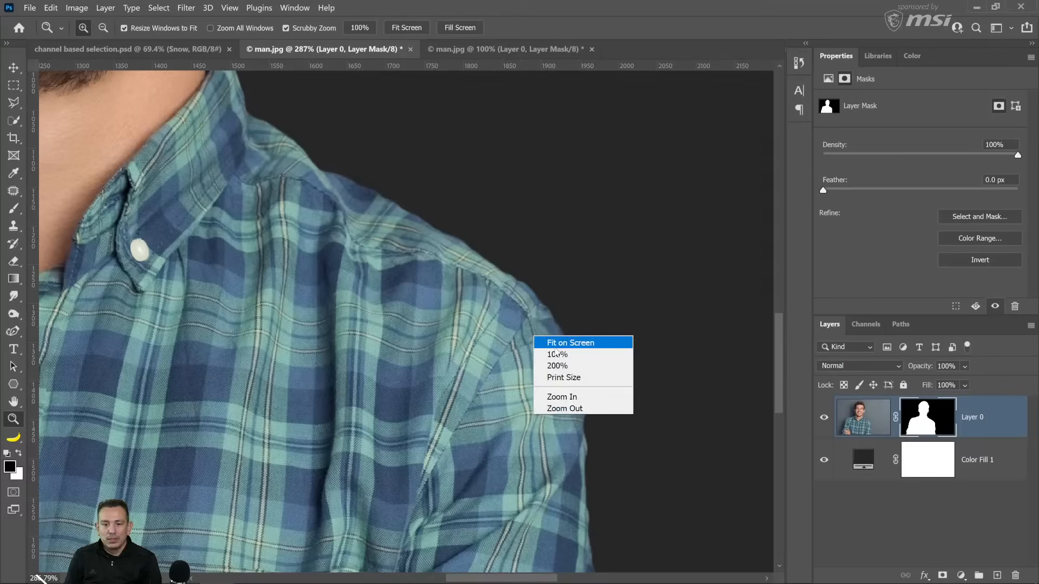
pyautogui.click(547, 342)
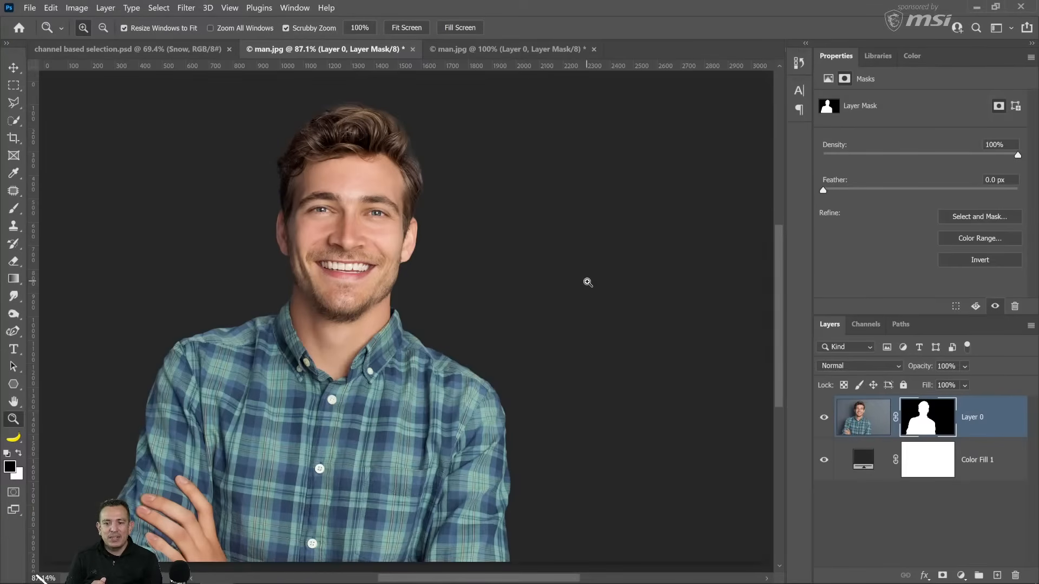
# Preview the Maximum filter on Layer 0's mask with Squareness at radii of 82, 192 and 17 pixels.
pyautogui.click(184, 7)
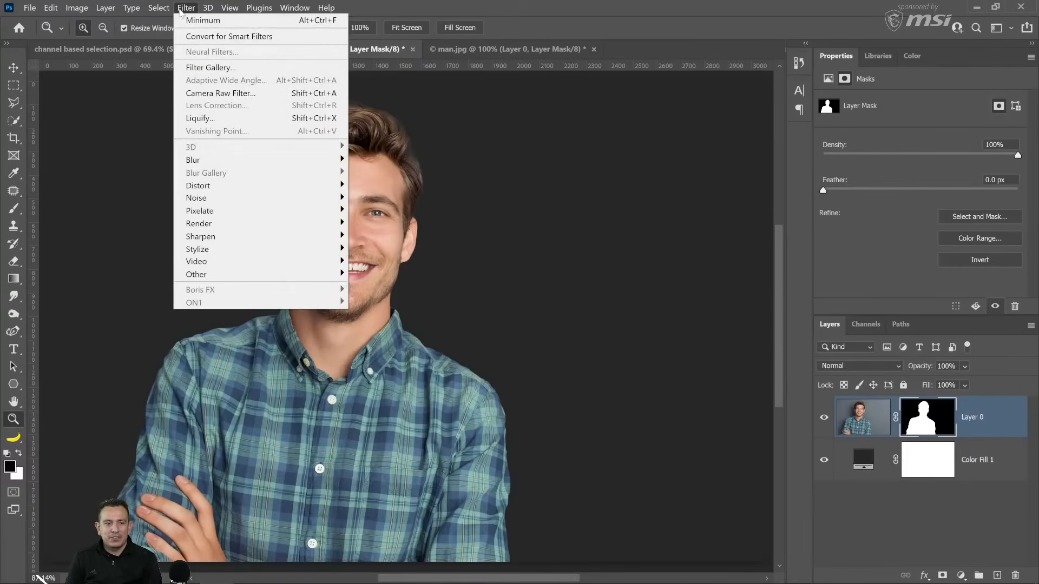
pyautogui.moveTo(290, 278)
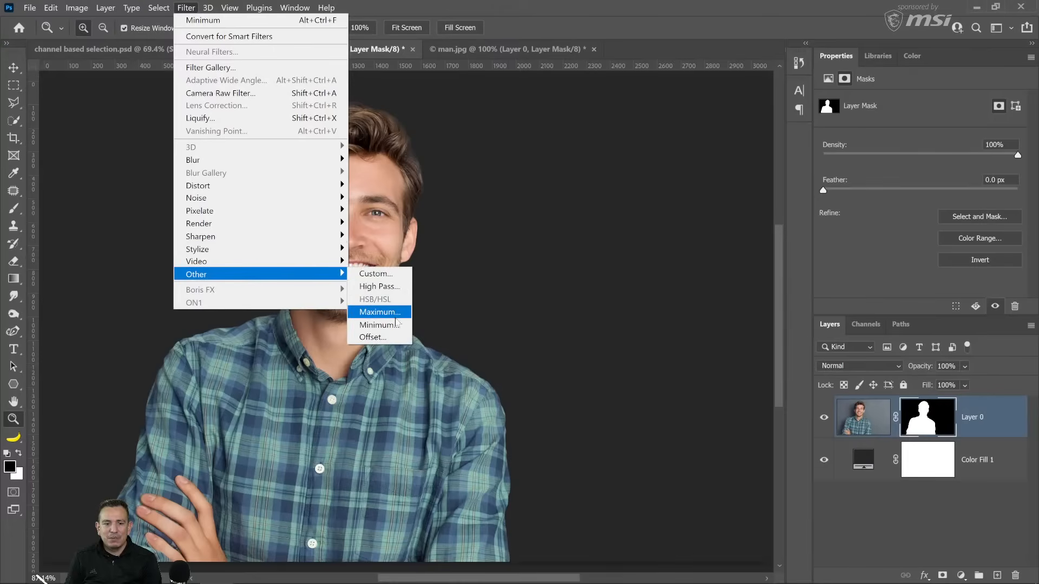
pyautogui.click(379, 312)
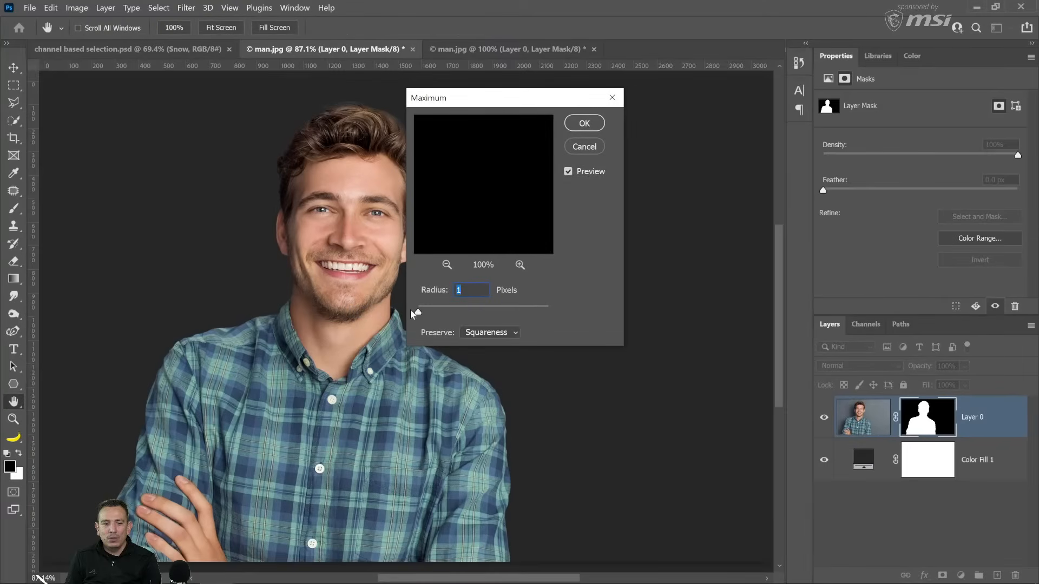
pyautogui.moveTo(413, 311); pyautogui.dragTo(430, 314)
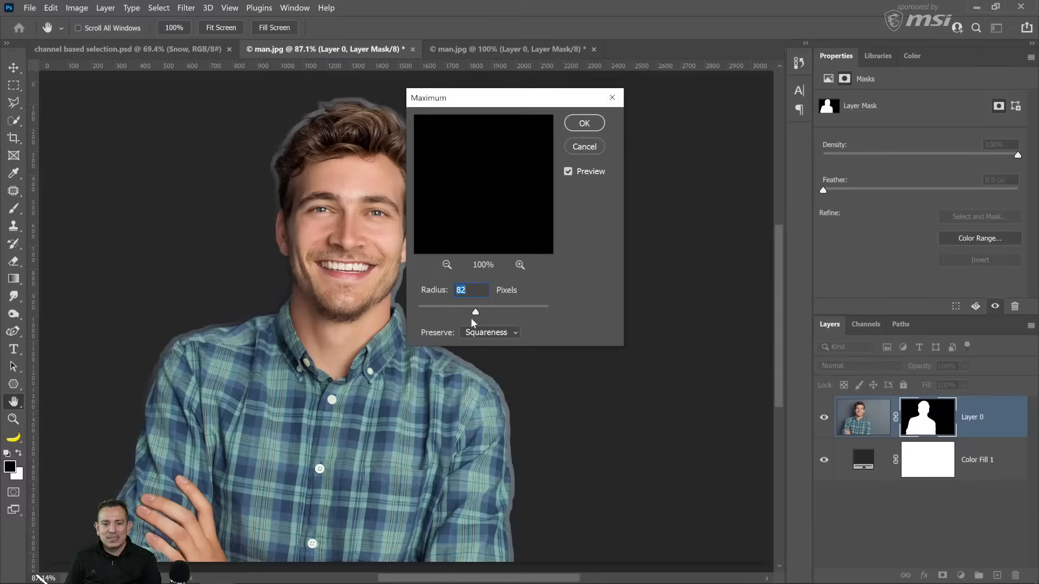
pyautogui.moveTo(475, 313); pyautogui.dragTo(521, 312)
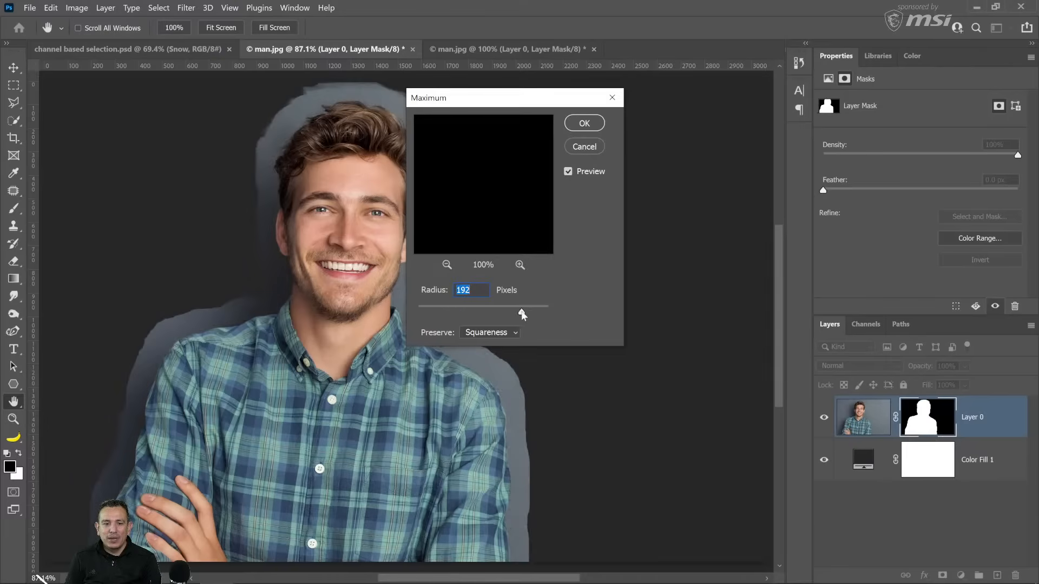
pyautogui.click(429, 312)
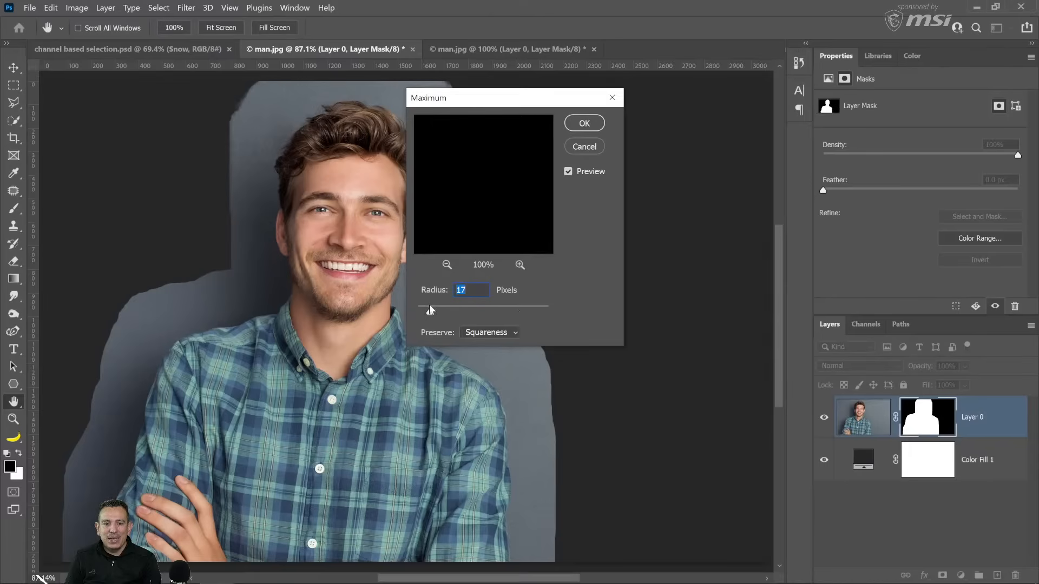
# Set Preserve to Roundness and the radius to 32.3 pixels in the Maximum filter.
pyautogui.click(489, 332)
pyautogui.click(494, 357)
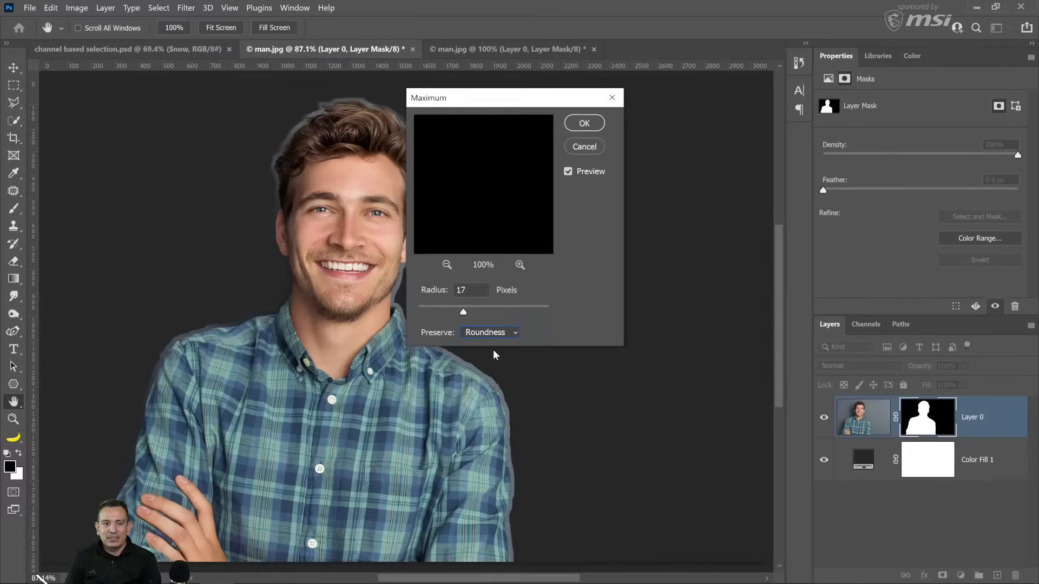
pyautogui.moveTo(439, 310); pyautogui.dragTo(472, 307)
pyautogui.click(466, 308)
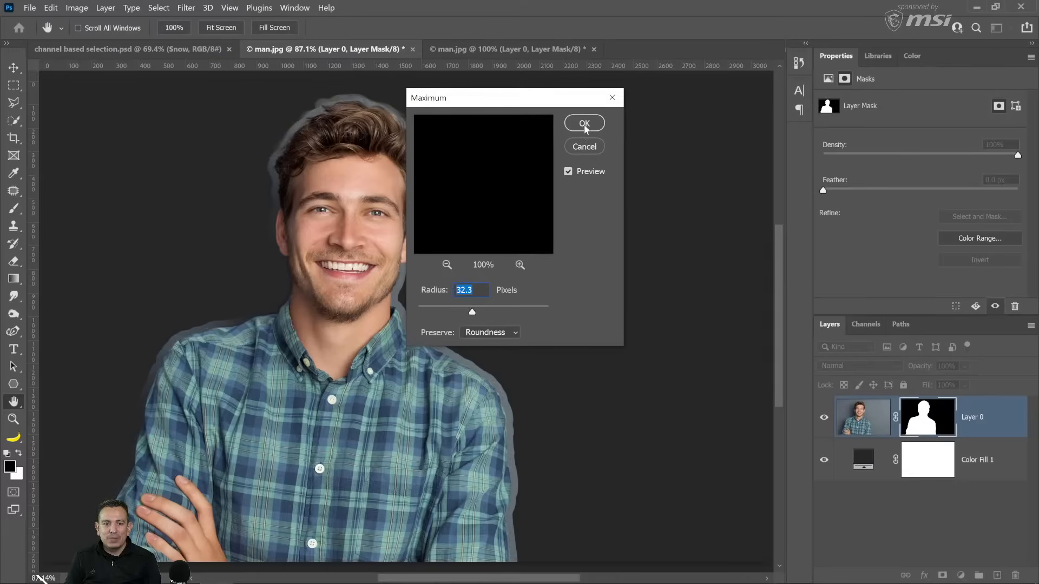
# Compare the mask edge with and without the preview, apply the Maximum filter, and inspect the edge beside the shirt collar.
pyautogui.click(570, 173)
pyautogui.click(570, 174)
pyautogui.click(570, 173)
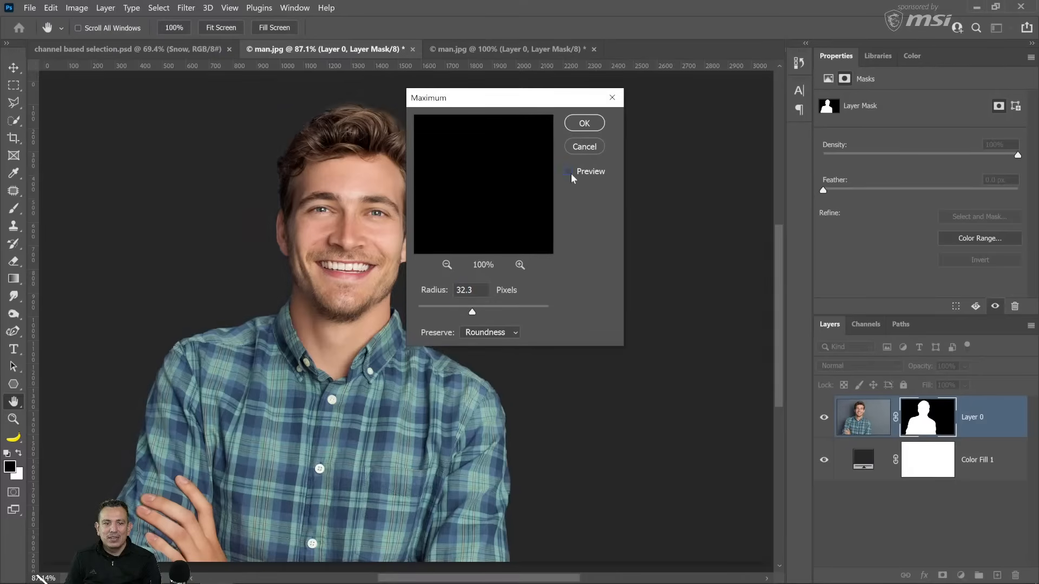
pyautogui.click(570, 173)
pyautogui.click(576, 127)
pyautogui.moveTo(424, 329); pyautogui.dragTo(336, 236)
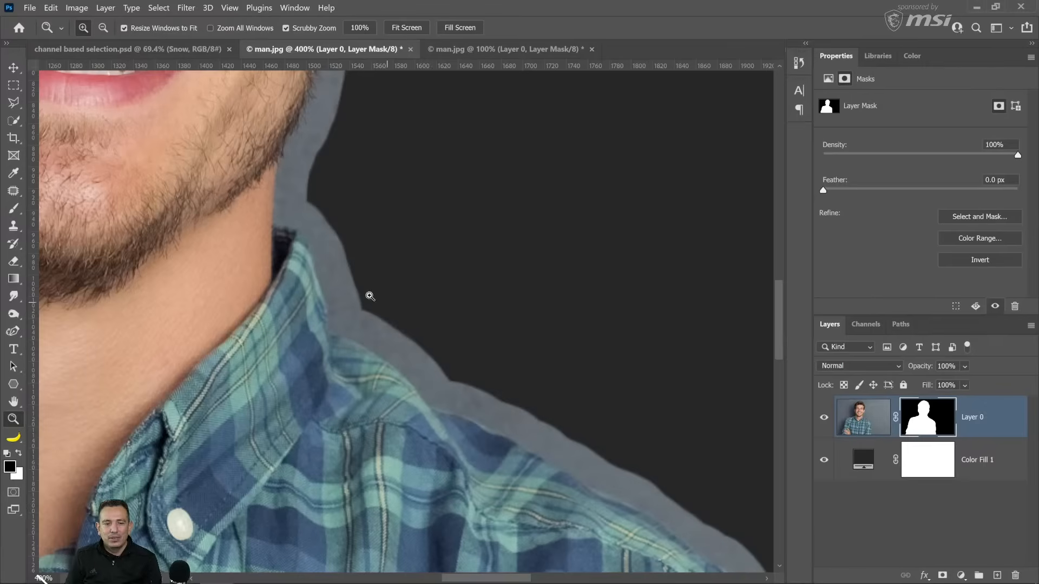
pyautogui.rightClick(348, 227)
pyautogui.click(378, 233)
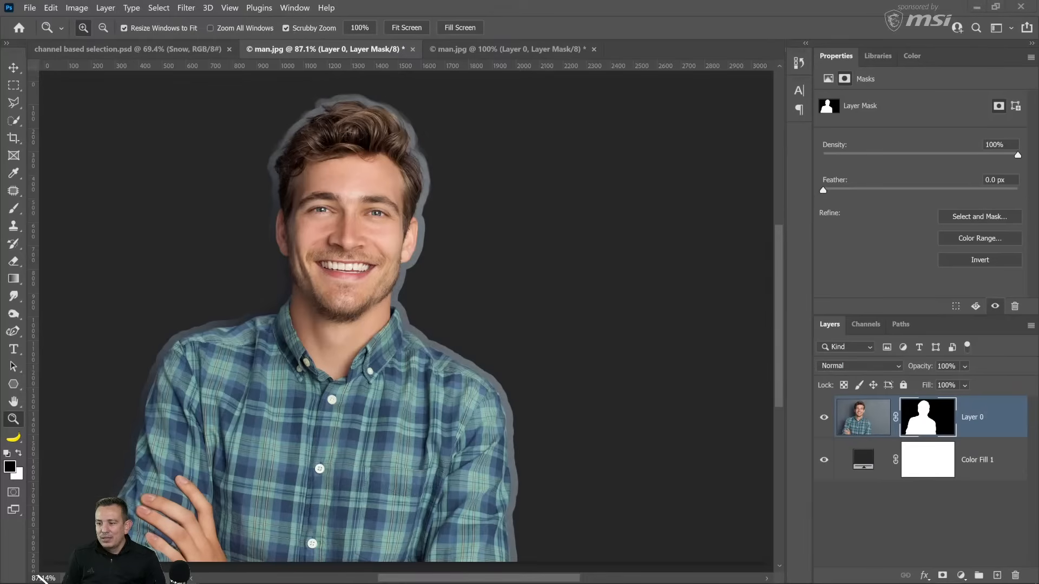
# Open Dogs.jpg and activate the Object Selection tool.
pyautogui.click(30, 8)
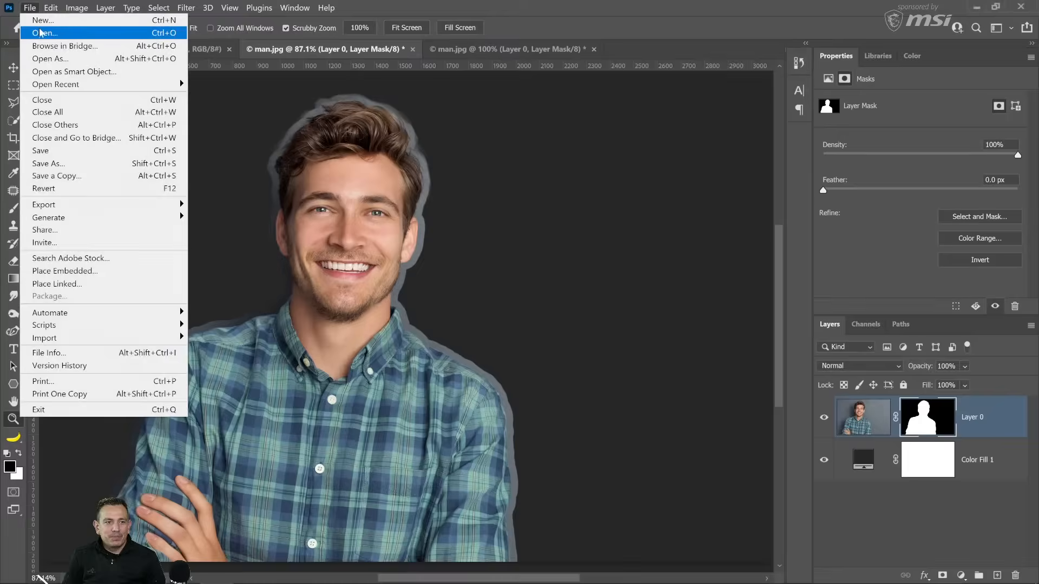
pyautogui.click(41, 33)
pyautogui.doubleClick(227, 118)
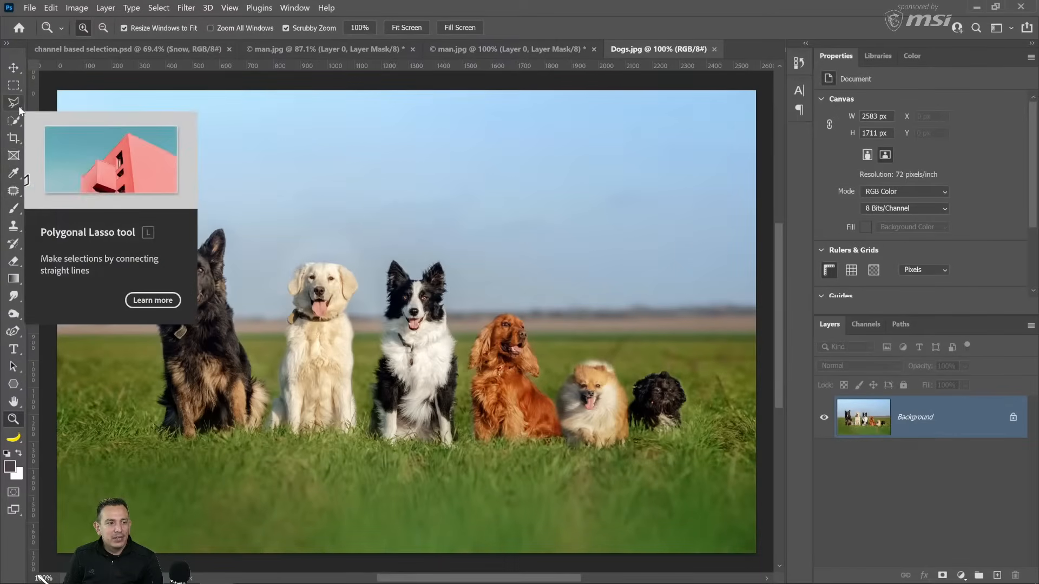
pyautogui.click(13, 120)
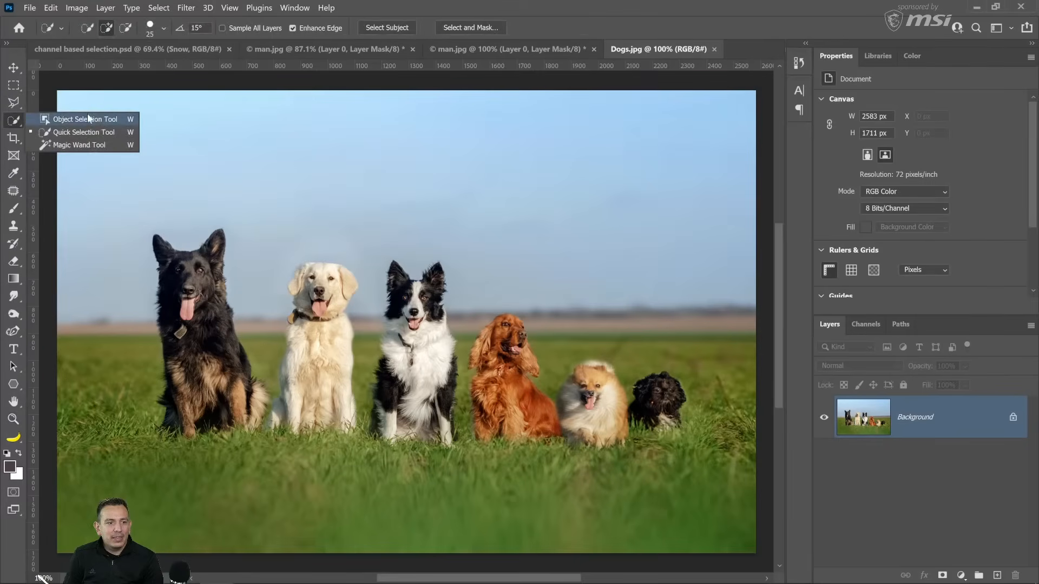
pyautogui.click(60, 116)
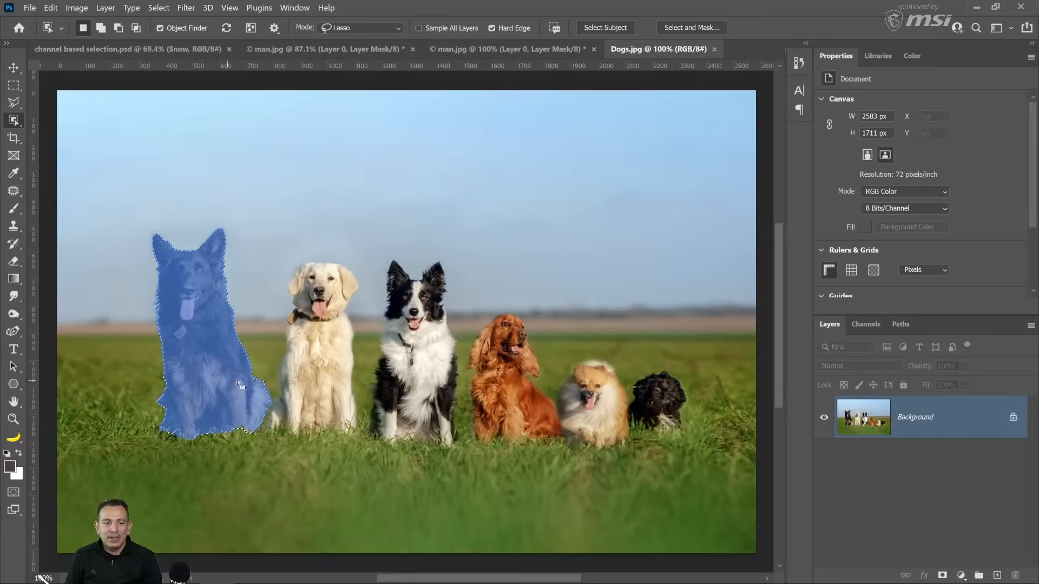
# Select the black-and-tan shepherd, add the red spaniel and the small black dog, and subtract the spaniel from the selection.
pyautogui.click(241, 362)
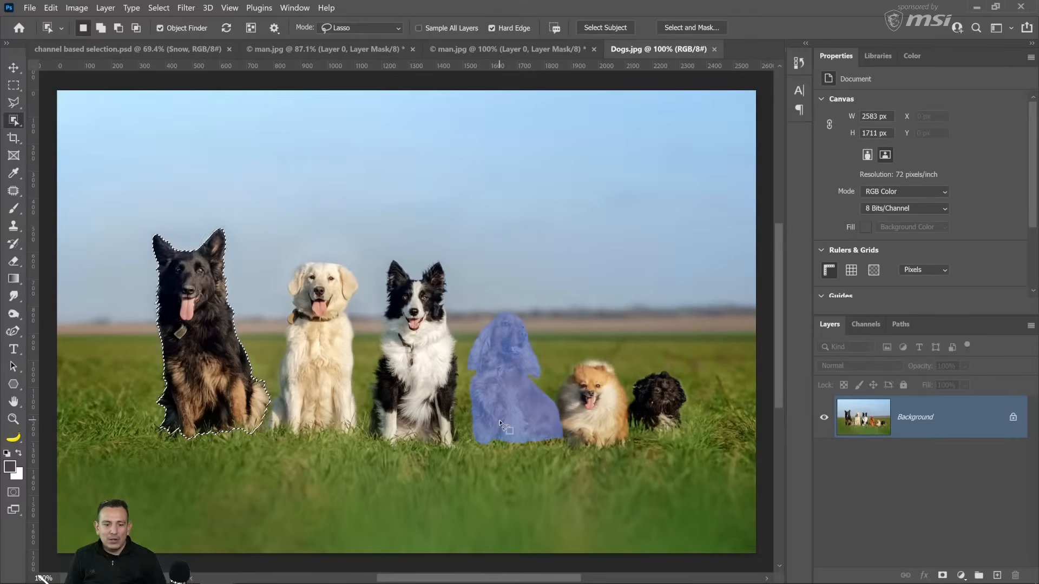
pyautogui.press('shift')
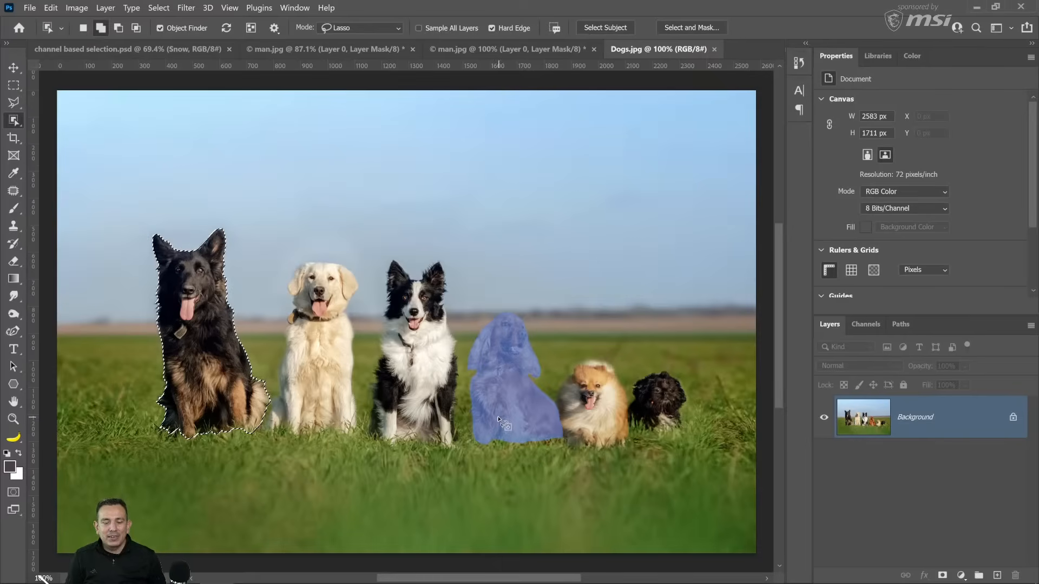
pyautogui.keyDown('shift'); pyautogui.click(499, 404); pyautogui.keyUp('shift')
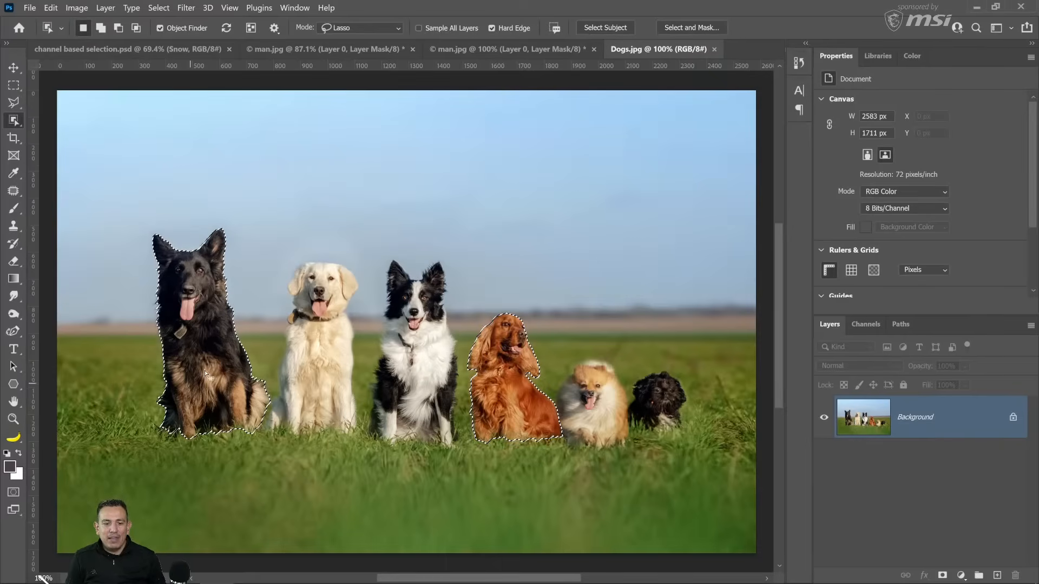
pyautogui.press('shift')
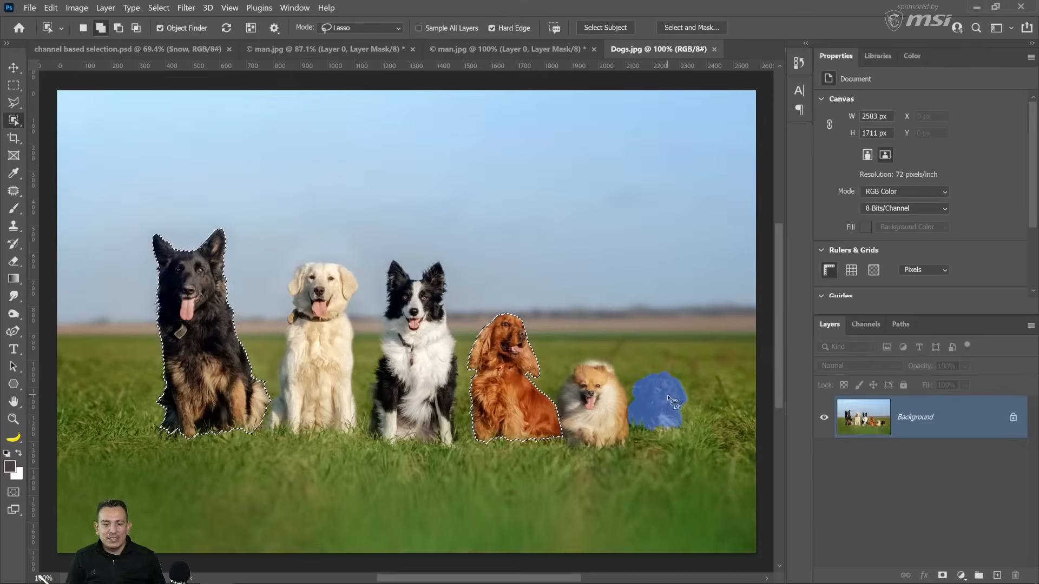
pyautogui.keyDown('shift'); pyautogui.click(668, 397); pyautogui.keyUp('shift')
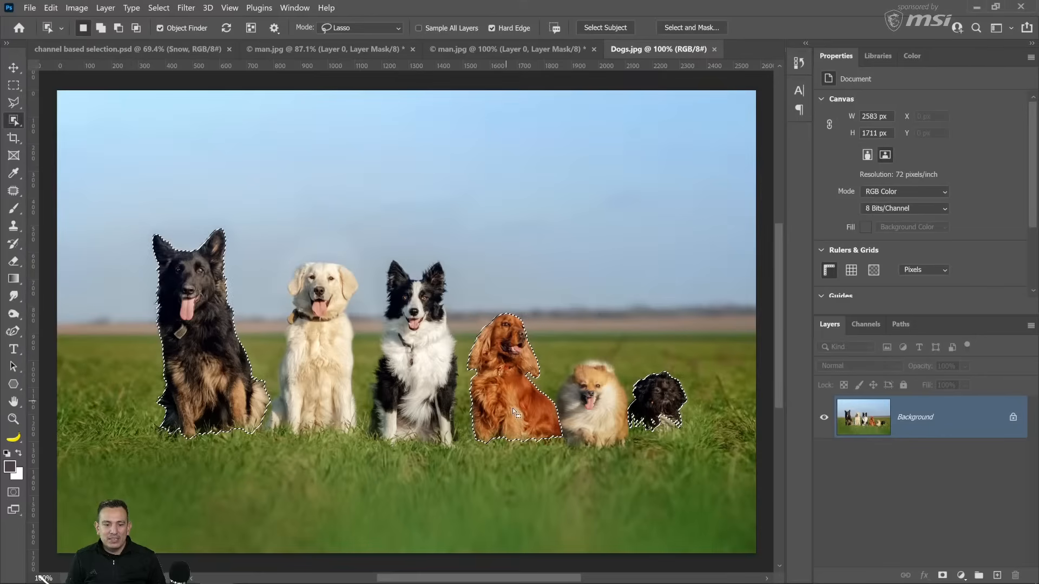
pyautogui.keyDown('alt'); pyautogui.click(512, 389); pyautogui.keyUp('alt')
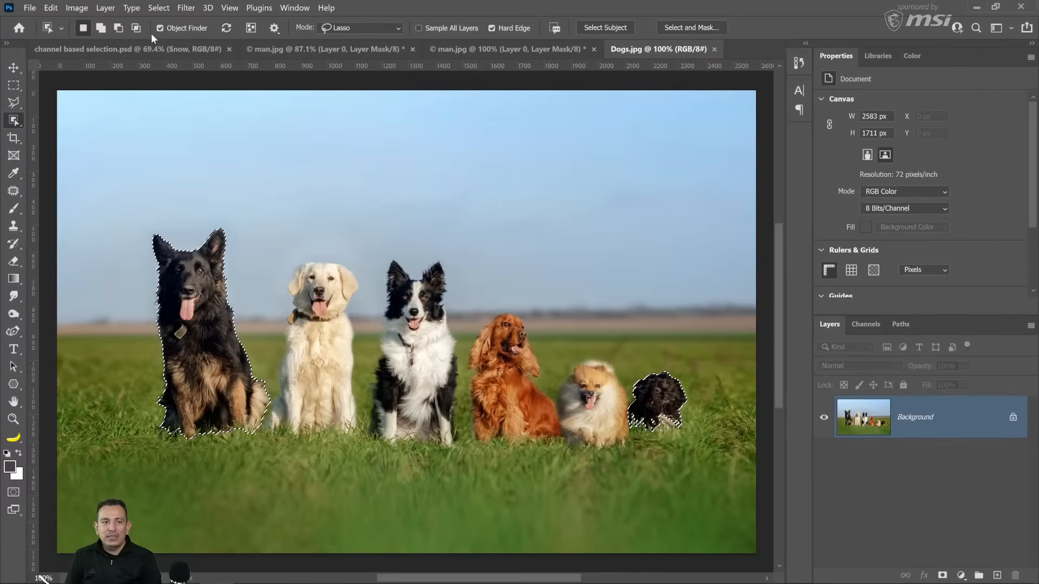
# Try masking only the cream-coloured dog from an object selection, and undo the layer mask.
pyautogui.click(330, 341)
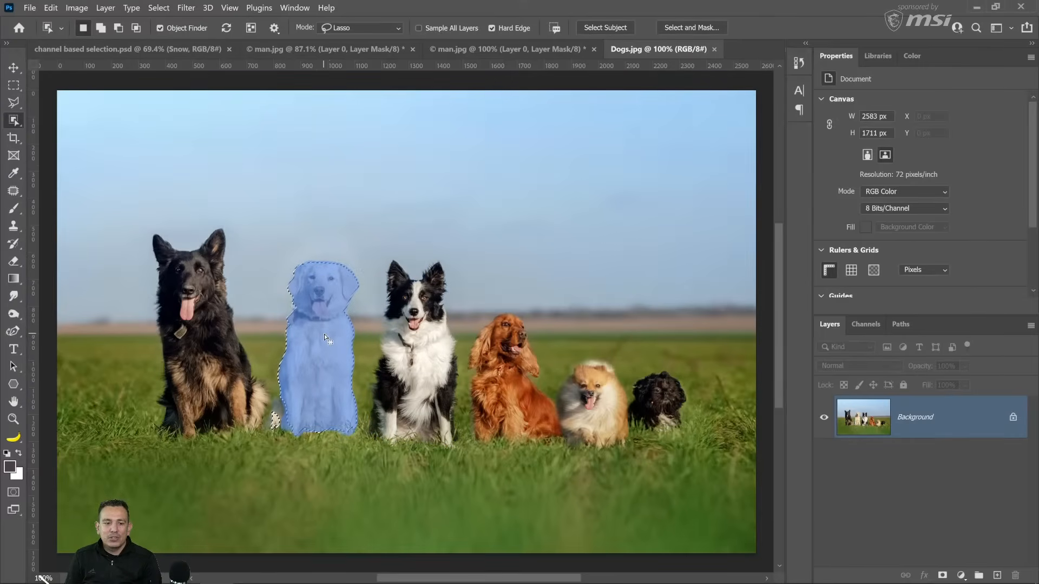
pyautogui.click(942, 575)
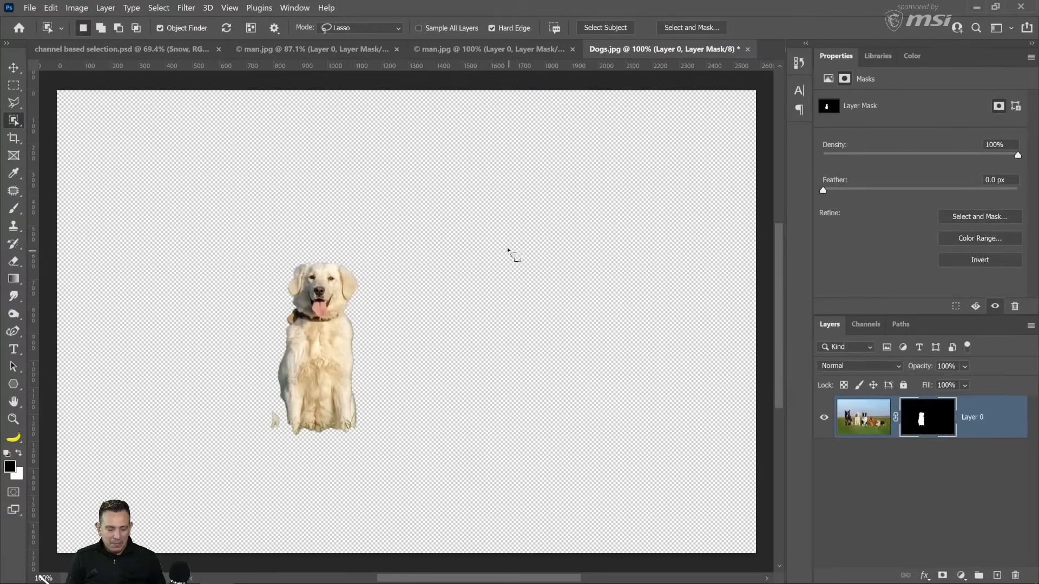
pyautogui.hotkey('ctrl', 'z')
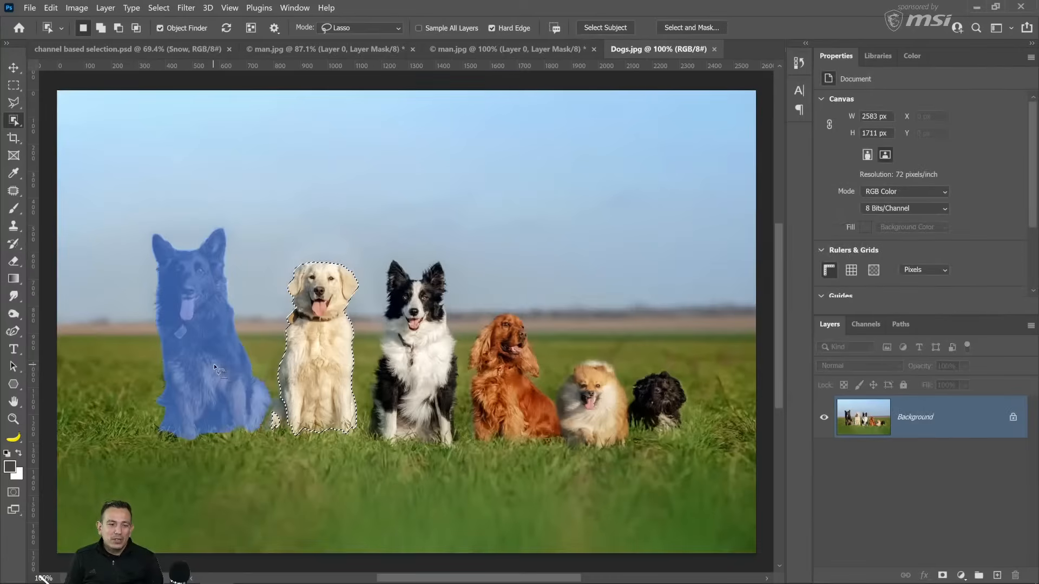
# Select only the black-and-tan shepherd and open the selection in Select and Mask.
pyautogui.click(212, 335)
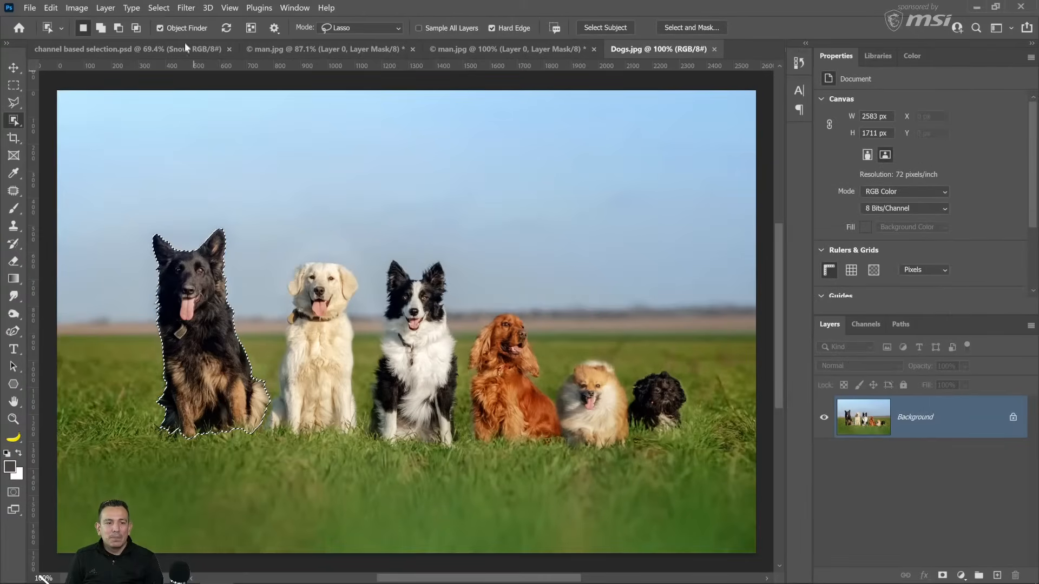
pyautogui.click(159, 8)
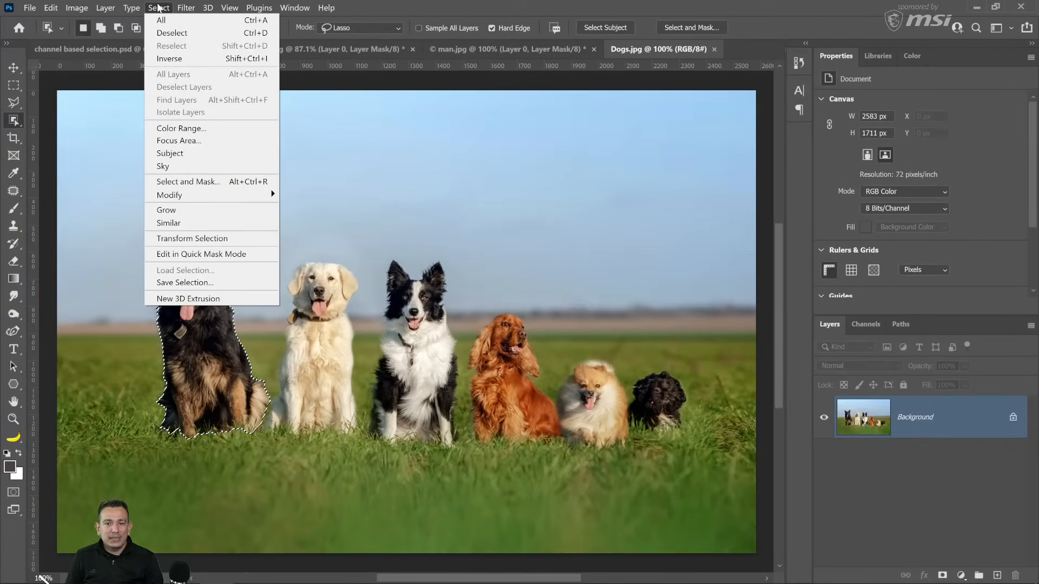
pyautogui.click(188, 182)
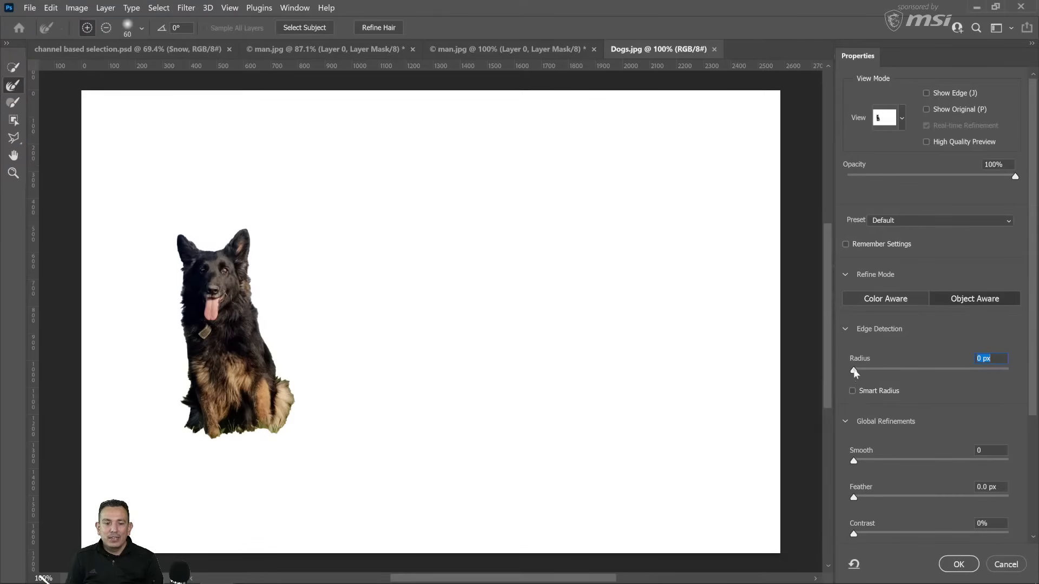
# Enable Smart Radius with a 4 px edge detection radius, checking it with Show Edge, and accept the refined selection.
pyautogui.moveTo(854, 372); pyautogui.dragTo(864, 377)
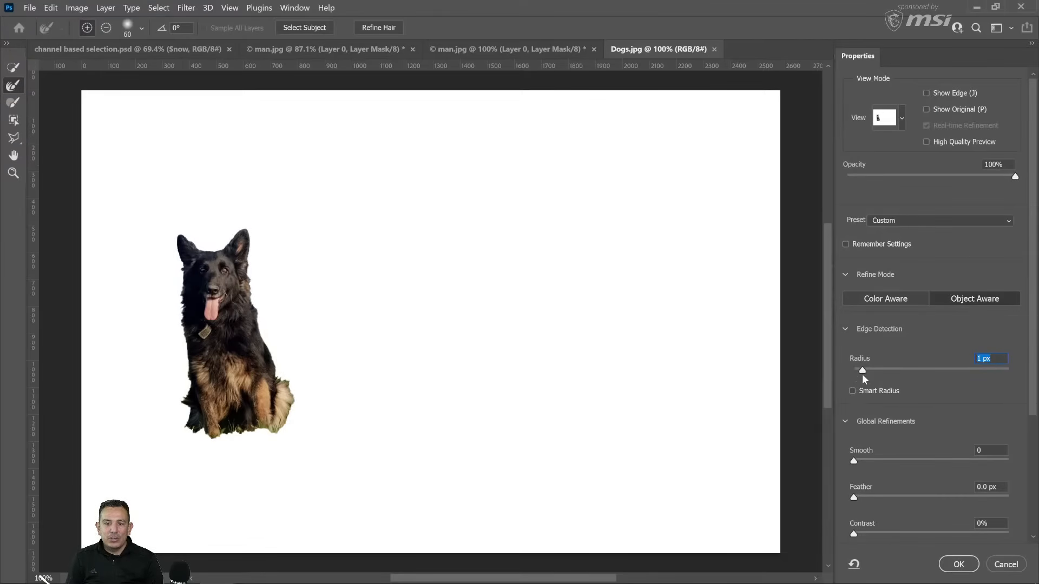
pyautogui.click(926, 93)
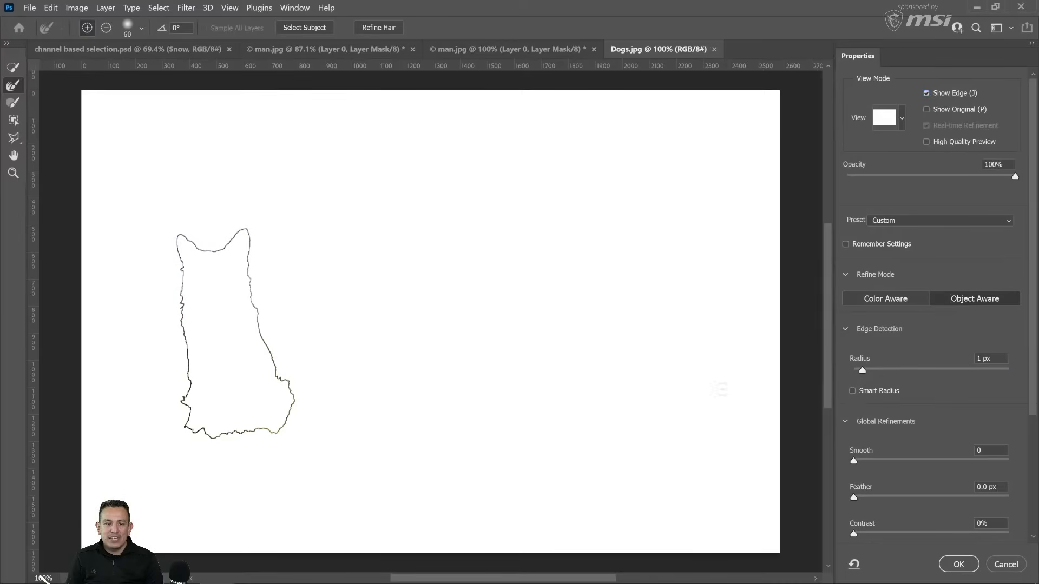
pyautogui.click(853, 391)
pyautogui.moveTo(862, 371); pyautogui.dragTo(883, 373)
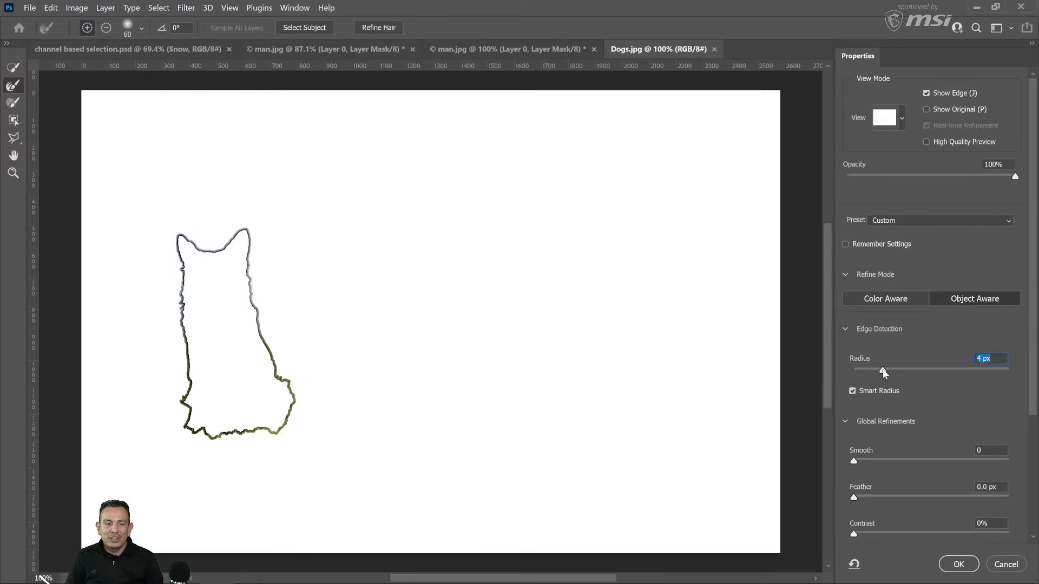
pyautogui.click(926, 94)
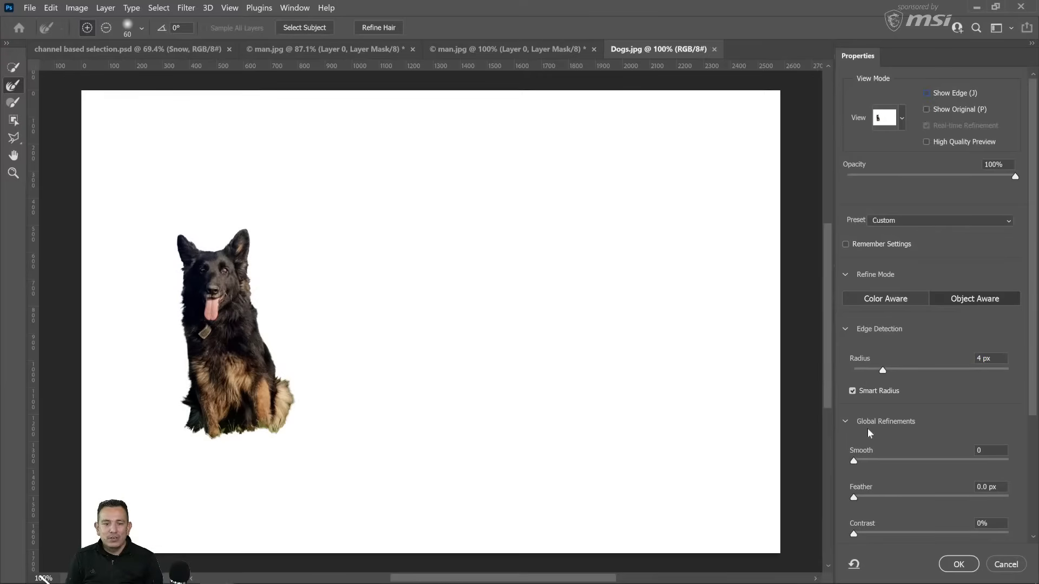
pyautogui.click(958, 563)
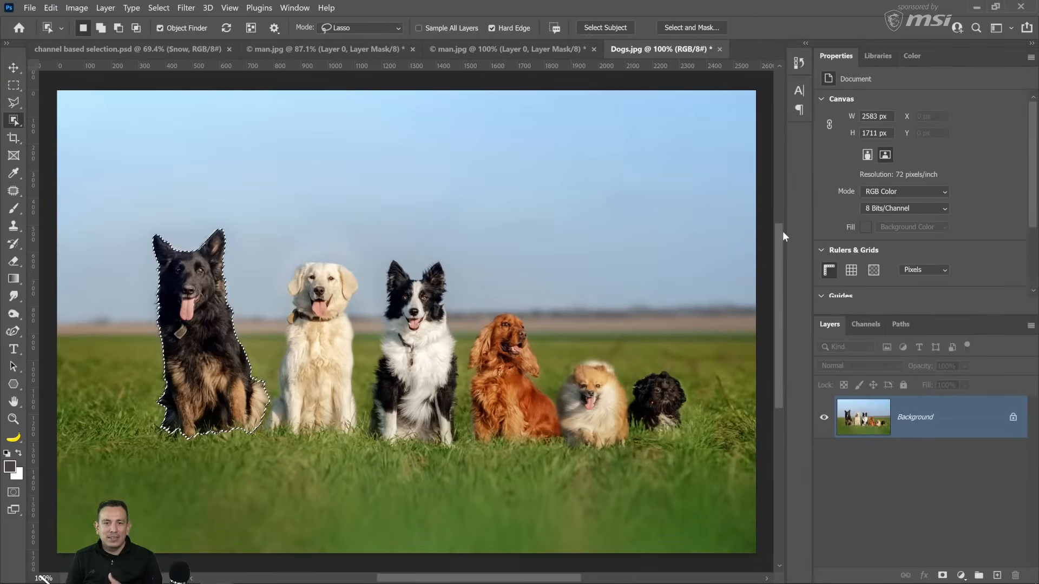
# Add a layer mask from the refined selection and inspect the fur edge around the shepherd's head at 600%.
pyautogui.click(942, 576)
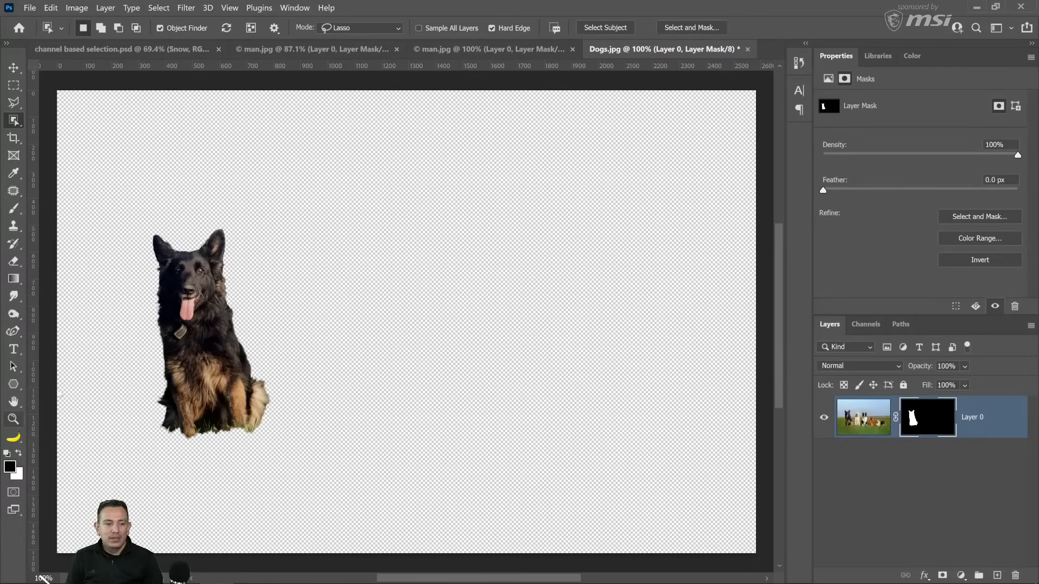
pyautogui.click(167, 300)
pyautogui.click(168, 301)
pyautogui.click(161, 299)
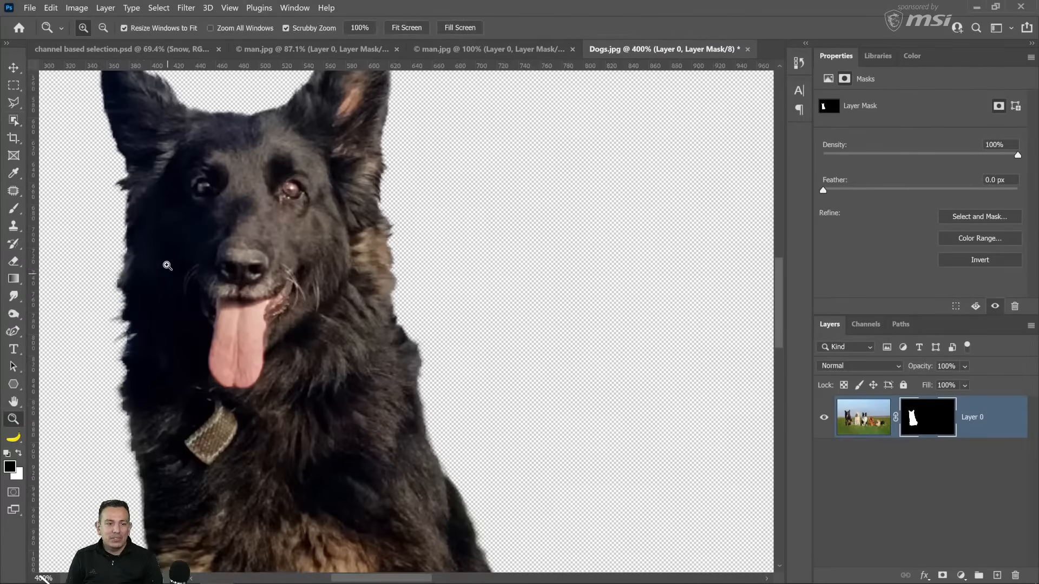
pyautogui.click(143, 236)
pyautogui.click(144, 236)
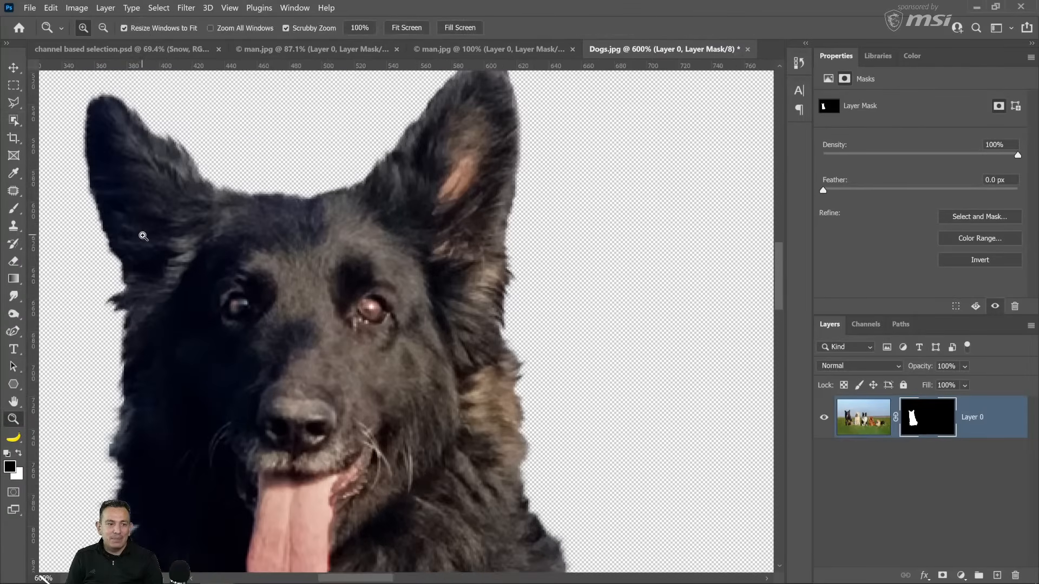
# Inspect the masked fur edge down the shepherd's chest and legs, and fit the whole image in view.
pyautogui.scroll(-8, 143, 236)
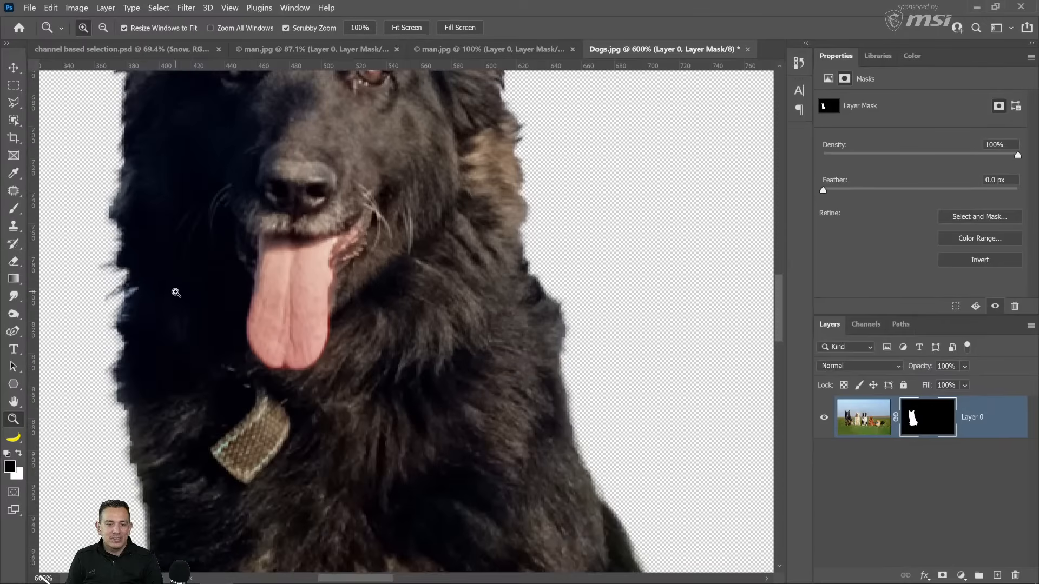
pyautogui.scroll(-10, 176, 292)
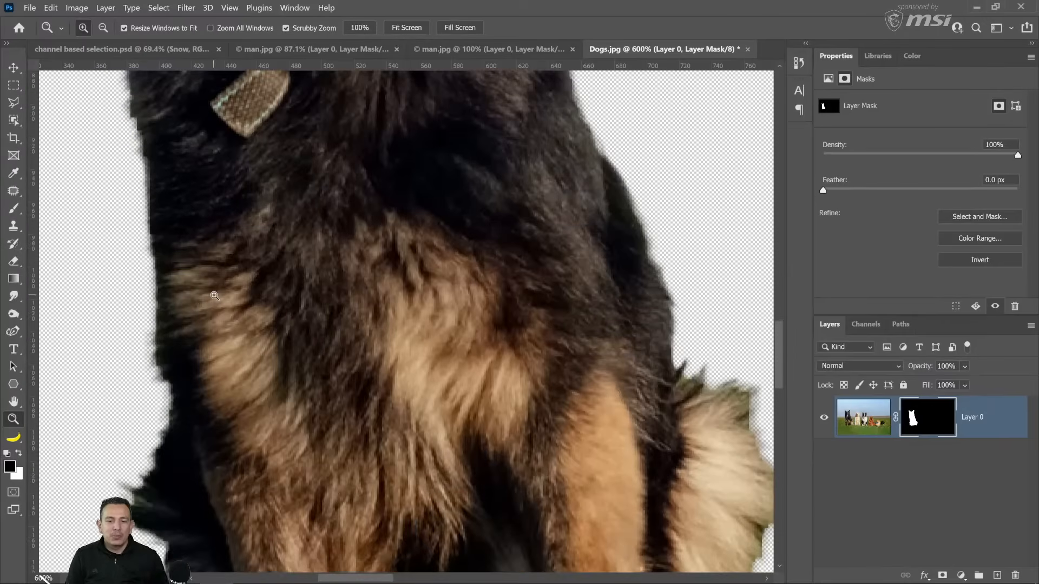
pyautogui.rightClick(395, 252)
pyautogui.click(419, 263)
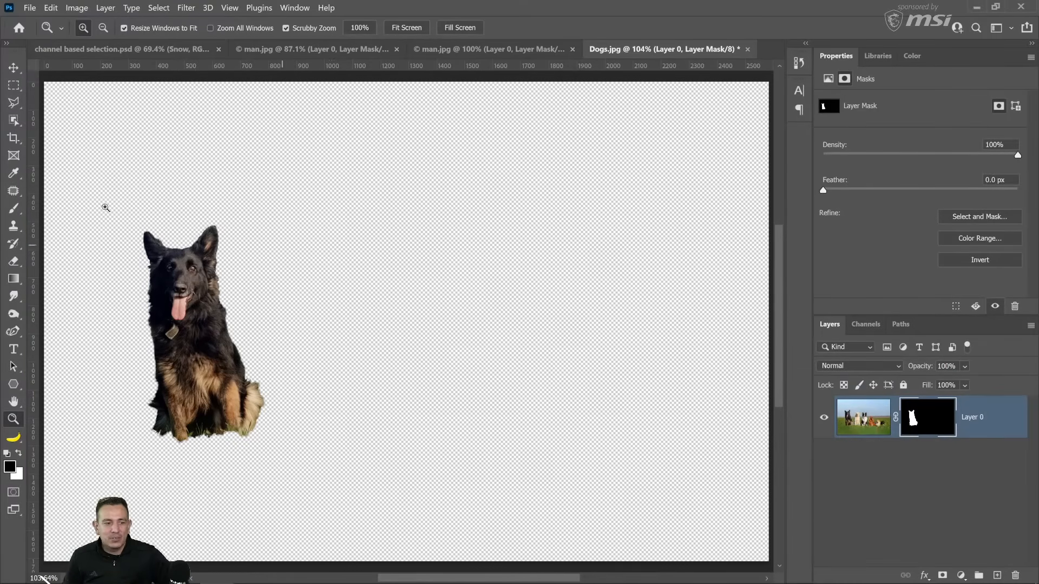
# Activate the Brush tool and restore the Legacy Brushes set to the brush presets.
pyautogui.click(14, 209)
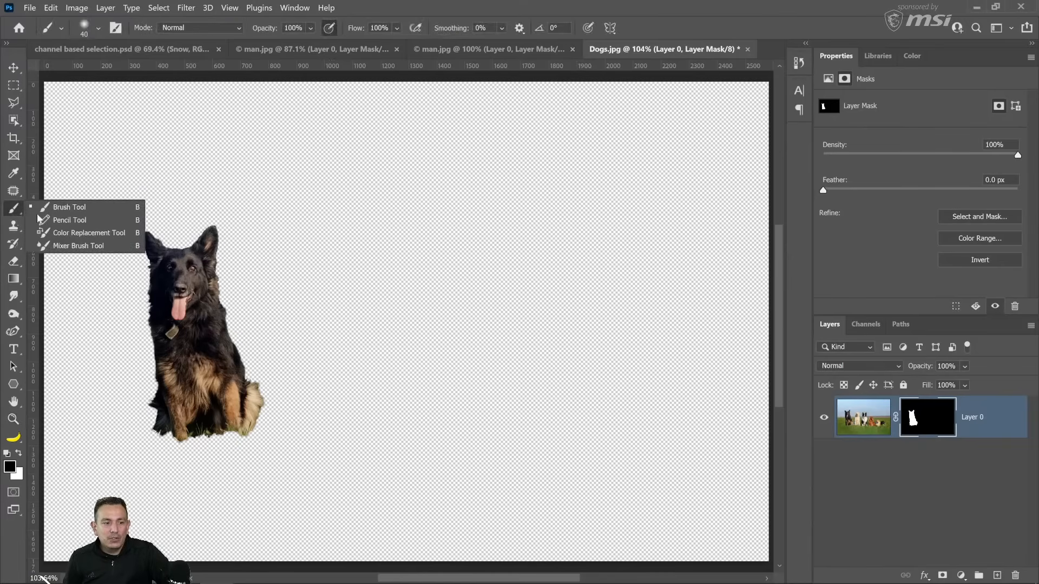
pyautogui.click(73, 207)
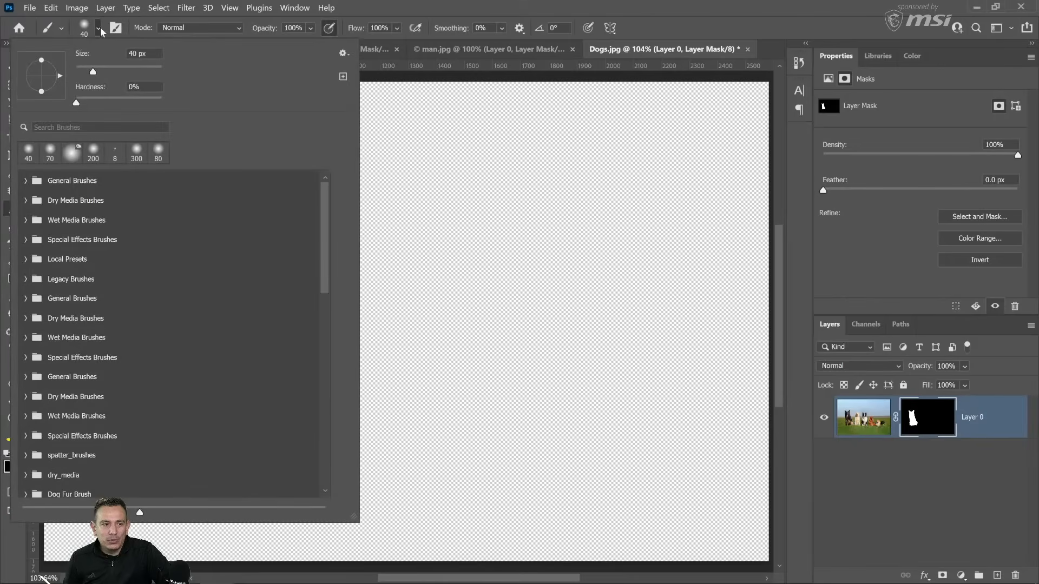
pyautogui.click(343, 54)
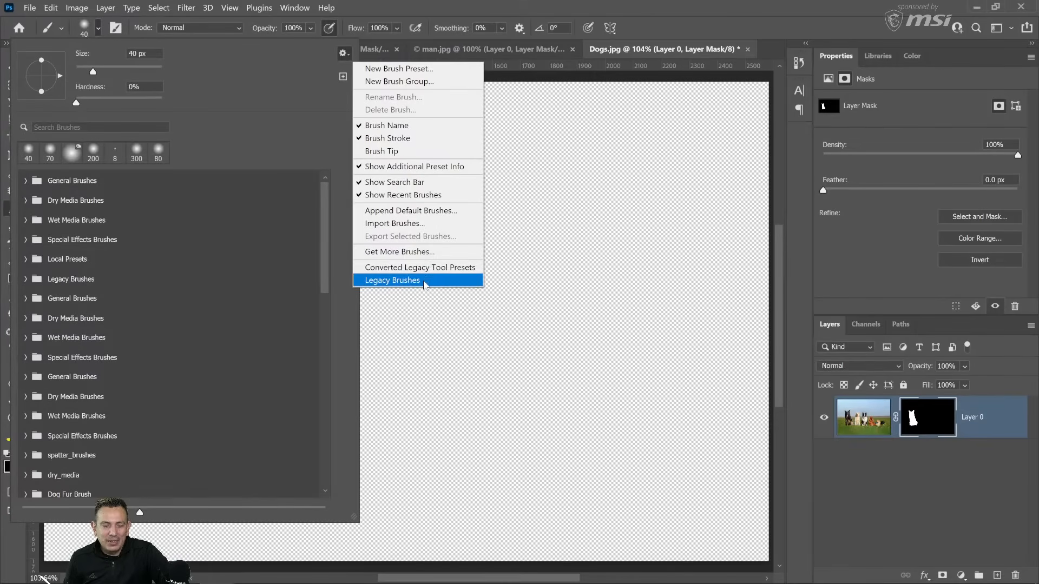
pyautogui.click(424, 281)
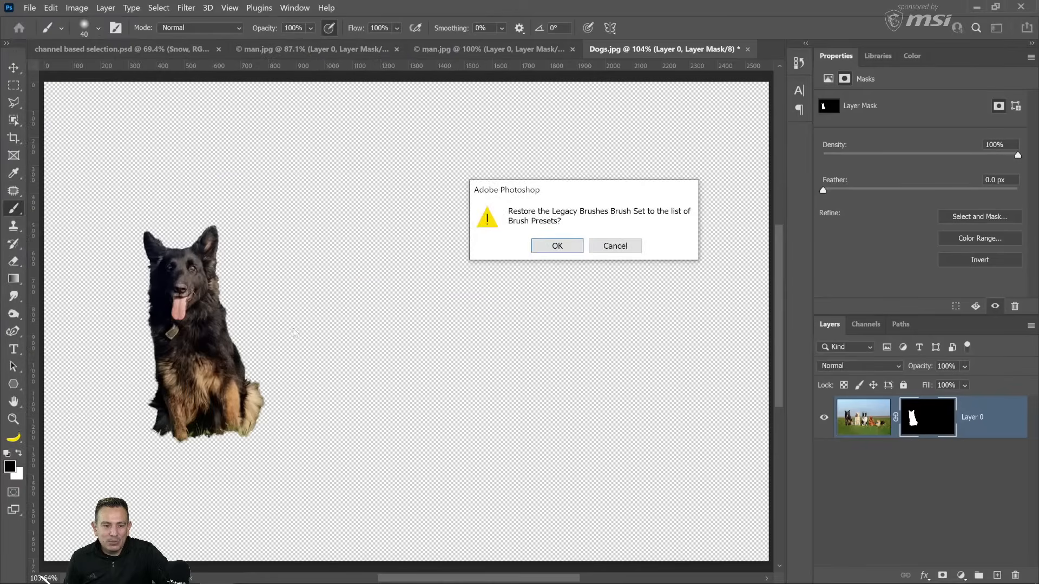
pyautogui.click(557, 246)
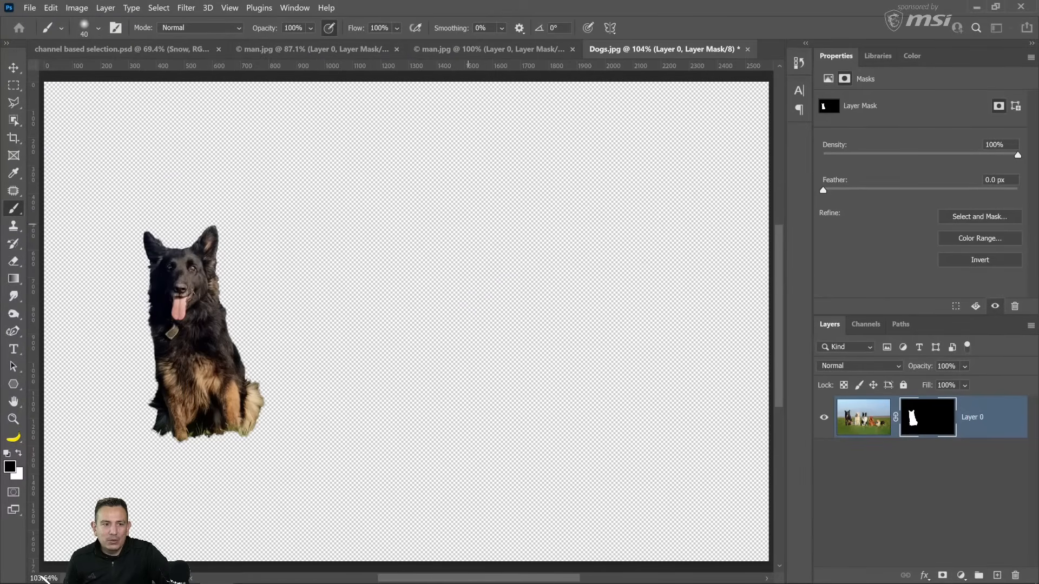
# Expand the newly restored Legacy Brushes 2 set and its Default Brushes folder in the brush presets.
pyautogui.click(99, 27)
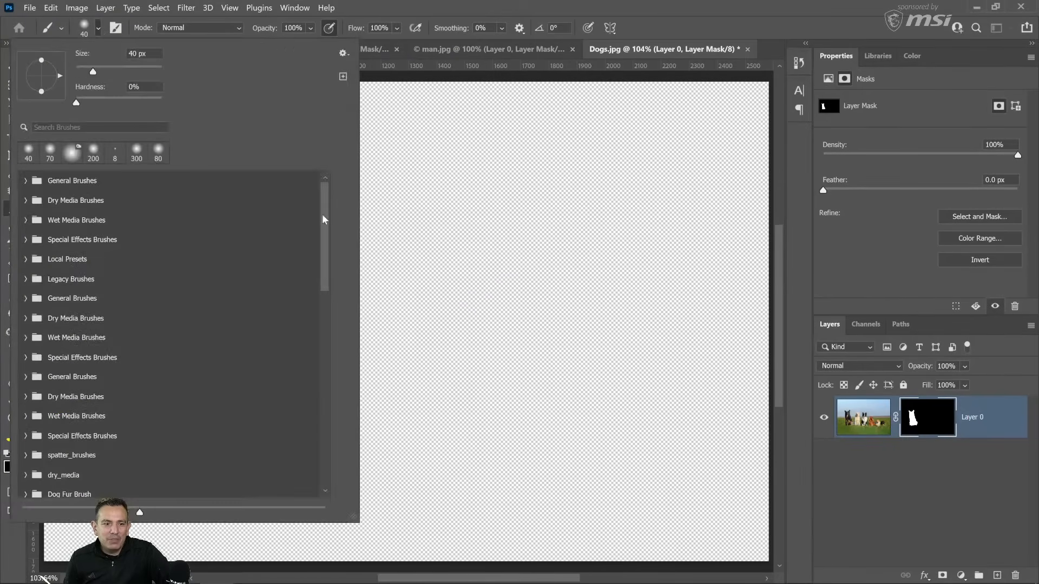
pyautogui.moveTo(325, 219); pyautogui.dragTo(331, 506)
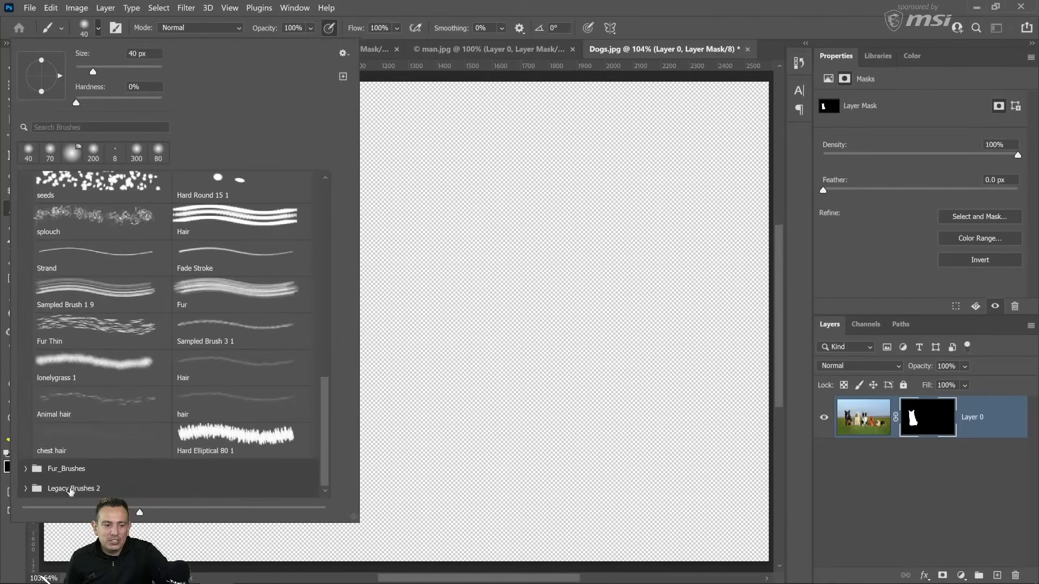
pyautogui.scroll(2, 79, 332)
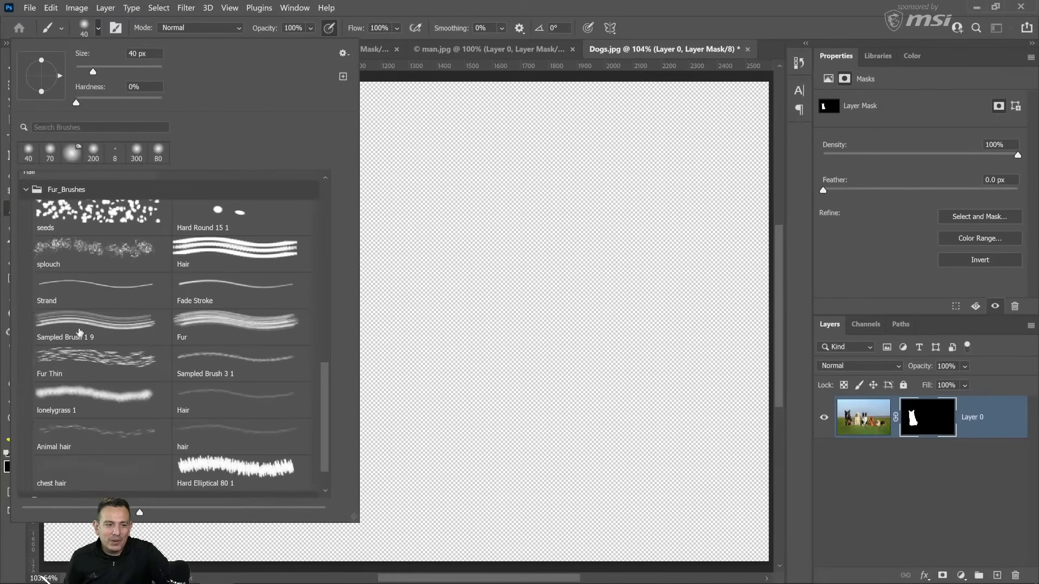
pyautogui.scroll(-2, 79, 332)
pyautogui.scroll(1, 36, 336)
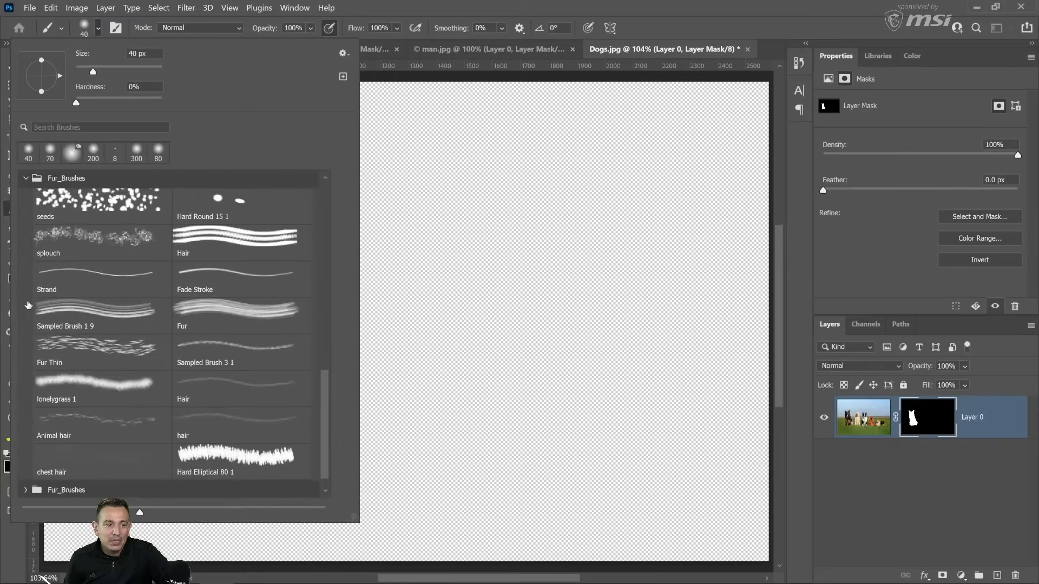
pyautogui.click(27, 200)
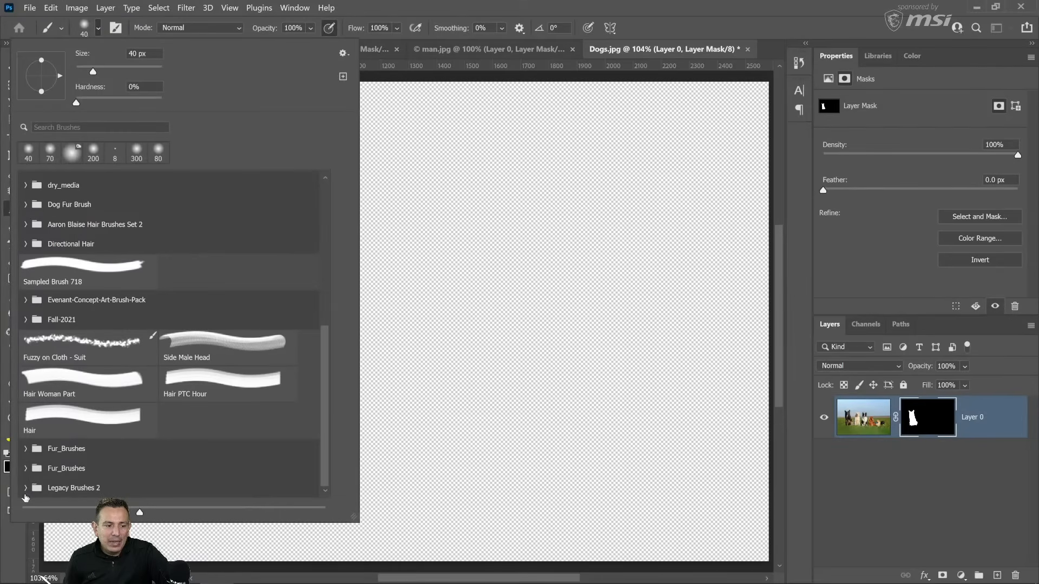
pyautogui.click(24, 489)
pyautogui.scroll(-5, 105, 450)
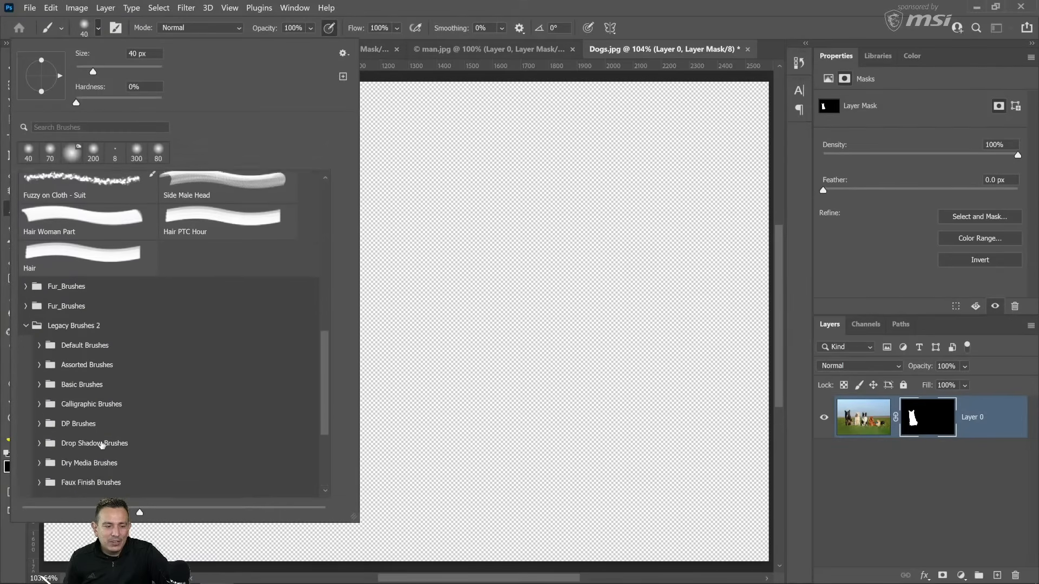
pyautogui.click(39, 291)
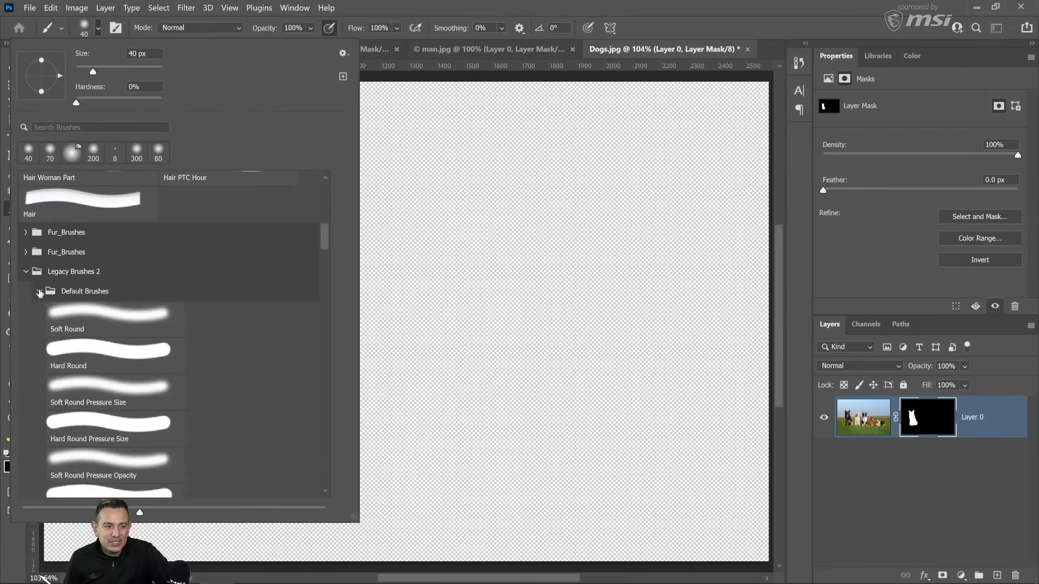
# Search the brush presets for "grass" and choose the Dune Grass brush from the Default Brushes.
pyautogui.moveTo(324, 249); pyautogui.dragTo(338, 405)
pyautogui.click(81, 128)
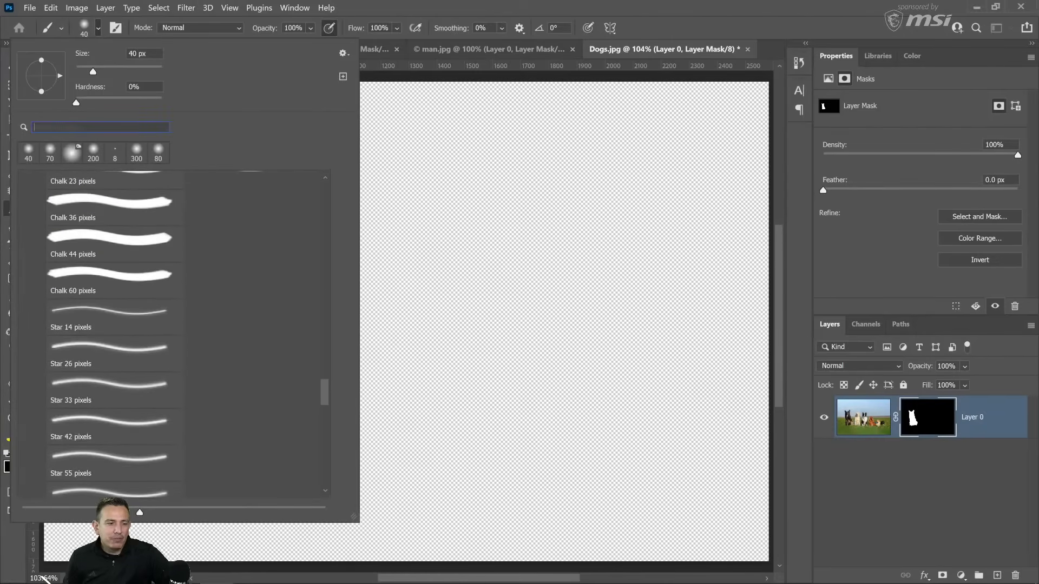
pyautogui.write('grass')
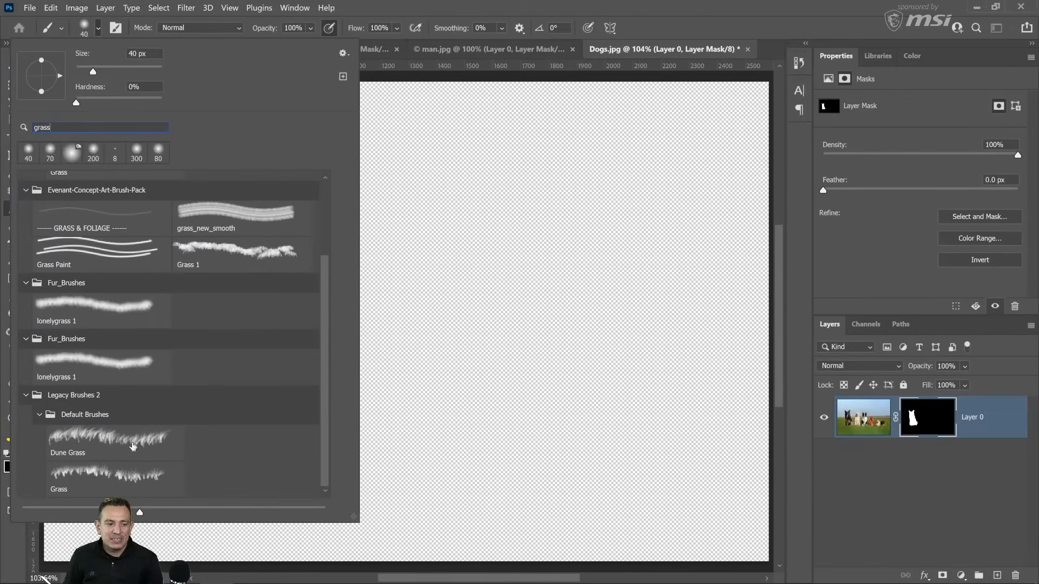
pyautogui.click(135, 444)
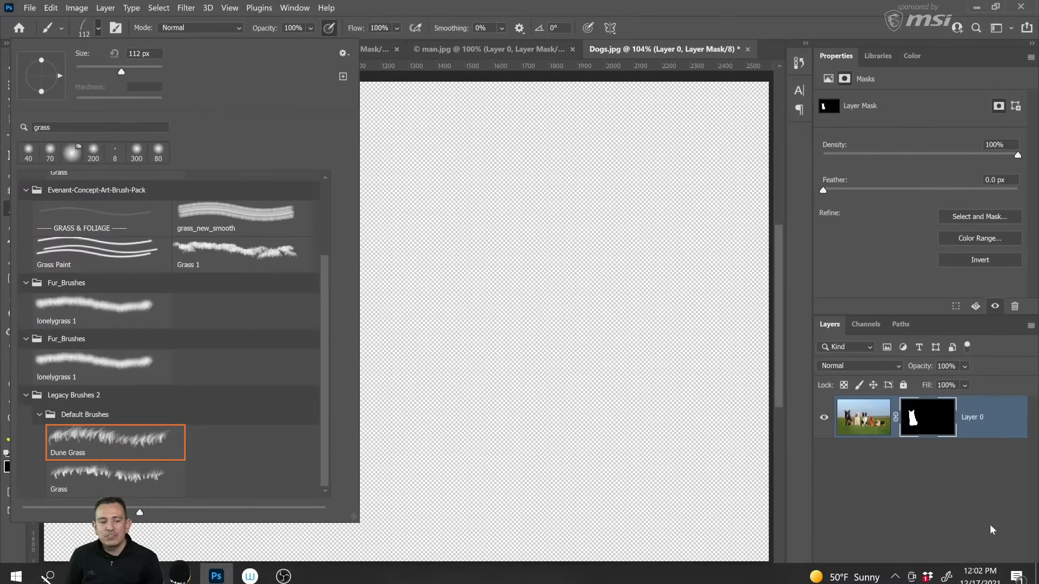
# Add a new layer and paint a short diagonal Dune Grass test stroke in the empty area beside the shepherd.
pyautogui.click(997, 575)
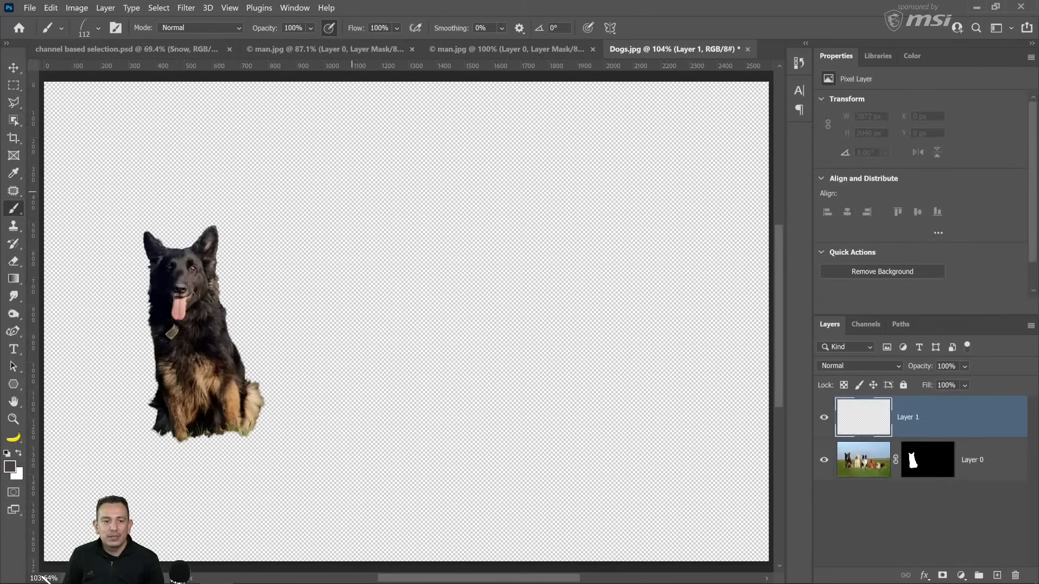
pyautogui.moveTo(343, 181)
pyautogui.mouseDown()
pyautogui.moveTo(433, 319)
pyautogui.moveTo(340, 184)
pyautogui.mouseUp()
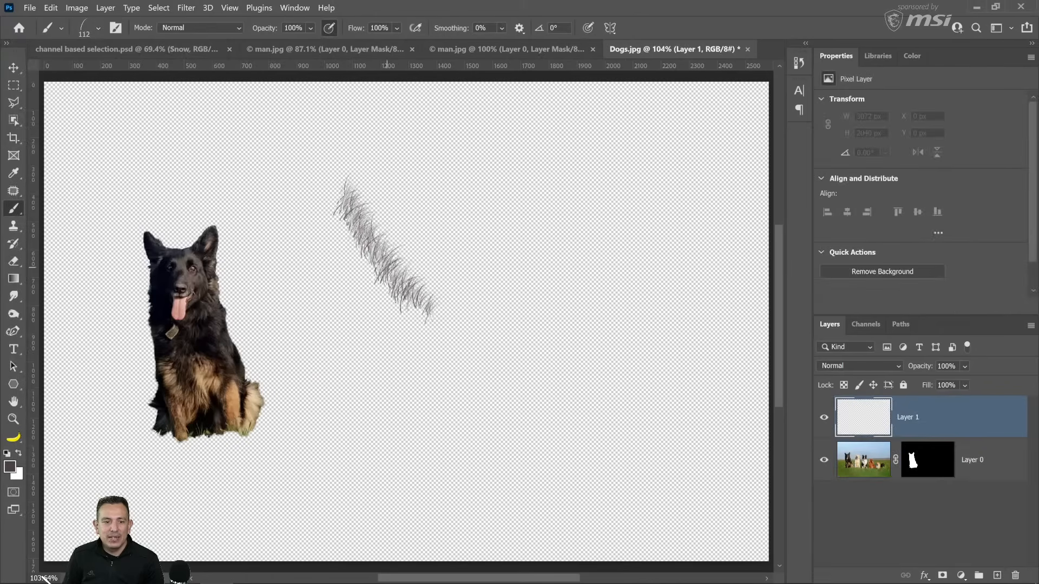
# Set the foreground colour to red ff0000 and the background colour to blue 003cff.
pyautogui.click(8, 454)
pyautogui.click(11, 467)
pyautogui.write('ff0000')
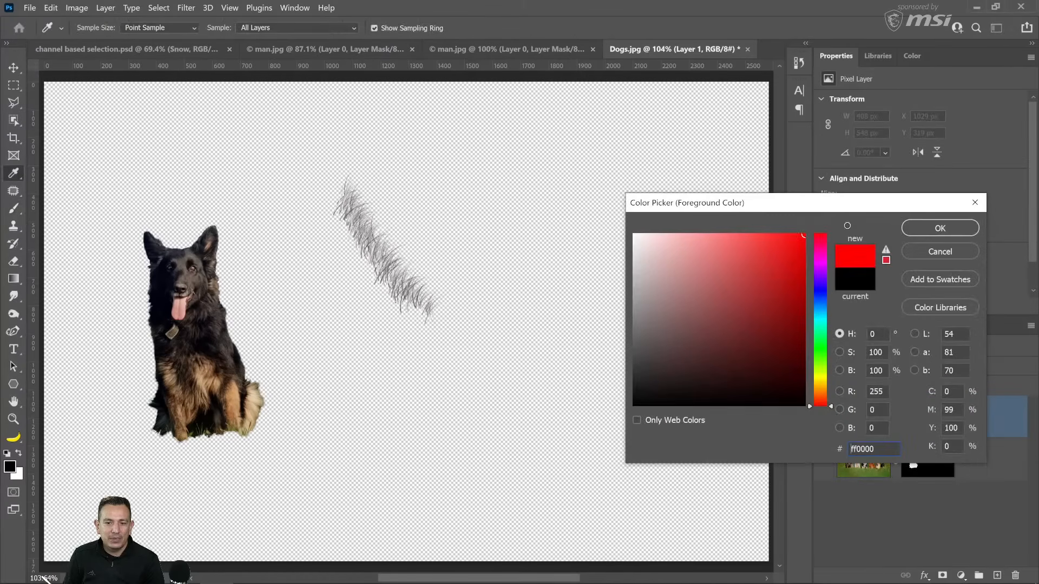
pyautogui.click(936, 228)
pyautogui.click(18, 476)
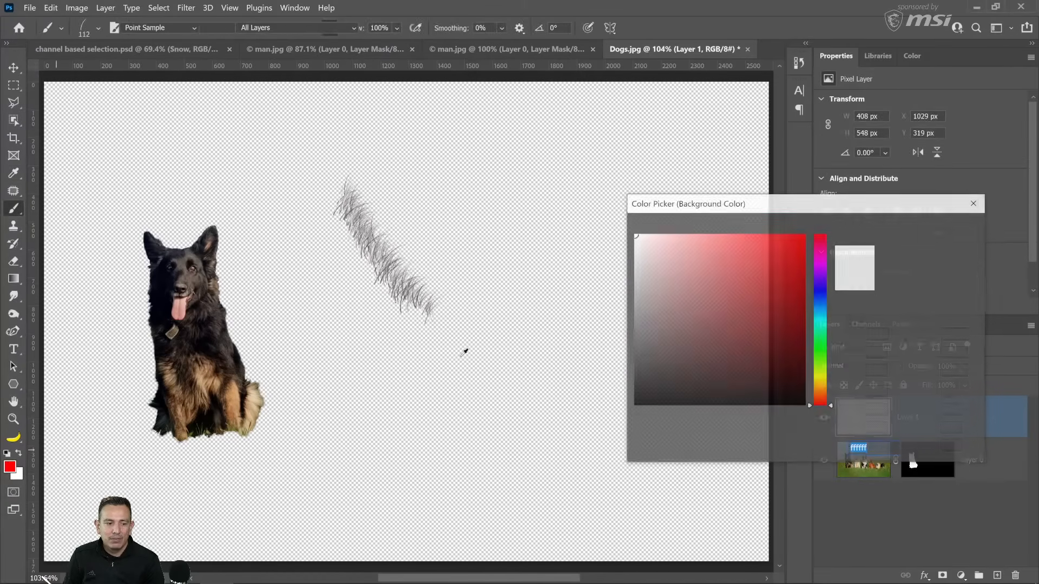
pyautogui.write('0000ff')
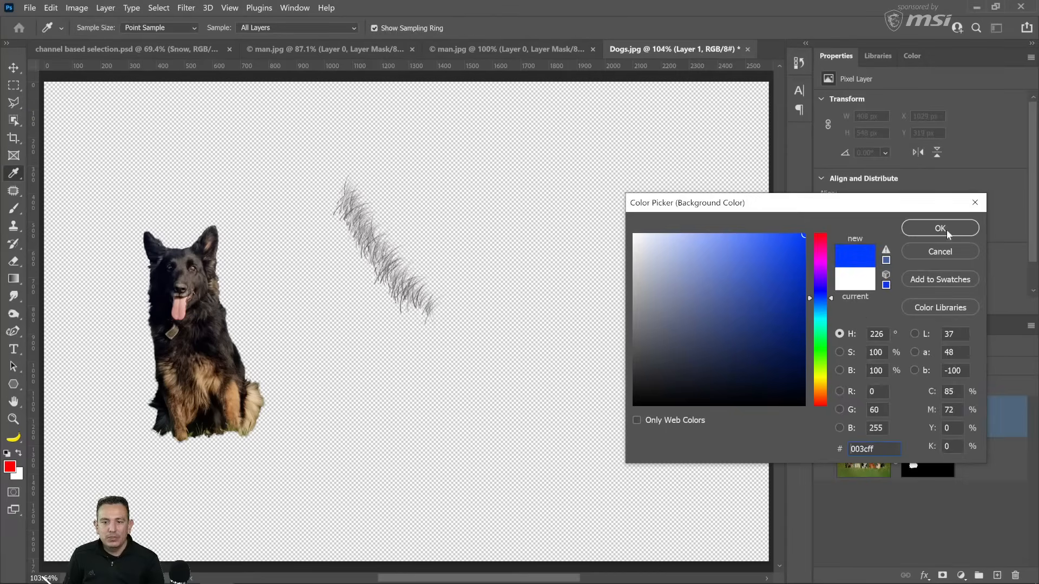
pyautogui.click(938, 228)
# Paint mixed red and blue test strokes over the first stroke, enlarging the Dune Grass brush to 600 px.
pyautogui.moveTo(354, 214); pyautogui.dragTo(522, 354)
pyautogui.moveTo(392, 275); pyautogui.dragTo(444, 305)
pyautogui.press(']')
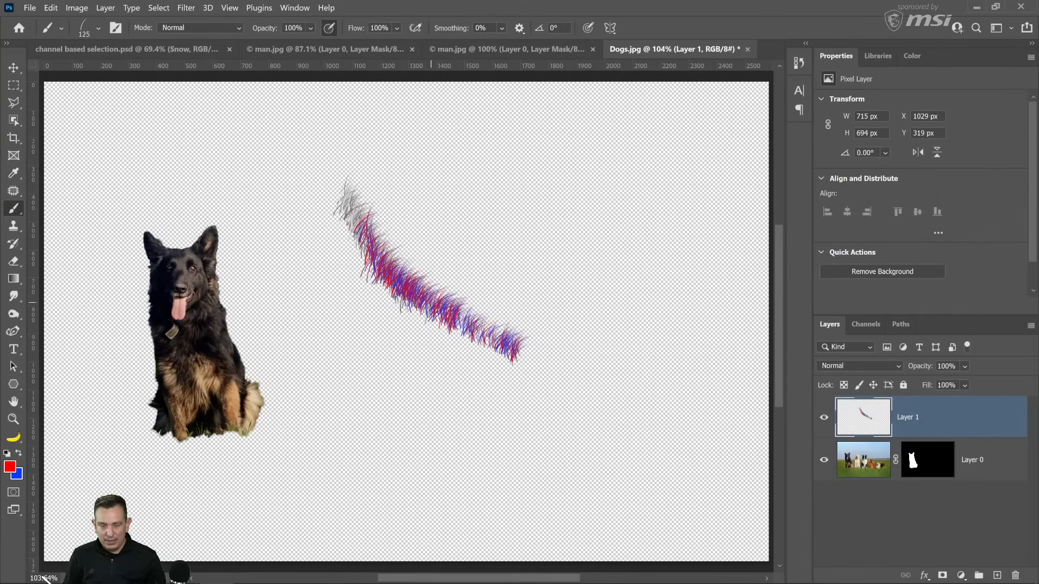
pyautogui.press(']')
pyautogui.press(']')
pyautogui.press(']')
pyautogui.press(']')
pyautogui.press(']')
pyautogui.press(']')
pyautogui.press(']')
pyautogui.press(']')
pyautogui.press(']')
pyautogui.moveTo(398, 265)
pyautogui.mouseDown()
pyautogui.moveTo(471, 363)
pyautogui.moveTo(319, 259)
pyautogui.mouseUp()
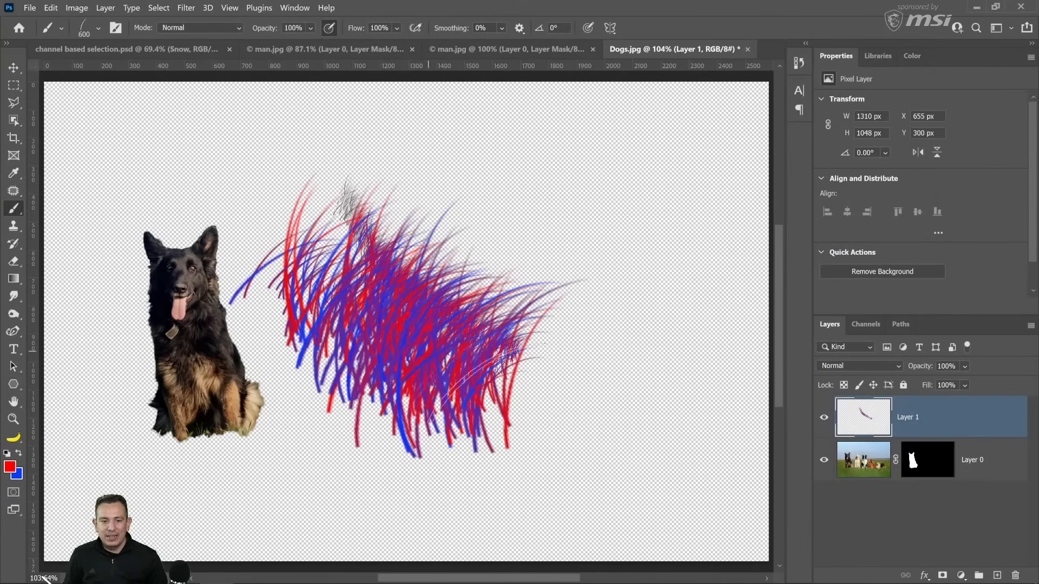
pyautogui.moveTo(443, 379)
pyautogui.mouseDown()
pyautogui.moveTo(444, 217)
pyautogui.moveTo(514, 346)
pyautogui.moveTo(472, 271)
pyautogui.mouseUp()
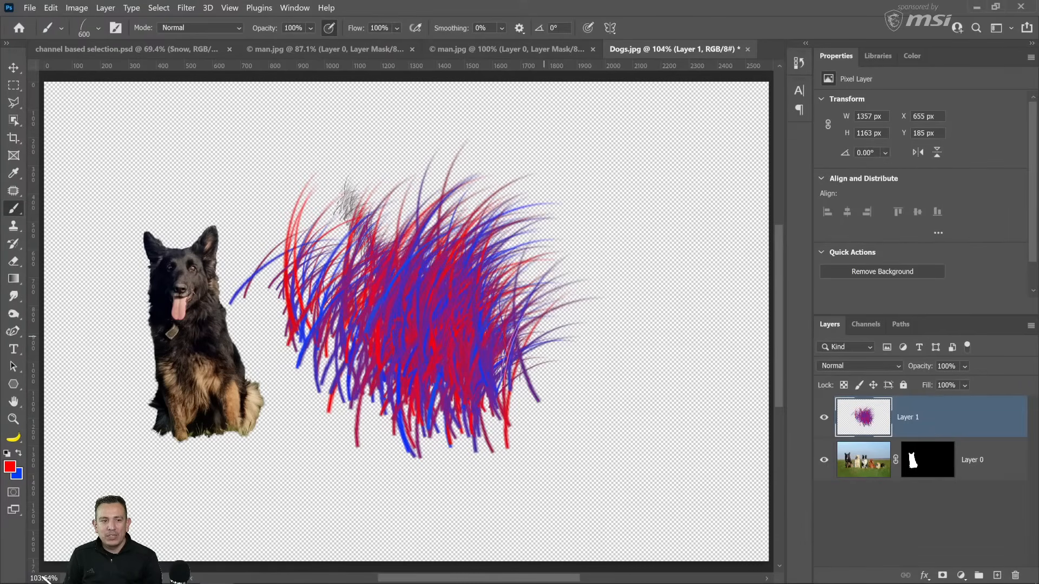
# Turn off Color Dynamics for the brush and paint a solid red test stroke across the shepherd and the earlier strokes.
pyautogui.click(116, 30)
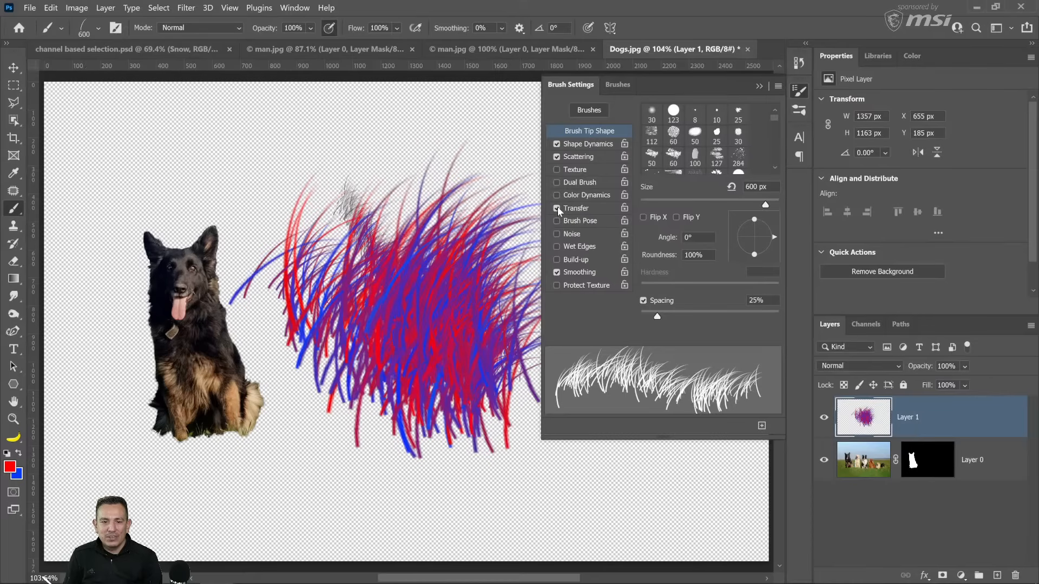
pyautogui.moveTo(189, 228)
pyautogui.mouseDown()
pyautogui.moveTo(368, 228)
pyautogui.moveTo(476, 248)
pyautogui.mouseUp()
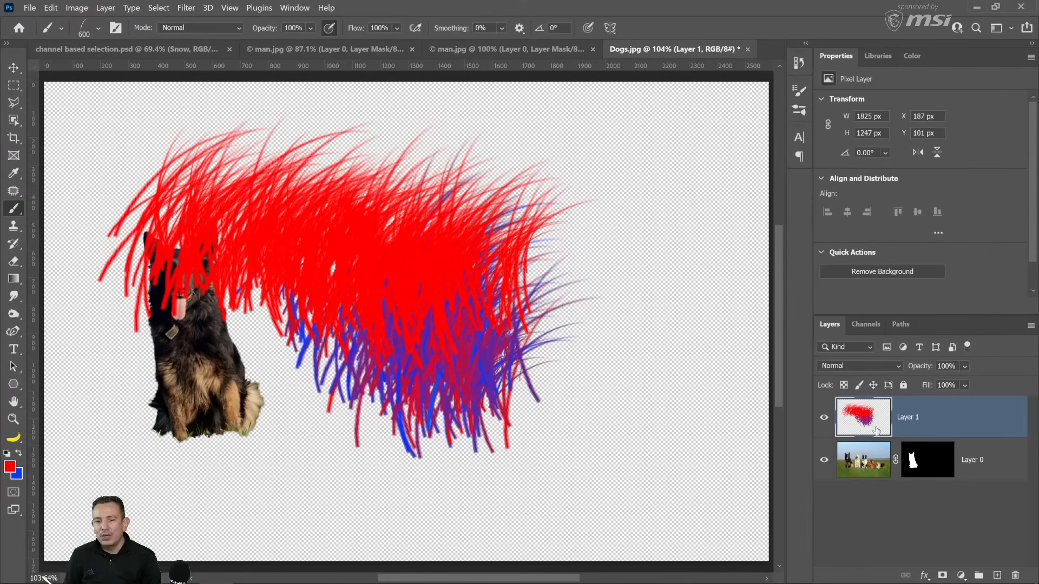
# Paint a black test stroke beside the shepherd's lower body using the default colours, and delete the test layer.
pyautogui.click(7, 454)
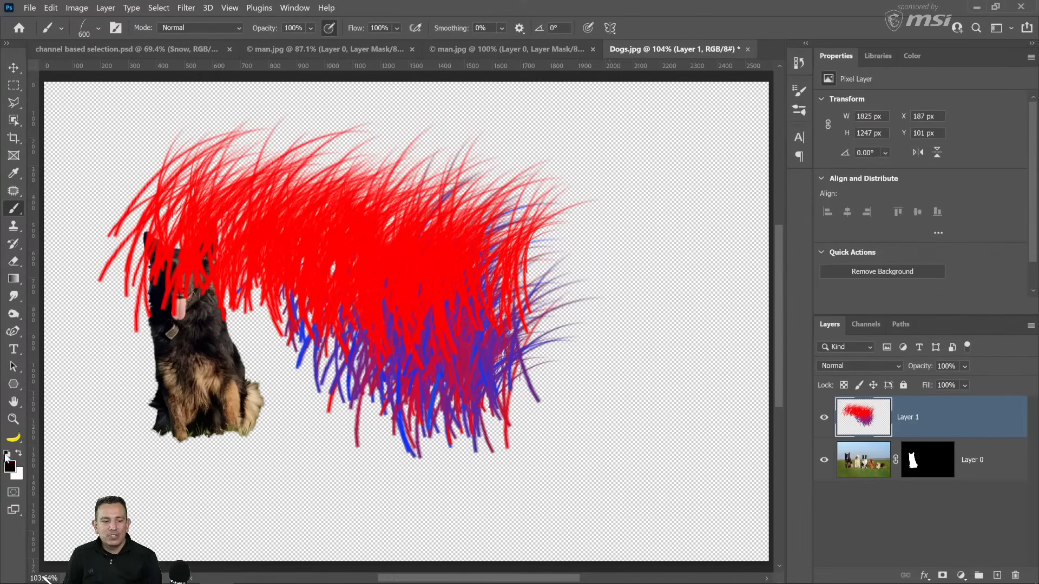
pyautogui.moveTo(128, 409); pyautogui.dragTo(172, 425)
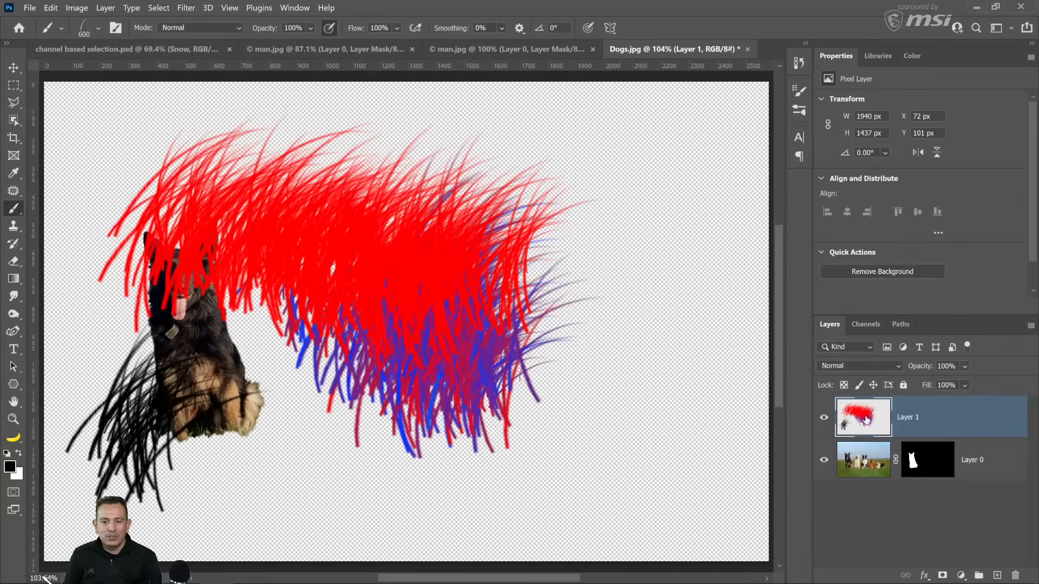
pyautogui.moveTo(866, 419)
pyautogui.mouseDown()
pyautogui.moveTo(868, 560)
pyautogui.moveTo(1015, 575)
pyautogui.mouseUp()
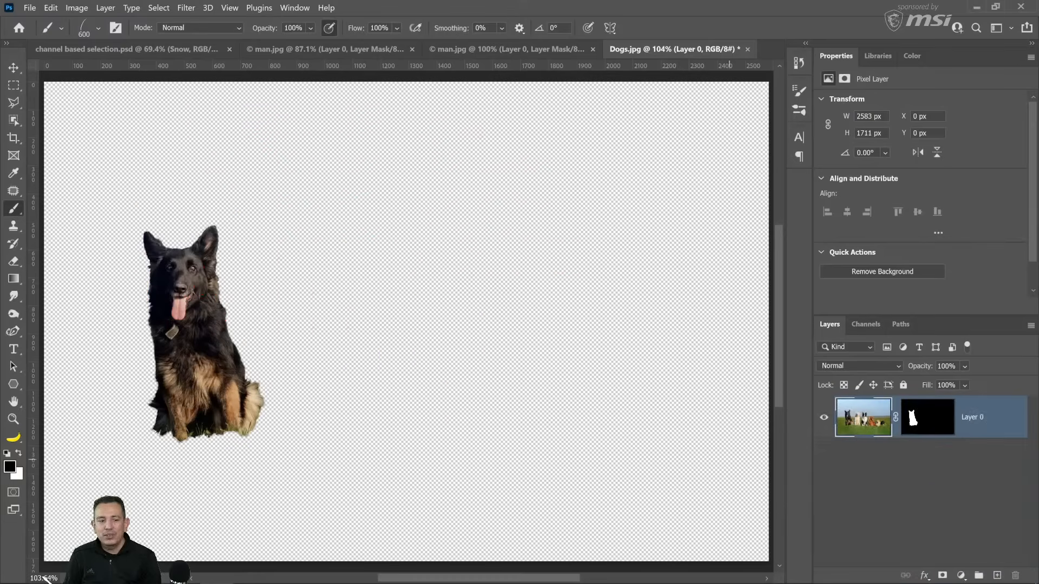
# Reduce the Dune Grass brush size to 100 px for painting fur along the shepherd's chest.
pyautogui.click(13, 420)
pyautogui.moveTo(144, 356); pyautogui.dragTo(145, 356)
pyautogui.click(14, 209)
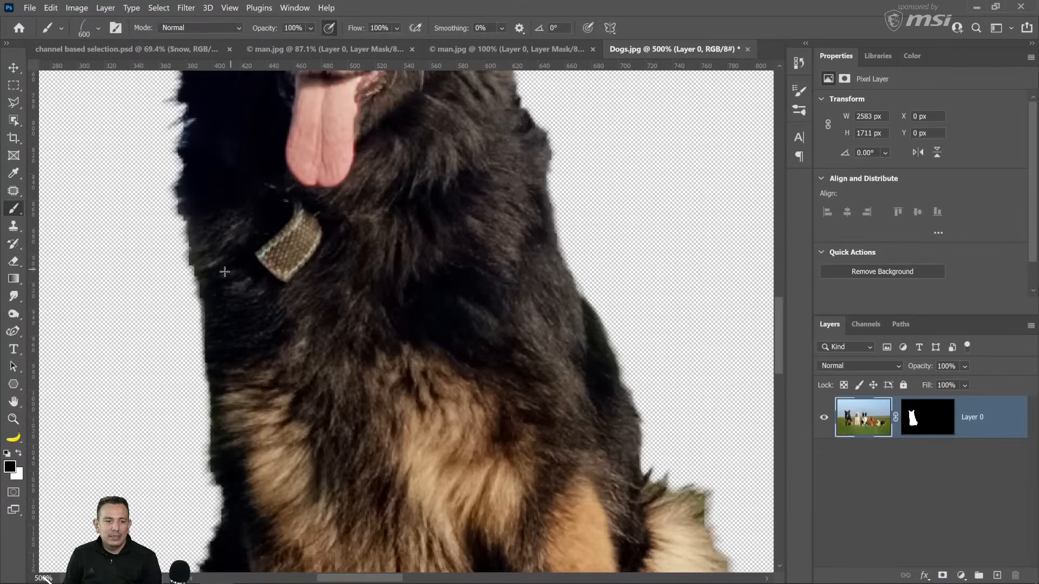
pyautogui.press('[')
pyautogui.press('[')
pyautogui.press('[')
pyautogui.press('[')
pyautogui.press('[')
pyautogui.press('[')
pyautogui.press('[')
pyautogui.press('[')
pyautogui.press('[')
pyautogui.press('[')
pyautogui.press('[')
pyautogui.press('[')
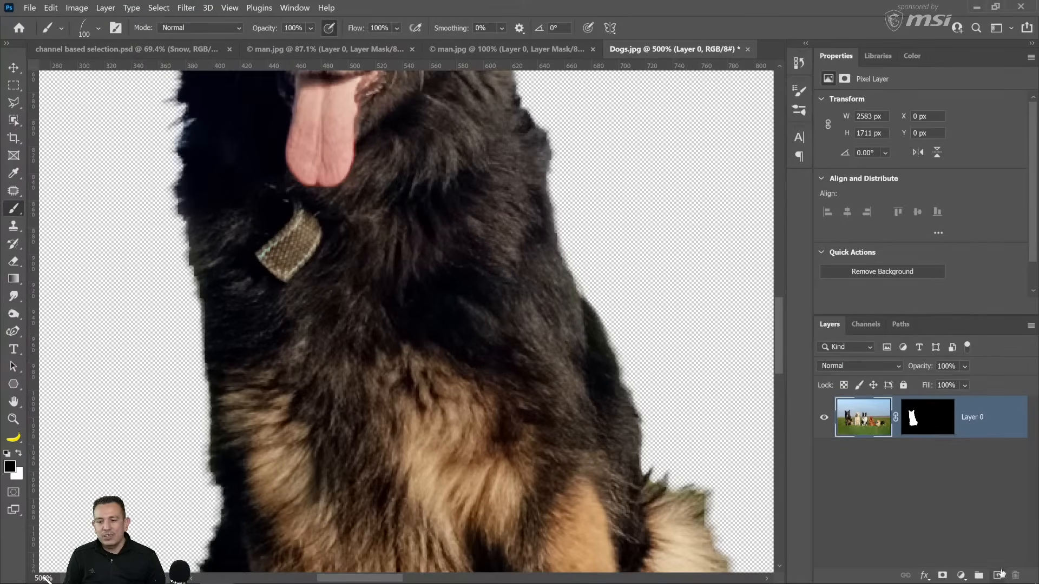
# Add a new layer and paint black grass strokes beside the shepherd's chest, reducing the brush to 30 px for the smaller one.
pyautogui.click(997, 574)
pyautogui.moveTo(89, 243); pyautogui.dragTo(127, 277)
pyautogui.press('[')
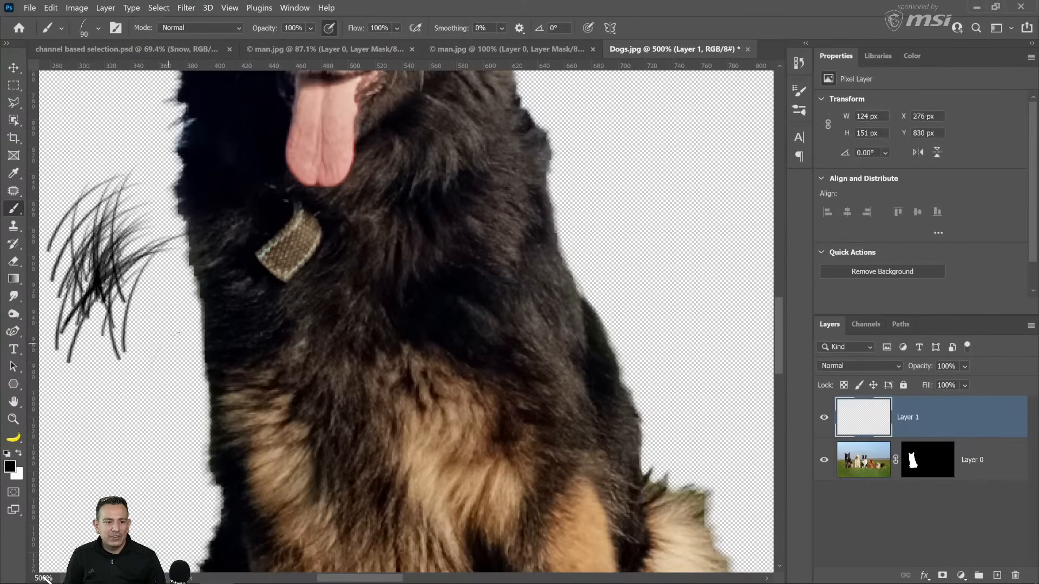
pyautogui.press('[')
pyautogui.moveTo(145, 358); pyautogui.dragTo(151, 374)
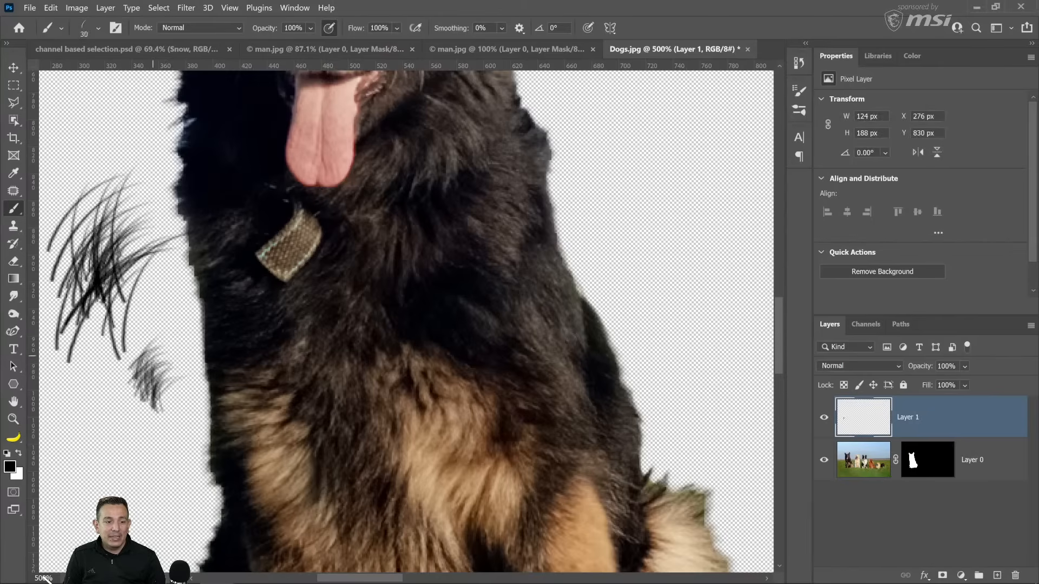
# Paint small black grass test strokes beside the shepherd's chest with the brush size at 15 px.
pyautogui.press(']')
pyautogui.moveTo(157, 313)
pyautogui.mouseDown()
pyautogui.moveTo(162, 331)
pyautogui.moveTo(162, 308)
pyautogui.moveTo(172, 314)
pyautogui.mouseUp()
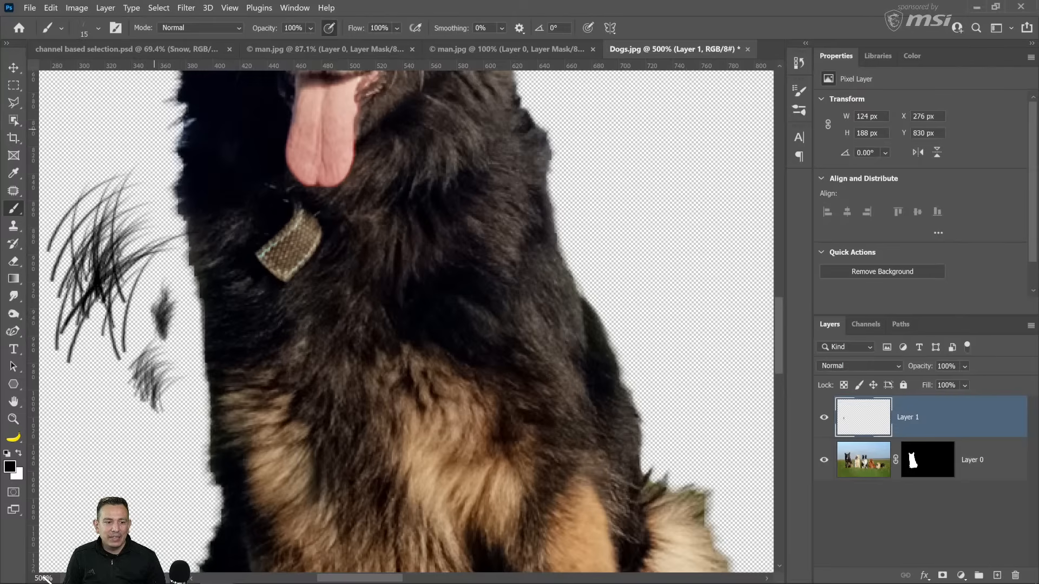
pyautogui.moveTo(114, 115)
pyautogui.mouseDown()
pyautogui.moveTo(114, 135)
pyautogui.moveTo(118, 112)
pyautogui.mouseUp()
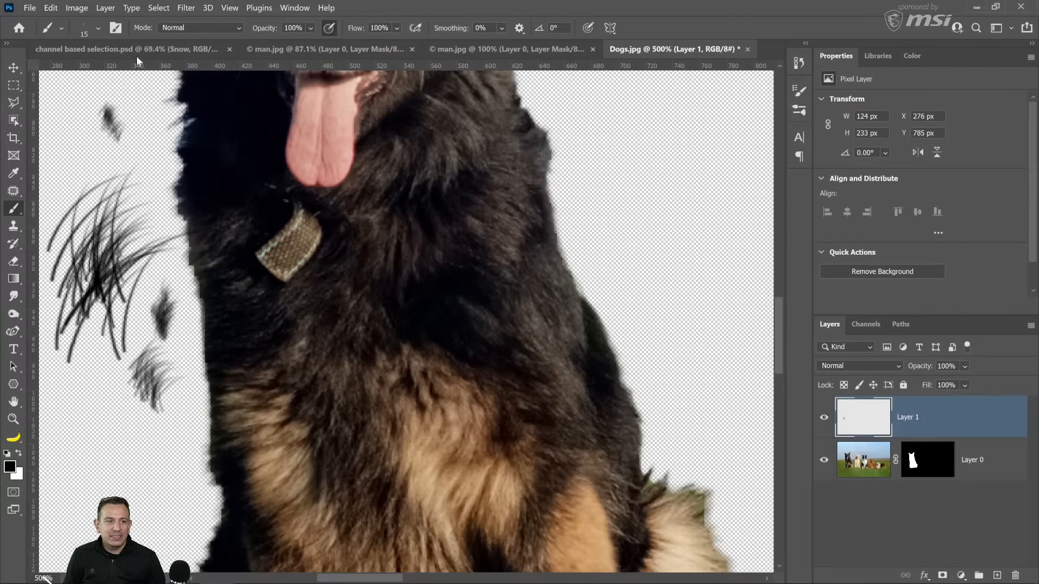
# Turn on Flip X for the brush tip and paint mirrored black test strokes beside the shepherd's lower body.
pyautogui.press('F5')
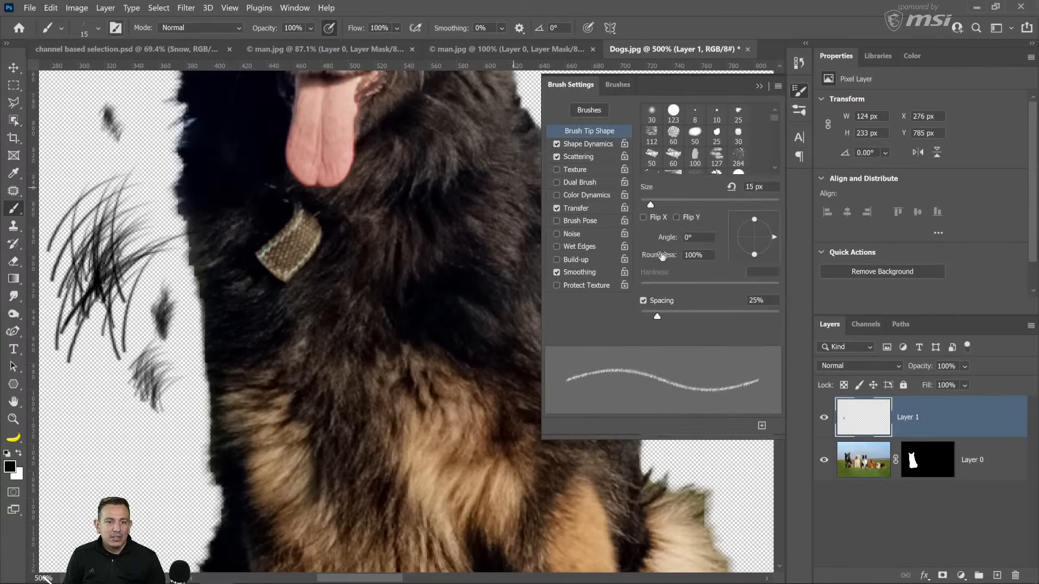
pyautogui.click(644, 217)
pyautogui.press('F5')
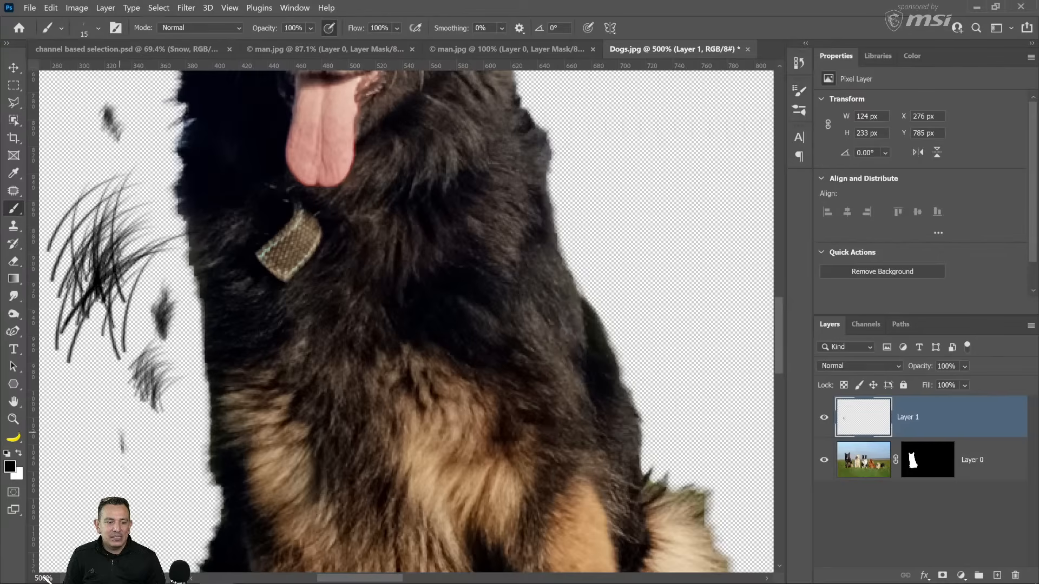
pyautogui.moveTo(124, 459)
pyautogui.mouseDown()
pyautogui.moveTo(116, 430)
pyautogui.moveTo(107, 468)
pyautogui.moveTo(86, 433)
pyautogui.moveTo(97, 476)
pyautogui.mouseUp()
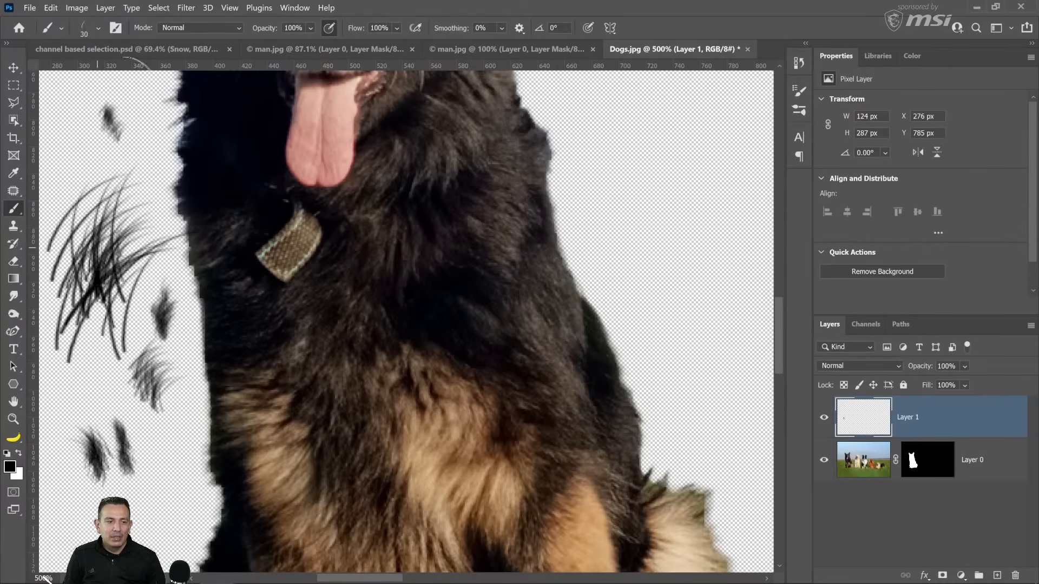
# Rotate the brush tip to 23° and on up to 65°, painting black test strokes at successive angles beside the shepherd's lower body.
pyautogui.click(116, 28)
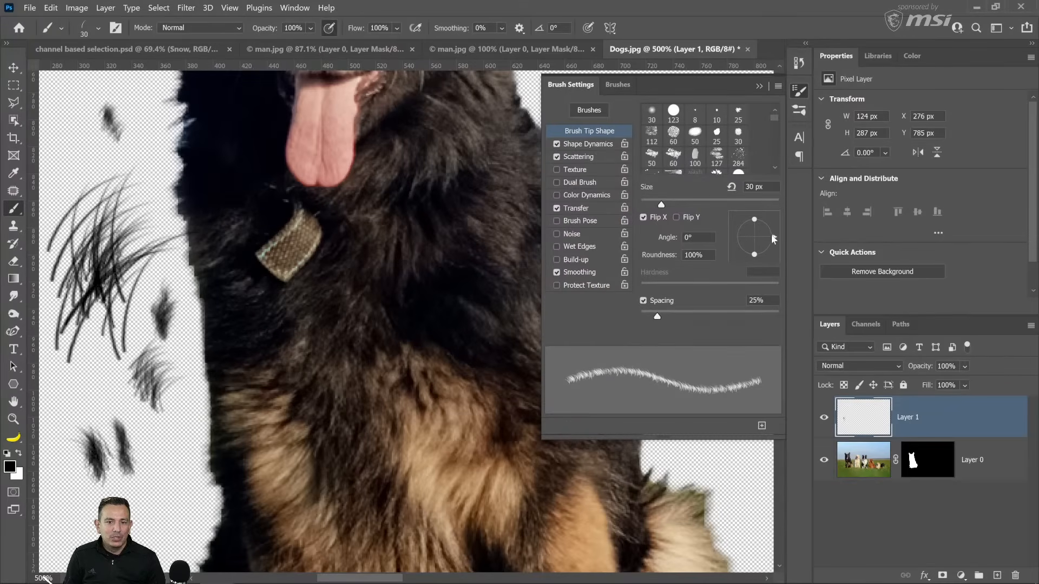
pyautogui.moveTo(777, 237); pyautogui.dragTo(767, 236)
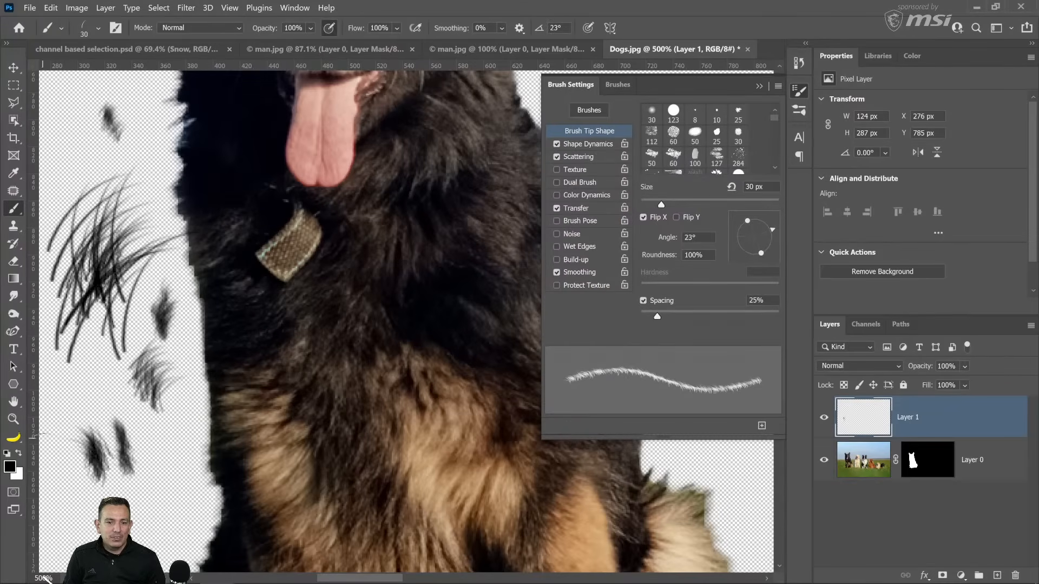
pyautogui.moveTo(82, 411)
pyautogui.mouseDown()
pyautogui.moveTo(100, 406)
pyautogui.moveTo(117, 430)
pyautogui.moveTo(106, 422)
pyautogui.mouseUp()
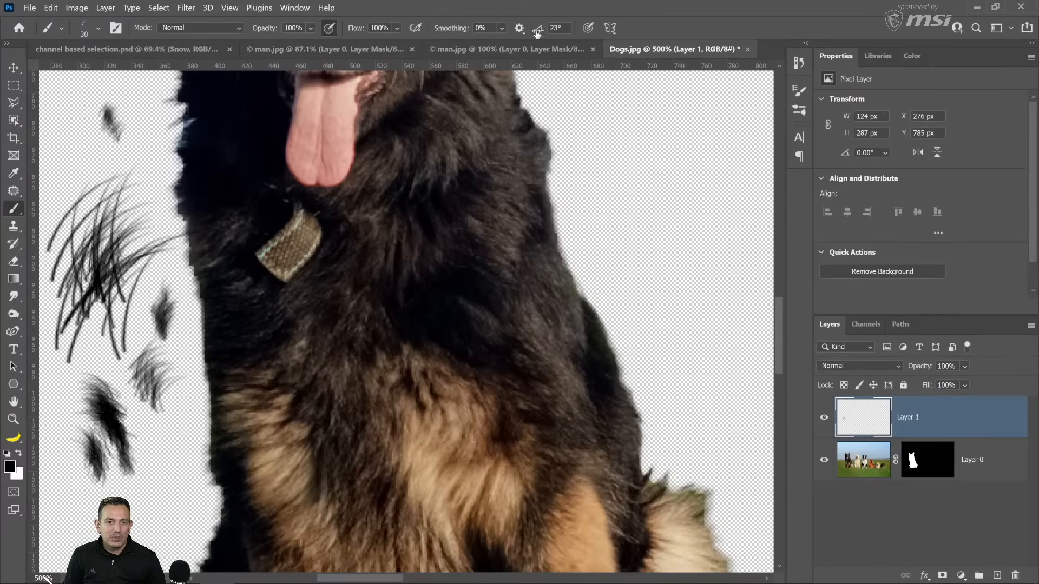
pyautogui.moveTo(542, 32); pyautogui.dragTo(550, 33)
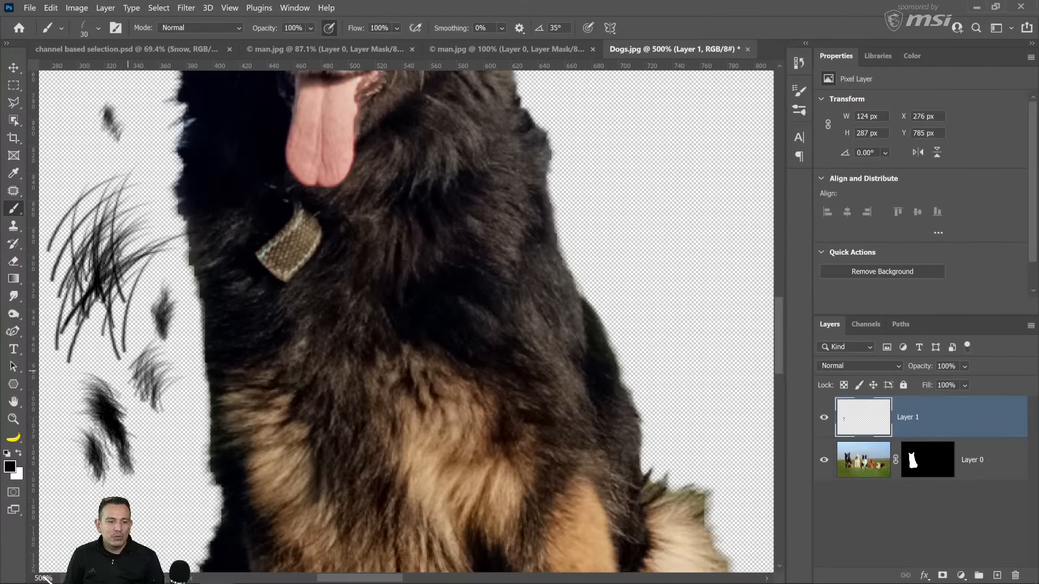
pyautogui.moveTo(89, 425)
pyautogui.mouseDown()
pyautogui.moveTo(154, 470)
pyautogui.moveTo(179, 516)
pyautogui.moveTo(122, 489)
pyautogui.mouseUp()
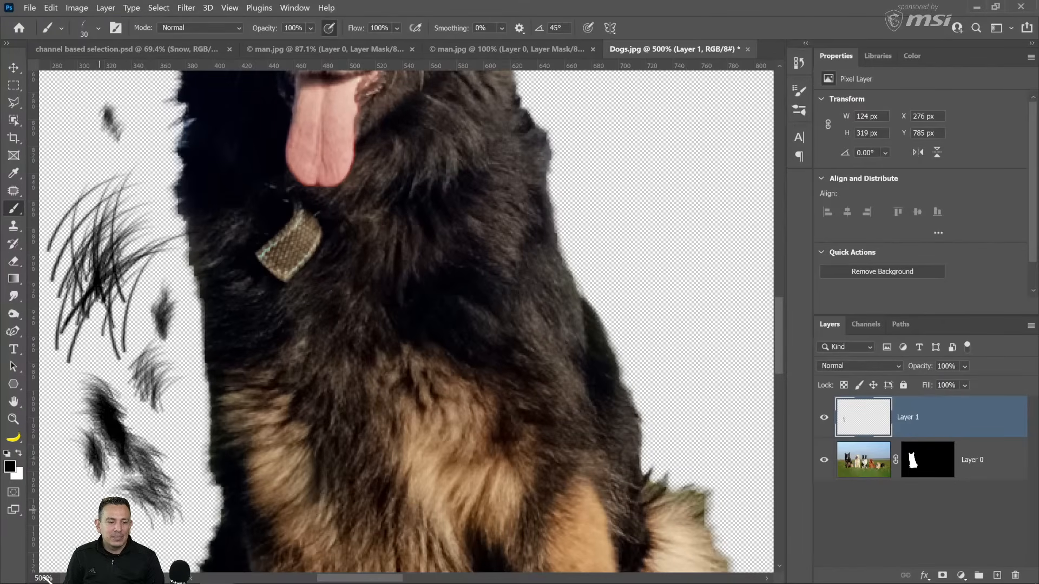
pyautogui.moveTo(88, 506); pyautogui.dragTo(102, 523)
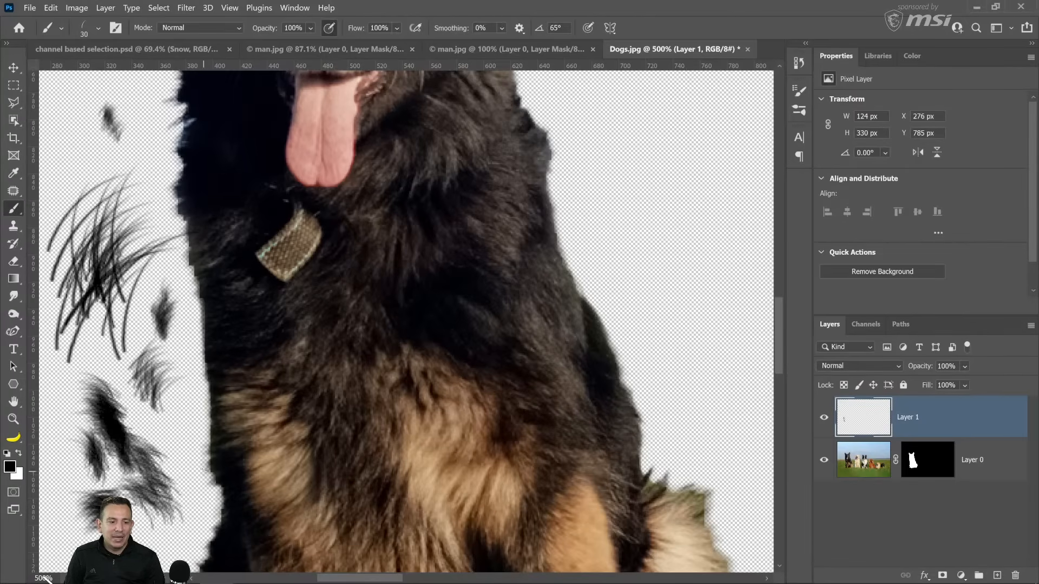
# Hide Layer 1 and paint white fur strokes on Layer 0's mask along the shepherd's chest and lower body edge.
pyautogui.click(823, 417)
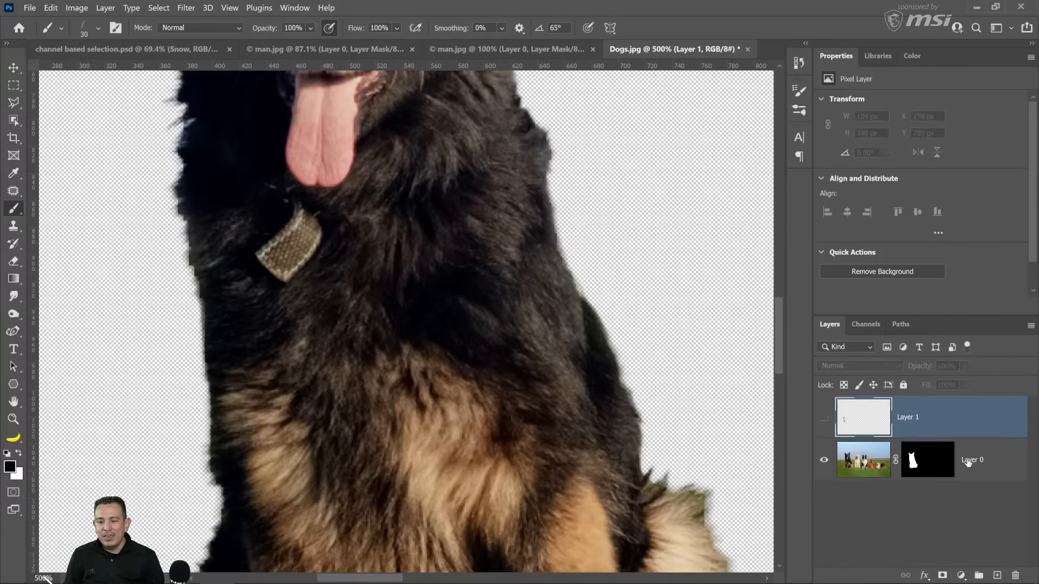
pyautogui.click(944, 459)
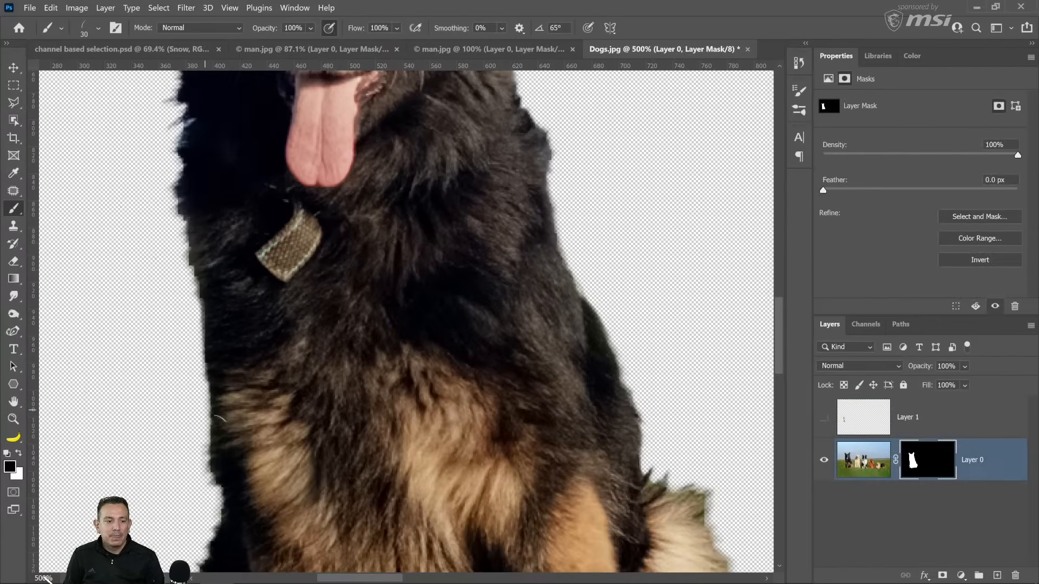
pyautogui.click(19, 454)
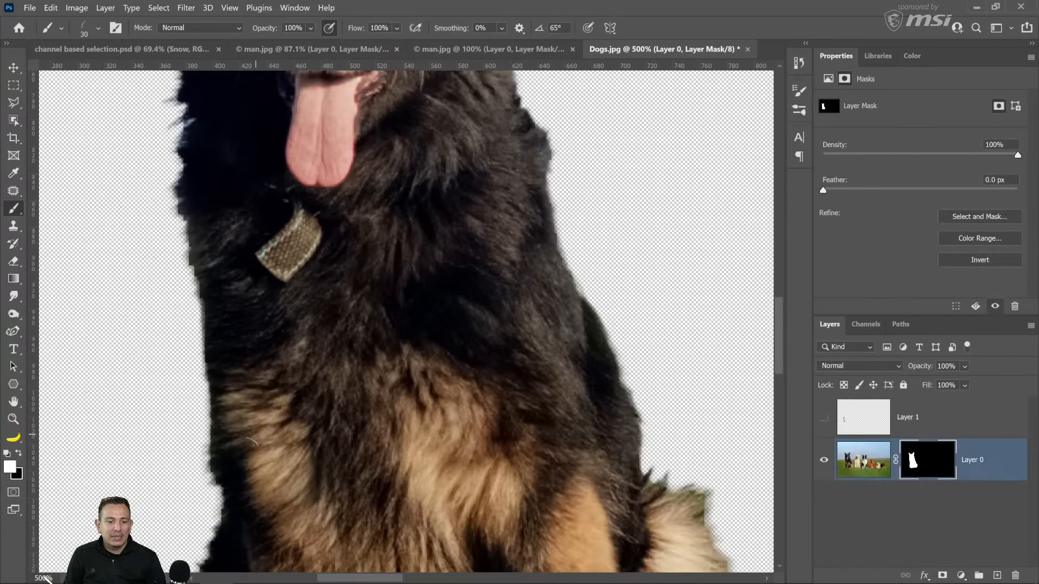
pyautogui.moveTo(222, 459)
pyautogui.mouseDown()
pyautogui.moveTo(218, 349)
pyautogui.moveTo(215, 357)
pyautogui.moveTo(203, 324)
pyautogui.moveTo(188, 209)
pyautogui.moveTo(215, 374)
pyautogui.mouseUp()
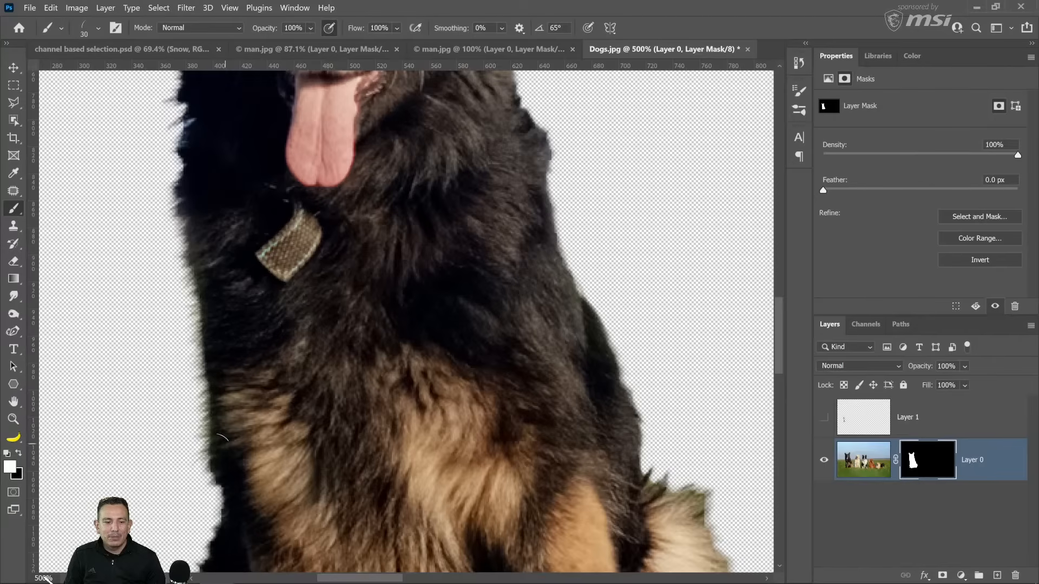
pyautogui.moveTo(222, 438)
pyautogui.mouseDown()
pyautogui.moveTo(220, 459)
pyautogui.moveTo(274, 306)
pyautogui.mouseUp()
pyautogui.moveTo(274, 348); pyautogui.dragTo(268, 324)
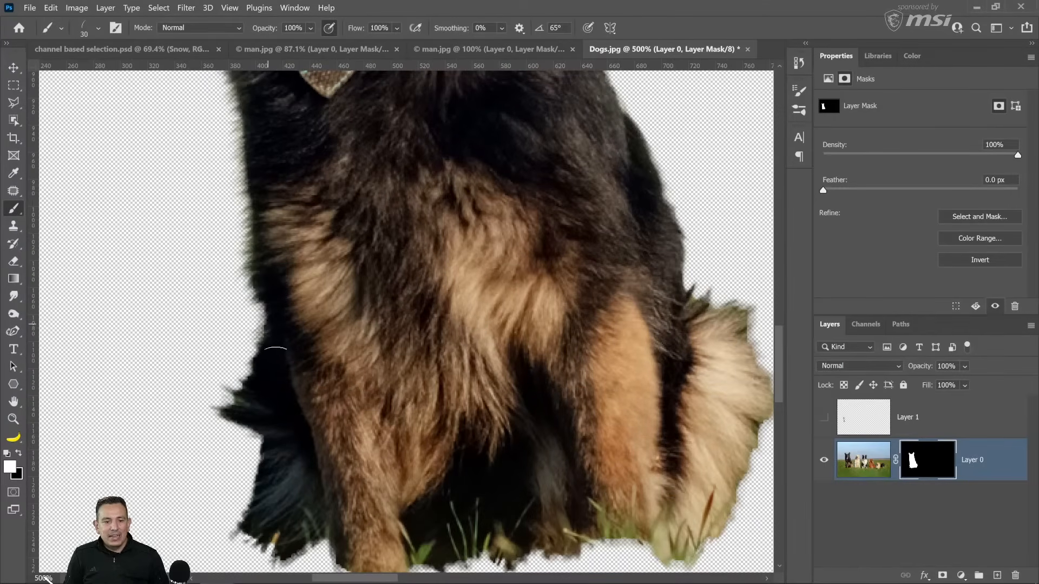
pyautogui.moveTo(263, 368)
pyautogui.mouseDown()
pyautogui.moveTo(270, 300)
pyautogui.moveTo(275, 309)
pyautogui.mouseUp()
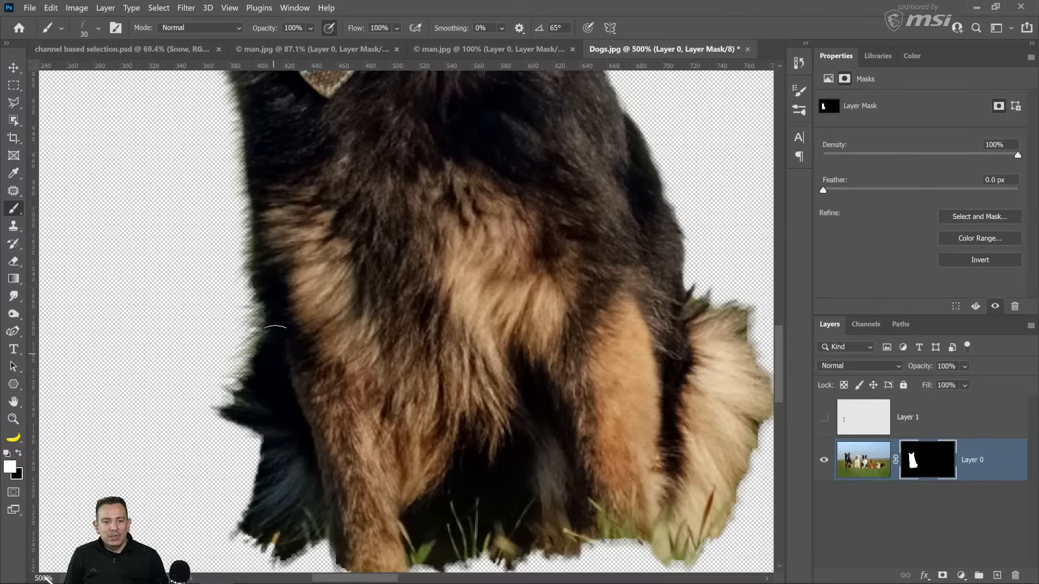
# Paint white fur strokes on the mask along the shepherd's black neck and cheek edge.
pyautogui.moveTo(410, 380); pyautogui.dragTo(391, 463)
pyautogui.moveTo(232, 204); pyautogui.dragTo(248, 420)
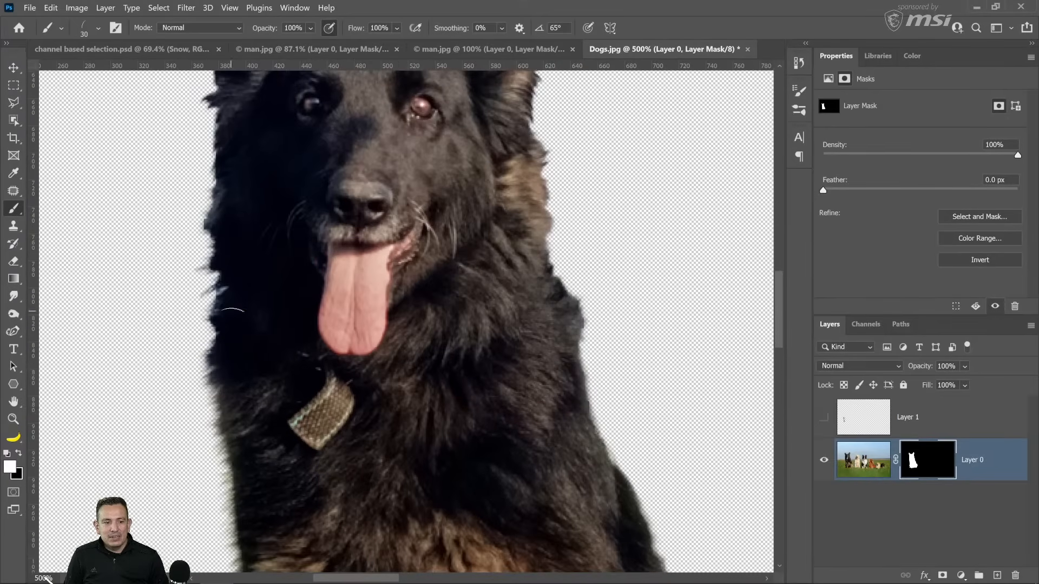
pyautogui.moveTo(227, 292)
pyautogui.mouseDown()
pyautogui.moveTo(211, 236)
pyautogui.moveTo(232, 200)
pyautogui.moveTo(227, 209)
pyautogui.moveTo(214, 162)
pyautogui.moveTo(230, 183)
pyautogui.moveTo(214, 195)
pyautogui.moveTo(229, 218)
pyautogui.mouseUp()
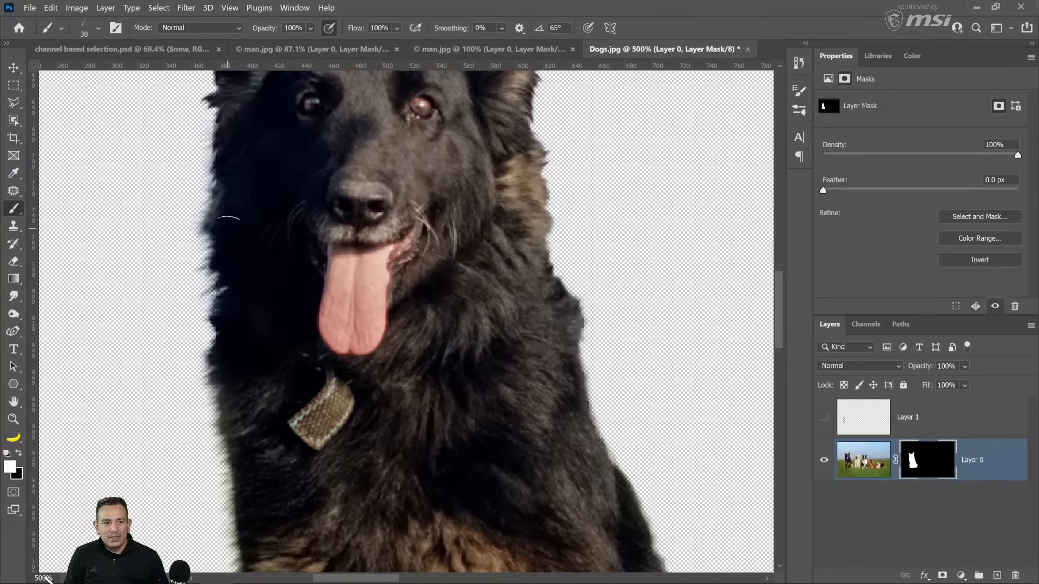
pyautogui.moveTo(228, 299); pyautogui.dragTo(225, 338)
# Turn off Flip X for the brush tip to suit the shepherd's opposite fur edge.
pyautogui.moveTo(445, 324); pyautogui.dragTo(346, 335)
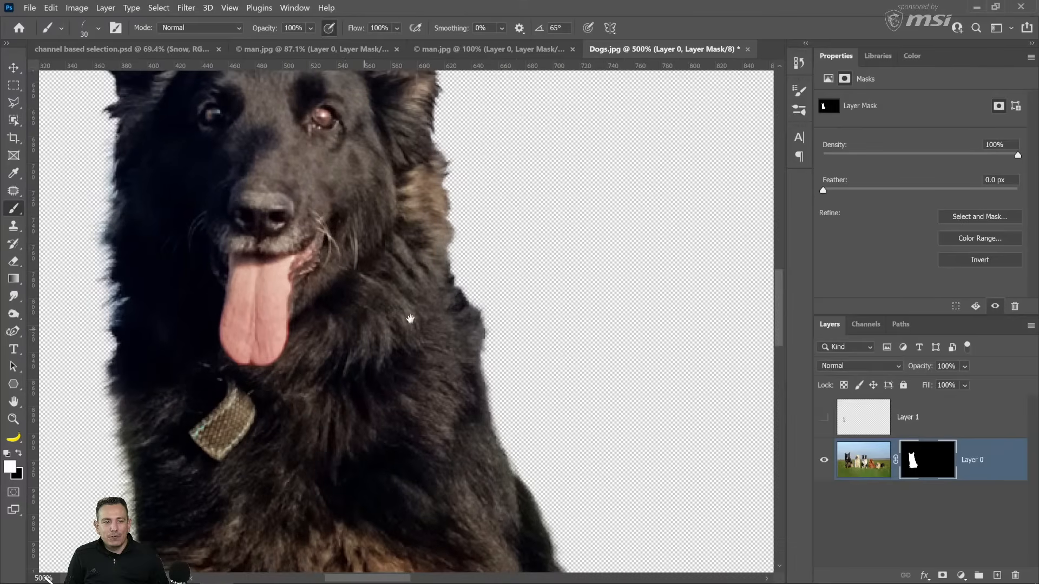
pyautogui.click(116, 27)
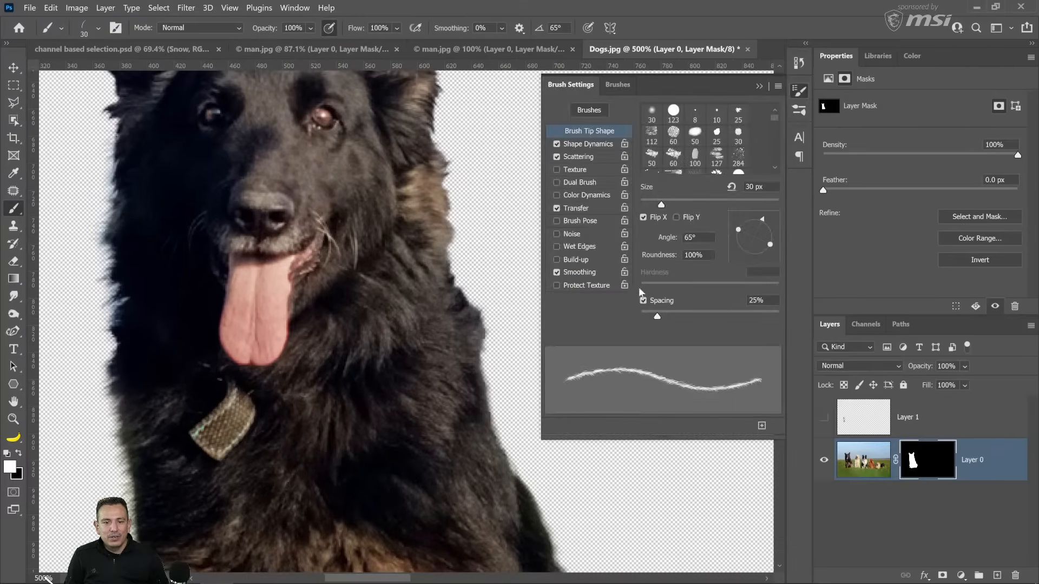
pyautogui.click(643, 217)
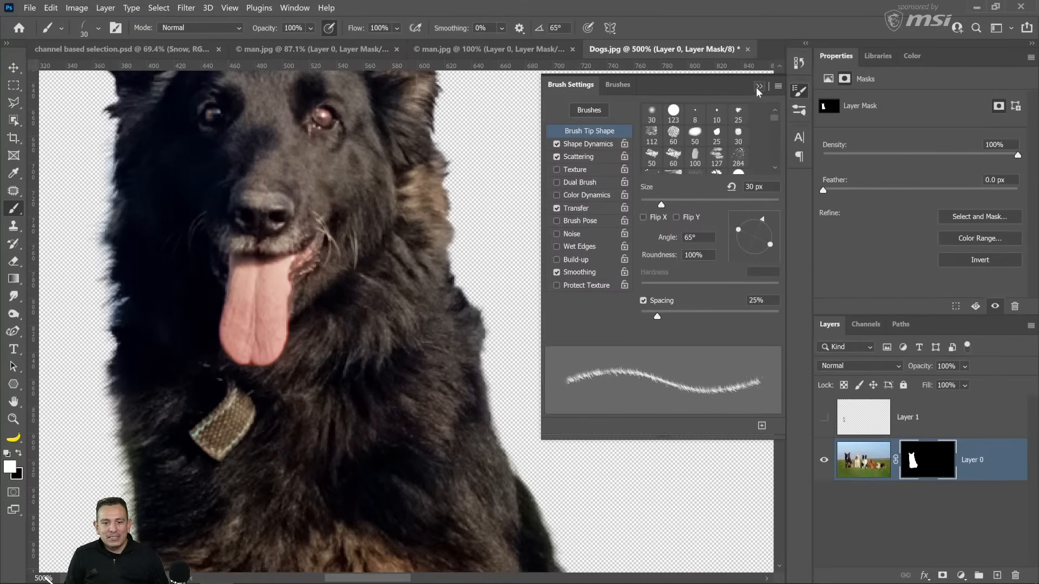
# Show Layer 1 and paint black test strokes on it beside the shepherd while rotating the brush tip, ending at -70°.
pyautogui.click(868, 422)
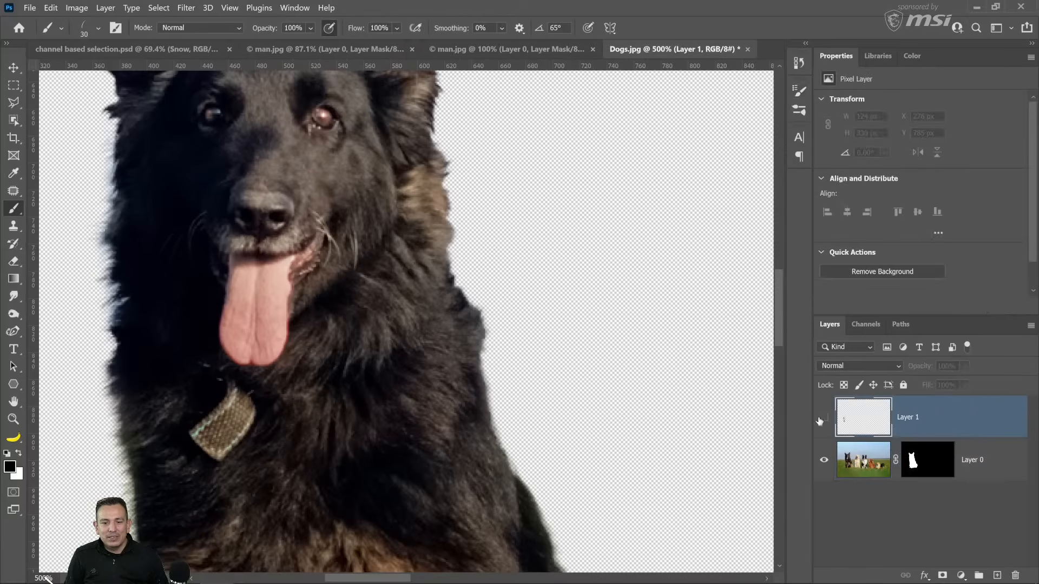
pyautogui.click(823, 417)
pyautogui.moveTo(510, 257)
pyautogui.mouseDown()
pyautogui.moveTo(521, 316)
pyautogui.moveTo(519, 266)
pyautogui.mouseUp()
pyautogui.moveTo(539, 351); pyautogui.dragTo(557, 303)
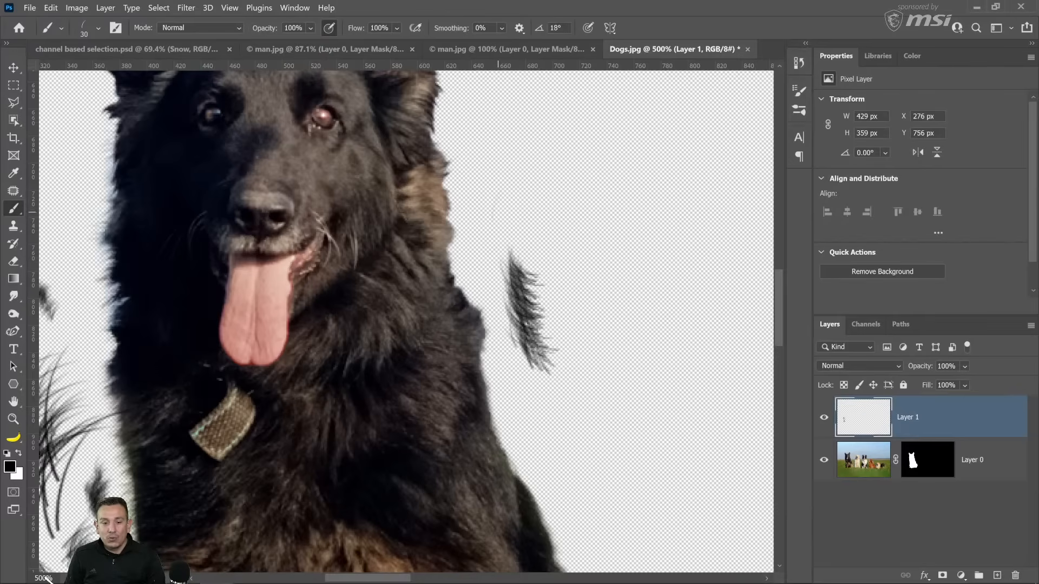
pyautogui.moveTo(511, 194)
pyautogui.mouseDown()
pyautogui.moveTo(501, 213)
pyautogui.moveTo(506, 239)
pyautogui.moveTo(514, 230)
pyautogui.mouseUp()
pyautogui.moveTo(559, 154); pyautogui.dragTo(573, 186)
pyautogui.moveTo(603, 244)
pyautogui.mouseDown()
pyautogui.moveTo(590, 270)
pyautogui.moveTo(597, 255)
pyautogui.moveTo(606, 360)
pyautogui.mouseUp()
pyautogui.moveTo(622, 395)
pyautogui.mouseDown()
pyautogui.moveTo(603, 411)
pyautogui.moveTo(606, 430)
pyautogui.mouseUp()
# Hide Layer 1 and paint white fur strokes on Layer 0's mask along the shepherd's brown-furred neck and back edge.
pyautogui.click(824, 418)
pyautogui.click(928, 460)
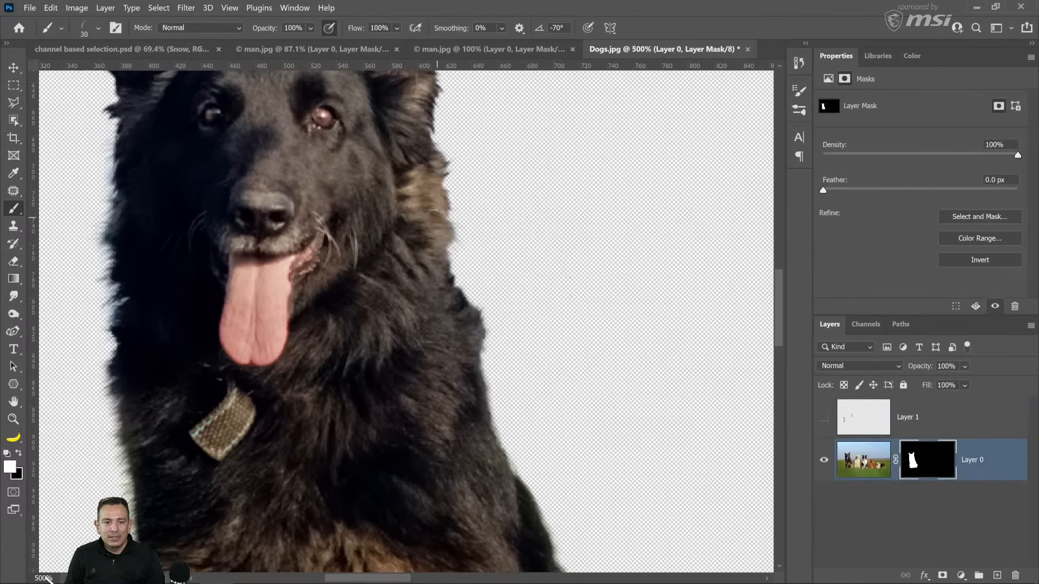
pyautogui.moveTo(437, 219)
pyautogui.mouseDown()
pyautogui.moveTo(425, 107)
pyautogui.moveTo(441, 274)
pyautogui.moveTo(472, 315)
pyautogui.moveTo(473, 372)
pyautogui.moveTo(505, 475)
pyautogui.mouseUp()
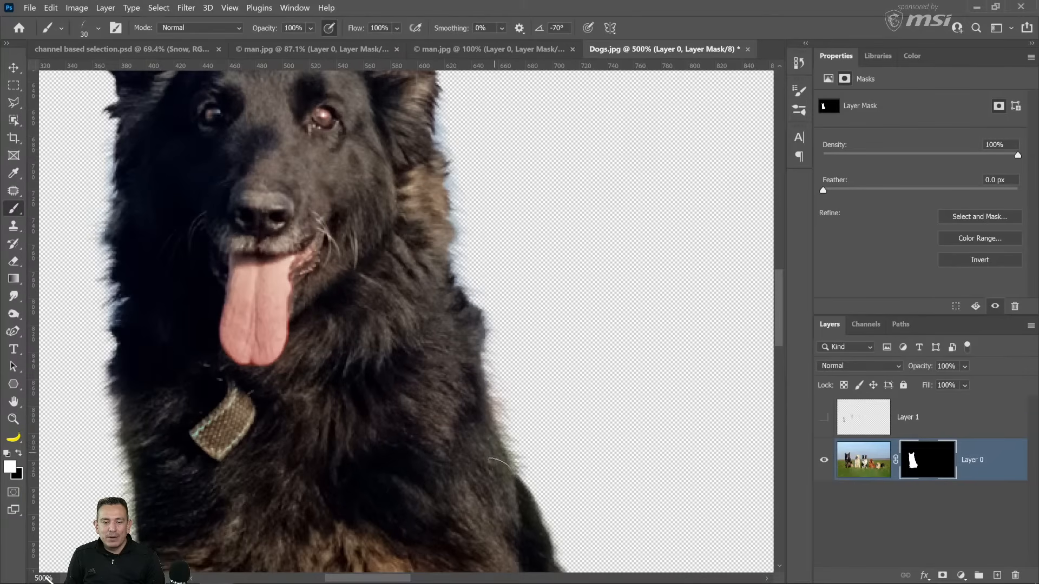
pyautogui.moveTo(472, 285); pyautogui.dragTo(463, 276)
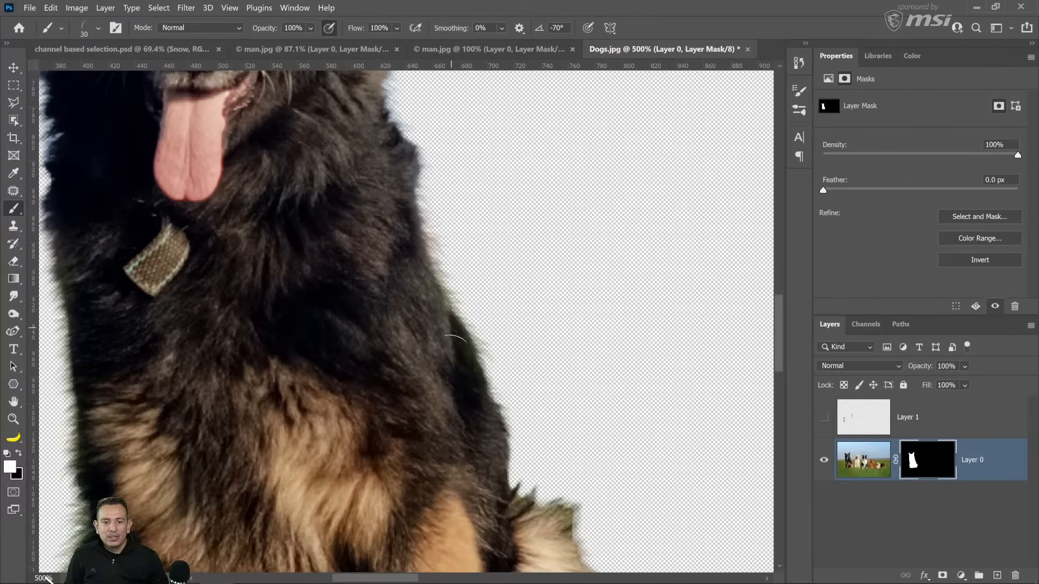
# Select the shepherd's fringed neck and back edge with a freehand Lasso selection that extends into the transparent area.
pyautogui.moveTo(264, 460); pyautogui.dragTo(204, 459)
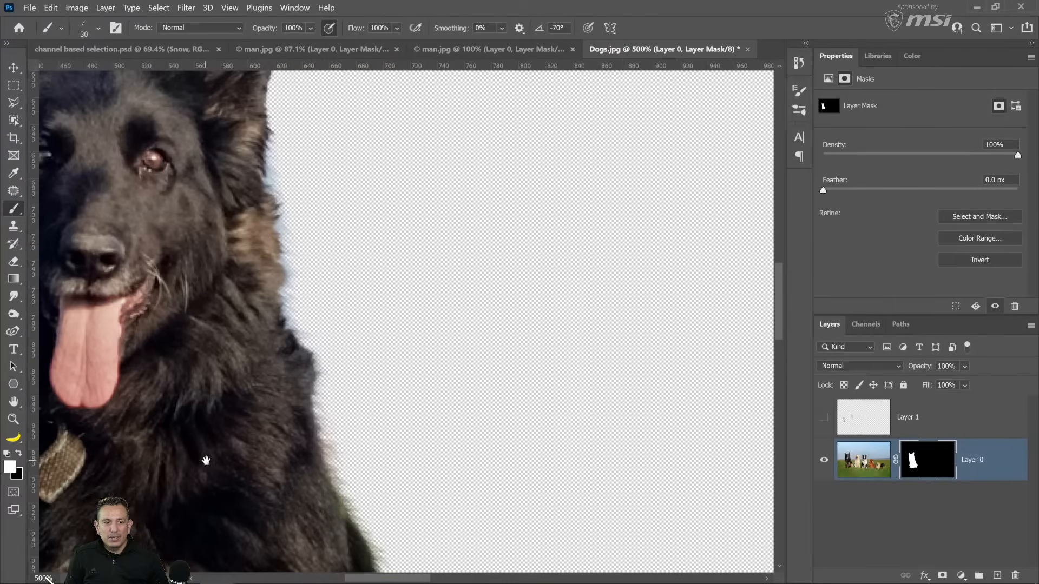
pyautogui.click(13, 102)
pyautogui.click(59, 102)
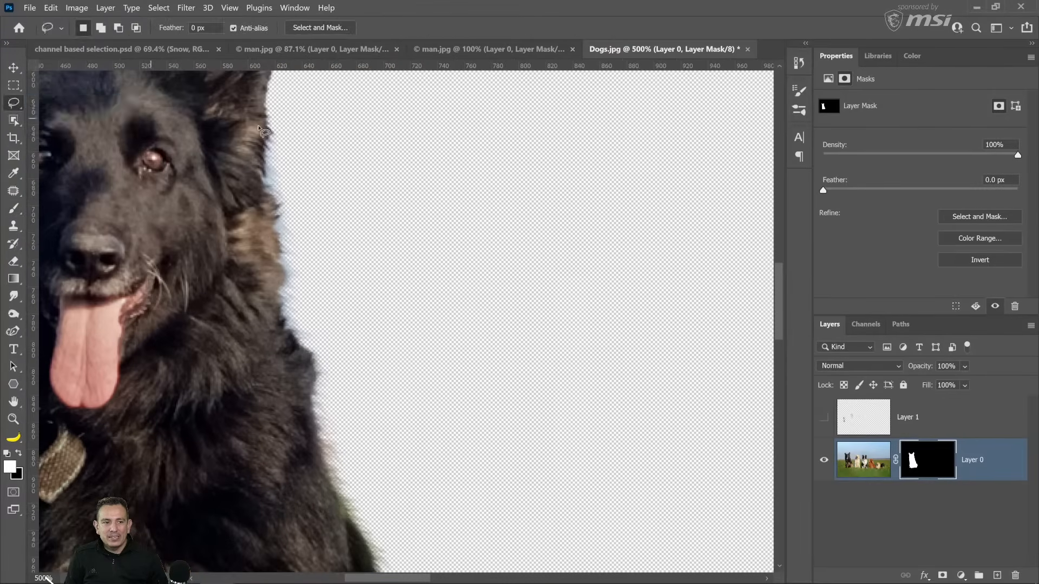
pyautogui.moveTo(313, 157)
pyautogui.mouseDown()
pyautogui.moveTo(278, 104)
pyautogui.moveTo(235, 117)
pyautogui.moveTo(252, 433)
pyautogui.moveTo(324, 543)
pyautogui.moveTo(458, 482)
pyautogui.moveTo(369, 175)
pyautogui.mouseUp()
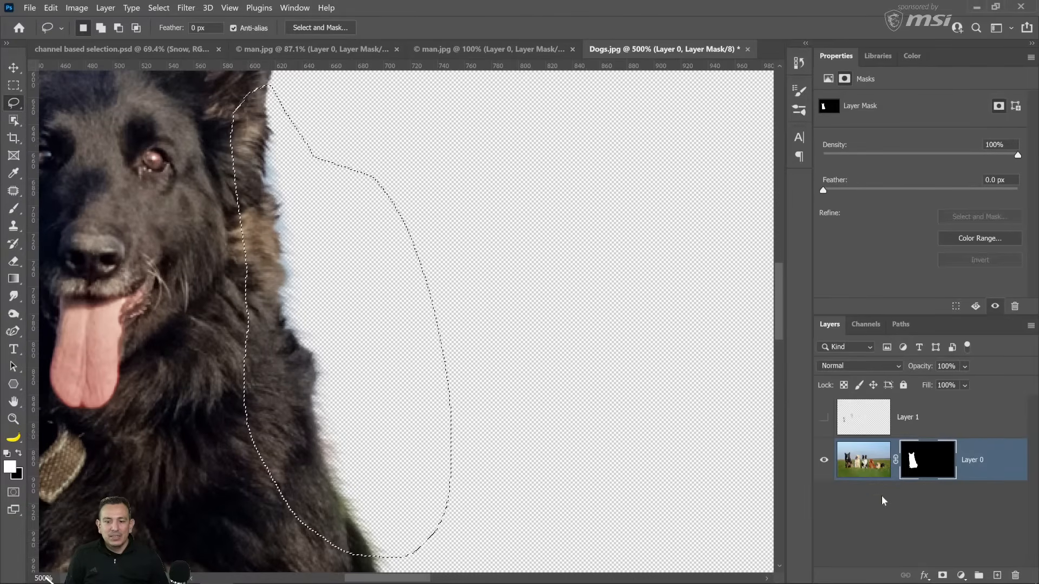
# Copy the selected part of Layer 0's image to a new layer and clip it to Layer 0.
pyautogui.click(872, 469)
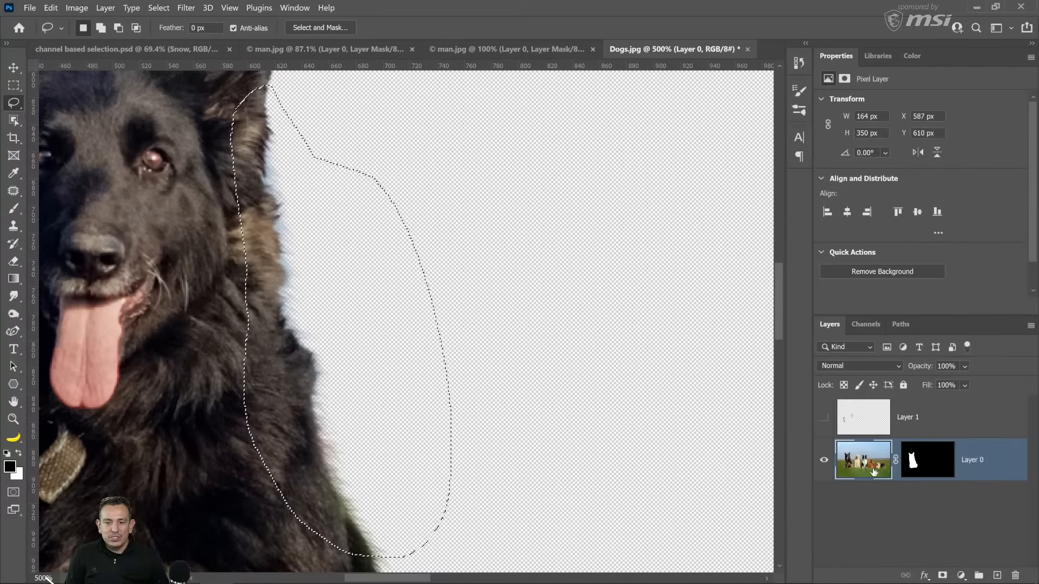
pyautogui.hotkey('ctrl', 'j')
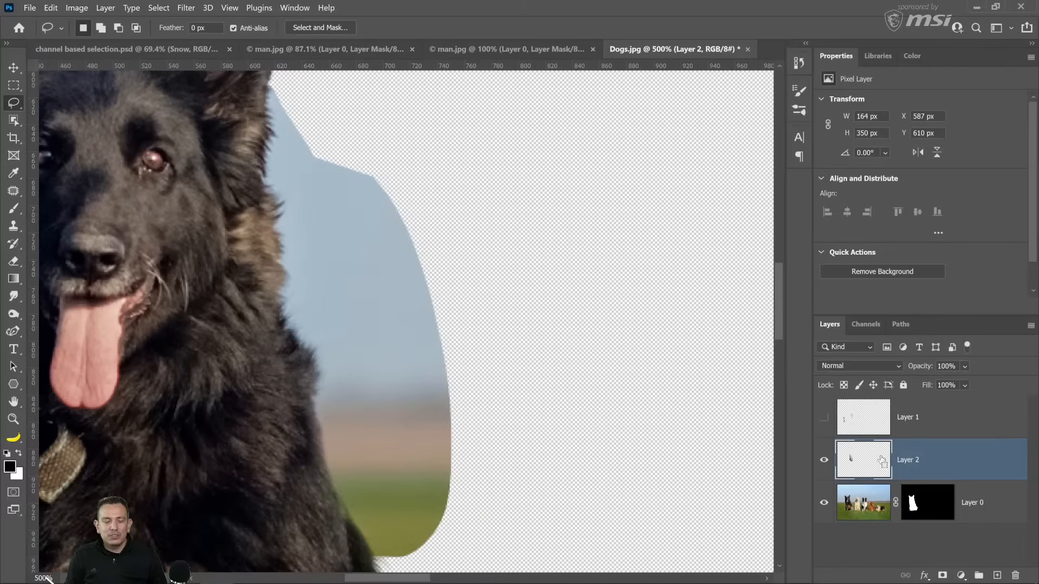
pyautogui.hotkey('ctrl', 'alt', 'g')
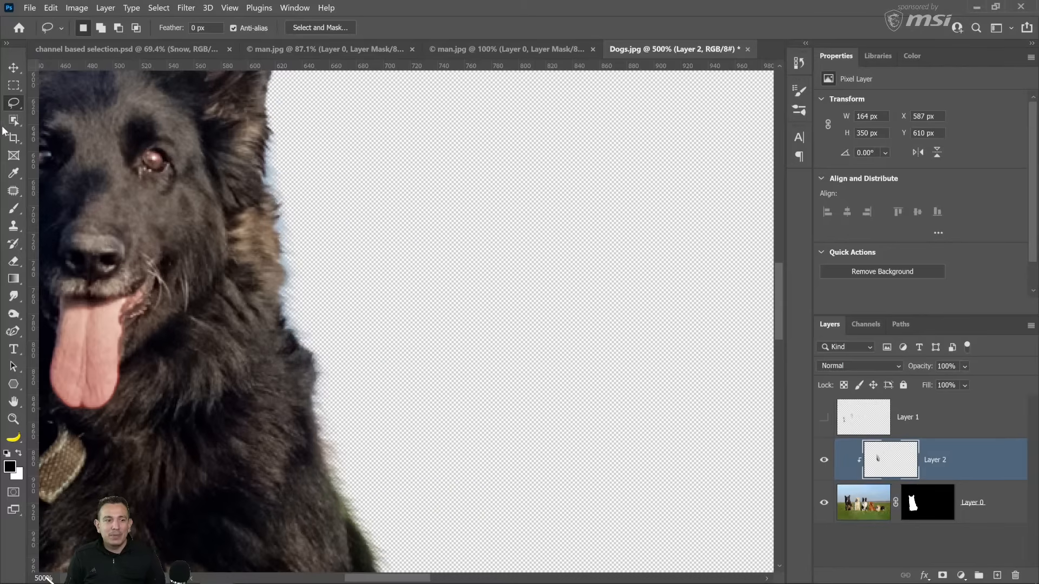
# Move the clipped Layer 2 outward by 10 px so its fur covers the coloured fringe along the shepherd's edge.
pyautogui.click(14, 69)
pyautogui.hotkey('shift', 'Right')
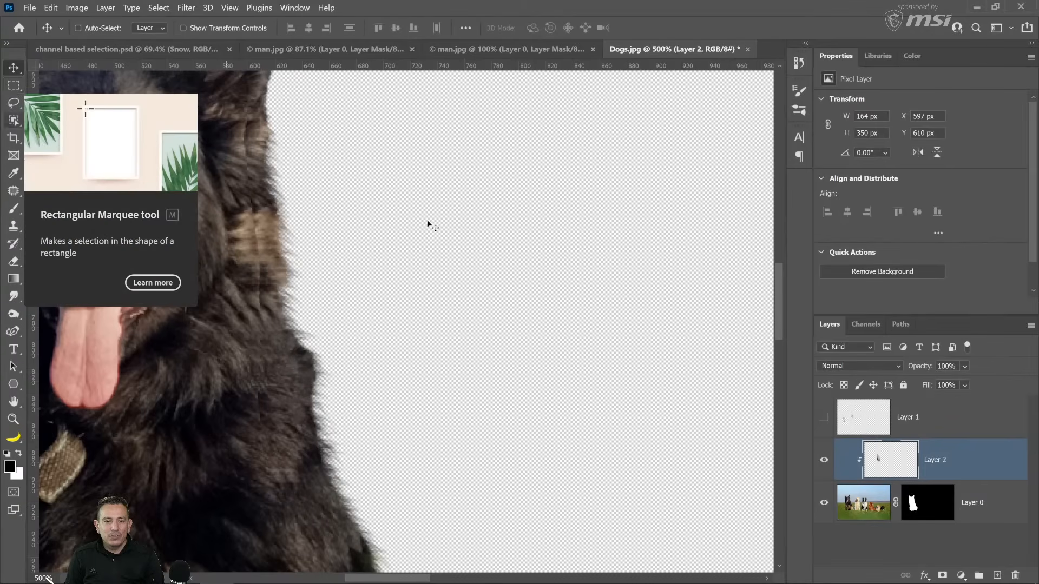
pyautogui.click(824, 415)
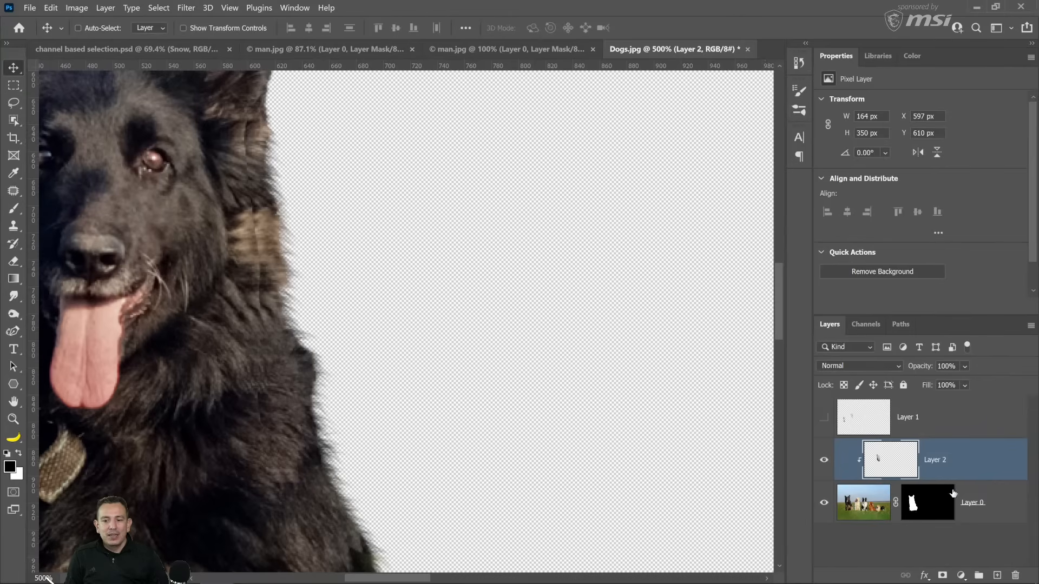
# Add an all-black layer mask to Layer 2, inverting it to white and back to compare the edge.
pyautogui.keyDown('alt'); pyautogui.click(943, 577); pyautogui.keyUp('alt')
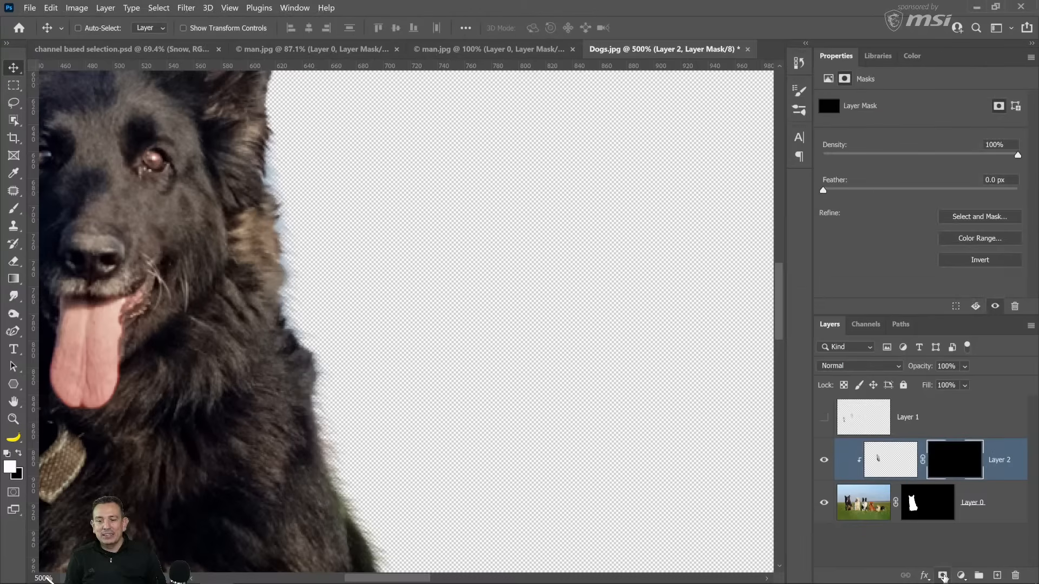
pyautogui.press('x')
pyautogui.press('b')
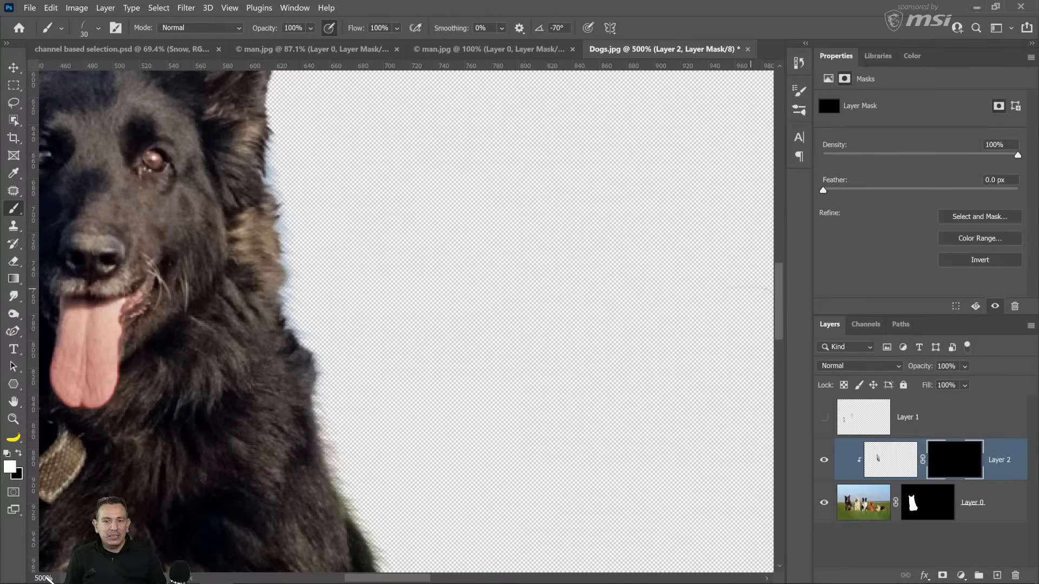
pyautogui.click(985, 261)
pyautogui.click(984, 260)
pyautogui.click(985, 261)
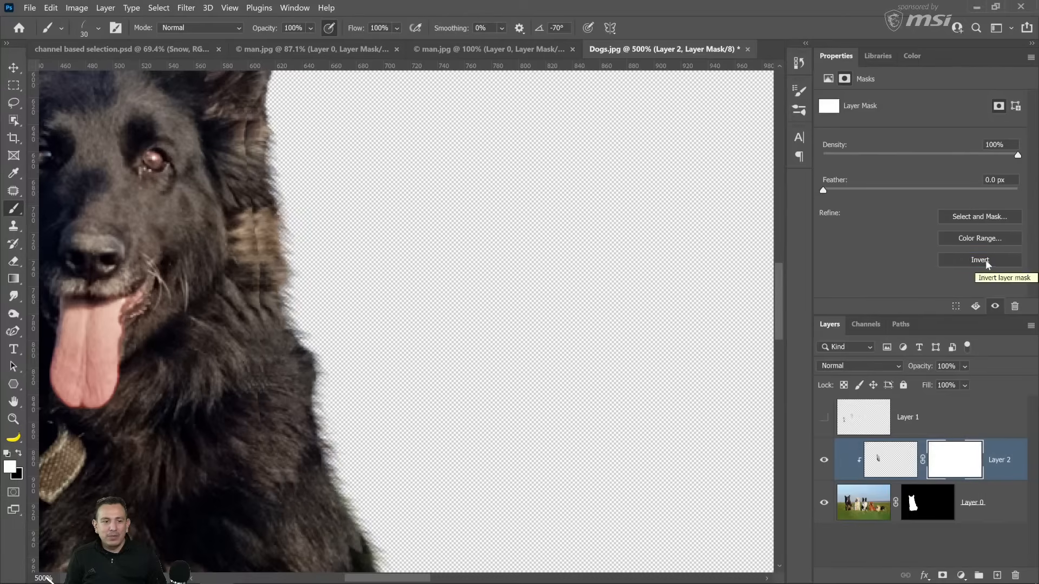
pyautogui.click(985, 261)
# Choose the Soft Round brush at 30 px and paint white on Layer 2's mask along the shepherd's fringed neck and back edge.
pyautogui.click(99, 30)
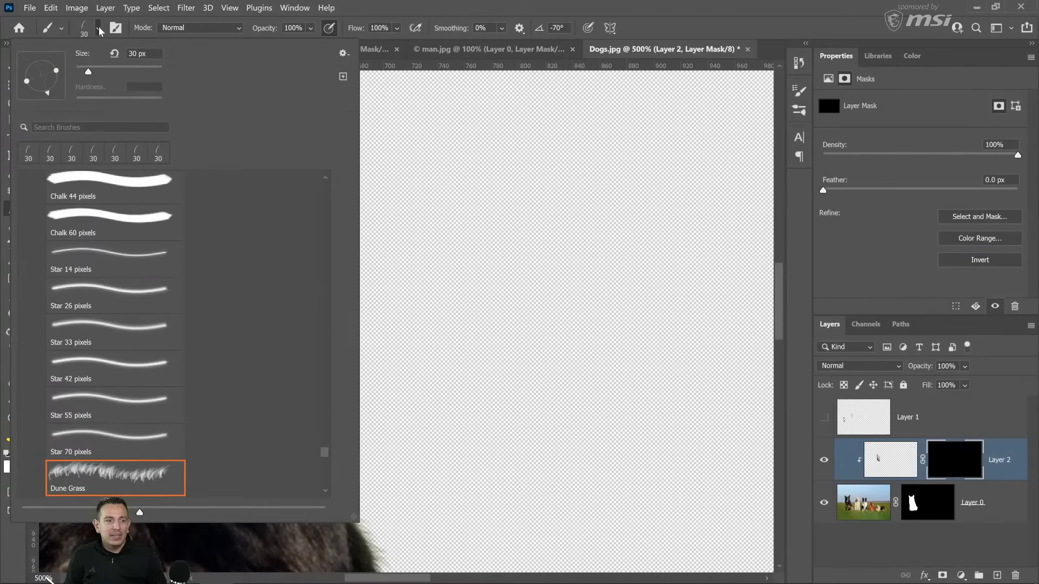
pyautogui.moveTo(327, 458)
pyautogui.mouseDown()
pyautogui.moveTo(318, 231)
pyautogui.moveTo(327, 174)
pyautogui.mouseUp()
pyautogui.click(26, 182)
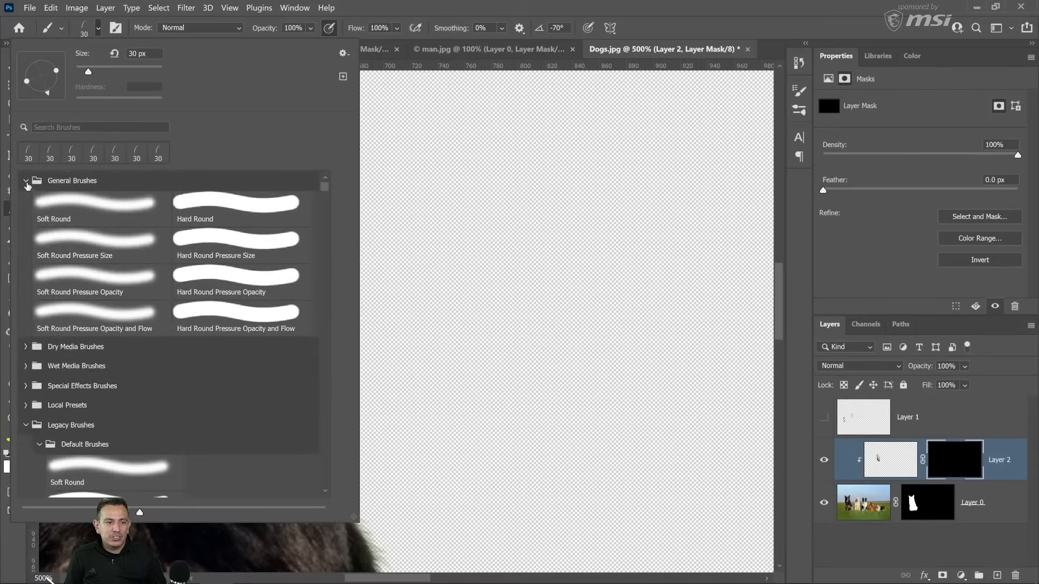
pyautogui.click(67, 207)
pyautogui.click(446, 13)
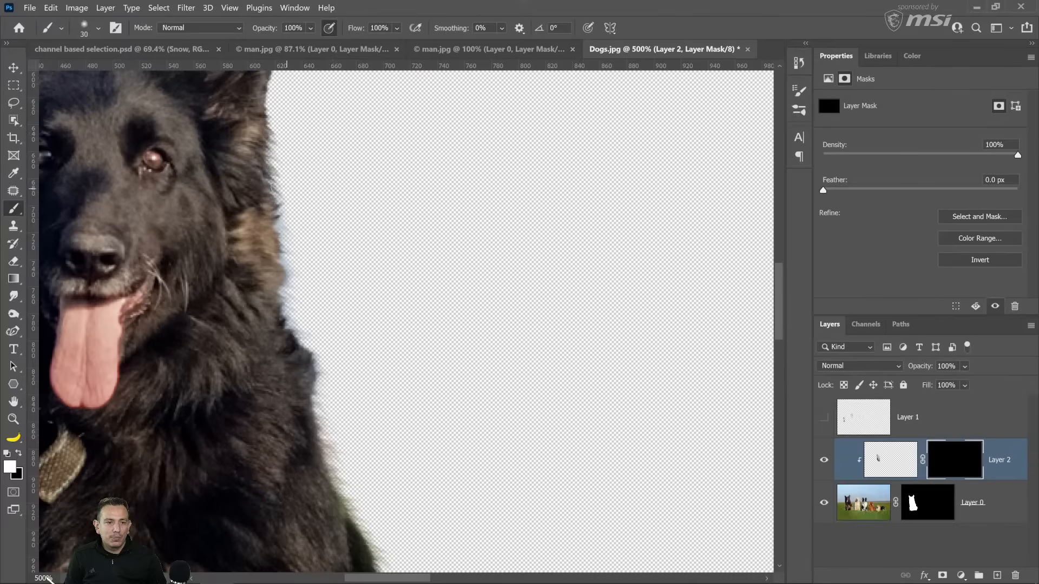
pyautogui.moveTo(286, 188)
pyautogui.mouseDown()
pyautogui.moveTo(278, 212)
pyautogui.moveTo(328, 464)
pyautogui.moveTo(350, 514)
pyautogui.moveTo(370, 526)
pyautogui.mouseUp()
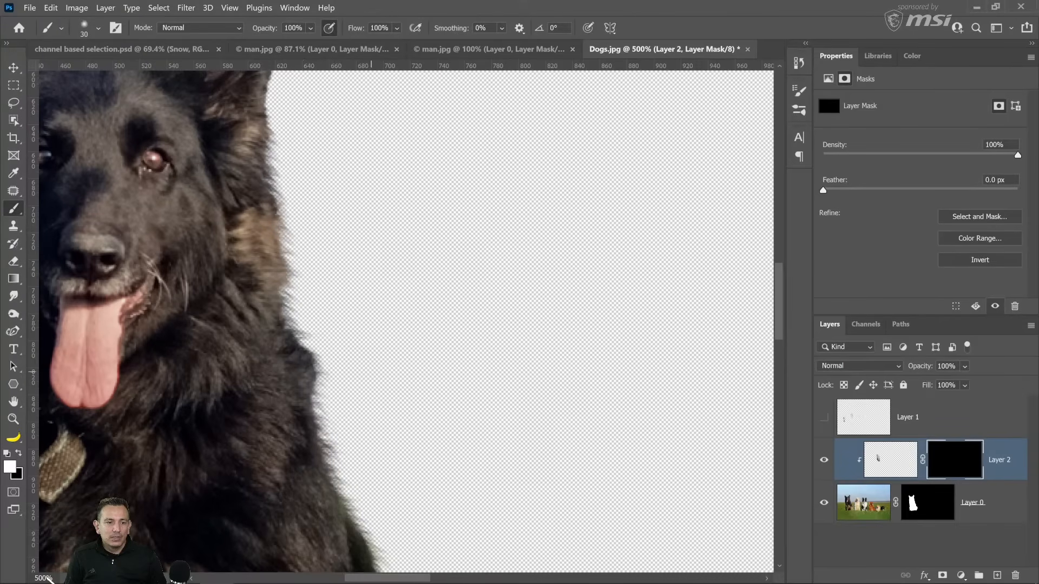
# Compare the shepherd's edge with and without Layer 2, ending with Layer 2 shown and the whole image in view.
pyautogui.click(825, 464)
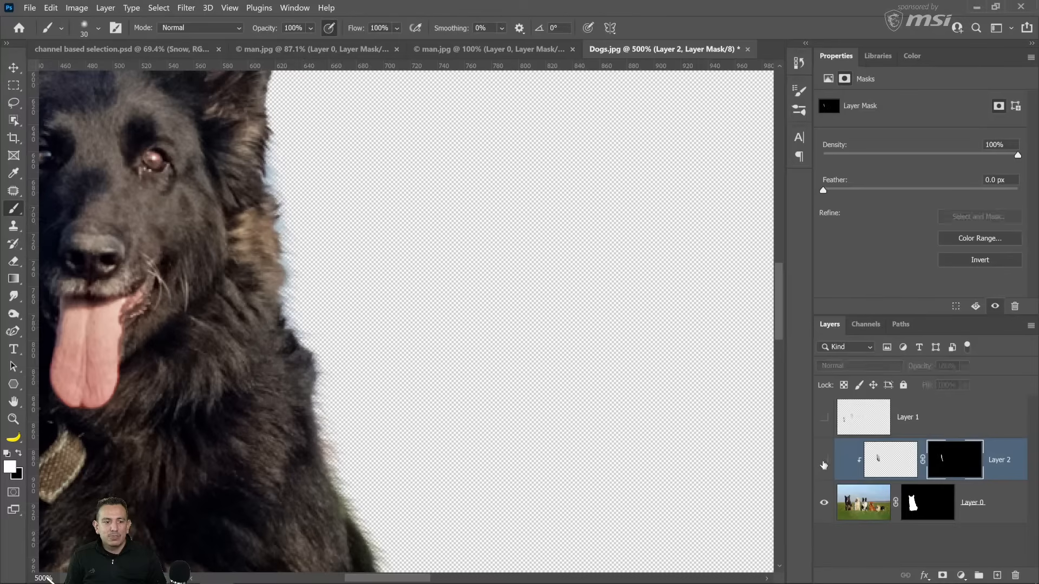
pyautogui.click(826, 464)
pyautogui.click(825, 464)
pyautogui.click(826, 464)
pyautogui.click(825, 464)
pyautogui.click(825, 464)
pyautogui.click(826, 464)
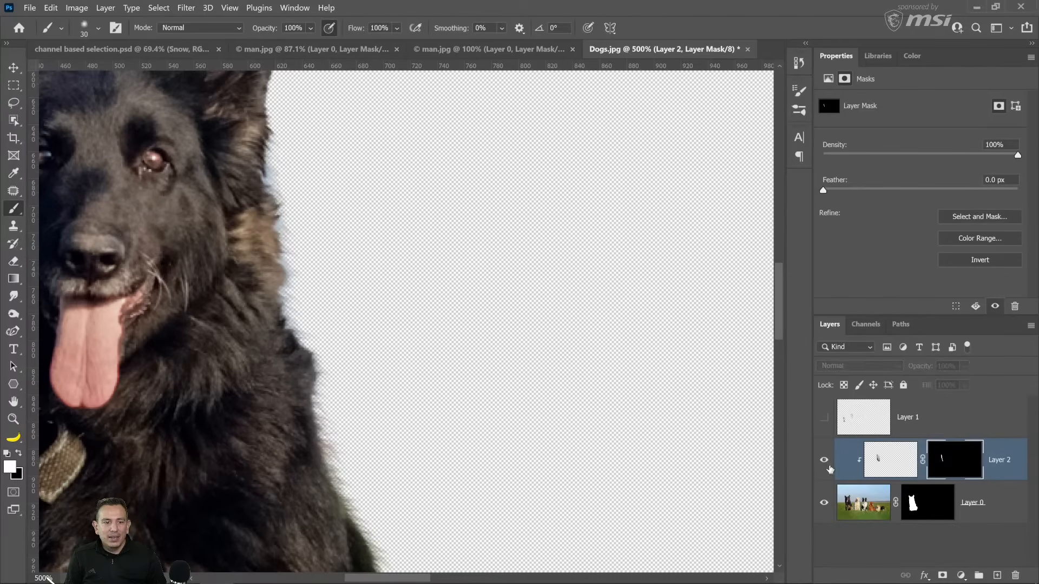
pyautogui.click(825, 464)
pyautogui.doubleClick(14, 407)
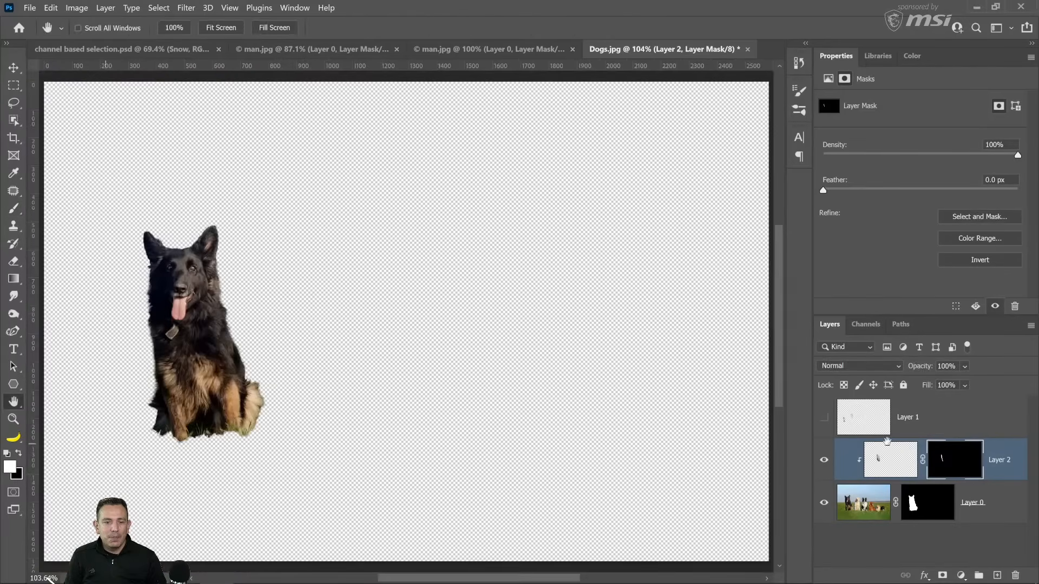
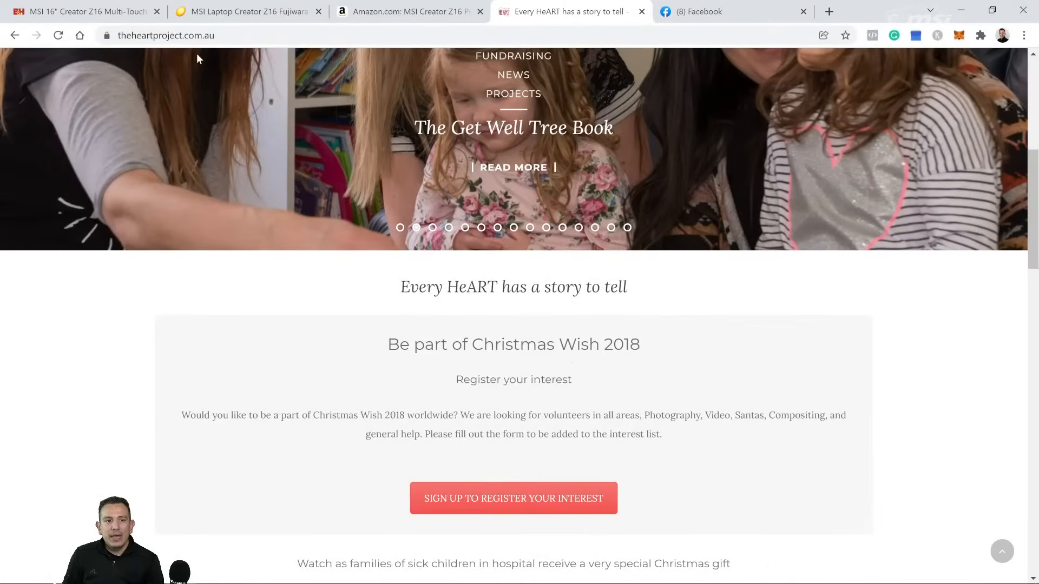
# In the browser, view the MSI Creator Z16 laptop pages on B&H and Newegg, looking through the Newegg offer details.
pyautogui.click(121, 16)
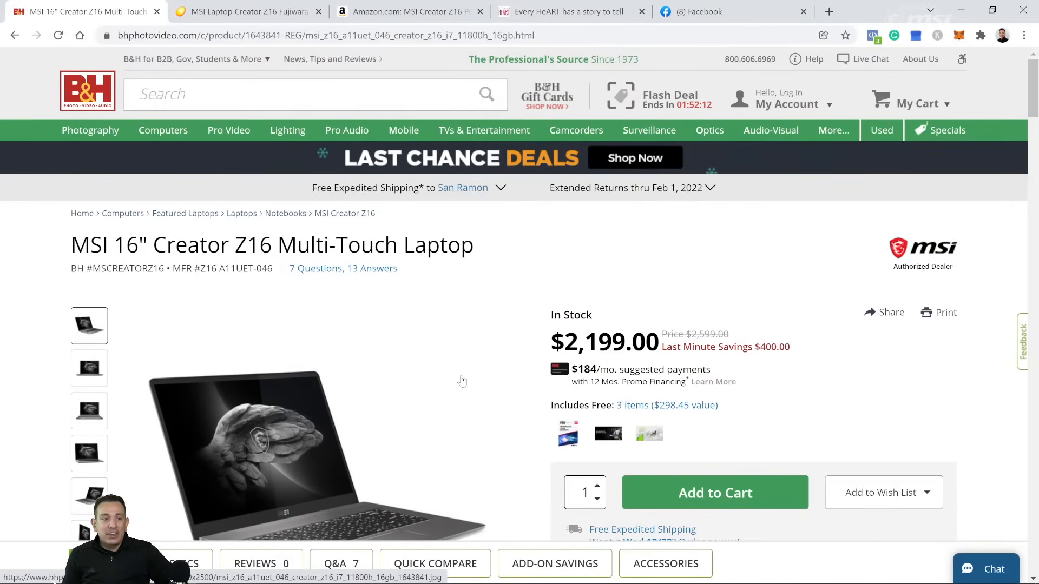
pyautogui.click(238, 13)
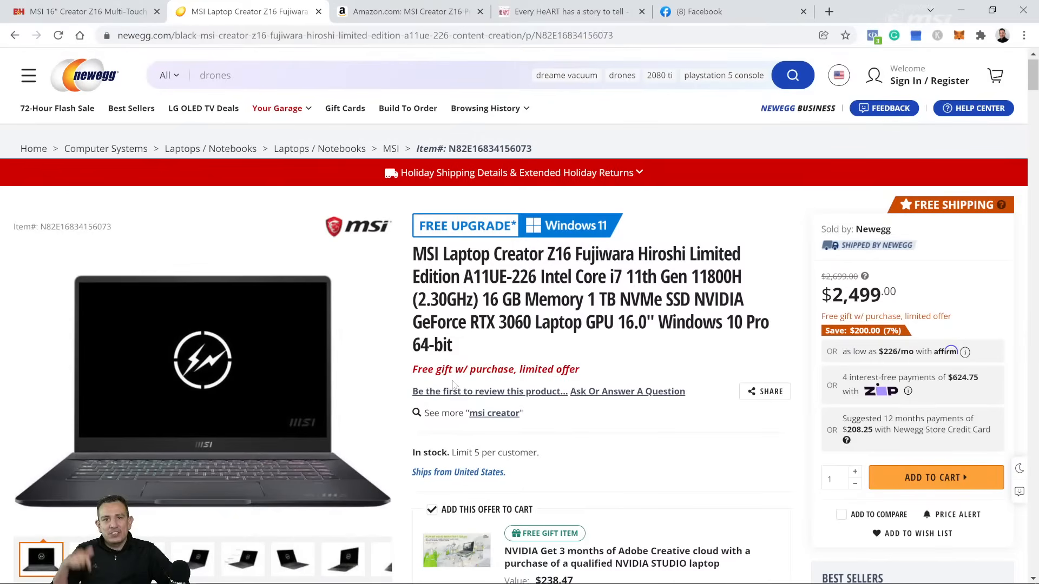
pyautogui.scroll(-9, 454, 385)
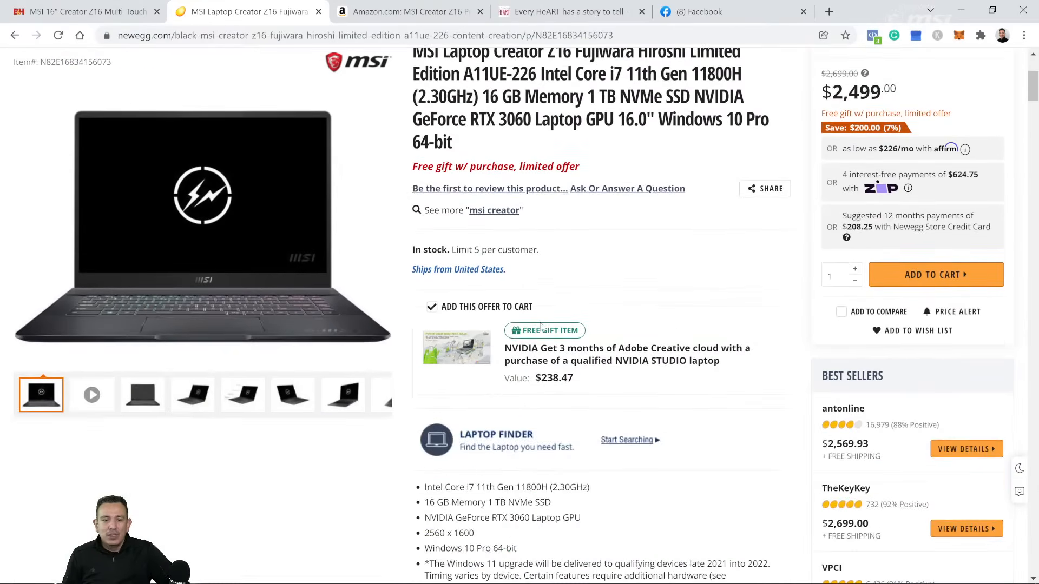
pyautogui.scroll(4, 544, 334)
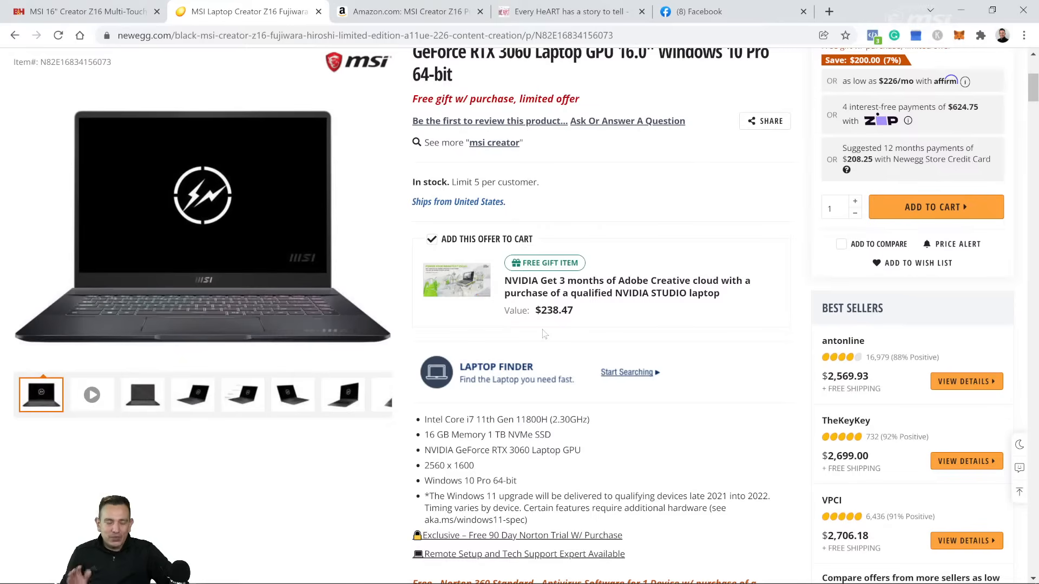
pyautogui.scroll(5, 543, 334)
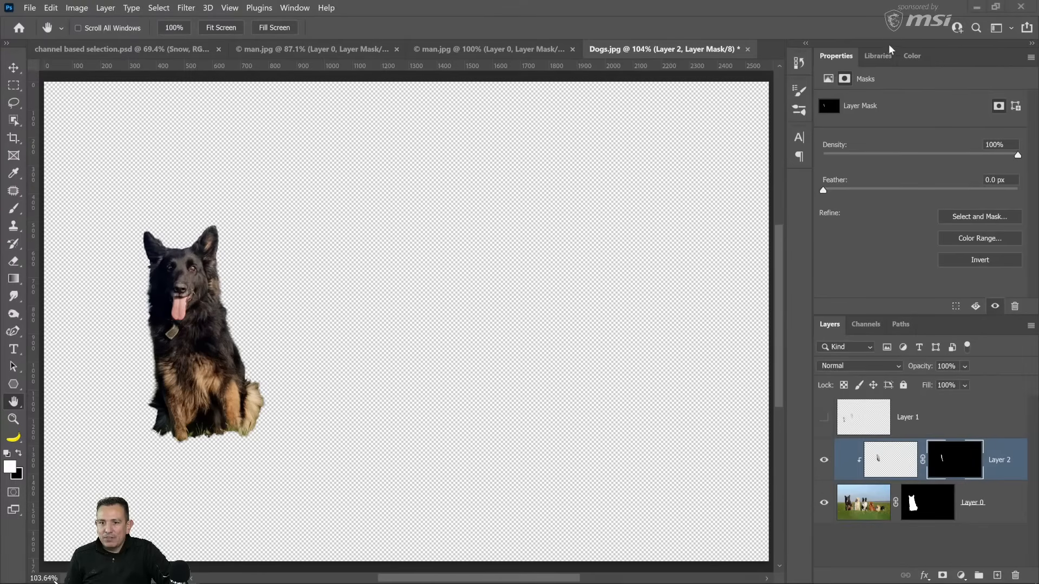
# Open the Hipster blue backpack landscape image from the libraries search results for "land".
pyautogui.click(877, 56)
pyautogui.scroll(-3, 935, 231)
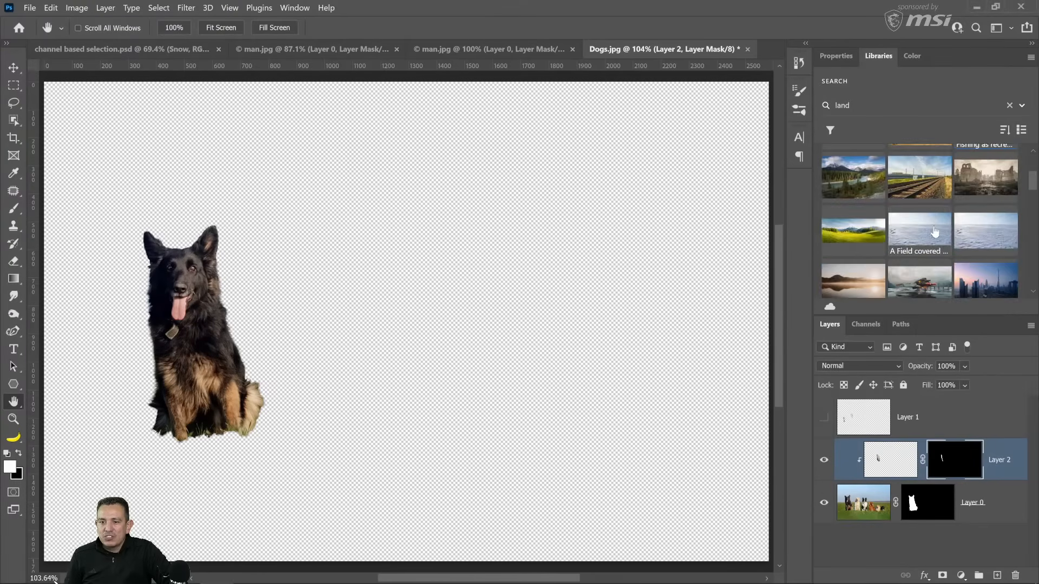
pyautogui.scroll(-3, 935, 231)
pyautogui.scroll(-3, 936, 234)
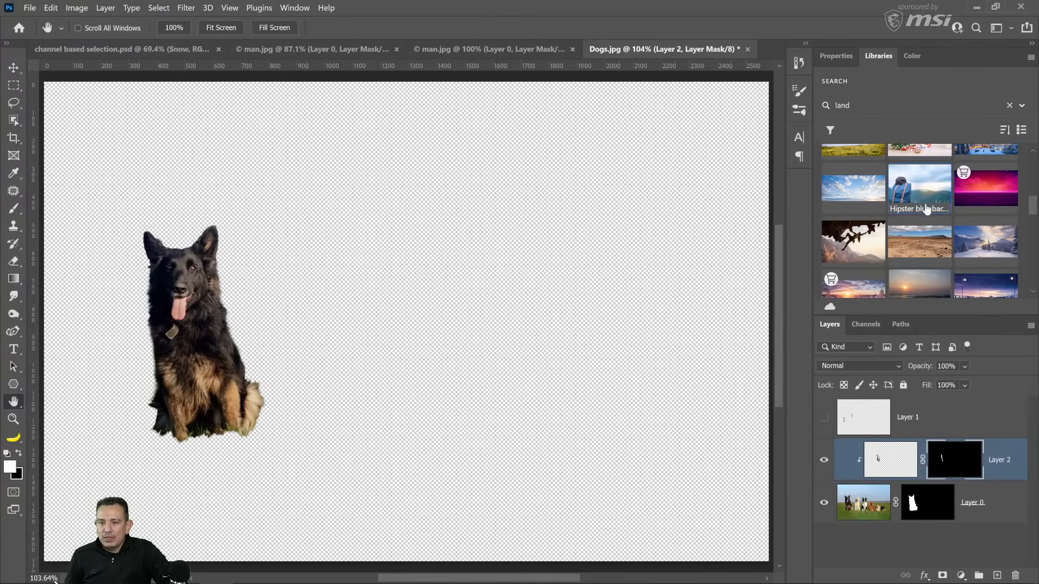
pyautogui.doubleClick(918, 187)
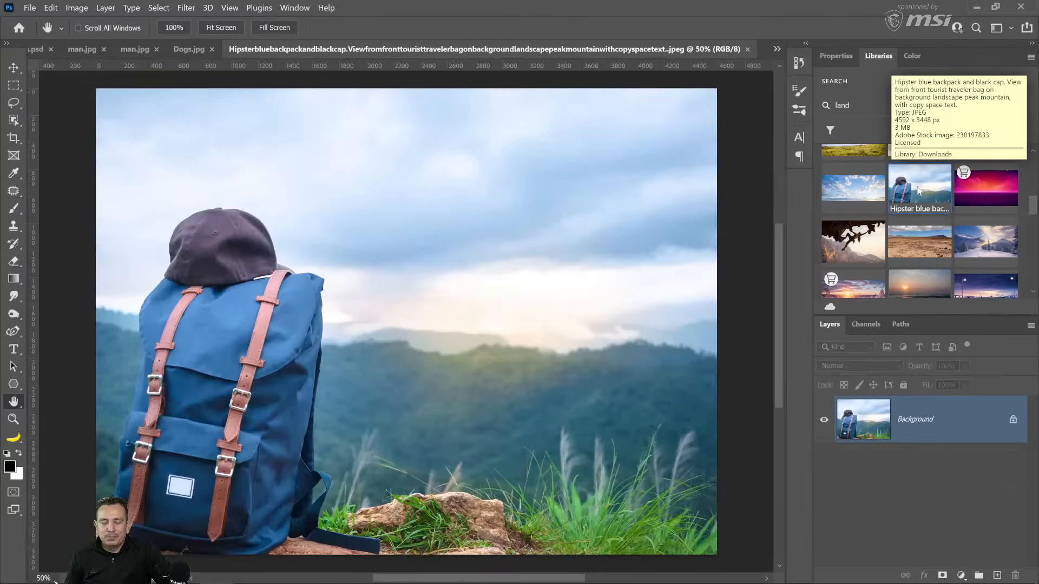
# Search the libraries for "plai", open the woman in plaid shirt image, and close the backpack image.
pyautogui.doubleClick(876, 105)
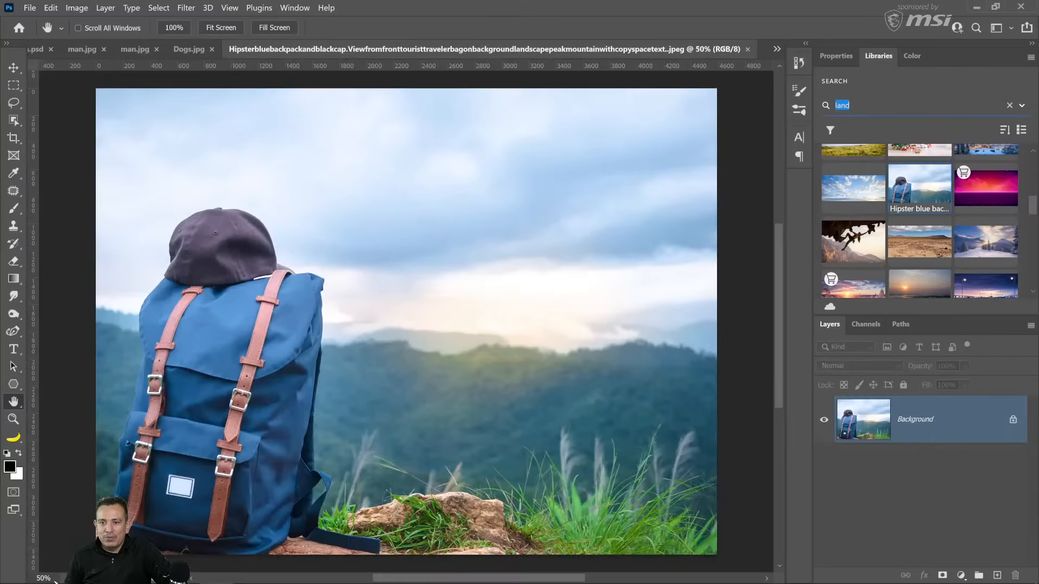
pyautogui.write('plai')
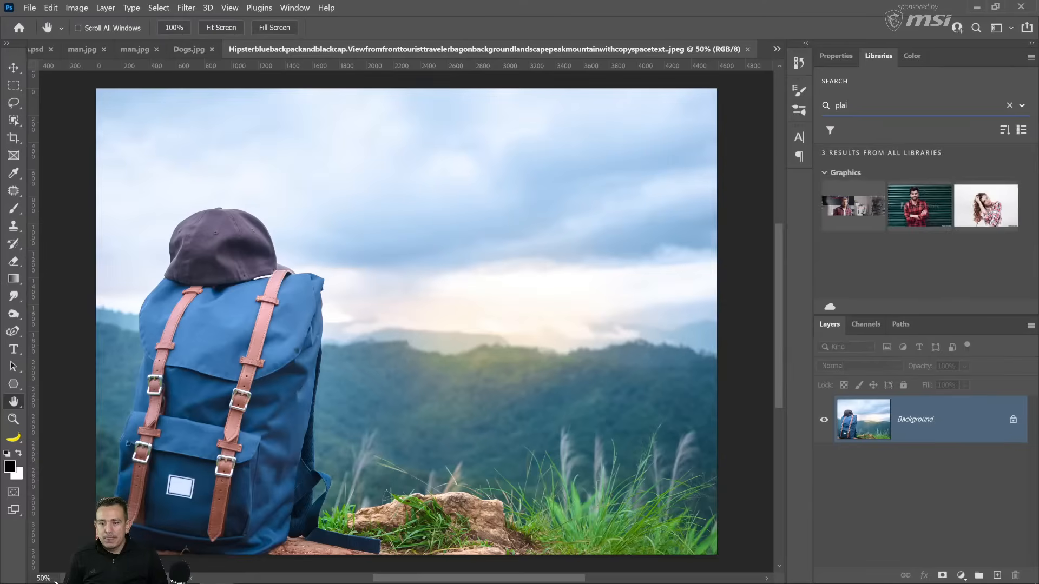
pyautogui.doubleClick(980, 213)
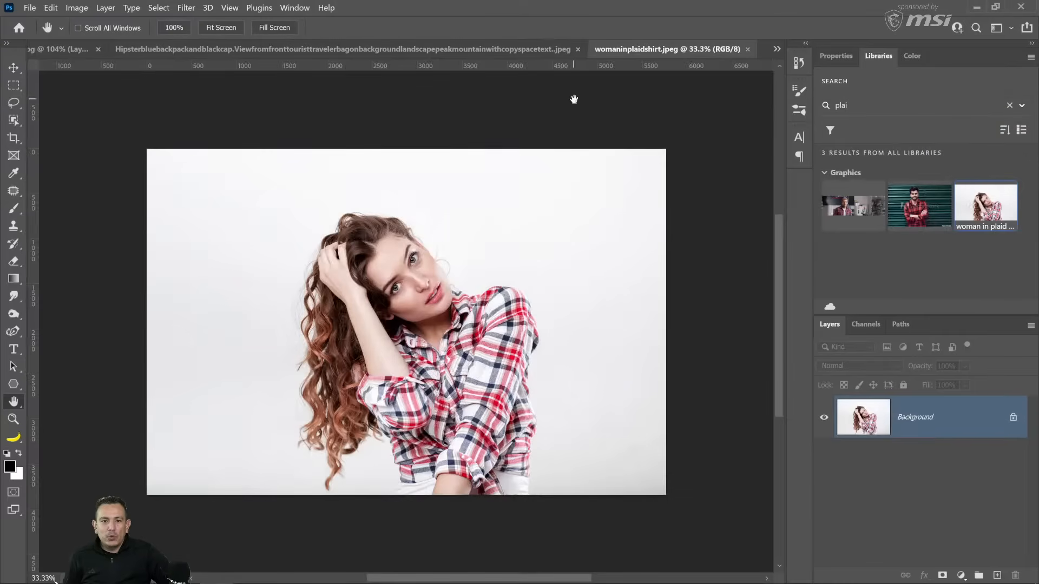
pyautogui.click(578, 49)
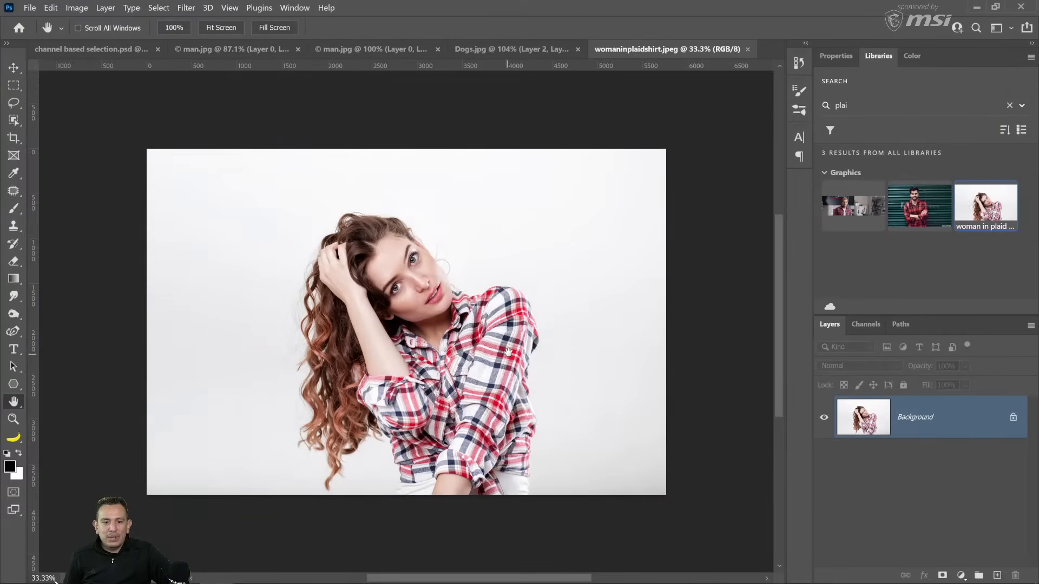
# Add a Hue/Saturation adjustment layer above the Background of the plaid shirt image.
pyautogui.click(13, 419)
pyautogui.moveTo(517, 349); pyautogui.dragTo(526, 372)
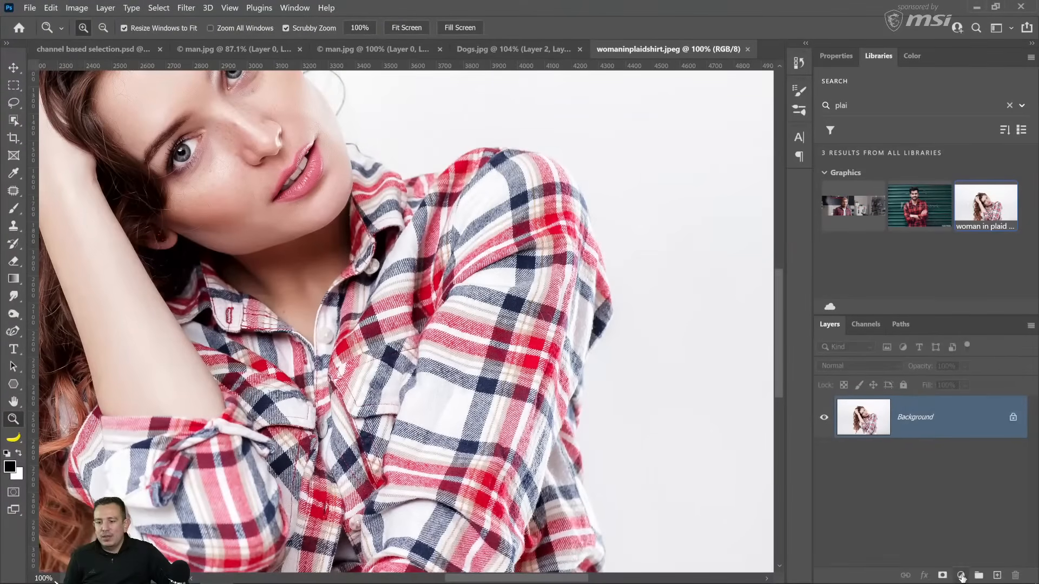
pyautogui.click(960, 575)
pyautogui.click(964, 445)
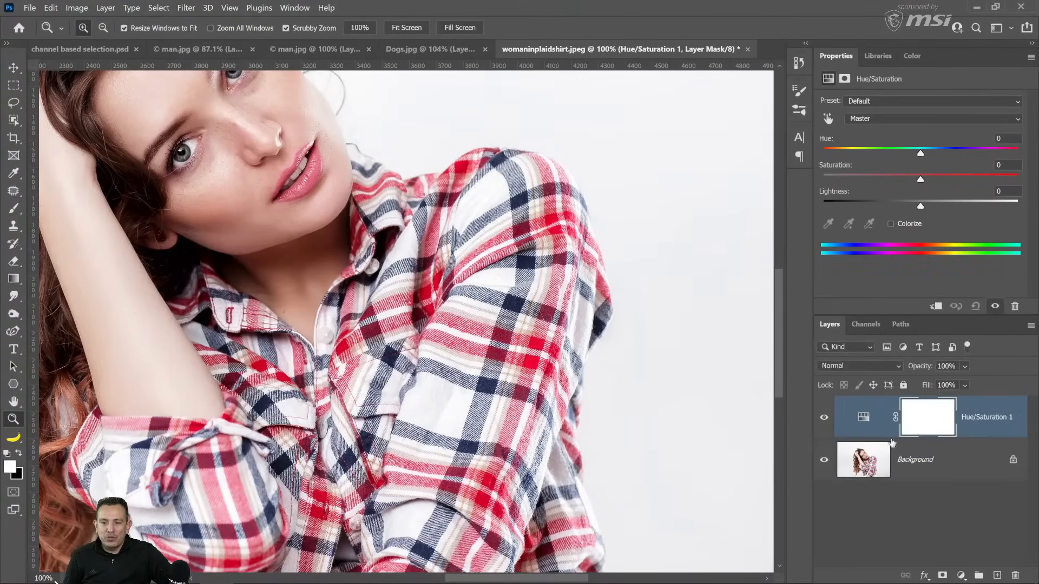
# Sample the shirt's red stripes to target Reds, set Hue to -112, and widen the affected range to 286°/317° and 45°\70°.
pyautogui.click(827, 120)
pyautogui.click(537, 346)
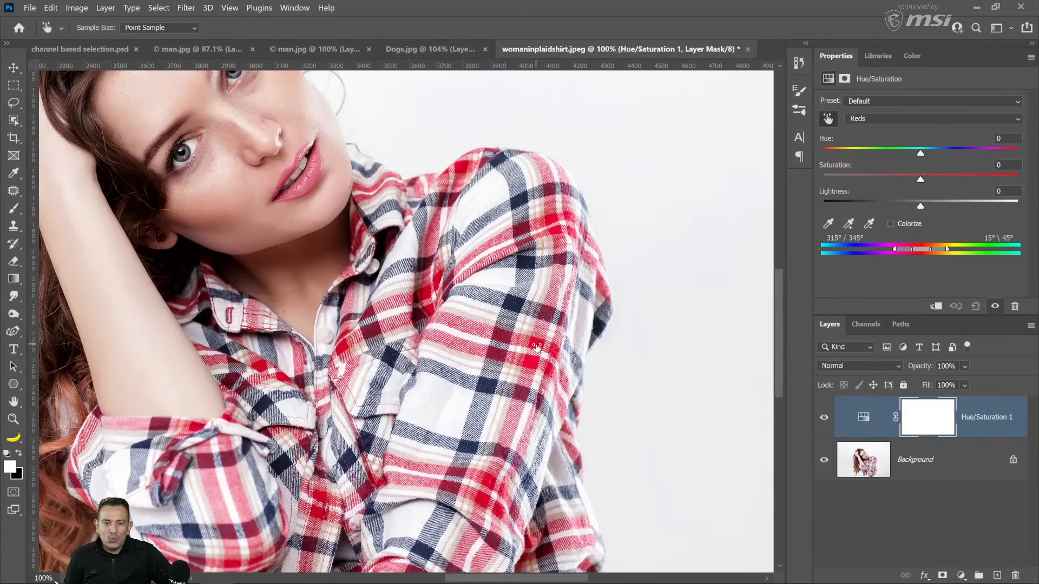
pyautogui.moveTo(920, 153); pyautogui.dragTo(852, 156)
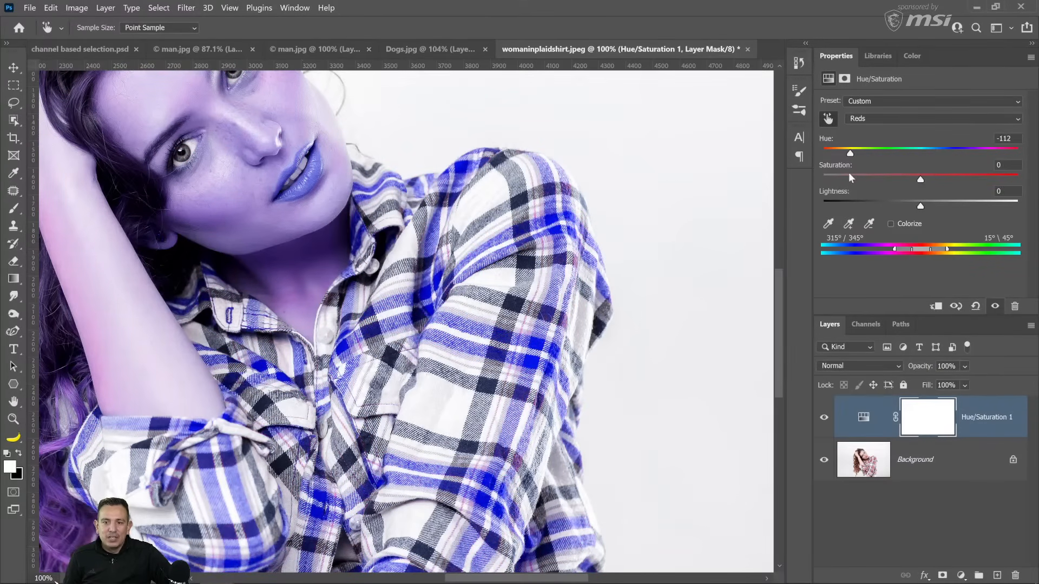
pyautogui.moveTo(894, 250); pyautogui.dragTo(948, 250)
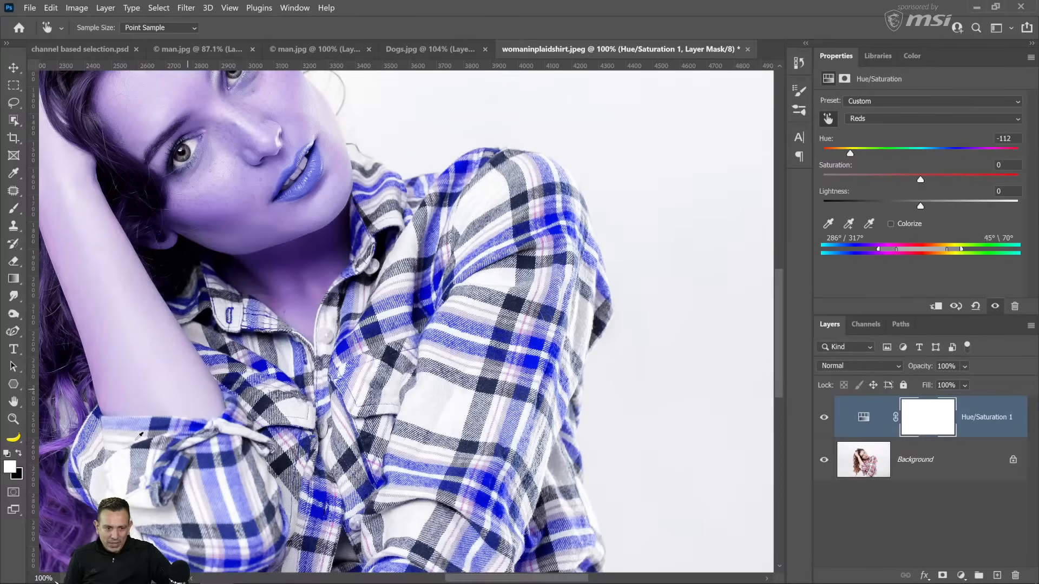
# Fit the whole photo in view and invert the Hue/Saturation layer's mask to black.
pyautogui.click(14, 418)
pyautogui.rightClick(432, 325)
pyautogui.click(452, 328)
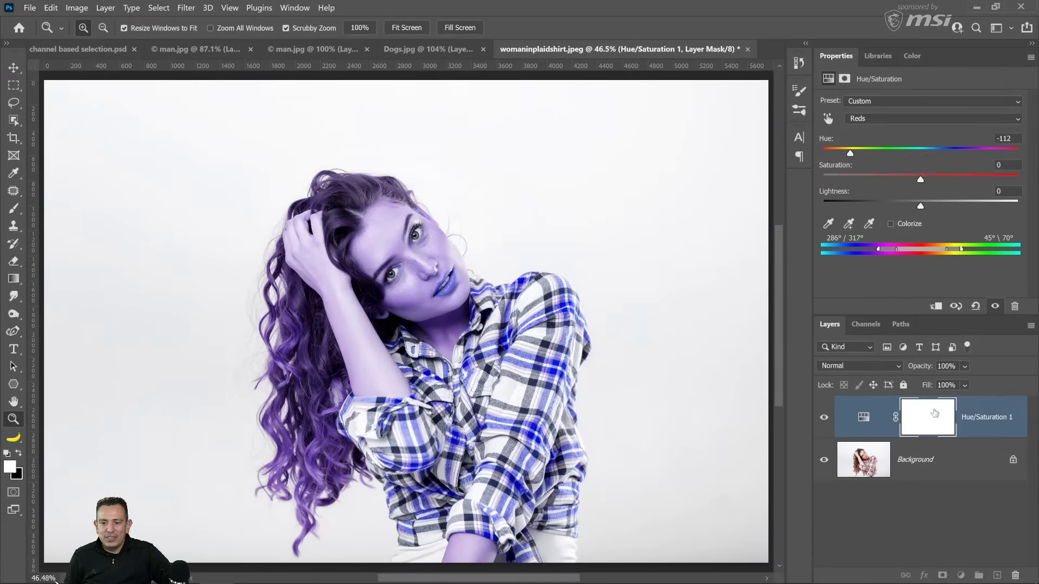
pyautogui.click(935, 413)
pyautogui.click(979, 261)
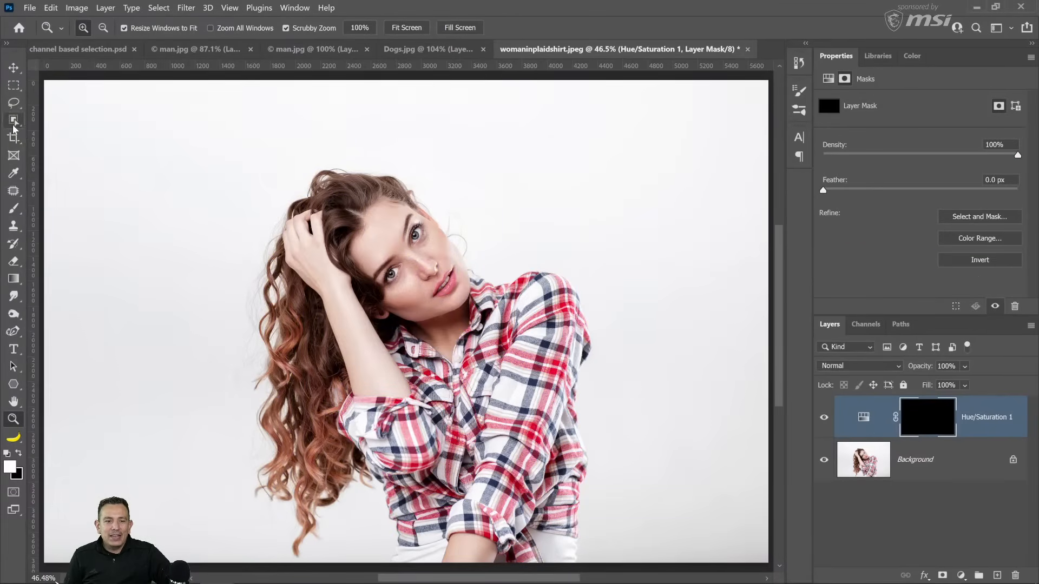
# Paint white with an enlarged soft brush on the Hue/Saturation mask over the shirt's front and the sleeve of the lowered arm.
pyautogui.click(14, 208)
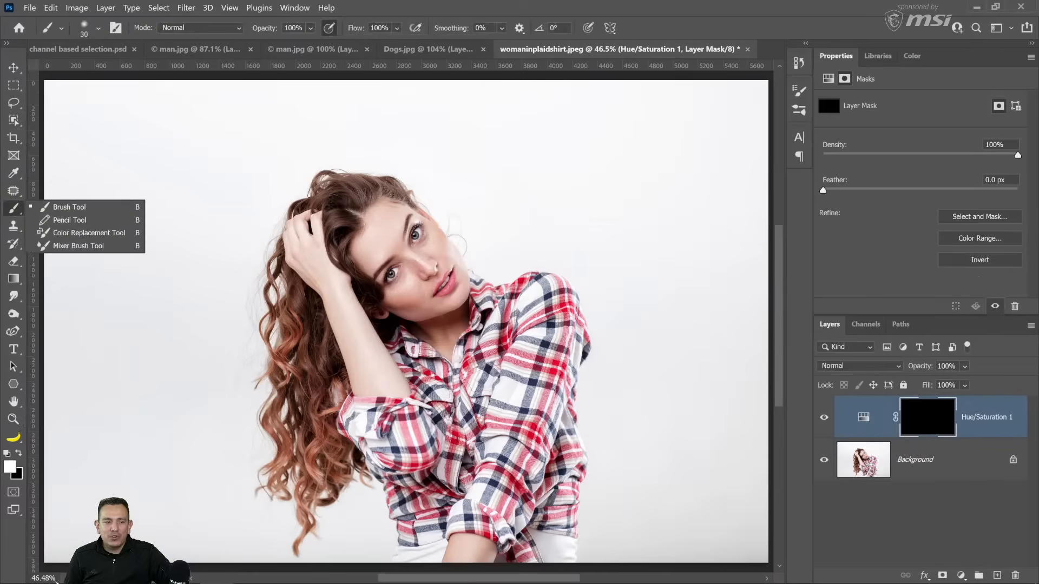
pyautogui.click(497, 420)
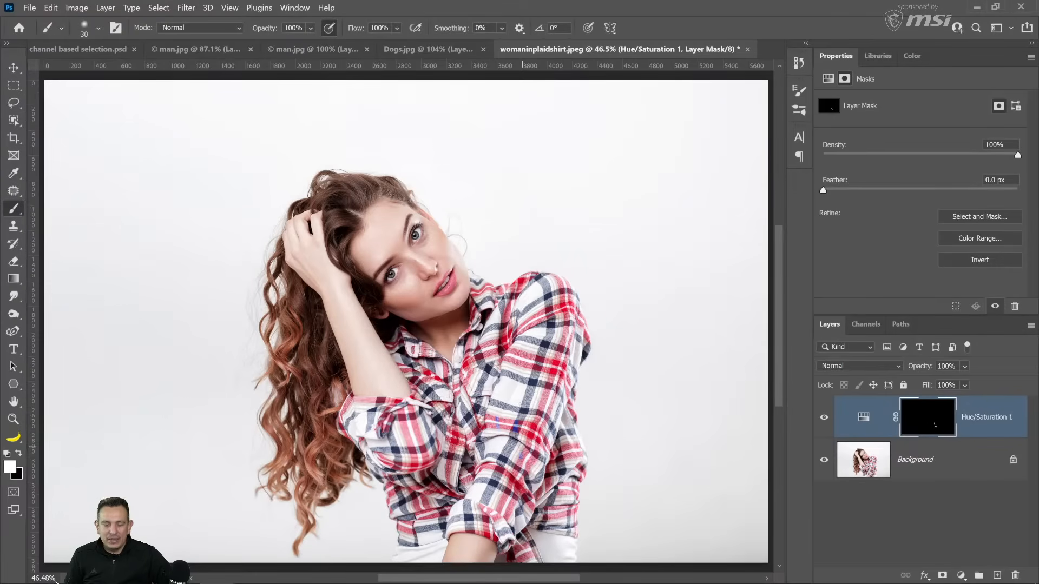
pyautogui.press(']')
pyautogui.press(']')
pyautogui.press(']')
pyautogui.press(']')
pyautogui.press(']')
pyautogui.press(']')
pyautogui.press(']')
pyautogui.moveTo(490, 424)
pyautogui.mouseDown()
pyautogui.moveTo(540, 433)
pyautogui.moveTo(522, 468)
pyautogui.moveTo(556, 361)
pyautogui.mouseUp()
pyautogui.moveTo(569, 414)
pyautogui.mouseDown()
pyautogui.moveTo(580, 322)
pyautogui.moveTo(562, 314)
pyautogui.moveTo(522, 336)
pyautogui.moveTo(508, 311)
pyautogui.mouseUp()
# Enlarge the brush to 300 px and paint white on the mask over the collar, the raised arm's sleeve and the remaining shirt.
pyautogui.press(']')
pyautogui.press(']')
pyautogui.press(']')
pyautogui.press(']')
pyautogui.moveTo(469, 373)
pyautogui.mouseDown()
pyautogui.moveTo(475, 294)
pyautogui.moveTo(521, 286)
pyautogui.moveTo(557, 301)
pyautogui.moveTo(540, 361)
pyautogui.mouseUp()
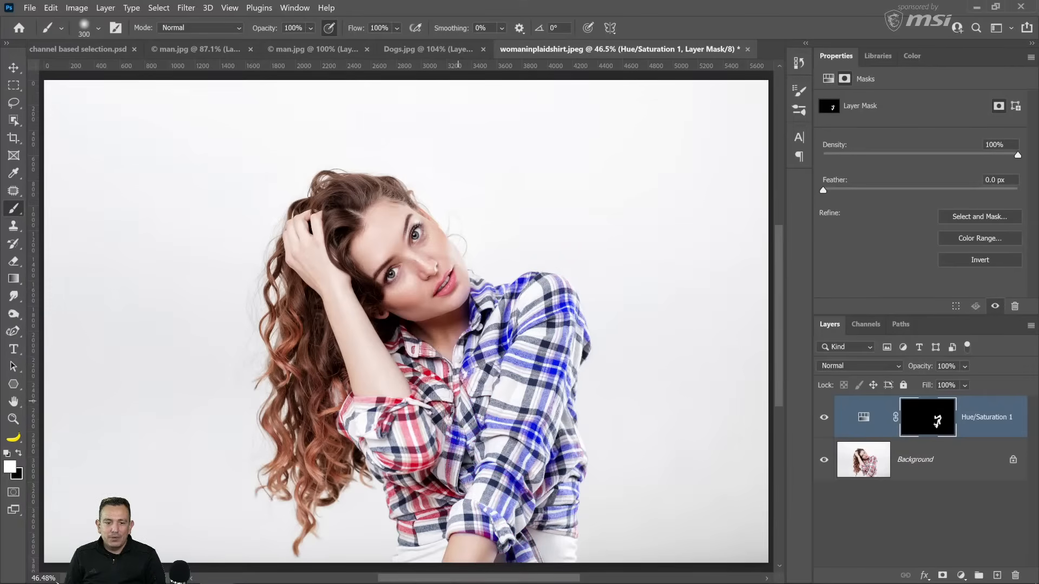
pyautogui.moveTo(408, 346)
pyautogui.mouseDown()
pyautogui.moveTo(441, 409)
pyautogui.moveTo(387, 422)
pyautogui.moveTo(349, 410)
pyautogui.mouseUp()
pyautogui.moveTo(400, 452)
pyautogui.mouseDown()
pyautogui.moveTo(433, 448)
pyautogui.moveTo(401, 471)
pyautogui.moveTo(413, 476)
pyautogui.moveTo(535, 478)
pyautogui.mouseUp()
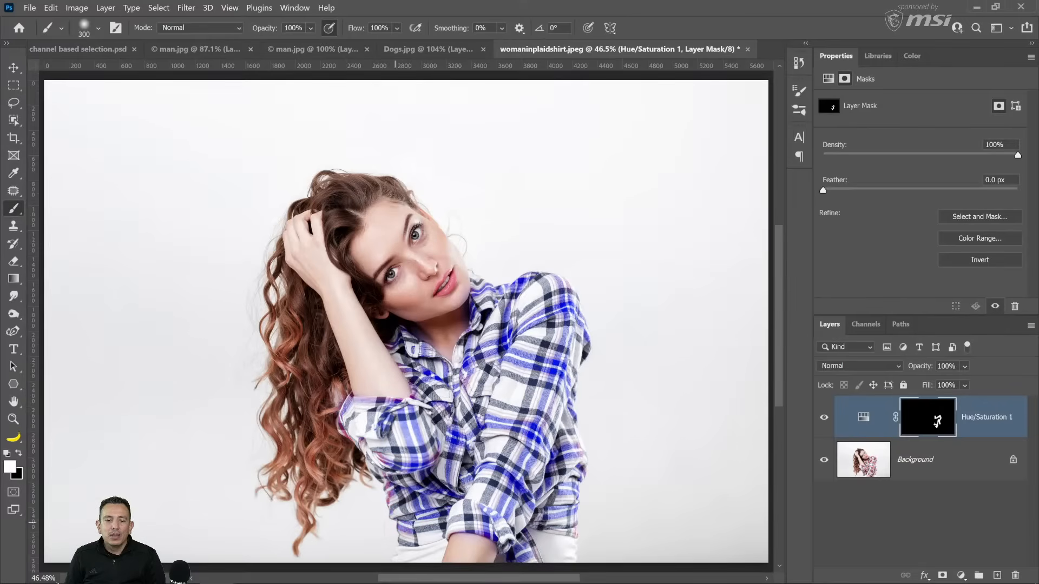
pyautogui.moveTo(428, 420)
pyautogui.mouseDown()
pyautogui.moveTo(425, 386)
pyautogui.moveTo(433, 393)
pyautogui.mouseUp()
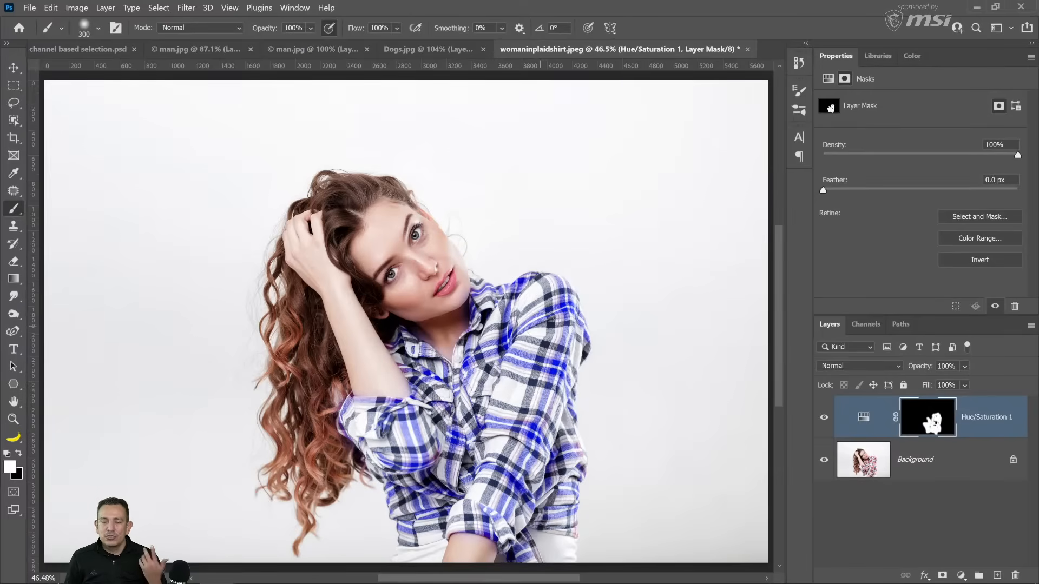
# Load the Hue/Saturation mask as a selection and add a Curves adjustment from it that darkens the shirt.
pyautogui.keyDown('ctrl'); pyautogui.click(942, 426); pyautogui.keyUp('ctrl')
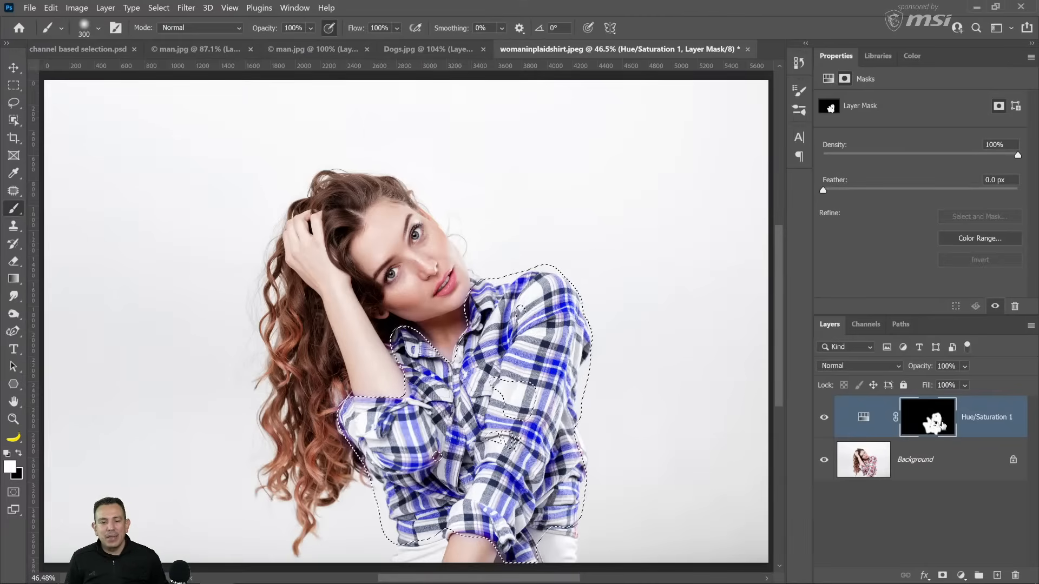
pyautogui.click(961, 575)
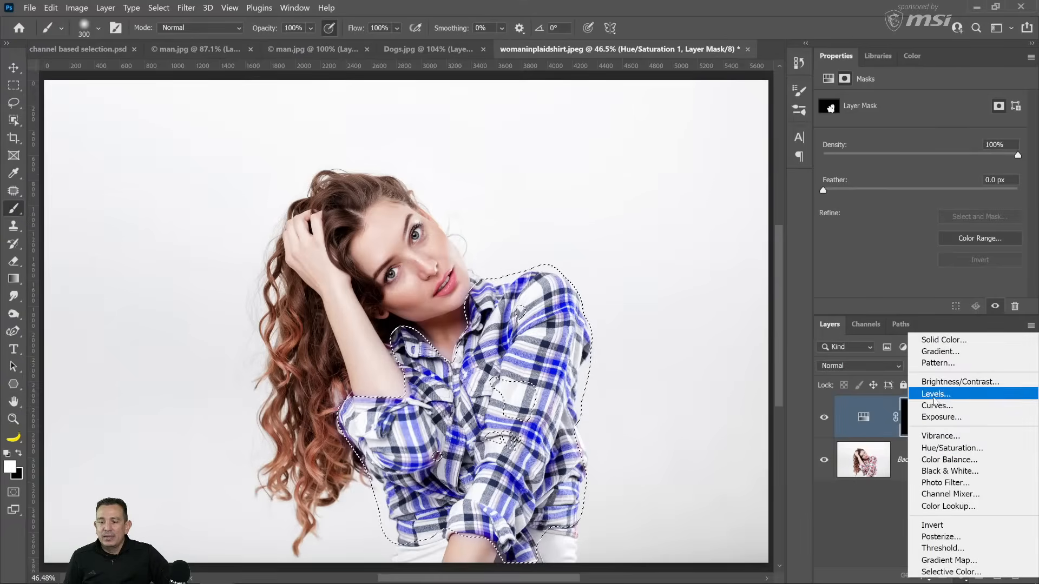
pyautogui.click(934, 406)
pyautogui.moveTo(932, 216); pyautogui.dragTo(968, 259)
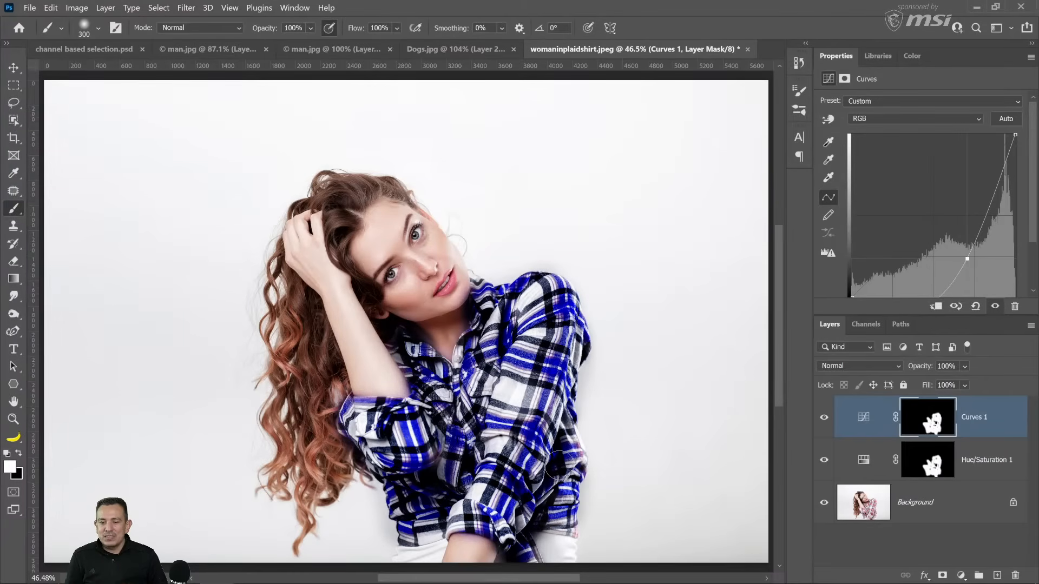
# Compare the shirt with the Curves layer hidden and shown, and review the Hue/Saturation layer's Reds settings.
pyautogui.click(823, 418)
pyautogui.click(863, 460)
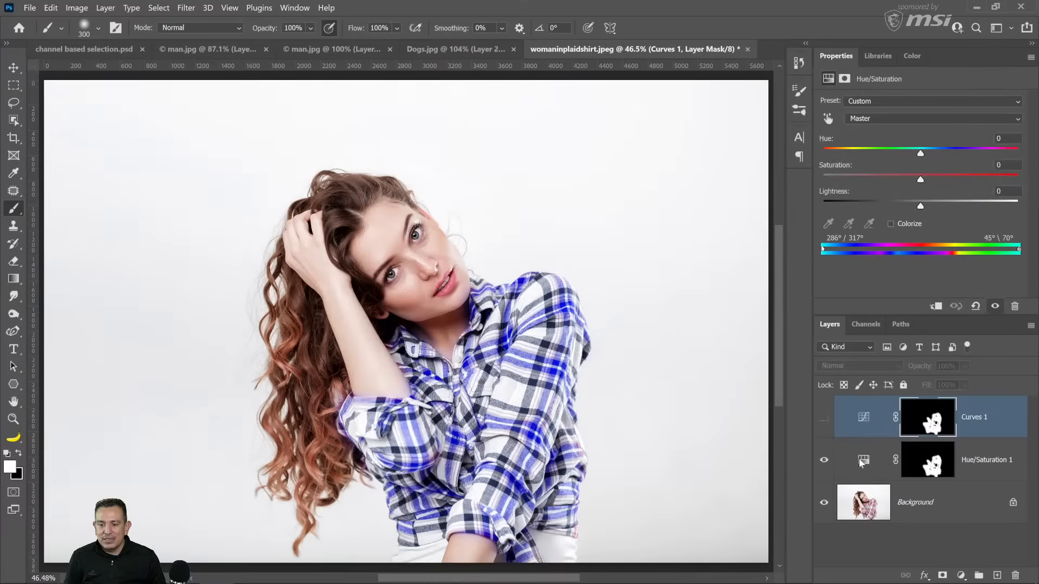
pyautogui.click(885, 120)
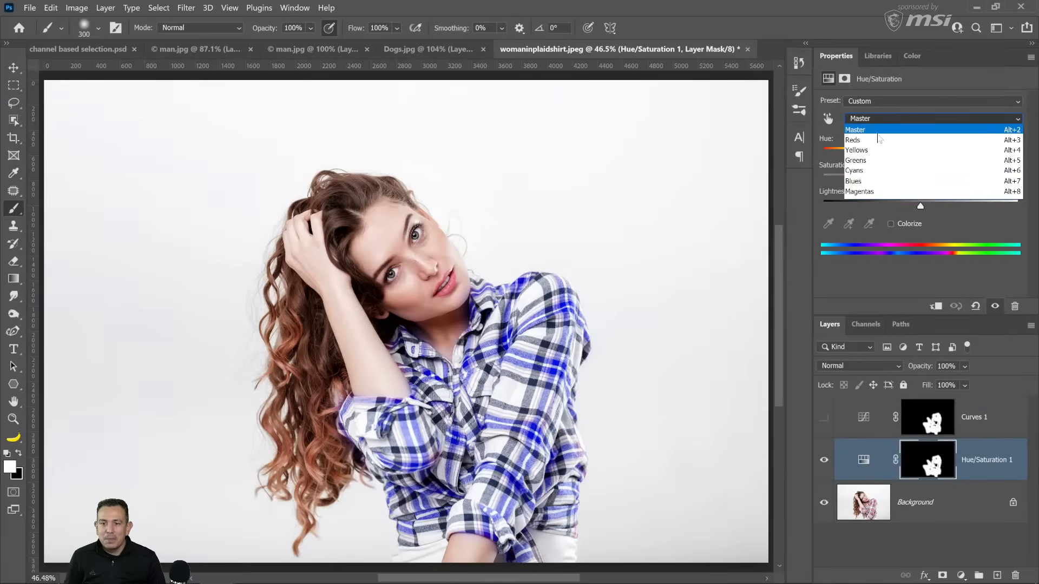
pyautogui.click(885, 137)
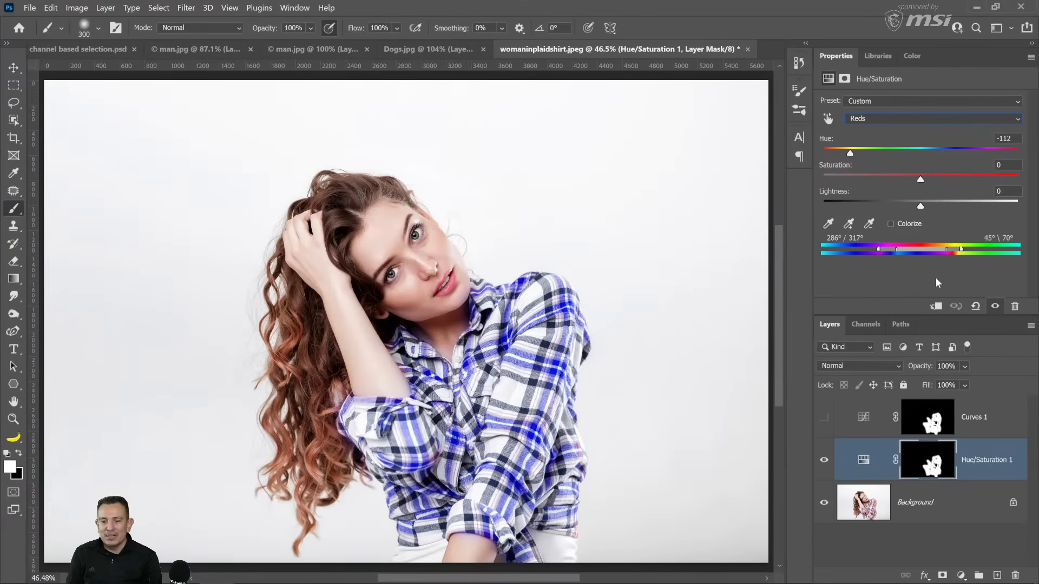
pyautogui.click(824, 421)
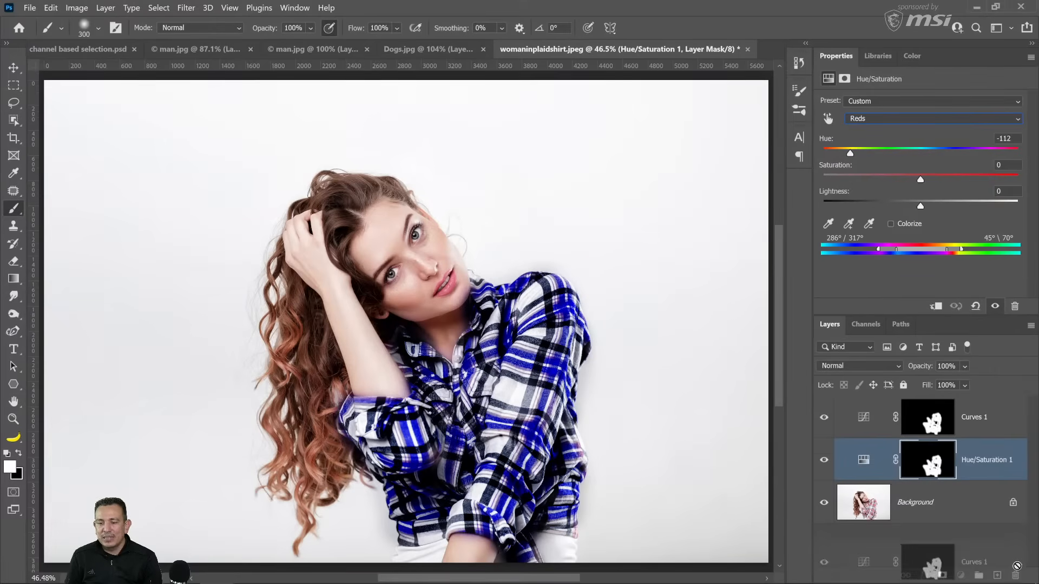
# Load the Curves layer's mask as a selection, hide that layer, and add a Selective Color adjustment masked to the shirt.
pyautogui.click(936, 431)
pyautogui.keyDown('ctrl'); pyautogui.click(936, 431); pyautogui.keyUp('ctrl')
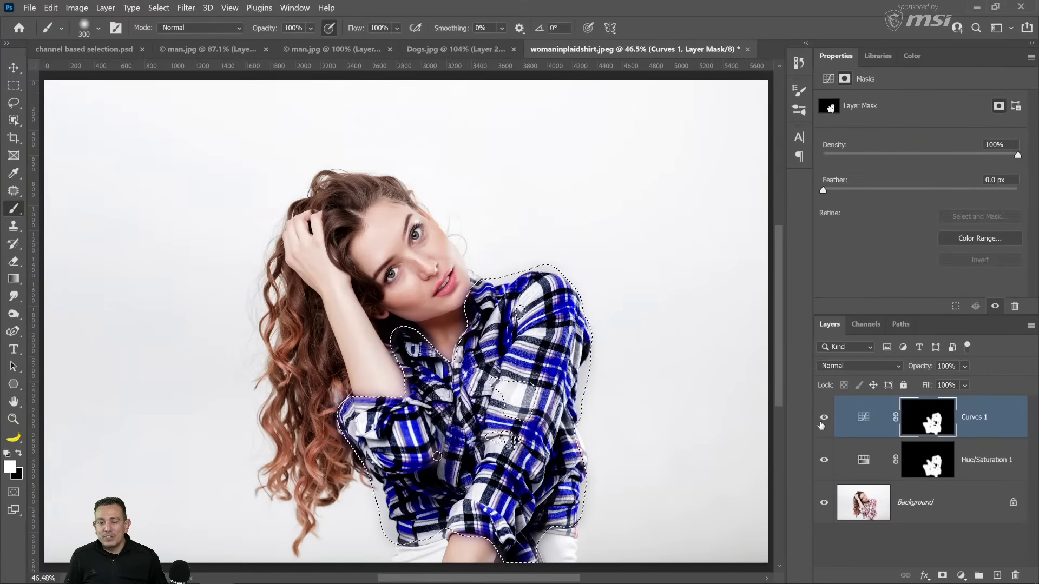
pyautogui.click(824, 417)
pyautogui.click(961, 575)
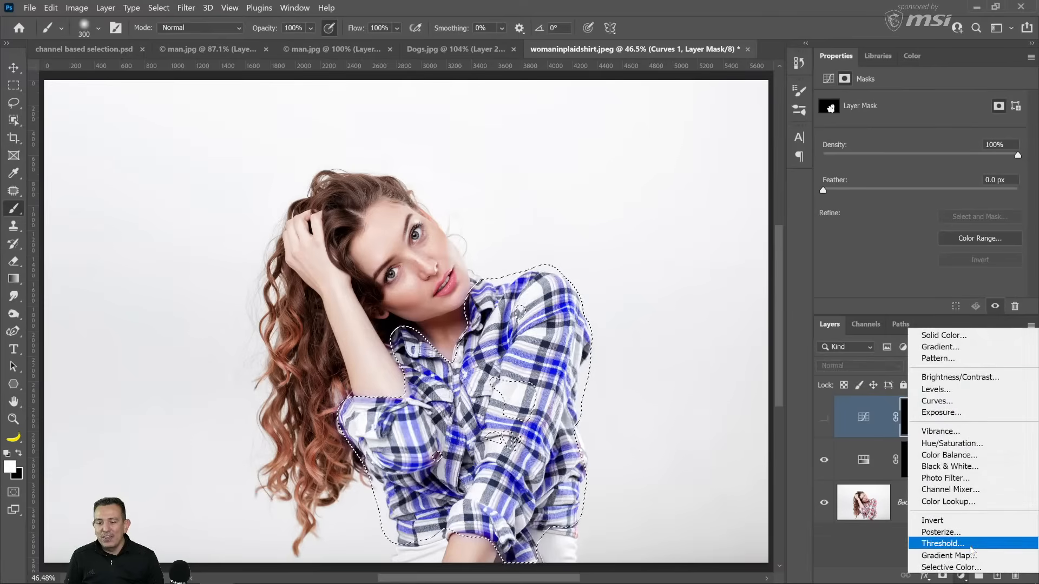
pyautogui.click(951, 567)
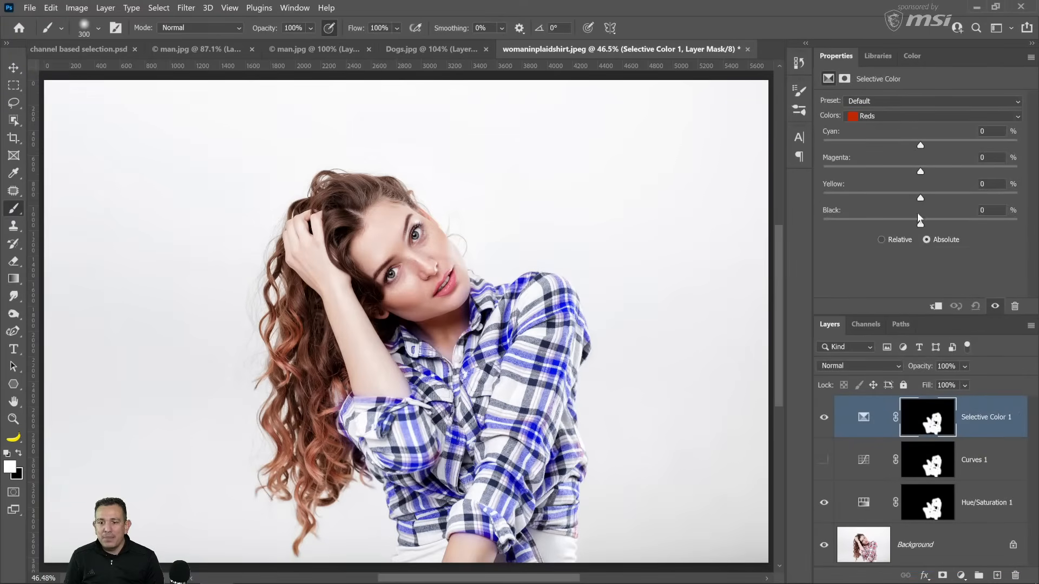
# Try raising Black for Reds and Neutrals and to +100% for Whites, and delete the Selective Color and Curves layers.
pyautogui.moveTo(920, 222); pyautogui.dragTo(942, 232)
pyautogui.click(887, 102)
pyautogui.click(868, 114)
pyautogui.click(860, 115)
pyautogui.click(902, 211)
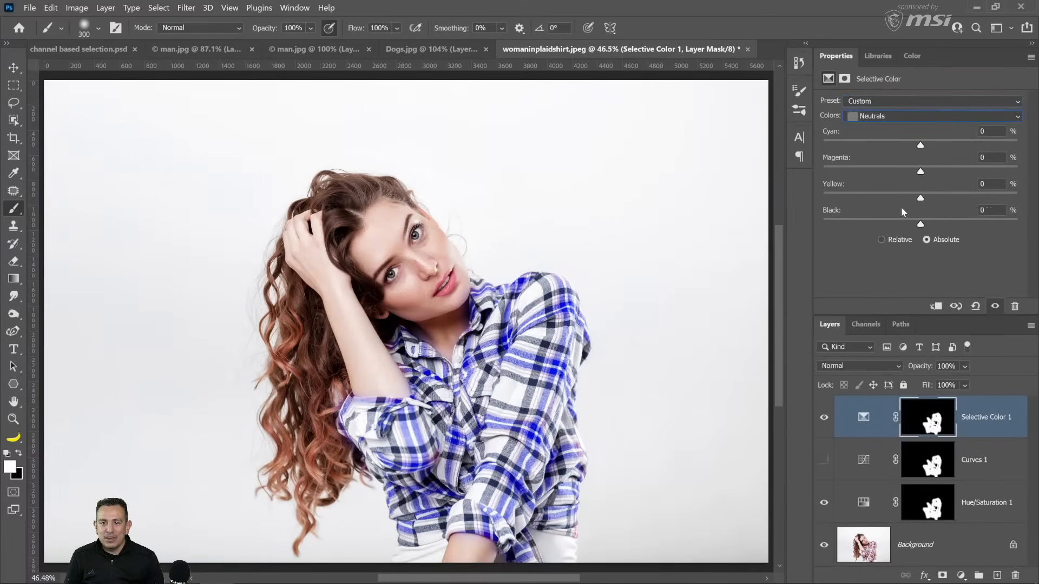
pyautogui.moveTo(919, 223); pyautogui.dragTo(962, 225)
pyautogui.click(890, 122)
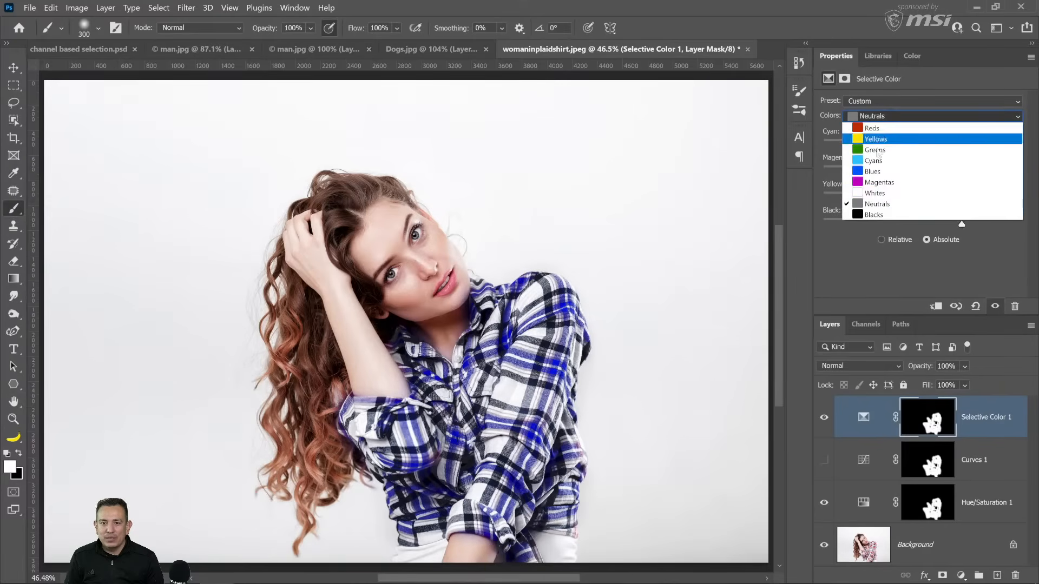
pyautogui.click(920, 205)
pyautogui.moveTo(920, 219); pyautogui.dragTo(1018, 224)
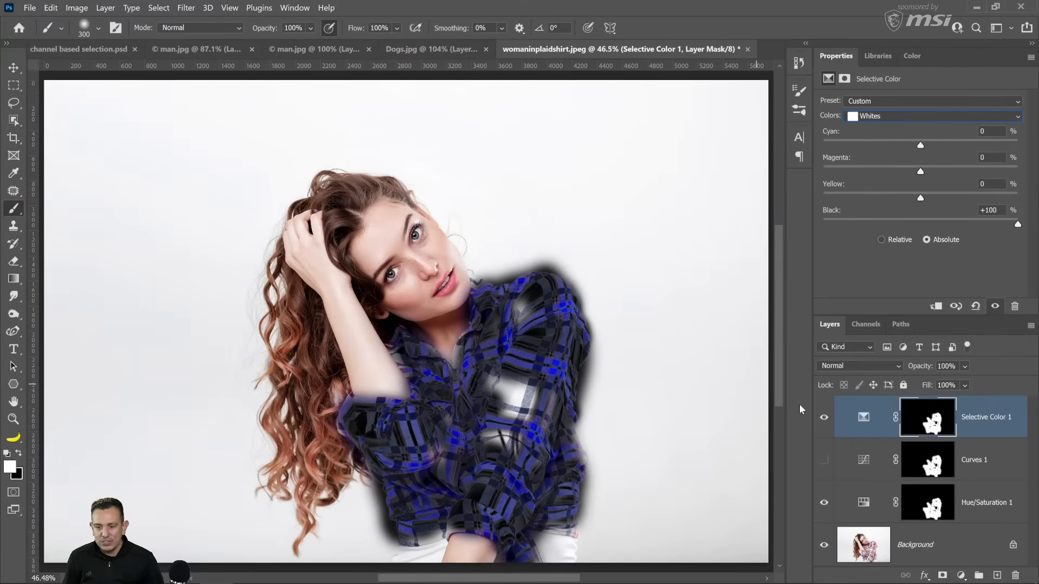
pyautogui.keyDown('shift'); pyautogui.click(862, 465); pyautogui.keyUp('shift')
pyautogui.press('Delete')
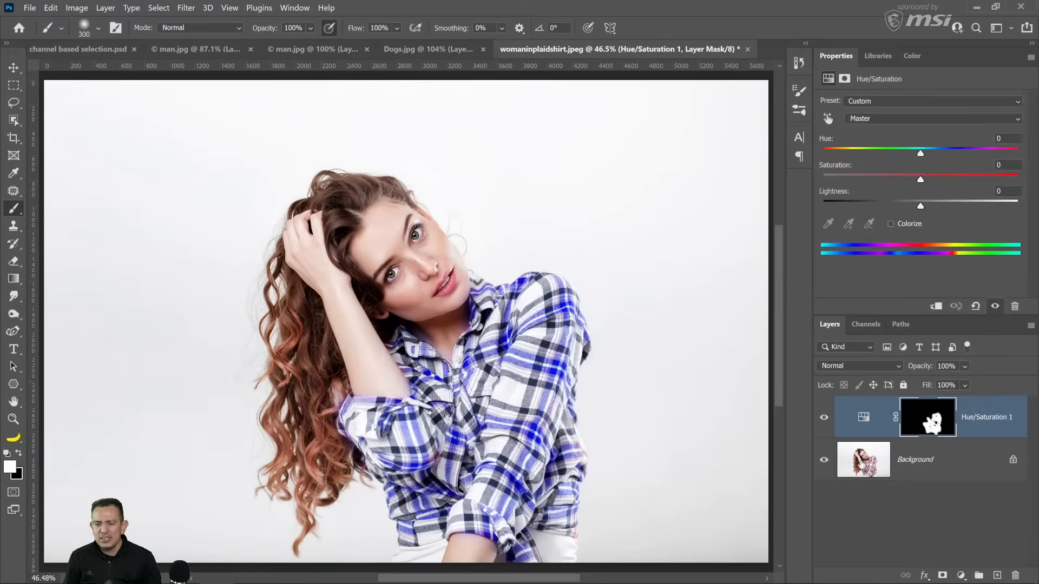
# Duplicate the Background layer, place the copy above the Hue/Saturation layer, and set its blend mode to Difference.
pyautogui.click(868, 475)
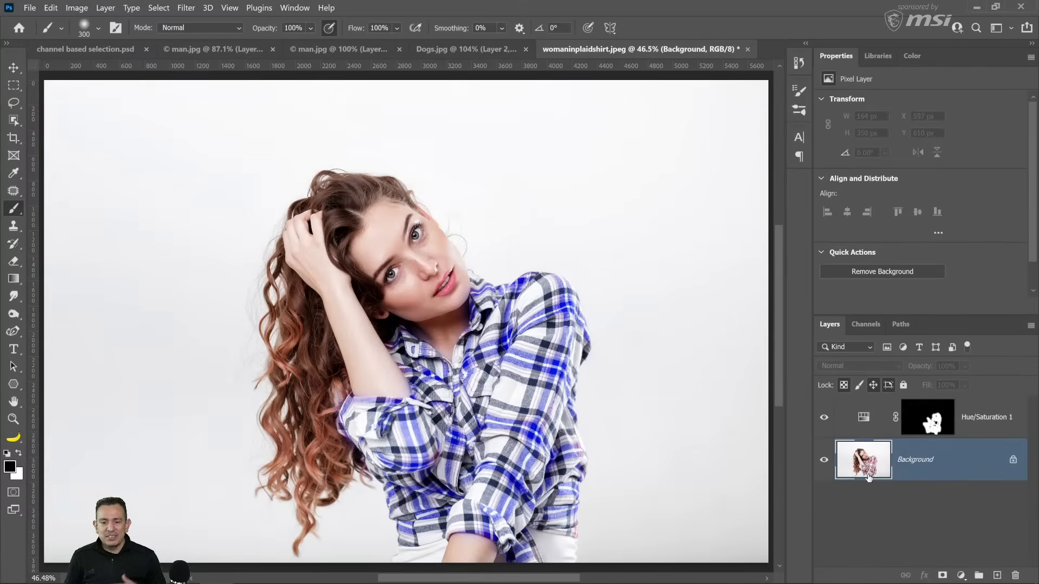
pyautogui.moveTo(867, 476); pyautogui.dragTo(871, 480)
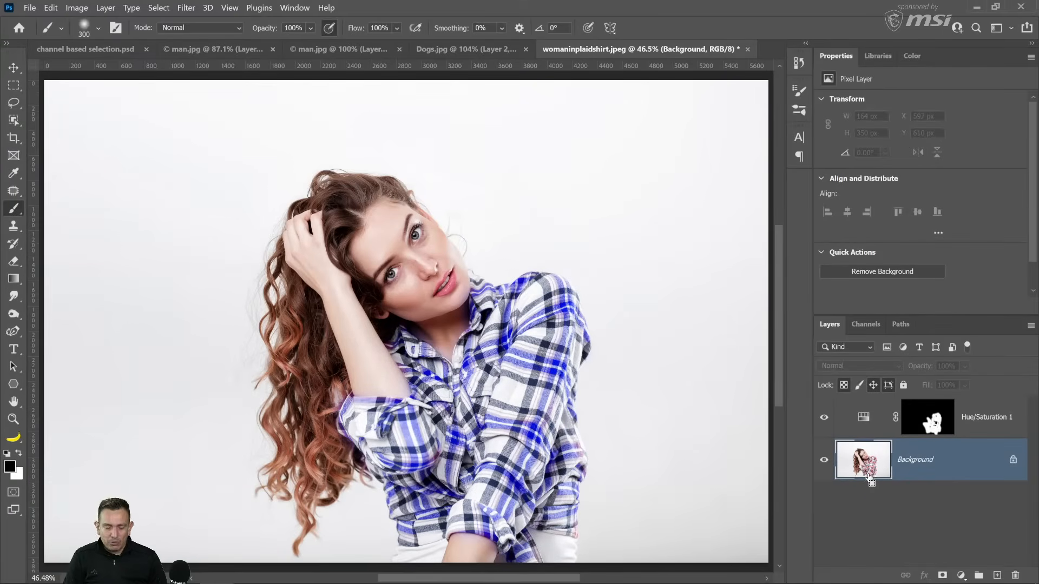
pyautogui.hotkey('ctrl', 'j')
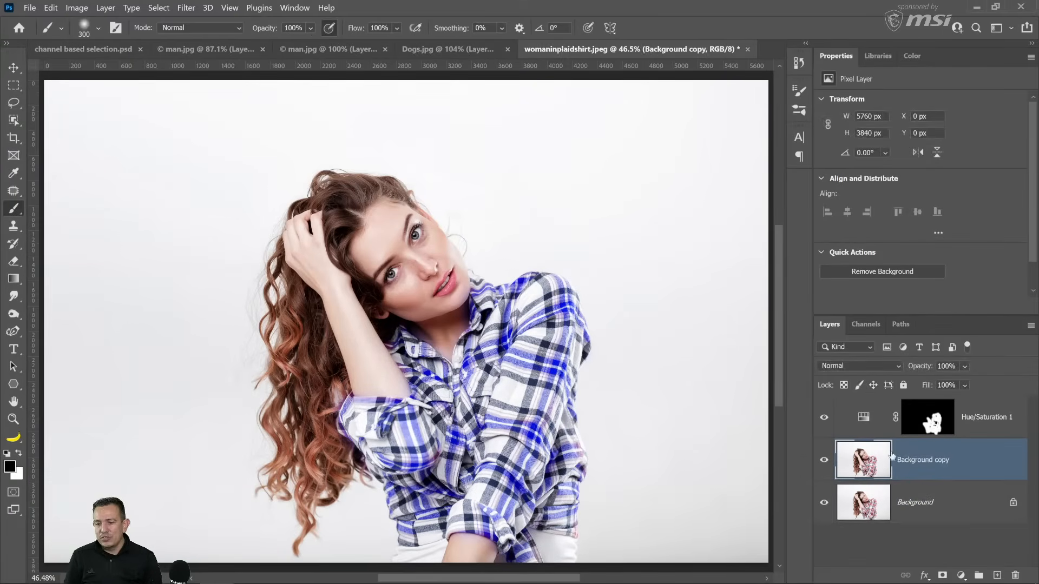
pyautogui.moveTo(862, 472); pyautogui.dragTo(959, 430)
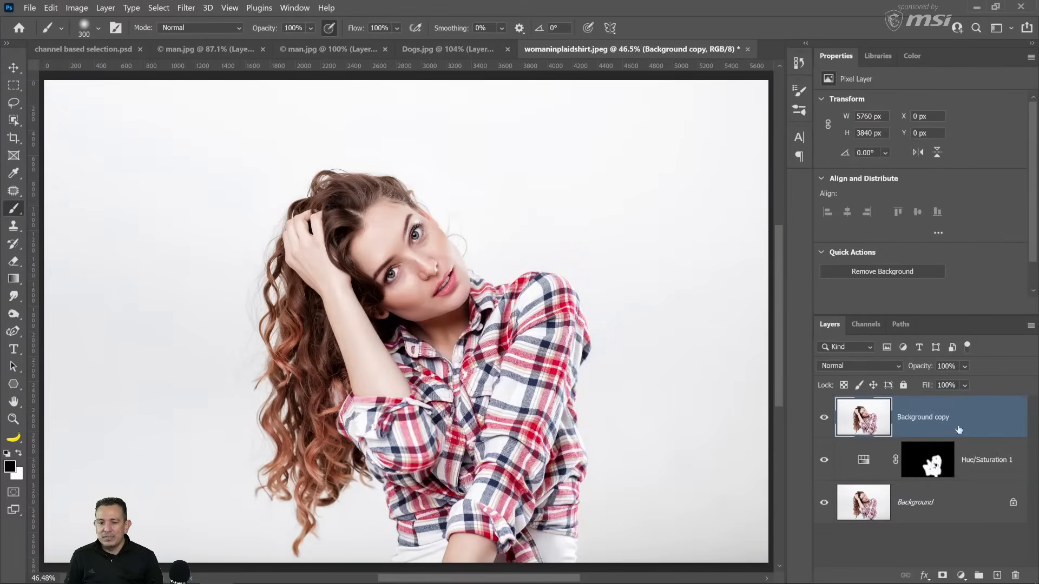
pyautogui.click(847, 364)
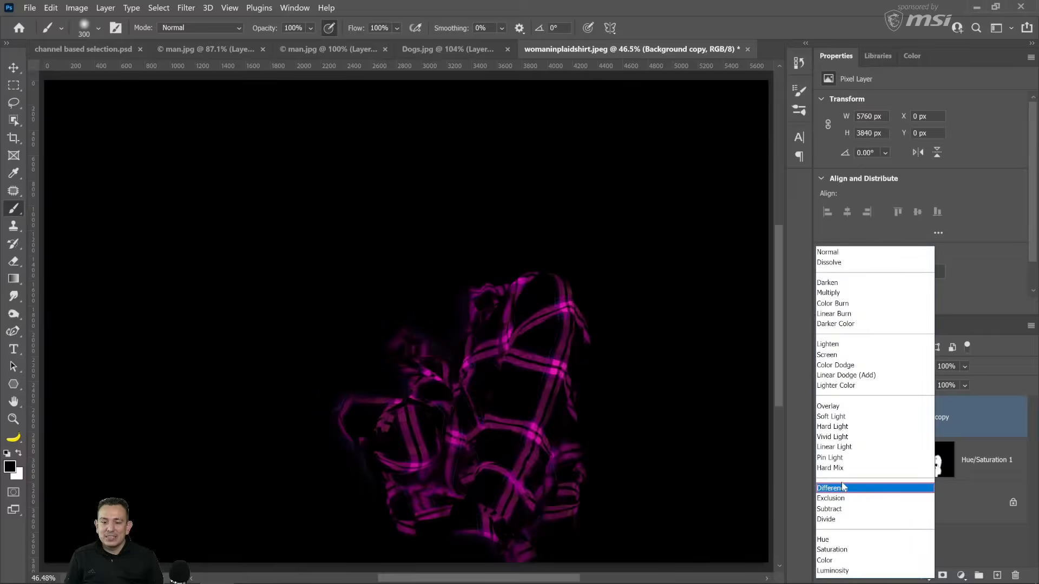
pyautogui.click(844, 489)
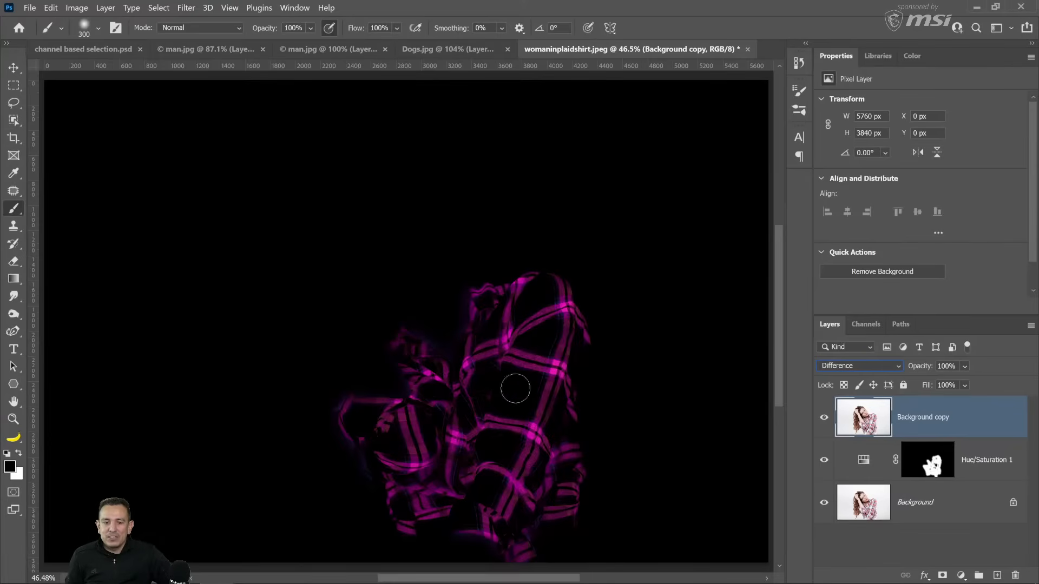
# Hide and reshow the Hue/Saturation layer to examine how it contributes to the Difference result.
pyautogui.click(865, 466)
pyautogui.press('x')
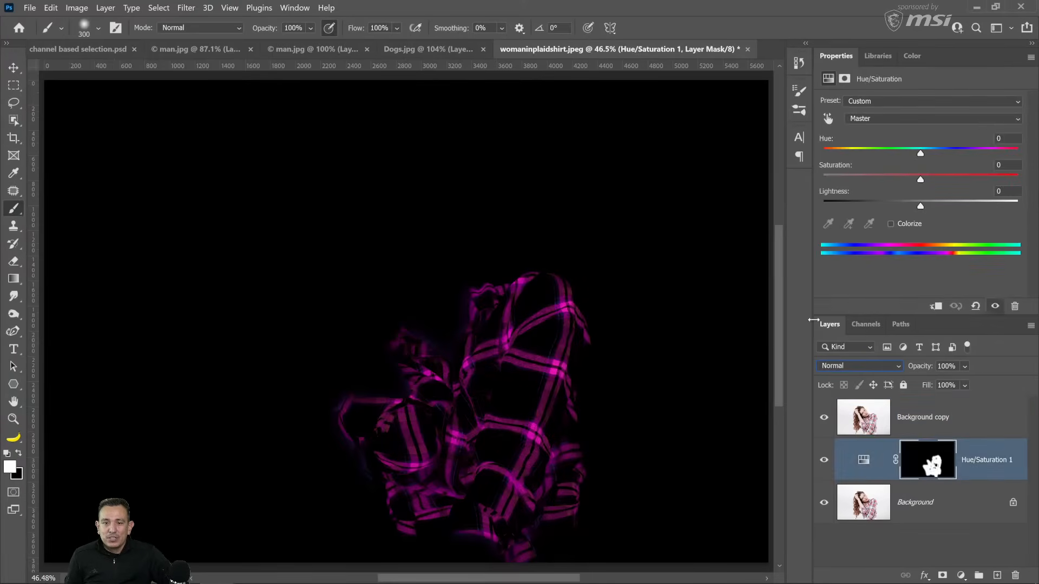
pyautogui.click(824, 460)
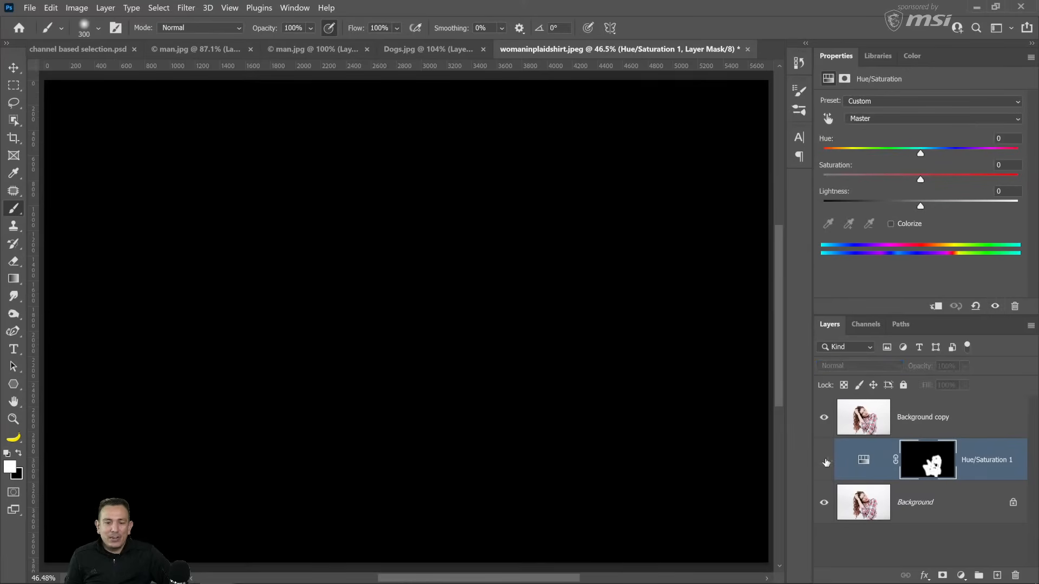
pyautogui.click(824, 460)
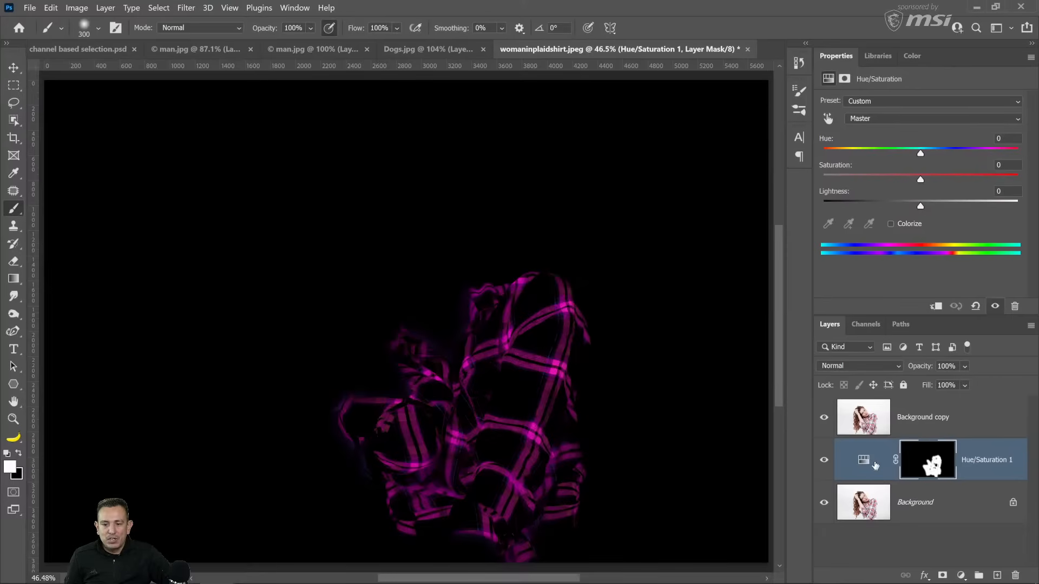
pyautogui.click(864, 460)
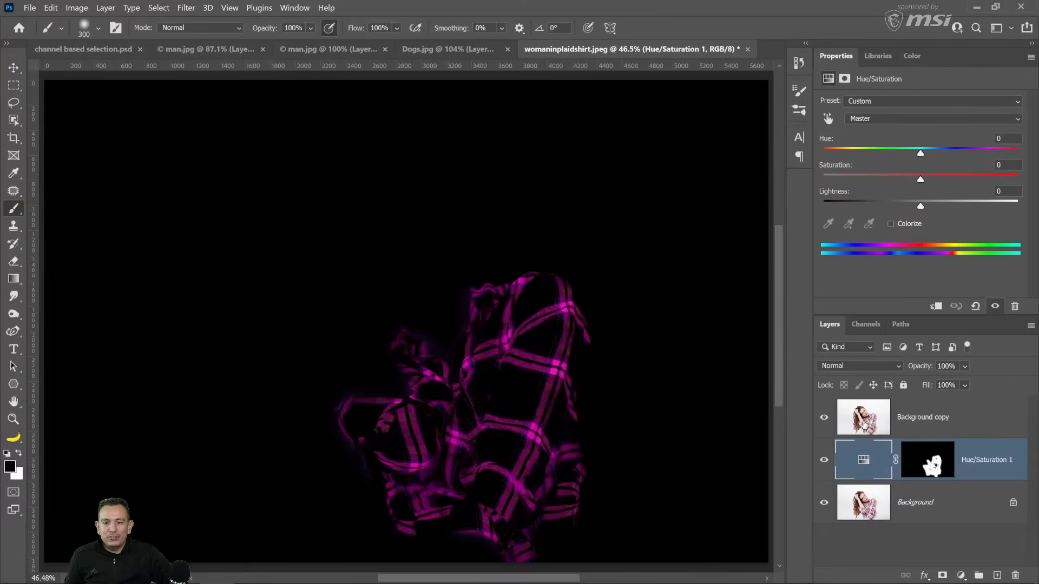
# Load the luminosity of the composite Difference image as a selection with the Background copy layer active.
pyautogui.click(864, 427)
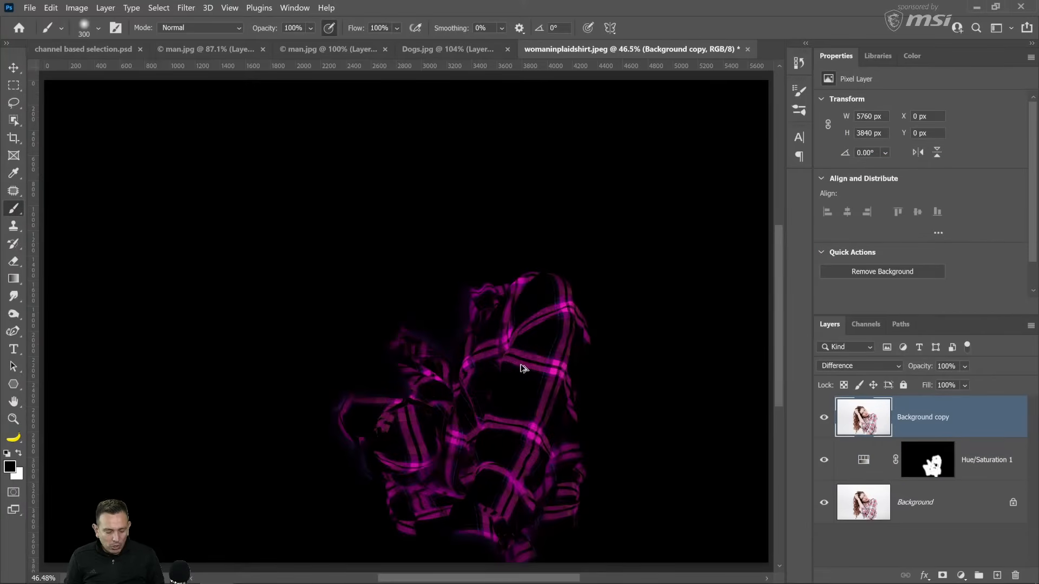
pyautogui.hotkey('ctrl', 'alt', '2')
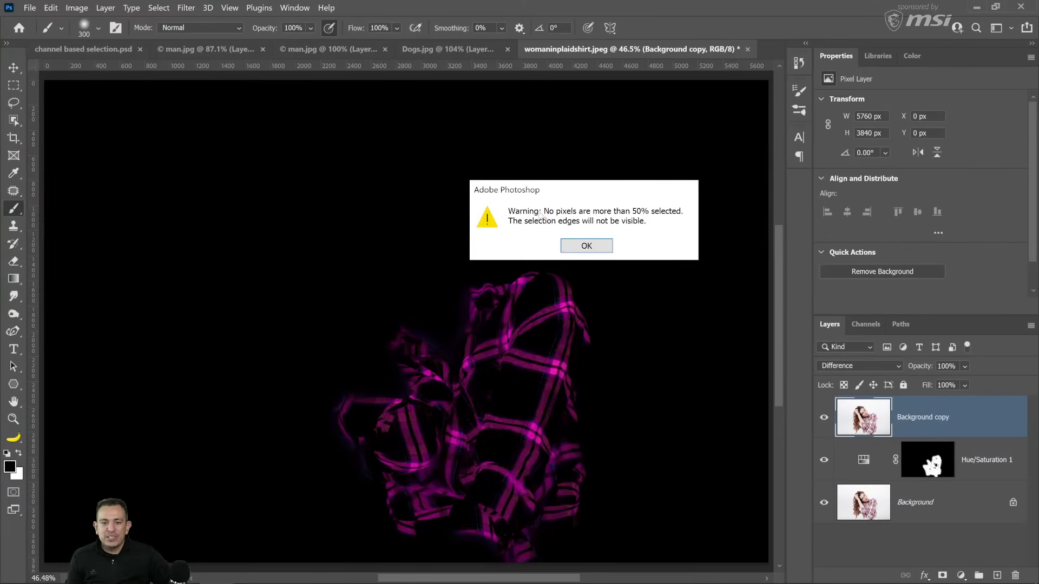
pyautogui.click(586, 246)
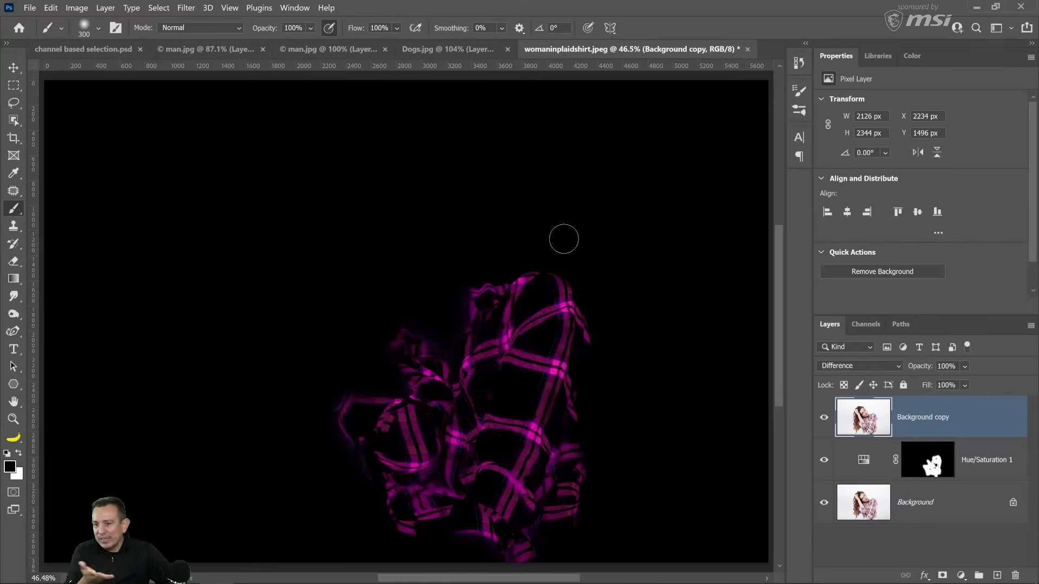
# Delete the Background copy layer and add a Curves adjustment layer masked by the luminosity selection.
pyautogui.moveTo(847, 430); pyautogui.dragTo(1020, 572)
pyautogui.click(960, 575)
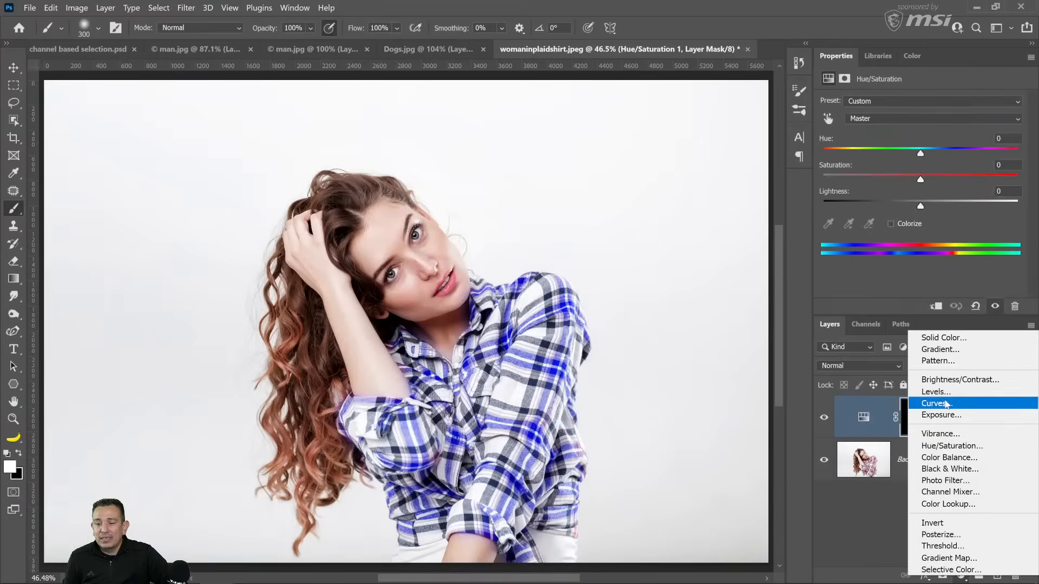
pyautogui.click(944, 403)
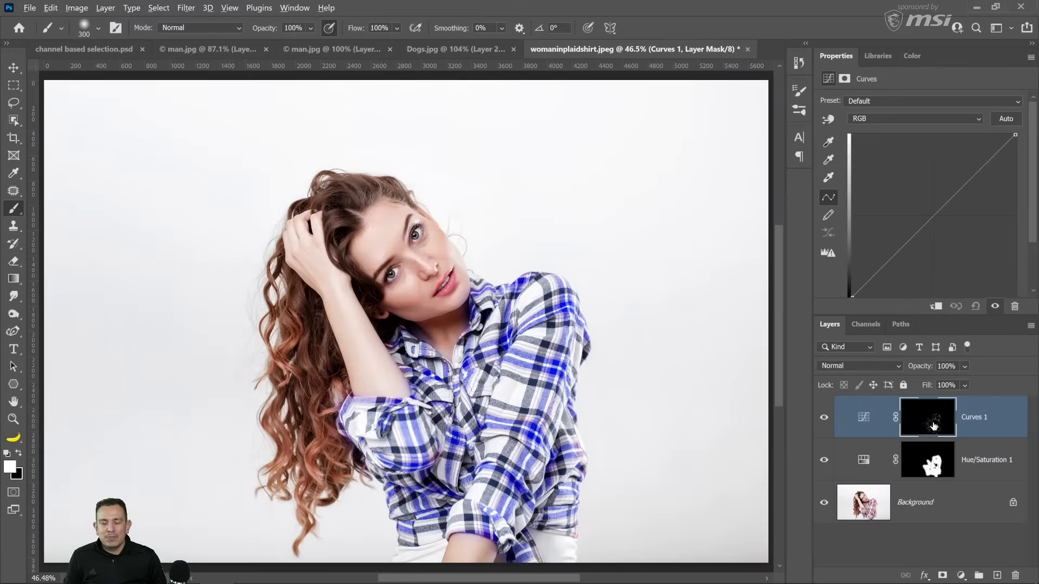
# Display the Curves layer's mask alone and brighten its stripes with a Curves adjustment mapping input 47 to output 218.
pyautogui.keyDown('alt'); pyautogui.click(930, 419); pyautogui.keyUp('alt')
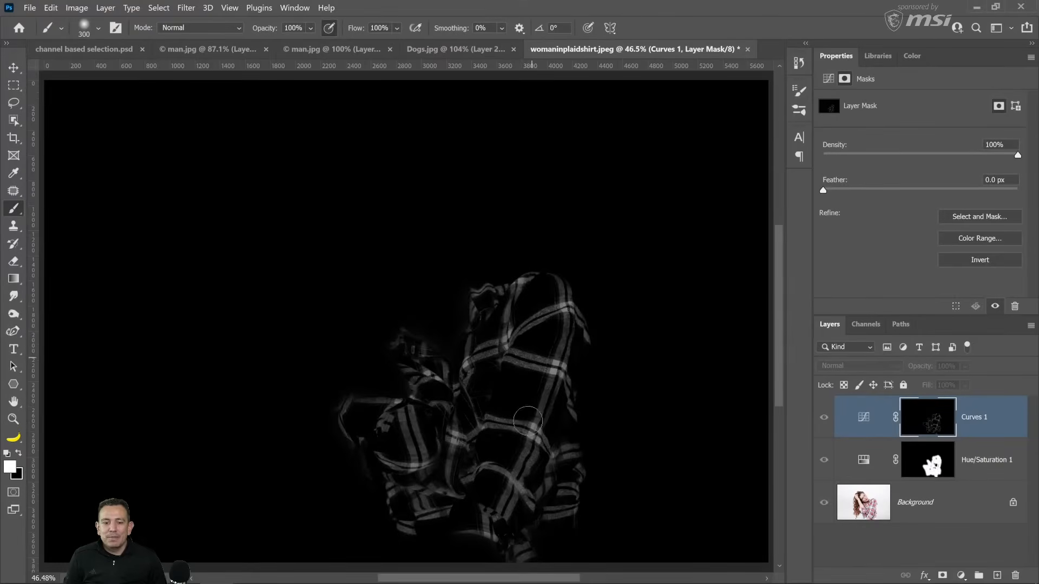
pyautogui.click(13, 419)
pyautogui.click(542, 434)
pyautogui.click(541, 434)
pyautogui.click(541, 434)
pyautogui.click(542, 434)
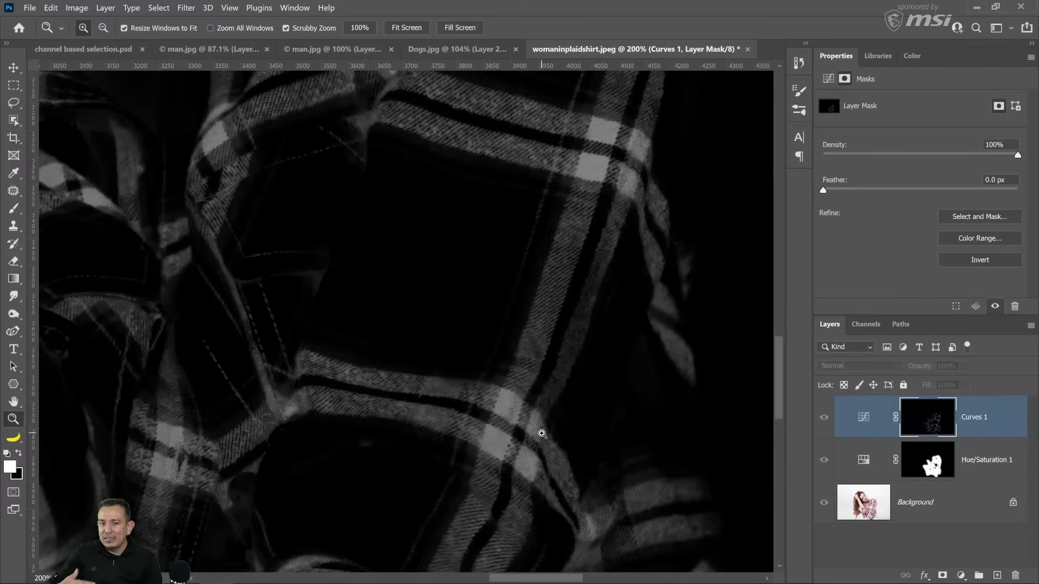
pyautogui.click(77, 8)
pyautogui.moveTo(96, 38)
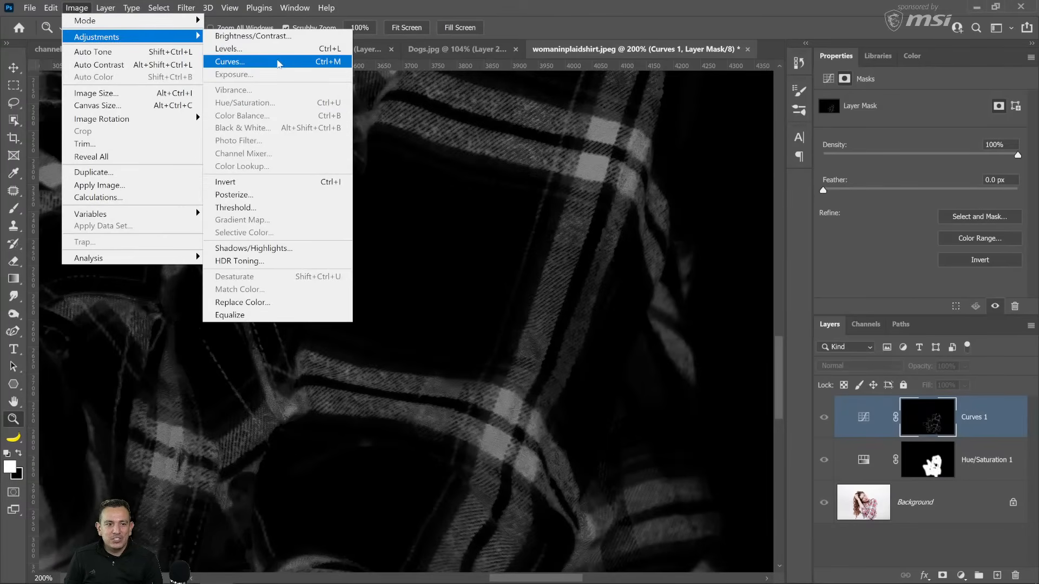
pyautogui.click(238, 62)
pyautogui.moveTo(688, 173); pyautogui.dragTo(657, 142)
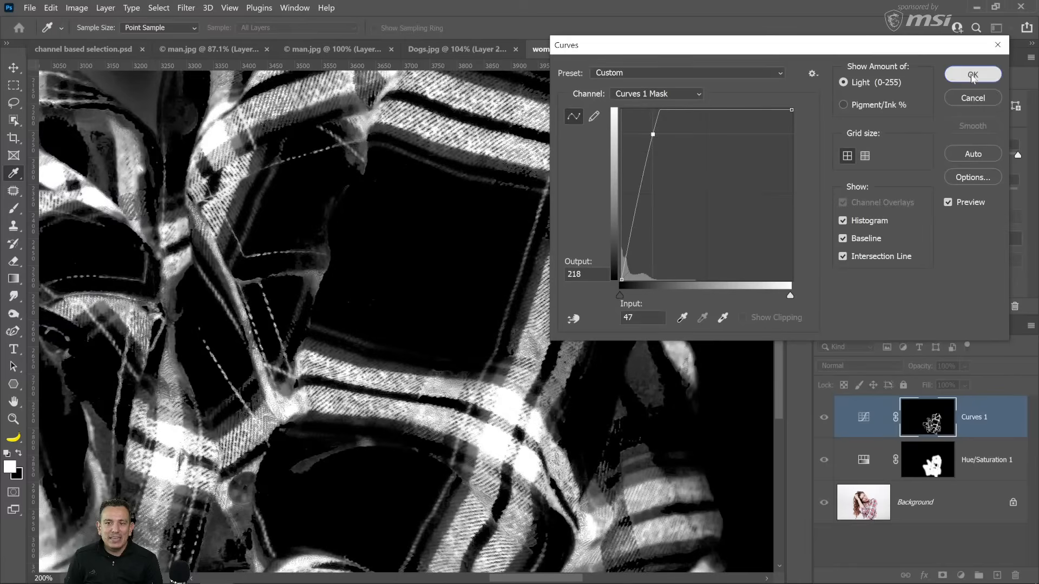
pyautogui.click(973, 75)
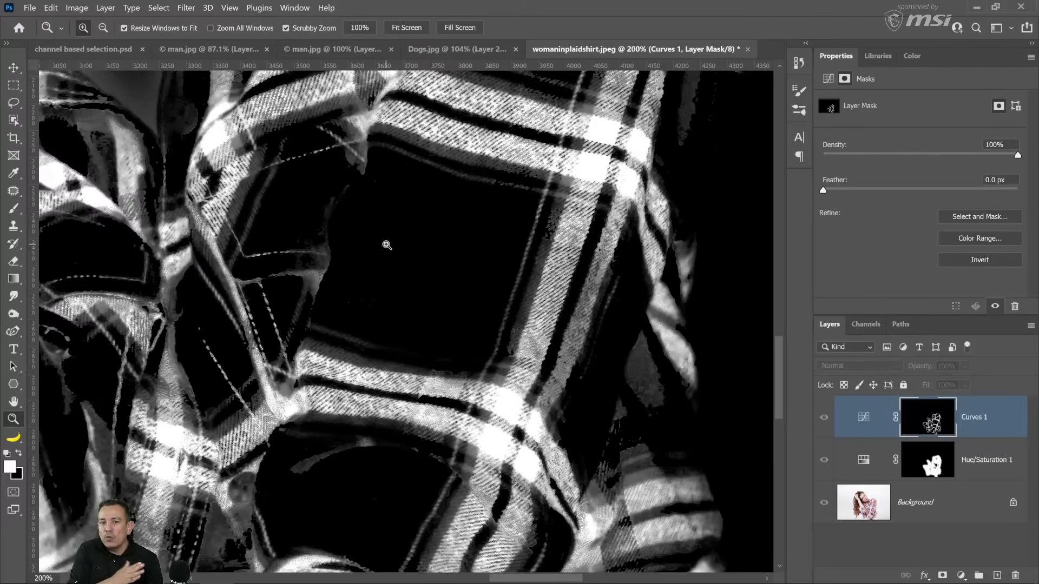
pyautogui.rightClick(387, 245)
pyautogui.click(403, 251)
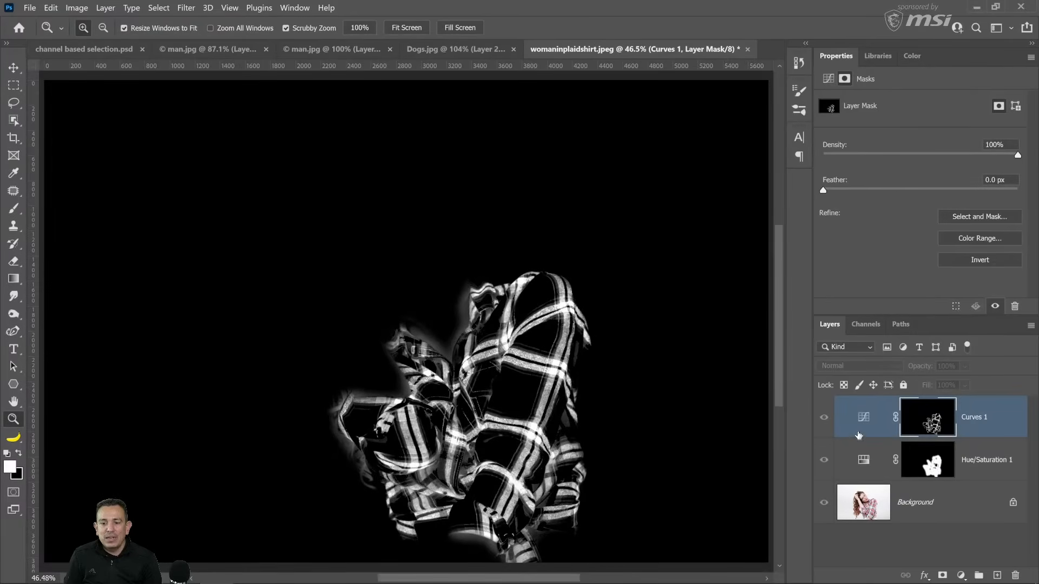
# Return from the mask view to the image and darken the shirt's masked stripes by pulling the Curves layer's midtones down.
pyautogui.click(870, 489)
pyautogui.click(864, 426)
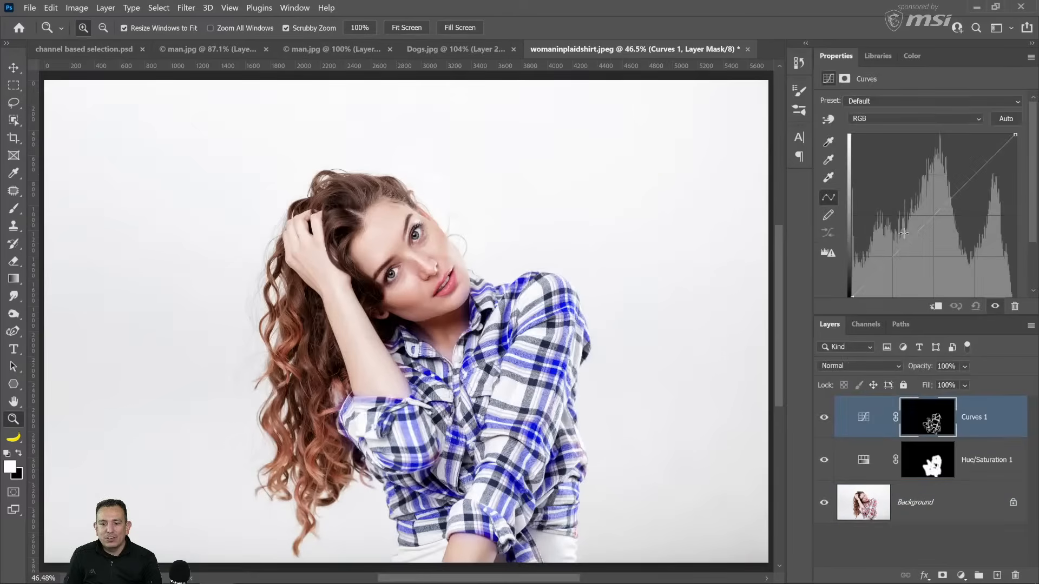
pyautogui.moveTo(914, 237); pyautogui.dragTo(937, 269)
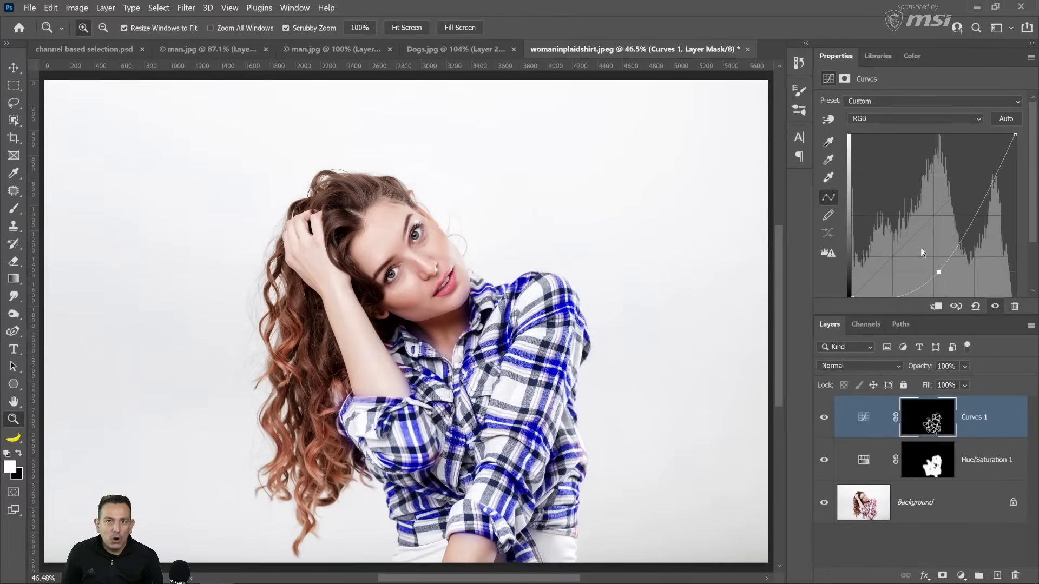
# Refine the Curves layer's mask with Levels, moving the midtone input toward white to darken the mask's greys.
pyautogui.click(929, 432)
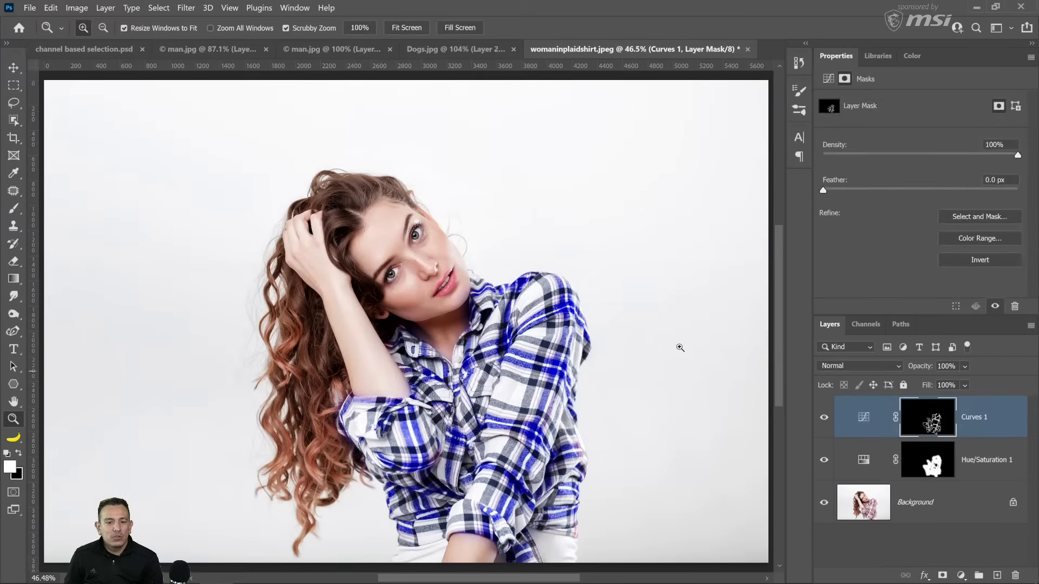
pyautogui.click(77, 7)
pyautogui.moveTo(98, 36)
pyautogui.click(264, 52)
pyautogui.moveTo(831, 208)
pyautogui.mouseDown()
pyautogui.moveTo(718, 207)
pyautogui.moveTo(835, 211)
pyautogui.moveTo(639, 224)
pyautogui.moveTo(849, 215)
pyautogui.mouseUp()
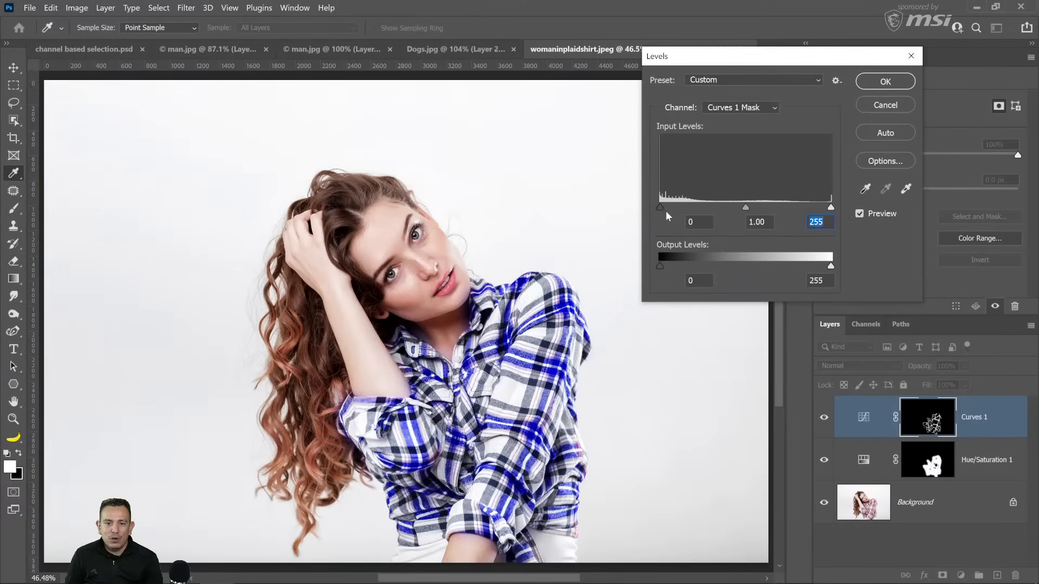
pyautogui.moveTo(670, 208)
pyautogui.mouseDown()
pyautogui.moveTo(716, 211)
pyautogui.moveTo(670, 216)
pyautogui.moveTo(713, 222)
pyautogui.moveTo(660, 215)
pyautogui.mouseUp()
pyautogui.moveTo(743, 208); pyautogui.dragTo(770, 206)
pyautogui.click(869, 88)
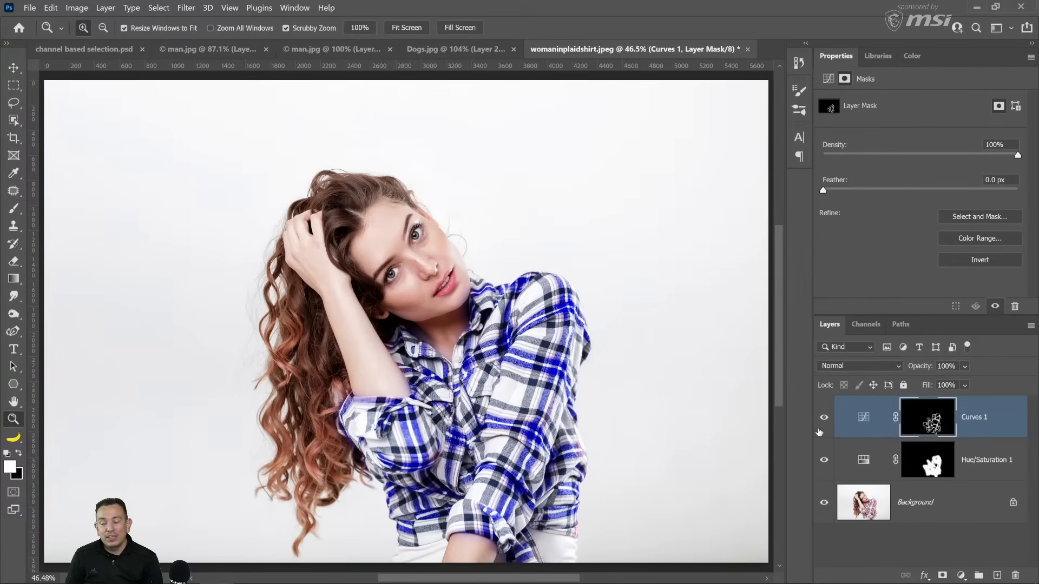
# Hide and reshow the Curves layer to compare the shirt's stripes before and after the adjustment.
pyautogui.click(819, 425)
pyautogui.click(819, 424)
pyautogui.click(819, 425)
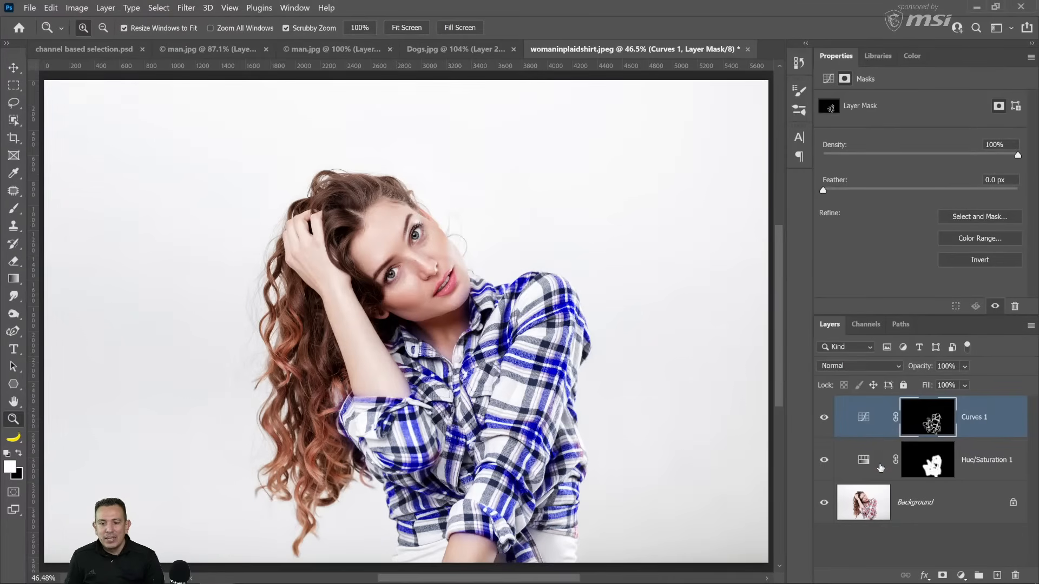
# Delete the Curves and Hue/Saturation adjustment layers and add a Selective Color adjustment layer above the Background.
pyautogui.keyDown('shift'); pyautogui.click(875, 469); pyautogui.keyUp('shift')
pyautogui.press('Delete')
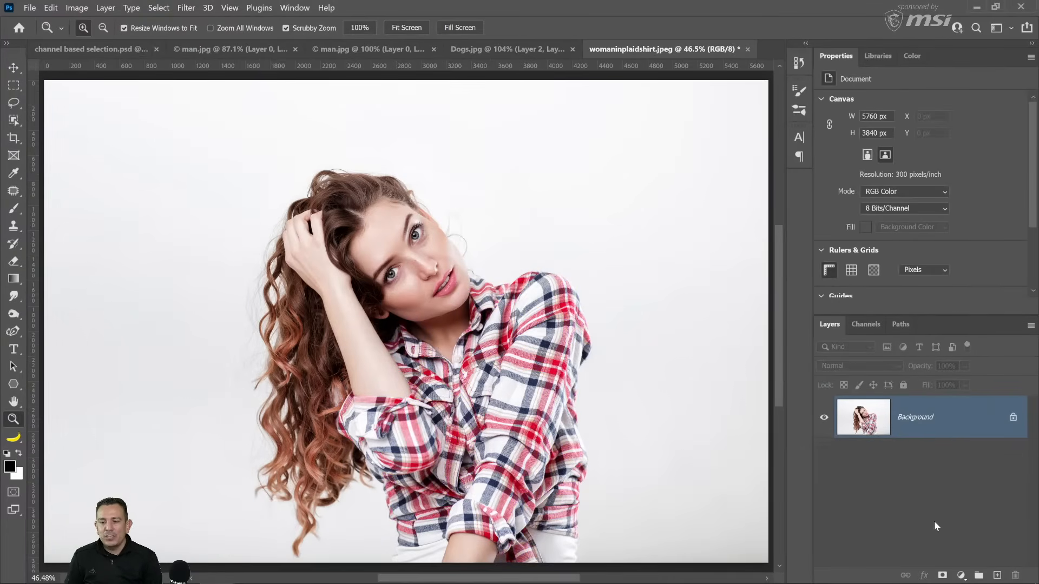
pyautogui.click(962, 575)
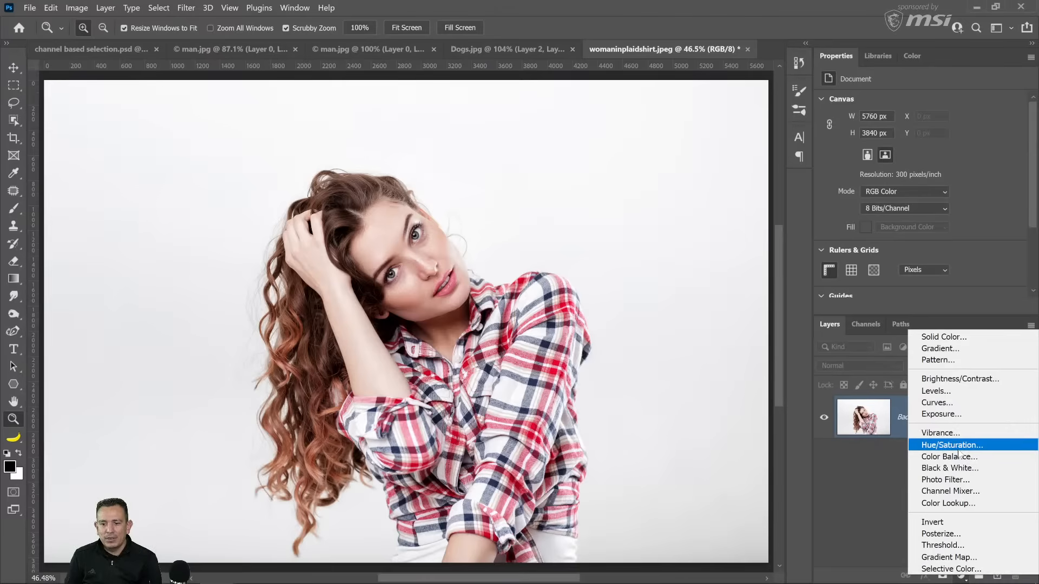
pyautogui.click(955, 570)
# Set the Selective Color adjustment for Blacks to Yellow -11% and Cyan -17%.
pyautogui.click(898, 116)
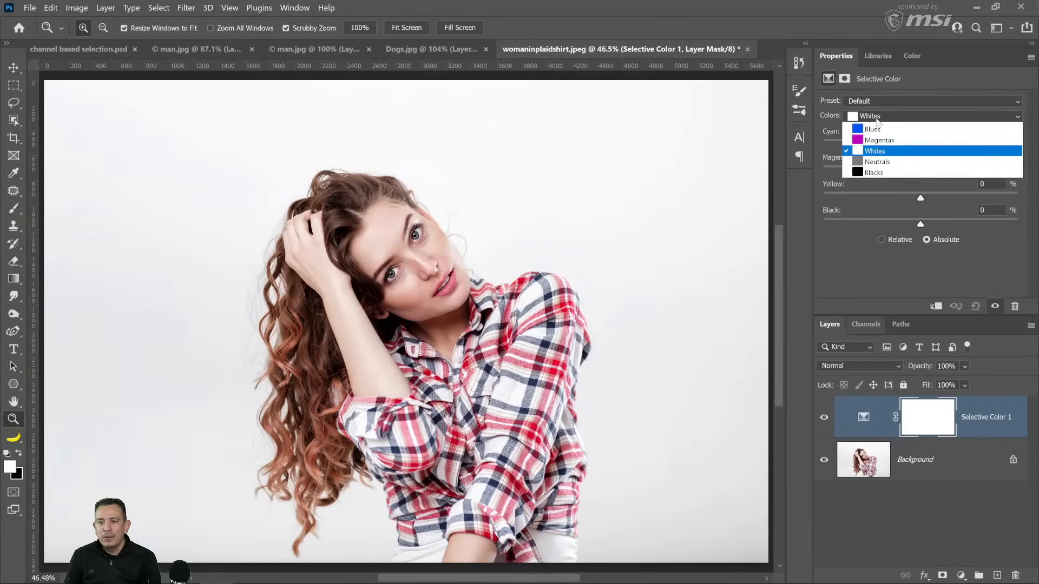
pyautogui.click(881, 206)
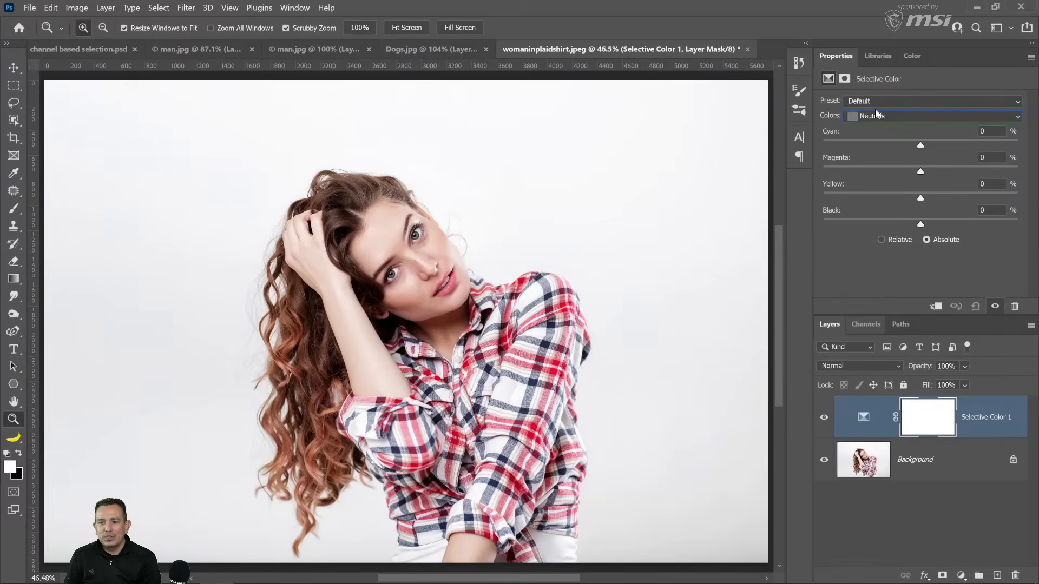
pyautogui.click(877, 116)
pyautogui.click(941, 220)
pyautogui.moveTo(922, 202); pyautogui.dragTo(911, 202)
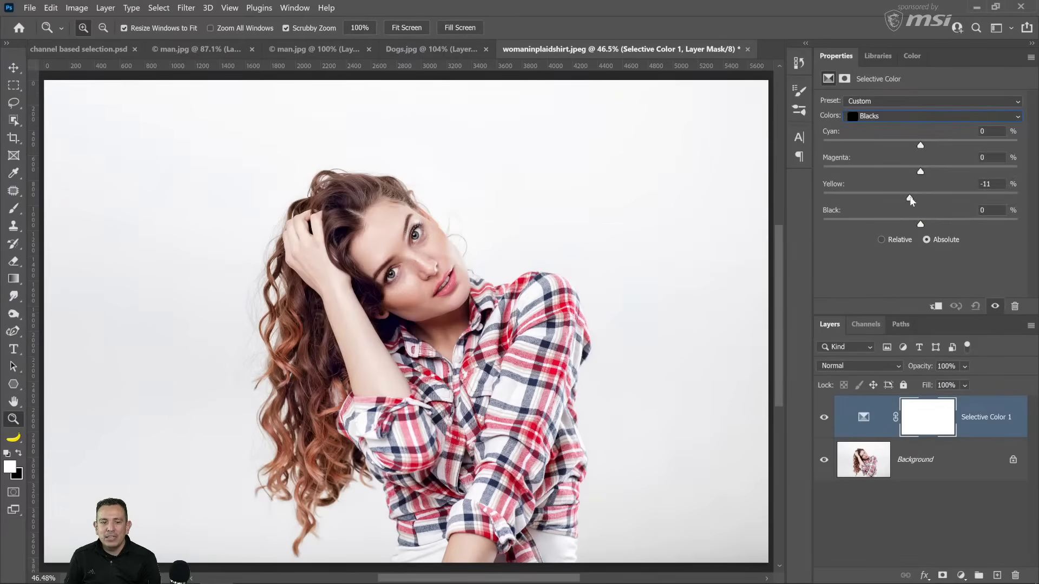
pyautogui.moveTo(921, 147); pyautogui.dragTo(907, 154)
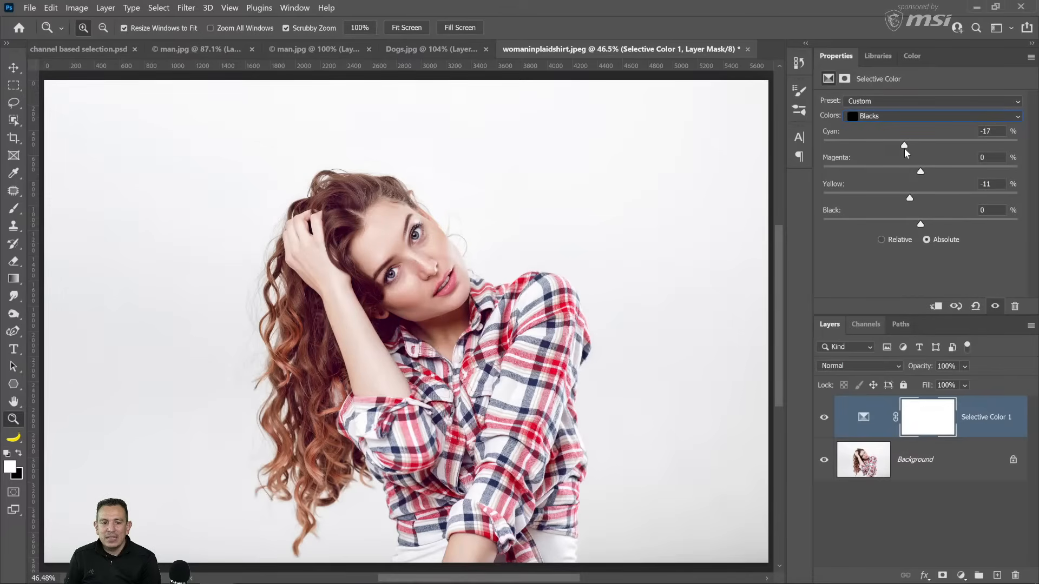
# Hide and reshow the Selective Color layer repeatedly to examine its effect on the dark tones.
pyautogui.click(826, 435)
pyautogui.click(826, 434)
pyautogui.click(826, 434)
pyautogui.click(825, 432)
pyautogui.click(826, 433)
pyautogui.click(826, 433)
pyautogui.click(826, 433)
# Duplicate the Background layer, place the copy above the Selective Color layer and set its blend mode to Difference.
pyautogui.moveTo(865, 468); pyautogui.dragTo(995, 575)
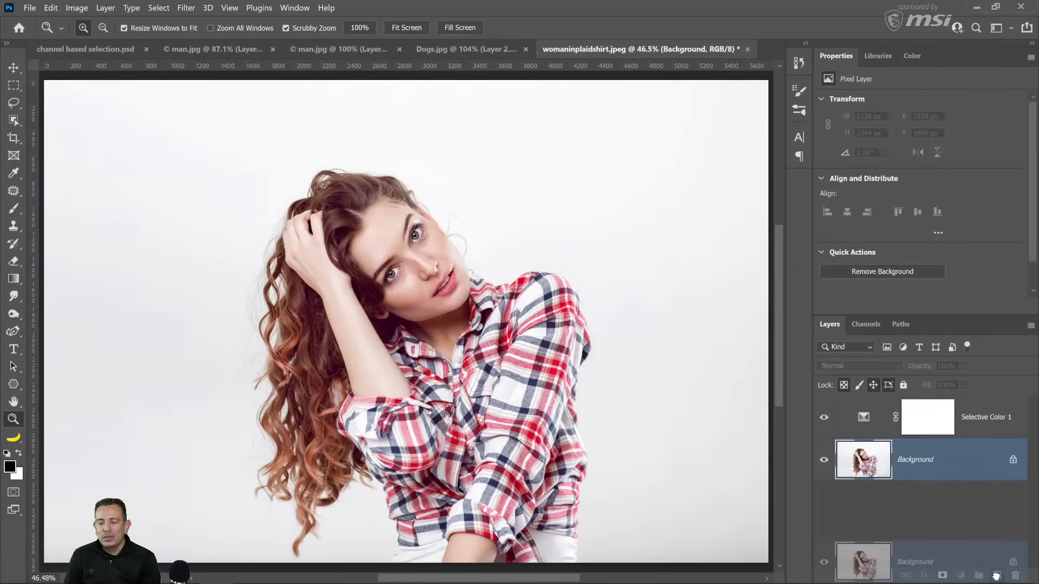
pyautogui.moveTo(995, 575); pyautogui.dragTo(996, 575)
pyautogui.moveTo(869, 469); pyautogui.dragTo(862, 400)
pyautogui.click(859, 366)
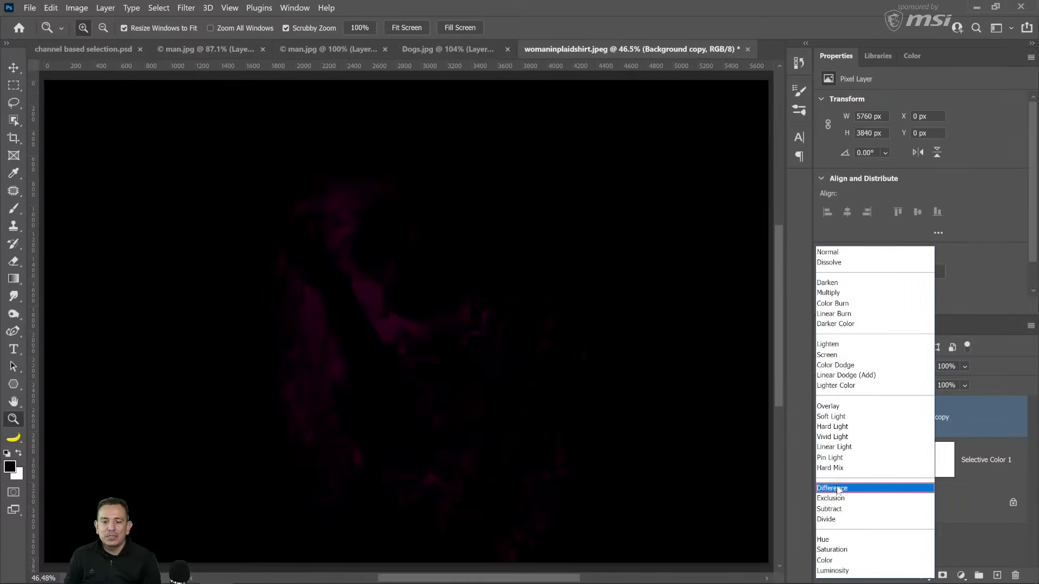
pyautogui.click(837, 488)
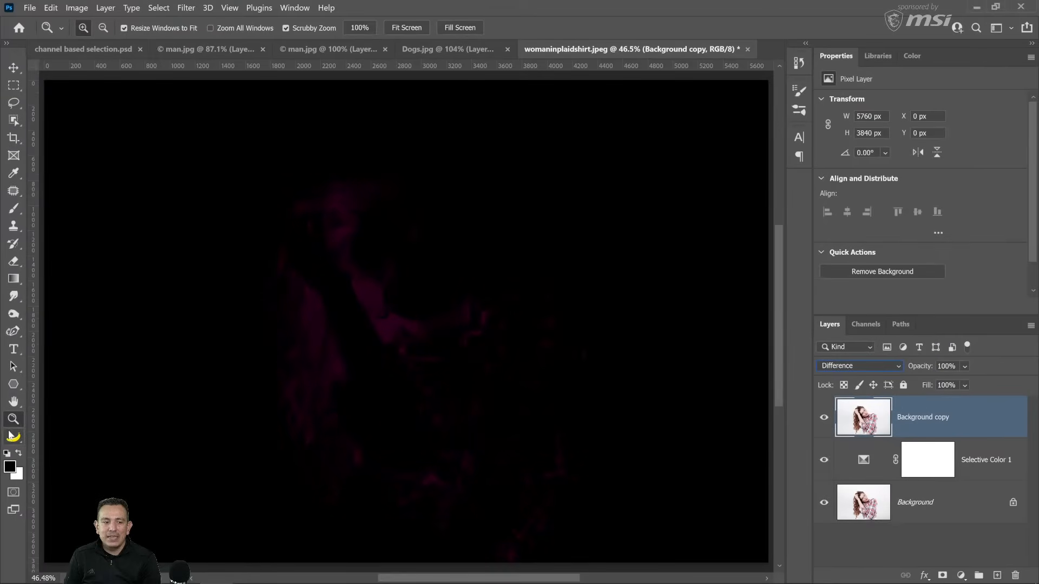
# Inspect the Difference result up close around the hair and shirt, then fit the whole image on screen.
pyautogui.moveTo(347, 312); pyautogui.dragTo(348, 313)
pyautogui.rightClick(552, 341)
pyautogui.click(565, 345)
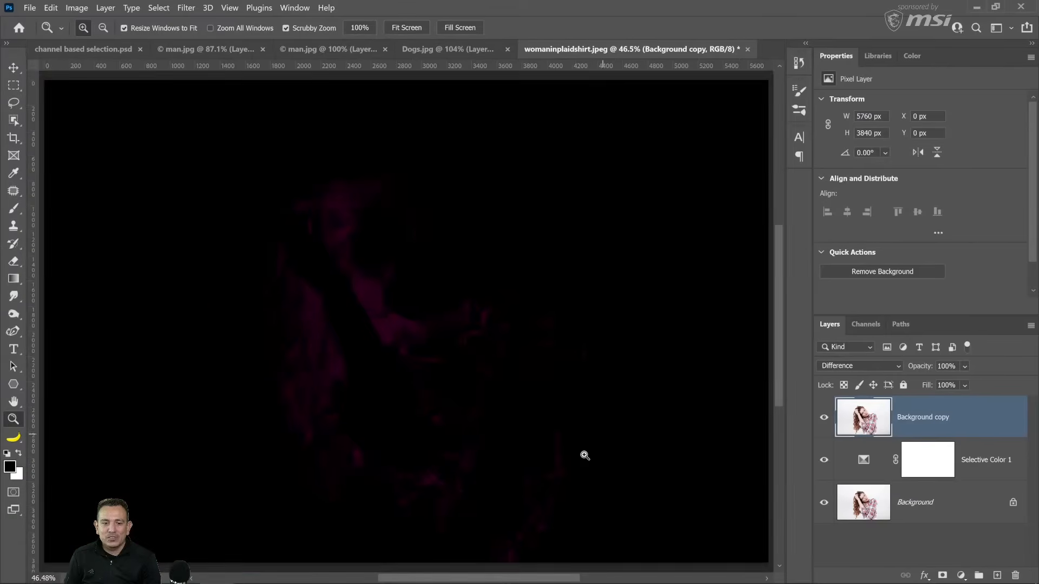
pyautogui.moveTo(581, 462); pyautogui.dragTo(573, 461)
pyautogui.rightClick(383, 333)
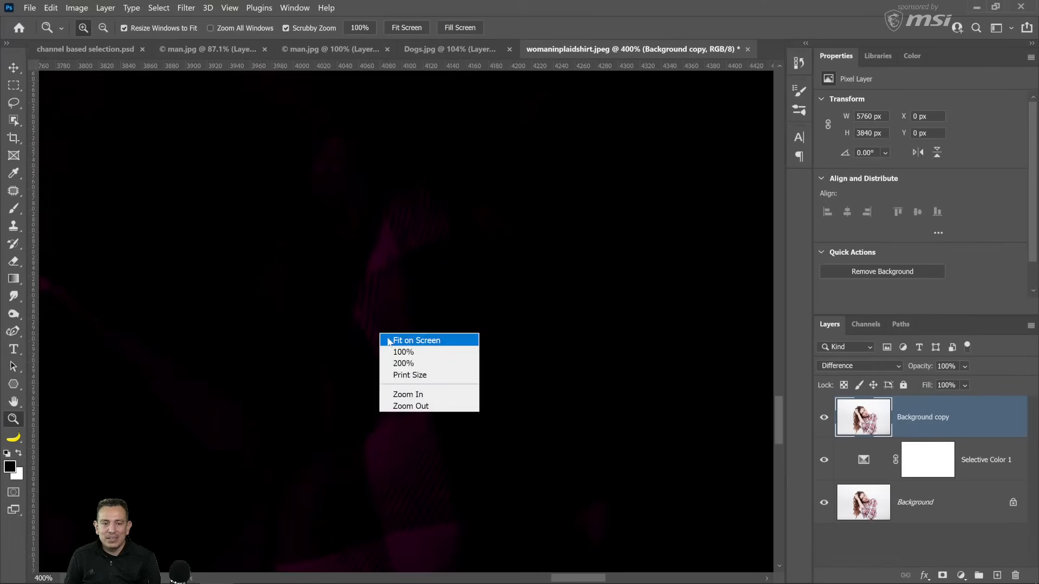
pyautogui.click(395, 337)
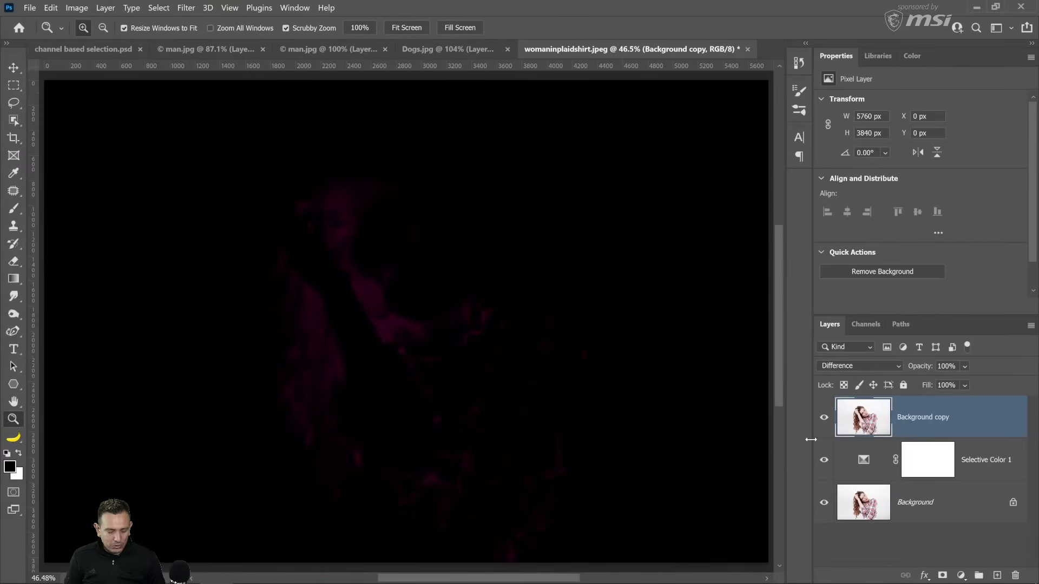
# Add a Curves adjustment layer masked by the Difference image's luminosity selection and delete the Background copy layer.
pyautogui.hotkey('ctrl', 'alt', '2')
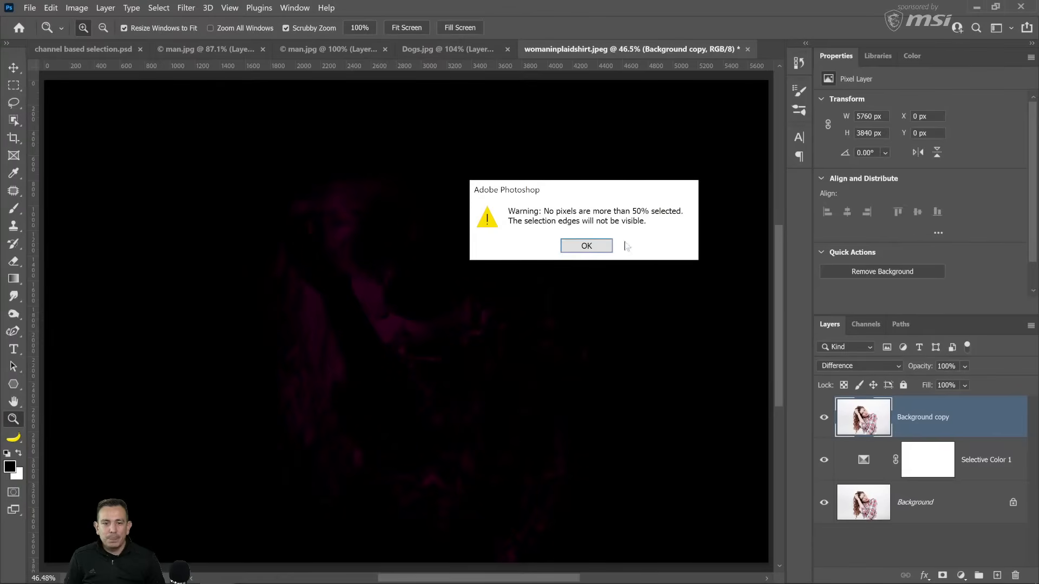
pyautogui.press('Return')
pyautogui.click(962, 575)
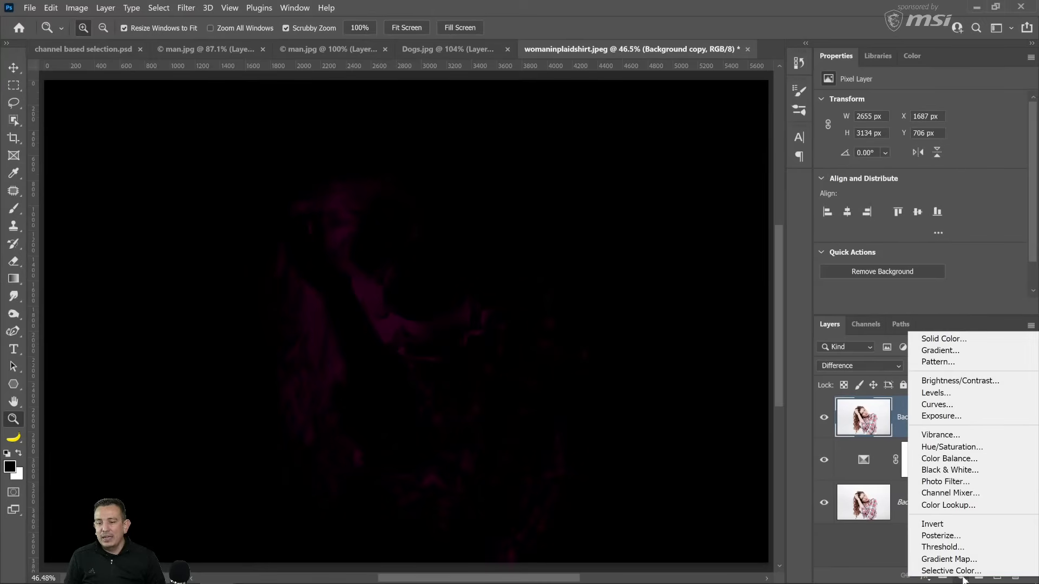
pyautogui.click(967, 409)
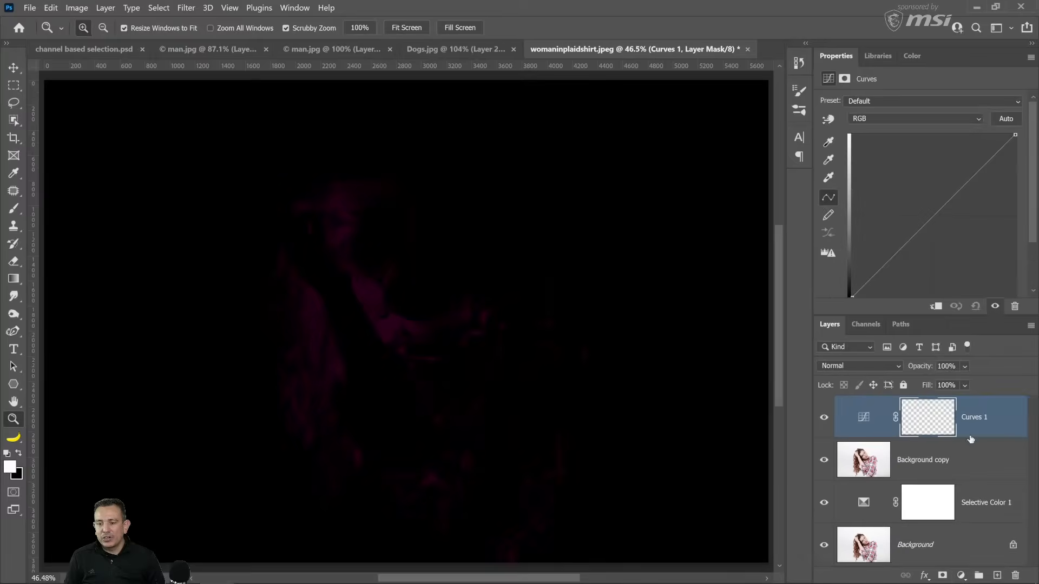
pyautogui.moveTo(1014, 577); pyautogui.dragTo(1015, 577)
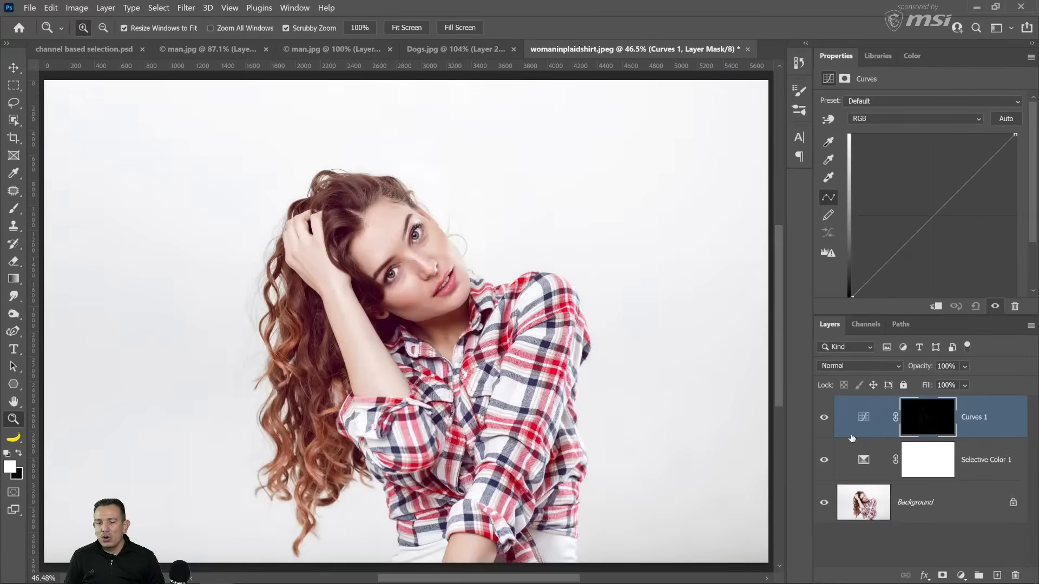
# Pull the Curves layer's midtones down to darken the masked areas and set its mask's white input level to 19 with Levels.
pyautogui.moveTo(910, 242); pyautogui.dragTo(948, 241)
pyautogui.click(77, 7)
pyautogui.moveTo(96, 36)
pyautogui.click(254, 50)
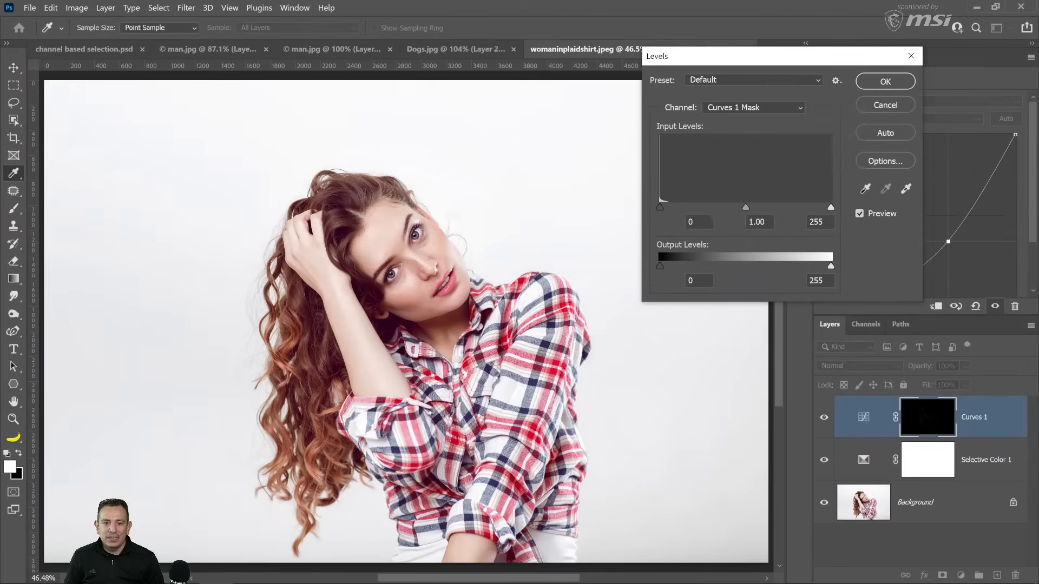
pyautogui.moveTo(831, 207); pyautogui.dragTo(673, 219)
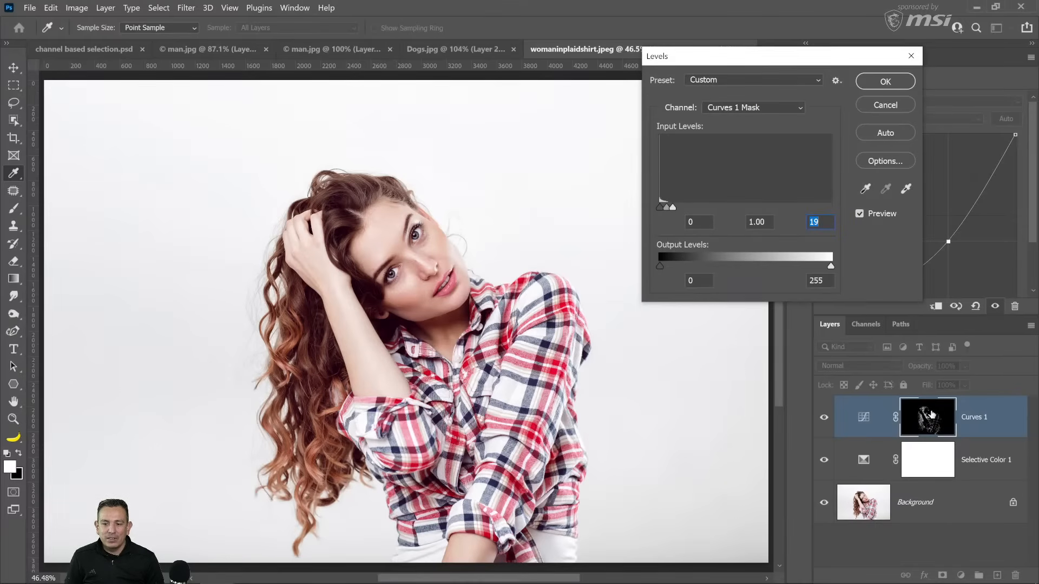
pyautogui.click(861, 82)
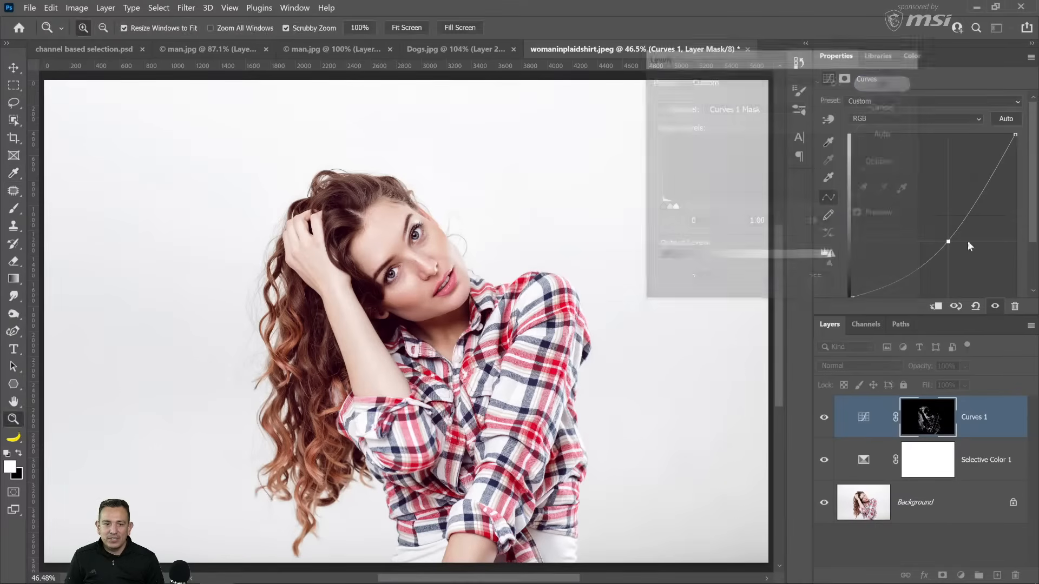
pyautogui.moveTo(948, 242)
pyautogui.mouseDown()
pyautogui.moveTo(971, 267)
pyautogui.moveTo(890, 182)
pyautogui.moveTo(972, 275)
pyautogui.moveTo(886, 184)
pyautogui.moveTo(974, 271)
pyautogui.moveTo(927, 224)
pyautogui.moveTo(957, 250)
pyautogui.mouseUp()
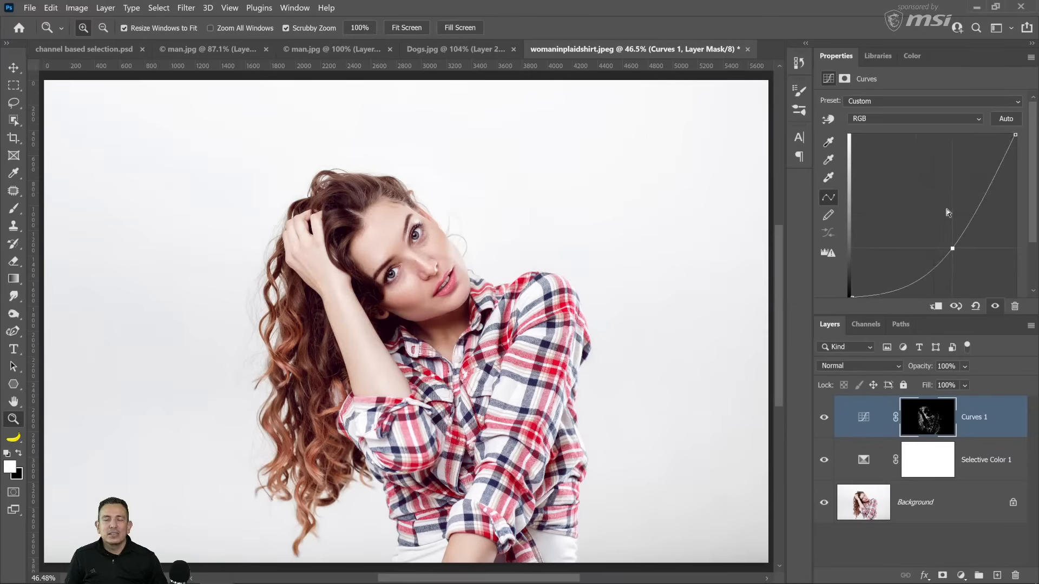